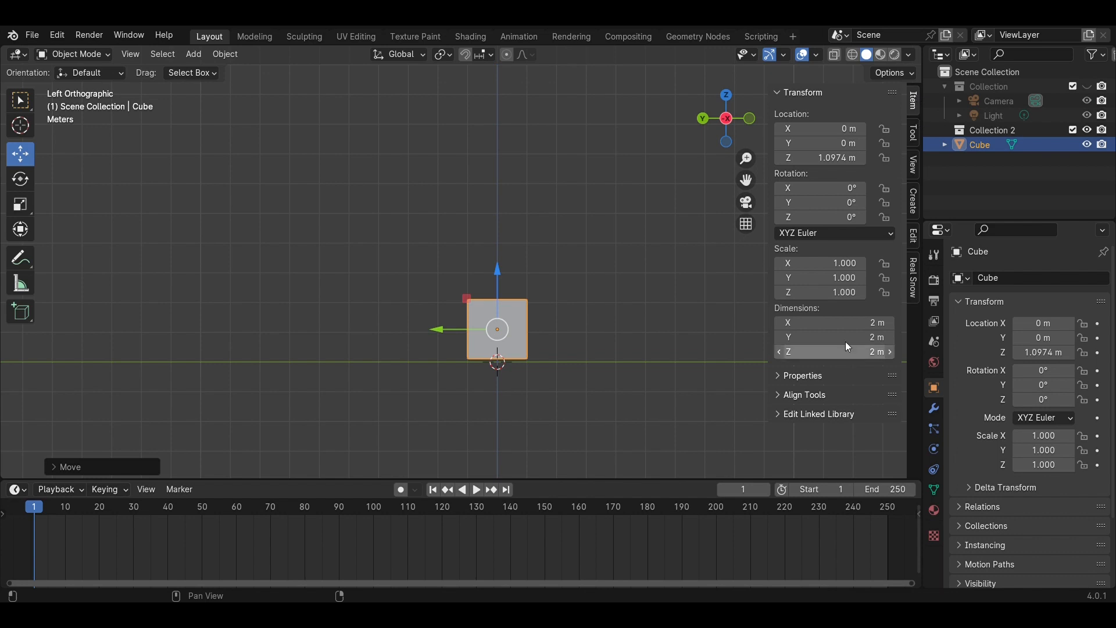
Set the solid viewport shading colour to Random
{"action": "left_click", "coordinate": [75, 468]}
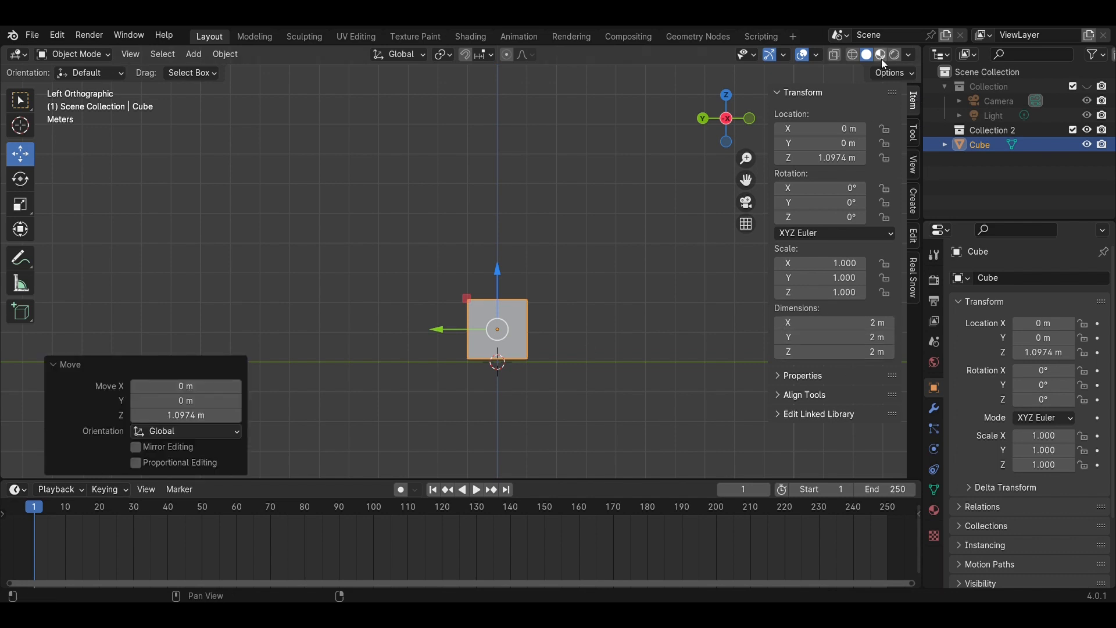
{"action": "left_click", "coordinate": [913, 54]}
{"action": "left_click", "coordinate": [884, 285]}
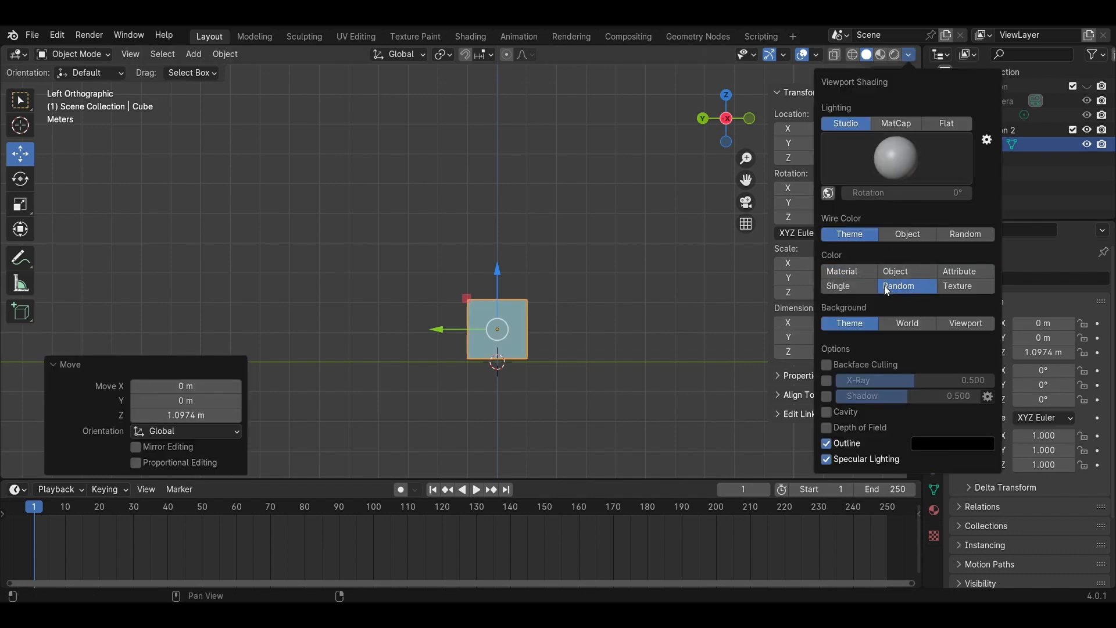
{"action": "left_click", "coordinate": [588, 347]}
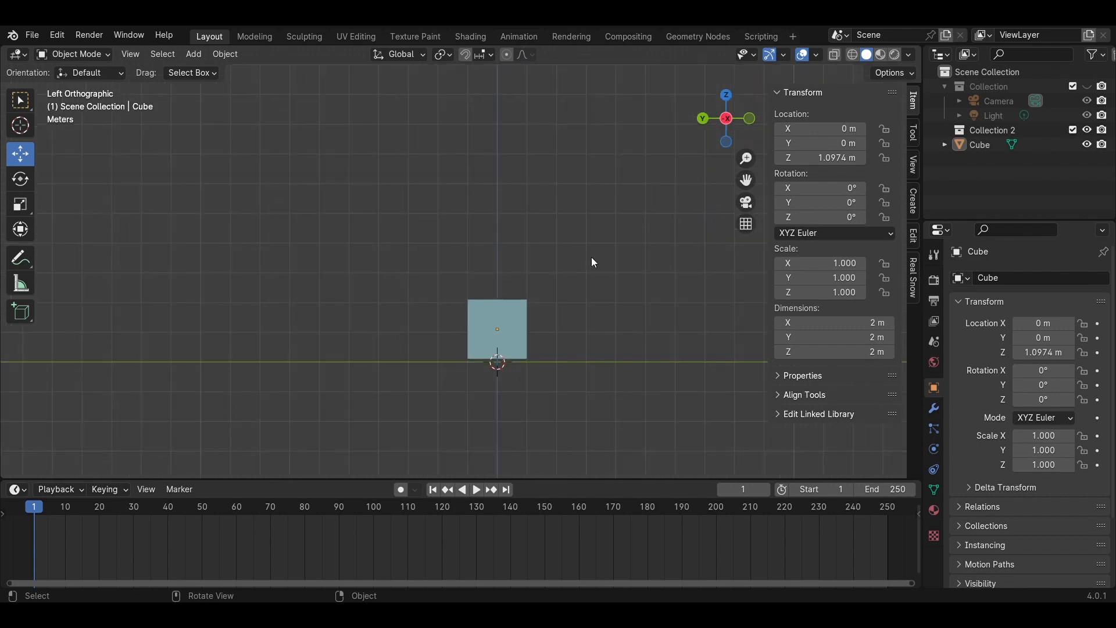
Move the Cube object into Collection 2
{"action": "middle_click_drag", "start_coordinate": [591, 257], "coordinate": [913, 289]}
{"action": "scroll", "coordinate": [677, 289], "scroll_direction": "up", "scroll_amount": 4}
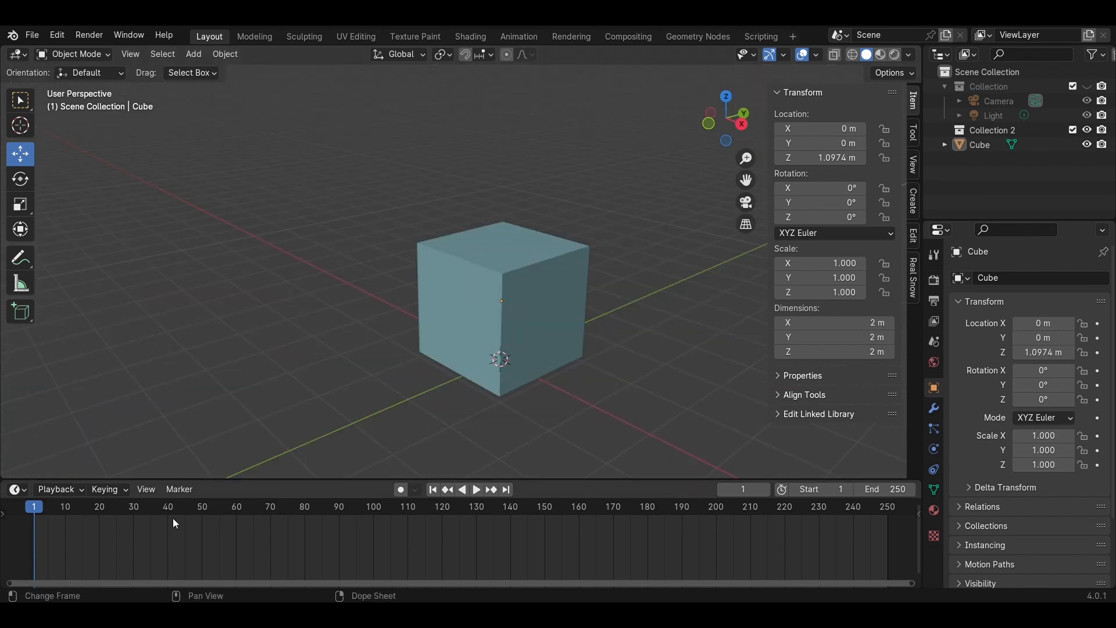
{"action": "left_click_drag", "start_coordinate": [962, 145], "coordinate": [966, 129]}
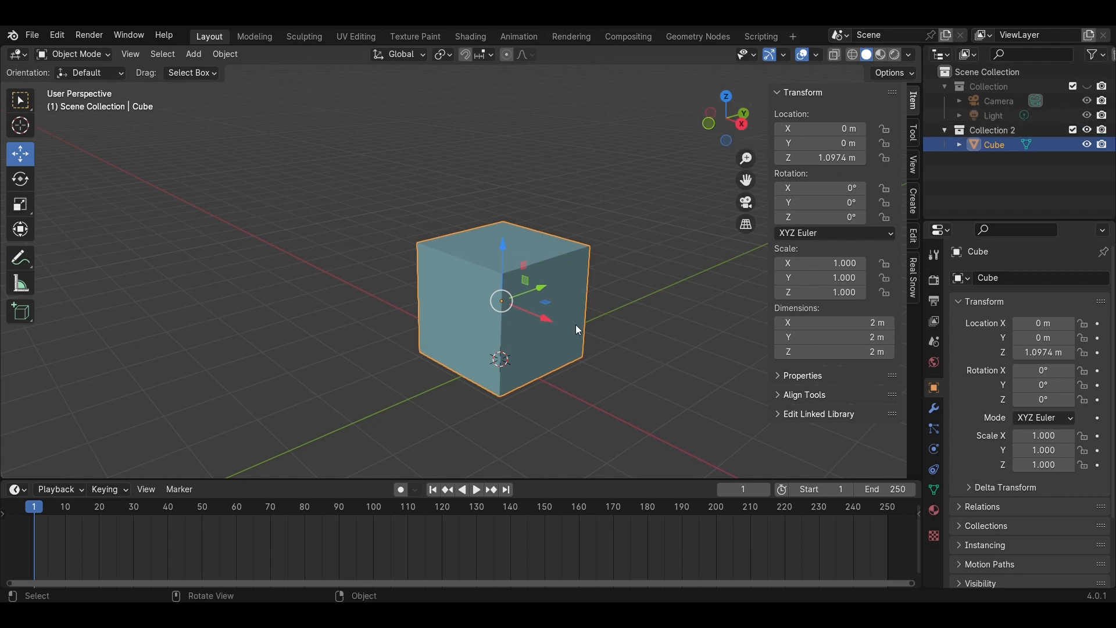
In Edit Mode, extrude the cube's -Y face outward to about Y -2.75 m
{"action": "key", "text": "Tab"}
{"action": "middle_click_drag", "start_coordinate": [663, 324], "coordinate": [652, 345]}
{"action": "key", "text": "3"}
{"action": "left_click", "coordinate": [458, 317]}
{"action": "scroll", "coordinate": [660, 333], "scroll_direction": "down", "scroll_amount": 1}
{"action": "key", "text": "e"}
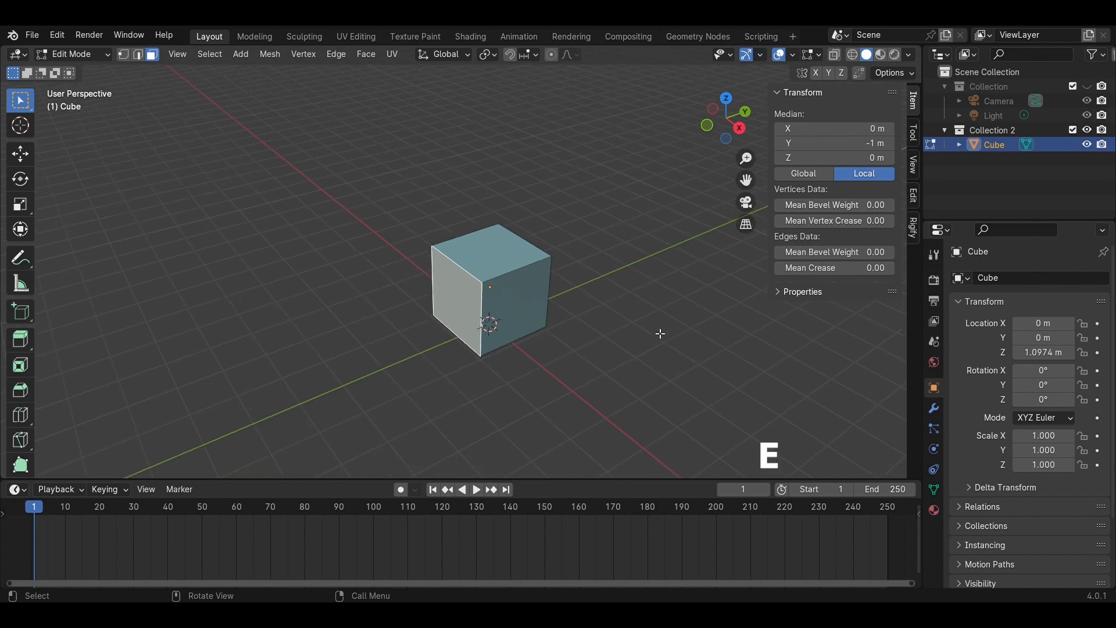
{"action": "left_click", "coordinate": [596, 361]}
{"action": "left_click", "coordinate": [722, 343]}
Extrude the opposite +Y face outward to lengthen the rear of the body
{"action": "middle_click_drag", "start_coordinate": [723, 344], "coordinate": [486, 326]}
{"action": "left_click", "coordinate": [518, 331]}
{"action": "key", "text": "e"}
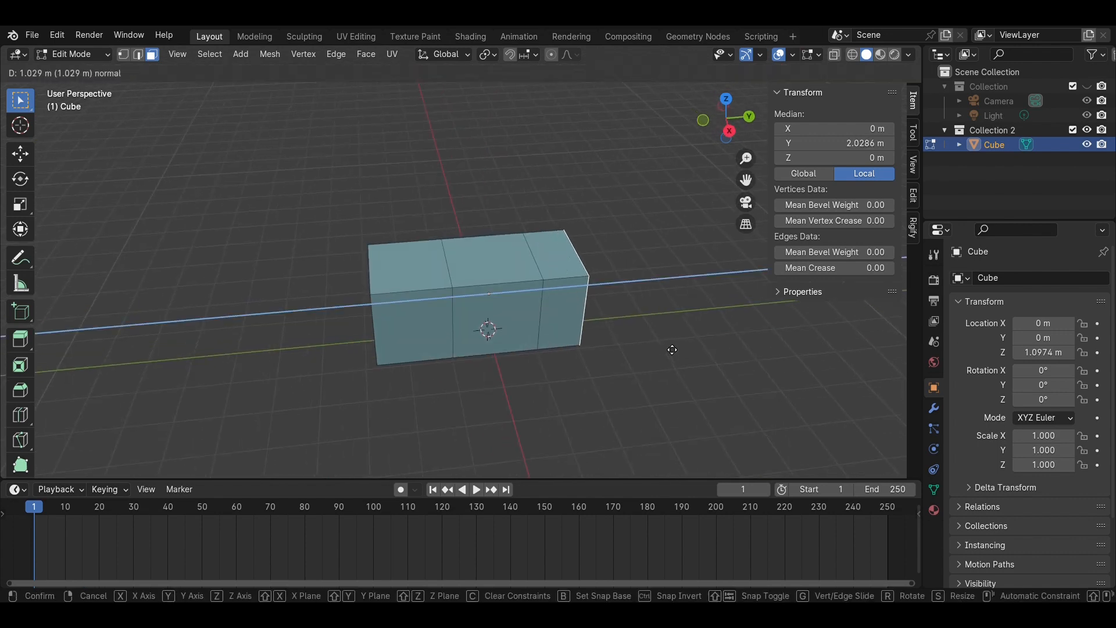
{"action": "left_click", "coordinate": [718, 349]}
{"action": "left_click", "coordinate": [679, 417]}
Extrude the middle top face upward about 1.4 m to form the cabin
{"action": "middle_click_drag", "start_coordinate": [679, 417], "coordinate": [644, 379]}
{"action": "left_click", "coordinate": [484, 253]}
{"action": "key", "text": "e"}
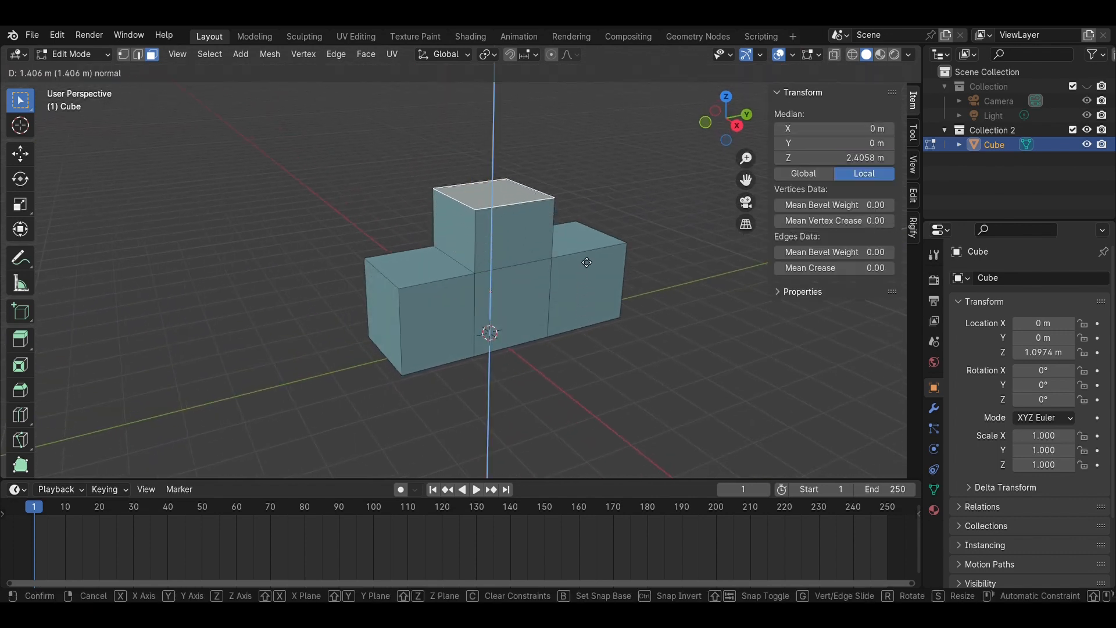
{"action": "left_click", "coordinate": [587, 261]}
{"action": "left_click", "coordinate": [625, 305]}
Widen the body by moving all its +X side faces about 1.05 m along X
{"action": "middle_click_drag", "start_coordinate": [625, 305], "coordinate": [600, 356]}
{"action": "scroll", "coordinate": [601, 356], "scroll_direction": "down", "scroll_amount": 1}
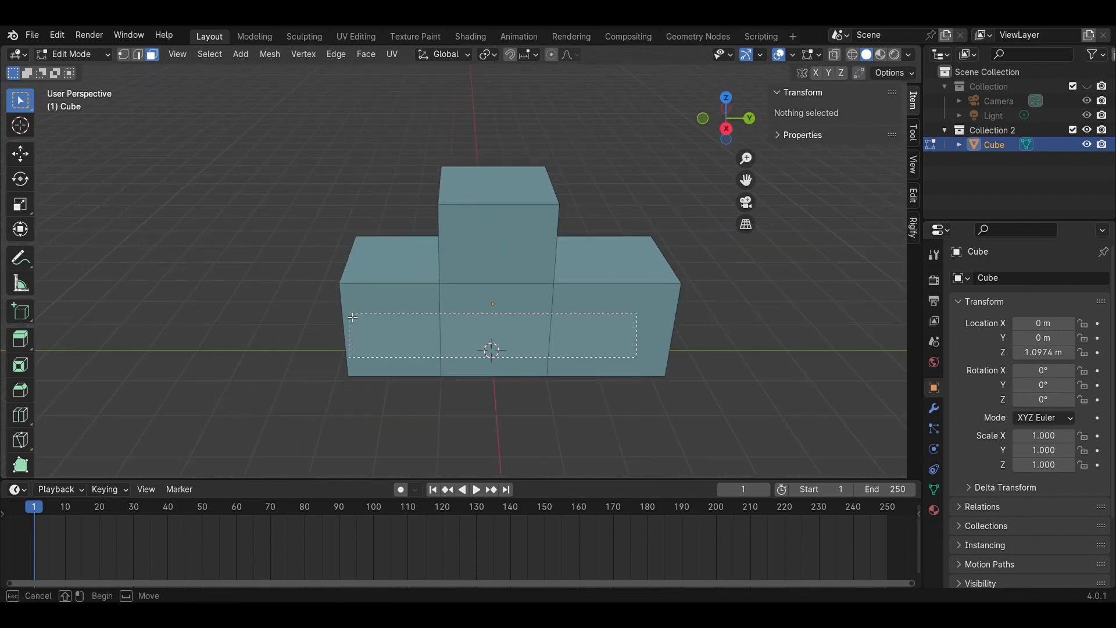
{"action": "left_click_drag", "start_coordinate": [352, 318], "coordinate": [373, 309]}
{"action": "left_click", "coordinate": [481, 267], "text": "shift"}
{"action": "middle_click_drag", "start_coordinate": [424, 361], "coordinate": [454, 343]}
{"action": "scroll", "coordinate": [579, 379], "scroll_direction": "down", "scroll_amount": 2}
{"action": "left_click", "coordinate": [19, 153]}
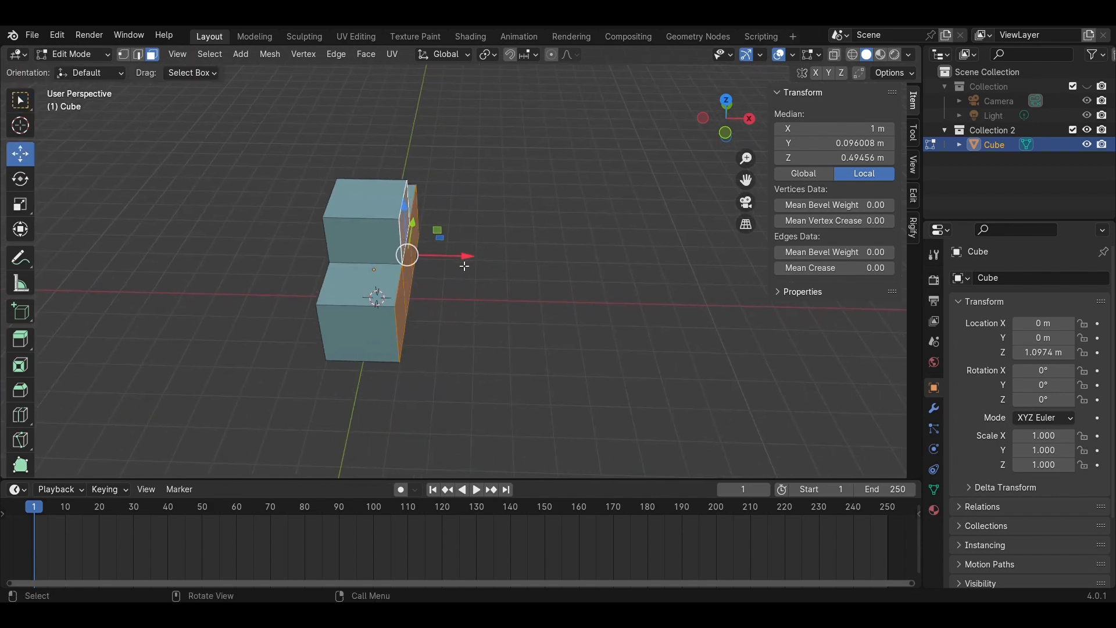
{"action": "left_click_drag", "start_coordinate": [465, 260], "coordinate": [505, 263]}
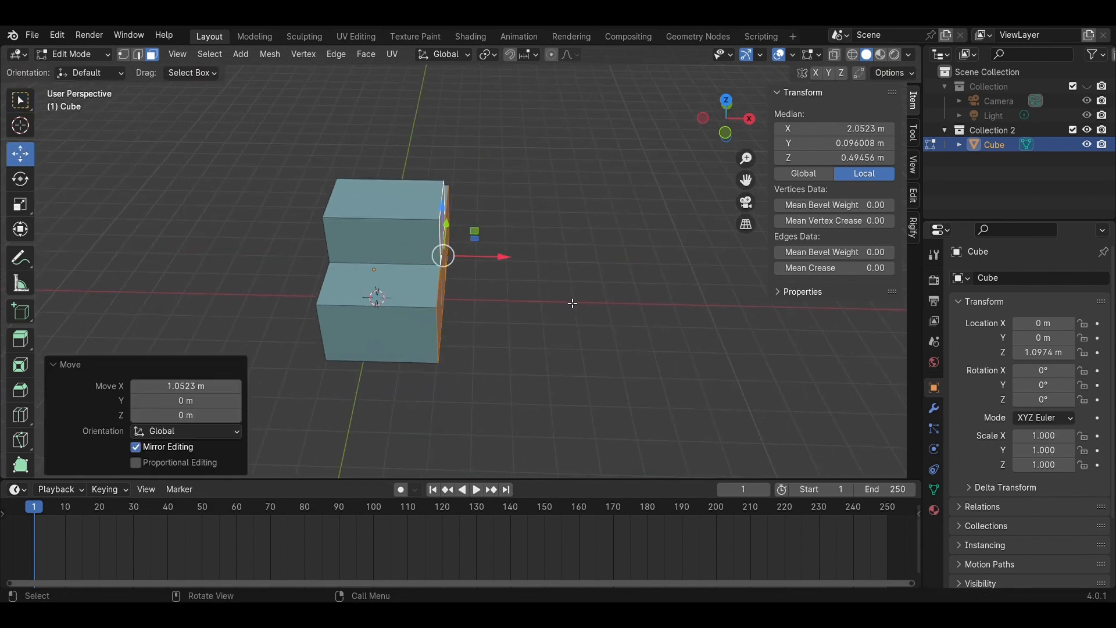
{"action": "left_click", "coordinate": [571, 304]}
Add a centred vertical loop cut through the cabin and the middle section of the body
{"action": "middle_click_drag", "start_coordinate": [570, 304], "coordinate": [500, 301]}
{"action": "scroll", "coordinate": [463, 281], "scroll_direction": "up", "scroll_amount": 4}
{"action": "middle_click_drag", "start_coordinate": [639, 335], "coordinate": [558, 244]}
{"action": "key", "text": "ctrl+r"}
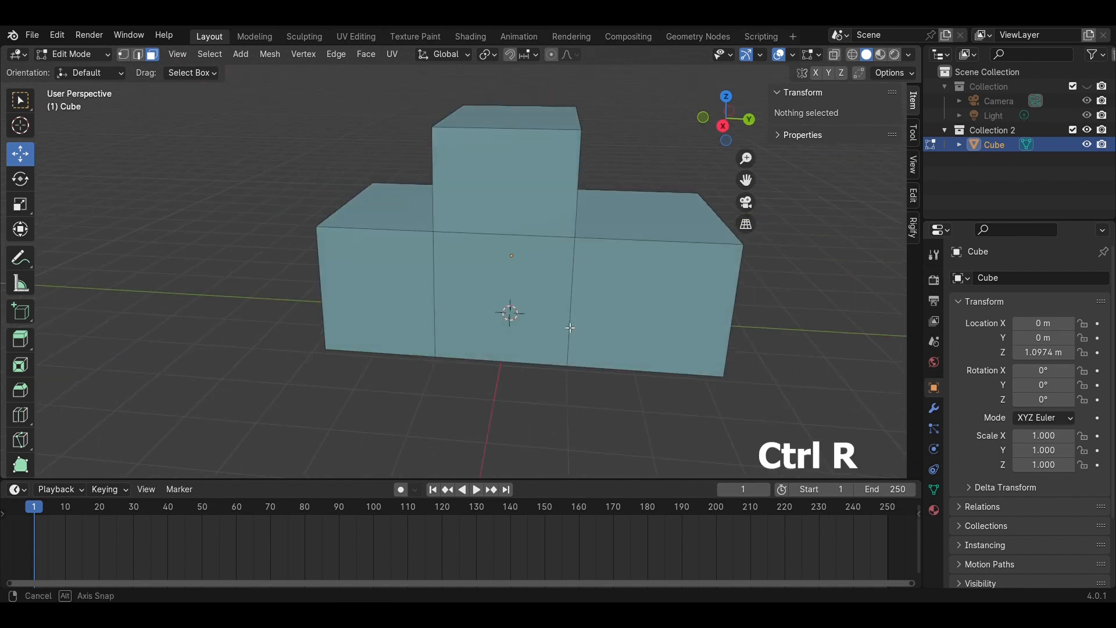
{"action": "left_click", "coordinate": [505, 238]}
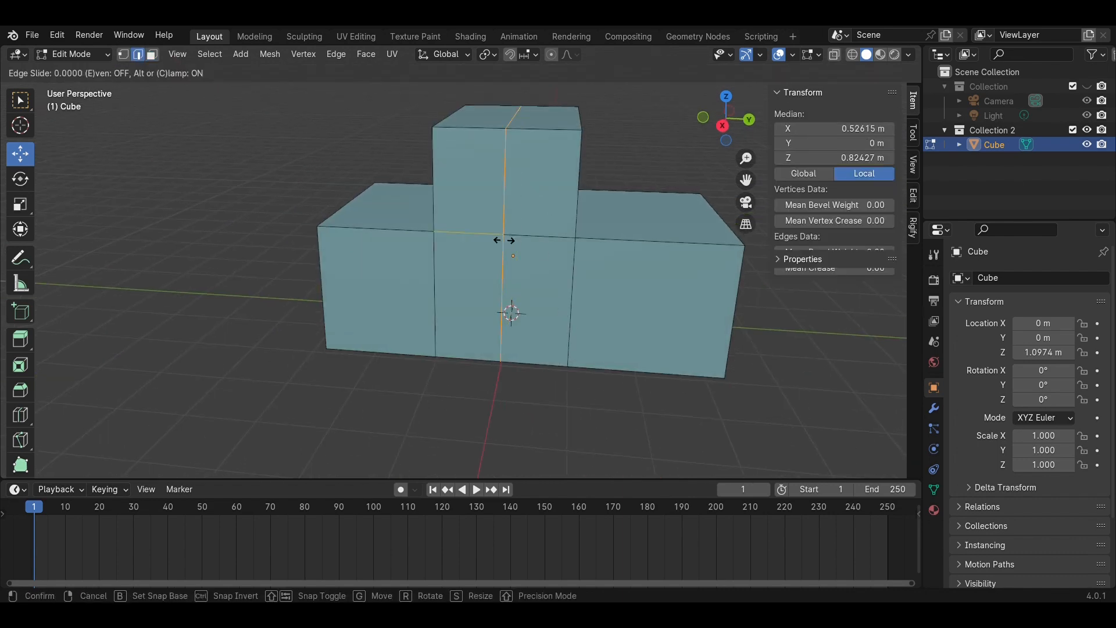
{"action": "left_click", "coordinate": [504, 239]}
{"action": "left_click", "coordinate": [543, 396]}
Lower the top front edge of the body to a local Z of about 0.36 m to slope the hood
{"action": "middle_click_drag", "start_coordinate": [544, 384], "coordinate": [669, 359]}
{"action": "left_click", "coordinate": [412, 290]}
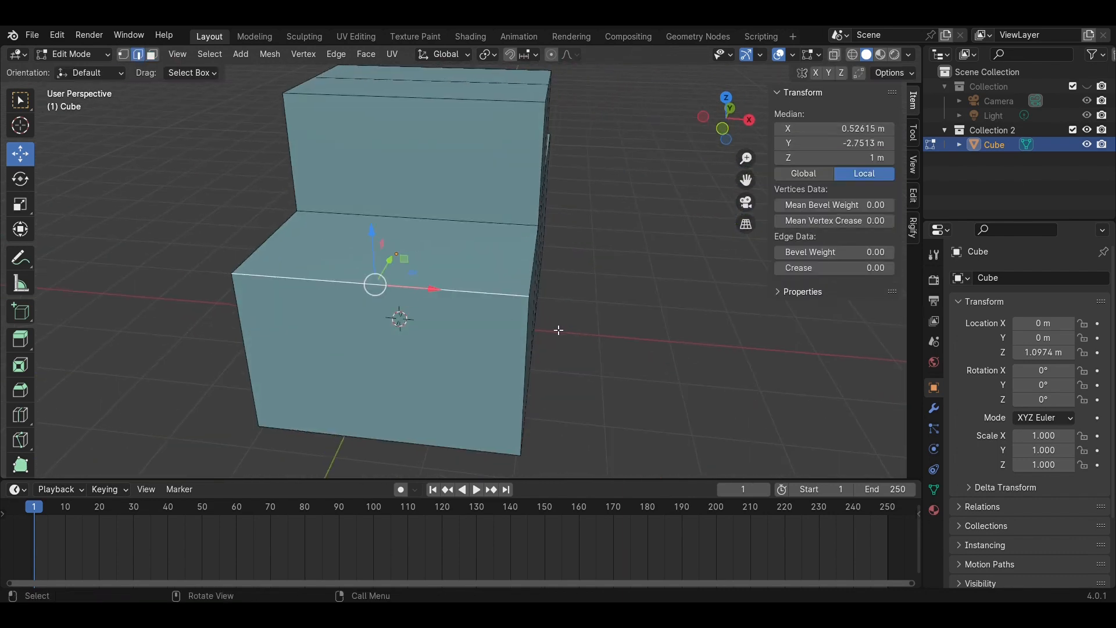
{"action": "middle_click_drag", "start_coordinate": [412, 290], "coordinate": [558, 327]}
{"action": "left_click_drag", "start_coordinate": [366, 188], "coordinate": [365, 238]}
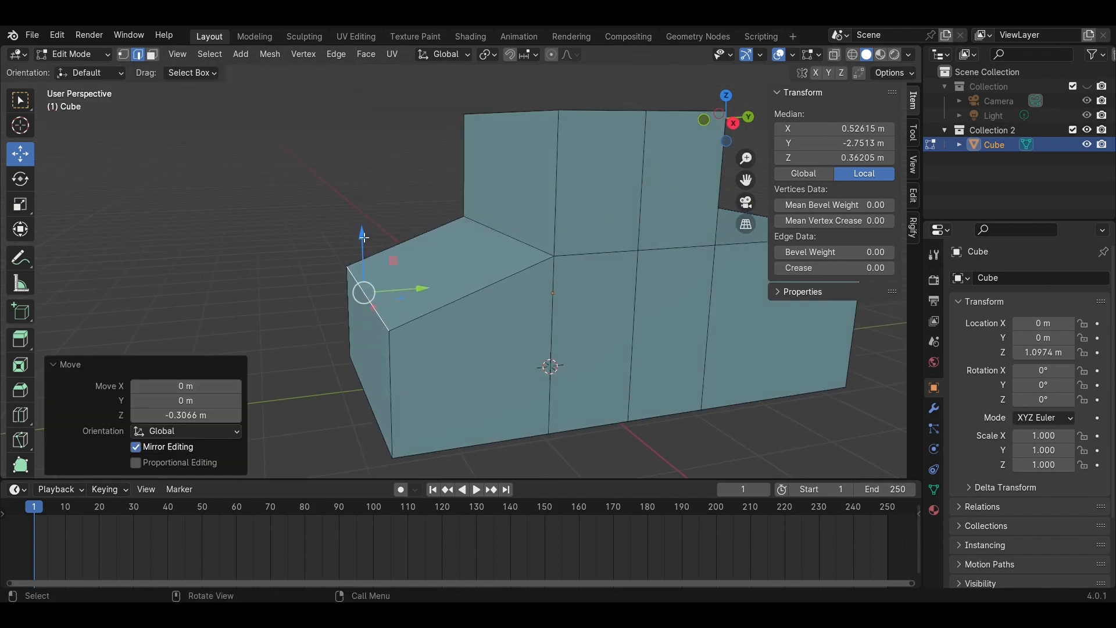
{"action": "left_click", "coordinate": [243, 154]}
Inset the cabin's front face slightly to outline the windshield
{"action": "middle_click_drag", "start_coordinate": [243, 153], "coordinate": [366, 144]}
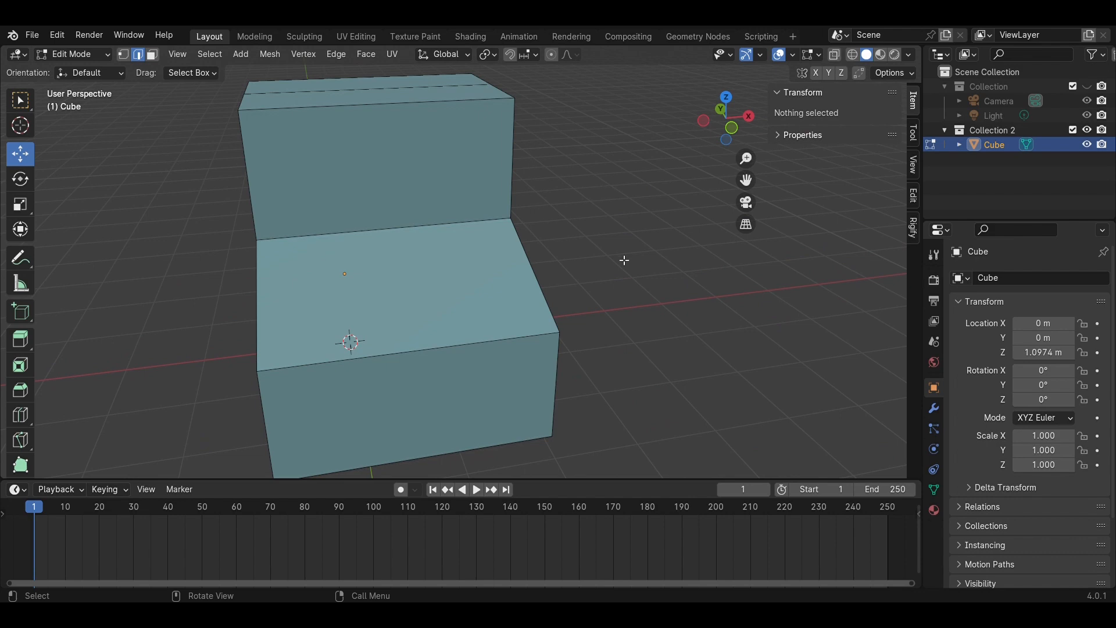
{"action": "mouse_move", "coordinate": [625, 260]}
{"action": "middle_mouse_down"}
{"action": "mouse_move", "coordinate": [638, 264]}
{"action": "mouse_move", "coordinate": [613, 259]}
{"action": "middle_mouse_up"}
{"action": "key", "text": "3"}
{"action": "left_click", "coordinate": [407, 163]}
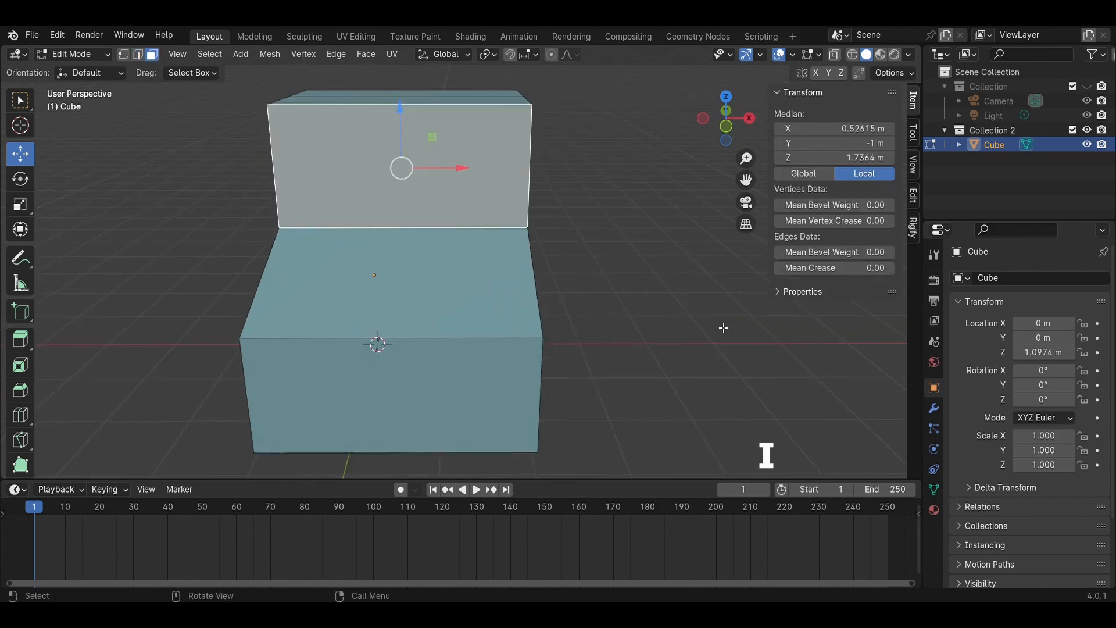
{"action": "key", "text": "i"}
{"action": "left_click", "coordinate": [722, 317]}
{"action": "left_click", "coordinate": [692, 348]}
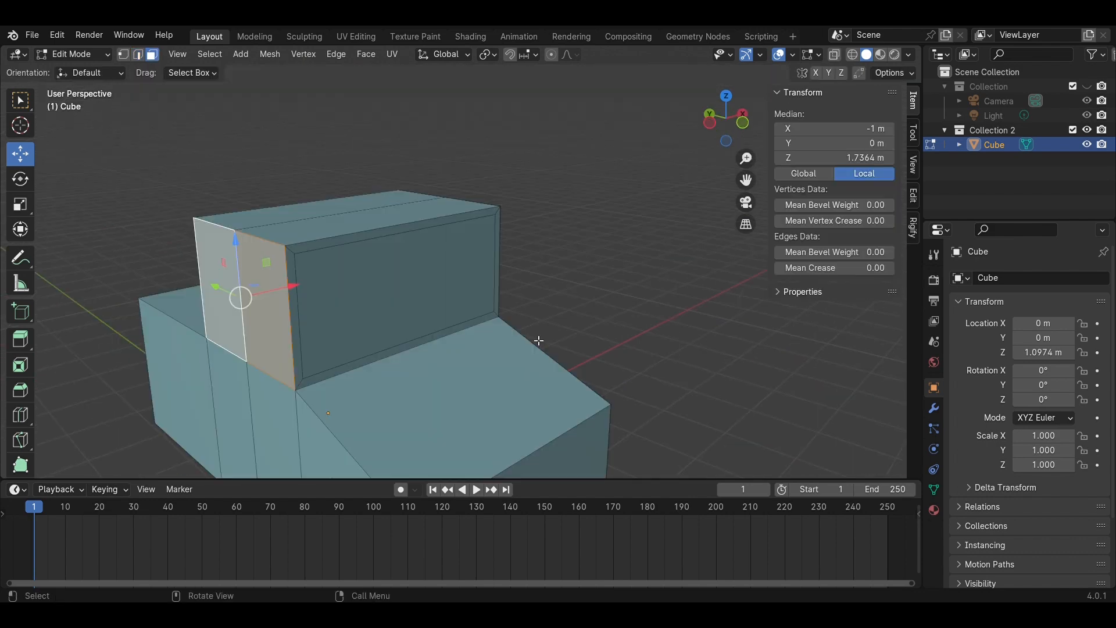
Inset the cabin's side faces on both sides by about 0.1 m to outline the side windows
{"action": "middle_click_drag", "start_coordinate": [539, 341], "coordinate": [375, 333]}
{"action": "left_click", "coordinate": [462, 265], "text": "shift"}
{"action": "left_click", "coordinate": [512, 262], "text": "shift"}
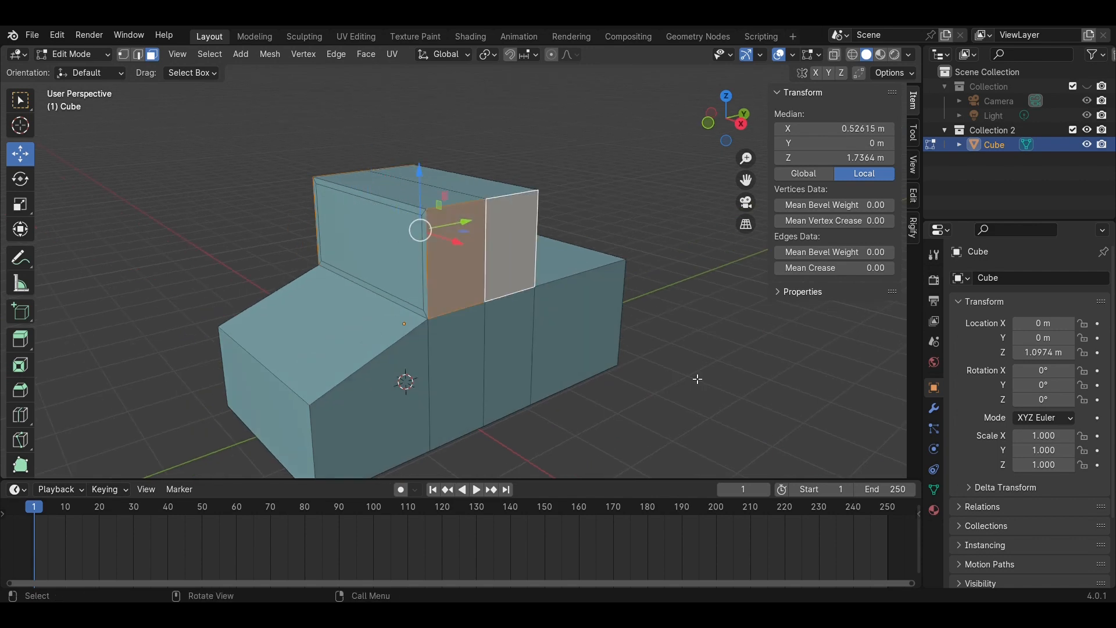
{"action": "key", "text": "i"}
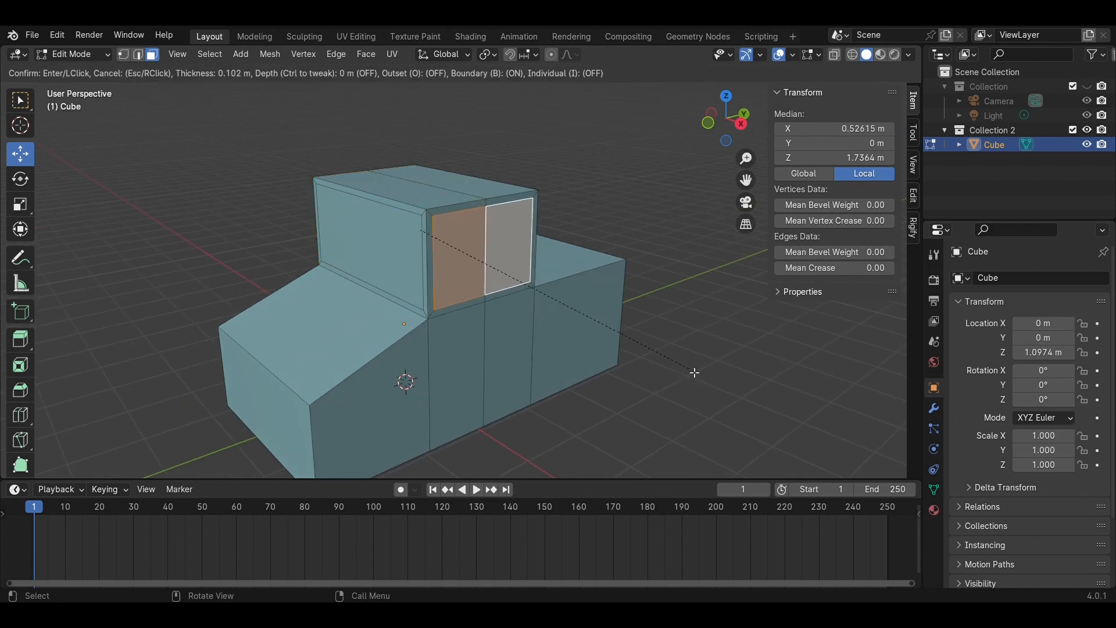
{"action": "left_click", "coordinate": [697, 373]}
{"action": "left_click", "coordinate": [721, 387]}
Inset the +X side face below the front half of the cabin by about 0.29 m
{"action": "middle_click_drag", "start_coordinate": [721, 387], "coordinate": [655, 373]}
{"action": "scroll", "coordinate": [623, 319], "scroll_direction": "up", "scroll_amount": 5}
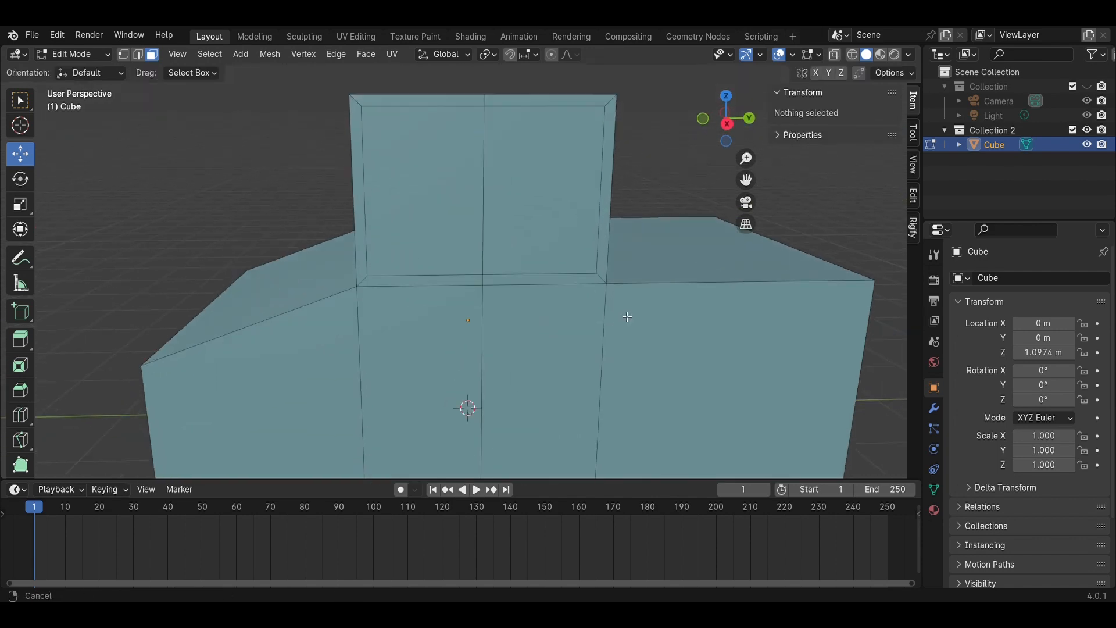
{"action": "scroll", "coordinate": [589, 336], "scroll_direction": "down", "scroll_amount": 3}
{"action": "middle_click_drag", "start_coordinate": [560, 369], "coordinate": [564, 337]}
{"action": "scroll", "coordinate": [434, 342], "scroll_direction": "up", "scroll_amount": 4}
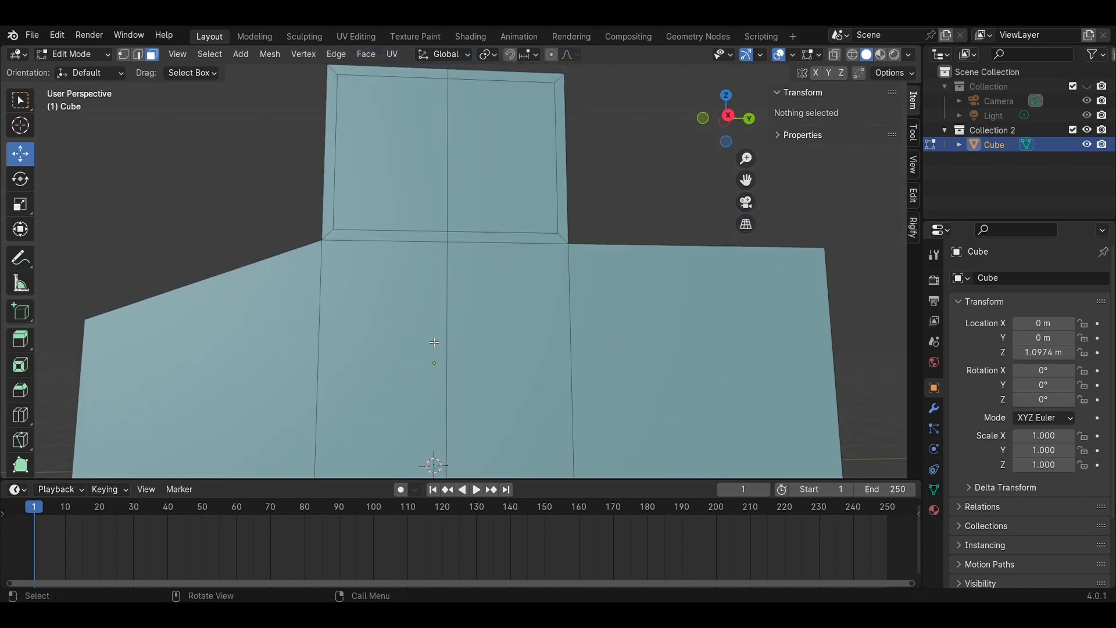
{"action": "left_click", "coordinate": [432, 342]}
{"action": "scroll", "coordinate": [432, 342], "scroll_direction": "down", "scroll_amount": 4}
{"action": "scroll", "coordinate": [686, 393], "scroll_direction": "up", "scroll_amount": 2}
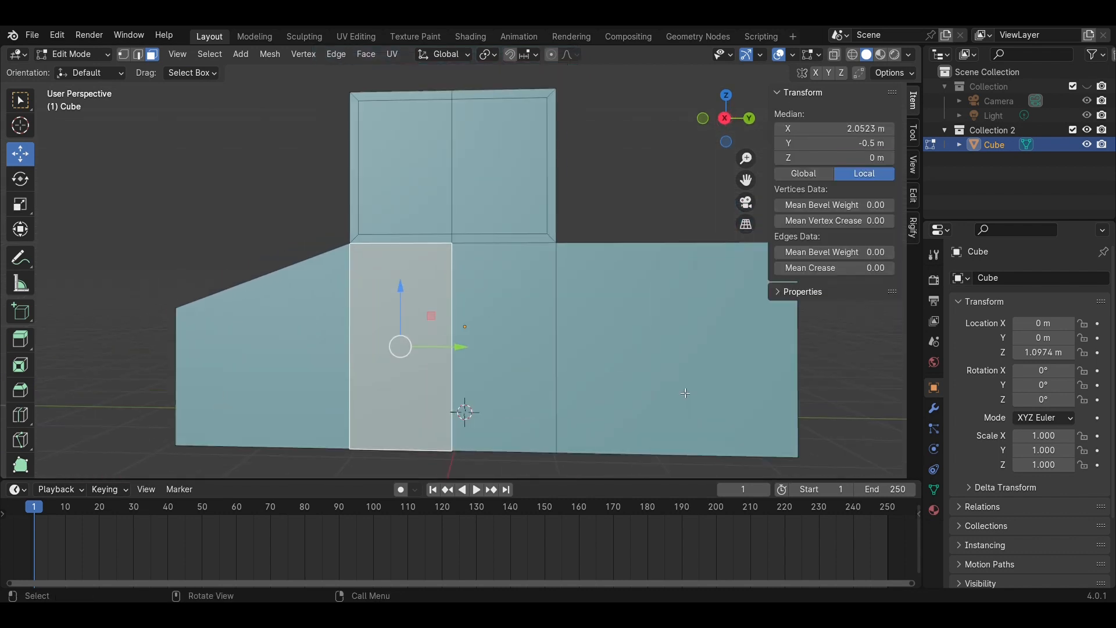
{"action": "key", "text": "i"}
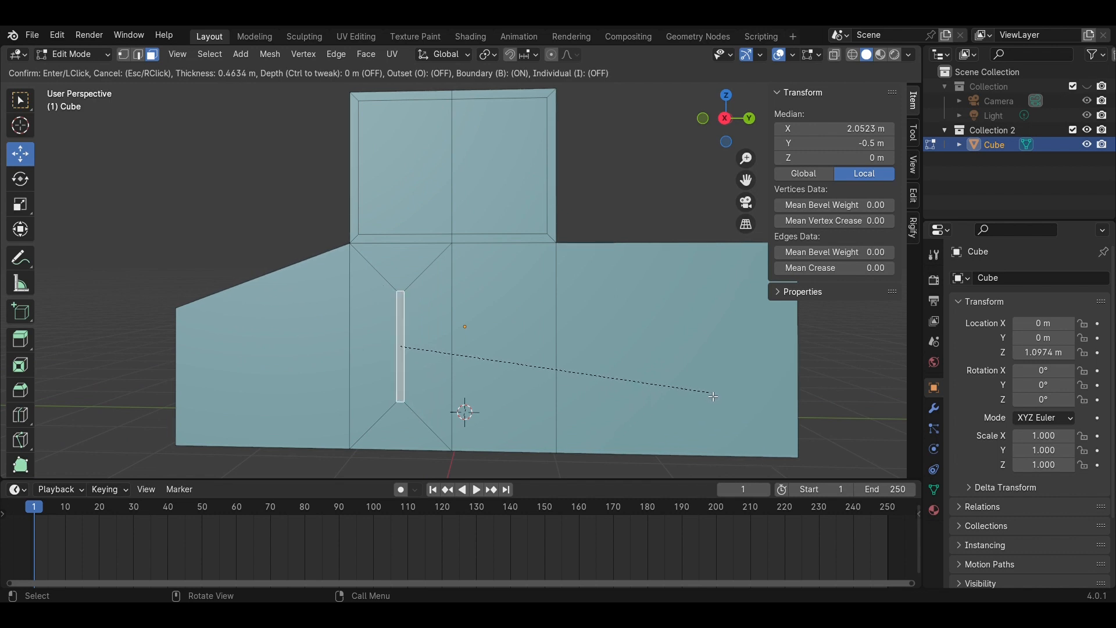
{"action": "left_click", "coordinate": [723, 391]}
Raise the bottom edge of the inset face about 1.22 m to leave a small rectangle for the door handle
{"action": "scroll", "coordinate": [471, 361], "scroll_direction": "up", "scroll_amount": 1}
{"action": "scroll", "coordinate": [471, 360], "scroll_direction": "up", "scroll_amount": 1}
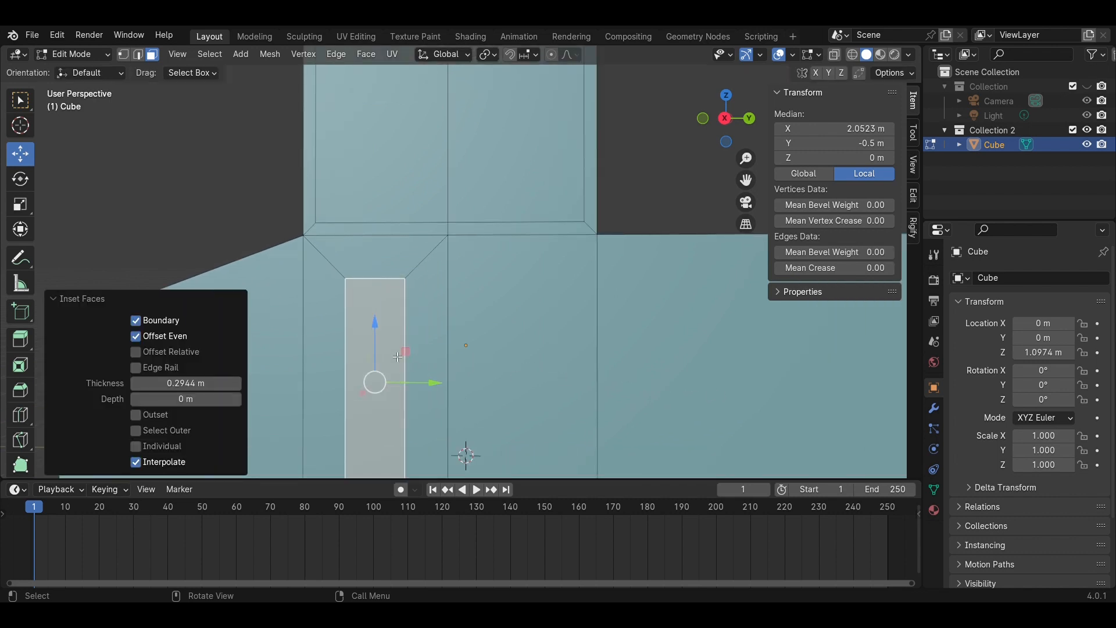
{"action": "left_click", "coordinate": [138, 54]}
{"action": "left_click", "coordinate": [725, 118]}
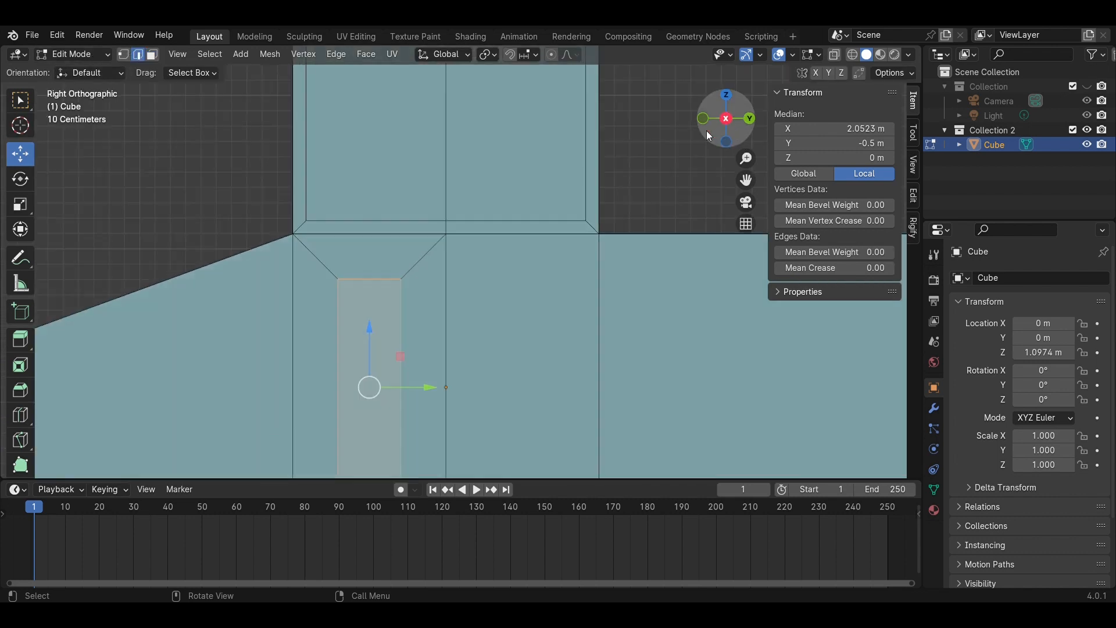
{"action": "middle_click_drag", "start_coordinate": [247, 232], "coordinate": [270, 174], "text": "shift"}
{"action": "left_click", "coordinate": [270, 175]}
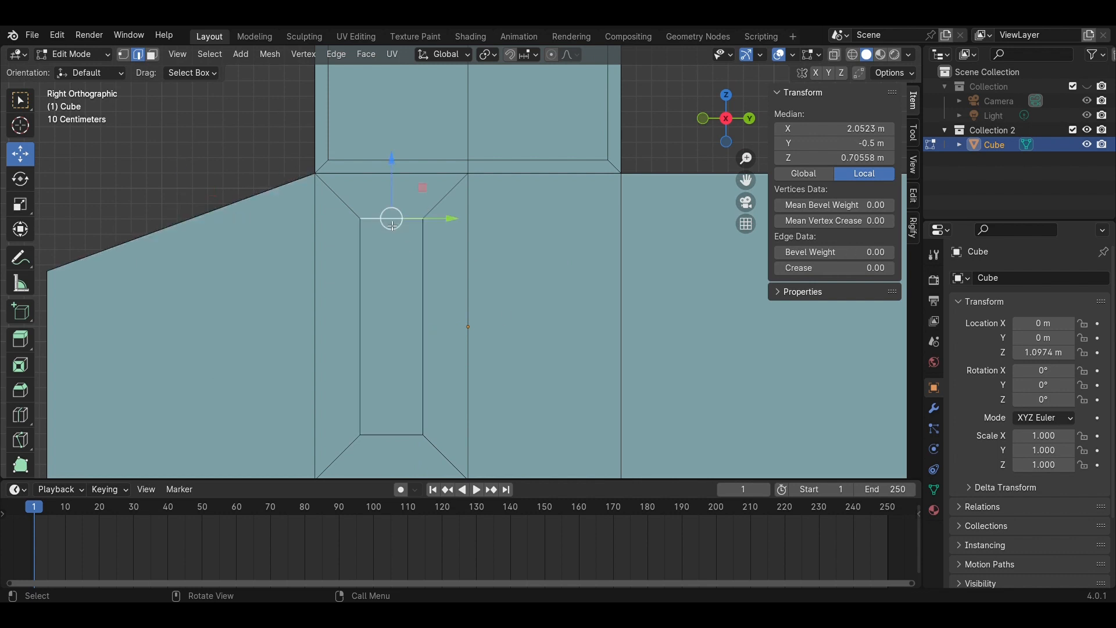
{"action": "left_click_drag", "start_coordinate": [390, 383], "coordinate": [413, 192]}
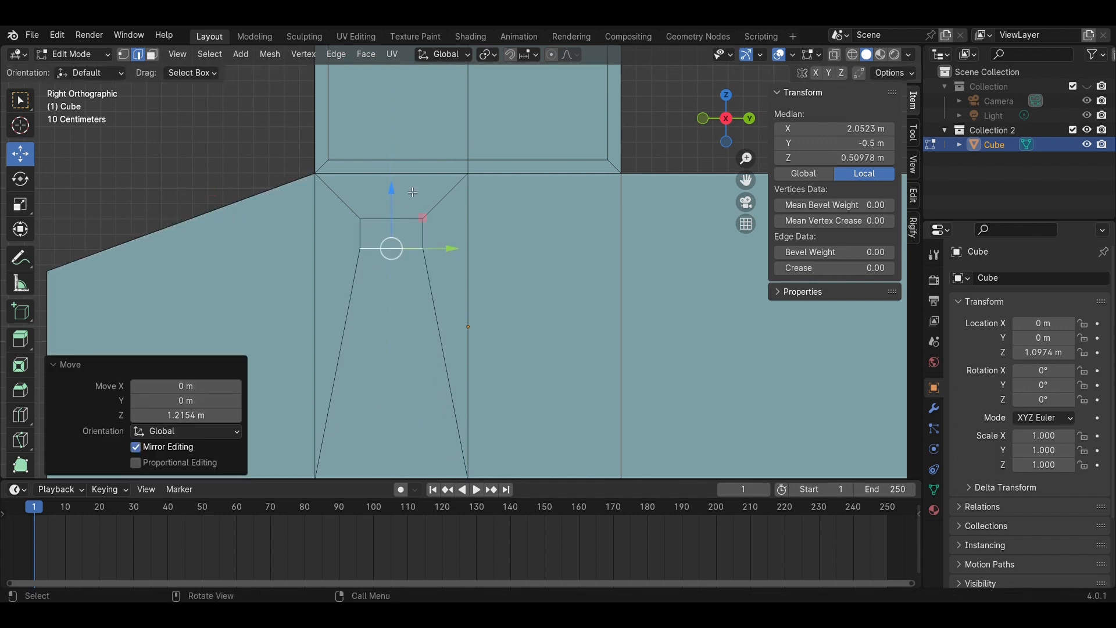
Scale down the handle rectangle and place it near the front door's upper rear corner, at about Y -0.20 m, Z 0.83 m
{"action": "left_click", "coordinate": [399, 223], "text": "shift"}
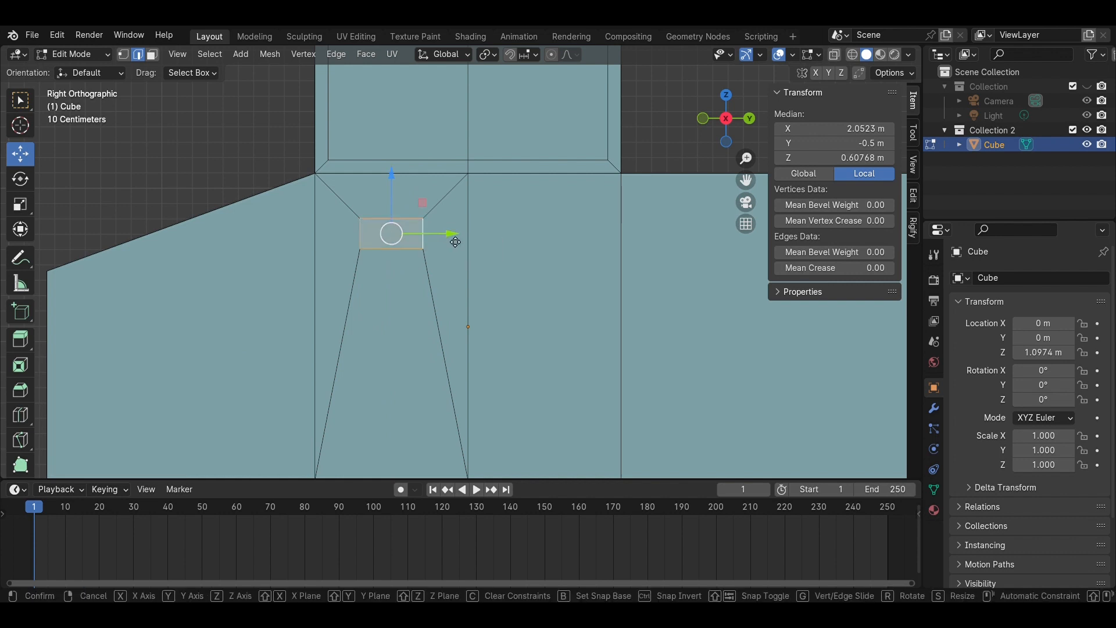
{"action": "left_click_drag", "start_coordinate": [453, 235], "coordinate": [481, 237]}
{"action": "key", "text": "s"}
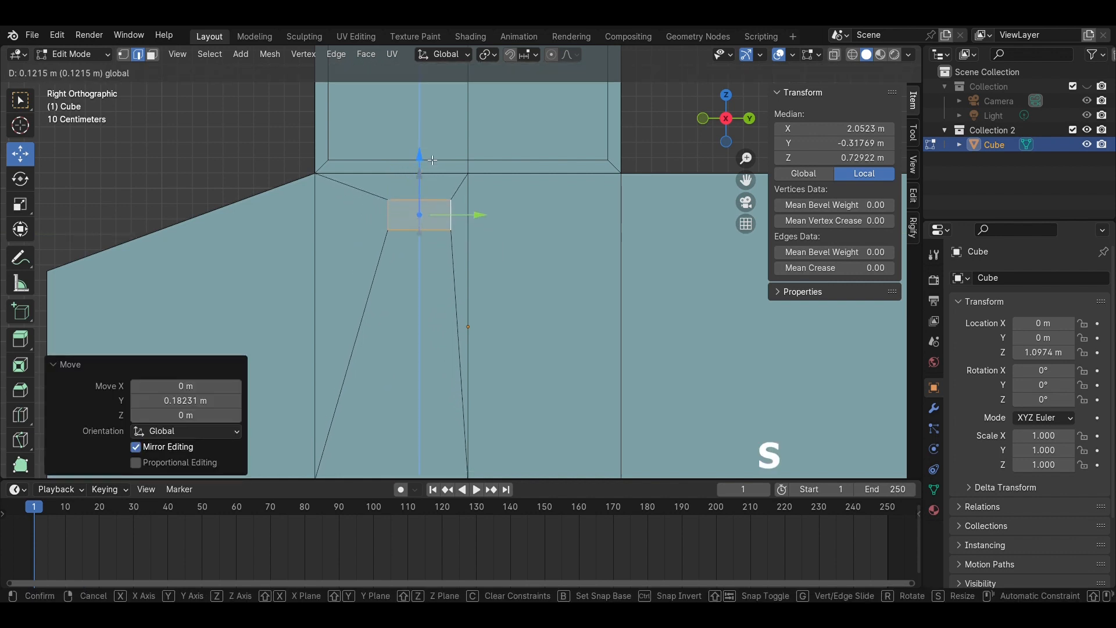
{"action": "left_click", "coordinate": [568, 294]}
{"action": "left_click_drag", "start_coordinate": [463, 218], "coordinate": [480, 220]}
{"action": "left_click_drag", "start_coordinate": [442, 179], "coordinate": [442, 164]}
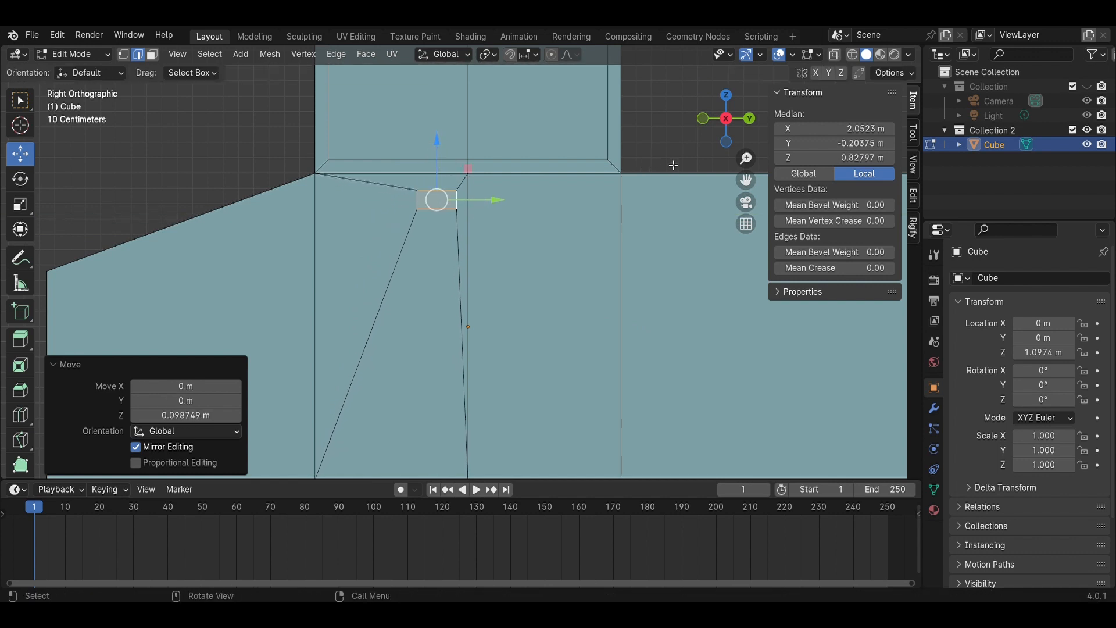
{"action": "left_click", "coordinate": [673, 172]}
Inset the +X side face below the rear half of the cabin by about 0.38 m
{"action": "scroll", "coordinate": [595, 302], "scroll_direction": "down", "scroll_amount": 3}
{"action": "key", "text": "3"}
{"action": "left_click", "coordinate": [514, 321]}
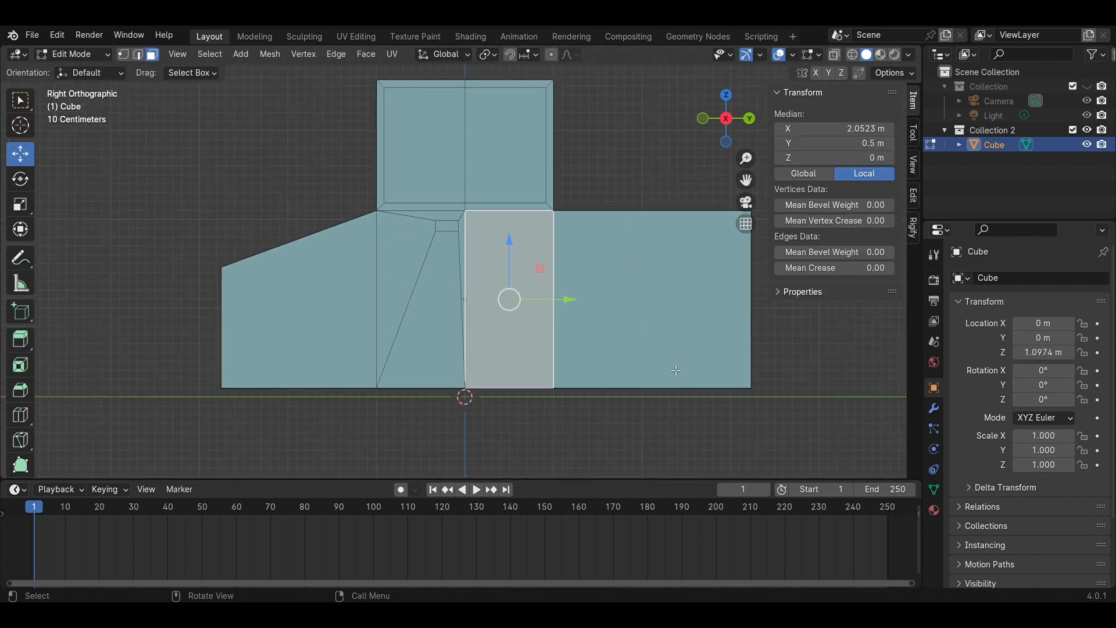
{"action": "key", "text": "i"}
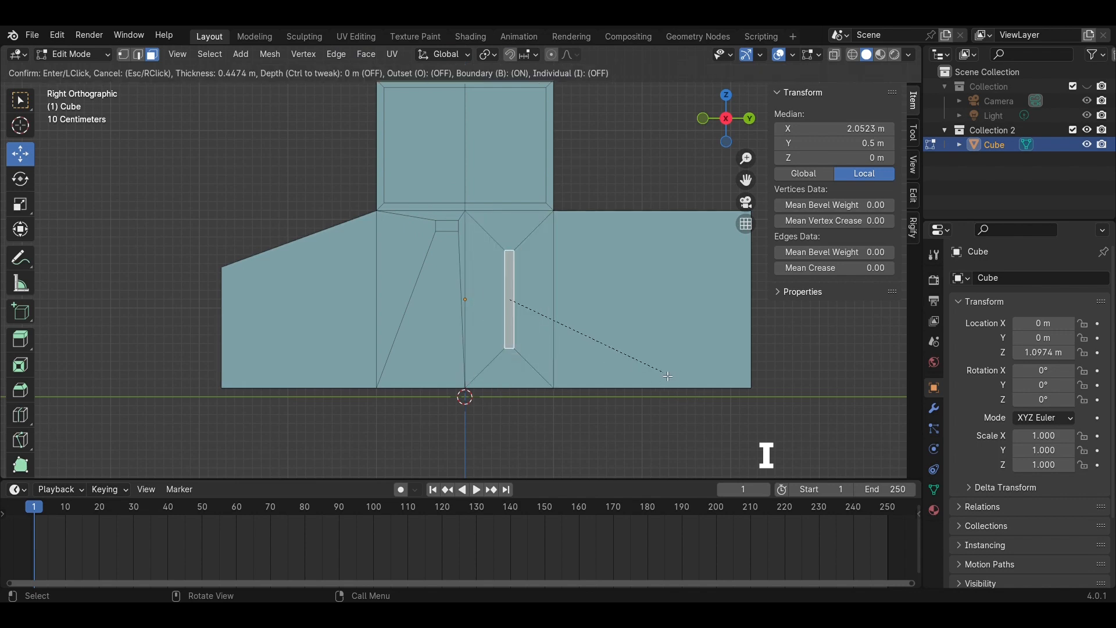
{"action": "left_click", "coordinate": [646, 366]}
Raise the bottom edge of the rear door's inset face to leave a small handle rectangle
{"action": "scroll", "coordinate": [645, 365], "scroll_direction": "up", "scroll_amount": 1}
{"action": "scroll", "coordinate": [645, 365], "scroll_direction": "up", "scroll_amount": 2}
{"action": "middle_click_drag", "start_coordinate": [643, 363], "coordinate": [574, 357], "text": "shift"}
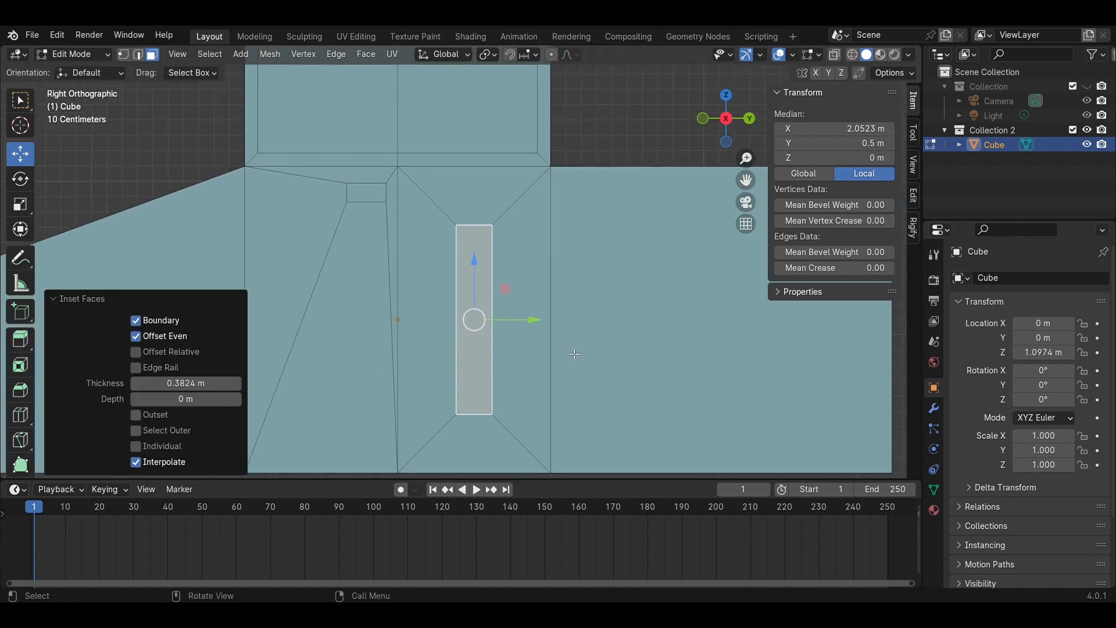
{"action": "key", "text": "2"}
{"action": "left_click", "coordinate": [475, 415]}
{"action": "left_click_drag", "start_coordinate": [474, 358], "coordinate": [484, 160]}
Resize the rear handle rectangle and place it near the door's upper rear corner, at about Y 0.76 m, Z 0.82 m
{"action": "left_click_drag", "start_coordinate": [527, 196], "coordinate": [523, 170]}
{"action": "key", "text": "s"}
{"action": "left_click", "coordinate": [557, 214]}
{"action": "key", "text": "s"}
{"action": "left_click", "coordinate": [608, 229]}
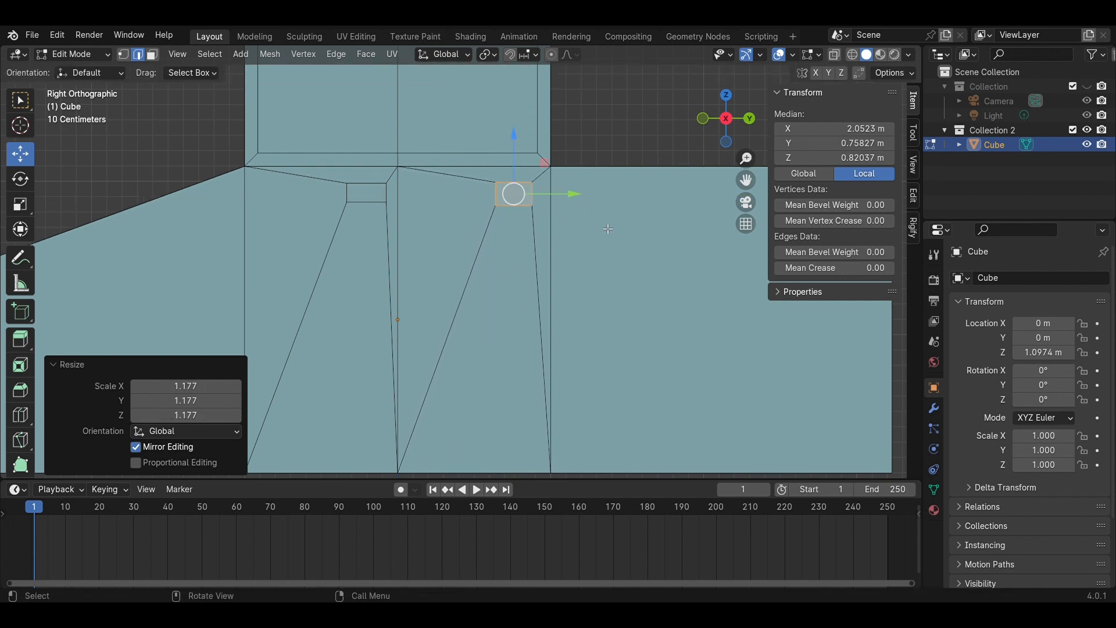
Nudge the rear door's handle rectangle on the +X side slightly toward the rear
{"action": "left_click_drag", "start_coordinate": [571, 198], "coordinate": [579, 197]}
{"action": "left_click", "coordinate": [611, 152]}
{"action": "scroll", "coordinate": [512, 262], "scroll_direction": "down", "scroll_amount": 4}
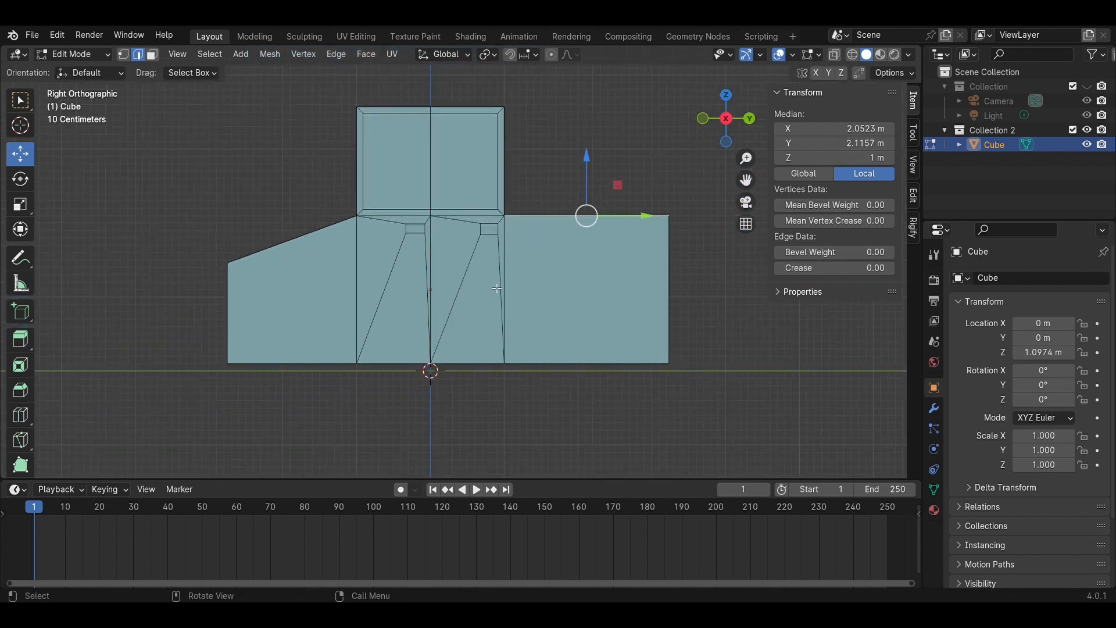
Inset the -X side face below the front half of the cabin into a narrow upright rectangle
{"action": "middle_click_drag", "start_coordinate": [497, 289], "coordinate": [513, 333]}
{"action": "left_click", "coordinate": [594, 333]}
{"action": "scroll", "coordinate": [466, 367], "scroll_direction": "down", "scroll_amount": 3}
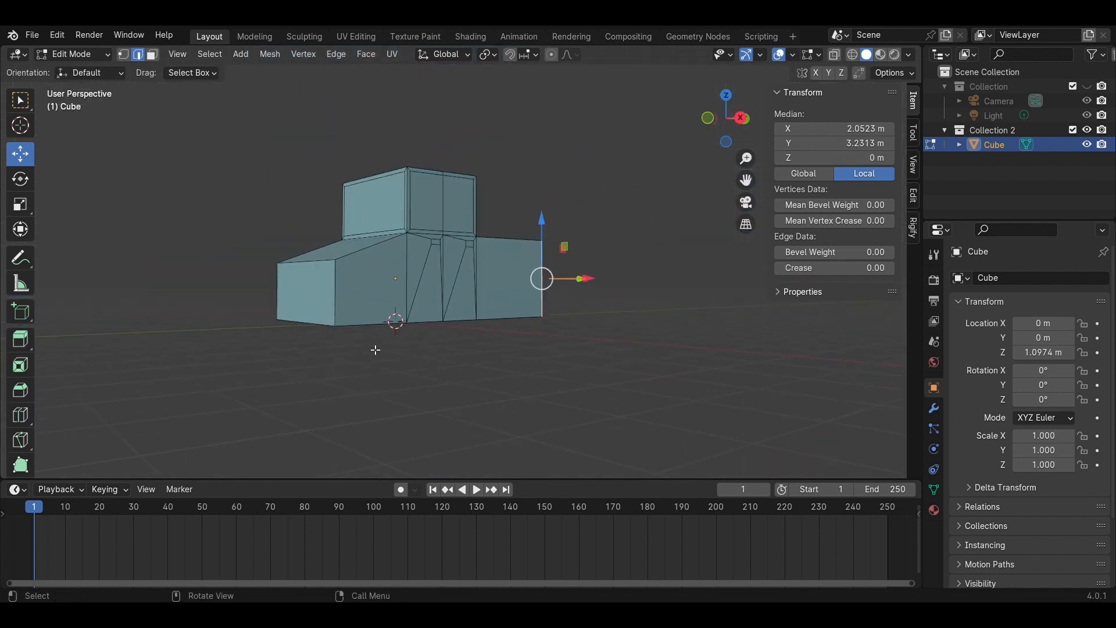
{"action": "left_click", "coordinate": [412, 395]}
{"action": "right_click", "coordinate": [225, 349]}
{"action": "middle_click_drag", "start_coordinate": [237, 328], "coordinate": [503, 333]}
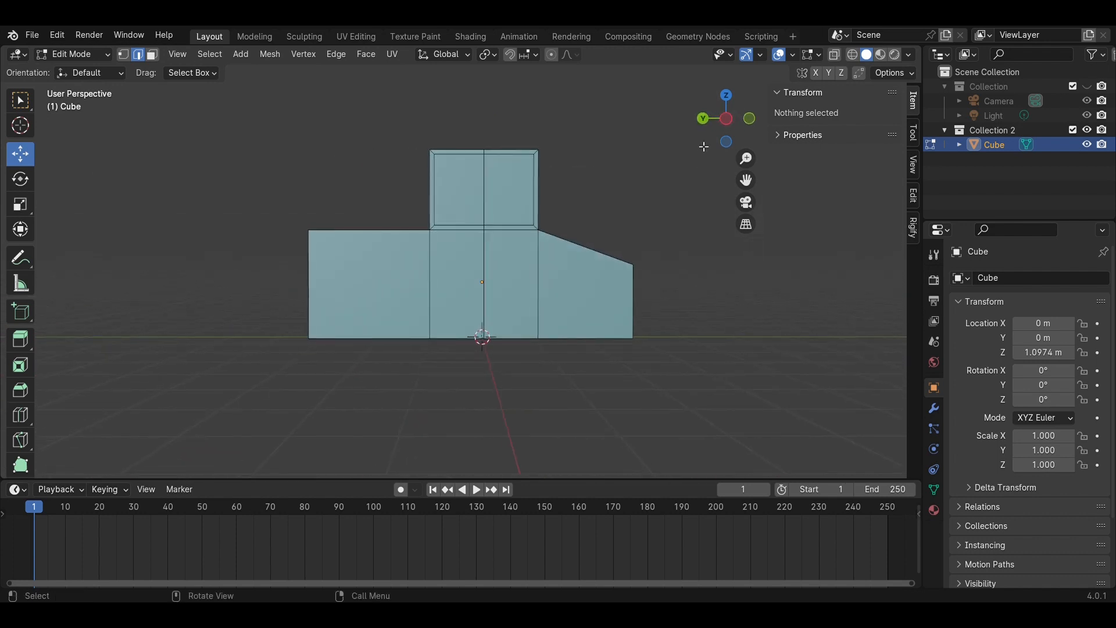
{"action": "left_click", "coordinate": [730, 121]}
{"action": "scroll", "coordinate": [645, 273], "scroll_direction": "up", "scroll_amount": 3}
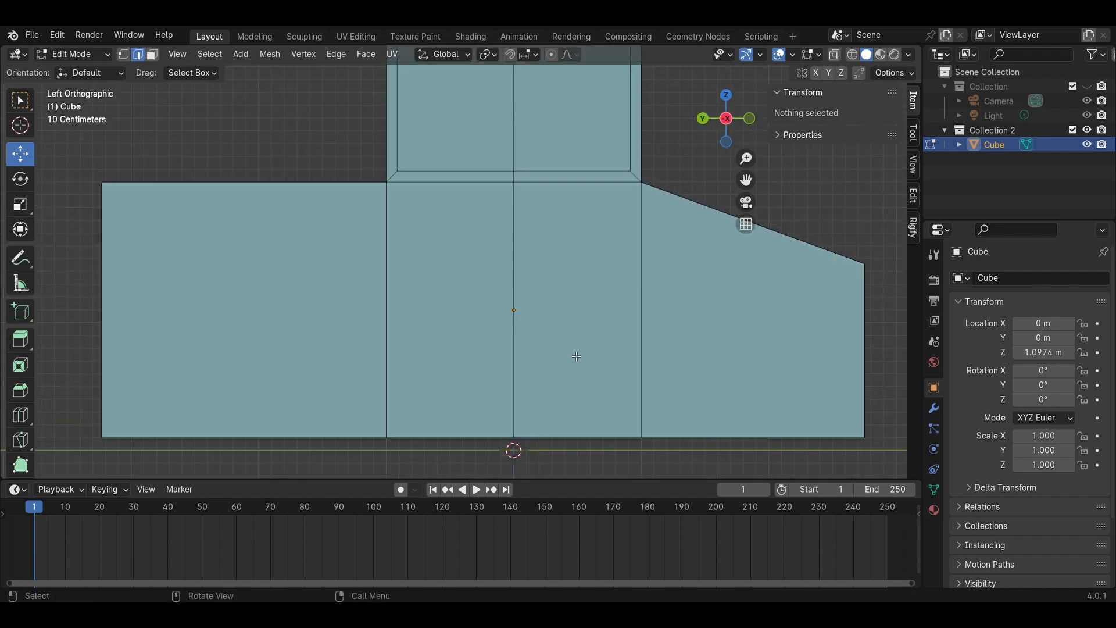
{"action": "key", "text": "3"}
{"action": "left_click", "coordinate": [611, 368]}
{"action": "key", "text": "i"}
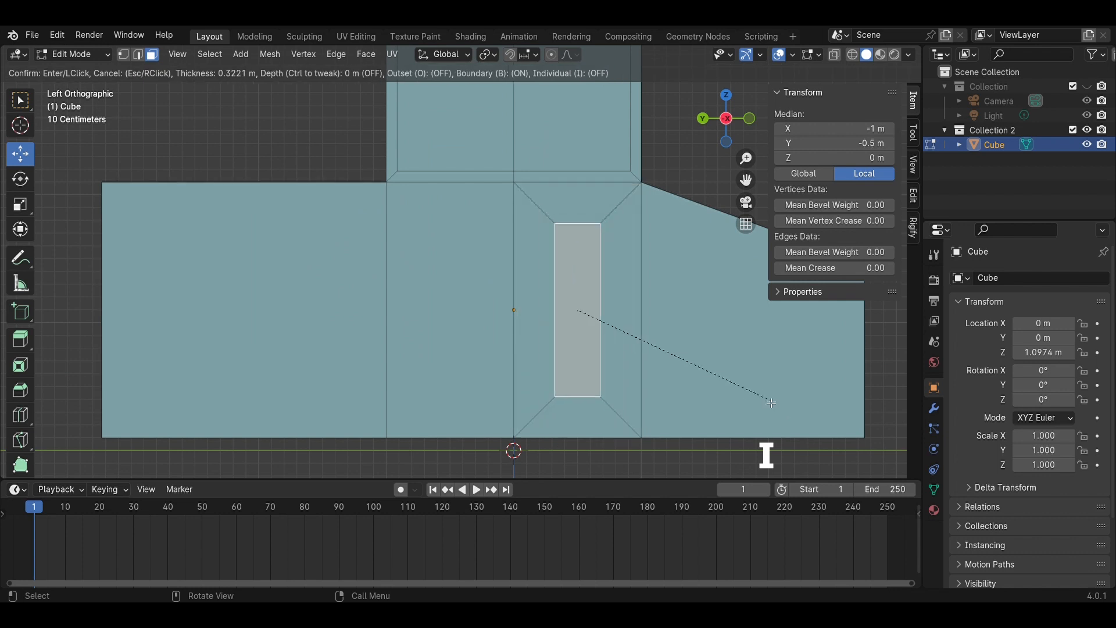
{"action": "left_click", "coordinate": [760, 425]}
Inset the -X side face below the rear half of the cabin by about 0.34 m
{"action": "left_click", "coordinate": [481, 307]}
{"action": "key", "text": "i"}
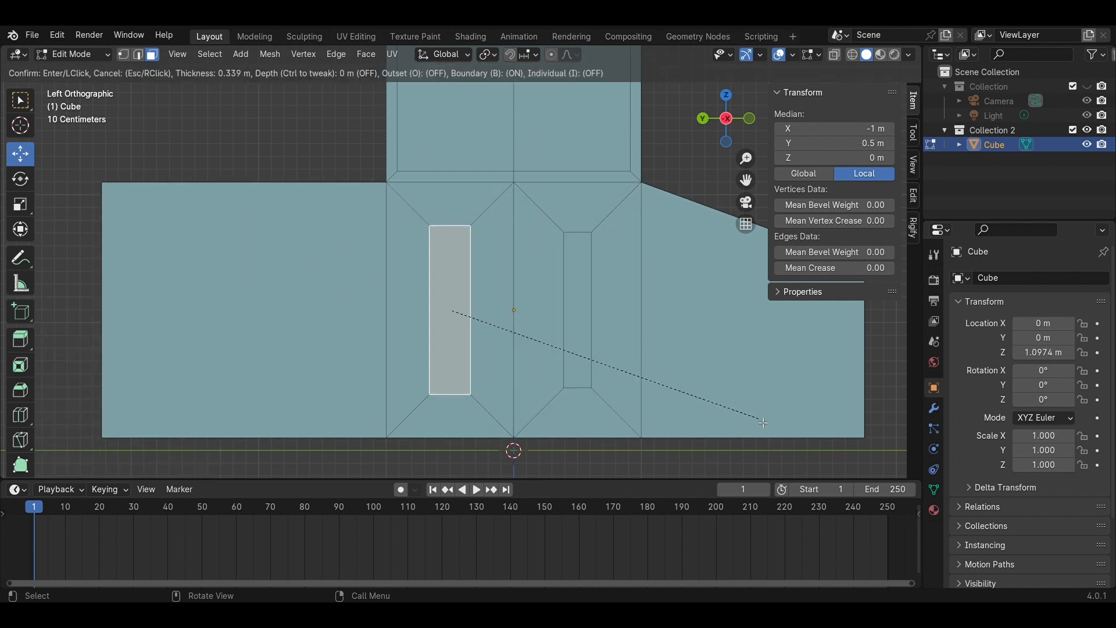
{"action": "left_click", "coordinate": [763, 421]}
Raise the bottom edge of the -X front door's inset face to about Z 0.48 m, leaving a small handle rectangle
{"action": "scroll", "coordinate": [707, 407], "scroll_direction": "up", "scroll_amount": 2}
{"action": "middle_click_drag", "start_coordinate": [665, 382], "coordinate": [585, 367], "text": "shift"}
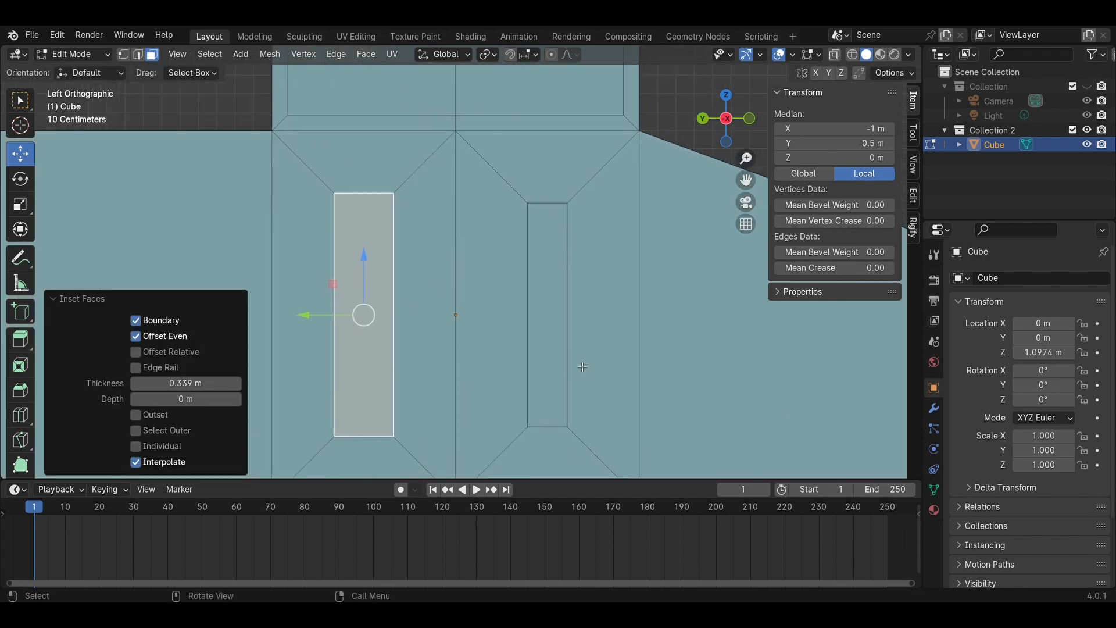
{"action": "key", "text": "2"}
{"action": "left_click", "coordinate": [547, 428]}
{"action": "key", "text": "g"}
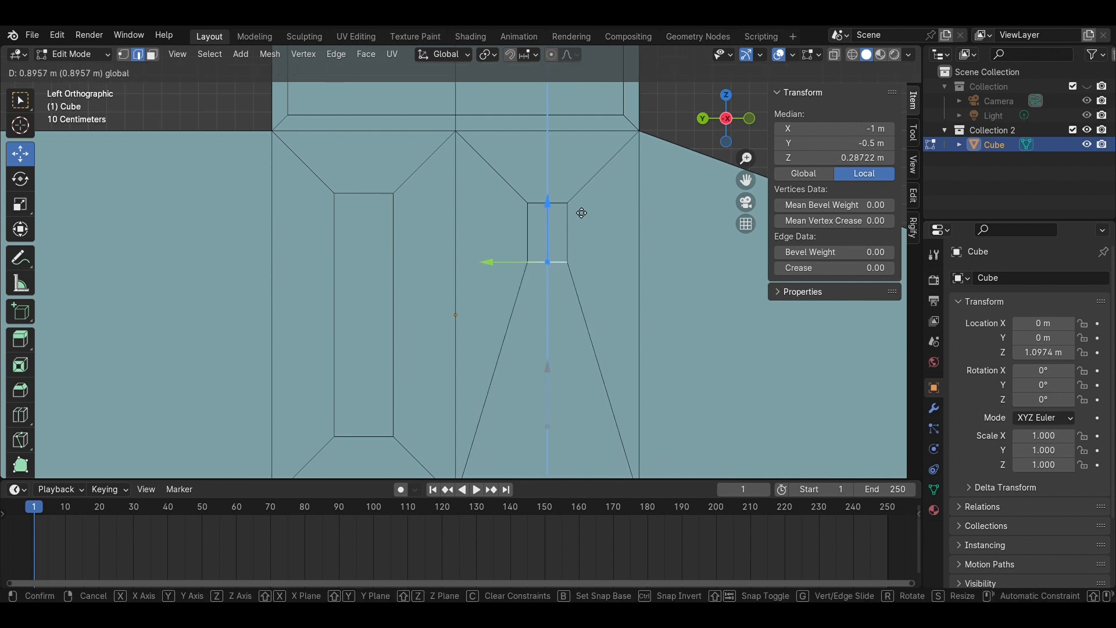
{"action": "left_click", "coordinate": [569, 200]}
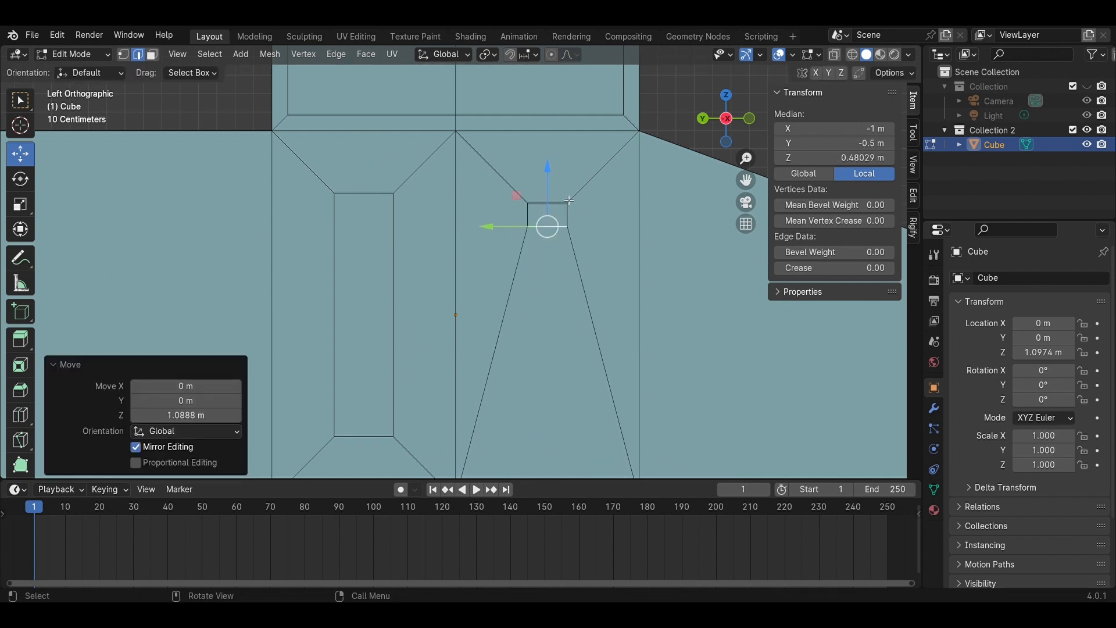
Raise the bottom edge of the -X rear door's inset face to about Z 0.54 m to form its handle rectangle
{"action": "left_click", "coordinate": [395, 434]}
{"action": "left_click", "coordinate": [383, 443], "text": "shift"}
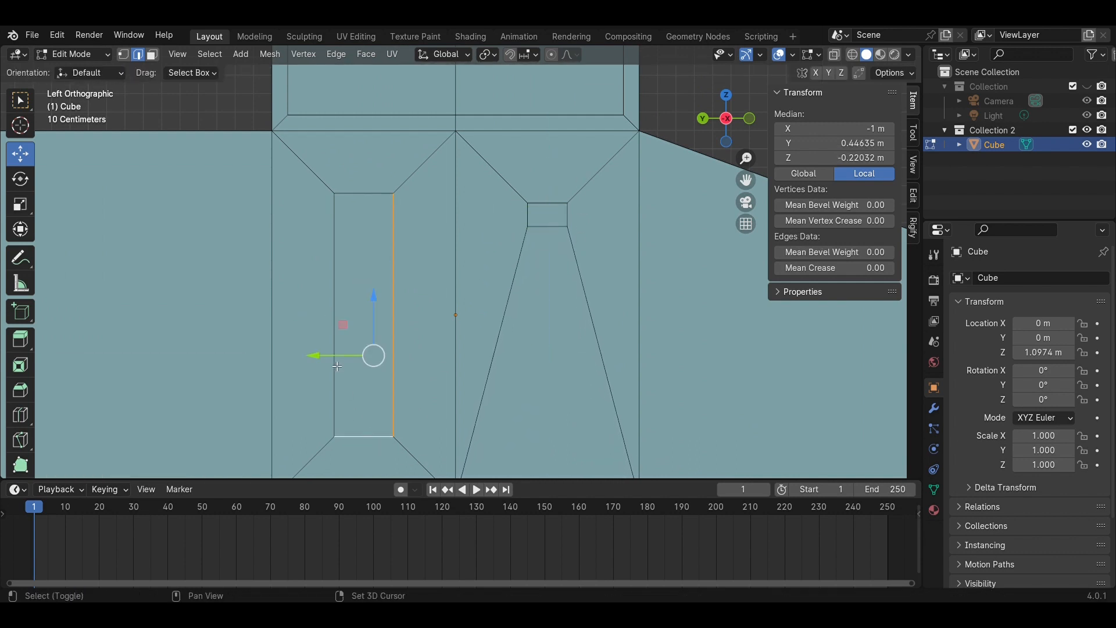
{"action": "left_click", "coordinate": [361, 436]}
{"action": "key", "text": "g"}
{"action": "key", "text": "z"}
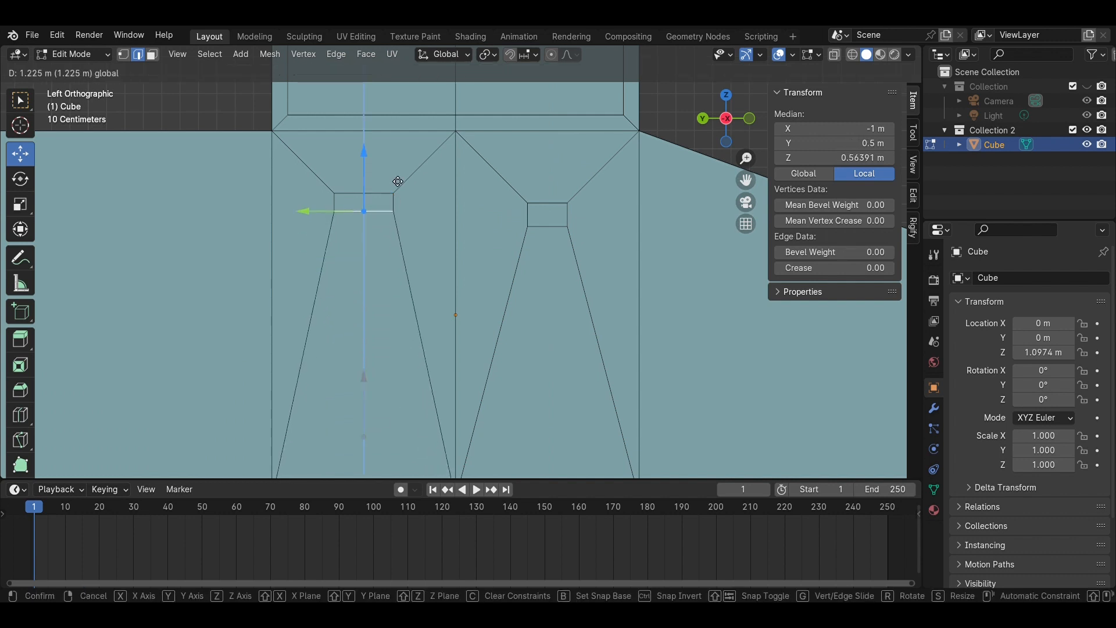
{"action": "left_click", "coordinate": [398, 198]}
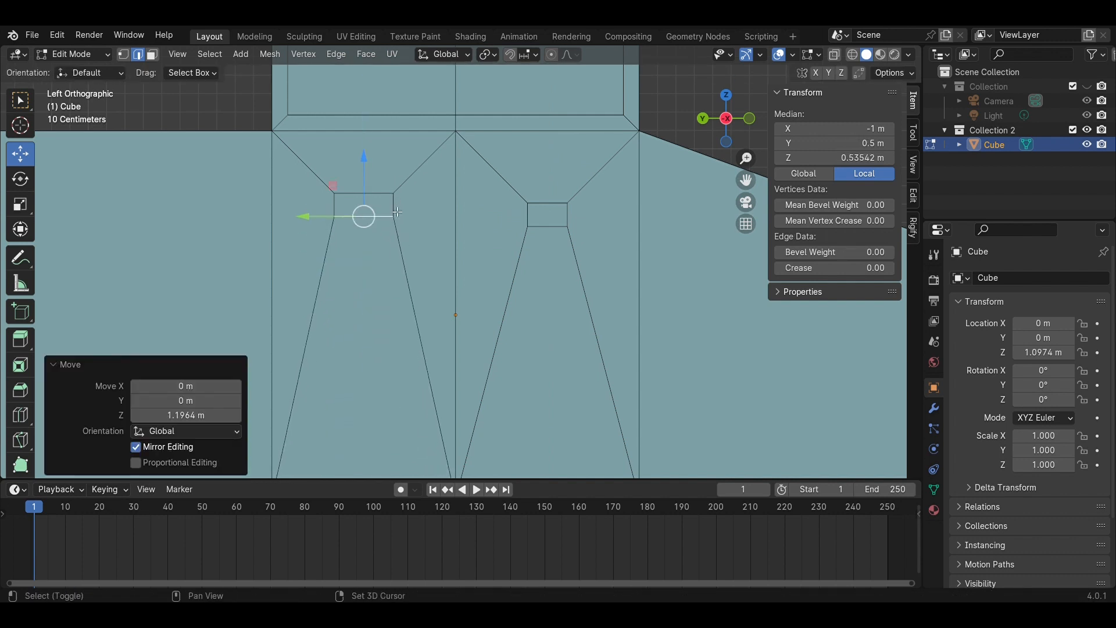
Move the -X rear handle rectangle to about Y 0.72 m, Z 0.83 m and scale it to 0.880
{"action": "left_click", "coordinate": [388, 197], "text": "shift"}
{"action": "left_click_drag", "start_coordinate": [365, 180], "coordinate": [305, 168]}
{"action": "scroll", "coordinate": [305, 168], "scroll_direction": "down", "scroll_amount": 2}
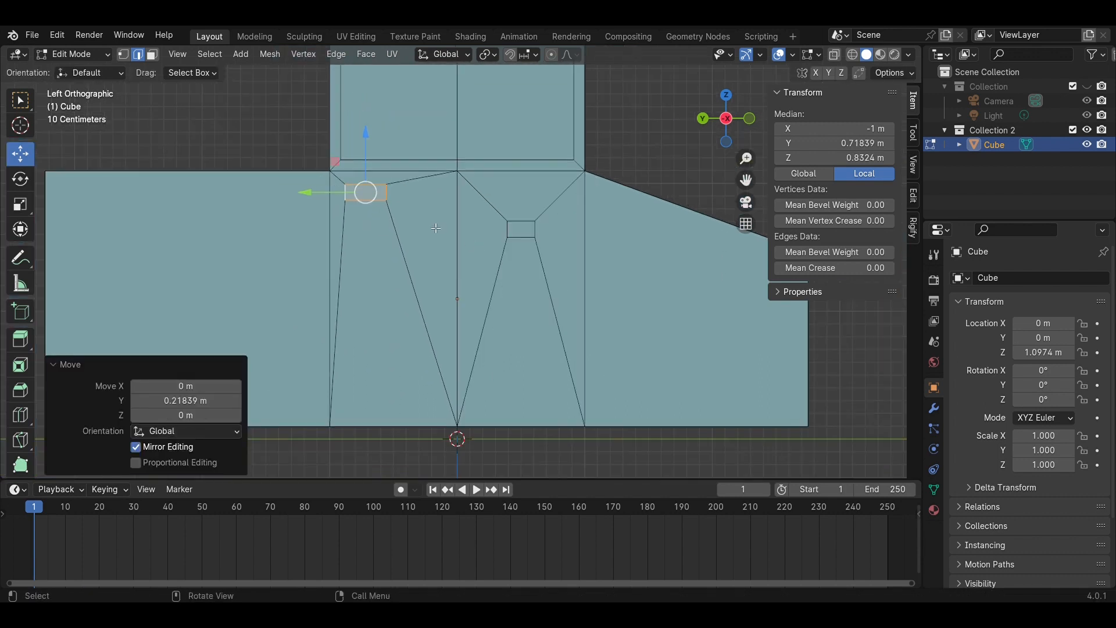
{"action": "key", "text": "s"}
{"action": "left_click", "coordinate": [708, 144]}
Turn on X-ray and shift the -X rear handle rectangle toward the matching handle on the opposite side
{"action": "left_click", "coordinate": [837, 54]}
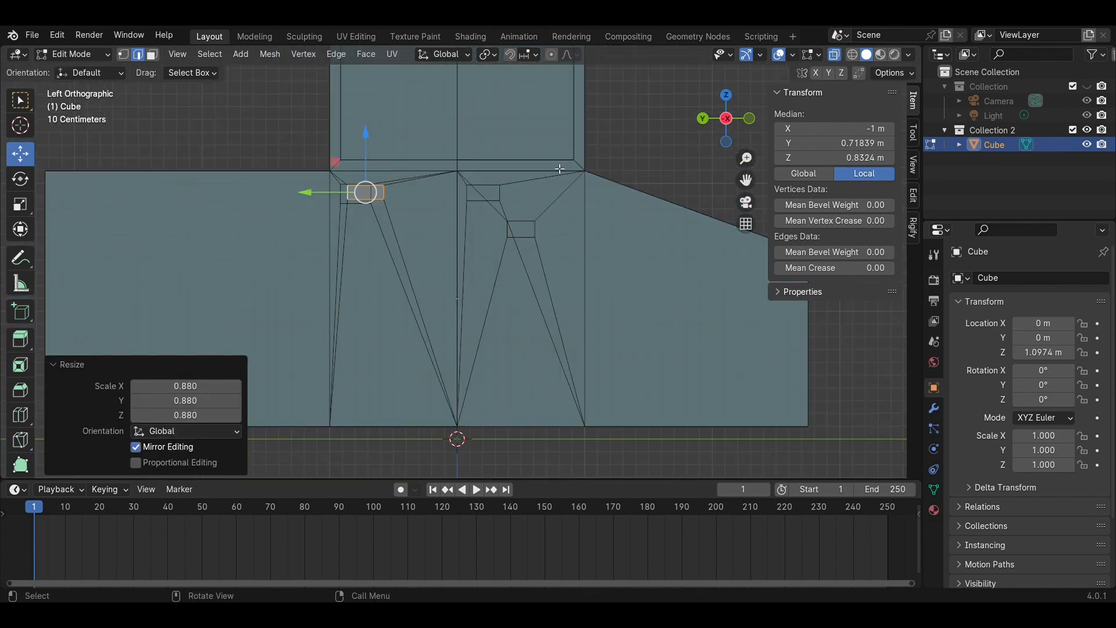
{"action": "scroll", "coordinate": [413, 169], "scroll_direction": "up", "scroll_amount": 3}
{"action": "middle_click_drag", "start_coordinate": [440, 181], "coordinate": [638, 279], "text": "shift"}
{"action": "scroll", "coordinate": [556, 258], "scroll_direction": "up", "scroll_amount": 3}
{"action": "left_click_drag", "start_coordinate": [496, 227], "coordinate": [473, 236]}
{"action": "left_click", "coordinate": [836, 54]}
Align the rear handle rectangle's front, upper and lower edges with the opposite handle, placing the lower edge at about Z 0.74 m
{"action": "left_click", "coordinate": [540, 210]}
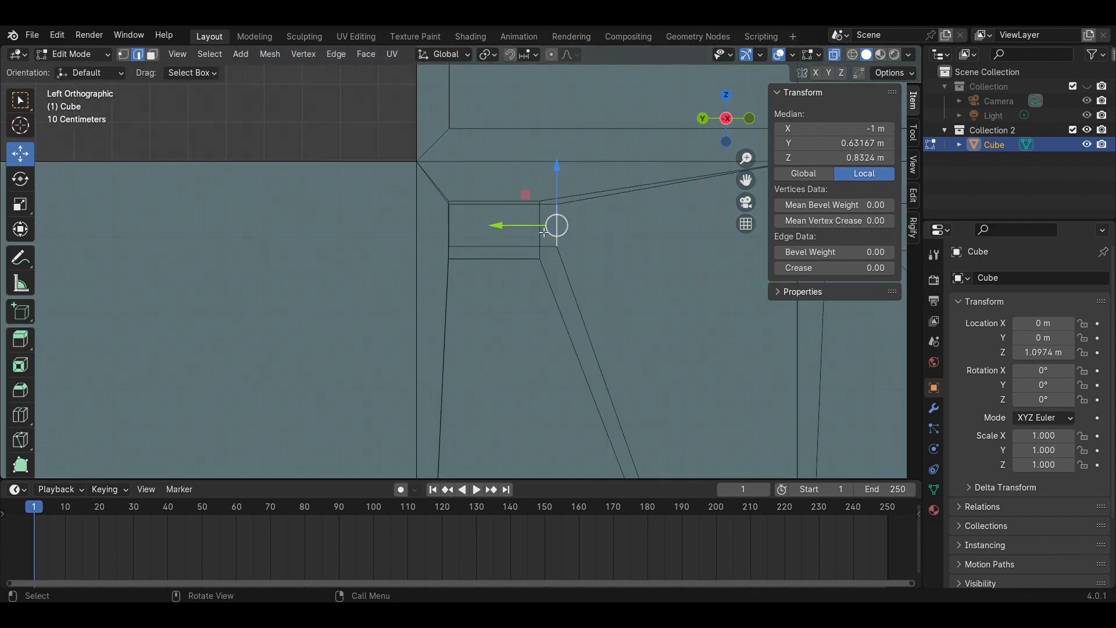
{"action": "left_click_drag", "start_coordinate": [544, 226], "coordinate": [521, 225]}
{"action": "left_click", "coordinate": [516, 205]}
{"action": "left_click", "coordinate": [834, 55]}
{"action": "left_click_drag", "start_coordinate": [498, 156], "coordinate": [499, 152]}
{"action": "left_click", "coordinate": [514, 249]}
{"action": "left_click_drag", "start_coordinate": [499, 196], "coordinate": [499, 207]}
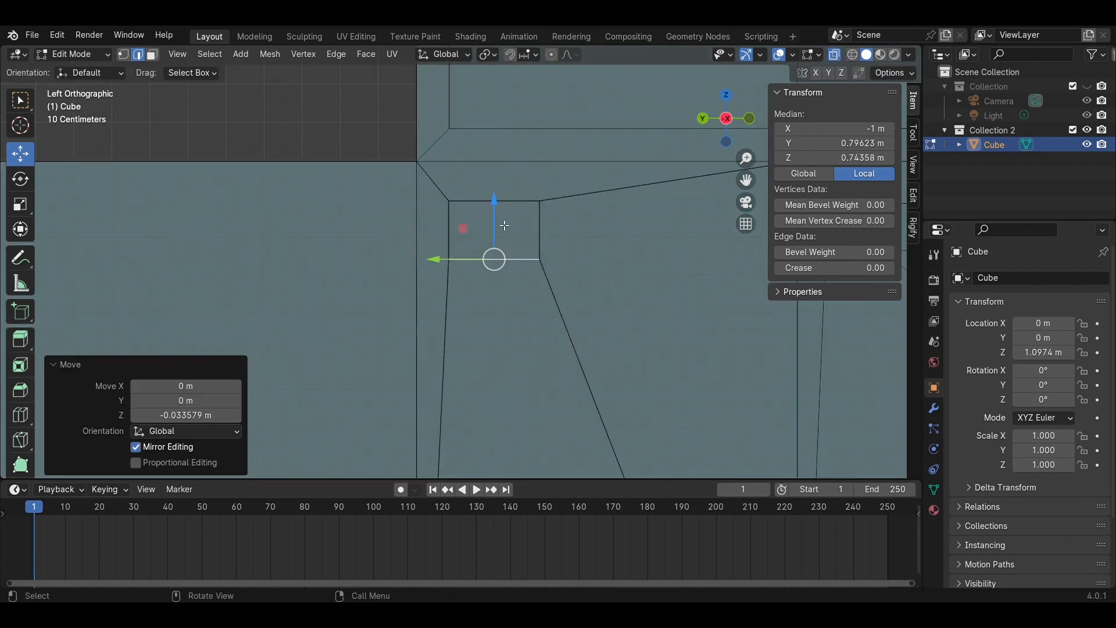
Move the -X front handle rectangle up and rearward onto the outline of the opposite front handle
{"action": "scroll", "coordinate": [506, 226], "scroll_direction": "down", "scroll_amount": 3}
{"action": "middle_click_drag", "start_coordinate": [723, 305], "coordinate": [531, 289], "text": "shift"}
{"action": "left_click", "coordinate": [582, 278]}
{"action": "left_click", "coordinate": [599, 291], "text": "shift"}
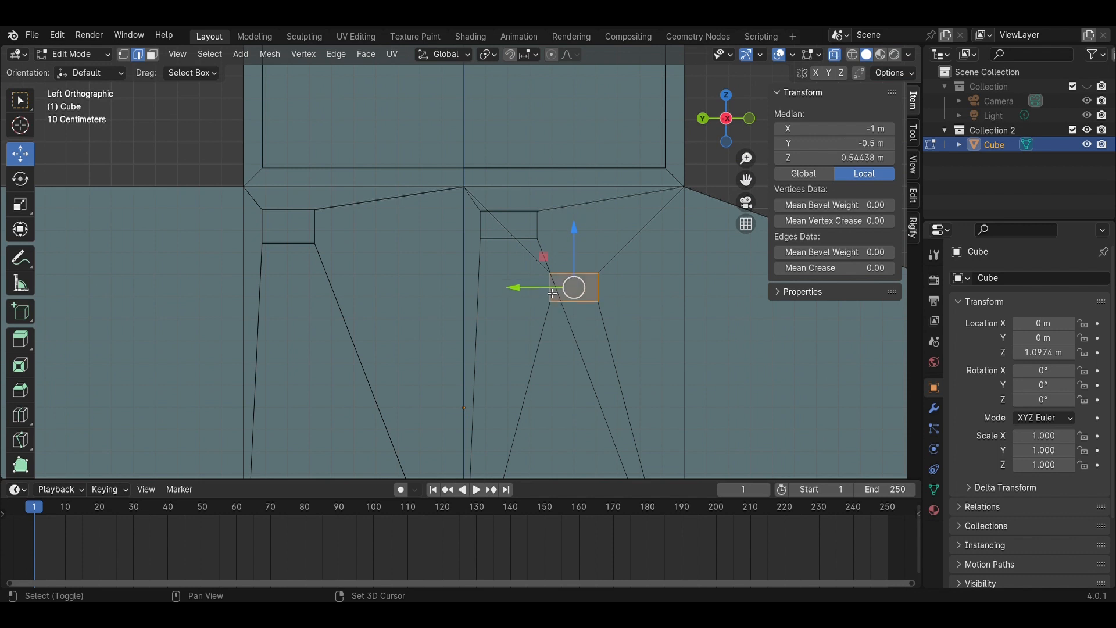
{"action": "left_click_drag", "start_coordinate": [553, 294], "coordinate": [499, 227]}
Adjust the -X front handle's two side edges along Y to match the opposite handle's width
{"action": "scroll", "coordinate": [651, 259], "scroll_direction": "up", "scroll_amount": 3}
{"action": "middle_click_drag", "start_coordinate": [650, 258], "coordinate": [618, 308], "text": "shift"}
{"action": "left_click", "coordinate": [561, 256]}
{"action": "left_click", "coordinate": [555, 256]}
{"action": "left_click_drag", "start_coordinate": [544, 253], "coordinate": [550, 253]}
{"action": "left_click", "coordinate": [665, 274]}
{"action": "left_click", "coordinate": [472, 253]}
{"action": "left_click_drag", "start_coordinate": [455, 253], "coordinate": [444, 254]}
{"action": "left_click", "coordinate": [675, 298]}
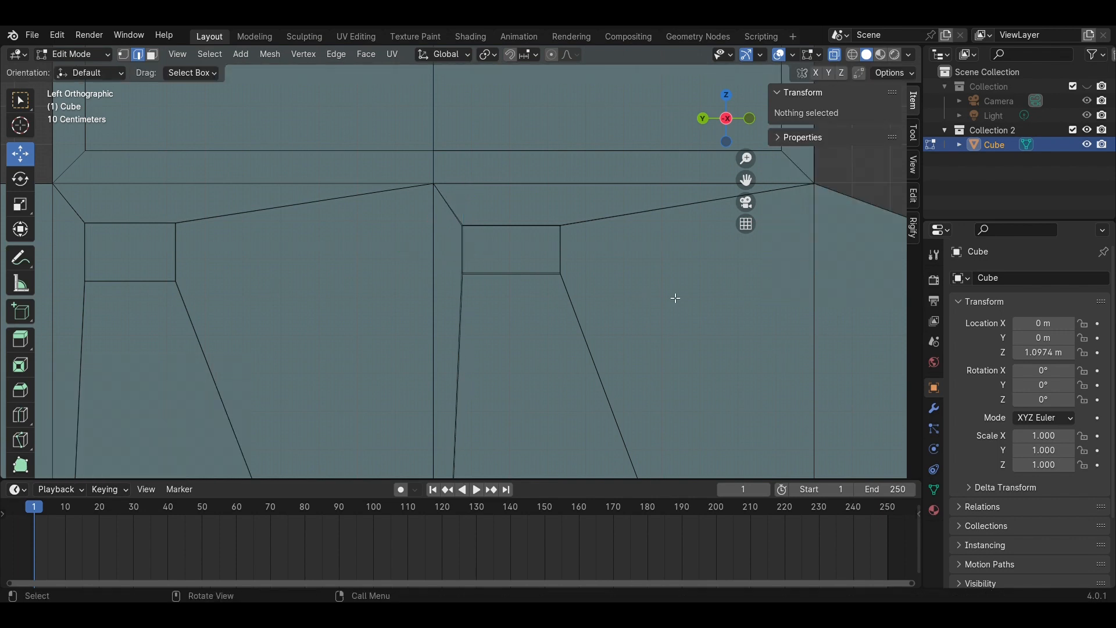
Recess the side window faces on both sides of the cabin by extruding them and scaling to 0.961
{"action": "scroll", "coordinate": [676, 298], "scroll_direction": "down", "scroll_amount": 5}
{"action": "middle_click_drag", "start_coordinate": [451, 461], "coordinate": [440, 310]}
{"action": "scroll", "coordinate": [459, 262], "scroll_direction": "up", "scroll_amount": 2}
{"action": "key", "text": "3"}
{"action": "left_click", "coordinate": [489, 194]}
{"action": "left_click", "coordinate": [423, 200], "text": "shift"}
{"action": "middle_click_drag", "start_coordinate": [279, 213], "coordinate": [442, 293]}
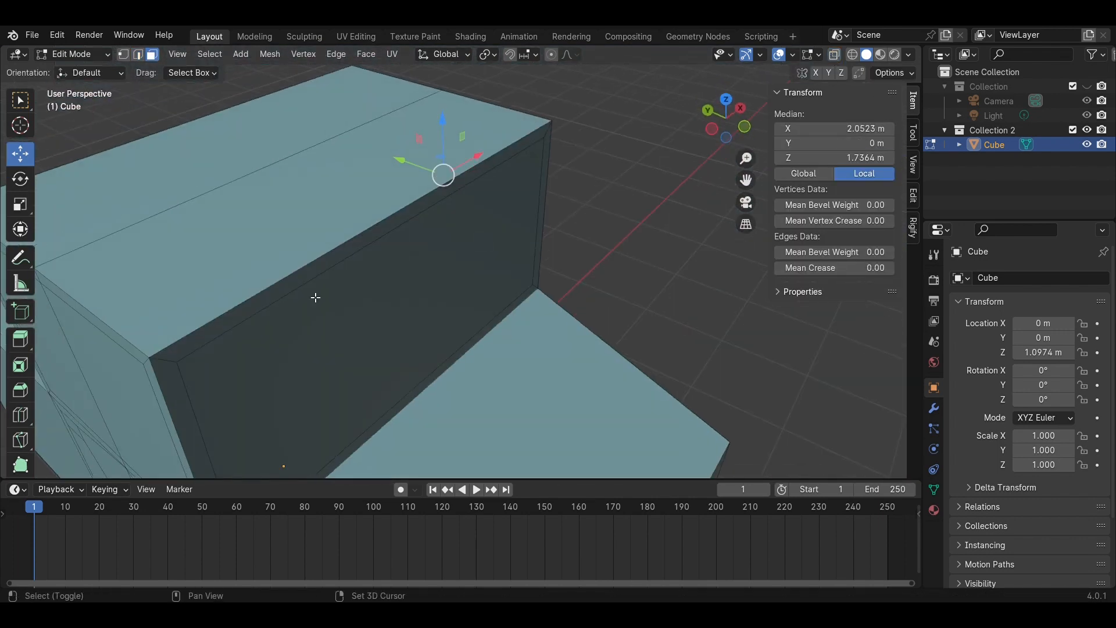
{"action": "left_click", "coordinate": [131, 377], "text": "shift"}
{"action": "left_click", "coordinate": [52, 360], "text": "shift"}
{"action": "middle_click_drag", "start_coordinate": [698, 312], "coordinate": [546, 285]}
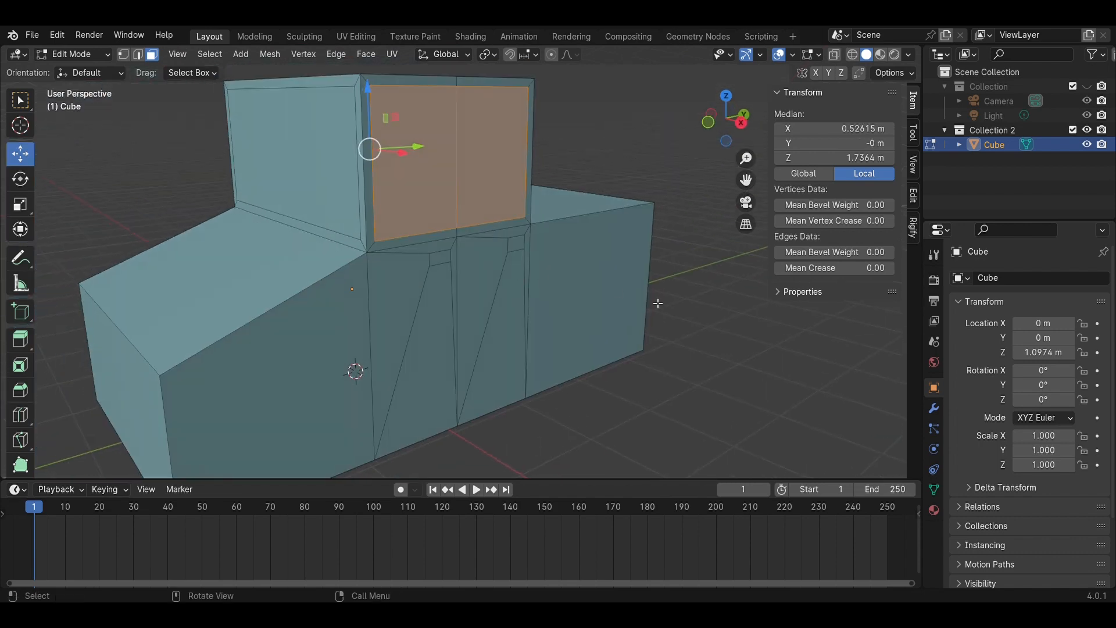
{"action": "key", "text": "e"}
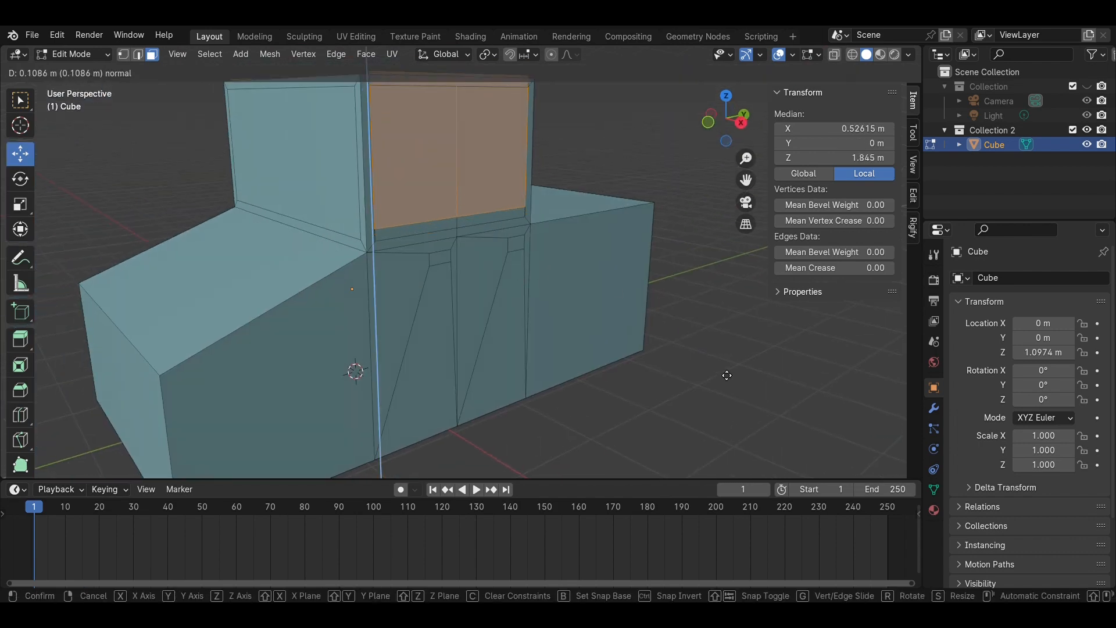
{"action": "key", "text": "s"}
{"action": "left_click", "coordinate": [726, 366]}
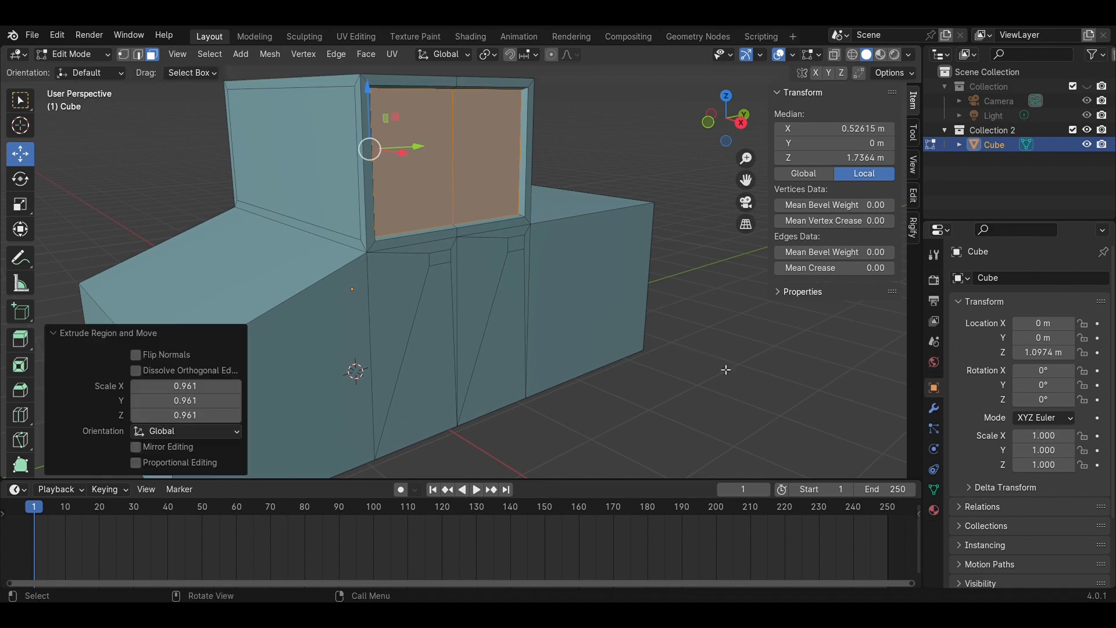
Extrude the inner windshield face inward by about 0.06 m
{"action": "key", "text": "alt+a"}
{"action": "left_click", "coordinate": [291, 157]}
{"action": "middle_click_drag", "start_coordinate": [457, 192], "coordinate": [430, 204]}
{"action": "key", "text": "e"}
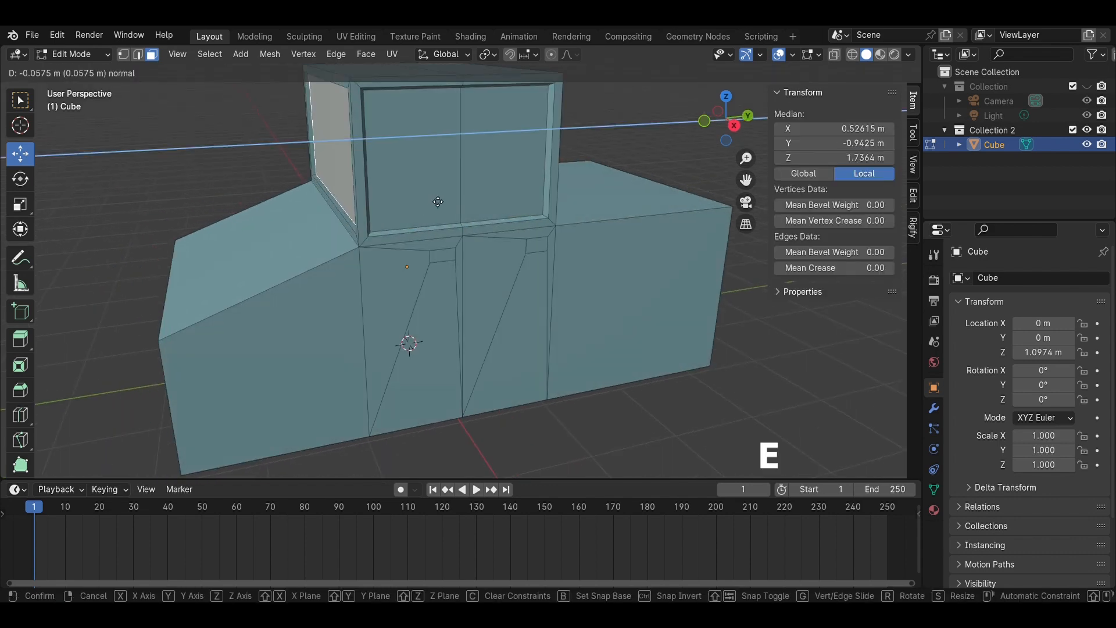
{"action": "left_click", "coordinate": [435, 202]}
{"action": "left_click", "coordinate": [670, 343]}
Inset the four door handle faces on both sides of the car by about 0.012 m
{"action": "scroll", "coordinate": [431, 262], "scroll_direction": "up", "scroll_amount": 5}
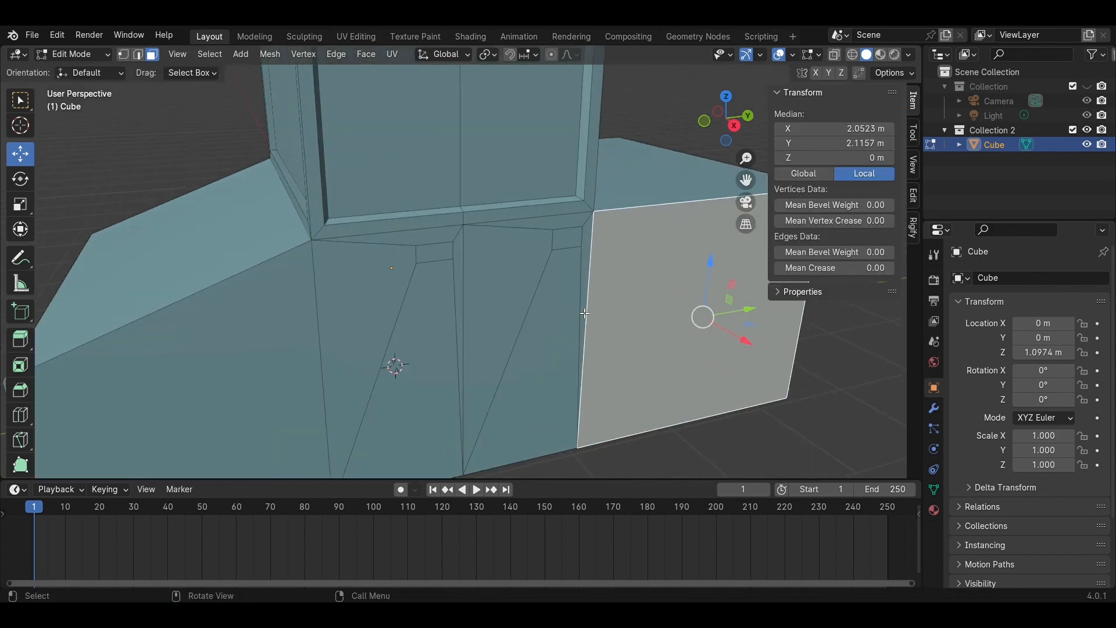
{"action": "left_click", "coordinate": [418, 257]}
{"action": "left_click", "coordinate": [583, 237], "text": "shift"}
{"action": "middle_click_drag", "start_coordinate": [238, 244], "coordinate": [369, 299]}
{"action": "scroll", "coordinate": [336, 296], "scroll_direction": "down", "scroll_amount": 4}
{"action": "scroll", "coordinate": [335, 295], "scroll_direction": "down", "scroll_amount": 4}
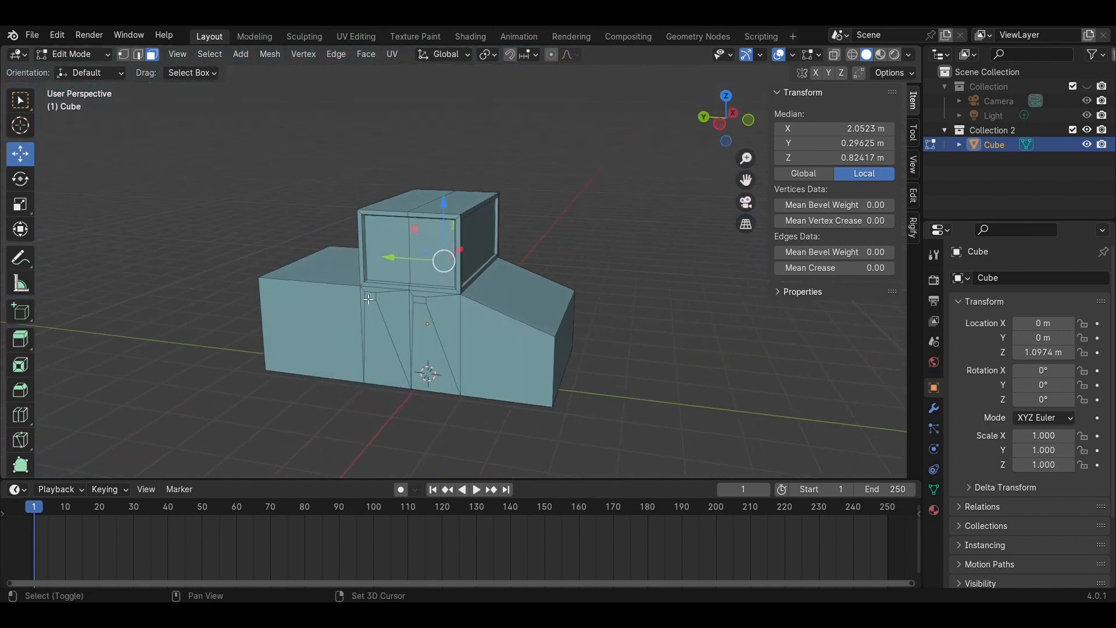
{"action": "left_click", "coordinate": [423, 303], "text": "shift"}
{"action": "scroll", "coordinate": [487, 332], "scroll_direction": "up", "scroll_amount": 3}
{"action": "key", "text": "i"}
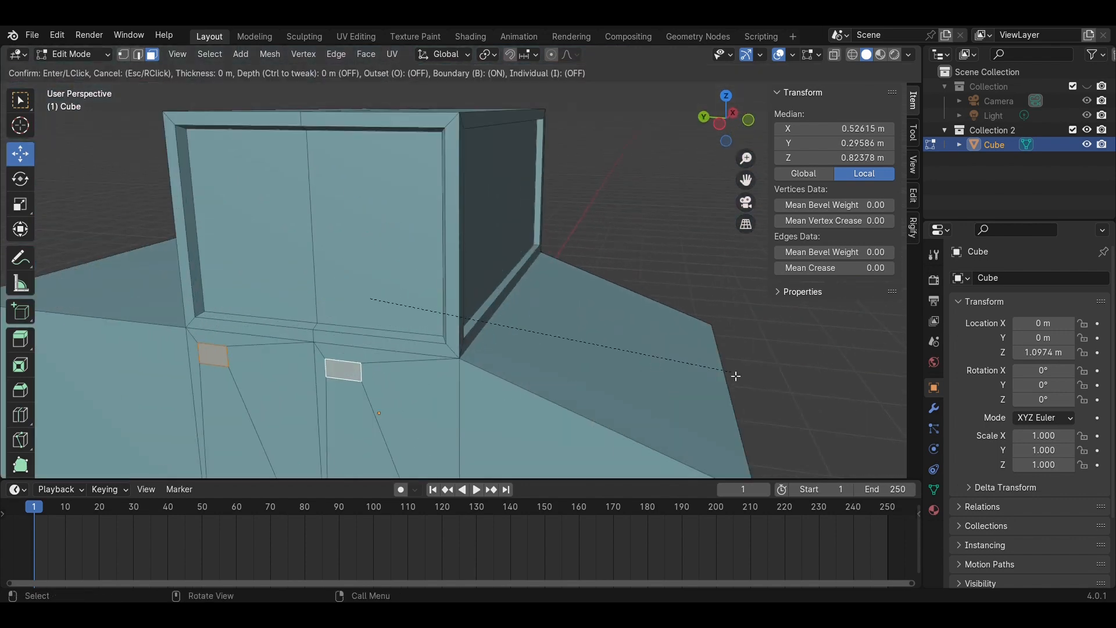
{"action": "left_click", "coordinate": [735, 375]}
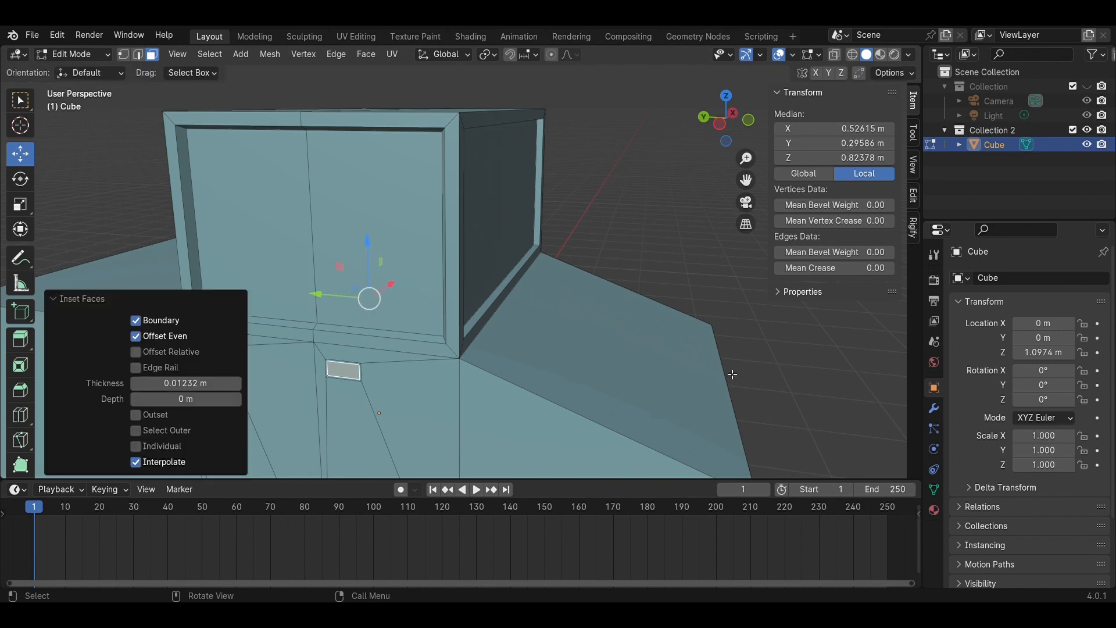
Extrude the four inset handle faces at a scale of 1.000 and clear the selection
{"action": "middle_click_drag", "start_coordinate": [702, 375], "coordinate": [647, 271]}
{"action": "scroll", "coordinate": [647, 271], "scroll_direction": "up", "scroll_amount": 2}
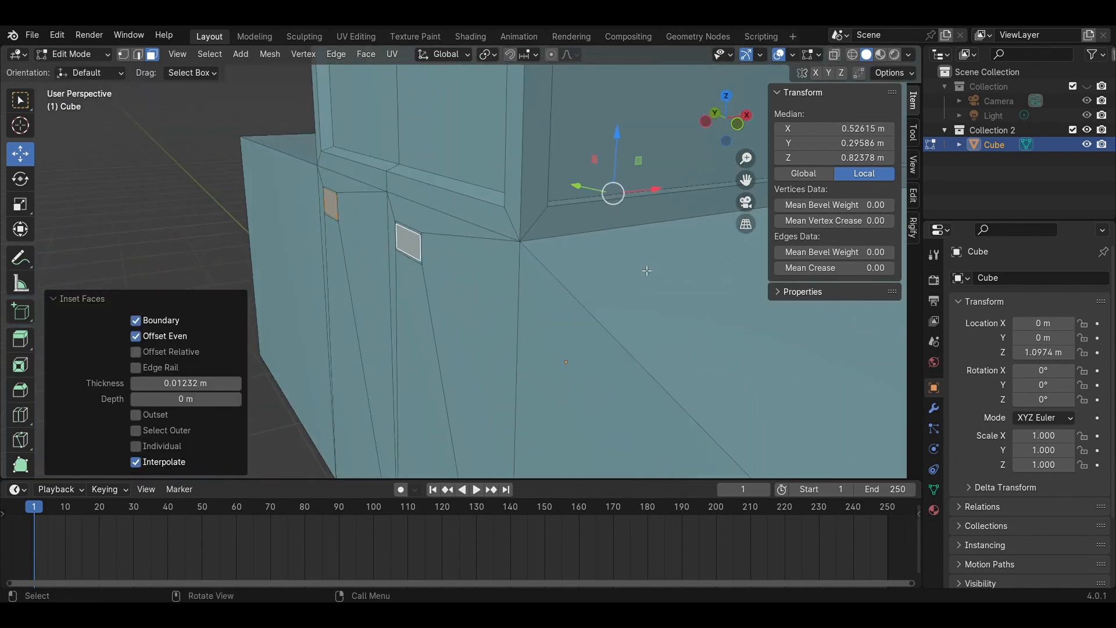
{"action": "key", "text": "e"}
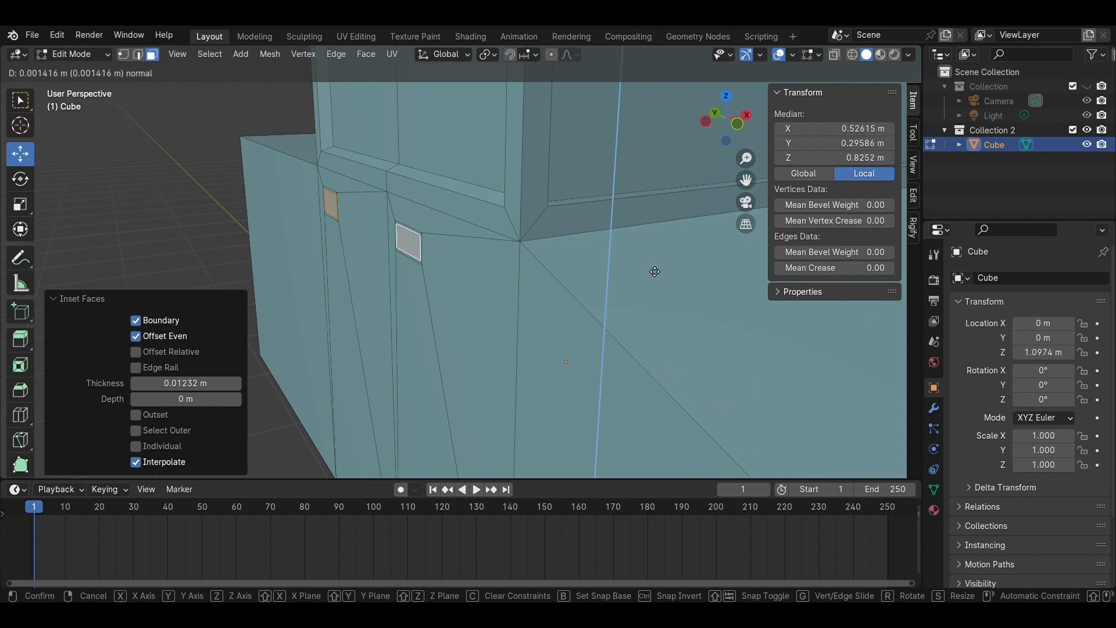
{"action": "key", "text": "s"}
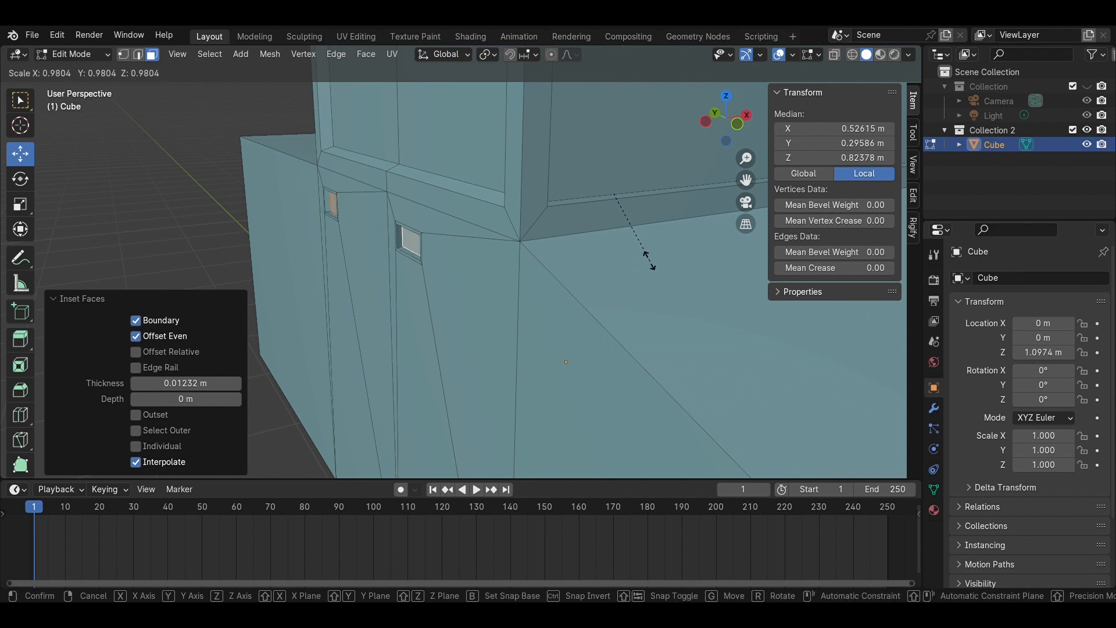
{"action": "left_click", "coordinate": [650, 261]}
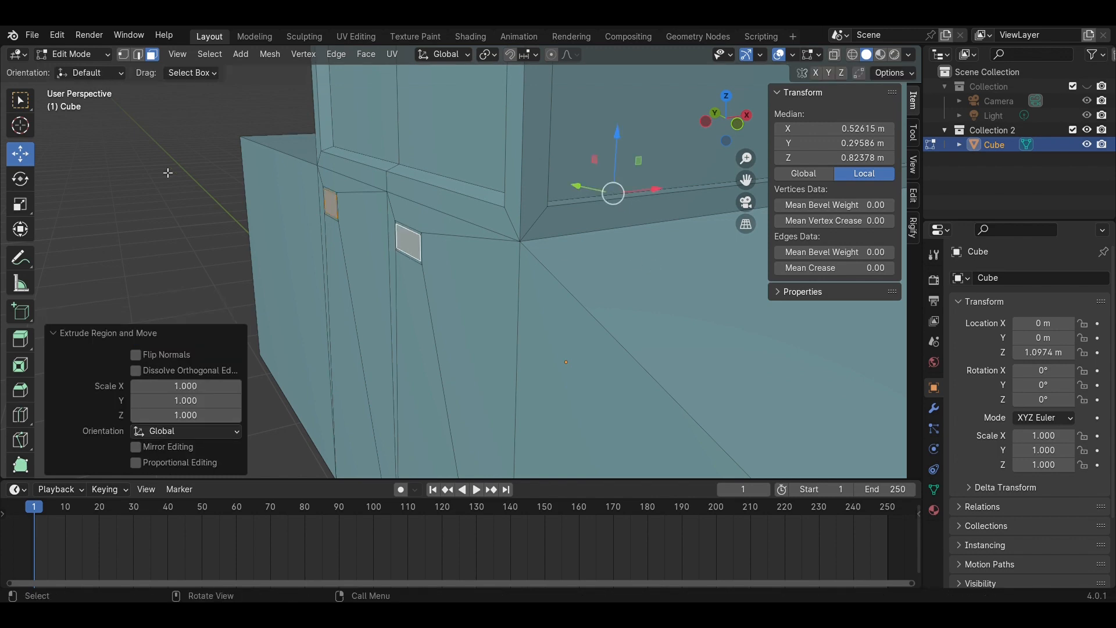
{"action": "scroll", "coordinate": [319, 249], "scroll_direction": "up", "scroll_amount": 5}
{"action": "scroll", "coordinate": [331, 256], "scroll_direction": "down", "scroll_amount": 5}
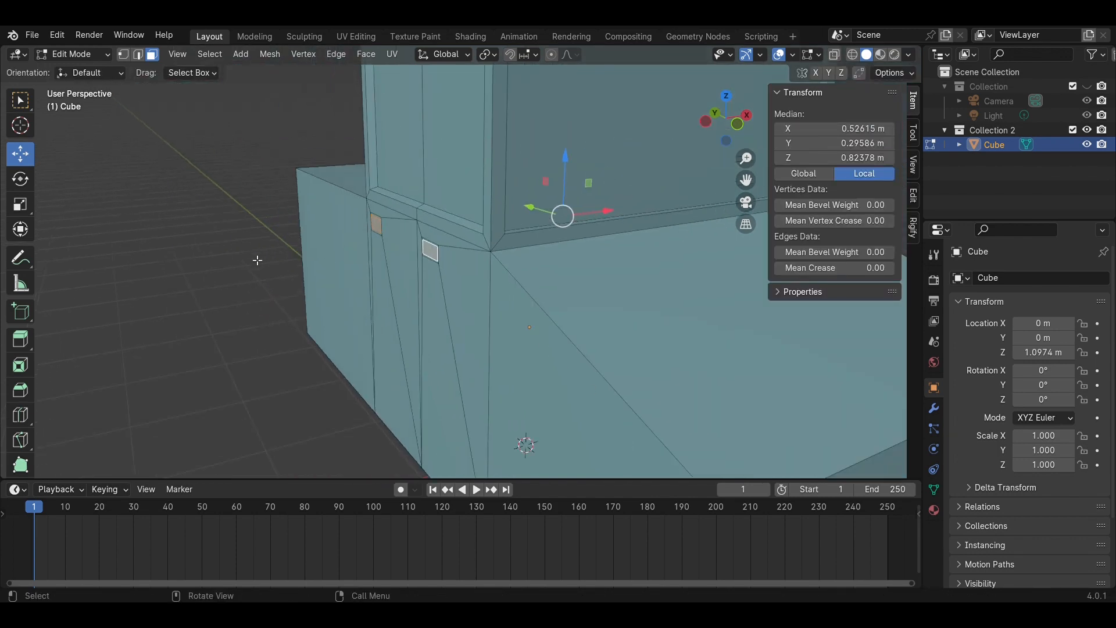
{"action": "left_click", "coordinate": [256, 260]}
Add one centred loop cut running through the door handle frames and around the car body
{"action": "middle_click_drag", "start_coordinate": [256, 259], "coordinate": [471, 249]}
{"action": "scroll", "coordinate": [471, 249], "scroll_direction": "up", "scroll_amount": 5}
{"action": "middle_click_drag", "start_coordinate": [644, 215], "coordinate": [580, 257], "text": "shift"}
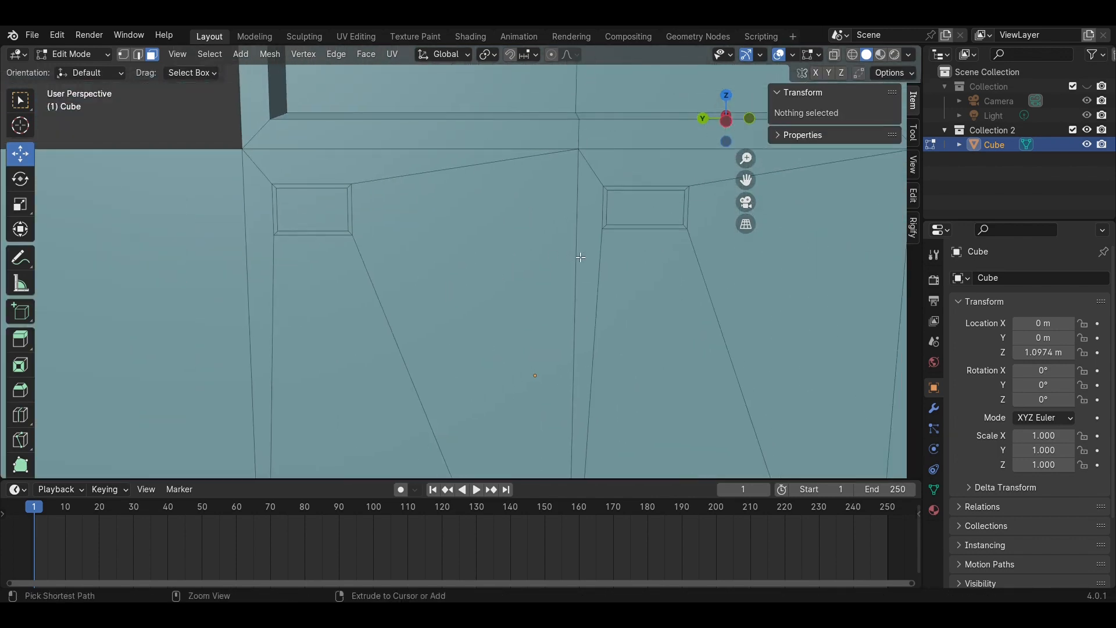
{"action": "key", "text": "ctrl+r"}
{"action": "left_click", "coordinate": [691, 204]}
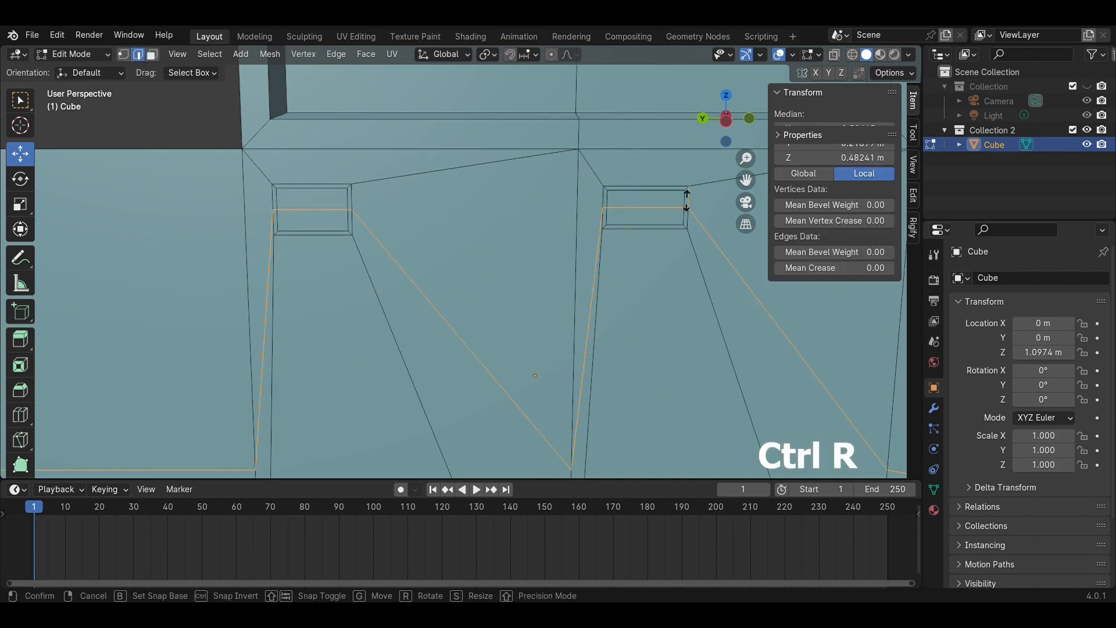
{"action": "right_click", "coordinate": [686, 202]}
{"action": "scroll", "coordinate": [680, 213], "scroll_direction": "down", "scroll_amount": 8}
{"action": "left_click", "coordinate": [671, 222]}
{"action": "middle_click_drag", "start_coordinate": [668, 223], "coordinate": [531, 351]}
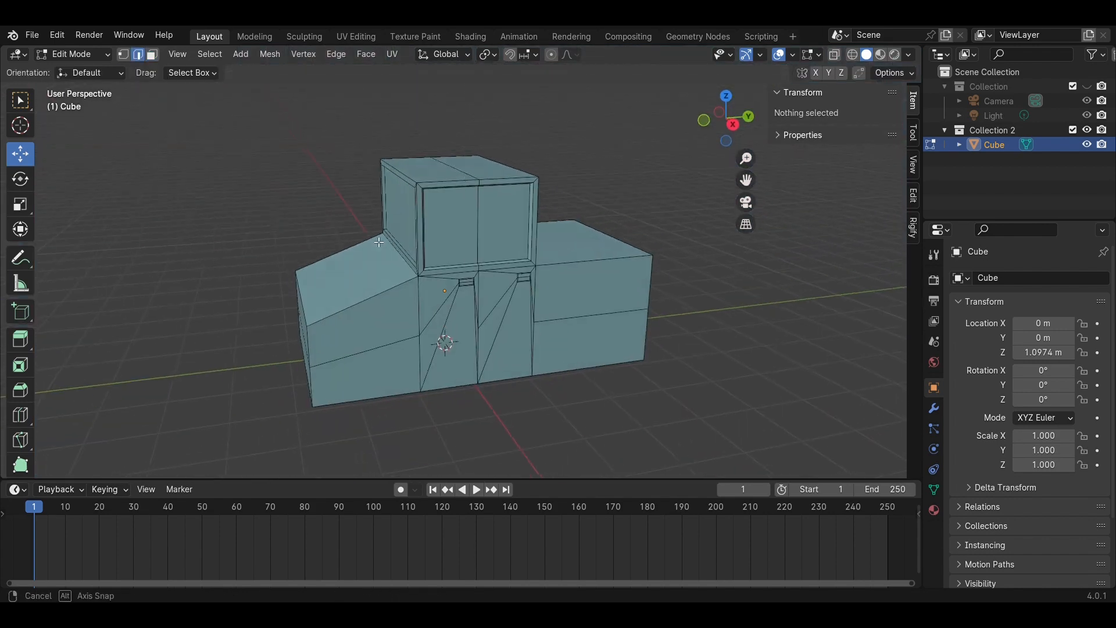
Extrude the lower half faces of all four door handles and scale them inward to about 0.95
{"action": "scroll", "coordinate": [531, 352], "scroll_direction": "up", "scroll_amount": 8}
{"action": "left_click", "coordinate": [526, 381]}
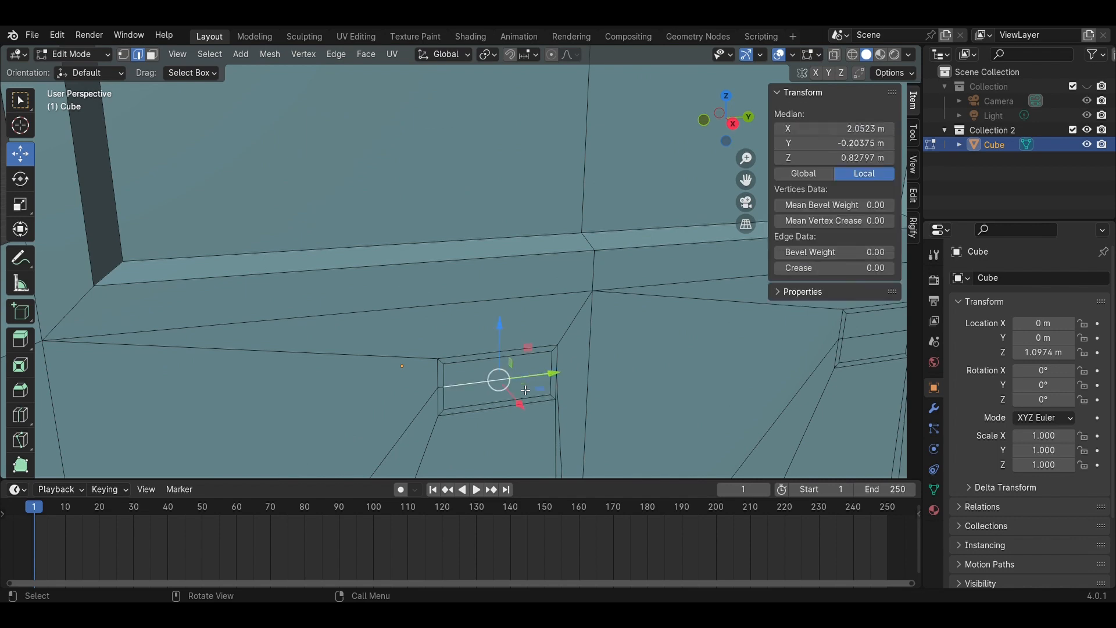
{"action": "key", "text": "3"}
{"action": "left_click", "coordinate": [527, 391]}
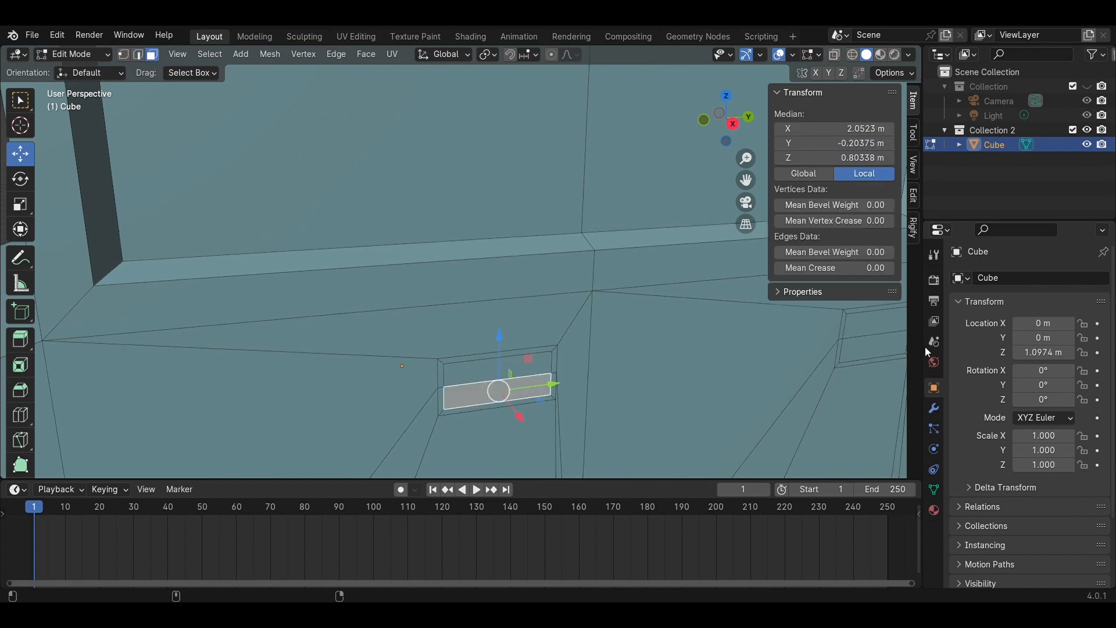
{"action": "left_click", "coordinate": [884, 348], "text": "shift"}
{"action": "scroll", "coordinate": [374, 314], "scroll_direction": "down", "scroll_amount": 5}
{"action": "middle_click_drag", "start_coordinate": [105, 246], "coordinate": [467, 284]}
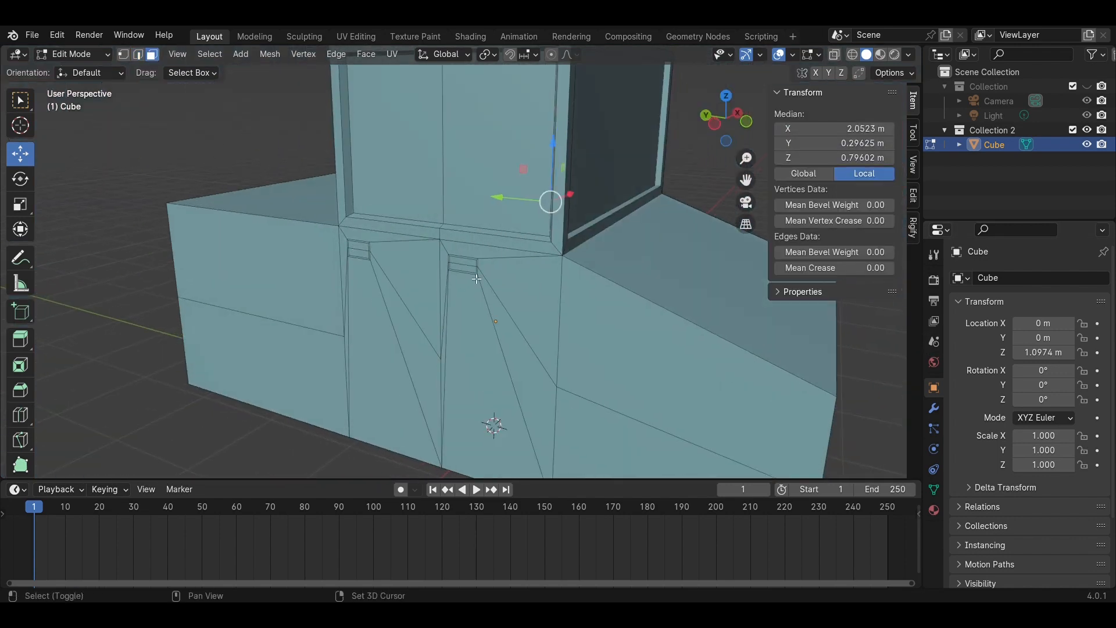
{"action": "left_click", "coordinate": [356, 253], "text": "shift"}
{"action": "scroll", "coordinate": [534, 290], "scroll_direction": "up", "scroll_amount": 3}
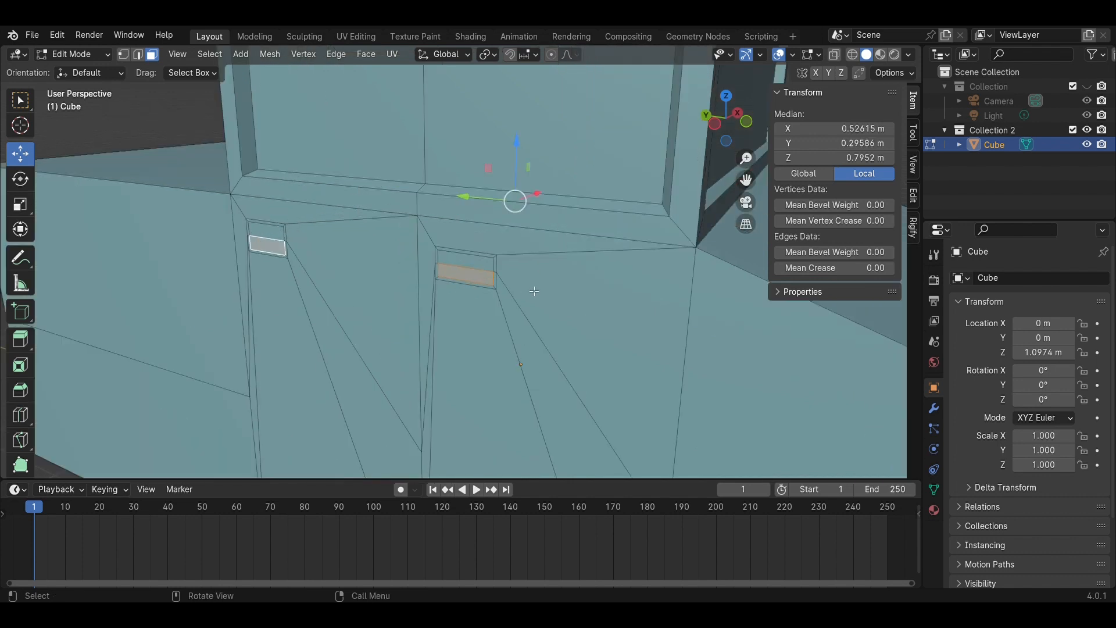
{"action": "key", "text": "e"}
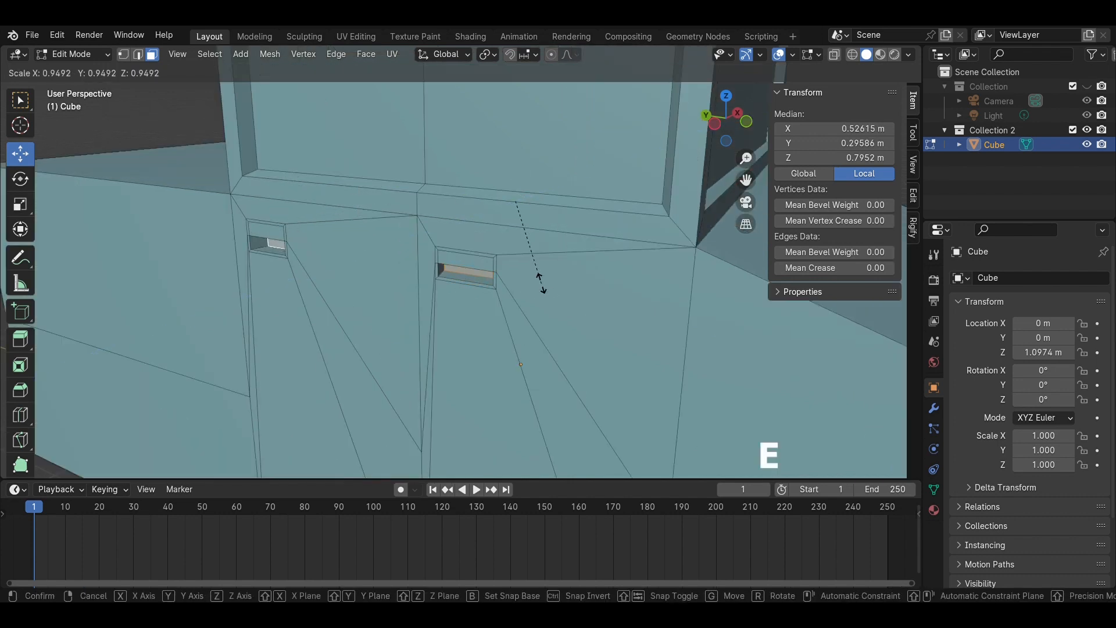
{"action": "left_click", "coordinate": [576, 268]}
{"action": "left_click", "coordinate": [580, 323]}
Extrude the upper half faces of all four door handles and scale them outward to about 1.007
{"action": "left_click", "coordinate": [467, 264]}
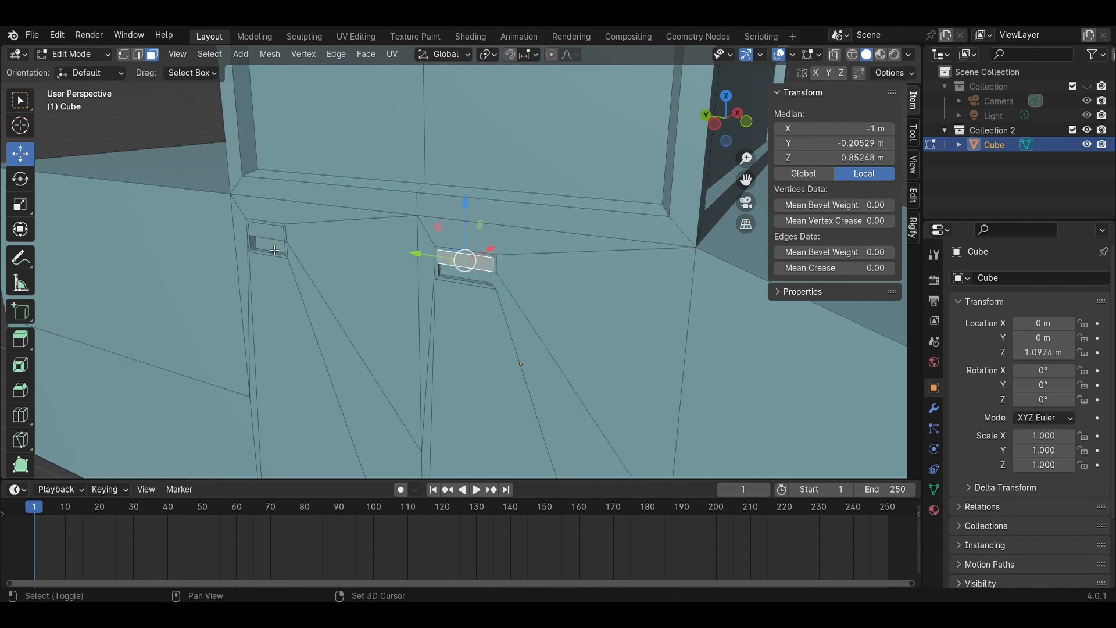
{"action": "left_click", "coordinate": [266, 232], "text": "shift"}
{"action": "middle_click_drag", "start_coordinate": [379, 276], "coordinate": [212, 290]}
{"action": "scroll", "coordinate": [609, 364], "scroll_direction": "down", "scroll_amount": 3}
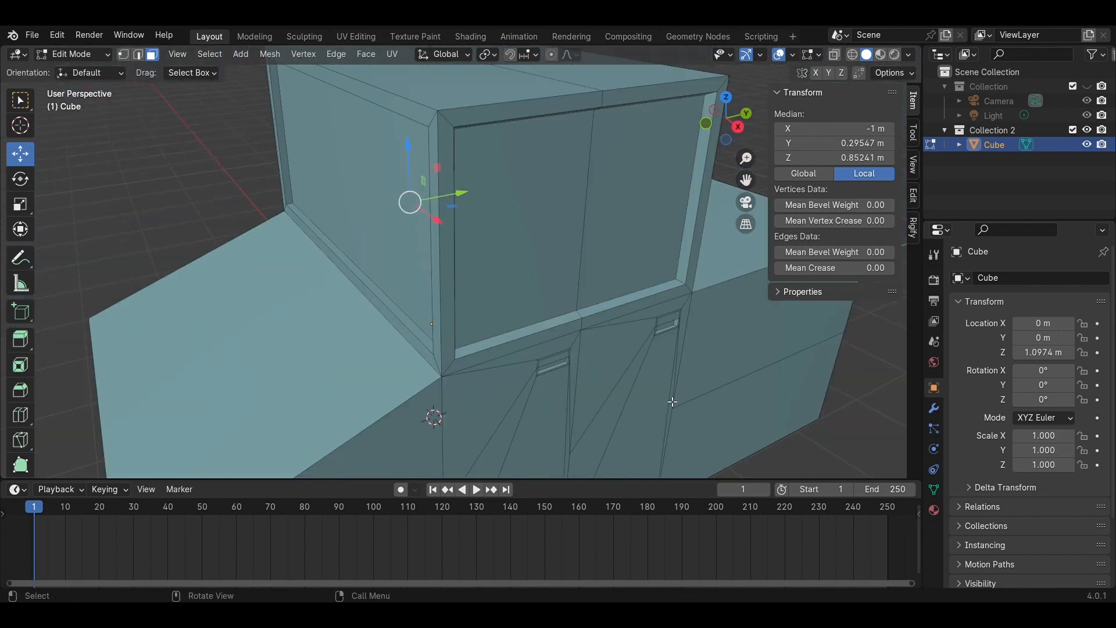
{"action": "left_click", "coordinate": [559, 361], "text": "shift"}
{"action": "left_click", "coordinate": [669, 323], "text": "shift"}
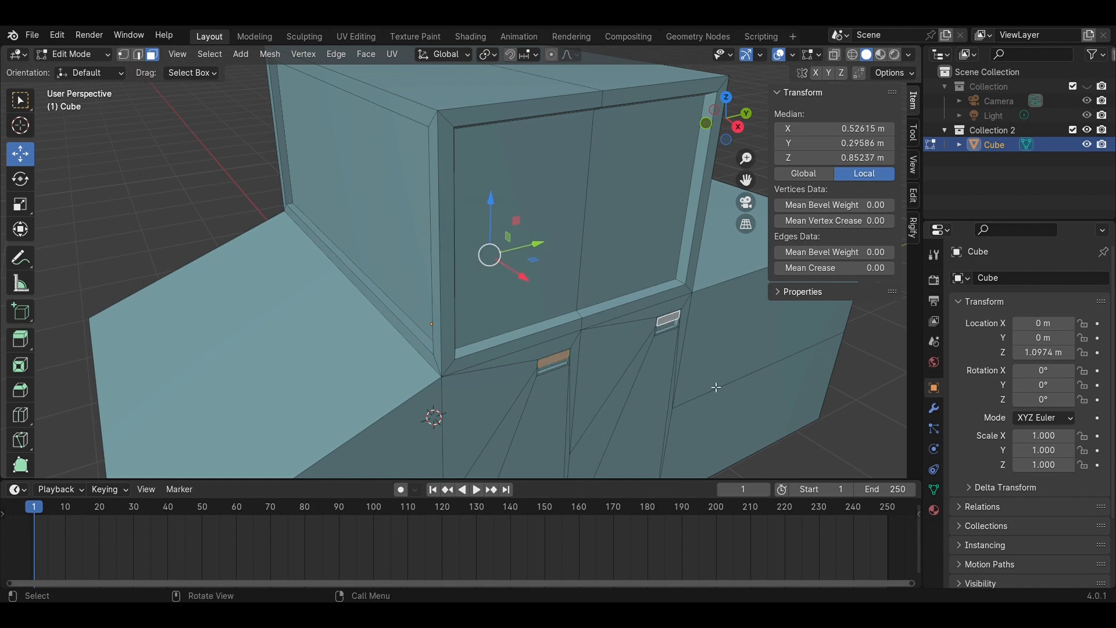
{"action": "scroll", "coordinate": [717, 388], "scroll_direction": "up", "scroll_amount": 4}
{"action": "middle_click_drag", "start_coordinate": [717, 389], "coordinate": [689, 363]}
{"action": "key", "text": "e"}
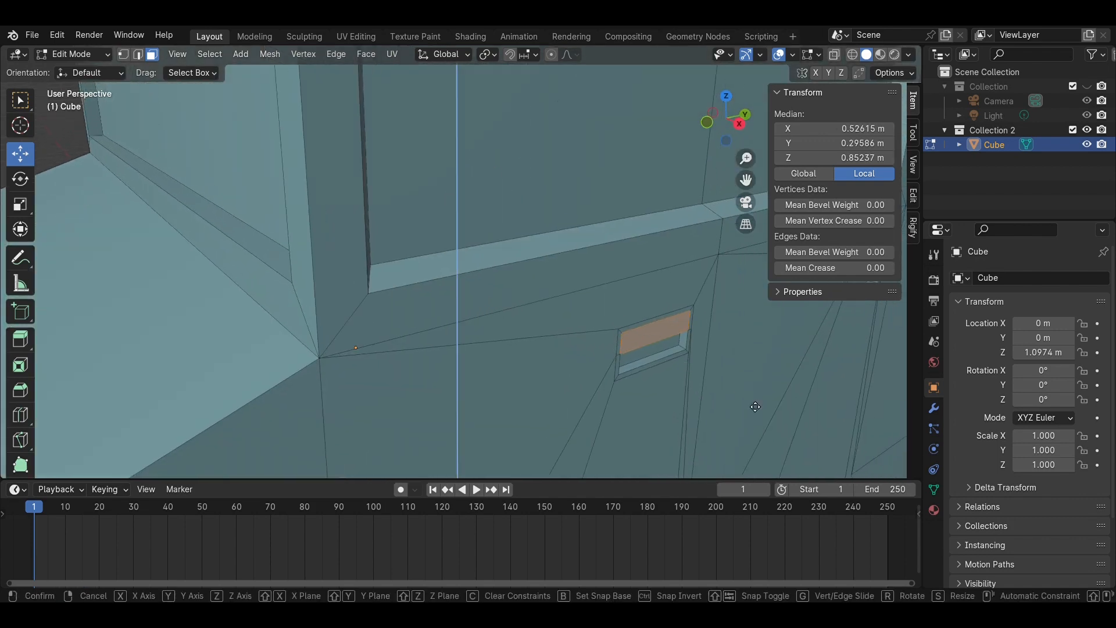
{"action": "key", "text": "s"}
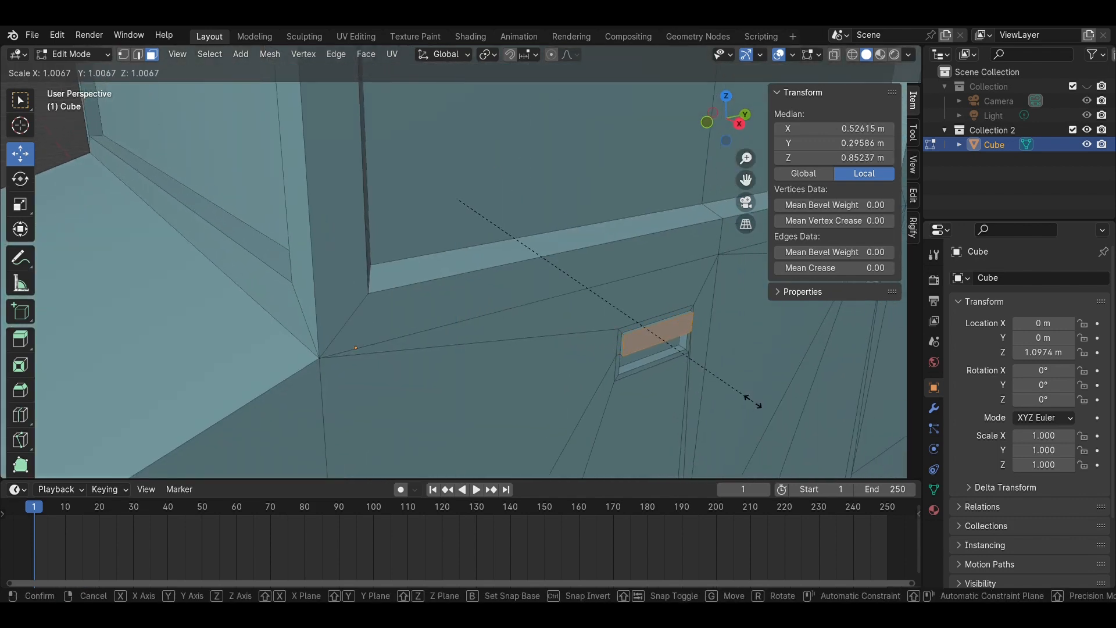
{"action": "left_click", "coordinate": [752, 401]}
{"action": "left_click", "coordinate": [752, 401]}
Undo the most recent changes on the car mesh and return to Object Mode
{"action": "middle_click_drag", "start_coordinate": [752, 401], "coordinate": [719, 377]}
{"action": "scroll", "coordinate": [719, 377], "scroll_direction": "down", "scroll_amount": 5}
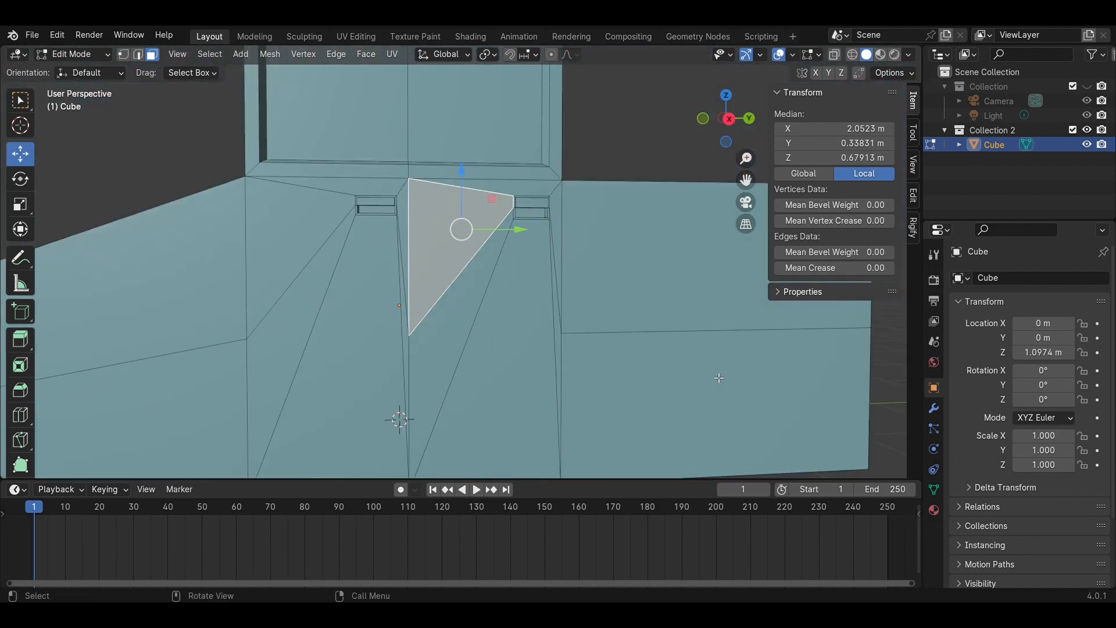
{"action": "left_click", "coordinate": [601, 155]}
{"action": "scroll", "coordinate": [601, 155], "scroll_direction": "up", "scroll_amount": 3}
{"action": "middle_click_drag", "start_coordinate": [427, 242], "coordinate": [511, 248]}
{"action": "key", "text": "ctrl+z"}
{"action": "key", "text": "ctrl+z"}
{"action": "key", "text": "ctrl+z"}
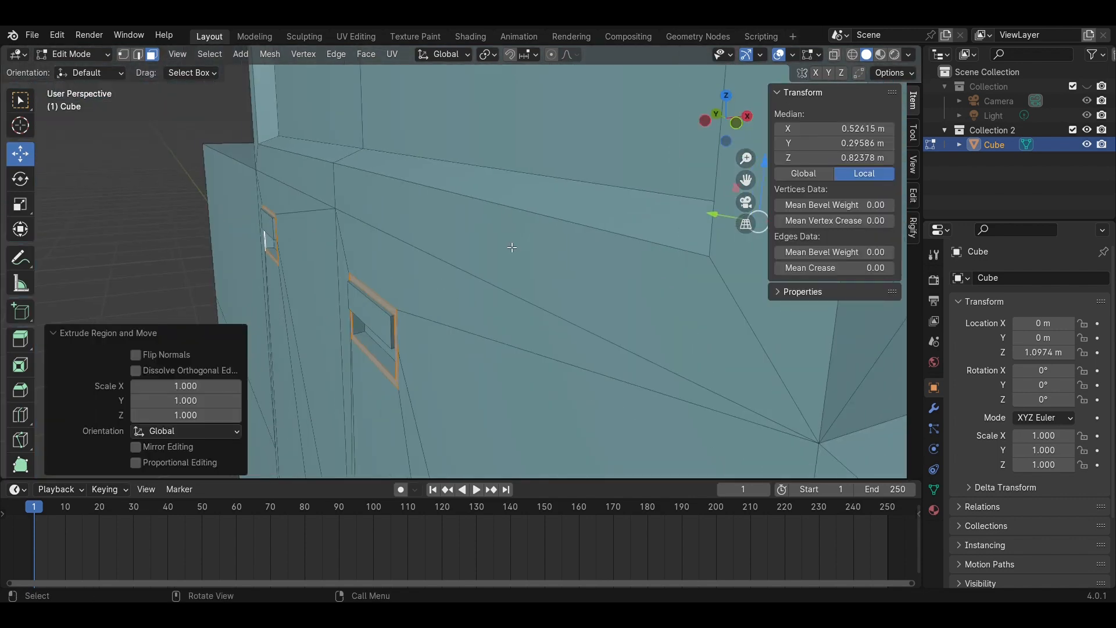
{"action": "key", "text": "ctrl+z"}
{"action": "scroll", "coordinate": [246, 287], "scroll_direction": "down", "scroll_amount": 5}
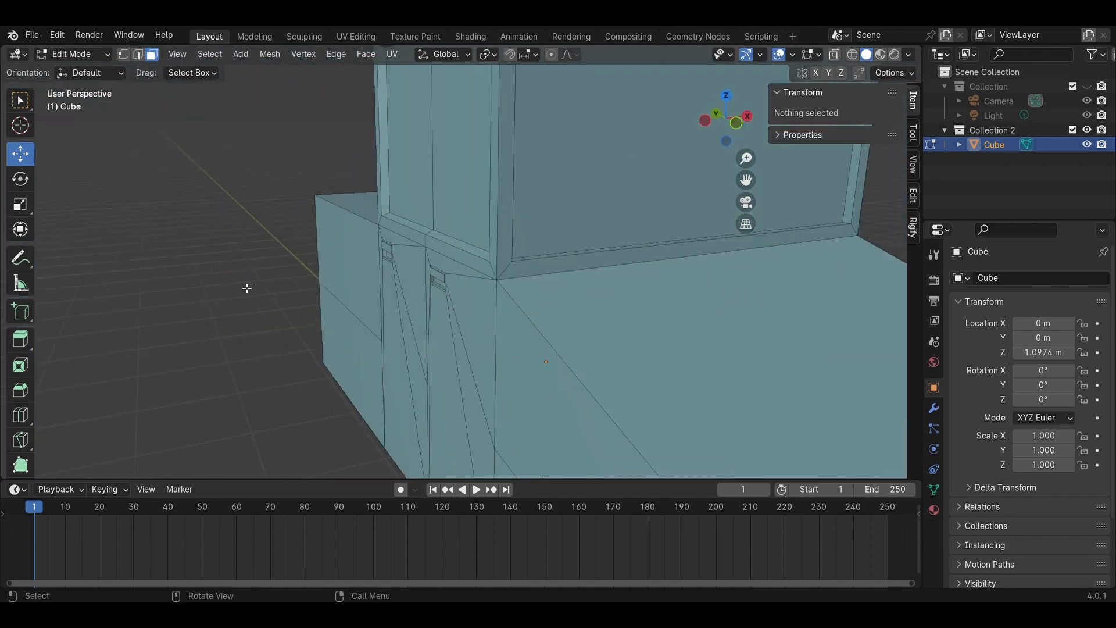
{"action": "middle_click_drag", "start_coordinate": [623, 344], "coordinate": [522, 343]}
{"action": "scroll", "coordinate": [414, 342], "scroll_direction": "down", "scroll_amount": 5}
{"action": "key", "text": "Tab"}
{"action": "scroll", "coordinate": [485, 307], "scroll_direction": "up", "scroll_amount": 2}
{"action": "scroll", "coordinate": [507, 275], "scroll_direction": "down", "scroll_amount": 4}
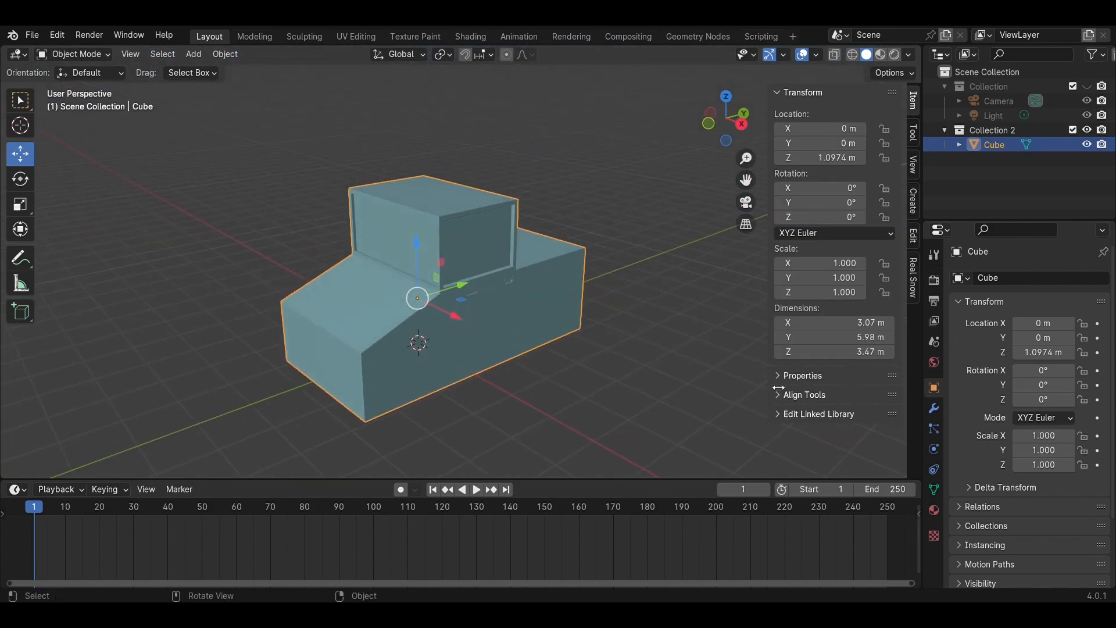
Add a cylinder mesh at the origin with 32 vertices, 1 m radius and 2 m depth
{"action": "left_click", "coordinate": [935, 408]}
{"action": "left_click", "coordinate": [612, 337]}
{"action": "key", "text": "shift+a"}
{"action": "mouse_move", "coordinate": [612, 320]}
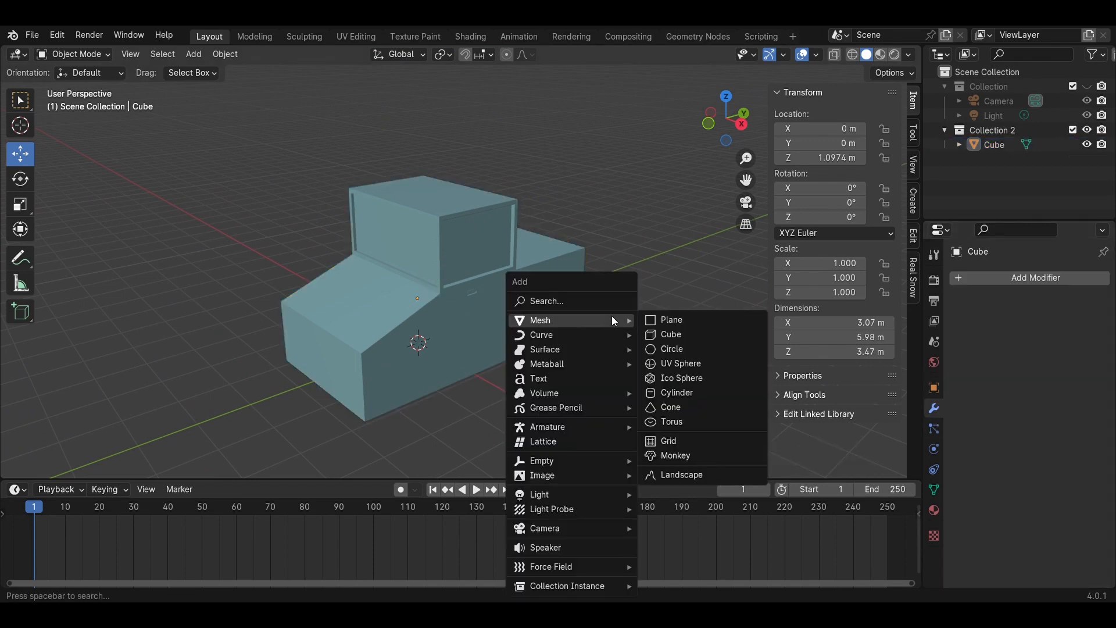
{"action": "left_click", "coordinate": [710, 392]}
{"action": "scroll", "coordinate": [553, 361], "scroll_direction": "down", "scroll_amount": 3}
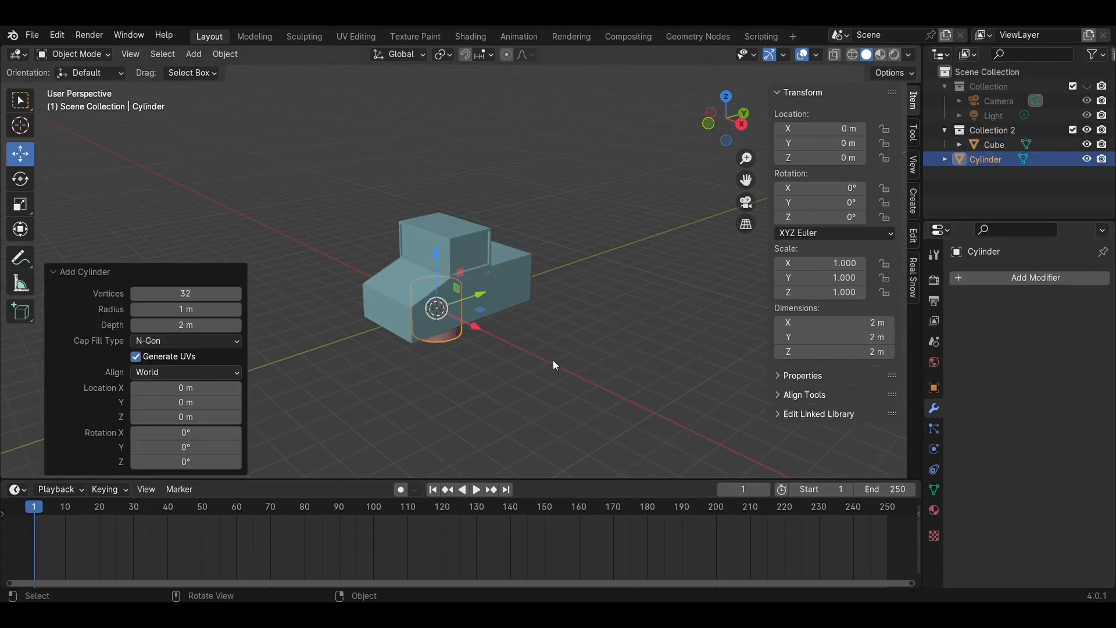
Set the cylinder's rotation to 90° on the X, Y and Z axes
{"action": "left_click", "coordinate": [859, 217]}
{"action": "type", "text": "90"}
{"action": "key", "text": "Return"}
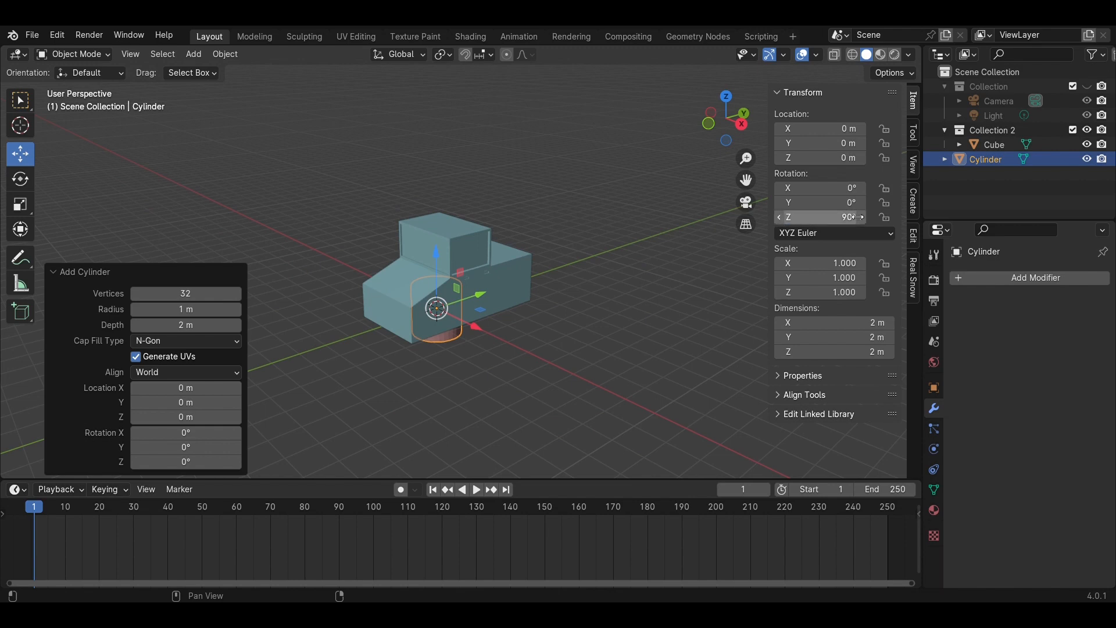
{"action": "left_click", "coordinate": [842, 202]}
{"action": "type", "text": "90"}
{"action": "key", "text": "Return"}
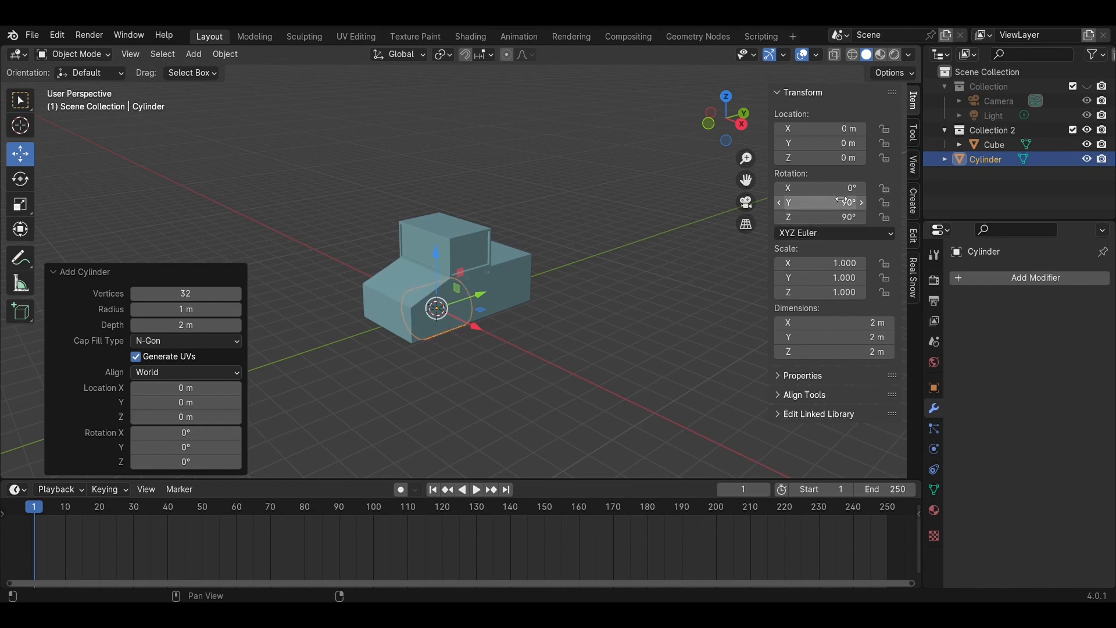
{"action": "key", "text": "Return"}
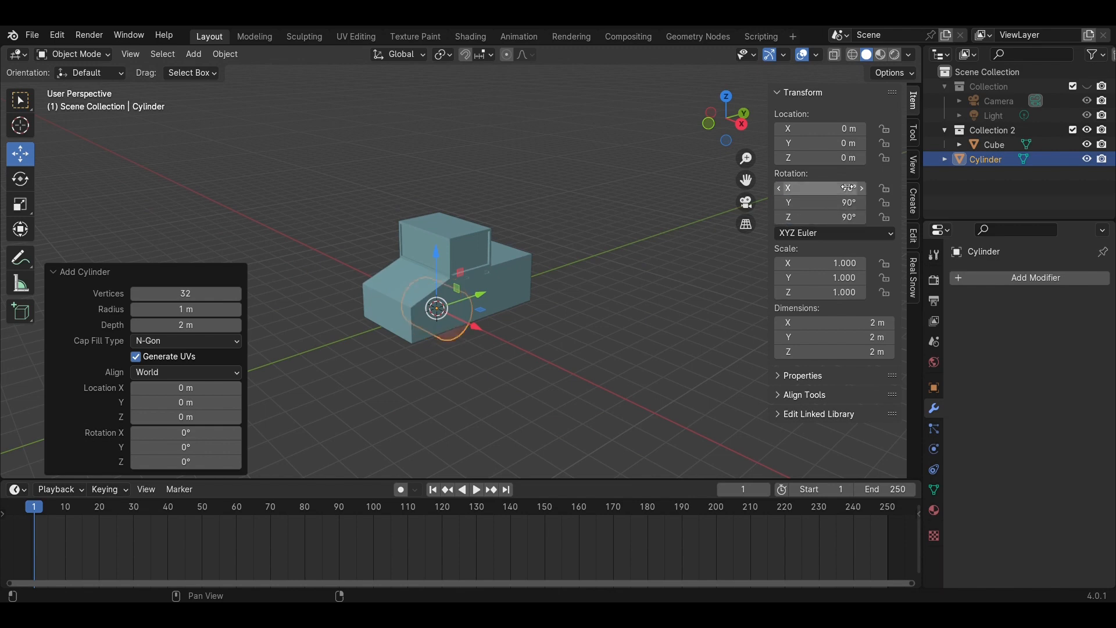
Set the cylinder's rotation to 0° on Y and 90° on Z
{"action": "left_click", "coordinate": [837, 217]}
{"action": "type", "text": "0"}
{"action": "key", "text": "Return"}
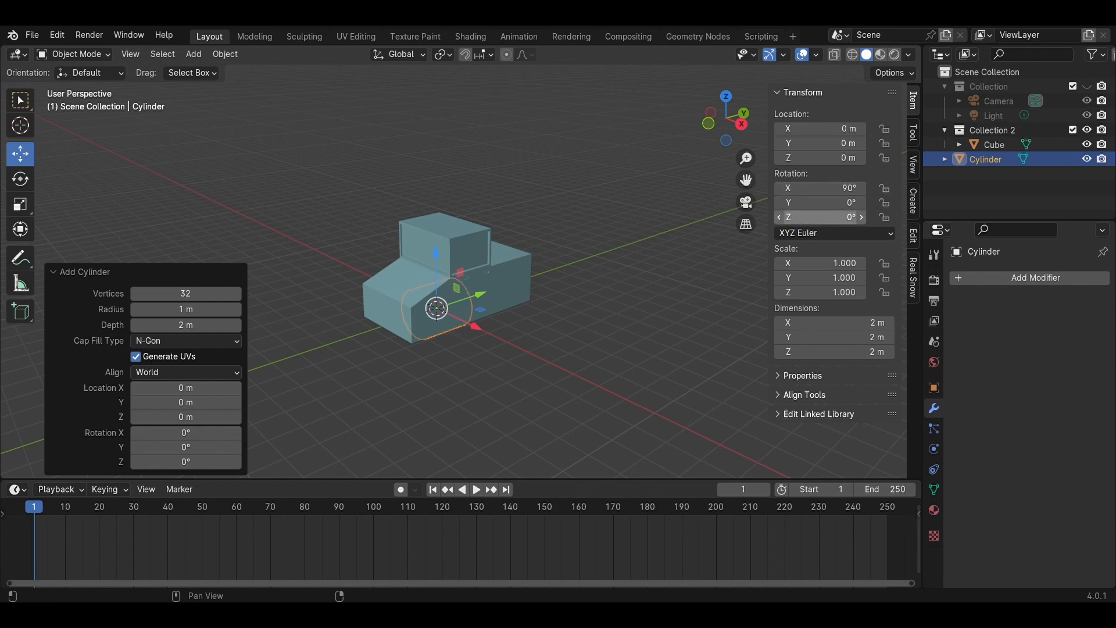
{"action": "left_click", "coordinate": [842, 219]}
{"action": "type", "text": "90"}
{"action": "key", "text": "Return"}
Scale the cylinder to about 0.573 and, in the right view, move it to about Y -1.07 m and Z 0.32 m
{"action": "scroll", "coordinate": [607, 412], "scroll_direction": "up", "scroll_amount": 2}
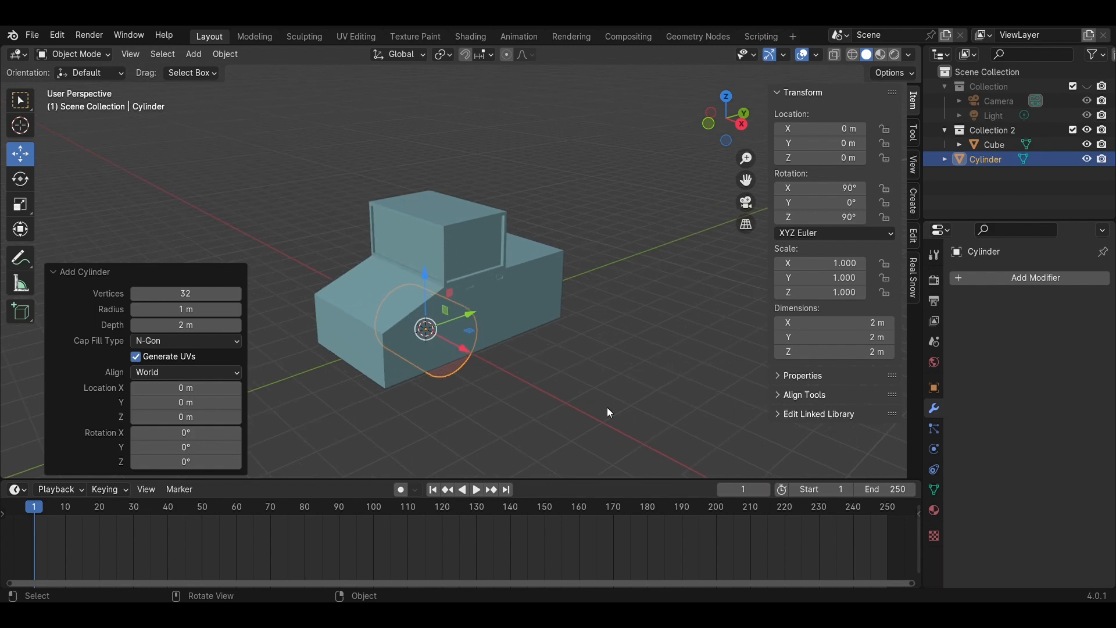
{"action": "key", "text": "s"}
{"action": "left_click", "coordinate": [538, 371]}
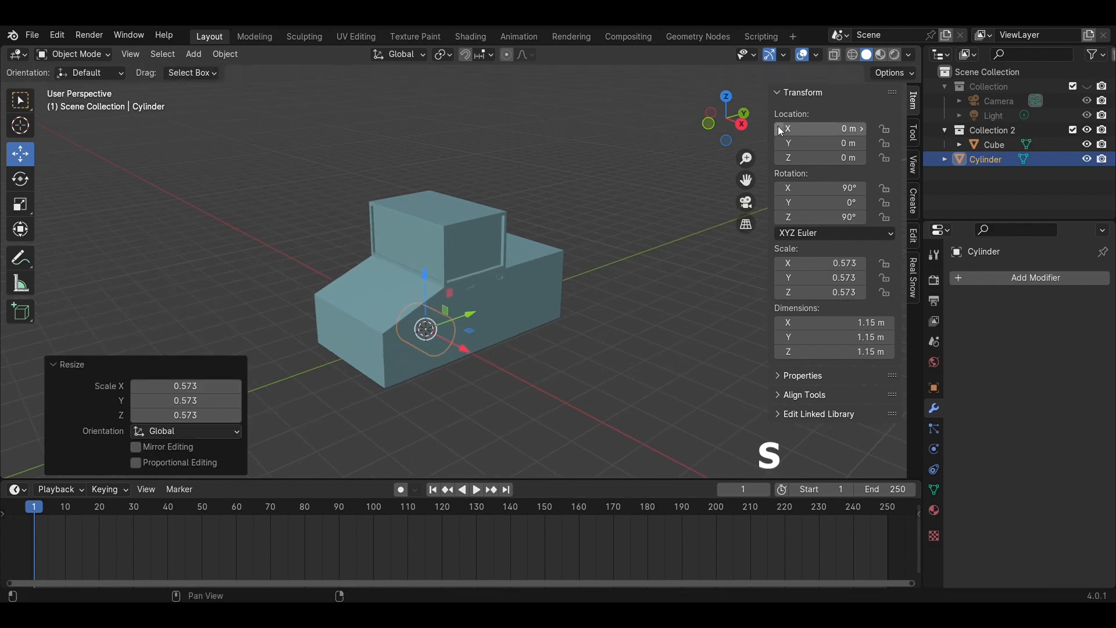
{"action": "left_click", "coordinate": [742, 124]}
{"action": "key", "text": "g"}
{"action": "key", "text": "y"}
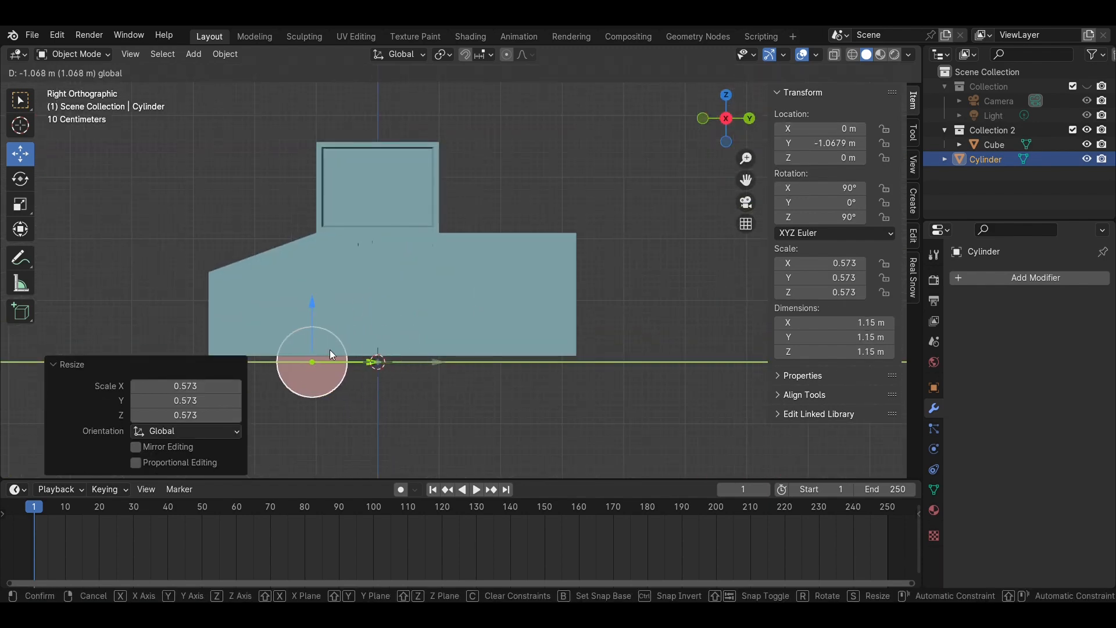
{"action": "left_click", "coordinate": [330, 350]}
{"action": "left_click_drag", "start_coordinate": [312, 303], "coordinate": [311, 283]}
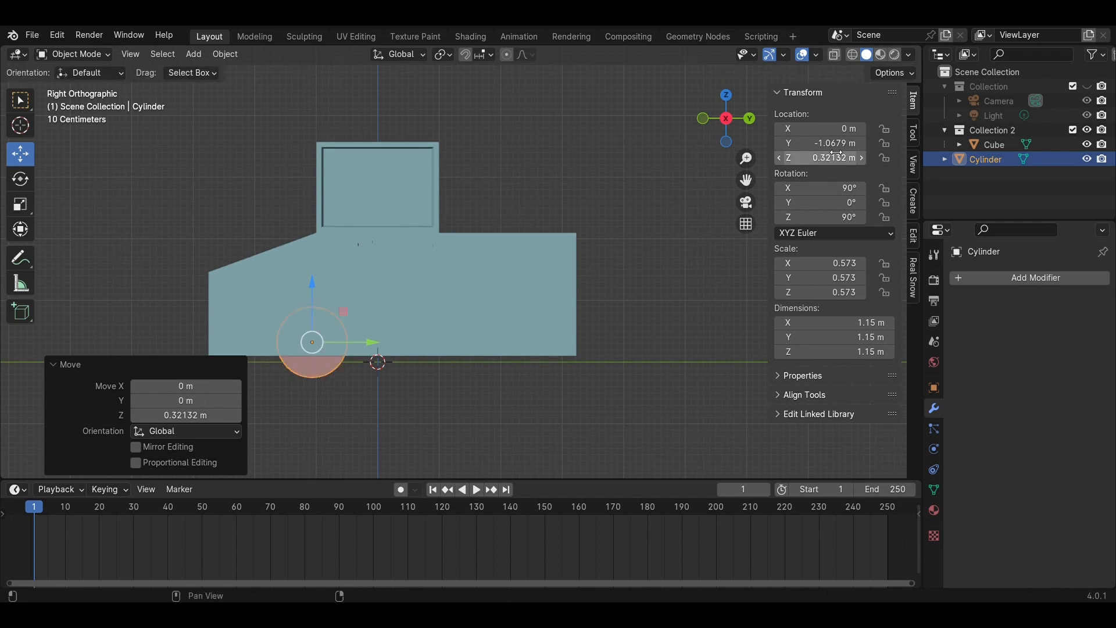
With X-ray on, scale the cylinder up to about 0.752 and reposition it at about Y -0.98 m, Z 0.29 m
{"action": "left_click", "coordinate": [835, 54]}
{"action": "key", "text": "s"}
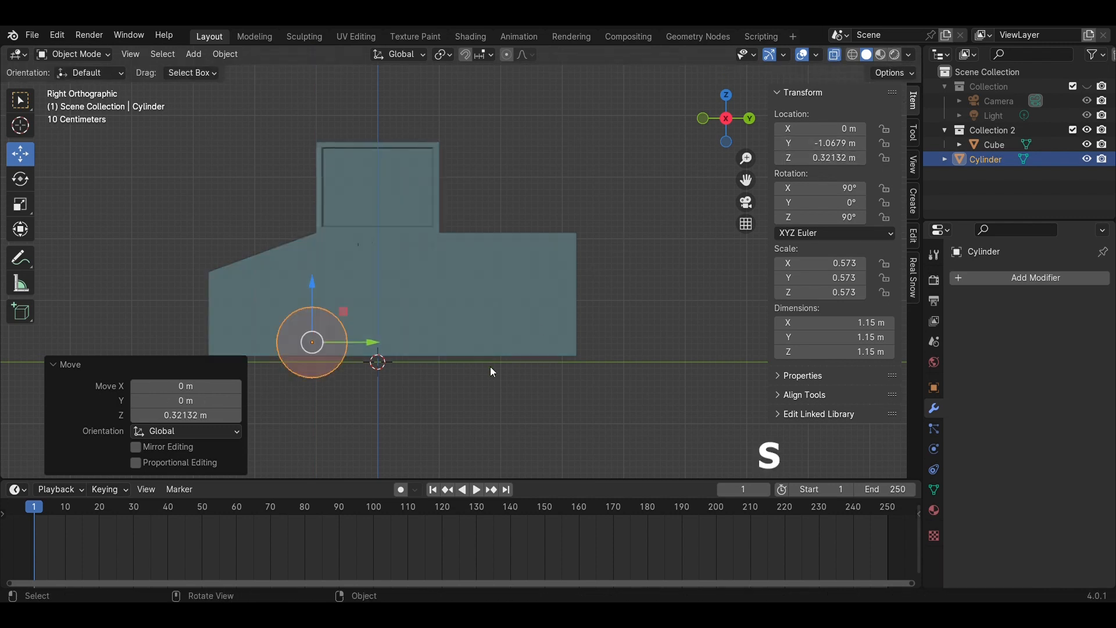
{"action": "left_click", "coordinate": [544, 371]}
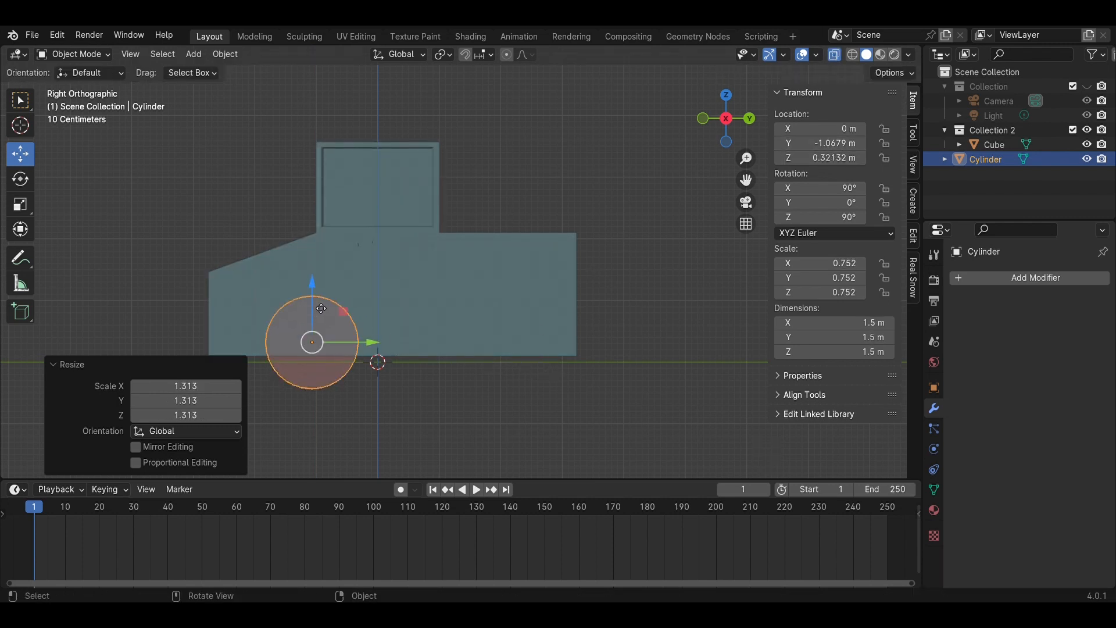
{"action": "left_click_drag", "start_coordinate": [321, 308], "coordinate": [331, 310]}
{"action": "left_click_drag", "start_coordinate": [368, 345], "coordinate": [373, 345]}
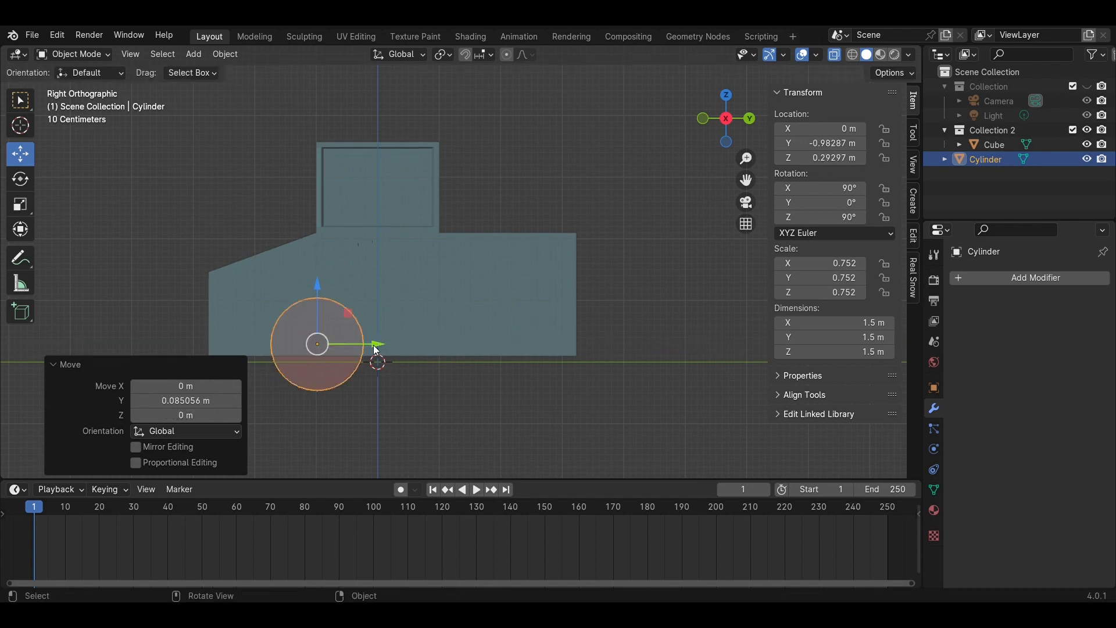
In the front view, move the cylinder along X out to the side of the car body
{"action": "left_click", "coordinate": [472, 383]}
{"action": "scroll", "coordinate": [488, 382], "scroll_direction": "down", "scroll_amount": 3}
{"action": "middle_click_drag", "start_coordinate": [510, 381], "coordinate": [670, 316]}
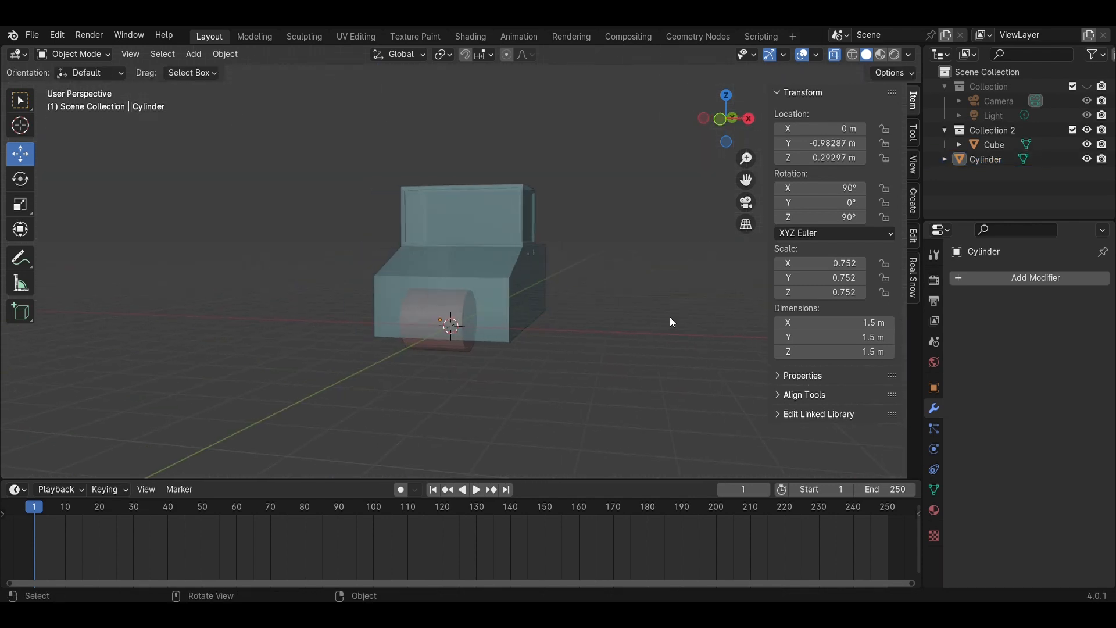
{"action": "left_click", "coordinate": [726, 111]}
{"action": "scroll", "coordinate": [456, 374], "scroll_direction": "up", "scroll_amount": 3}
{"action": "left_click", "coordinate": [457, 371]}
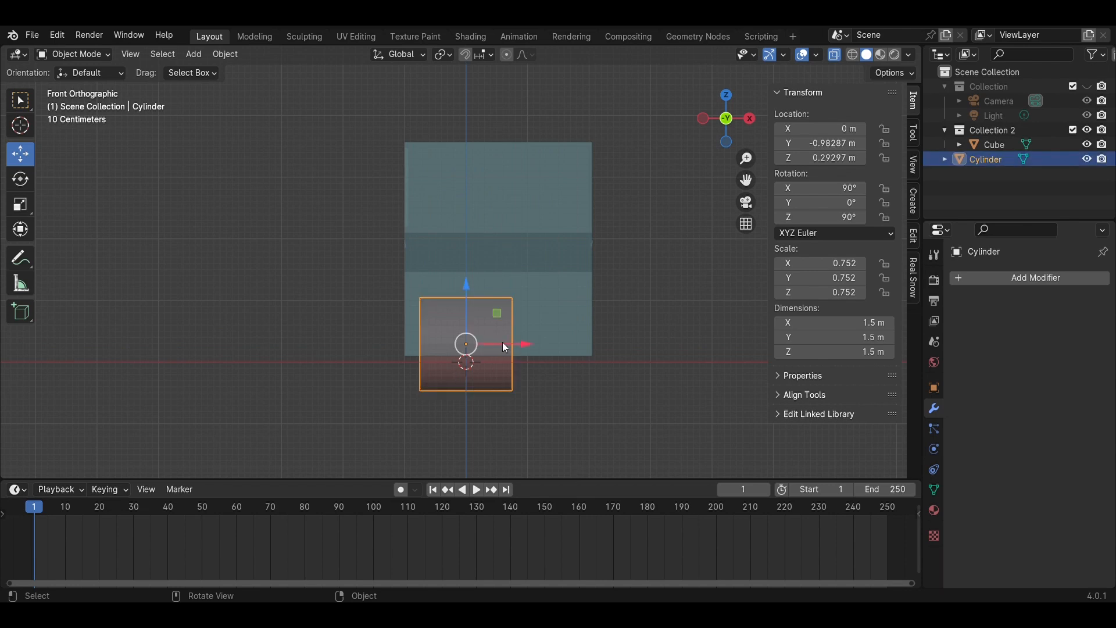
{"action": "left_click_drag", "start_coordinate": [502, 342], "coordinate": [625, 347]}
Narrow the wheel cylinder to a Z scale of about 0.309 and place it at about X 1.824 m
{"action": "left_click", "coordinate": [21, 204]}
{"action": "key", "text": "ctrl+z"}
{"action": "left_click", "coordinate": [21, 154]}
{"action": "left_click", "coordinate": [682, 340]}
In the right view, duplicate the front wheel along Y and place the copy as a rear wheel at about Y 1.64 m
{"action": "middle_click_drag", "start_coordinate": [682, 340], "coordinate": [512, 310]}
{"action": "scroll", "coordinate": [557, 351], "scroll_direction": "down", "scroll_amount": 4}
{"action": "scroll", "coordinate": [557, 351], "scroll_direction": "up", "scroll_amount": 5}
{"action": "scroll", "coordinate": [511, 310], "scroll_direction": "up", "scroll_amount": 2}
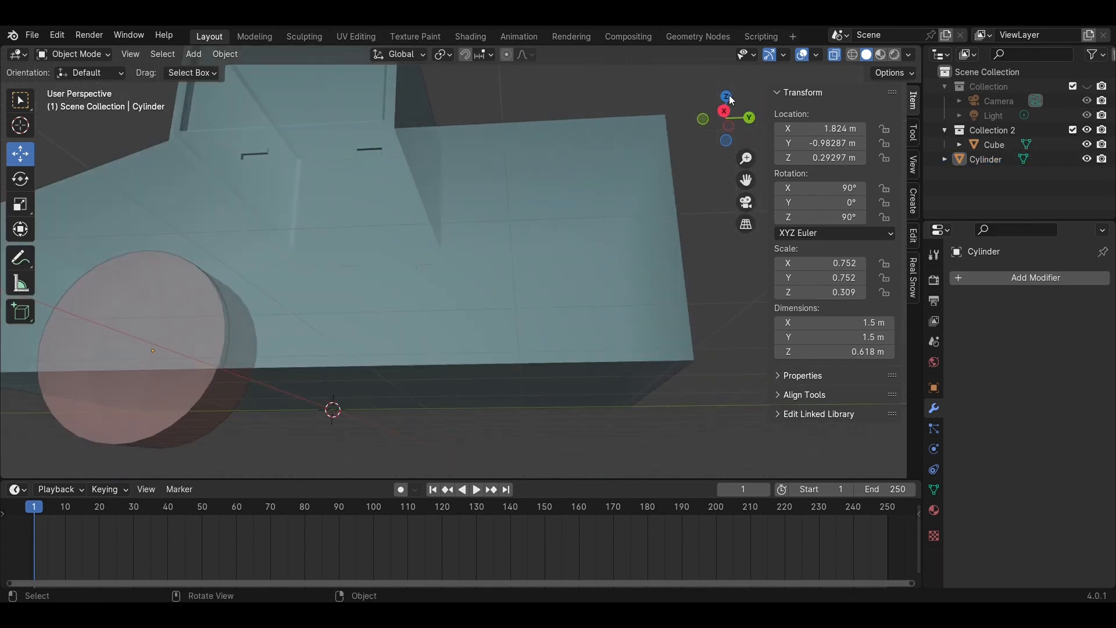
{"action": "left_click", "coordinate": [725, 109]}
{"action": "left_click", "coordinate": [372, 347]}
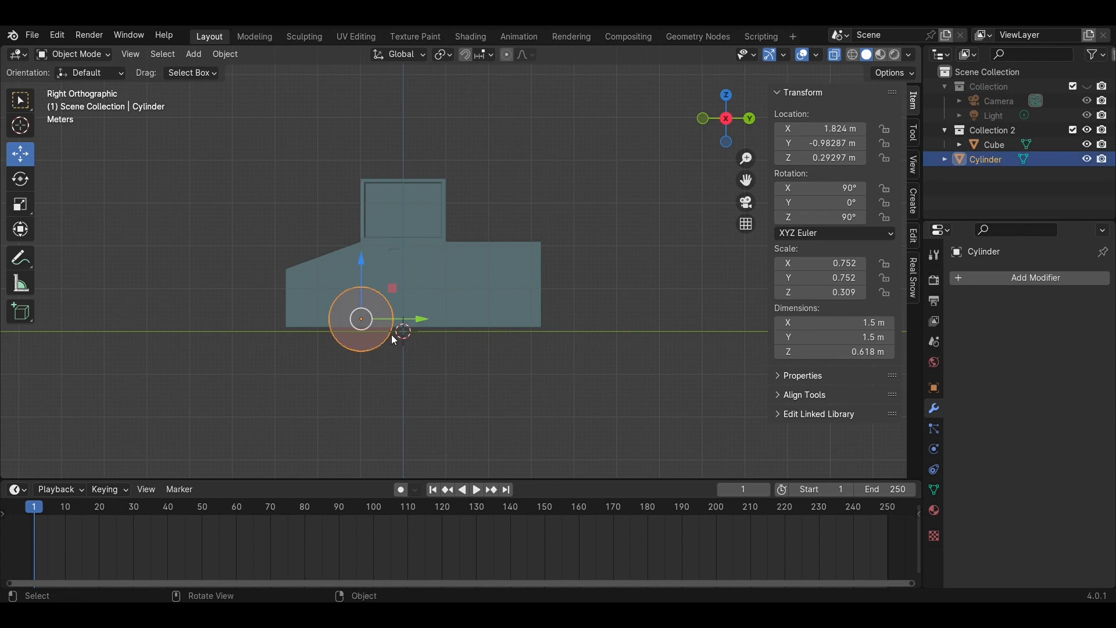
{"action": "key", "text": "shift+d"}
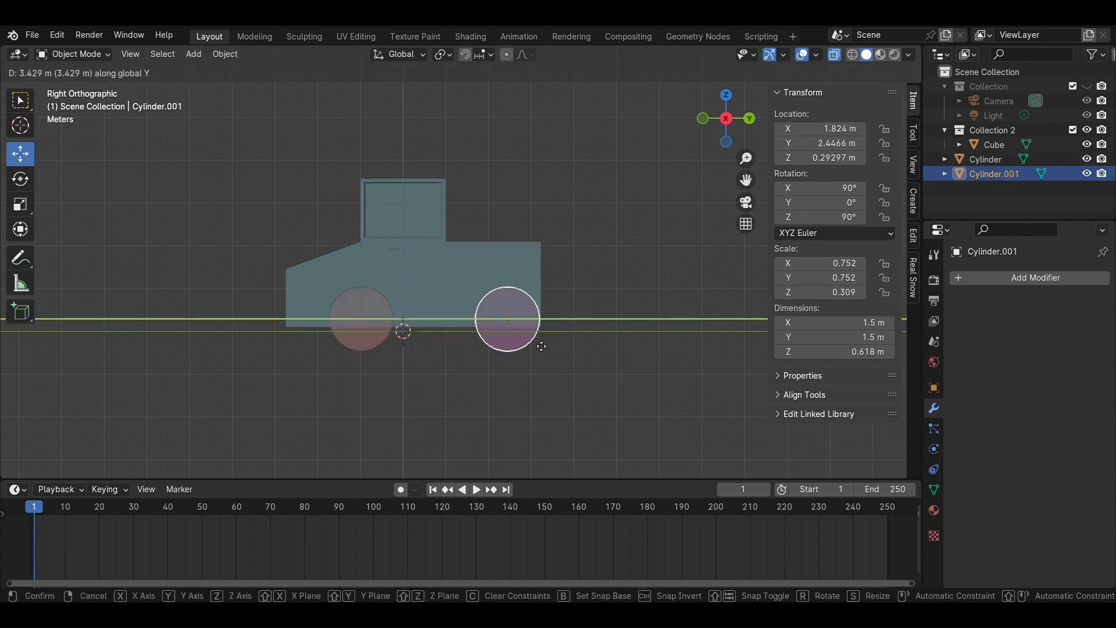
{"action": "left_click", "coordinate": [506, 342]}
{"action": "left_click", "coordinate": [573, 362]}
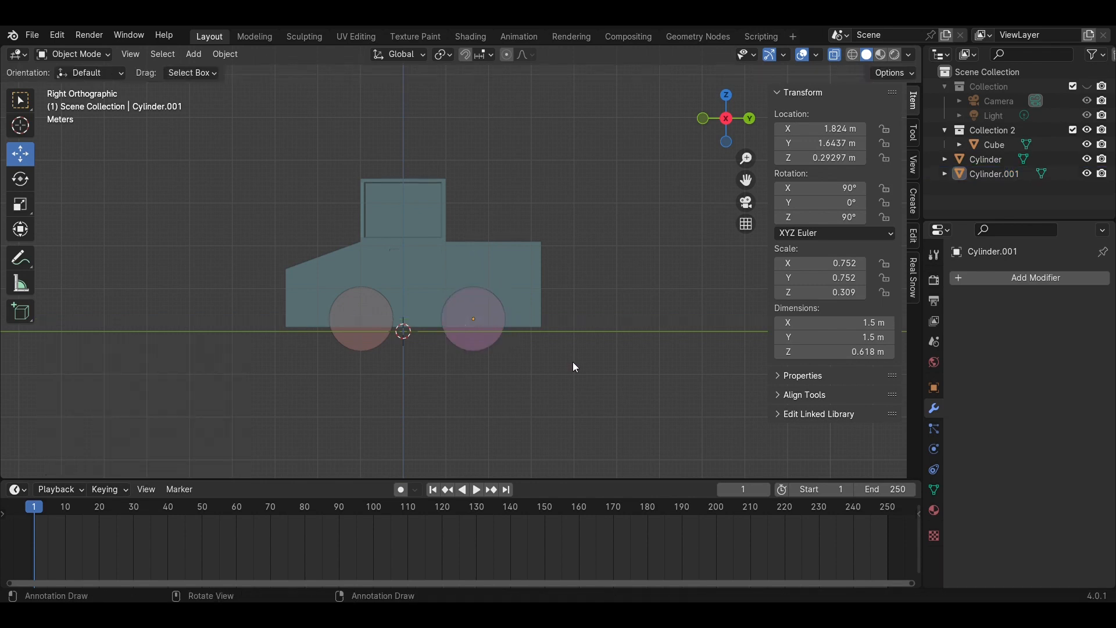
Turn off X-ray to show the car body and both wheels as opaque solids
{"action": "scroll", "coordinate": [573, 362], "scroll_direction": "up", "scroll_amount": 1}
{"action": "middle_click_drag", "start_coordinate": [573, 362], "coordinate": [561, 336]}
{"action": "scroll", "coordinate": [567, 348], "scroll_direction": "down", "scroll_amount": 4}
{"action": "scroll", "coordinate": [561, 336], "scroll_direction": "up", "scroll_amount": 6}
{"action": "scroll", "coordinate": [563, 341], "scroll_direction": "down", "scroll_amount": 2}
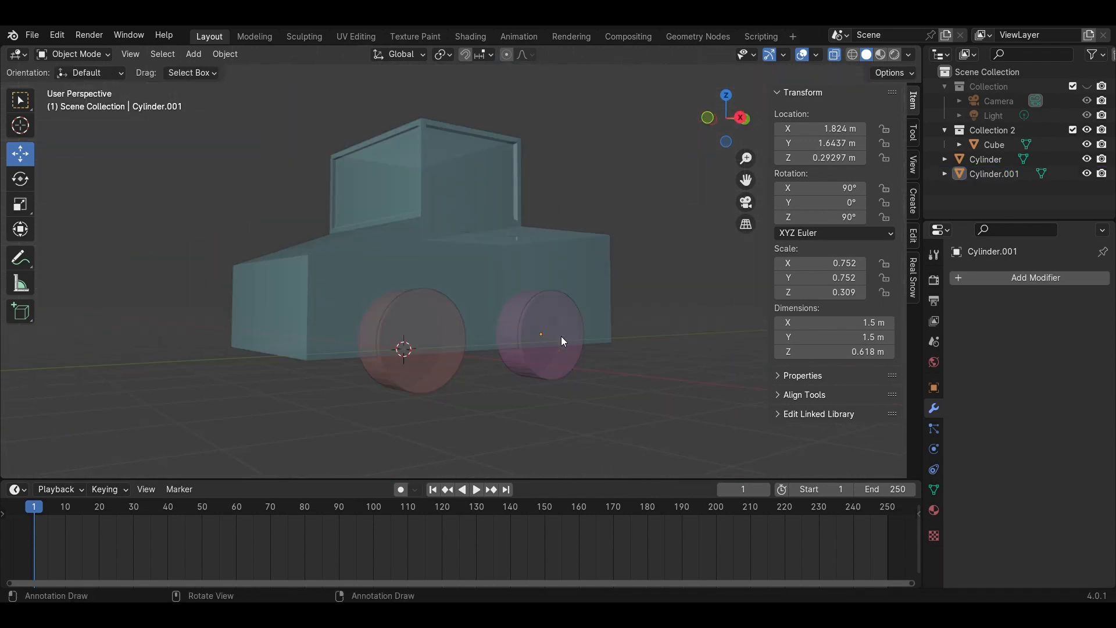
{"action": "left_click", "coordinate": [835, 55]}
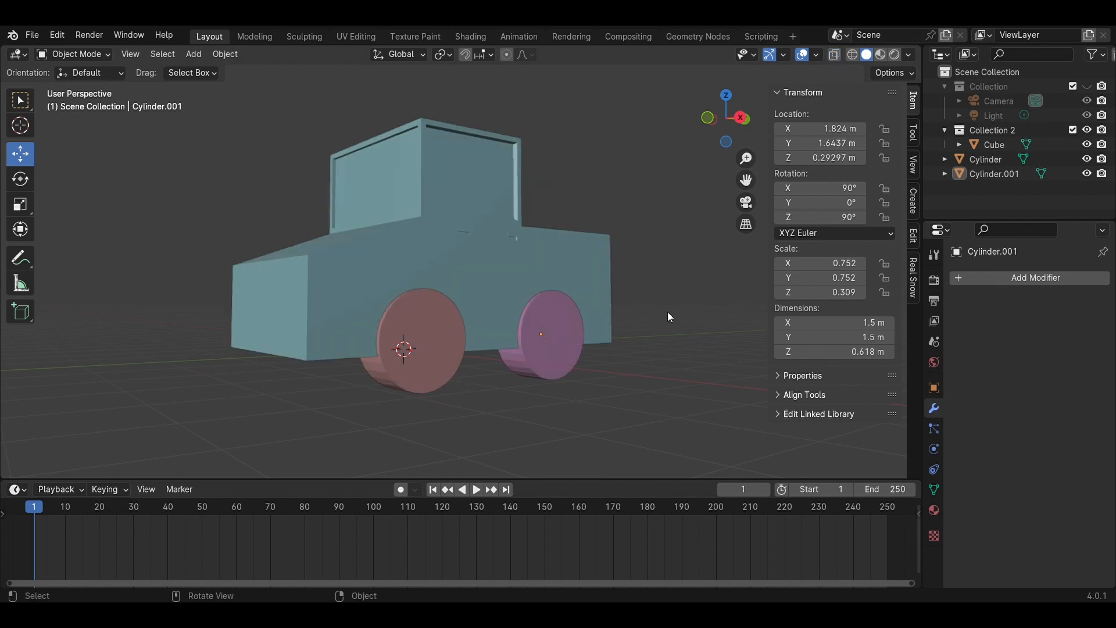
Cut the front wheel arch out of the car body with an Auto Boolean Difference, using the front wheel cylinder as cutter
{"action": "left_click", "coordinate": [434, 358]}
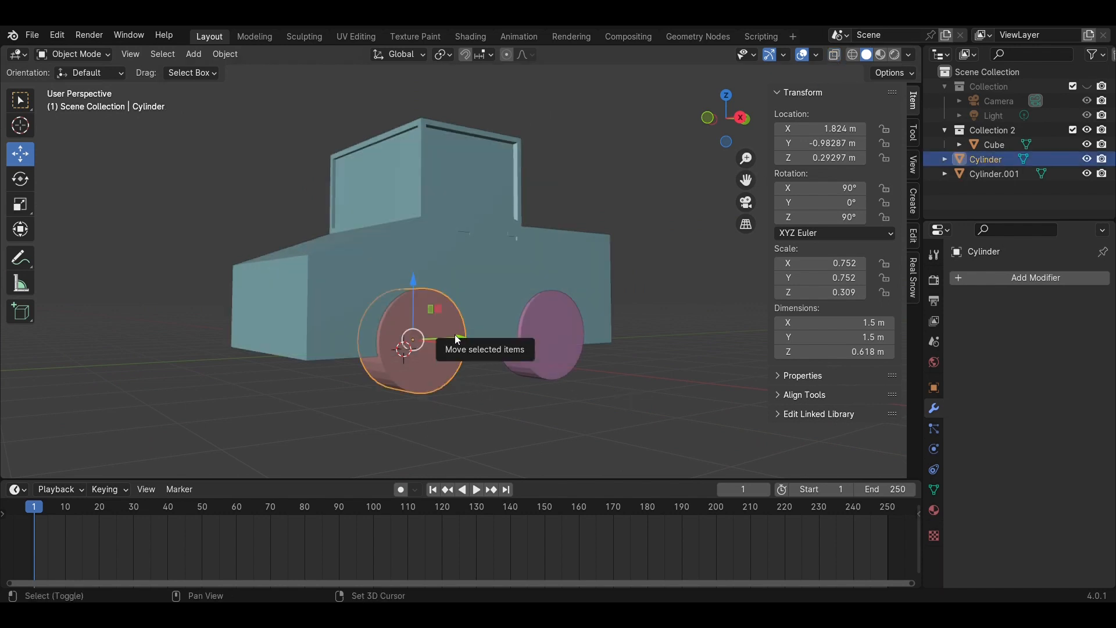
{"action": "left_click", "coordinate": [425, 220], "text": "shift"}
{"action": "left_click", "coordinate": [226, 54]}
{"action": "mouse_move", "coordinate": [340, 424]}
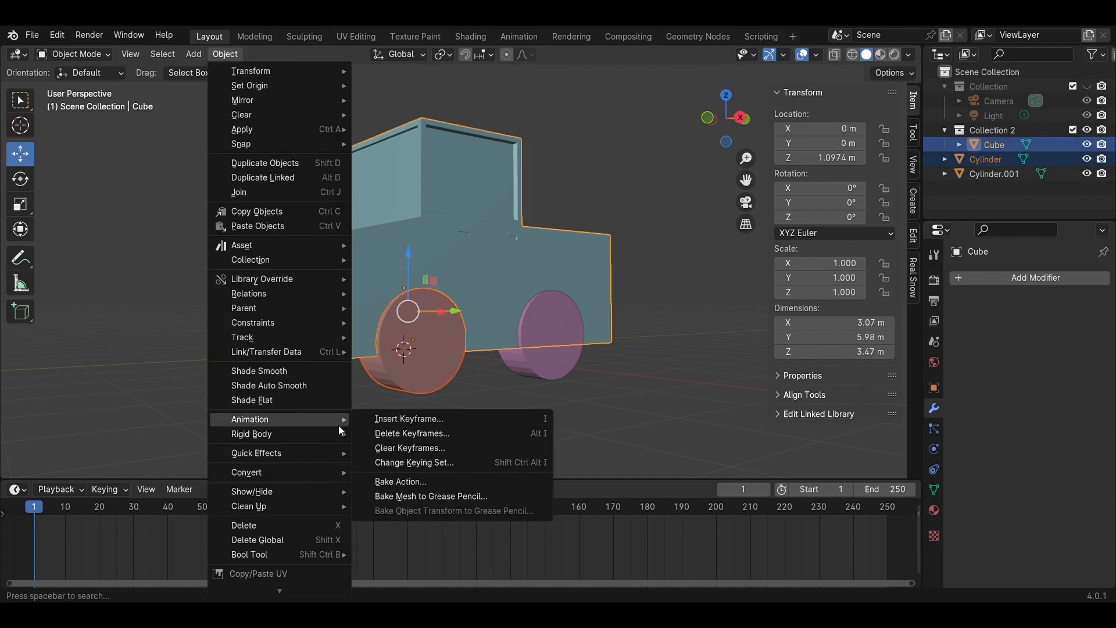
{"action": "mouse_move", "coordinate": [318, 556]}
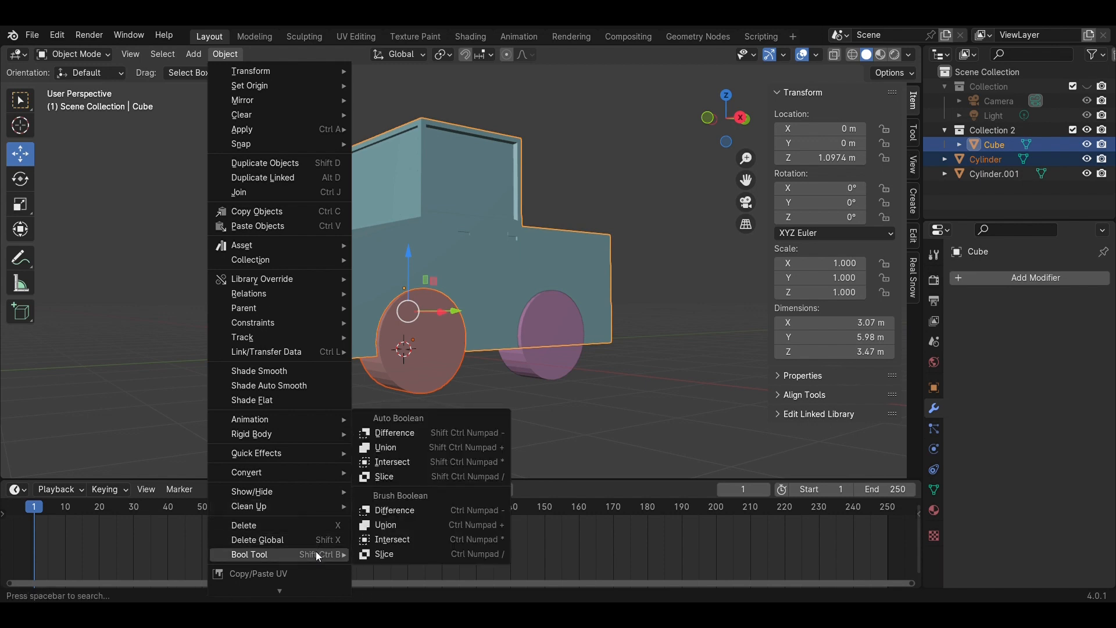
{"action": "left_click", "coordinate": [385, 433]}
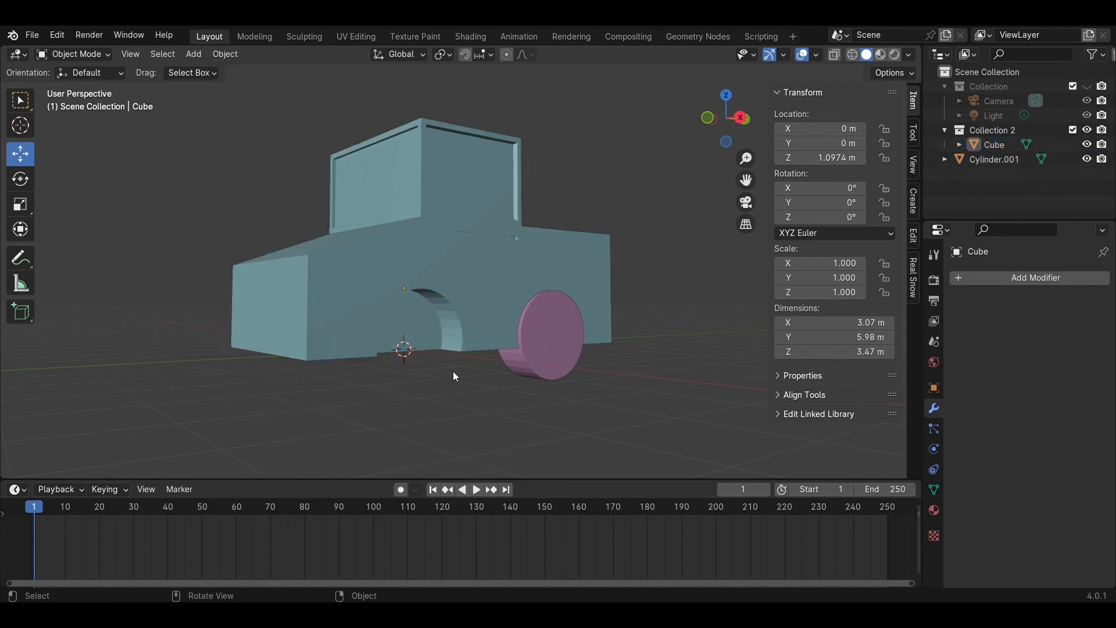
Examine the front wheel arch cutout and the remaining rear wheel from several angles
{"action": "middle_click_drag", "start_coordinate": [456, 377], "coordinate": [481, 344]}
{"action": "left_click", "coordinate": [463, 319]}
{"action": "left_click", "coordinate": [493, 295]}
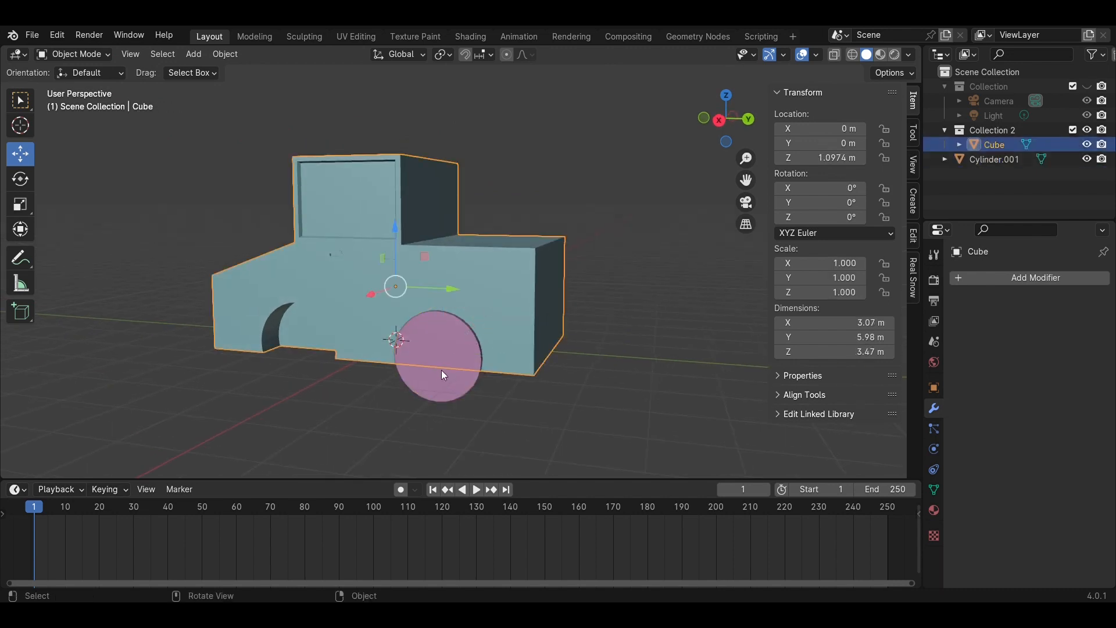
{"action": "left_click", "coordinate": [448, 366]}
{"action": "left_click", "coordinate": [656, 363]}
{"action": "middle_click_drag", "start_coordinate": [656, 363], "coordinate": [546, 305]}
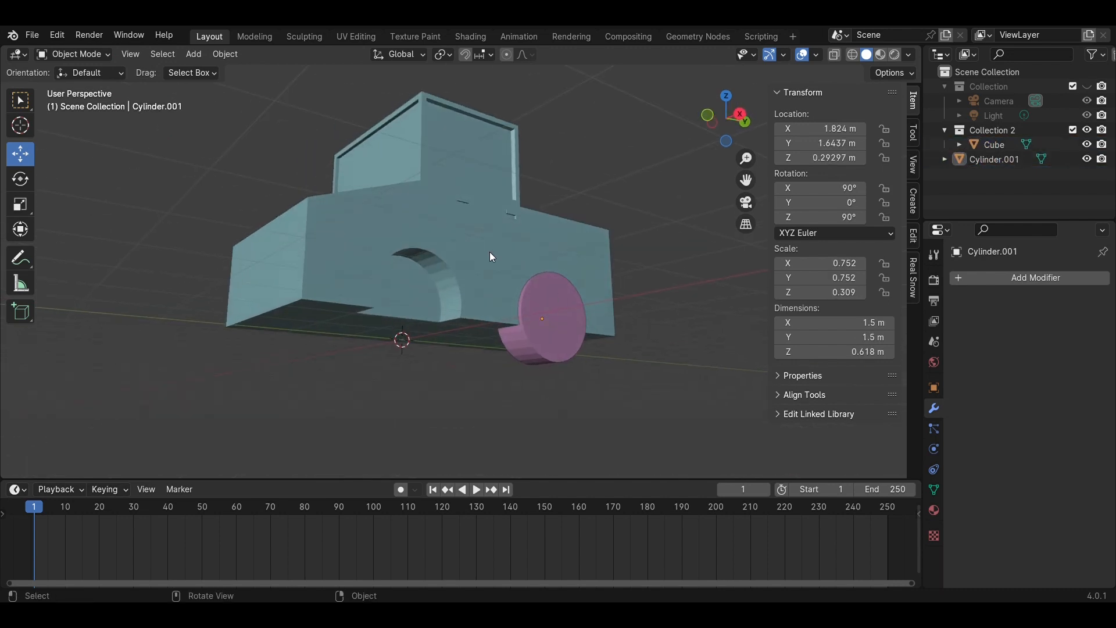
{"action": "left_click", "coordinate": [489, 252]}
{"action": "left_click", "coordinate": [661, 326]}
{"action": "scroll", "coordinate": [661, 326], "scroll_direction": "up", "scroll_amount": 2}
{"action": "middle_click_drag", "start_coordinate": [661, 326], "coordinate": [577, 328]}
{"action": "scroll", "coordinate": [598, 371], "scroll_direction": "up", "scroll_amount": 1}
{"action": "scroll", "coordinate": [595, 371], "scroll_direction": "down", "scroll_amount": 3}
Duplicate the rear wheel along X by about -3.11 m to the opposite side of the car body
{"action": "left_click", "coordinate": [577, 328]}
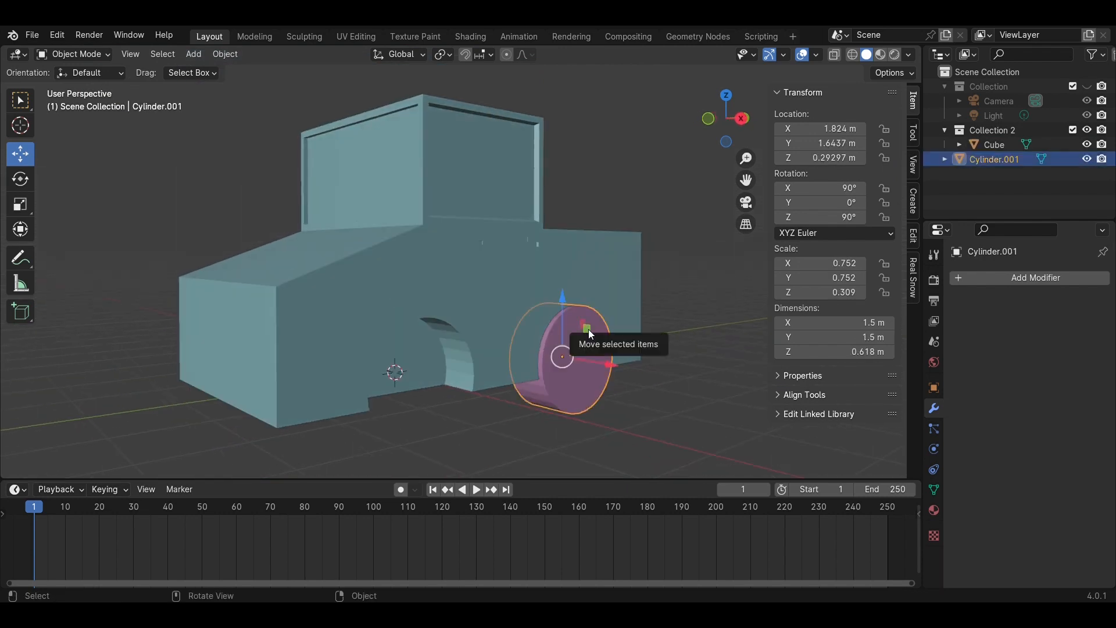
{"action": "key", "text": "shift+d"}
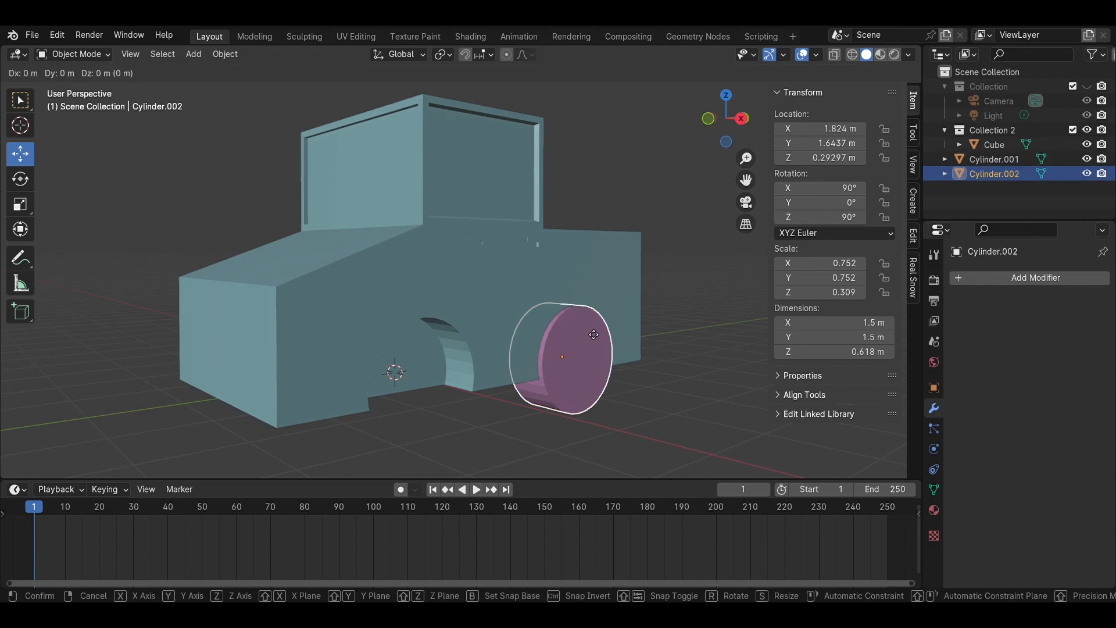
{"action": "key", "text": "x"}
{"action": "left_click", "coordinate": [475, 295]}
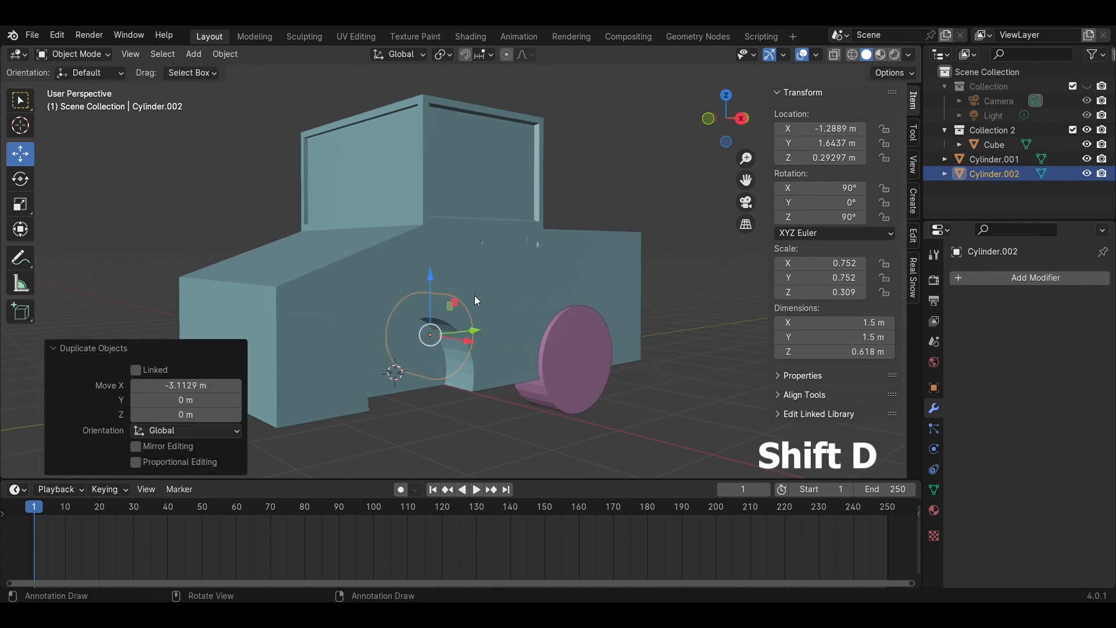
In the top view, adjust the duplicated rear wheel along X to about -0.784 m so it protrudes slightly from the body
{"action": "left_click", "coordinate": [728, 97]}
{"action": "key", "text": "g"}
{"action": "key", "text": "x"}
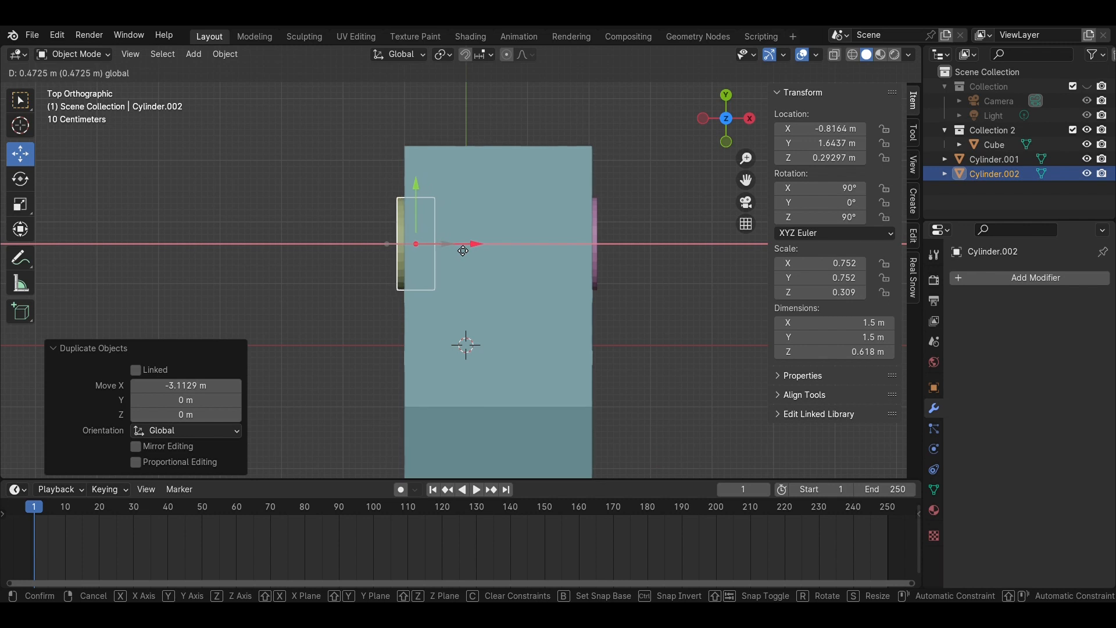
{"action": "left_click", "coordinate": [463, 250]}
{"action": "scroll", "coordinate": [466, 348], "scroll_direction": "down", "scroll_amount": 3}
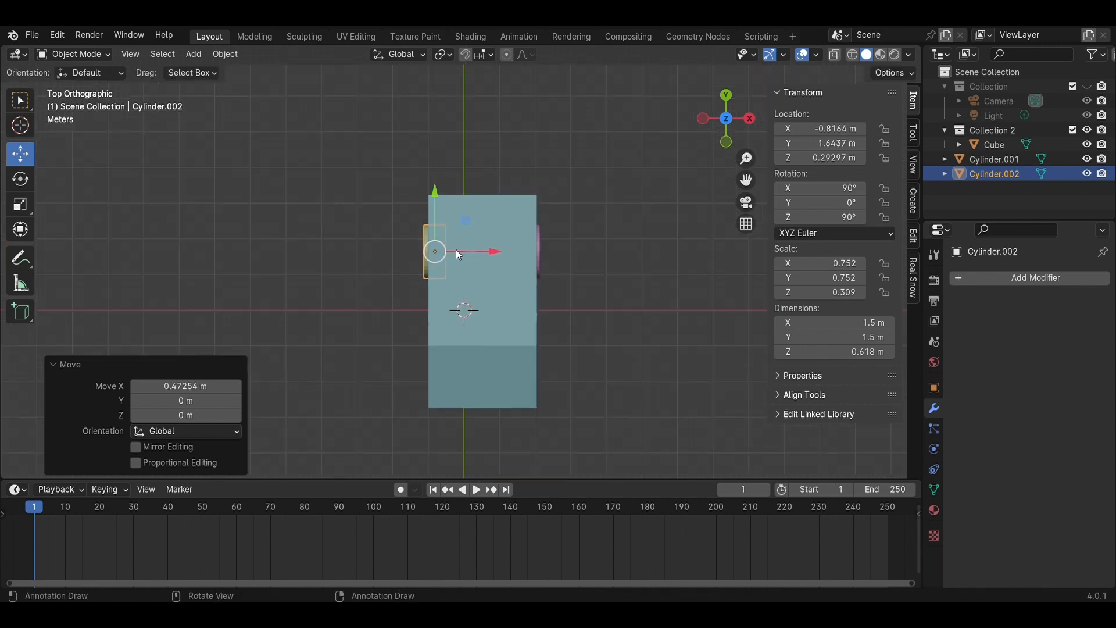
{"action": "left_click_drag", "start_coordinate": [459, 254], "coordinate": [466, 257]}
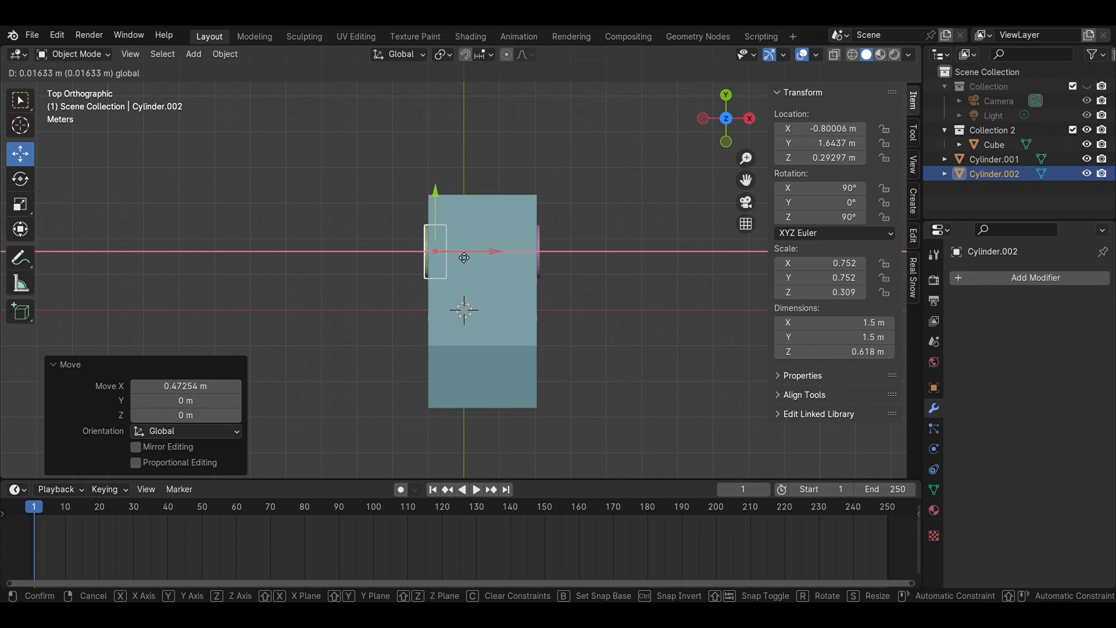
{"action": "left_click", "coordinate": [465, 258]}
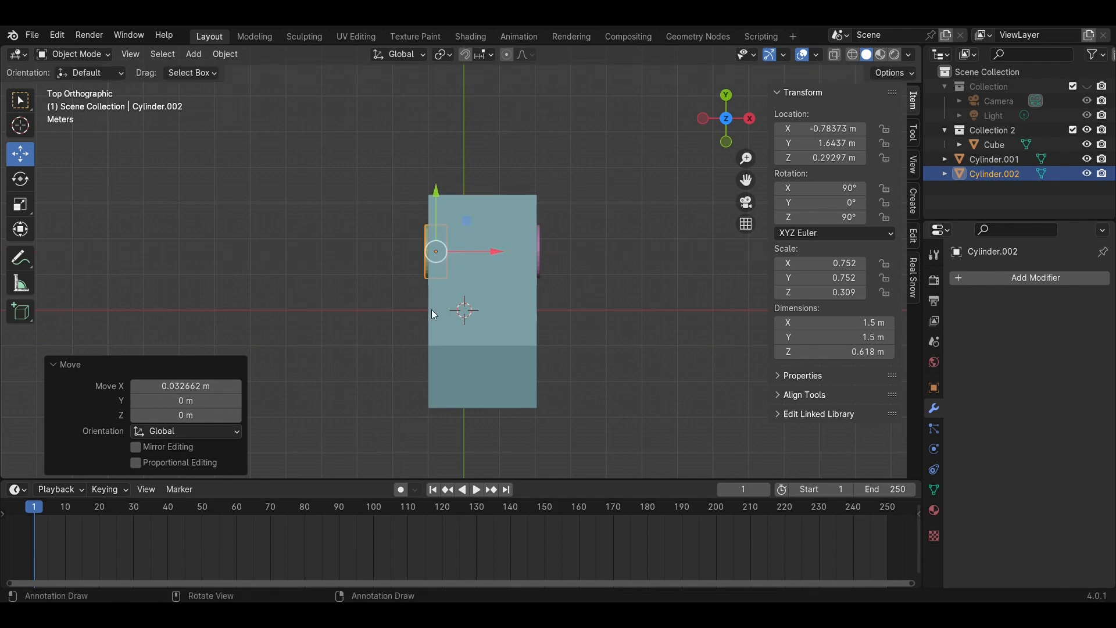
In the left view, duplicate the rear wheel along Y by about -2.873 m to make the front wheel
{"action": "middle_click_drag", "start_coordinate": [432, 309], "coordinate": [505, 311]}
{"action": "left_click", "coordinate": [726, 132]}
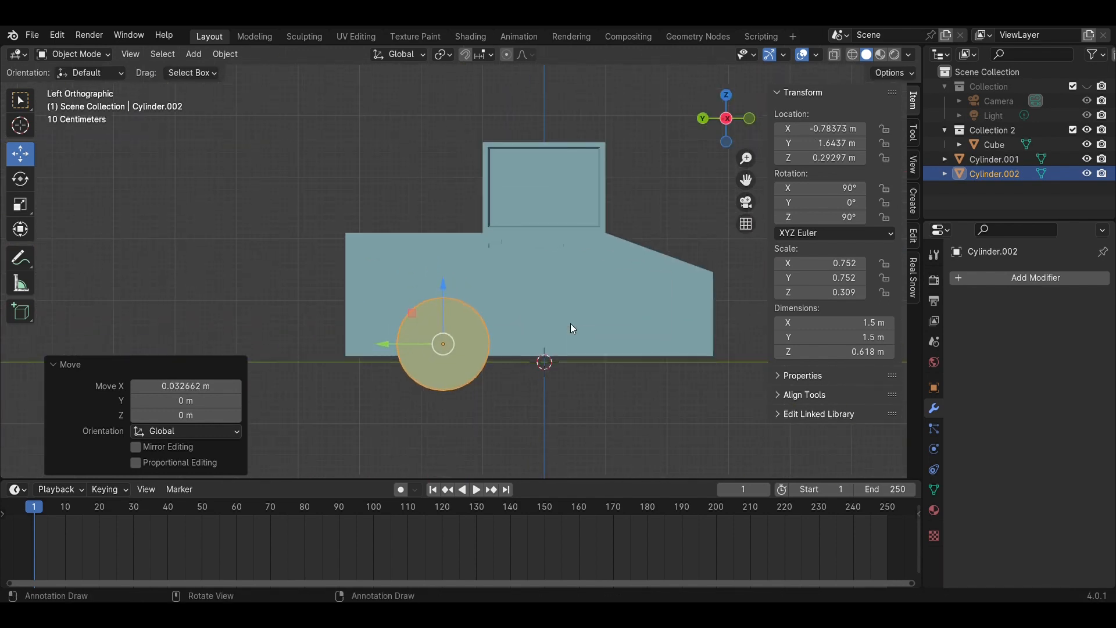
{"action": "key", "text": "shift+d"}
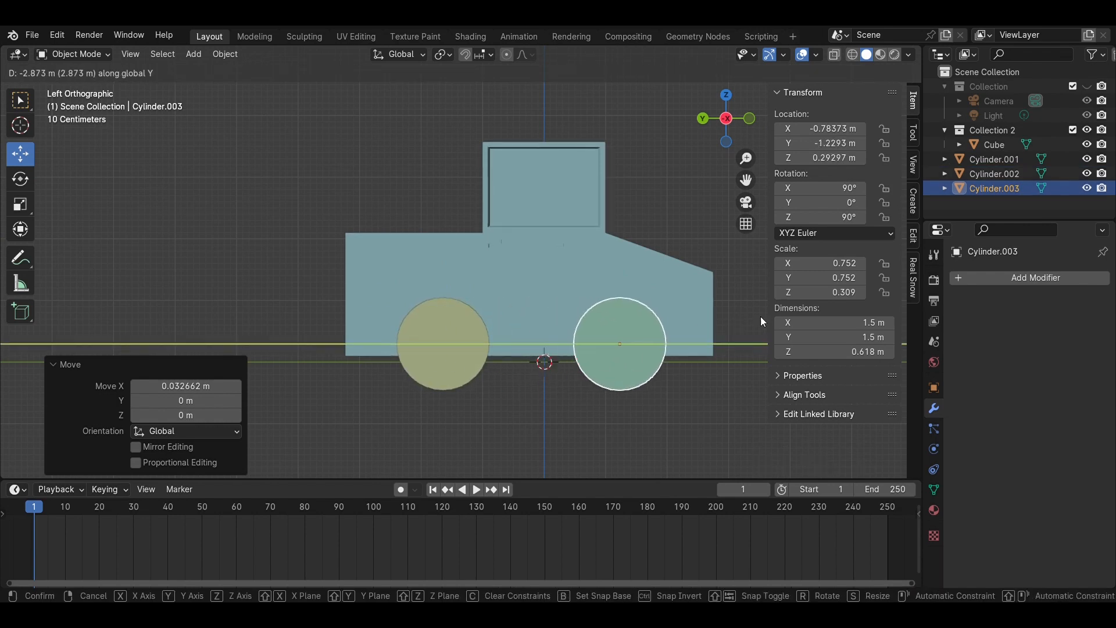
{"action": "left_click", "coordinate": [761, 317]}
With X-ray on, move the new front wheel along Y in the top view to about -0.978 m, level with the opposite cutout
{"action": "left_click", "coordinate": [836, 55]}
{"action": "scroll", "coordinate": [619, 344], "scroll_direction": "up", "scroll_amount": 3}
{"action": "middle_click_drag", "start_coordinate": [620, 344], "coordinate": [415, 299], "text": "shift"}
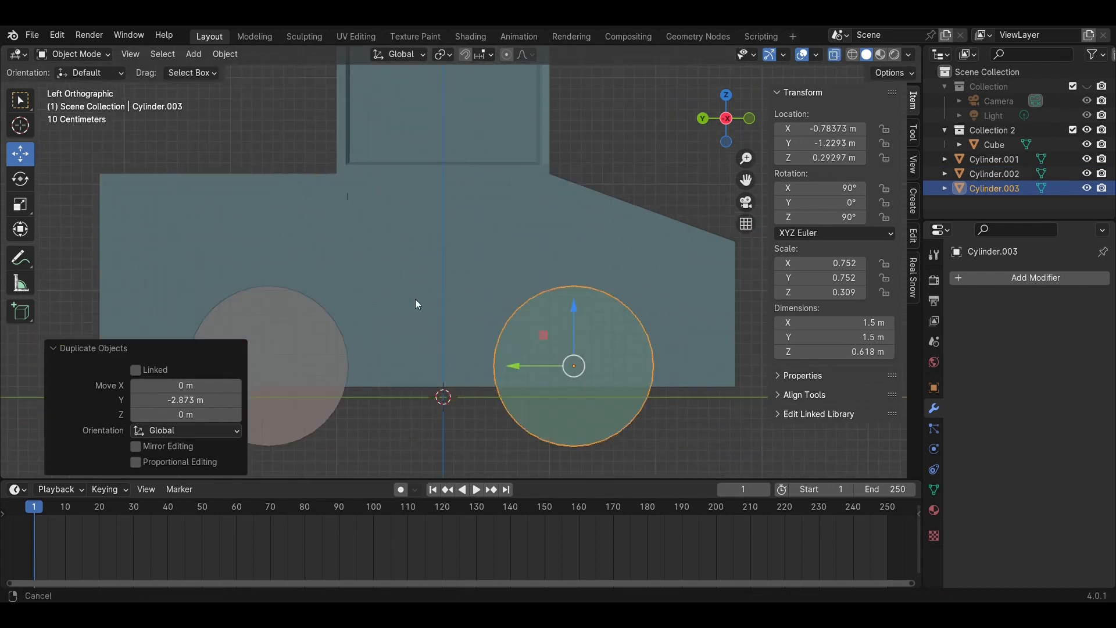
{"action": "left_click", "coordinate": [751, 119]}
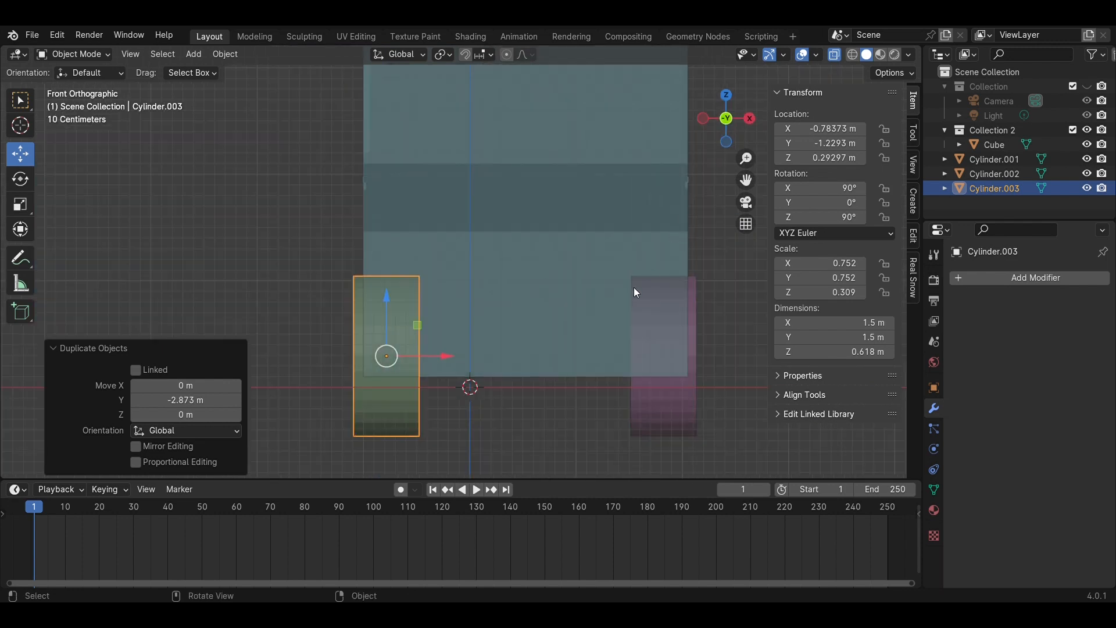
{"action": "left_click", "coordinate": [726, 95]}
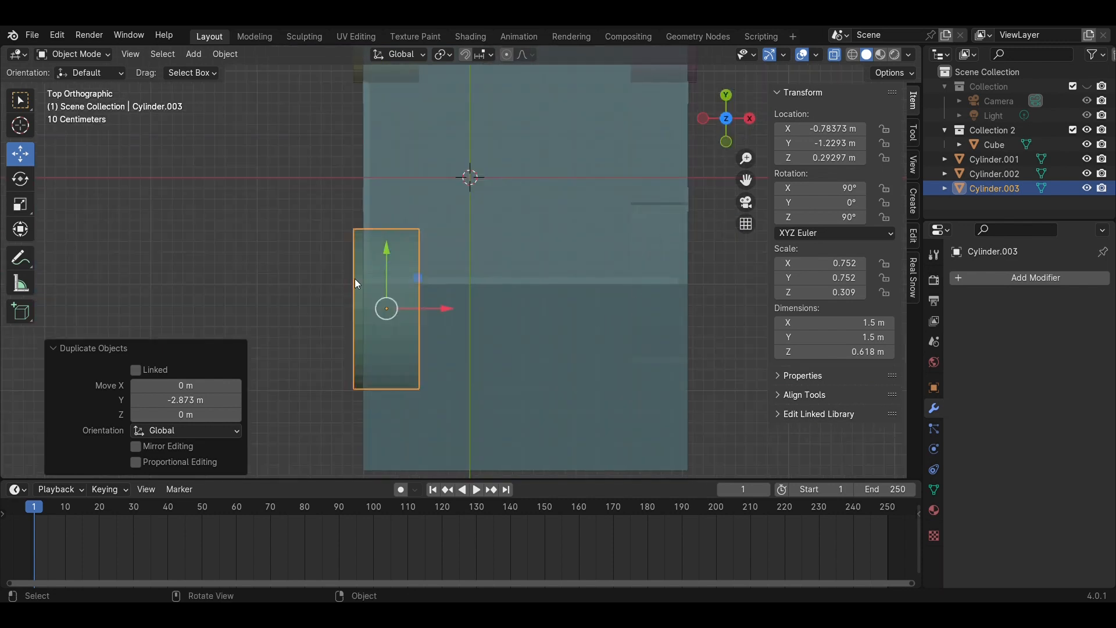
{"action": "left_click_drag", "start_coordinate": [401, 267], "coordinate": [402, 240]}
Duplicate the front wheel along X by about 2.625 m into the wheel arch on the opposite side
{"action": "key", "text": "shift+d"}
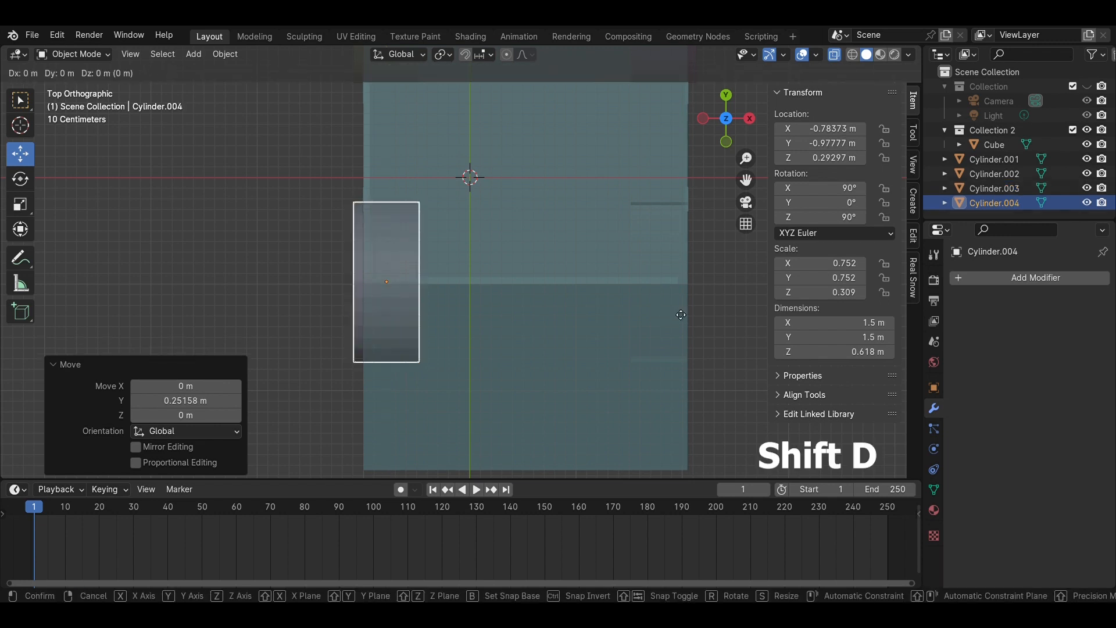
{"action": "key", "text": "x"}
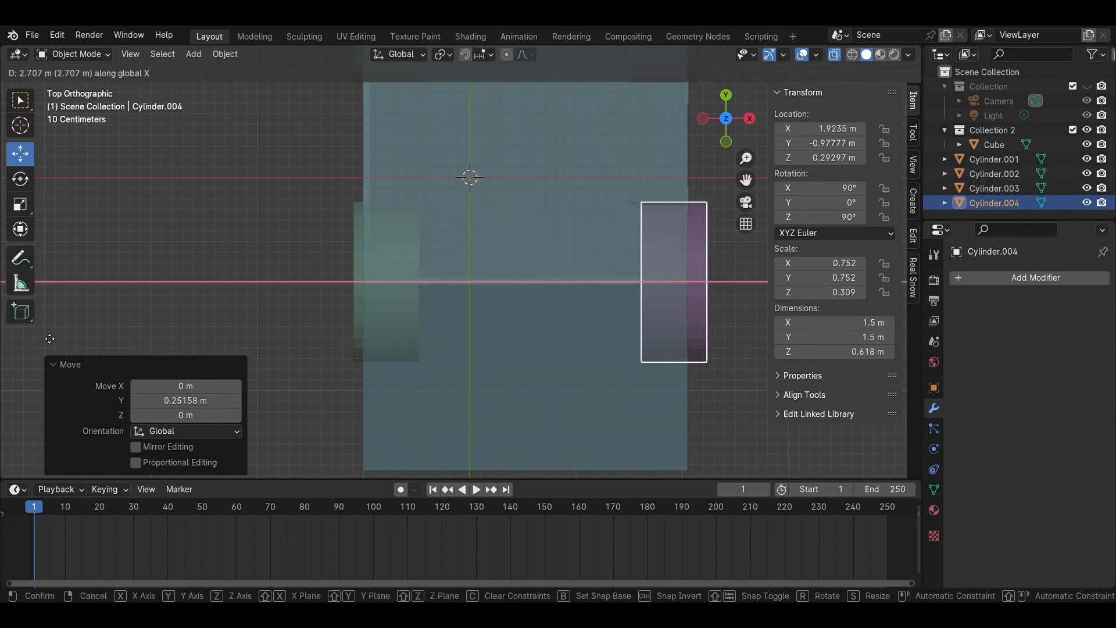
{"action": "left_click", "coordinate": [41, 338]}
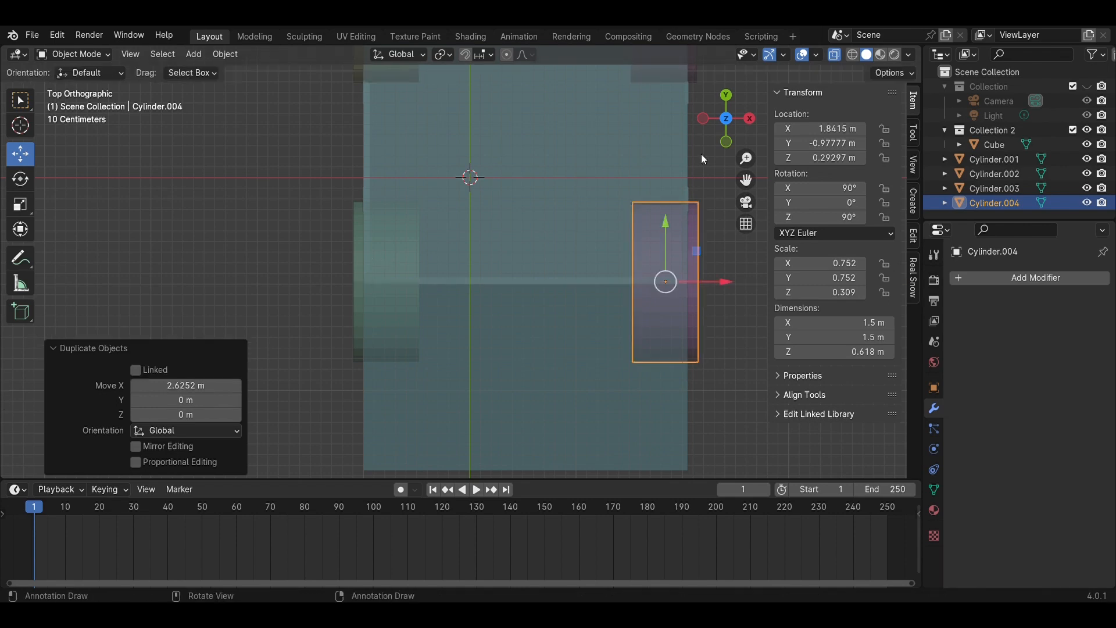
In the top view with X-ray on, shift the duplicated front wheel along X to about 1.825 m
{"action": "middle_click_drag", "start_coordinate": [802, 81], "coordinate": [580, 414]}
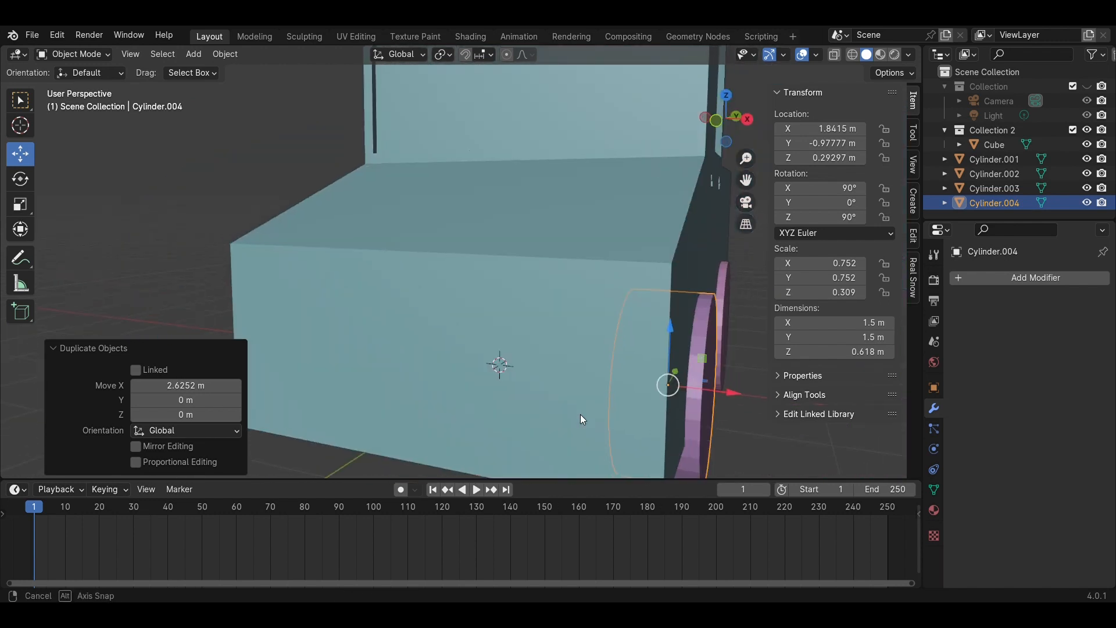
{"action": "left_click", "coordinate": [725, 95]}
{"action": "left_click", "coordinate": [835, 57]}
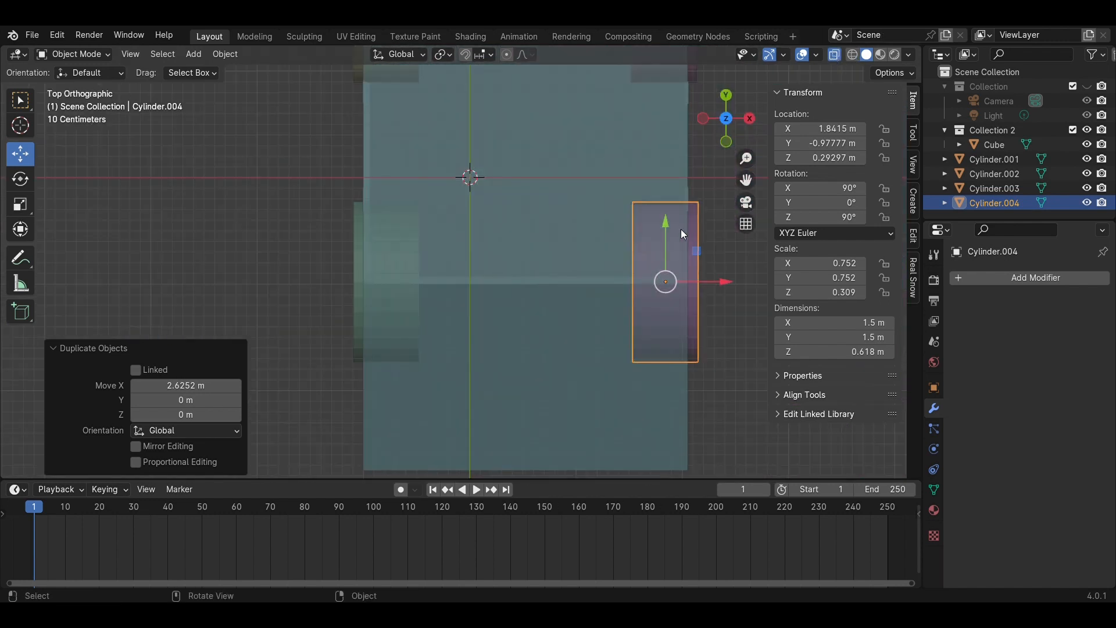
{"action": "left_click_drag", "start_coordinate": [720, 288], "coordinate": [710, 286]}
Deselect the wheel and turn off X-ray to view the car with its wheels as opaque solids
{"action": "left_click", "coordinate": [284, 252]}
{"action": "middle_click_drag", "start_coordinate": [284, 251], "coordinate": [605, 356]}
{"action": "middle_click_drag", "start_coordinate": [675, 399], "coordinate": [732, 326]}
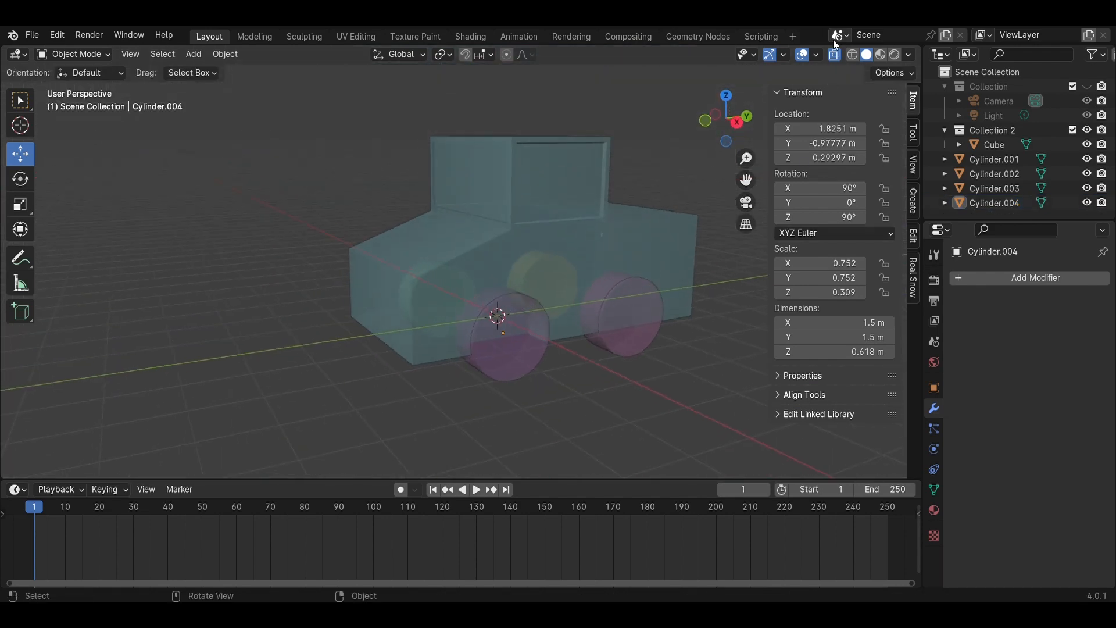
{"action": "left_click", "coordinate": [835, 54]}
Cut the rear wheel arch on the positive X side with an Auto Boolean Difference of the rear wheel from the body
{"action": "left_click", "coordinate": [637, 329]}
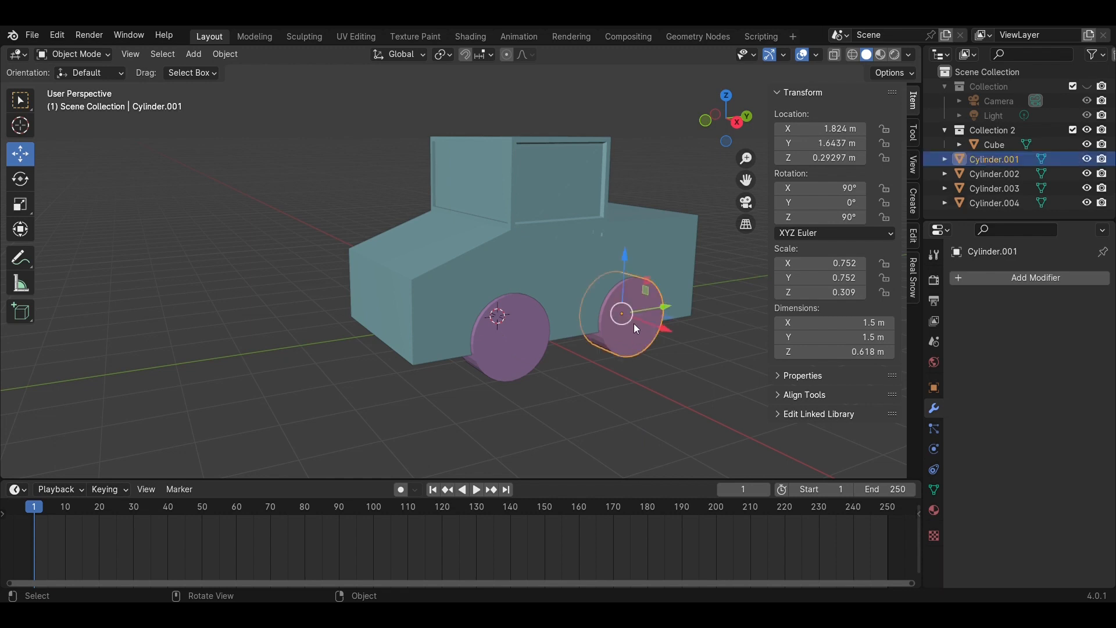
{"action": "left_click", "coordinate": [543, 245], "text": "shift"}
{"action": "left_click", "coordinate": [219, 56]}
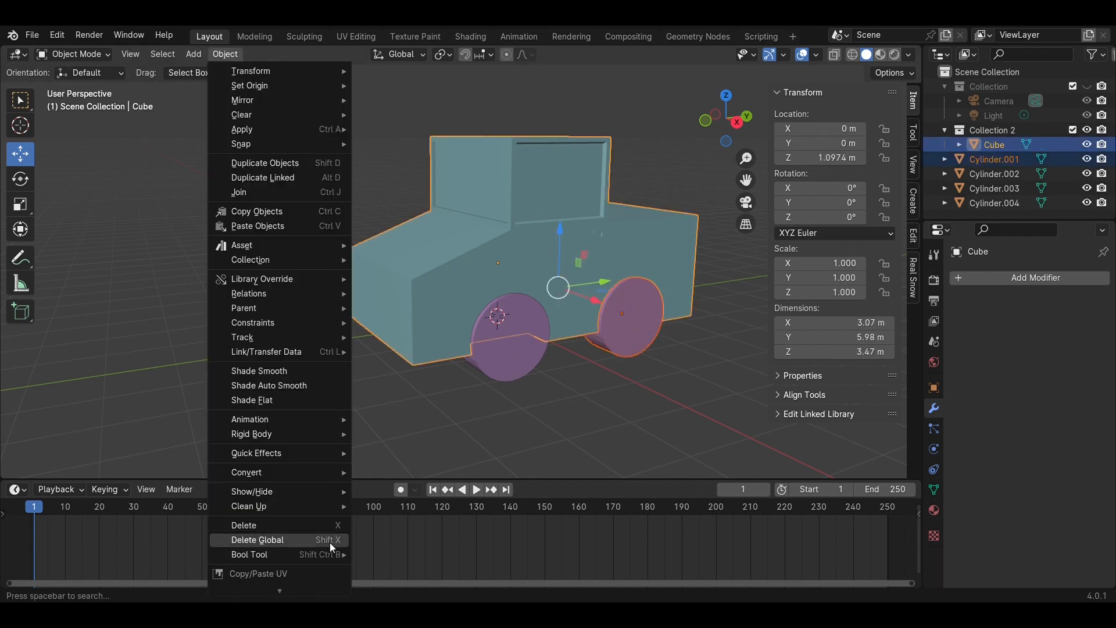
{"action": "mouse_move", "coordinate": [318, 552]}
{"action": "left_click", "coordinate": [404, 438]}
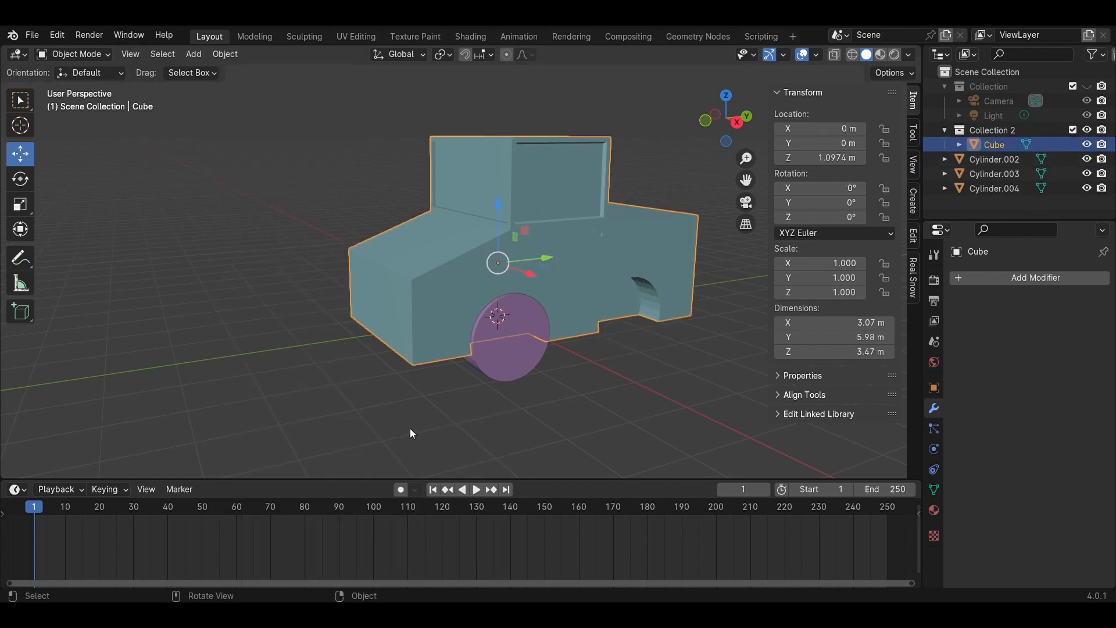
{"action": "left_click", "coordinate": [314, 382]}
Cut the front wheel arch on the negative X side with an Auto Boolean Difference of the front wheel from the body
{"action": "middle_click_drag", "start_coordinate": [344, 381], "coordinate": [600, 405]}
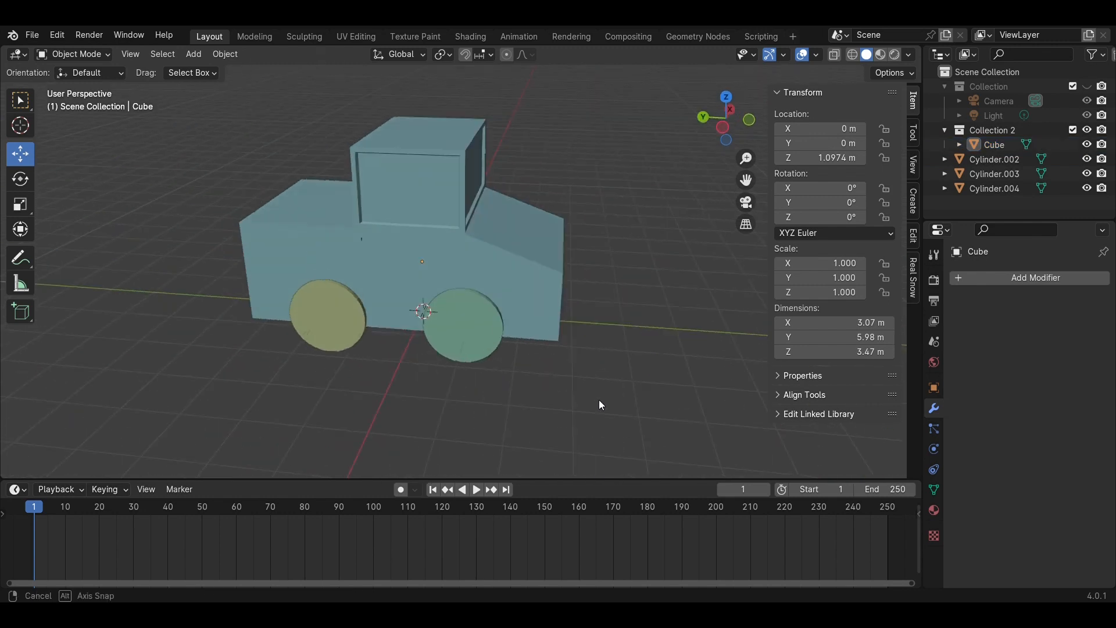
{"action": "left_click", "coordinate": [453, 316]}
{"action": "left_click", "coordinate": [550, 272], "text": "shift"}
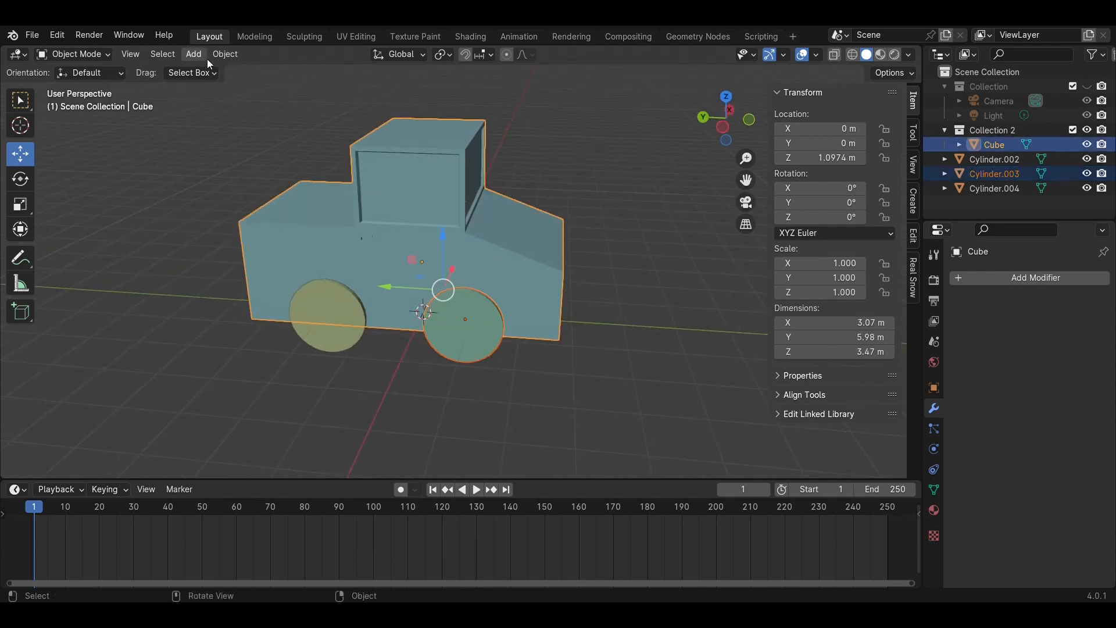
{"action": "left_click", "coordinate": [221, 54]}
{"action": "mouse_move", "coordinate": [305, 555]}
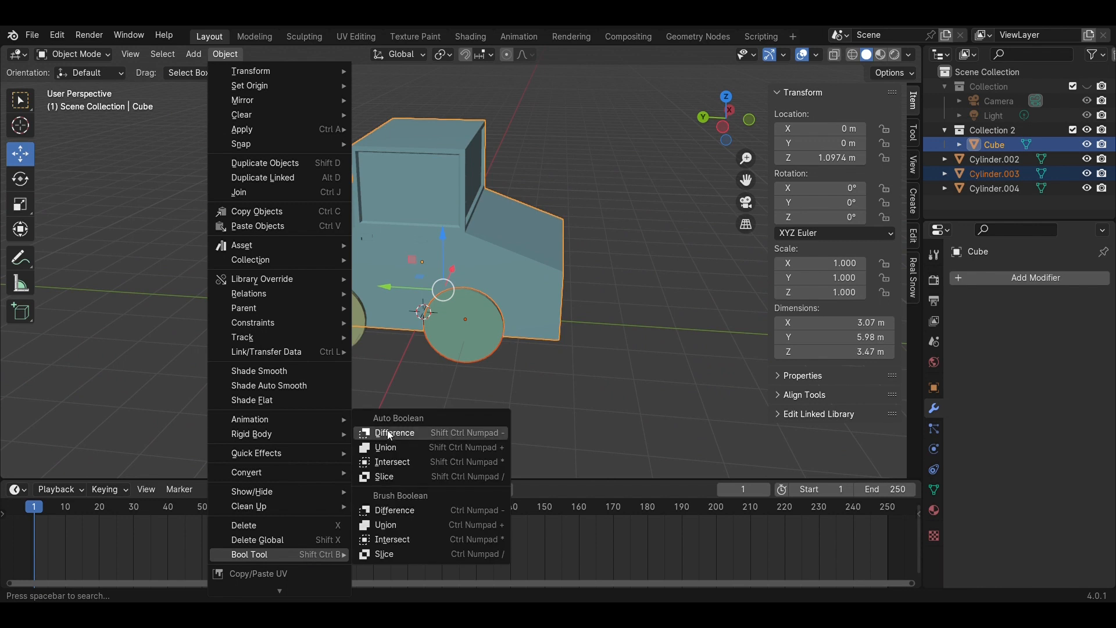
{"action": "left_click", "coordinate": [390, 436]}
{"action": "left_click", "coordinate": [398, 381]}
Cut the rear wheel arch on the negative X side with an Auto Boolean Difference of the rear wheel from the body
{"action": "left_click", "coordinate": [351, 314]}
{"action": "left_click", "coordinate": [382, 274], "text": "shift"}
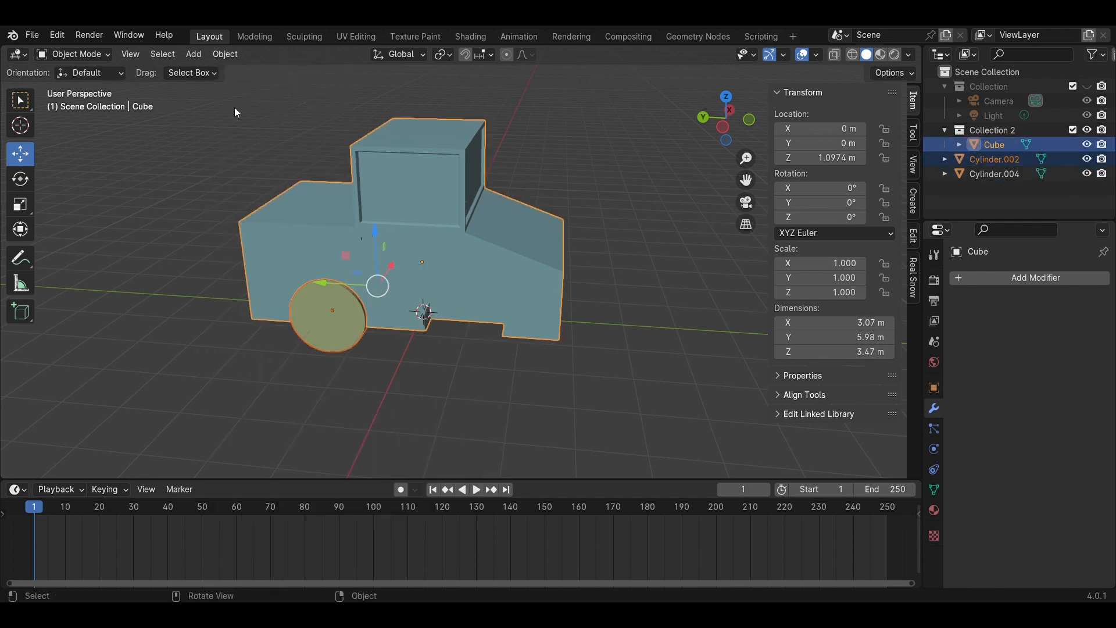
{"action": "left_click", "coordinate": [226, 54]}
{"action": "mouse_move", "coordinate": [312, 552]}
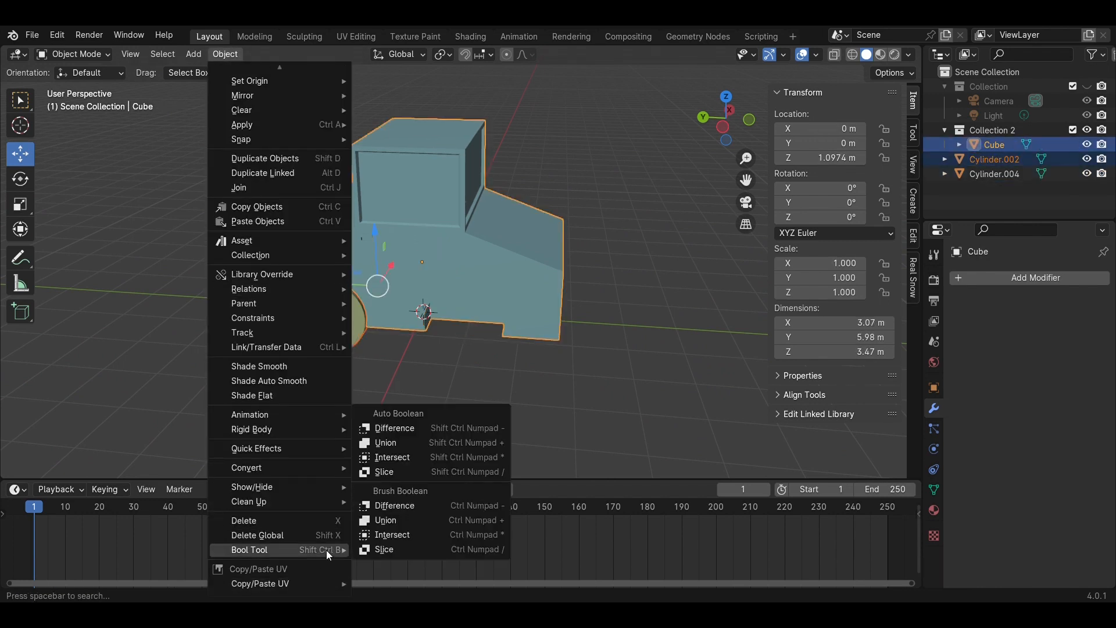
{"action": "left_click", "coordinate": [430, 433]}
Add a Subdivision Surface modifier to the car body
{"action": "middle_click_drag", "start_coordinate": [571, 399], "coordinate": [505, 353]}
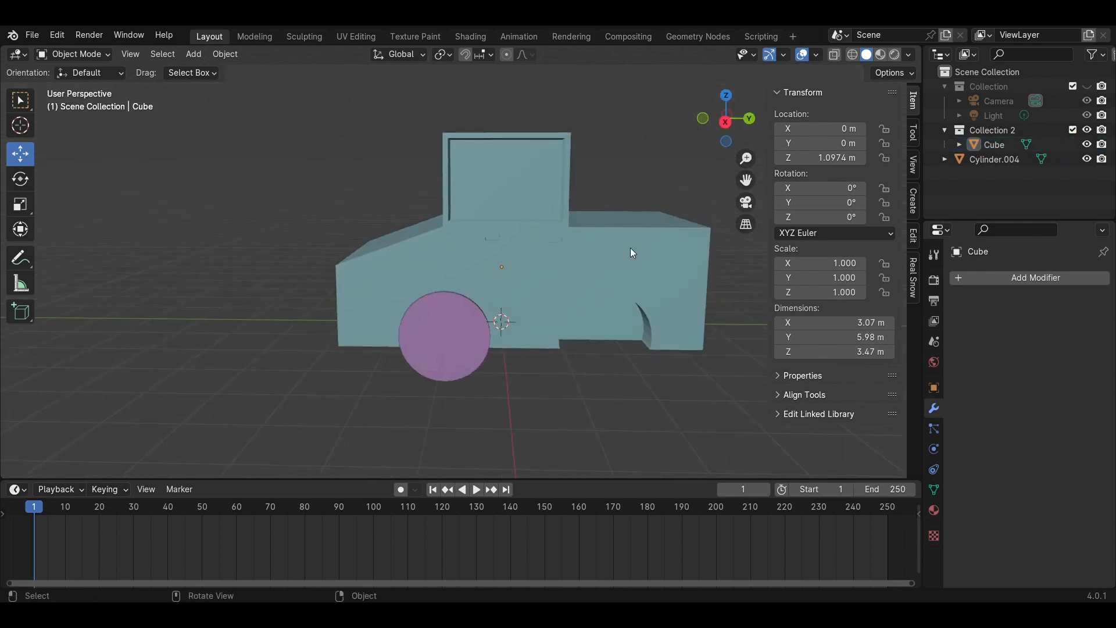
{"action": "left_click", "coordinate": [591, 304]}
{"action": "left_click", "coordinate": [1041, 279]}
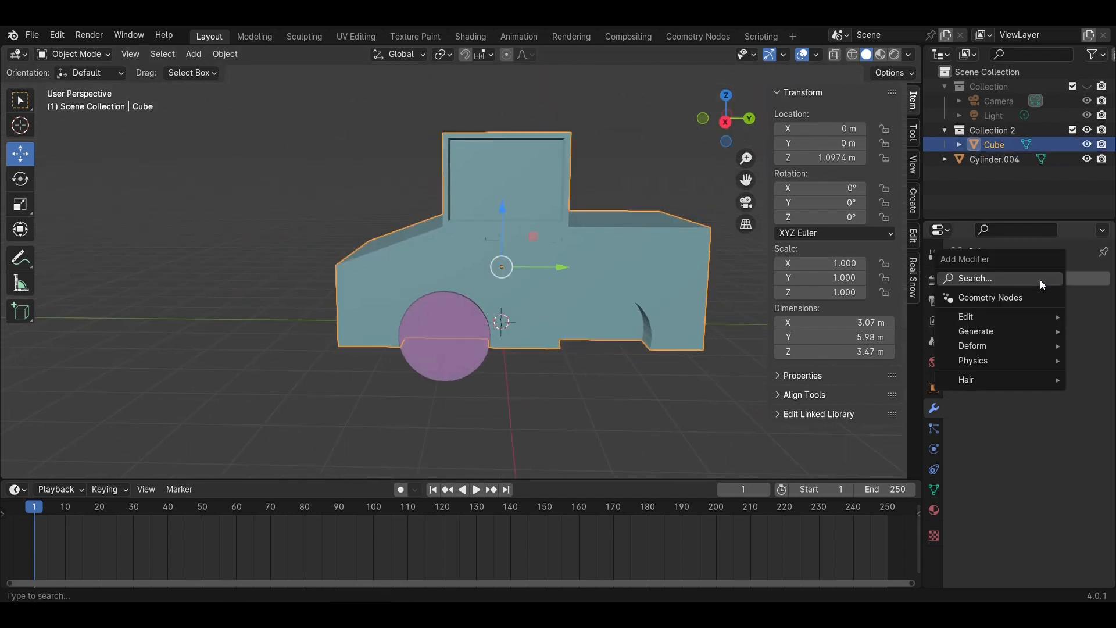
{"action": "mouse_move", "coordinate": [1015, 334]}
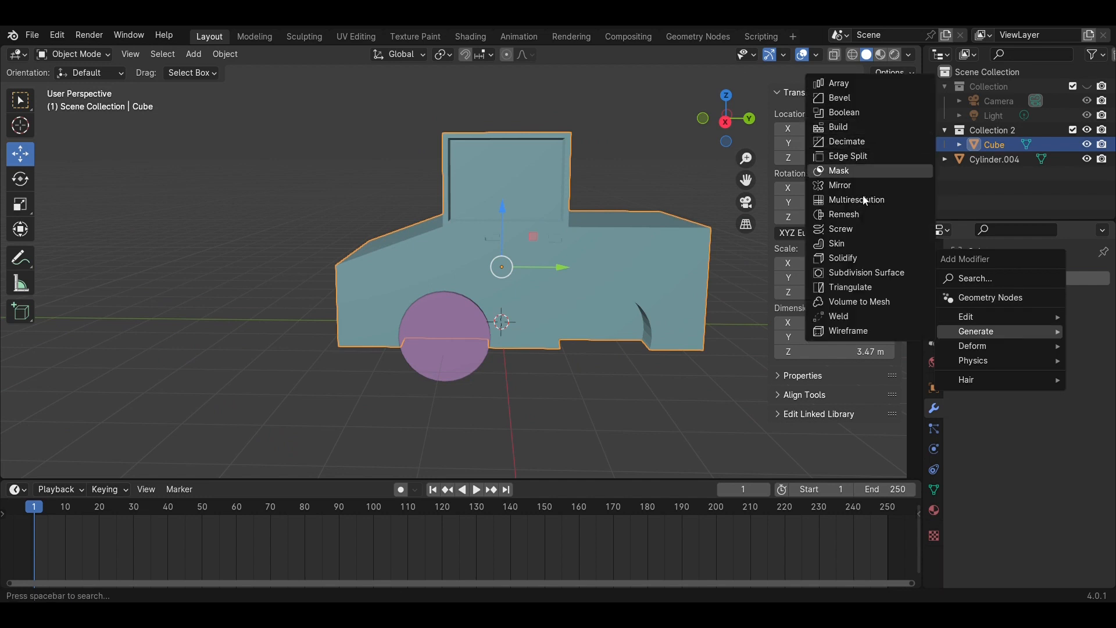
{"action": "left_click", "coordinate": [860, 273]}
{"action": "middle_click_drag", "start_coordinate": [561, 339], "coordinate": [692, 362]}
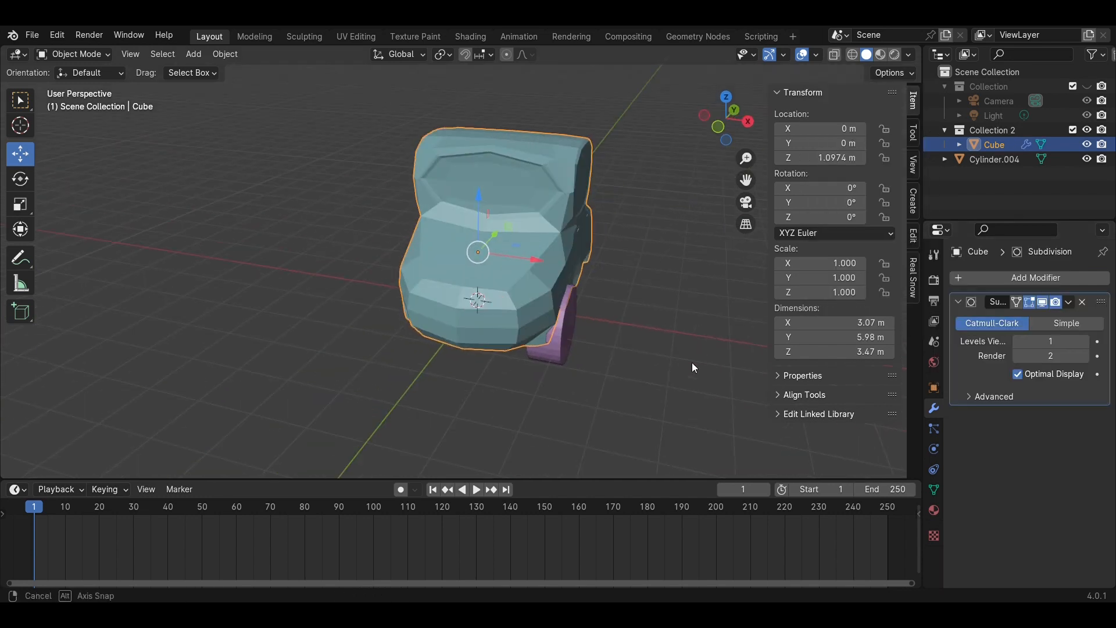
Add a Bevel modifier to the car body and place it above the Subdivision modifier in the stack
{"action": "left_click", "coordinate": [1034, 279]}
{"action": "mouse_move", "coordinate": [1034, 282]}
{"action": "left_click", "coordinate": [837, 296]}
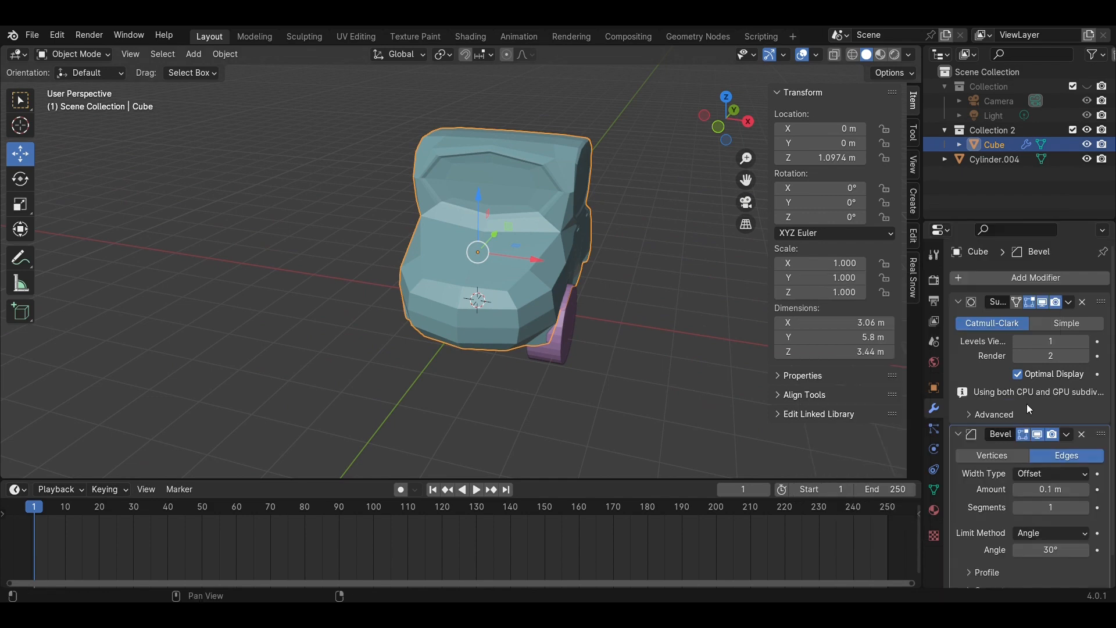
{"action": "left_click_drag", "start_coordinate": [1102, 434], "coordinate": [1101, 302]}
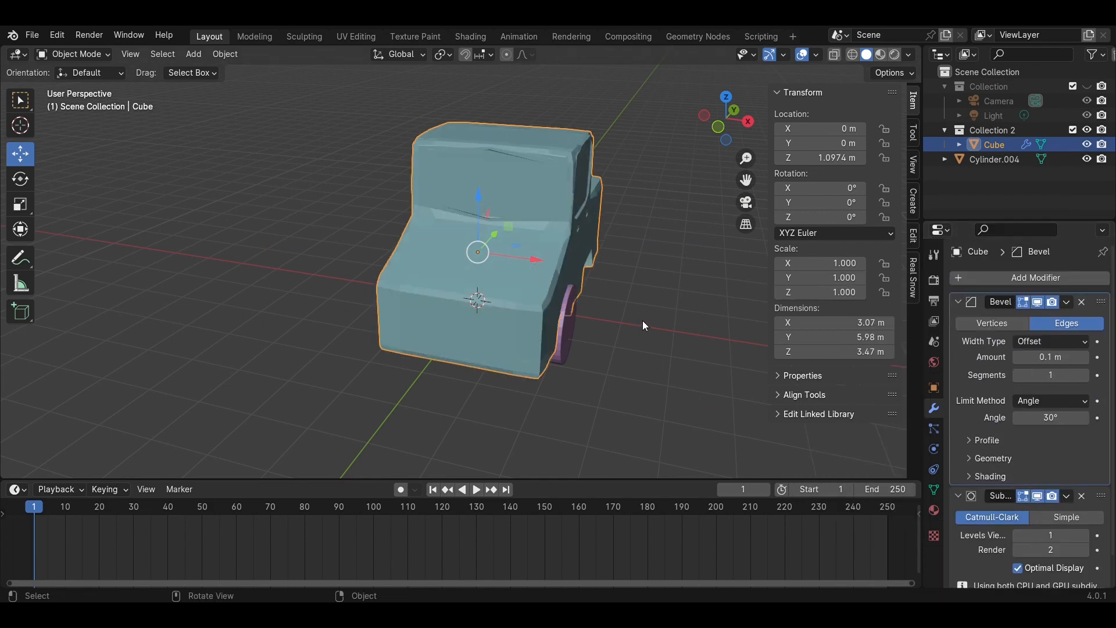
Set the Bevel modifier's amount to 1 m and its segments to 4
{"action": "middle_click_drag", "start_coordinate": [643, 320], "coordinate": [607, 332]}
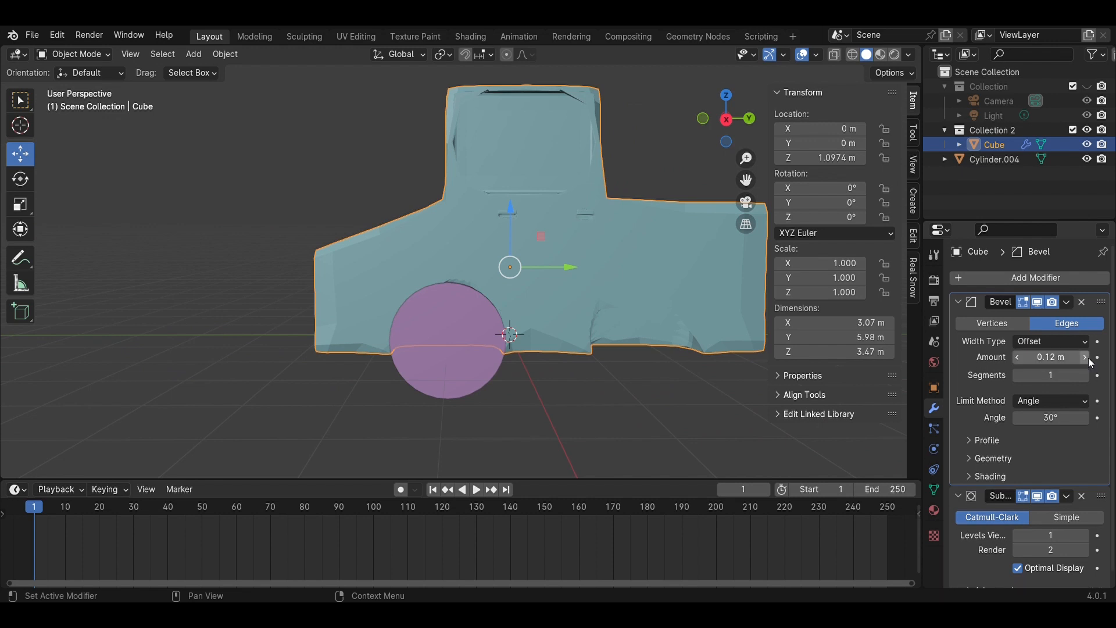
{"action": "left_click", "coordinate": [1087, 377]}
{"action": "left_click", "coordinate": [1086, 377]}
{"action": "left_click", "coordinate": [1086, 377]}
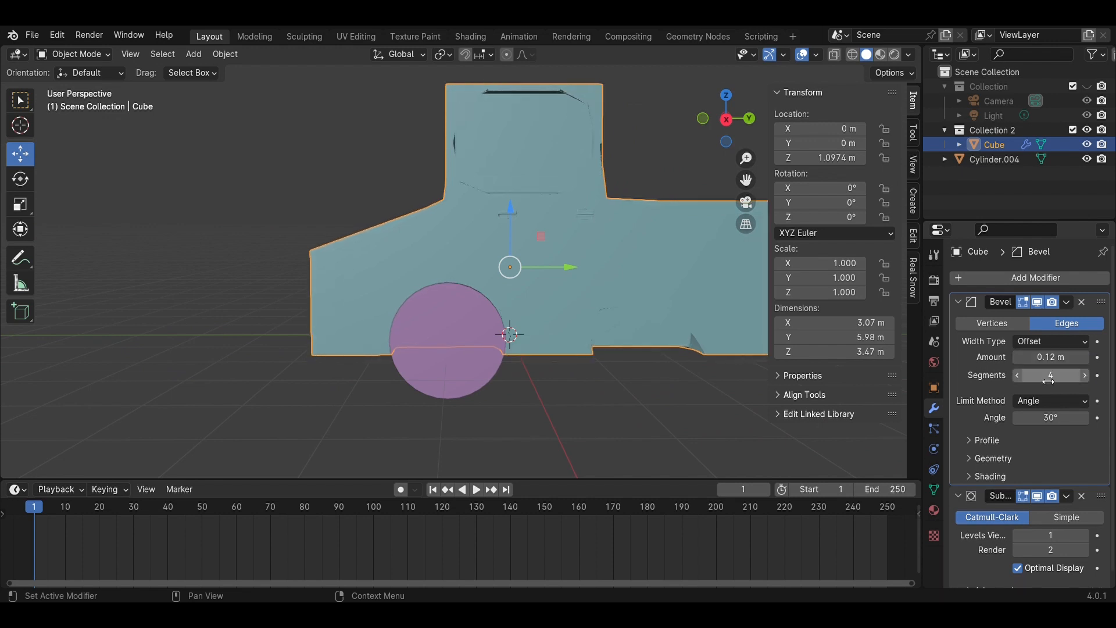
{"action": "left_click", "coordinate": [1021, 376]}
{"action": "left_click", "coordinate": [1052, 359]}
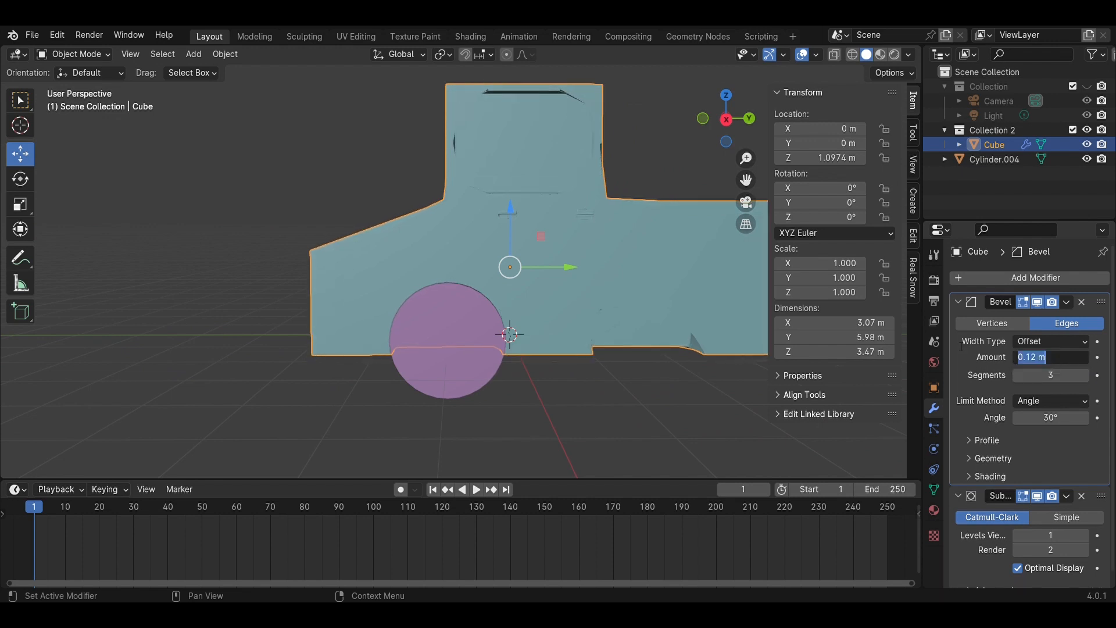
{"action": "type", "text": "1"}
{"action": "key", "text": "Return"}
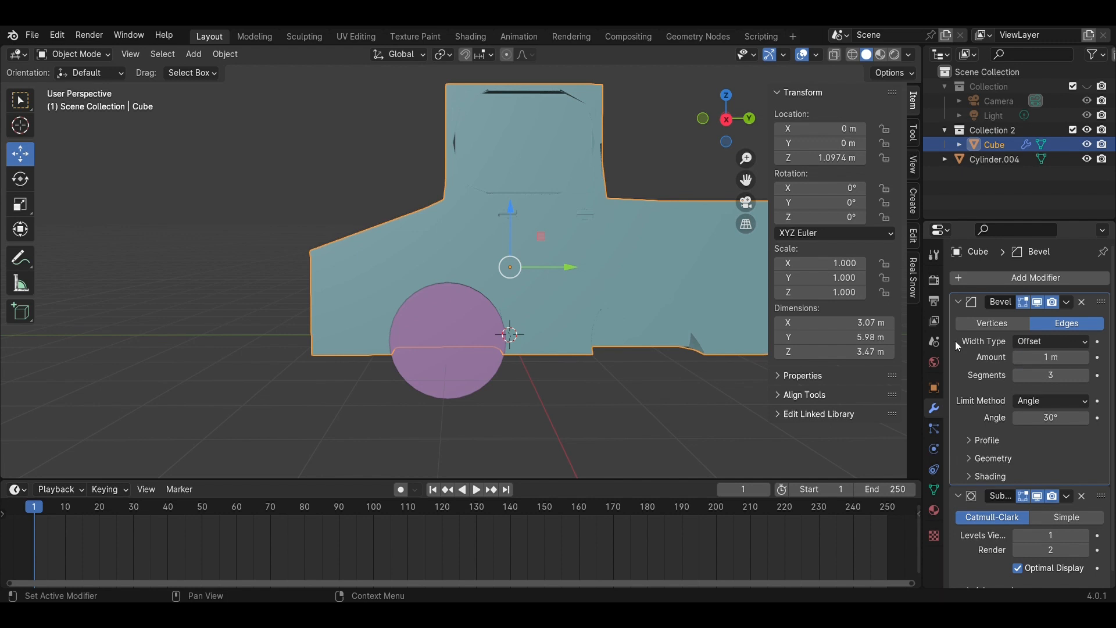
{"action": "left_click", "coordinate": [1087, 377]}
{"action": "scroll", "coordinate": [535, 361], "scroll_direction": "down", "scroll_amount": 3}
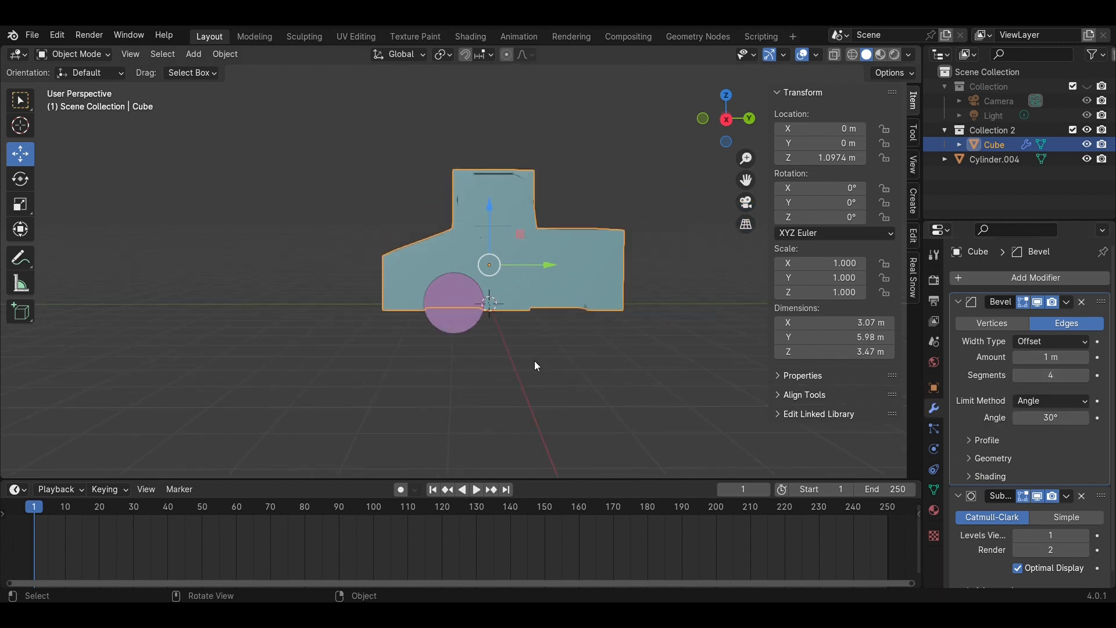
Remove the Subdivision modifier from the car body and inspect the body with only the bevel
{"action": "middle_click_drag", "start_coordinate": [535, 360], "coordinate": [828, 419]}
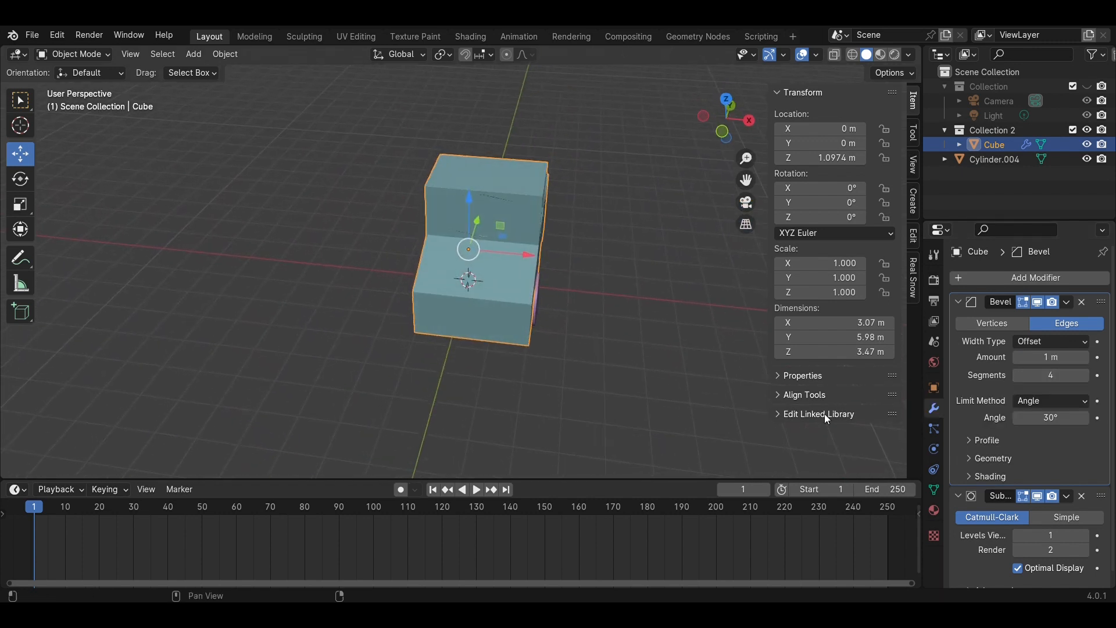
{"action": "left_click", "coordinate": [1081, 496]}
{"action": "middle_click_drag", "start_coordinate": [716, 355], "coordinate": [563, 291]}
{"action": "scroll", "coordinate": [564, 291], "scroll_direction": "up", "scroll_amount": 4}
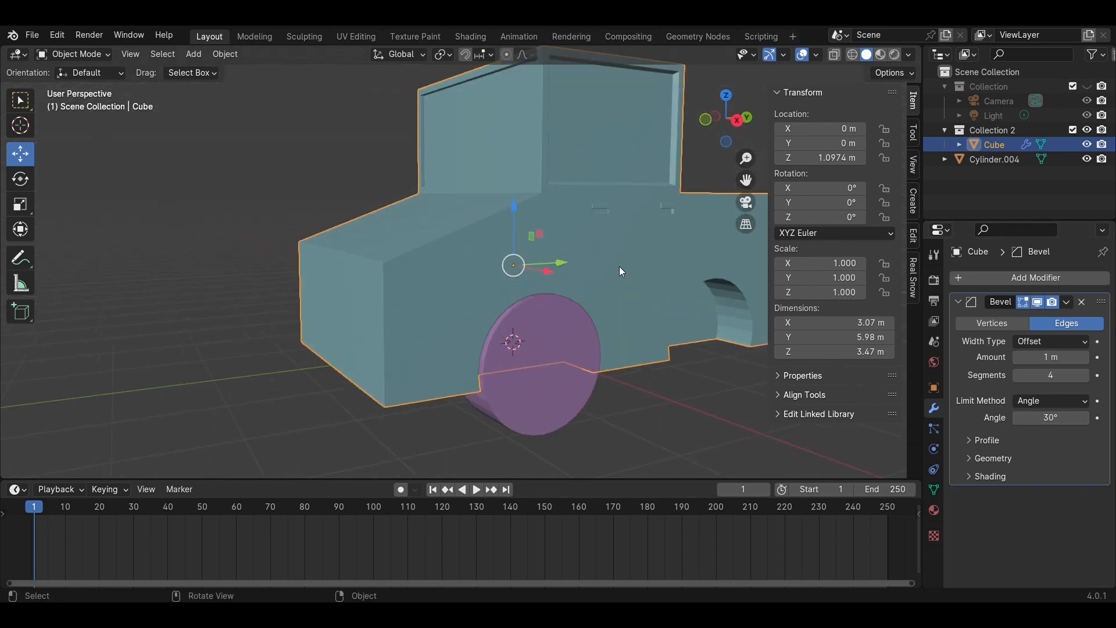
Select the cabin's roof corner vertices in Edit Mode and try scaling them along Y to about 0.87
{"action": "middle_click_drag", "start_coordinate": [619, 266], "coordinate": [557, 302], "text": "shift"}
{"action": "middle_click_drag", "start_coordinate": [667, 313], "coordinate": [547, 254]}
{"action": "key", "text": "Tab"}
{"action": "left_click", "coordinate": [541, 251]}
{"action": "key", "text": "2"}
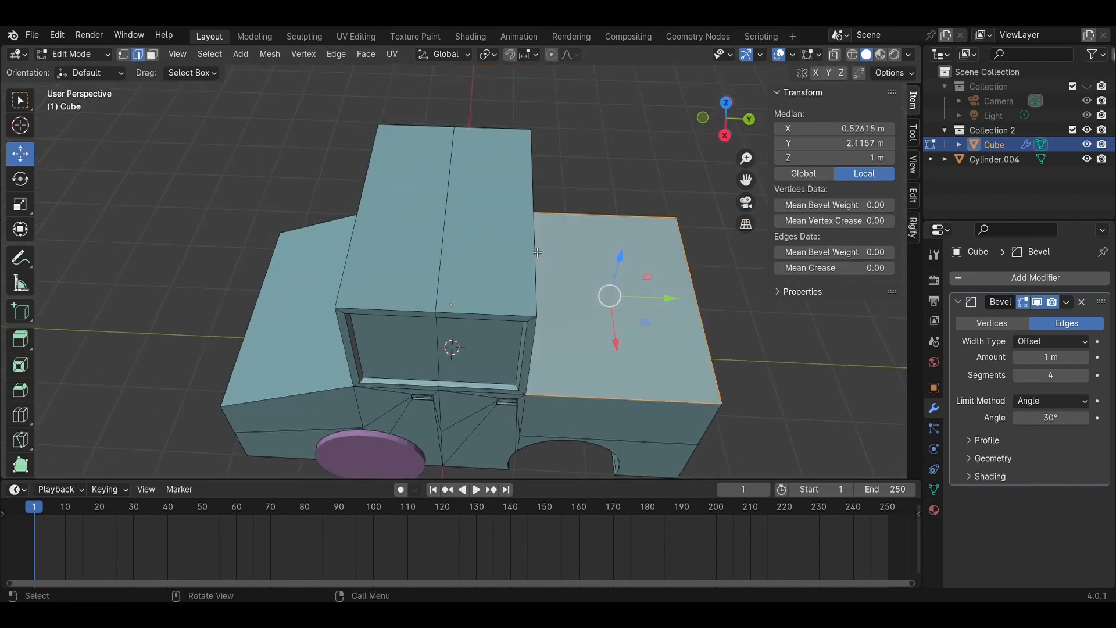
{"action": "left_click", "coordinate": [536, 251]}
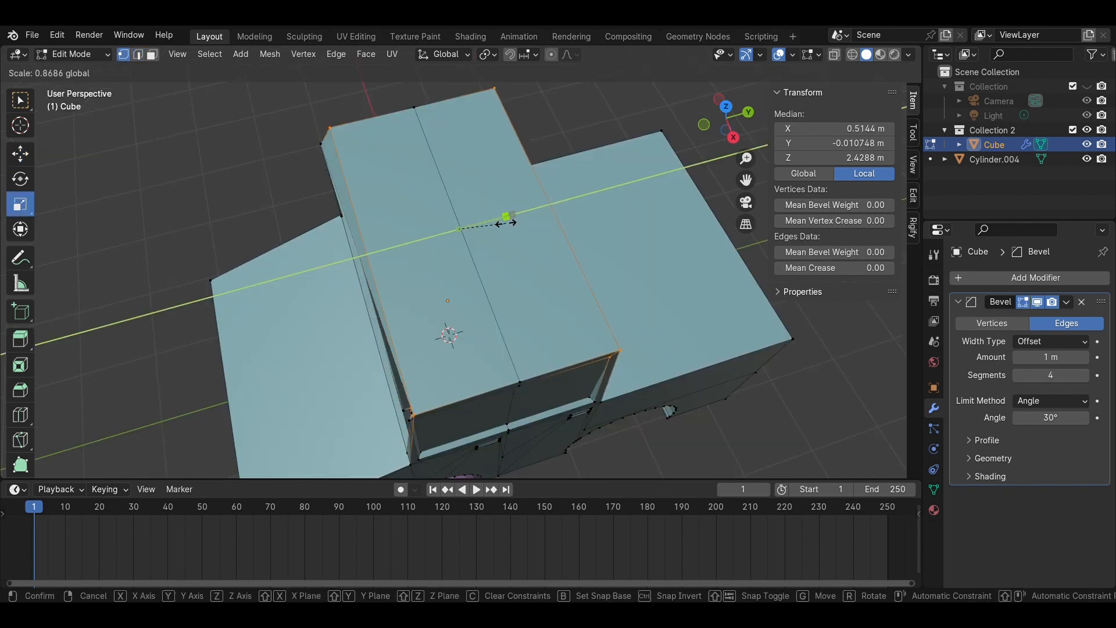
{"action": "left_click", "coordinate": [506, 223]}
{"action": "middle_click_drag", "start_coordinate": [506, 222], "coordinate": [596, 225]}
{"action": "left_click", "coordinate": [597, 225]}
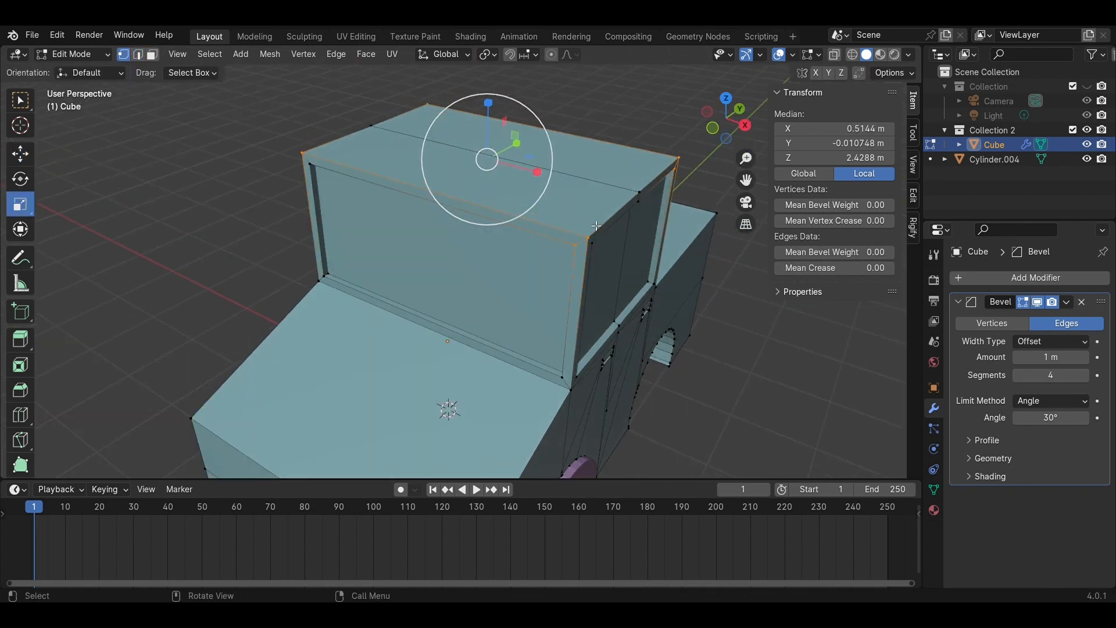
With X-ray on, add inner window-frame vertices at the roof corners to the selection and try scaling them along Y to 0.808
{"action": "left_click", "coordinate": [835, 55]}
{"action": "middle_click_drag", "start_coordinate": [551, 269], "coordinate": [417, 167]}
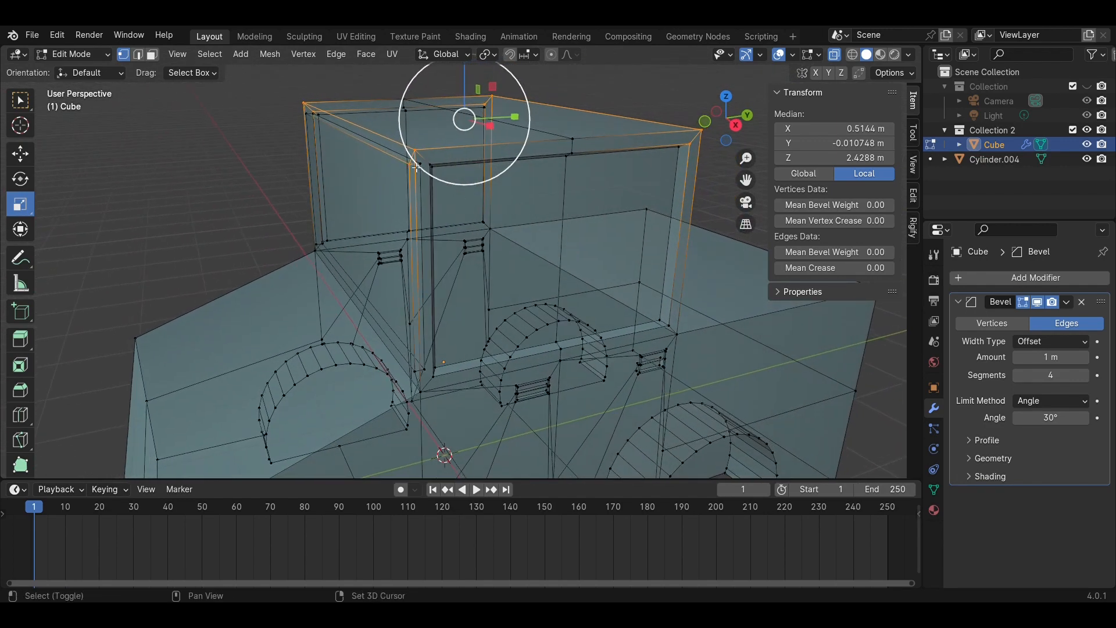
{"action": "middle_click_drag", "start_coordinate": [308, 134], "coordinate": [597, 180]}
{"action": "left_click", "coordinate": [603, 182], "text": "shift"}
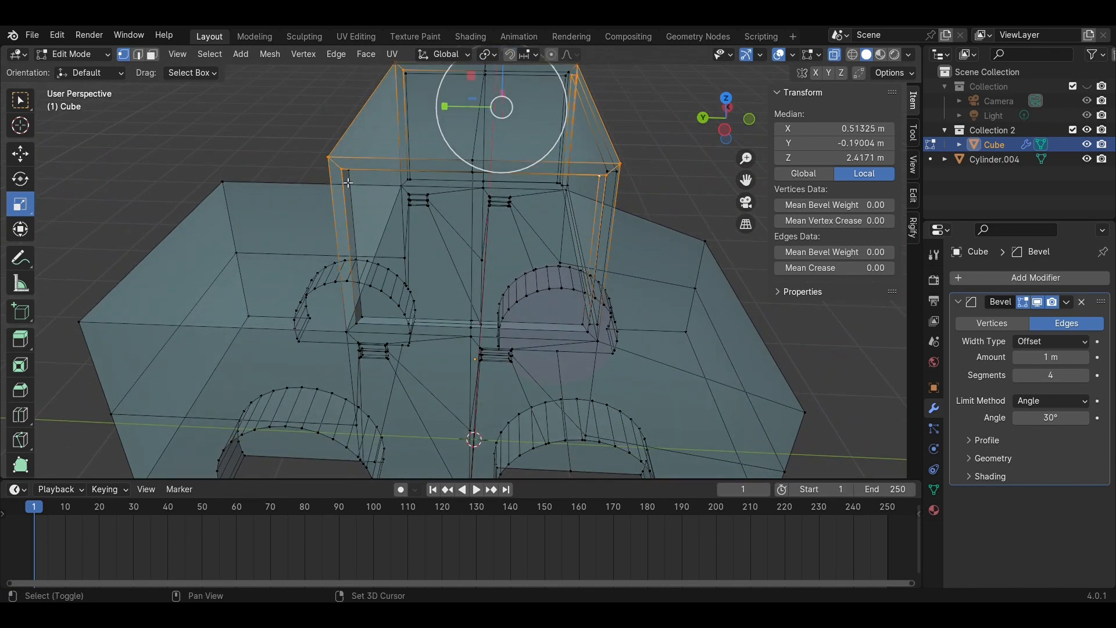
{"action": "left_click", "coordinate": [352, 177], "text": "shift"}
{"action": "left_click", "coordinate": [412, 76], "text": "shift"}
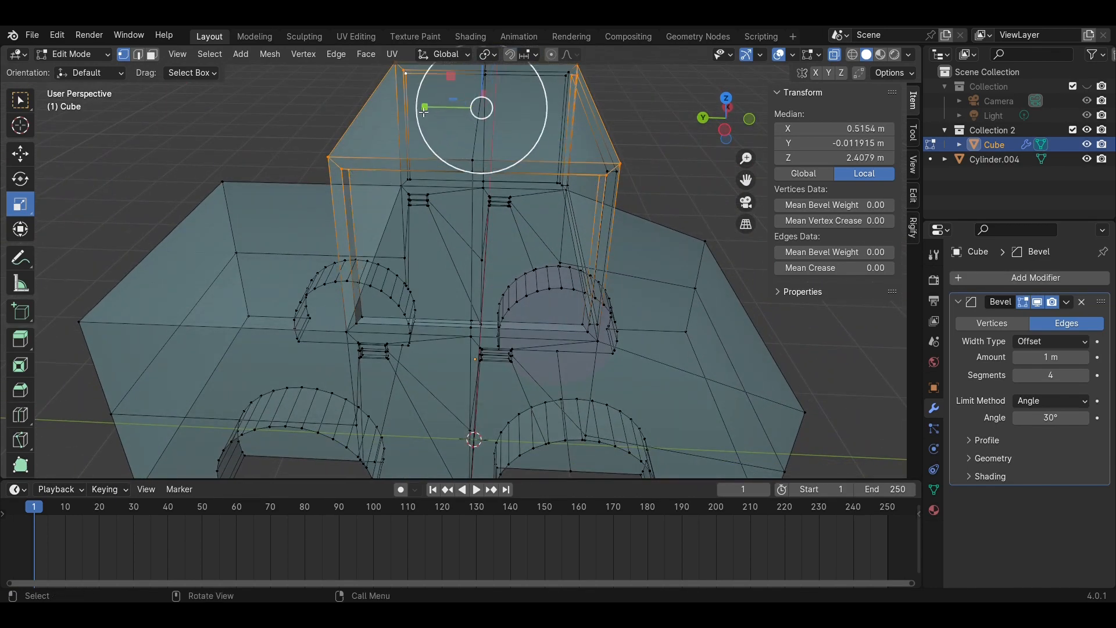
{"action": "left_click_drag", "start_coordinate": [424, 112], "coordinate": [438, 108]}
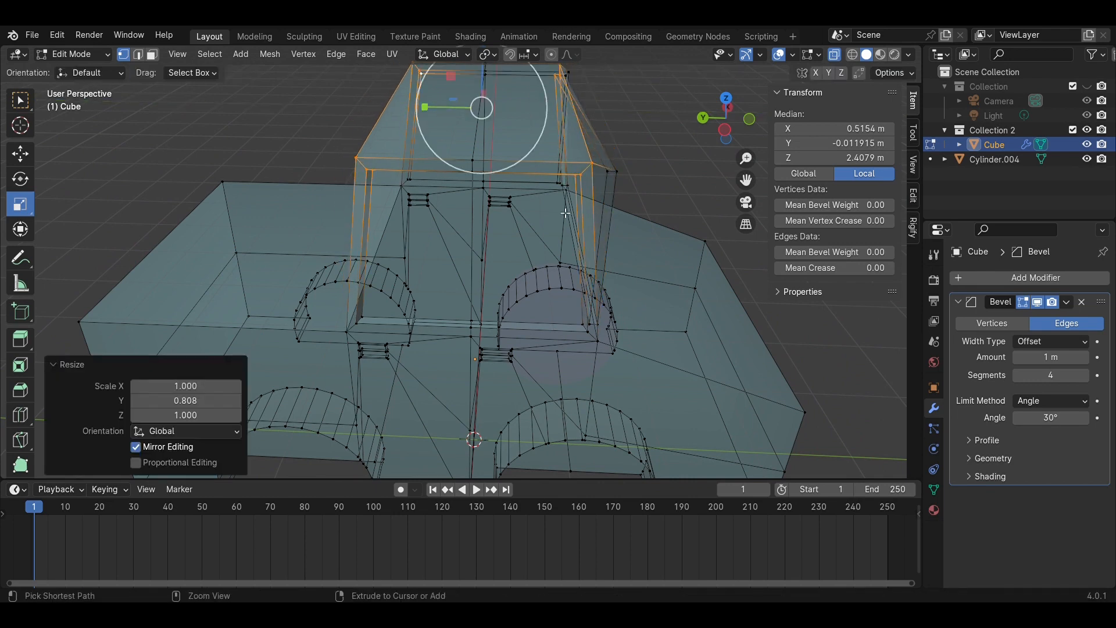
{"action": "left_click", "coordinate": [835, 55]}
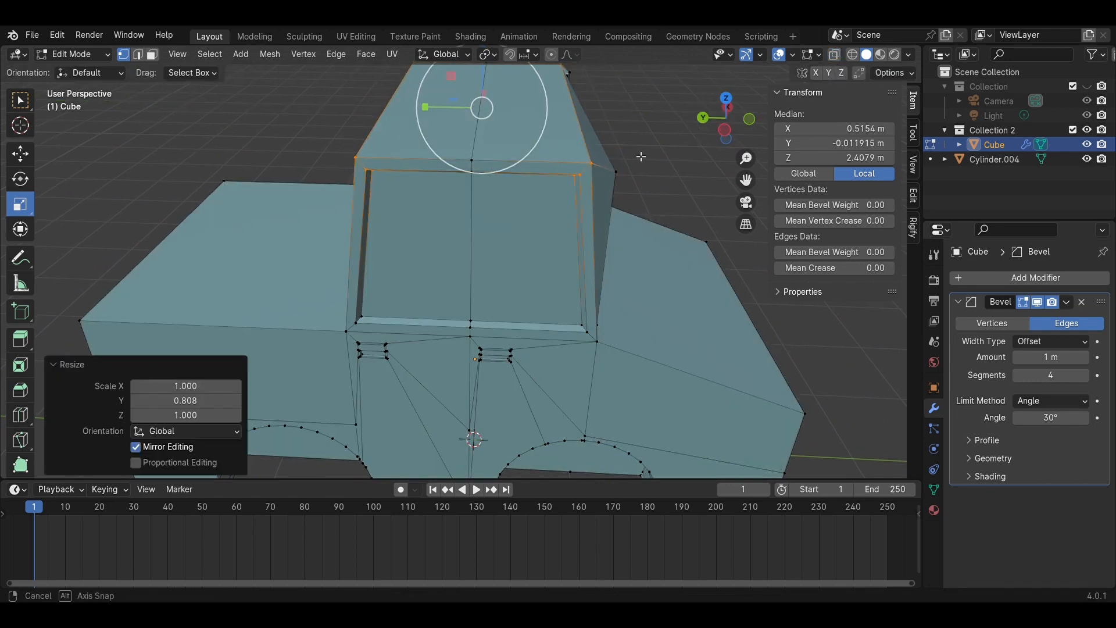
{"action": "mouse_move", "coordinate": [523, 262]}
{"action": "middle_mouse_down"}
{"action": "mouse_move", "coordinate": [354, 162]}
{"action": "mouse_move", "coordinate": [484, 192]}
{"action": "mouse_move", "coordinate": [591, 182]}
{"action": "mouse_move", "coordinate": [613, 224]}
{"action": "middle_mouse_up"}
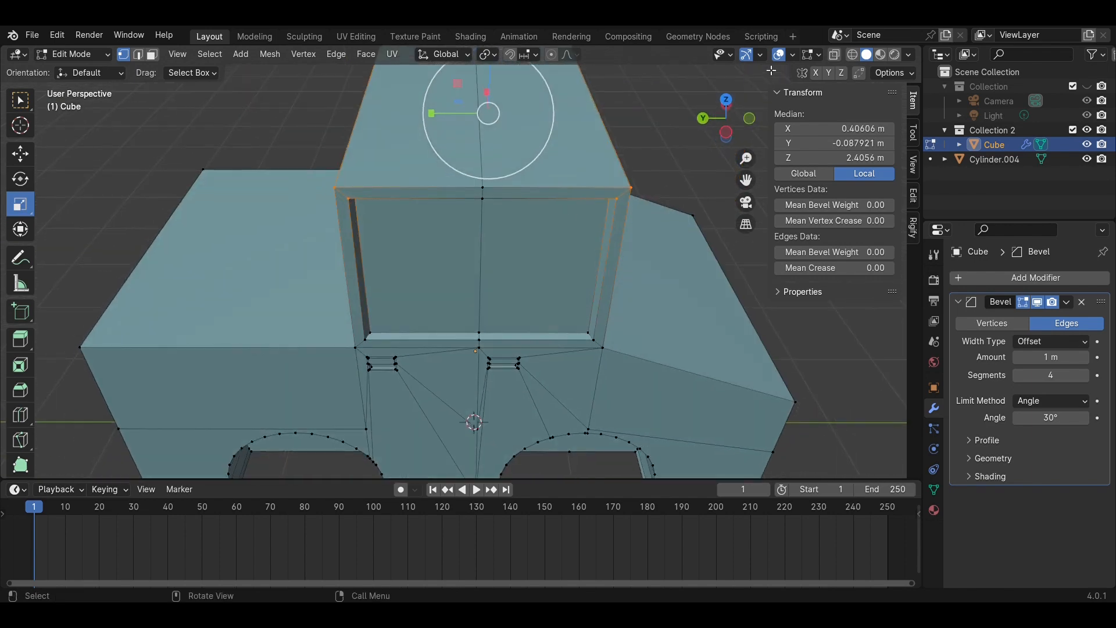
Try tapering the cabin by scaling the selected roof vertices along Y to 0.843
{"action": "left_click", "coordinate": [836, 56]}
{"action": "left_click_drag", "start_coordinate": [438, 116], "coordinate": [446, 113]}
{"action": "middle_click_drag", "start_coordinate": [639, 164], "coordinate": [554, 209]}
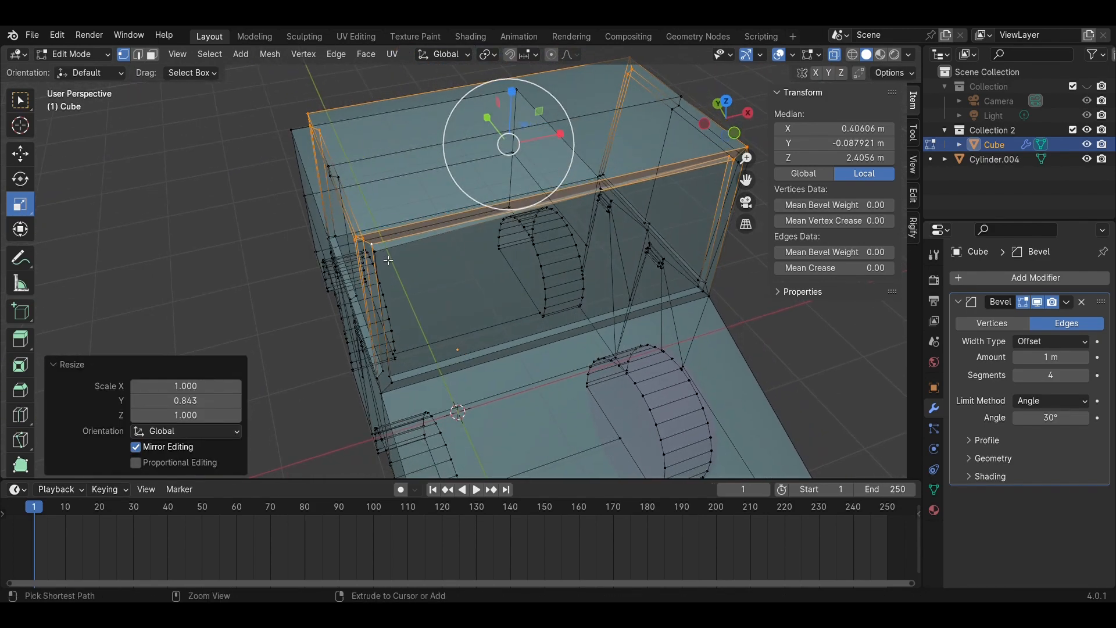
{"action": "key", "text": "ctrl+z"}
Add the remaining window-frame corners at the roof to the selection, scale them along Y to 0.770, and turn off X-ray
{"action": "left_click", "coordinate": [382, 257], "text": "shift"}
{"action": "middle_click_drag", "start_coordinate": [580, 255], "coordinate": [517, 271], "text": "shift"}
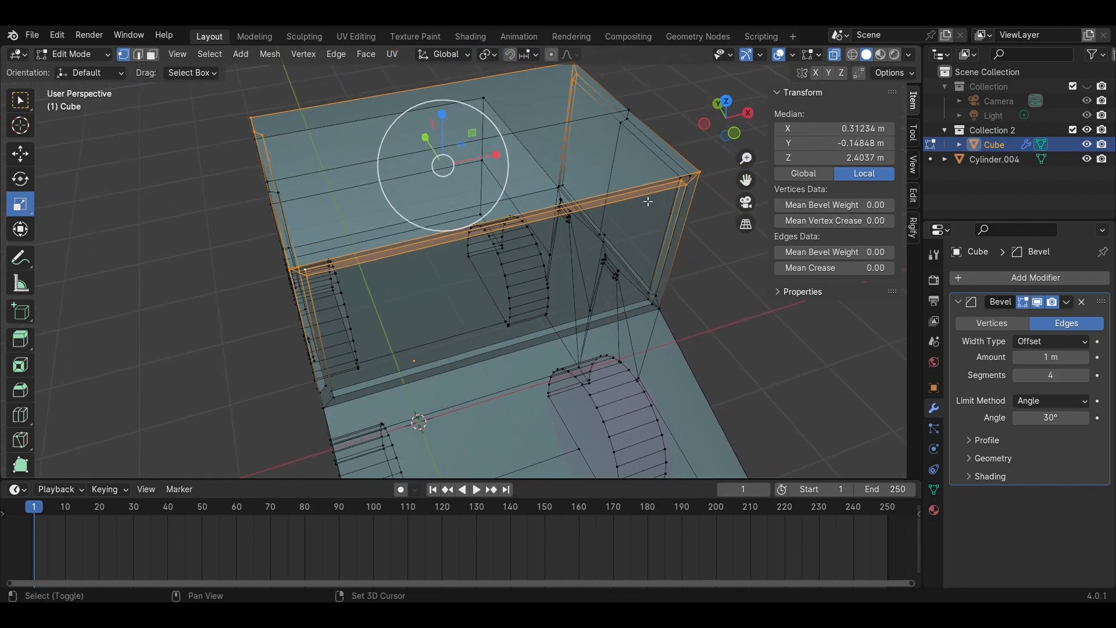
{"action": "middle_click_drag", "start_coordinate": [726, 238], "coordinate": [534, 97]}
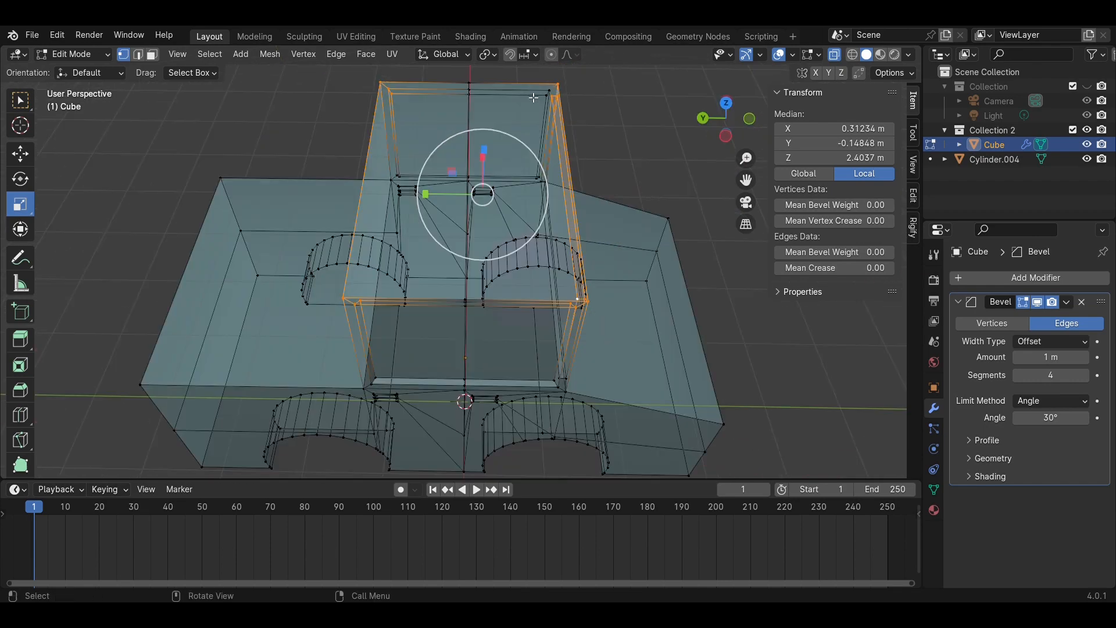
{"action": "left_click", "coordinate": [564, 100], "text": "shift"}
{"action": "left_click_drag", "start_coordinate": [449, 186], "coordinate": [459, 186]}
{"action": "middle_click_drag", "start_coordinate": [459, 186], "coordinate": [525, 205]}
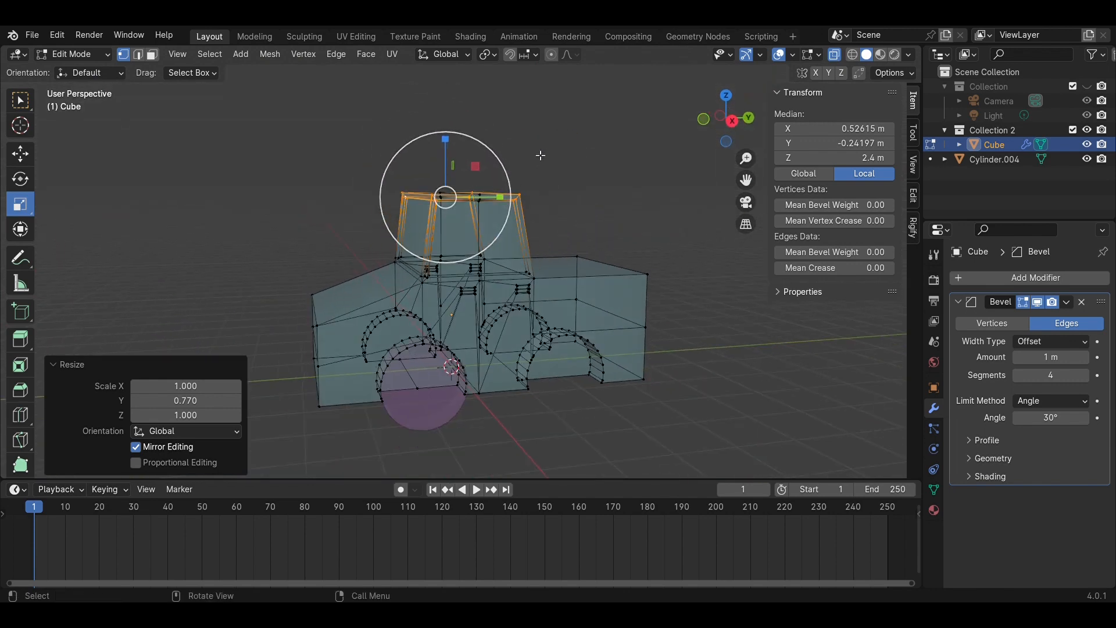
{"action": "left_click", "coordinate": [830, 55]}
{"action": "scroll", "coordinate": [579, 211], "scroll_direction": "up", "scroll_amount": 2}
{"action": "scroll", "coordinate": [581, 213], "scroll_direction": "down", "scroll_amount": 3}
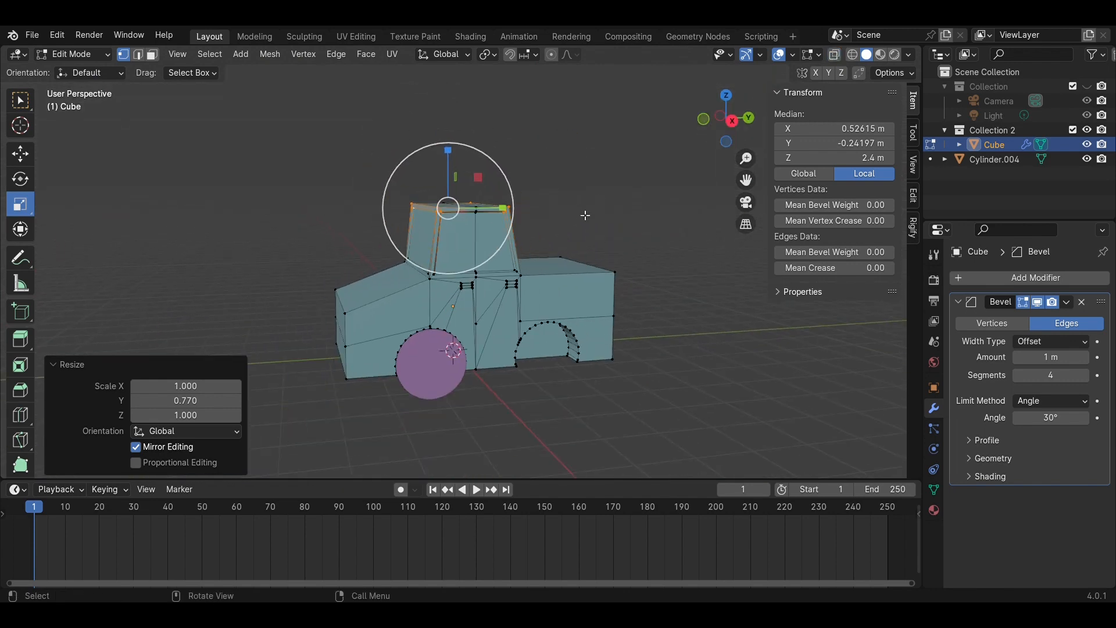
{"action": "middle_click_drag", "start_coordinate": [585, 215], "coordinate": [503, 210]}
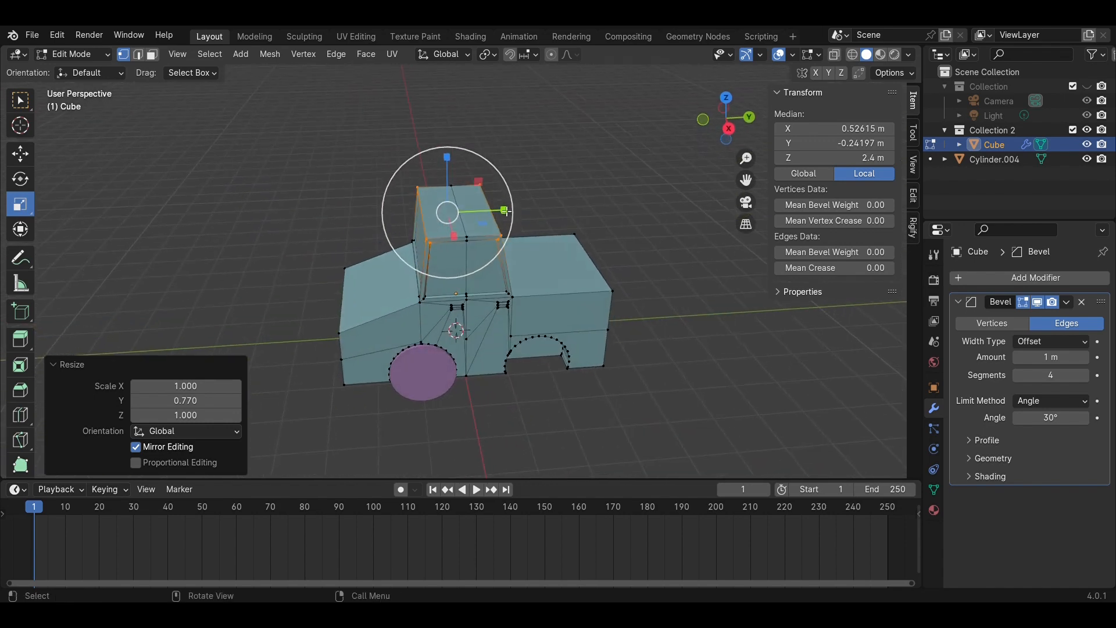
{"action": "left_click_drag", "start_coordinate": [503, 209], "coordinate": [495, 209]}
{"action": "right_click", "coordinate": [547, 189]}
Deselect all vertices, return the car body to Object Mode and save the file
{"action": "left_click", "coordinate": [555, 187]}
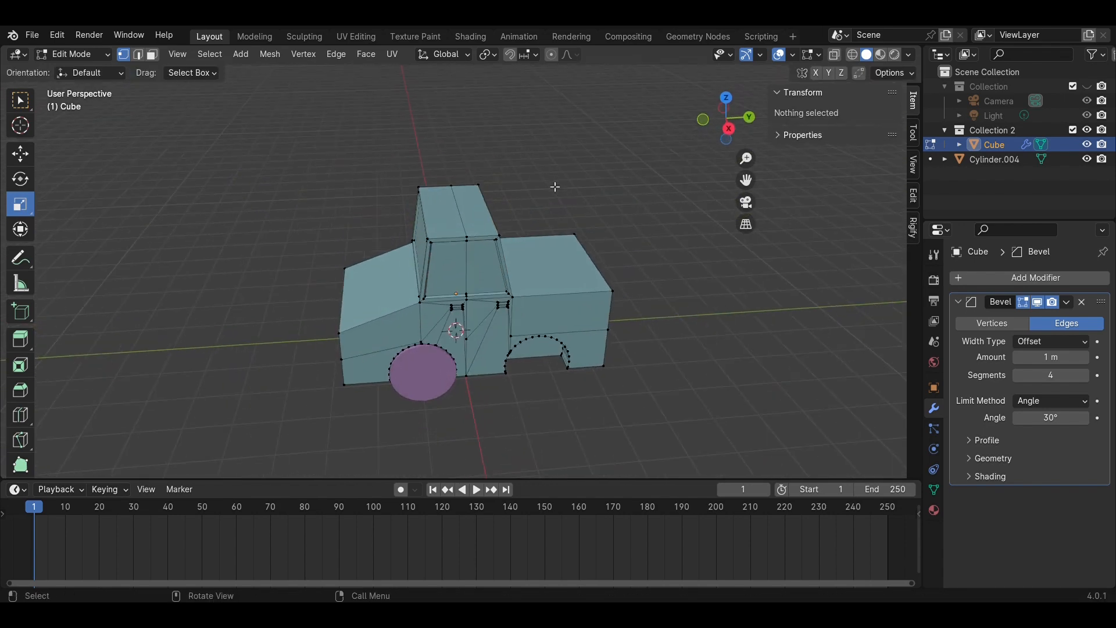
{"action": "key", "text": "Tab"}
{"action": "key", "text": "Tab"}
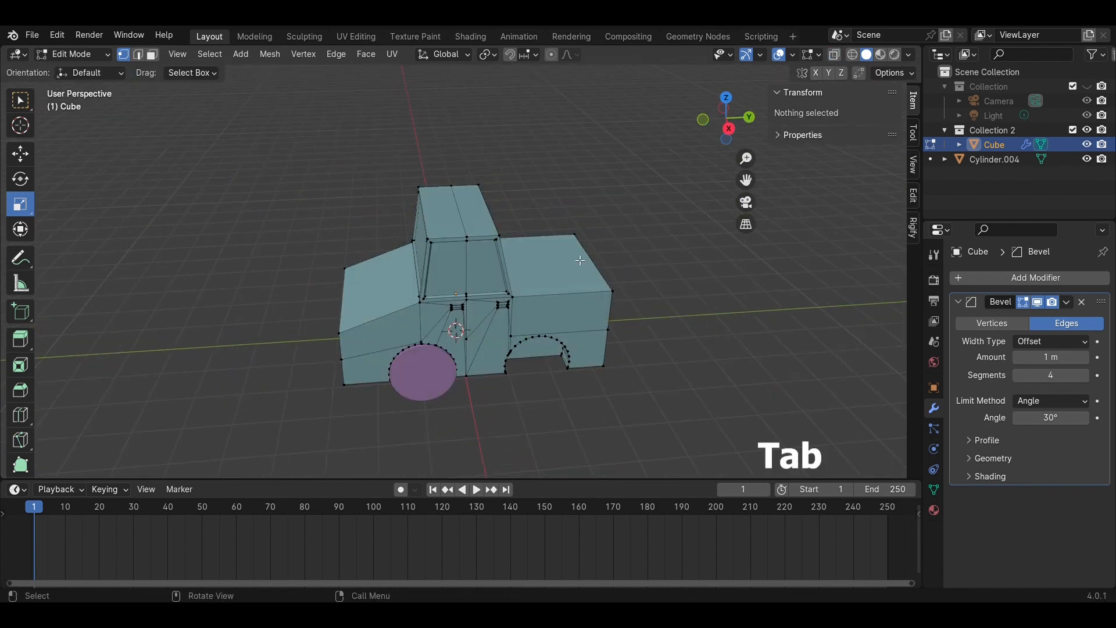
{"action": "key", "text": "Tab"}
{"action": "middle_click_drag", "start_coordinate": [585, 243], "coordinate": [511, 343]}
{"action": "scroll", "coordinate": [665, 260], "scroll_direction": "up", "scroll_amount": 2}
{"action": "key", "text": "ctrl+s"}
{"action": "scroll", "coordinate": [580, 289], "scroll_direction": "up", "scroll_amount": 3}
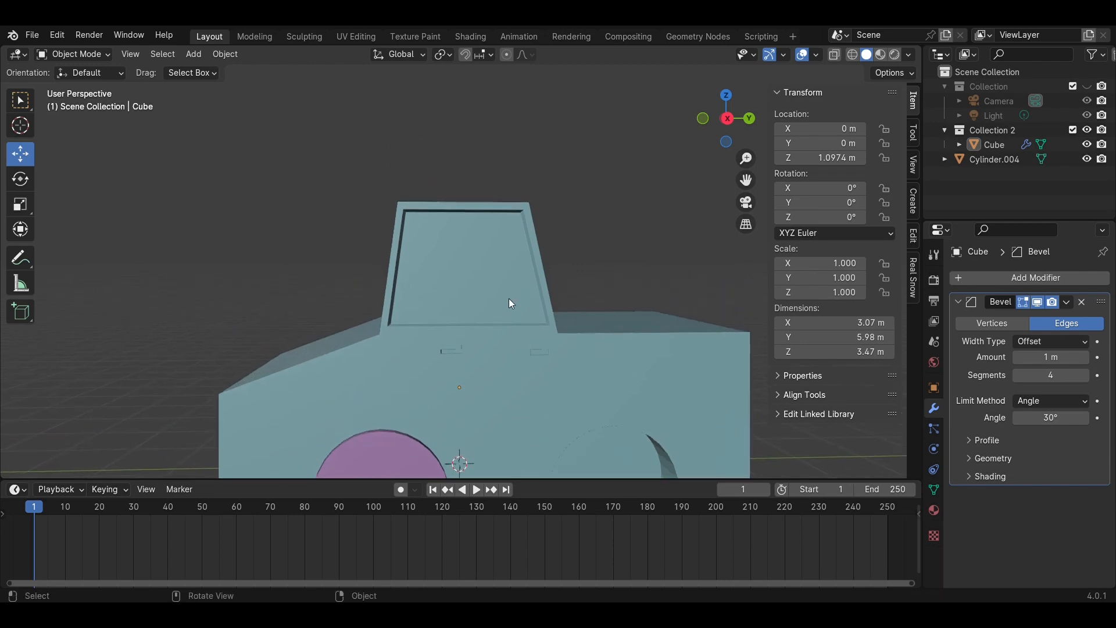
In Edit Mode with X-ray on, select all vertices at the cabin's front upper corners from the Left orthographic view
{"action": "left_click", "coordinate": [509, 298]}
{"action": "key", "text": "Tab"}
{"action": "key", "text": "alt+z"}
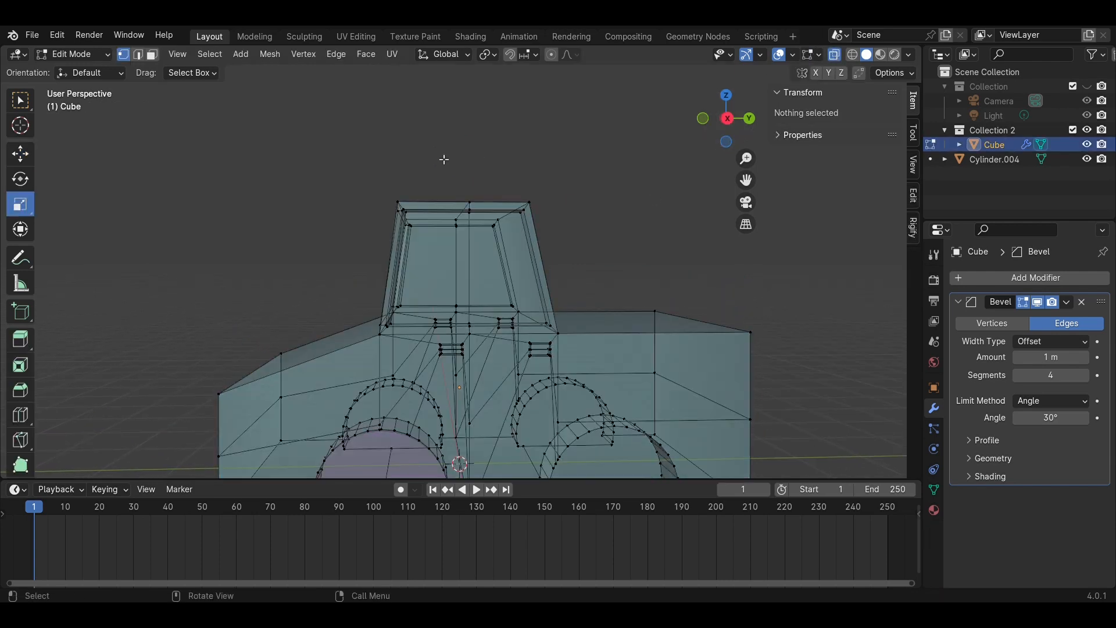
{"action": "left_click_drag", "start_coordinate": [365, 162], "coordinate": [413, 220]}
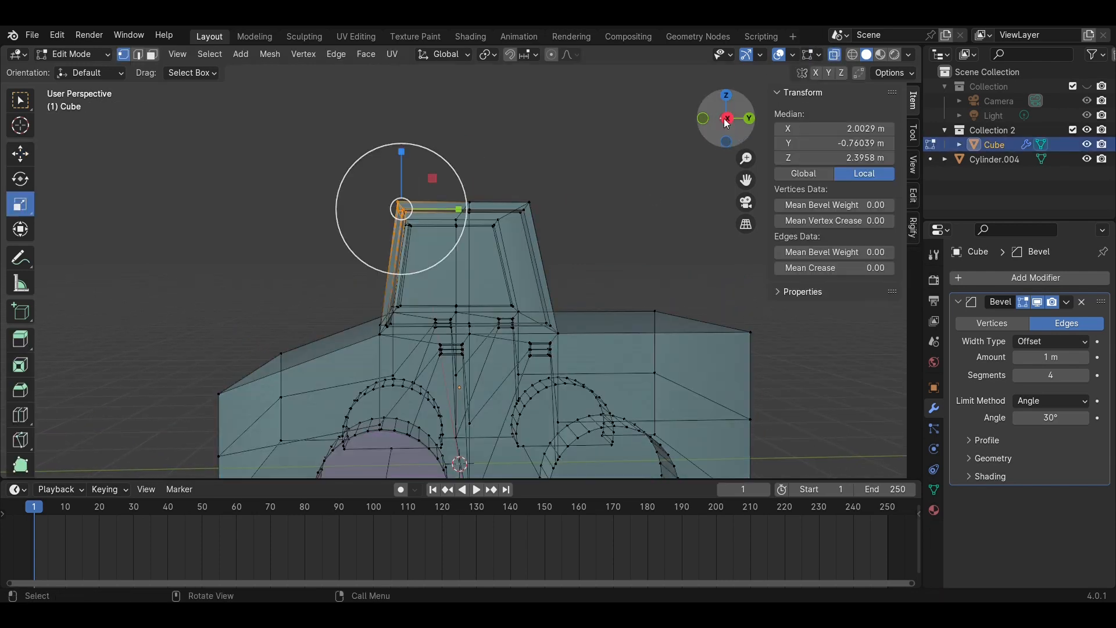
{"action": "key", "text": "ctrl+KP_3"}
{"action": "mouse_move", "coordinate": [566, 237]}
{"action": "left_mouse_down"}
{"action": "mouse_move", "coordinate": [472, 194]}
{"action": "mouse_move", "coordinate": [563, 252]}
{"action": "left_mouse_up"}
{"action": "key", "text": "ctrl+z"}
{"action": "left_click", "coordinate": [20, 100]}
{"action": "left_click", "coordinate": [494, 207]}
{"action": "scroll", "coordinate": [571, 246], "scroll_direction": "up", "scroll_amount": 2}
Move the cabin's front upper corner vertices along Y toward the rear to slant the windshield, and deselect them
{"action": "left_click", "coordinate": [21, 154]}
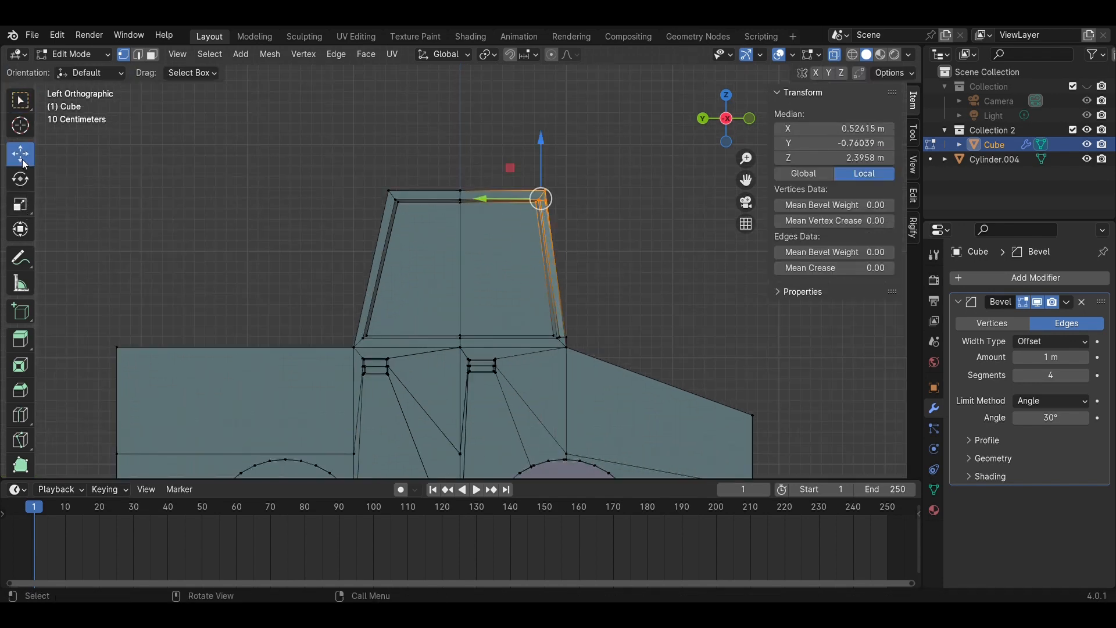
{"action": "left_click_drag", "start_coordinate": [502, 198], "coordinate": [480, 198]}
{"action": "left_click", "coordinate": [591, 222]}
{"action": "middle_click_drag", "start_coordinate": [622, 237], "coordinate": [531, 256]}
{"action": "scroll", "coordinate": [530, 256], "scroll_direction": "down", "scroll_amount": 2}
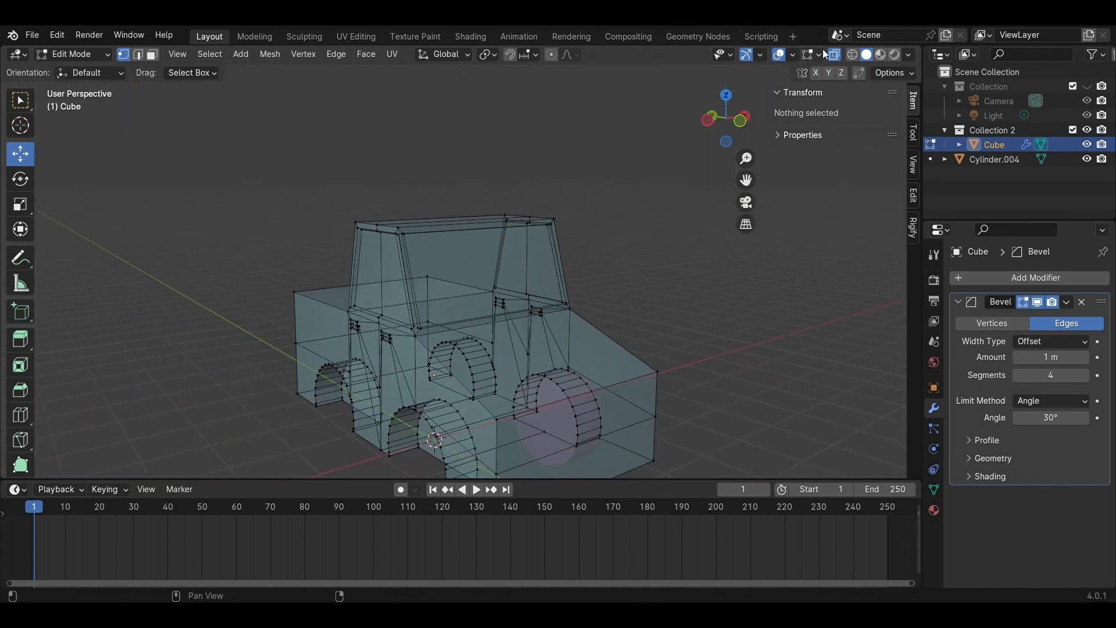
Turn off X-ray and switch to face selection for the door handles on the car's side
{"action": "left_click", "coordinate": [834, 56]}
{"action": "middle_click_drag", "start_coordinate": [687, 273], "coordinate": [465, 238]}
{"action": "scroll", "coordinate": [573, 373], "scroll_direction": "up", "scroll_amount": 5}
{"action": "middle_click_drag", "start_coordinate": [573, 378], "coordinate": [607, 284]}
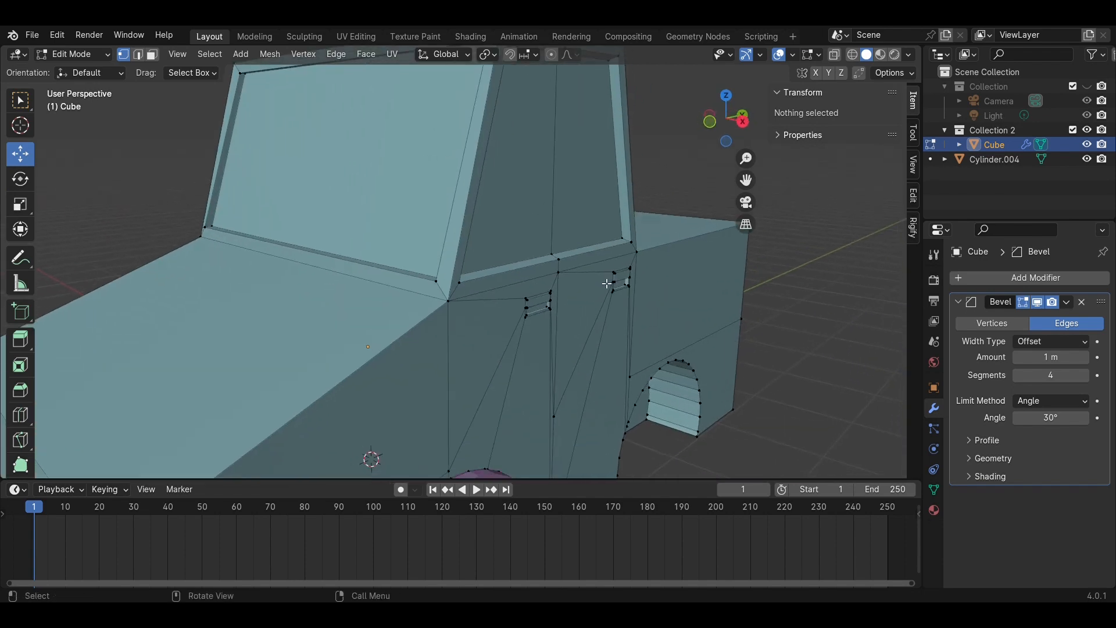
{"action": "scroll", "coordinate": [607, 284], "scroll_direction": "up", "scroll_amount": 4}
{"action": "middle_click_drag", "start_coordinate": [696, 331], "coordinate": [617, 320]}
{"action": "middle_click_drag", "start_coordinate": [616, 320], "coordinate": [584, 280], "text": "shift"}
{"action": "key", "text": "3"}
{"action": "scroll", "coordinate": [573, 323], "scroll_direction": "up", "scroll_amount": 2}
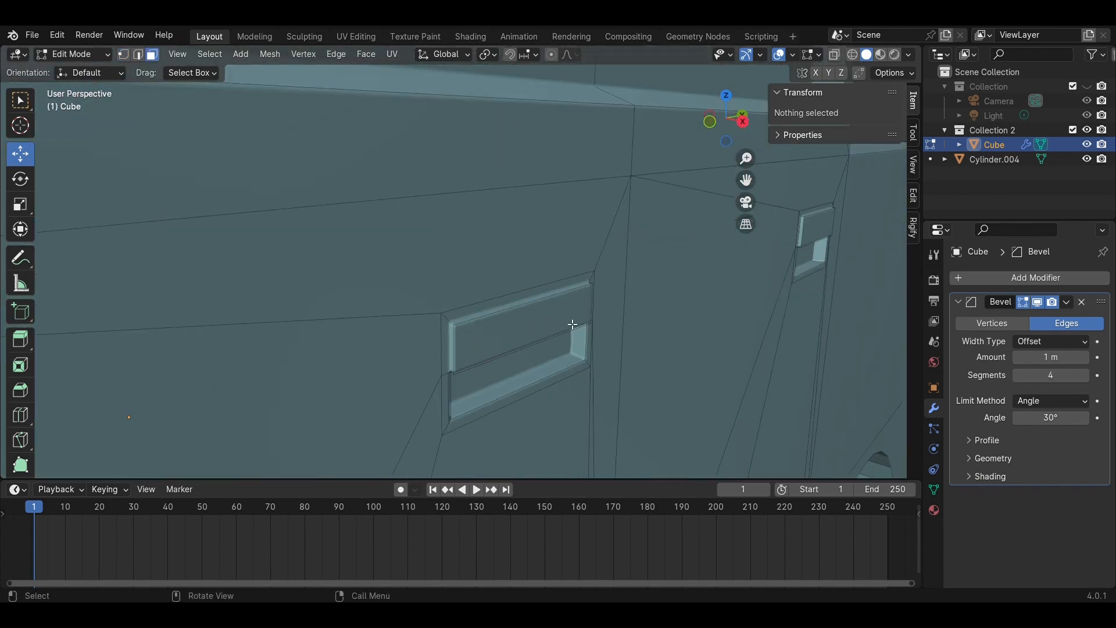
Select all the border faces around the front door's handle recess on this side of the car
{"action": "left_click", "coordinate": [498, 314]}
{"action": "left_click", "coordinate": [461, 412], "text": "shift"}
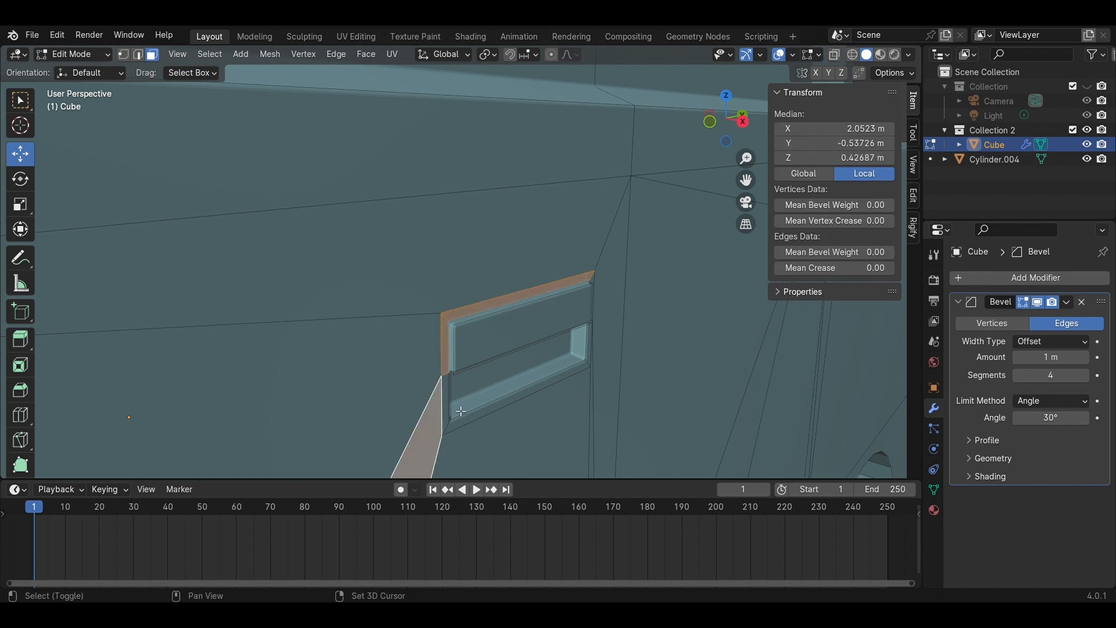
{"action": "left_click", "coordinate": [449, 411]}
{"action": "left_click", "coordinate": [488, 411], "text": "shift"}
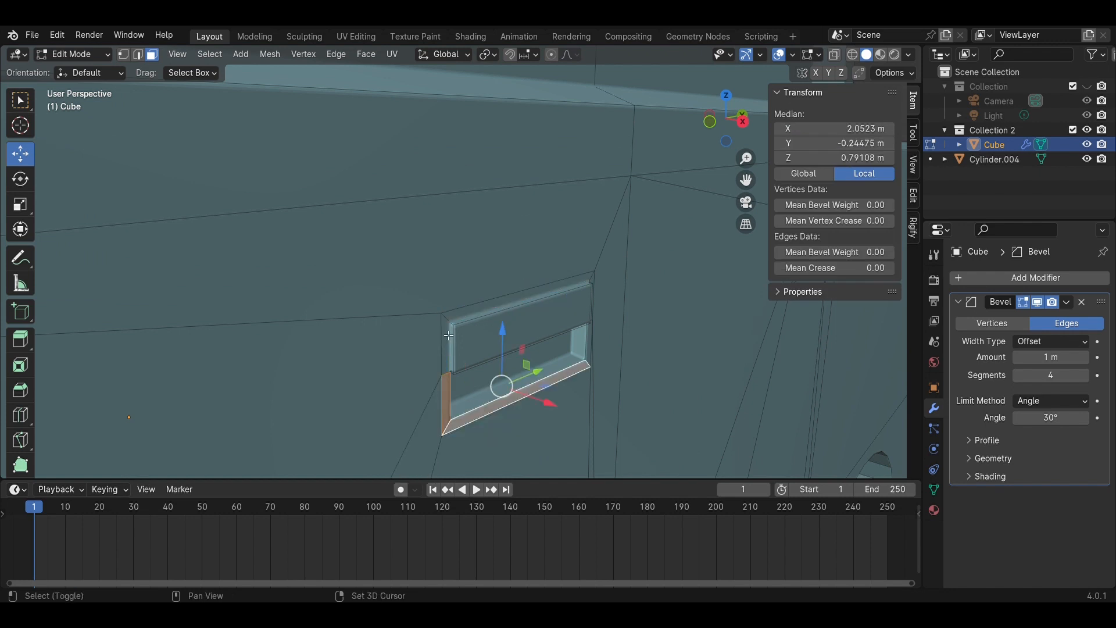
{"action": "left_click", "coordinate": [450, 335], "text": "shift"}
{"action": "left_click", "coordinate": [464, 319], "text": "shift"}
{"action": "middle_click_drag", "start_coordinate": [602, 360], "coordinate": [260, 317], "text": "shift"}
{"action": "left_click", "coordinate": [162, 274], "text": "shift"}
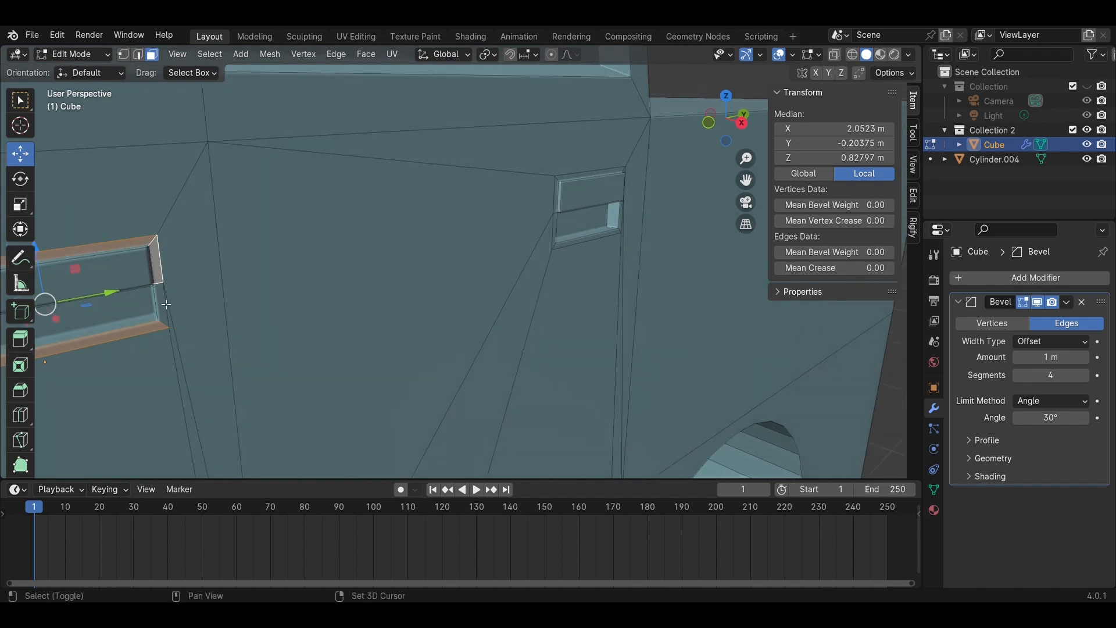
Add the border faces around the rear door's handle recess on the same side to the selection
{"action": "left_click", "coordinate": [557, 225], "text": "shift"}
{"action": "left_click", "coordinate": [558, 200], "text": "shift"}
{"action": "left_click", "coordinate": [581, 176], "text": "shift"}
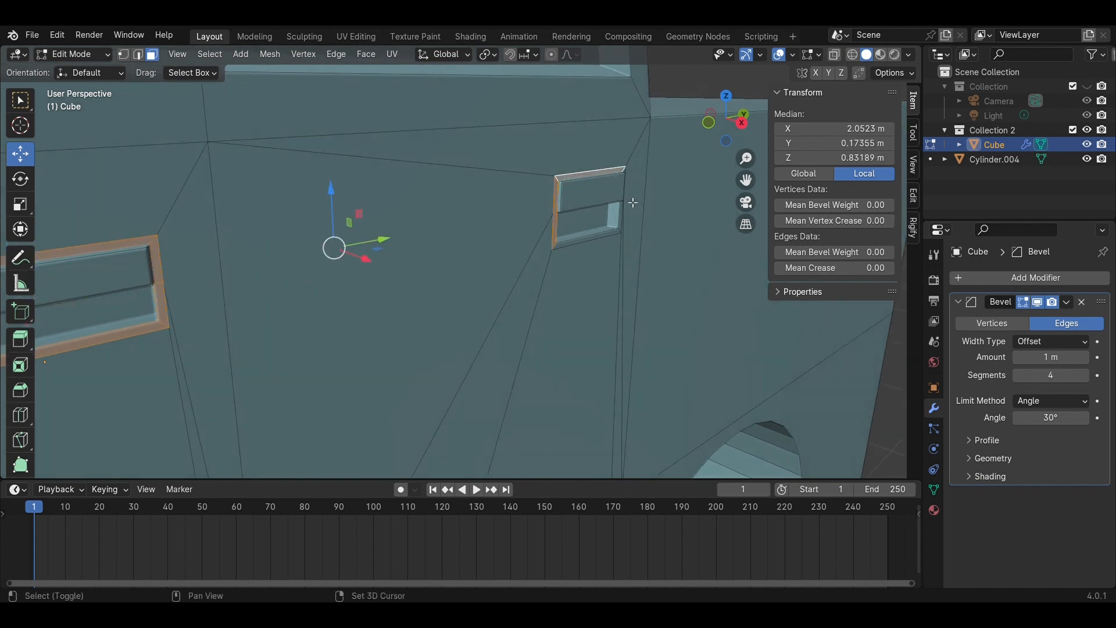
{"action": "middle_click_drag", "start_coordinate": [634, 202], "coordinate": [566, 229]}
{"action": "left_click", "coordinate": [564, 226], "text": "shift"}
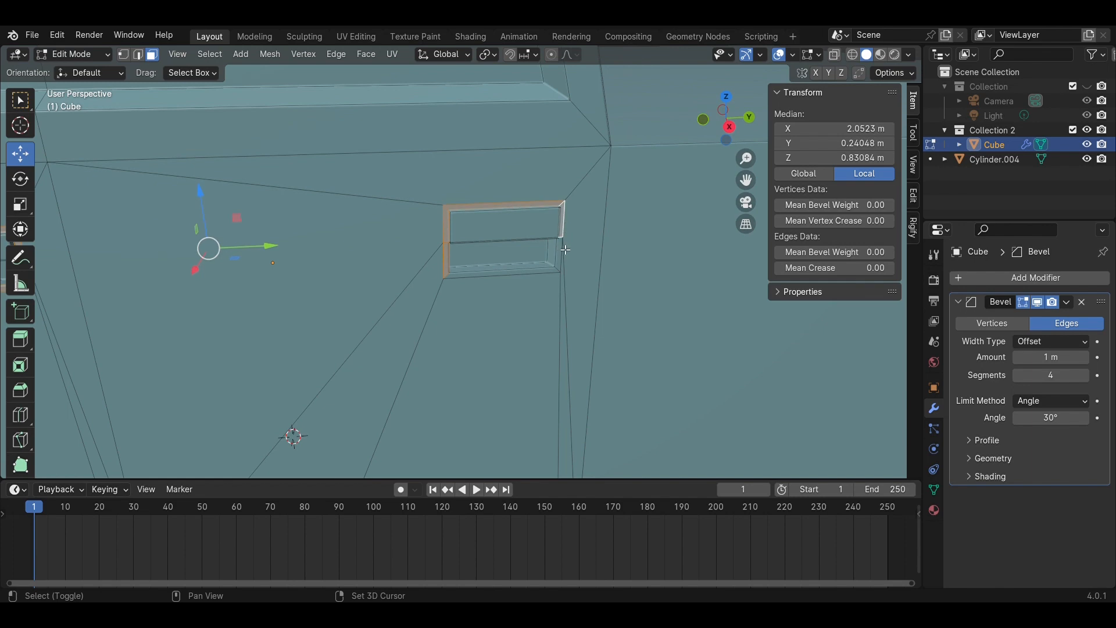
{"action": "left_click", "coordinate": [561, 252], "text": "shift"}
{"action": "left_click", "coordinate": [527, 275], "text": "shift"}
Extrude the selected handle borders slightly outward from the doors and deselect them
{"action": "scroll", "coordinate": [431, 323], "scroll_direction": "down", "scroll_amount": 4}
{"action": "middle_click_drag", "start_coordinate": [458, 341], "coordinate": [544, 336]}
{"action": "key", "text": "e"}
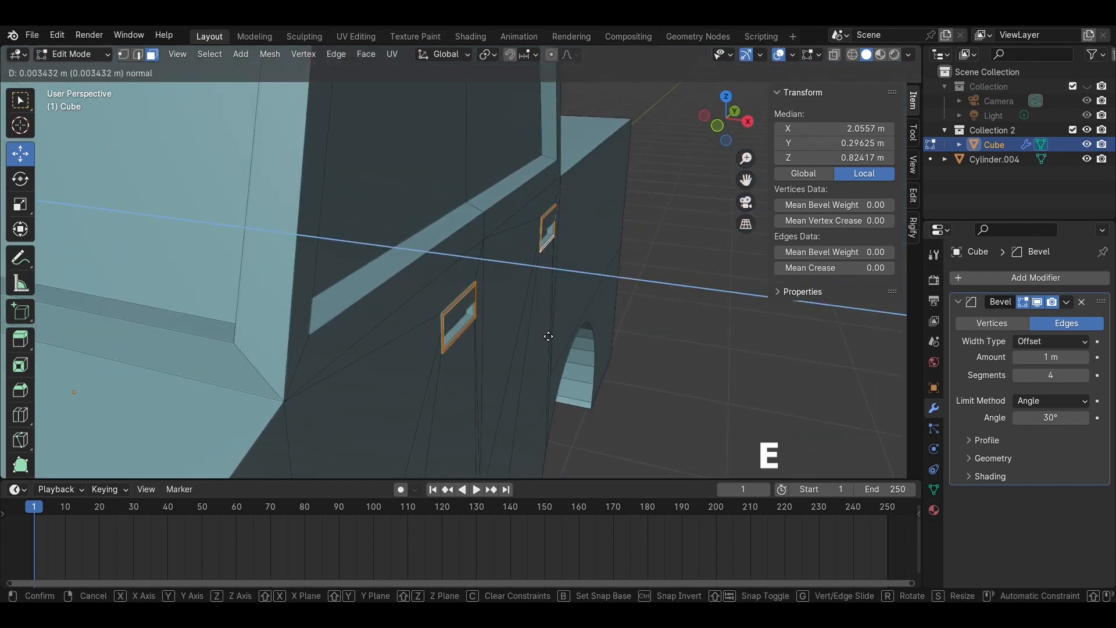
{"action": "left_click", "coordinate": [550, 333]}
{"action": "left_click", "coordinate": [743, 371]}
On the opposite side of the car, select the border faces around the front door's handle recess
{"action": "middle_click_drag", "start_coordinate": [743, 371], "coordinate": [496, 328]}
{"action": "scroll", "coordinate": [496, 328], "scroll_direction": "up", "scroll_amount": 2}
{"action": "middle_click_drag", "start_coordinate": [619, 346], "coordinate": [559, 327]}
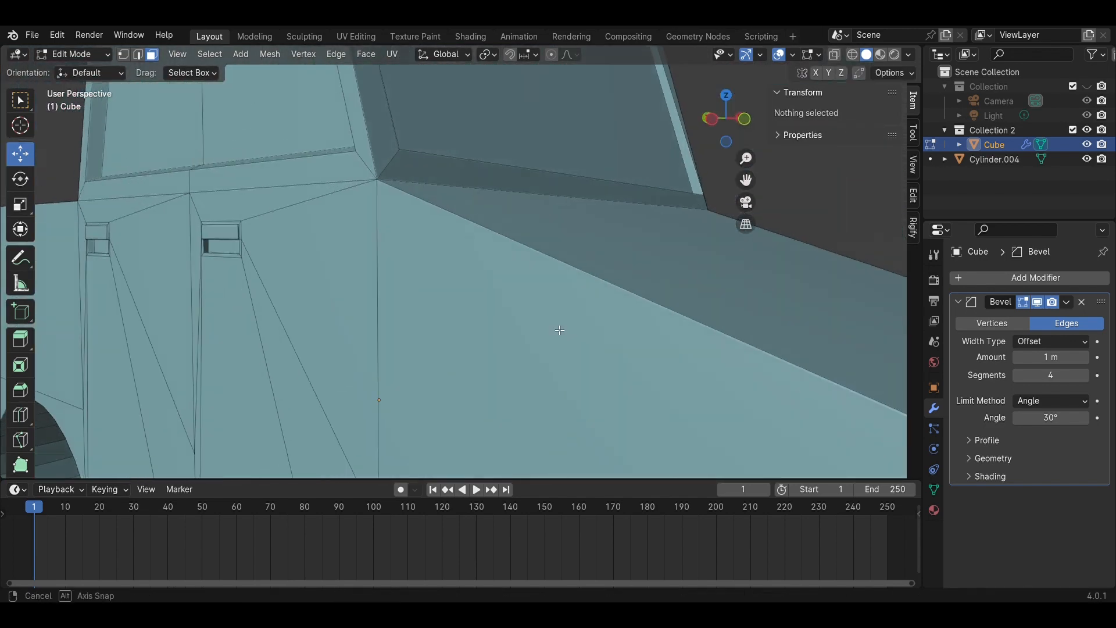
{"action": "middle_click_drag", "start_coordinate": [411, 281], "coordinate": [499, 300], "text": "shift"}
{"action": "scroll", "coordinate": [499, 299], "scroll_direction": "up", "scroll_amount": 1}
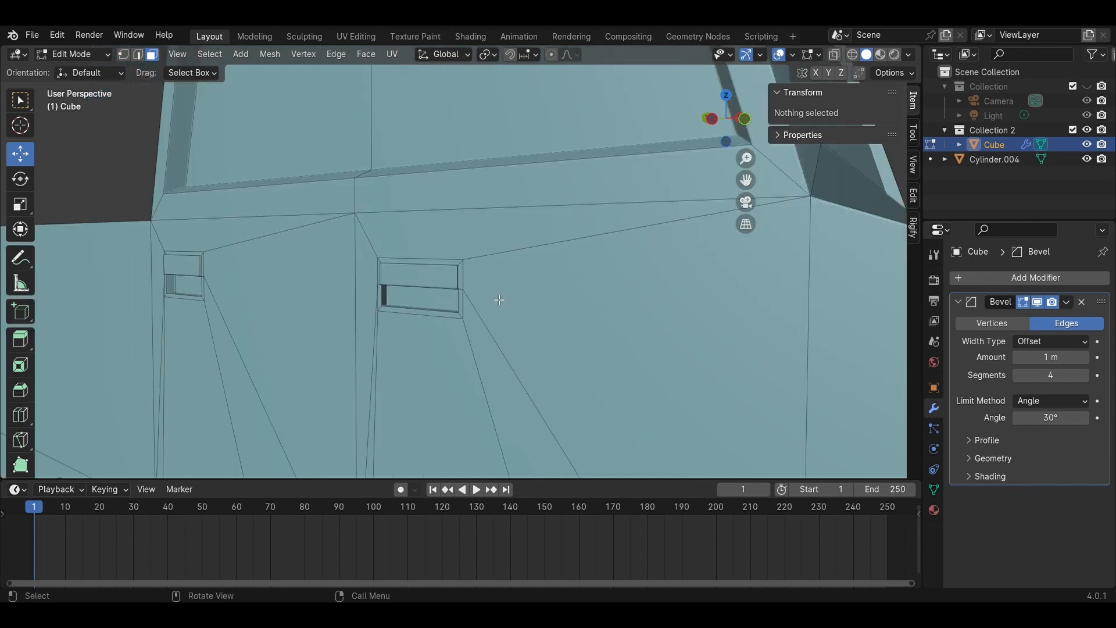
{"action": "left_click", "coordinate": [453, 264]}
{"action": "left_click", "coordinate": [438, 279], "text": "shift"}
{"action": "left_click", "coordinate": [395, 289], "text": "shift"}
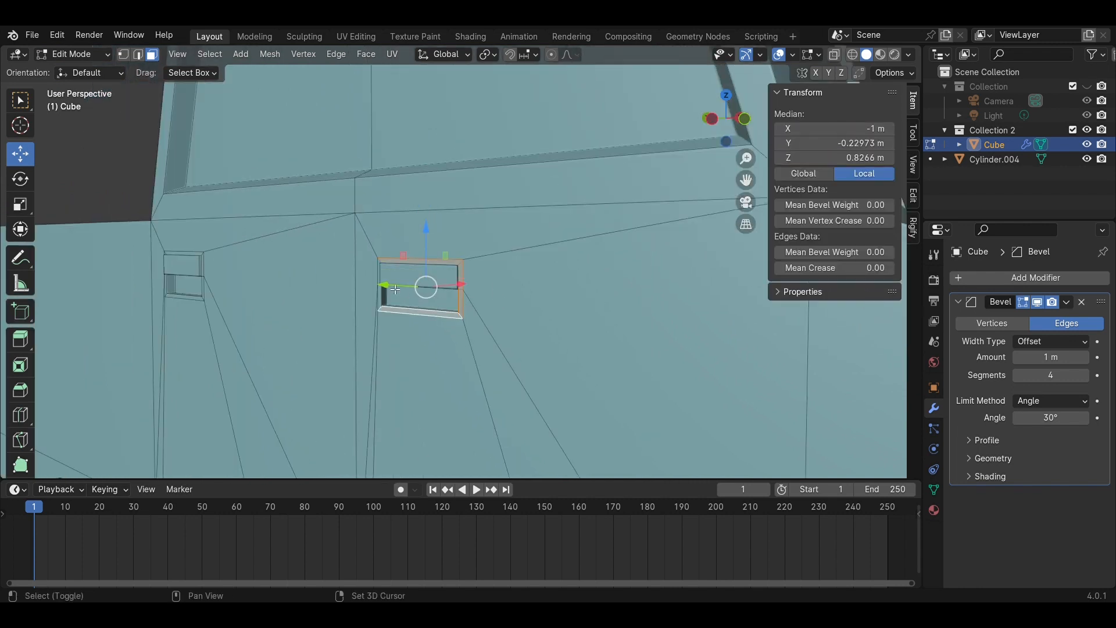
{"action": "left_click", "coordinate": [382, 279], "text": "shift"}
{"action": "left_click", "coordinate": [383, 302], "text": "shift"}
Add all the border faces around the opposite side's rear door handle recess to the selection
{"action": "middle_click_drag", "start_coordinate": [383, 302], "coordinate": [540, 328], "text": "shift"}
{"action": "scroll", "coordinate": [539, 327], "scroll_direction": "up", "scroll_amount": 2}
{"action": "middle_click_drag", "start_coordinate": [654, 367], "coordinate": [555, 293], "text": "shift"}
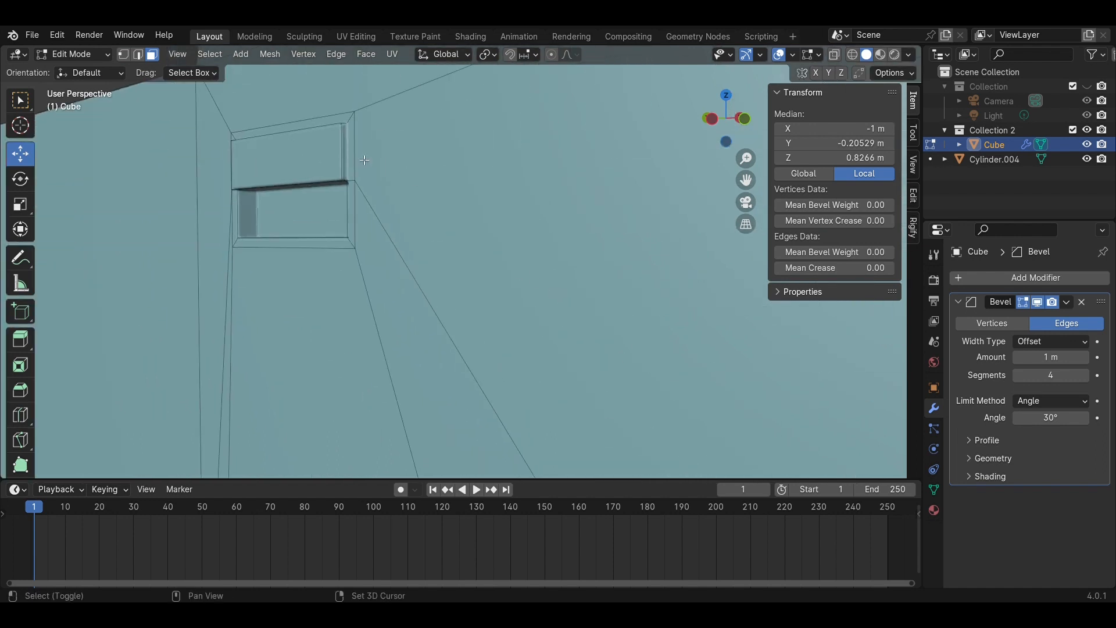
{"action": "left_click", "coordinate": [336, 125], "text": "shift"}
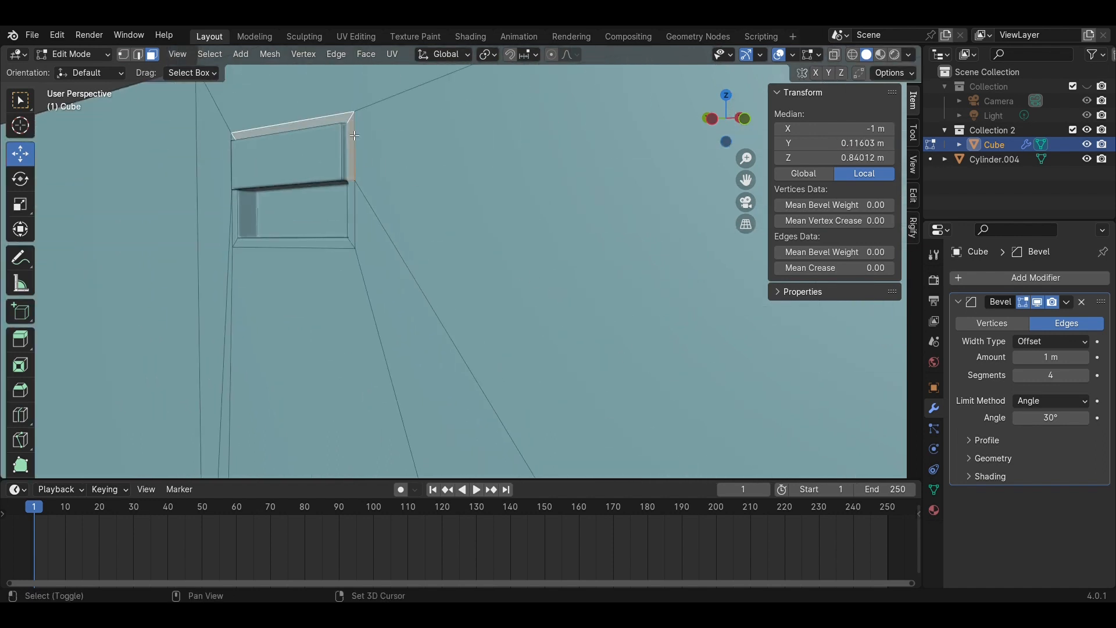
{"action": "left_click", "coordinate": [357, 219], "text": "shift"}
{"action": "left_click", "coordinate": [345, 249], "text": "shift"}
{"action": "left_click", "coordinate": [238, 214], "text": "shift"}
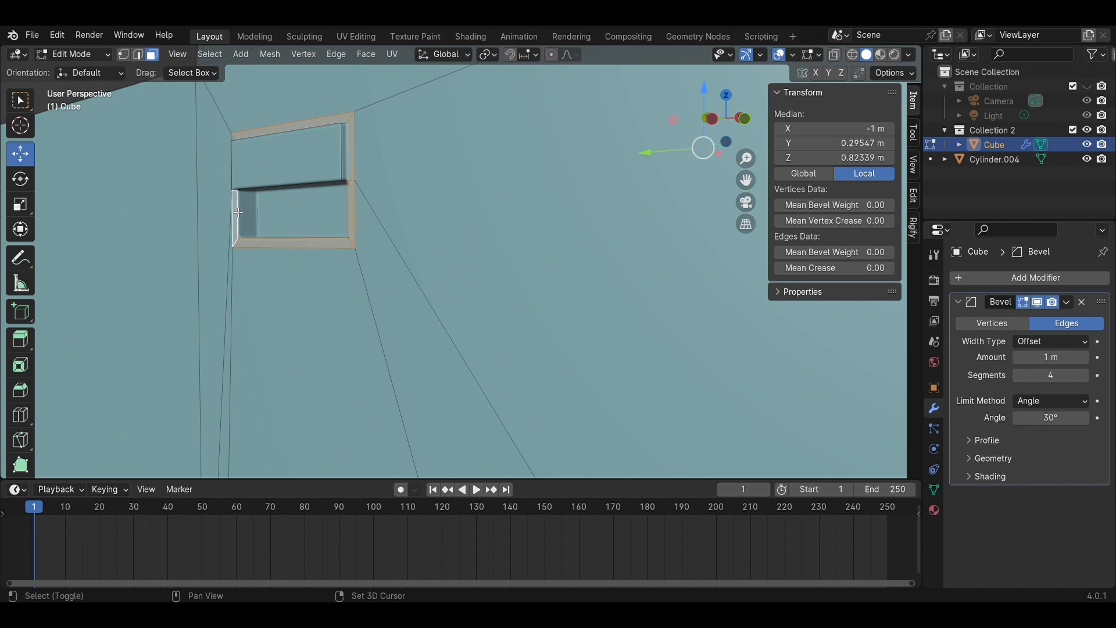
{"action": "middle_click_drag", "start_coordinate": [239, 214], "coordinate": [284, 230]}
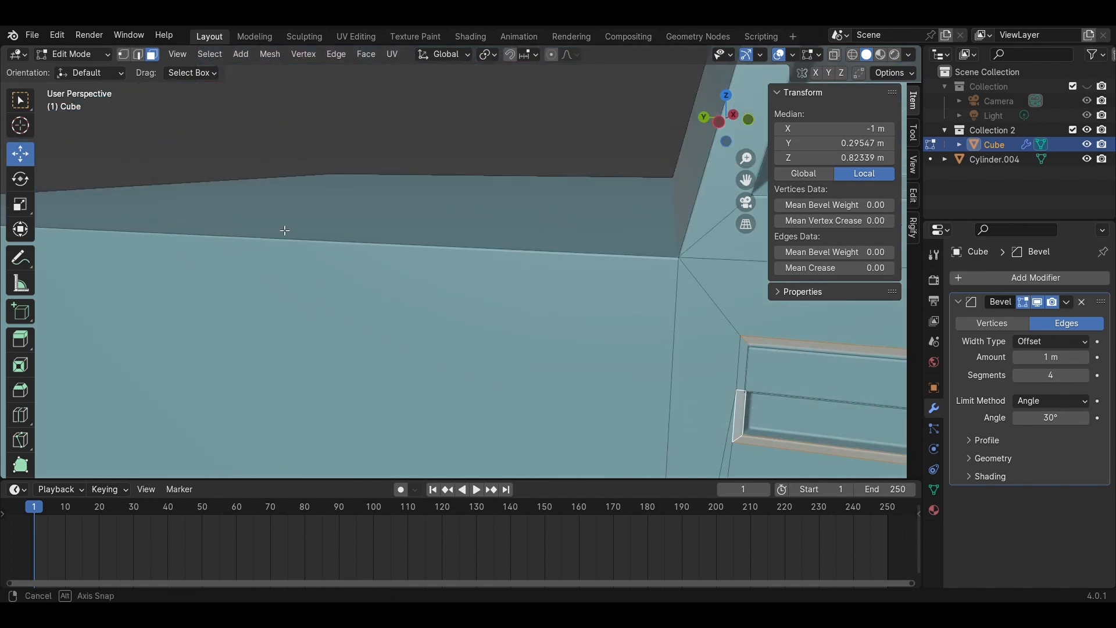
{"action": "left_click", "coordinate": [744, 364], "text": "shift"}
Extrude the opposite side's two handle borders outward by about 0.01 m and deselect them
{"action": "scroll", "coordinate": [749, 366], "scroll_direction": "down", "scroll_amount": 7}
{"action": "middle_click_drag", "start_coordinate": [762, 370], "coordinate": [609, 355]}
{"action": "scroll", "coordinate": [609, 355], "scroll_direction": "up", "scroll_amount": 2}
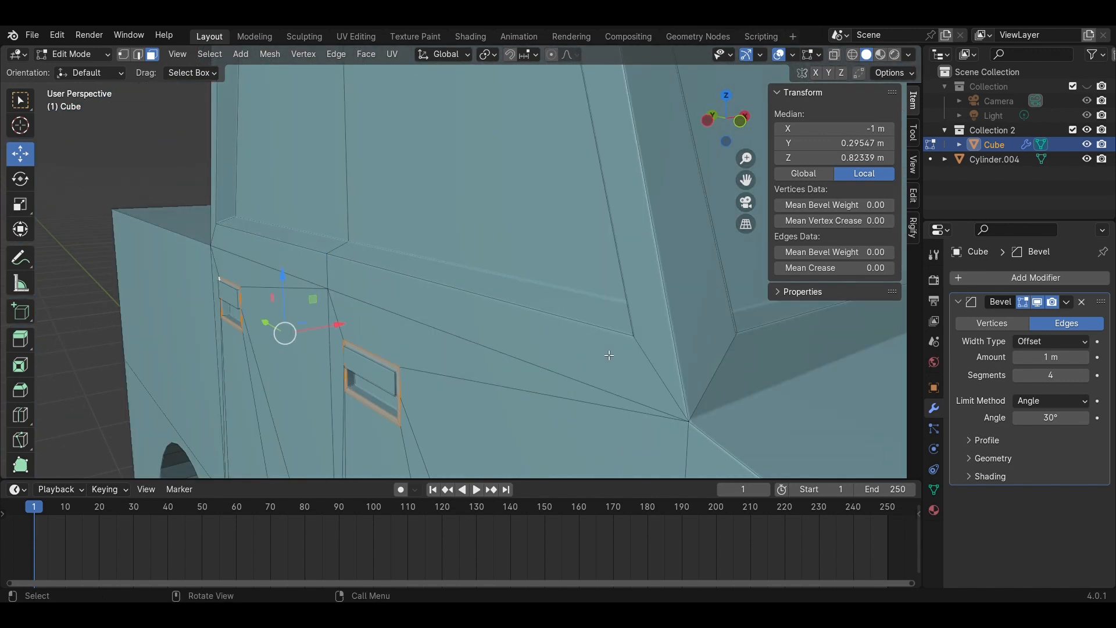
{"action": "key", "text": "e"}
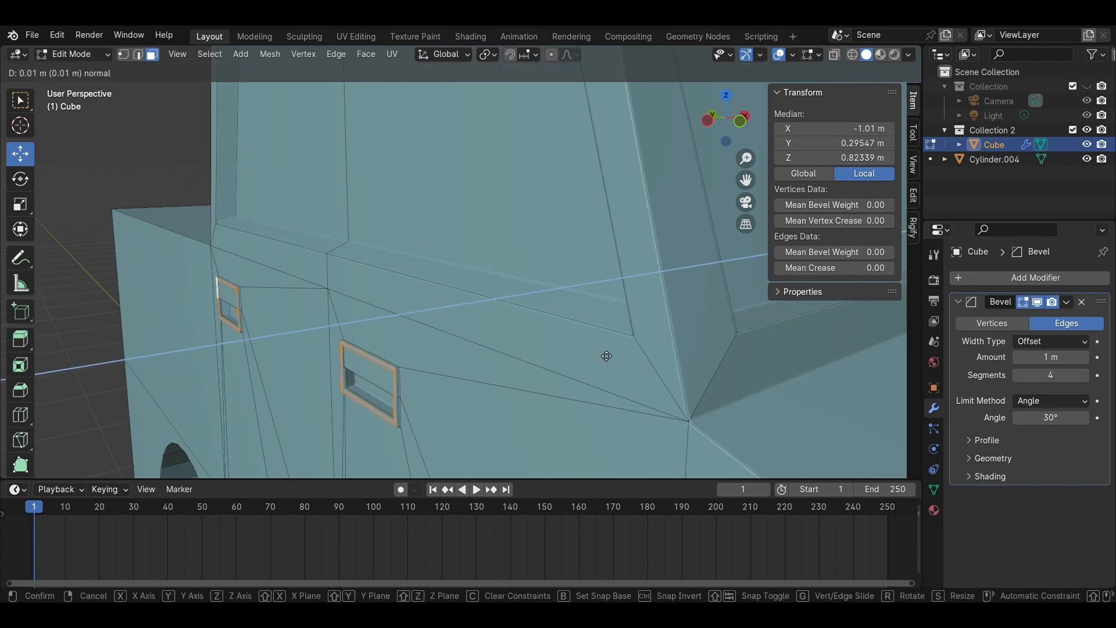
{"action": "left_click", "coordinate": [606, 356]}
{"action": "left_click", "coordinate": [59, 211]}
{"action": "scroll", "coordinate": [129, 216], "scroll_direction": "down", "scroll_amount": 7}
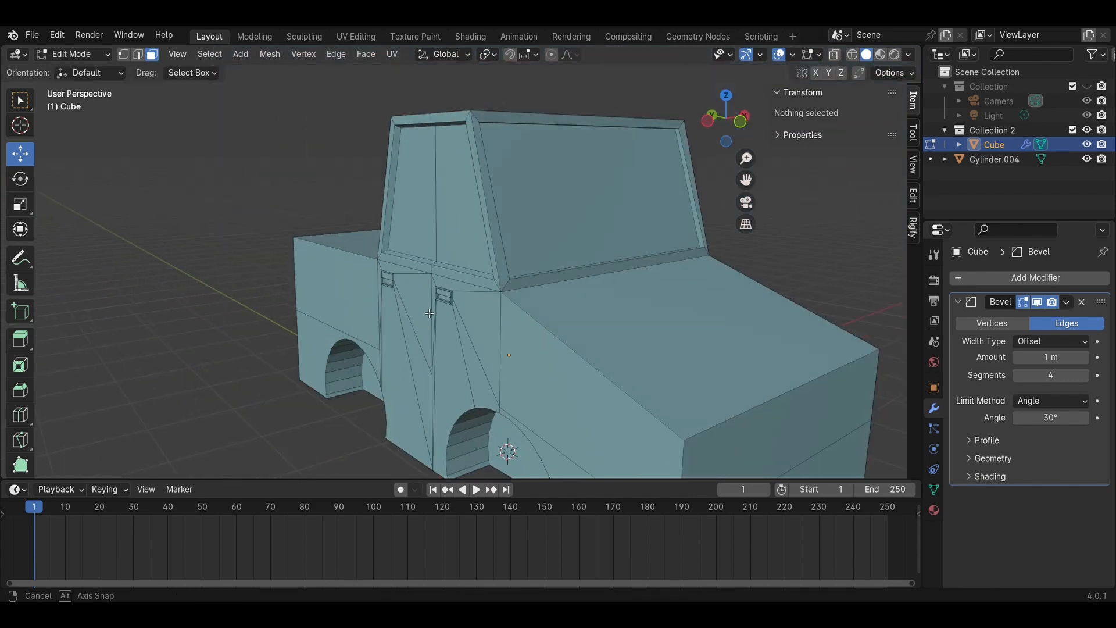
{"action": "middle_click_drag", "start_coordinate": [465, 330], "coordinate": [595, 299]}
{"action": "left_click_drag", "start_coordinate": [415, 215], "coordinate": [436, 274]}
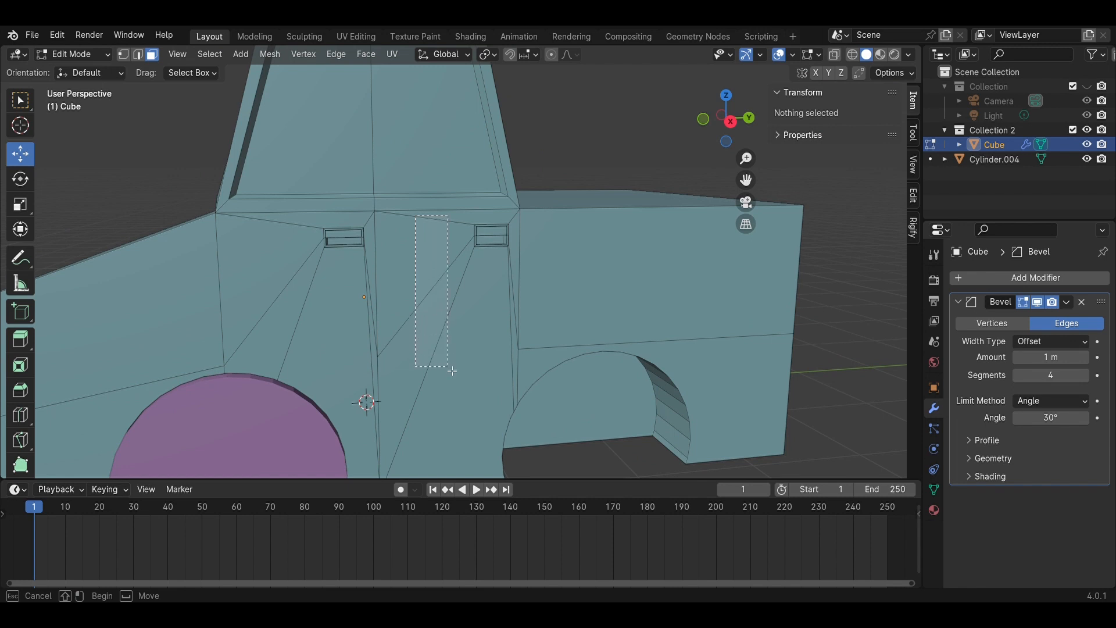
{"action": "left_click_drag", "start_coordinate": [452, 371], "coordinate": [515, 275]}
{"action": "left_click", "coordinate": [519, 247], "text": "shift"}
{"action": "left_click", "coordinate": [518, 335], "text": "shift"}
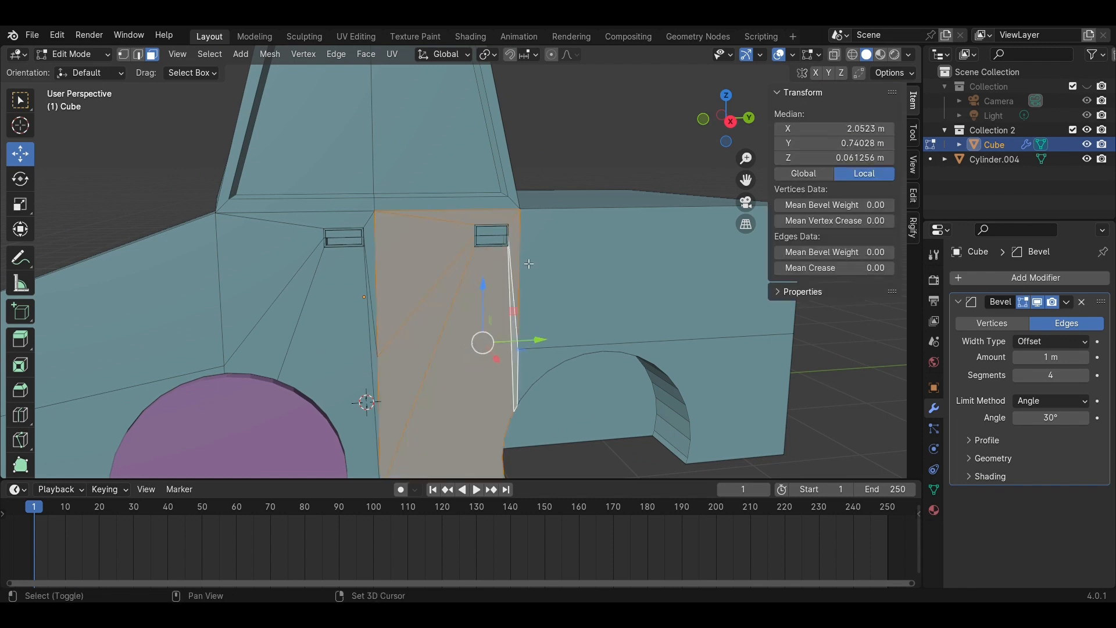
{"action": "middle_click_drag", "start_coordinate": [534, 212], "coordinate": [558, 295], "text": "shift"}
{"action": "scroll", "coordinate": [558, 296], "scroll_direction": "up", "scroll_amount": 3}
{"action": "left_click", "coordinate": [547, 302], "text": "shift"}
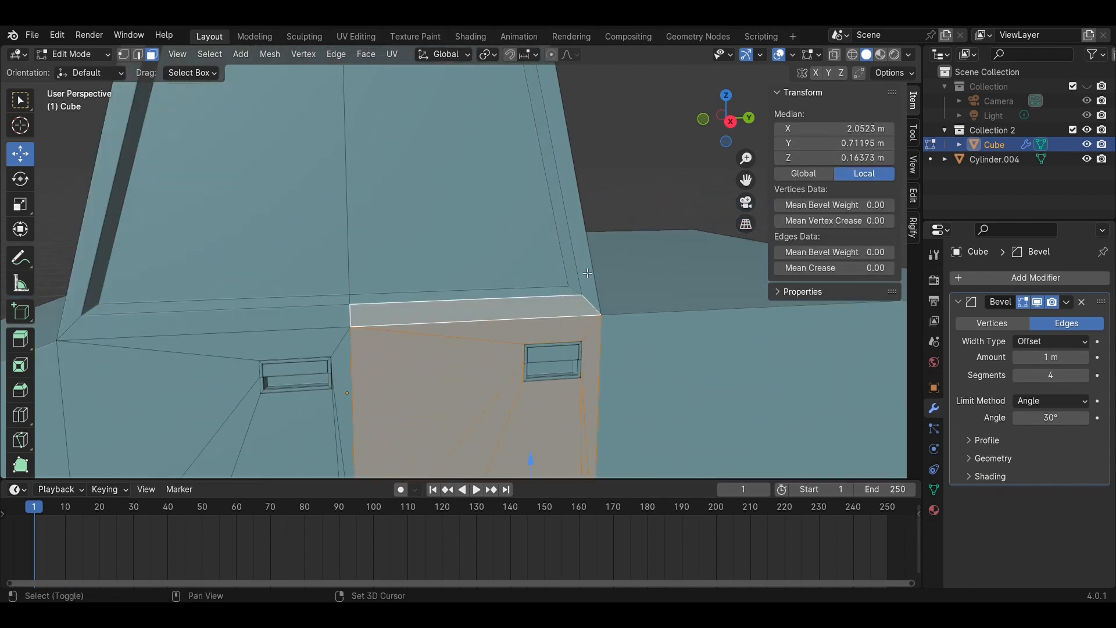
{"action": "scroll", "coordinate": [466, 163], "scroll_direction": "up", "scroll_amount": 5, "text": "shift"}
{"action": "left_click", "coordinate": [453, 152], "text": "shift"}
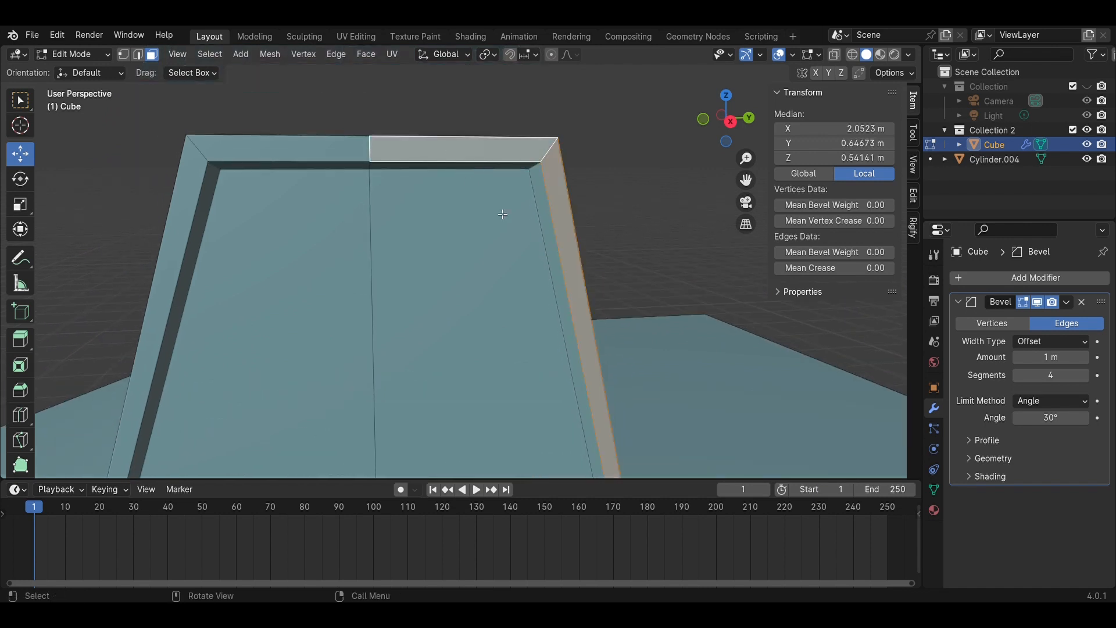
Add vertical loop cuts close behind and in front of the cabin's middle edge, sliding them about -0.925 and 0.918
{"action": "scroll", "coordinate": [523, 251], "scroll_direction": "down", "scroll_amount": 3}
{"action": "key", "text": "ctrl+r"}
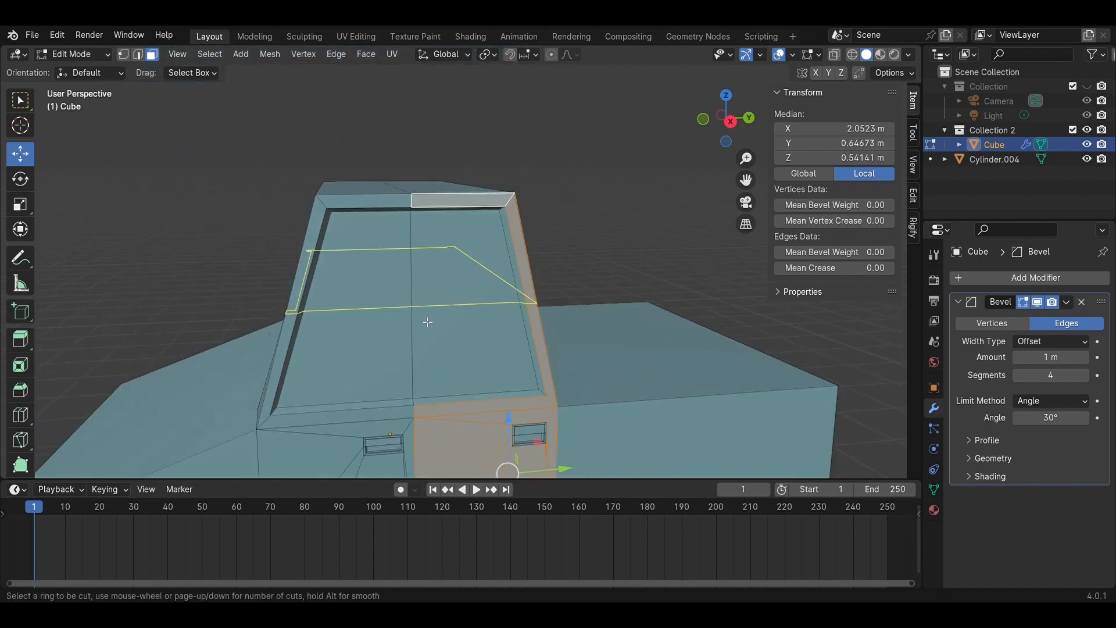
{"action": "left_click", "coordinate": [423, 398]}
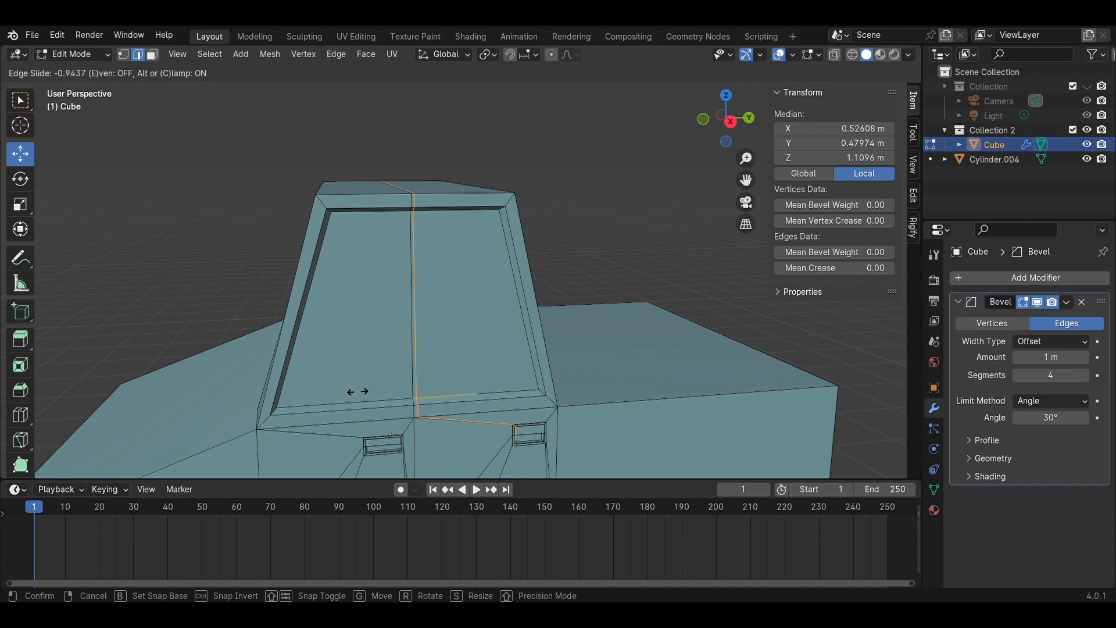
{"action": "left_click", "coordinate": [357, 391]}
{"action": "key", "text": "ctrl+r"}
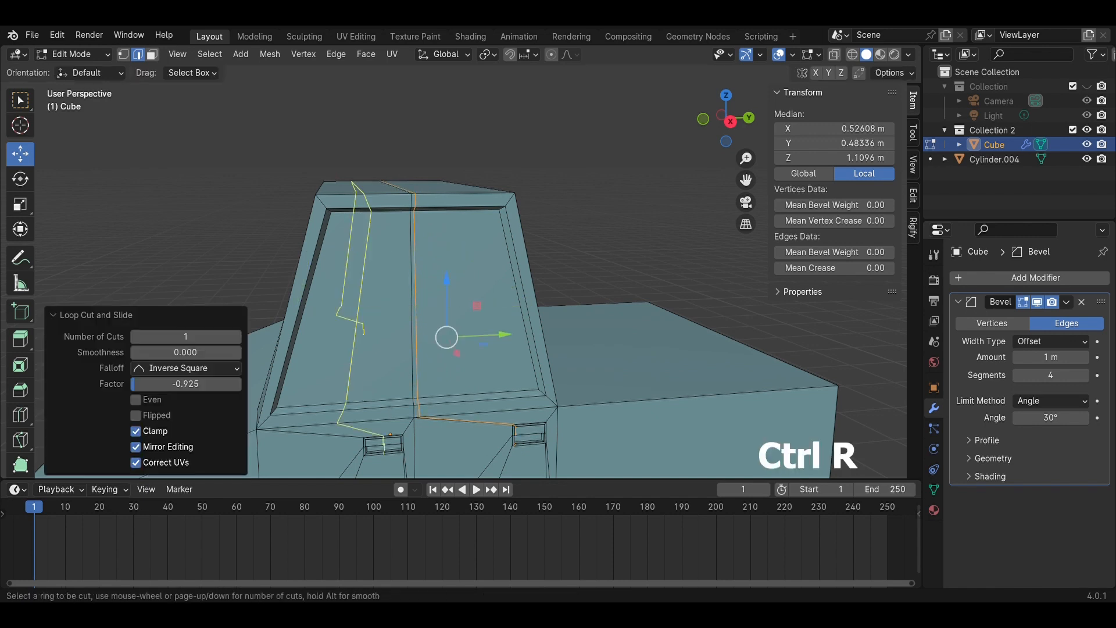
{"action": "left_click", "coordinate": [381, 400]}
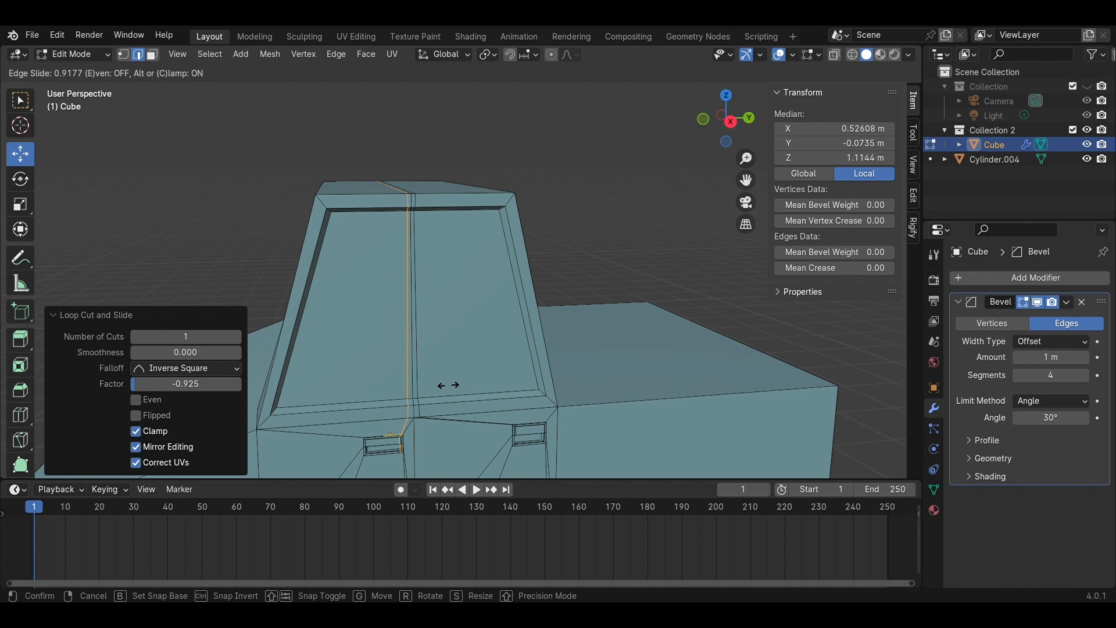
{"action": "left_click", "coordinate": [448, 385]}
{"action": "left_click", "coordinate": [599, 247]}
In face selection, select the rear side window's surround: the narrow middle pillar strip, the upper frame faces and the rear frame face
{"action": "middle_click_drag", "start_coordinate": [599, 247], "coordinate": [528, 347]}
{"action": "scroll", "coordinate": [472, 203], "scroll_direction": "up", "scroll_amount": 4}
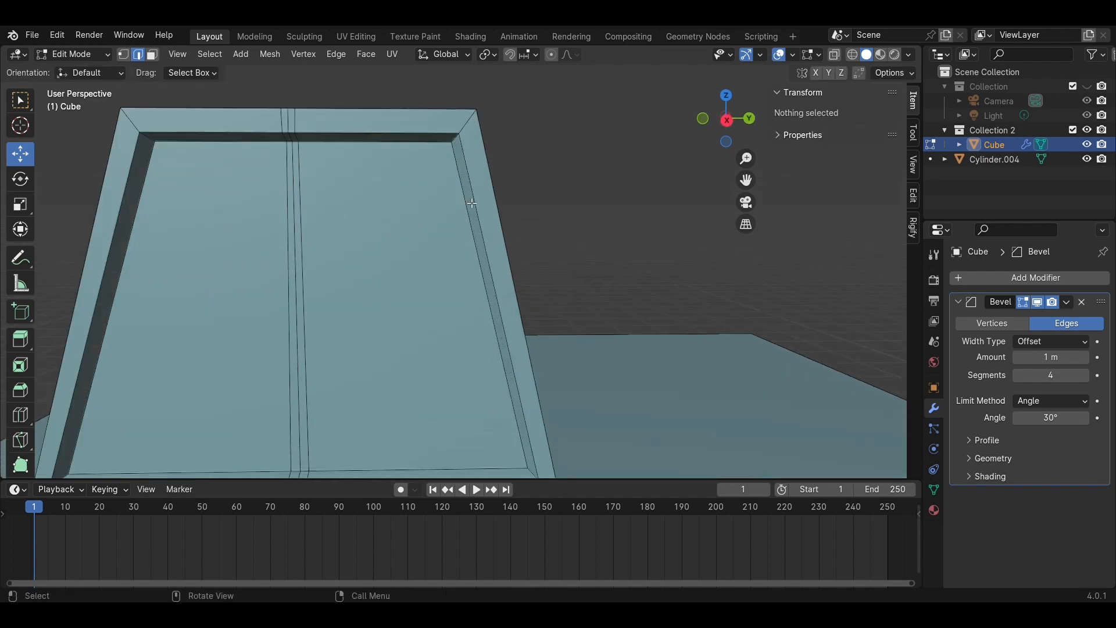
{"action": "left_click", "coordinate": [299, 154]}
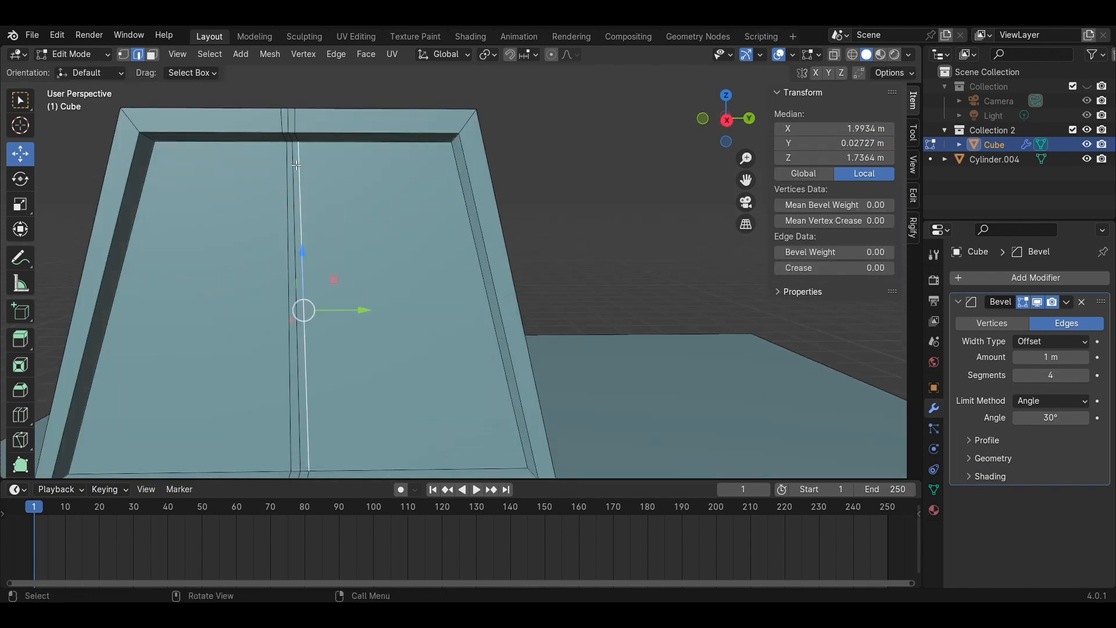
{"action": "key", "text": "3"}
{"action": "left_click", "coordinate": [298, 164]}
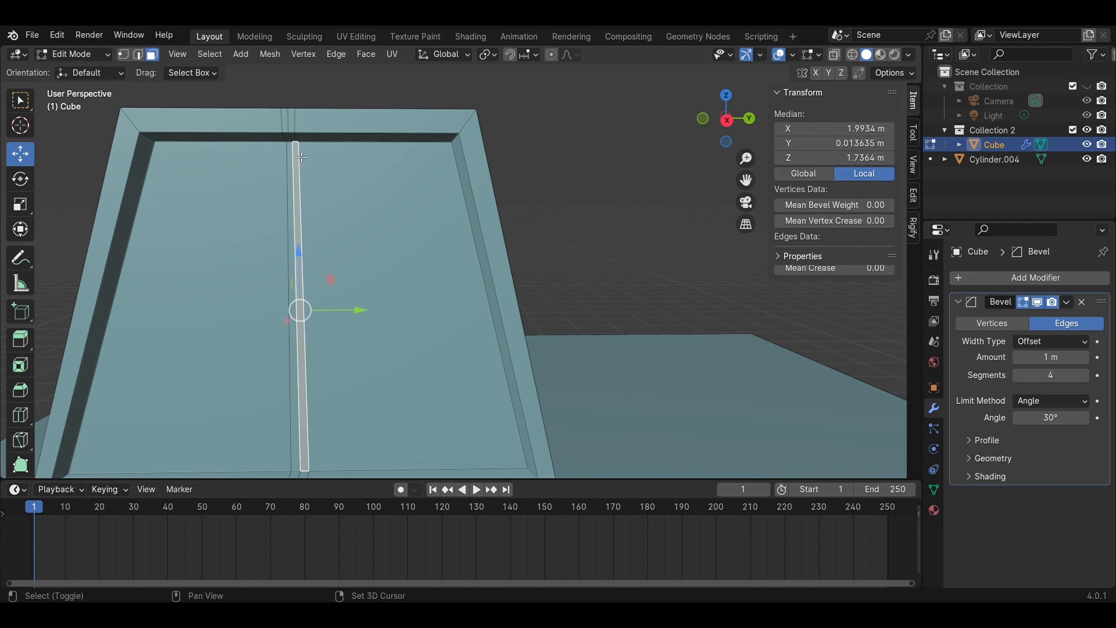
{"action": "left_click", "coordinate": [313, 128], "text": "shift"}
{"action": "left_click", "coordinate": [293, 124], "text": "shift"}
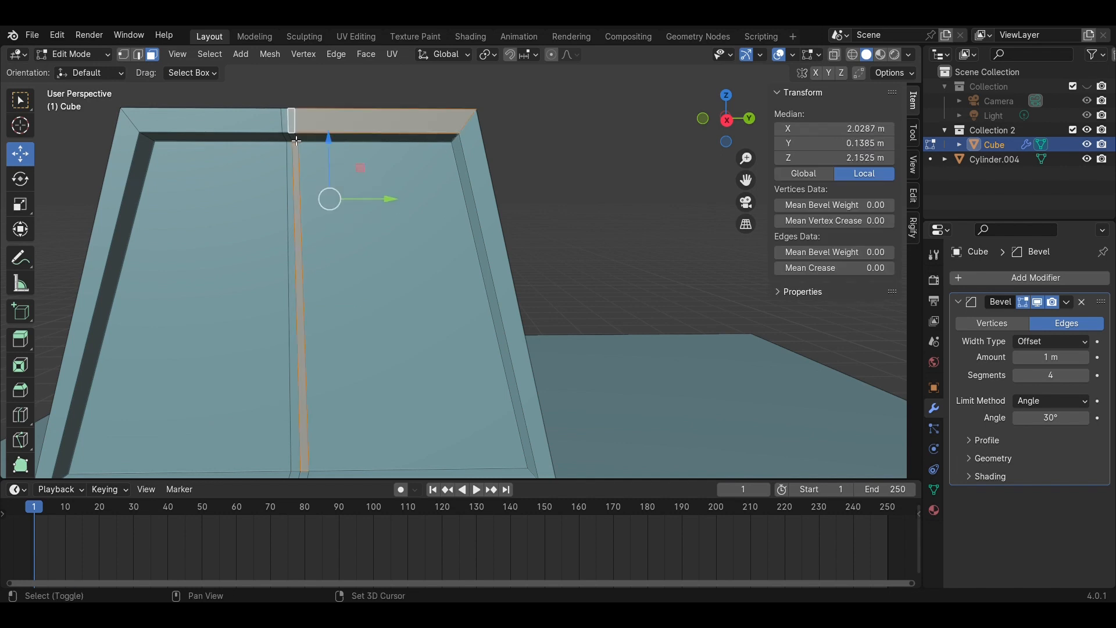
{"action": "left_click", "coordinate": [485, 165], "text": "shift"}
Add the rear door's panel faces and the frame faces below the rear side window to the selection
{"action": "scroll", "coordinate": [511, 272], "scroll_direction": "down", "scroll_amount": 6}
{"action": "middle_click_drag", "start_coordinate": [511, 271], "coordinate": [536, 189]}
{"action": "scroll", "coordinate": [536, 189], "scroll_direction": "up", "scroll_amount": 3}
{"action": "left_click", "coordinate": [521, 183], "text": "shift"}
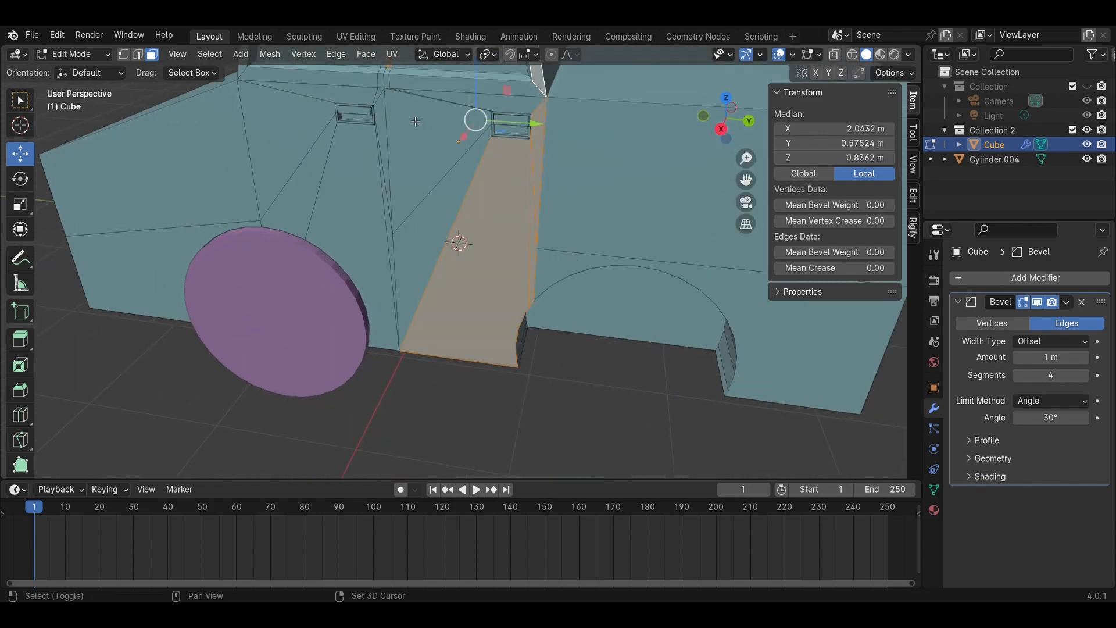
{"action": "key", "text": "b"}
{"action": "left_click_drag", "start_coordinate": [455, 216], "coordinate": [474, 249]}
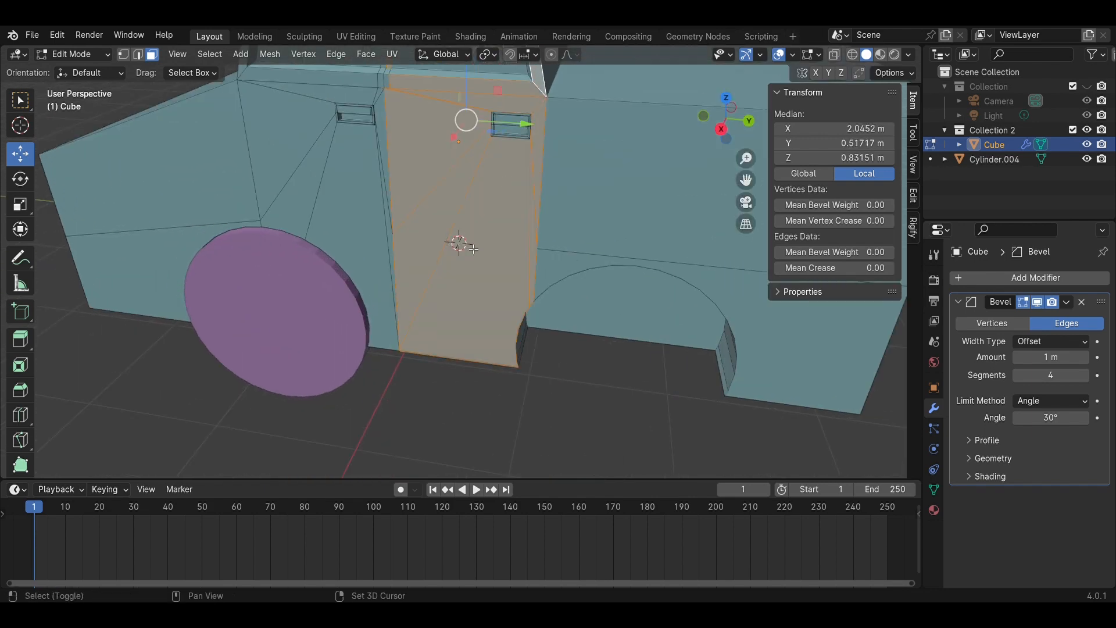
{"action": "left_click", "coordinate": [391, 76], "text": "shift"}
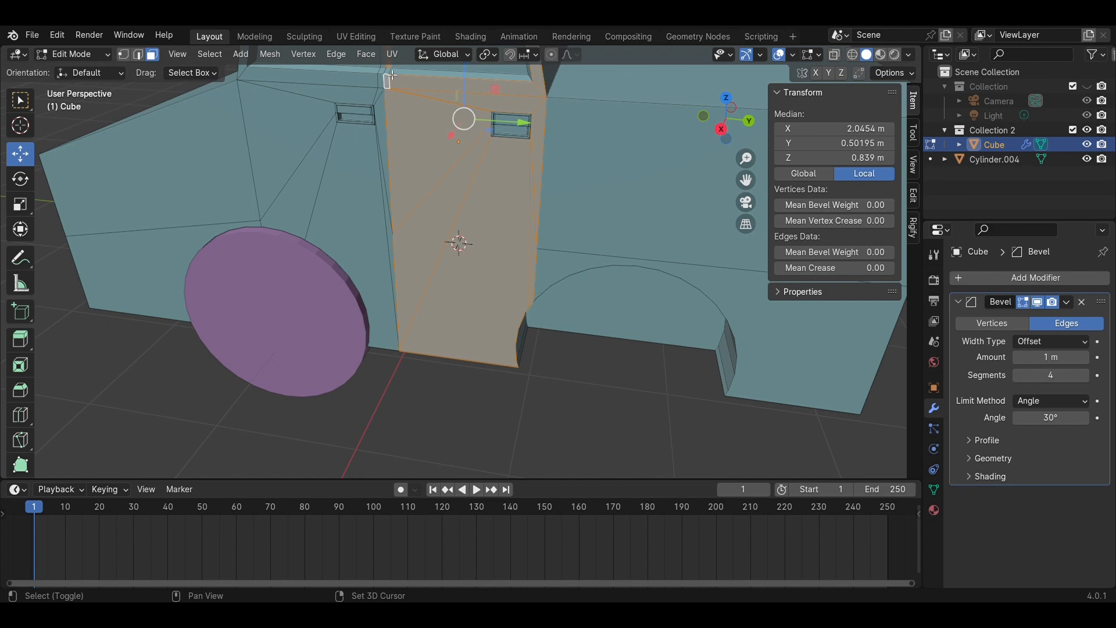
{"action": "middle_click_drag", "start_coordinate": [533, 137], "coordinate": [416, 134]}
{"action": "middle_click_drag", "start_coordinate": [386, 272], "coordinate": [367, 322]}
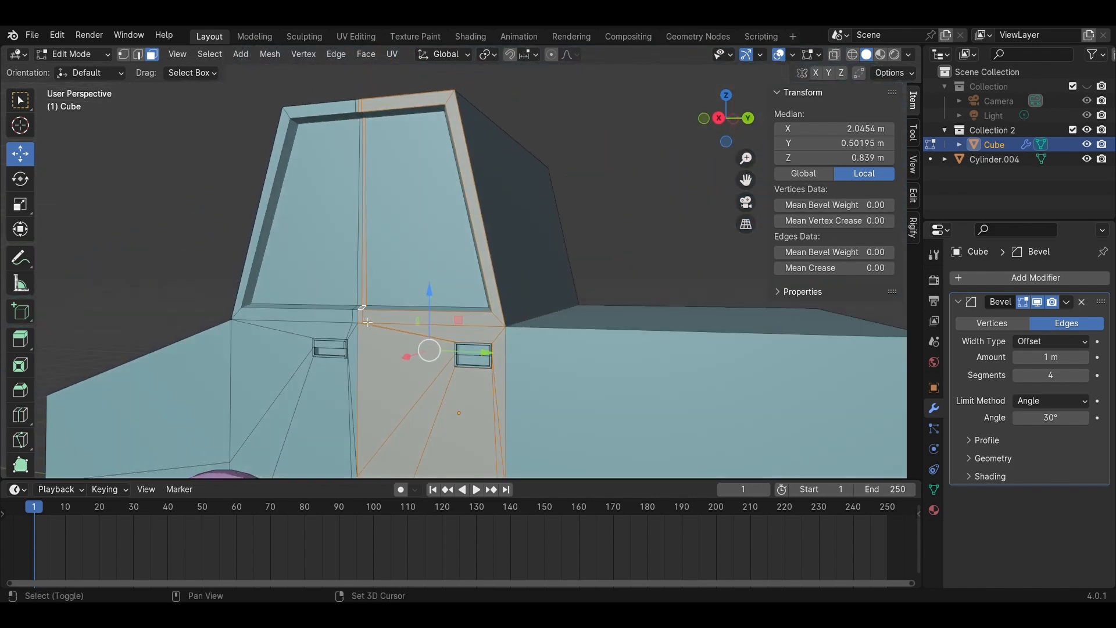
Extrude the selected rear door and its window surround slightly outward from the body, and deselect everything
{"action": "middle_click_drag", "start_coordinate": [498, 287], "coordinate": [481, 252]}
{"action": "key", "text": "g"}
{"action": "key", "text": "z"}
{"action": "key", "text": "e"}
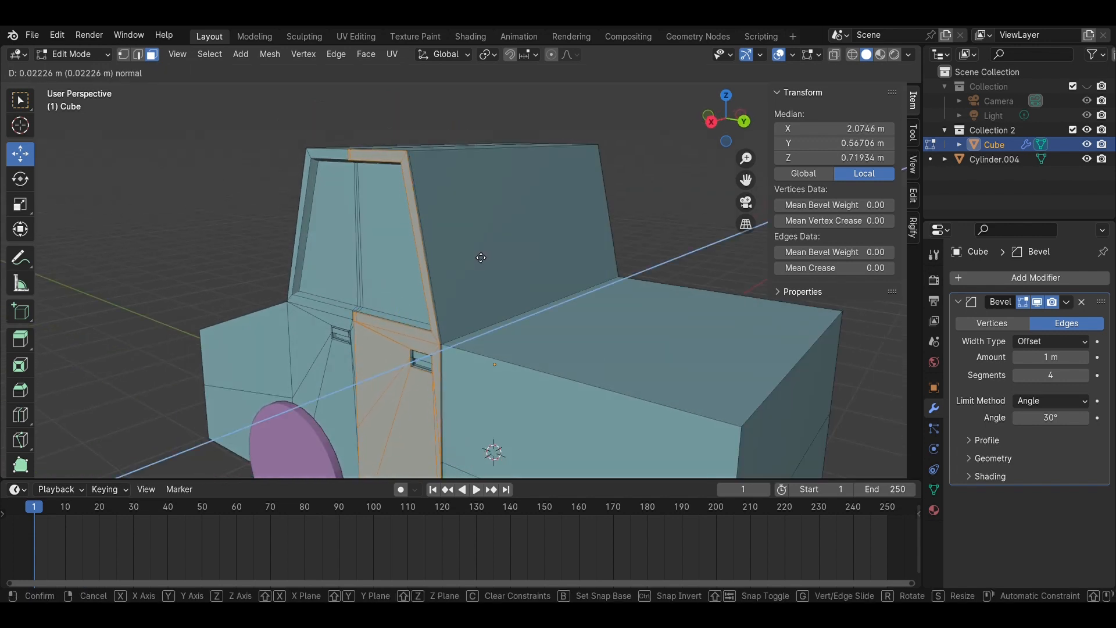
{"action": "left_click", "coordinate": [494, 244]}
{"action": "left_click", "coordinate": [675, 113]}
{"action": "middle_click_drag", "start_coordinate": [490, 169], "coordinate": [535, 164]}
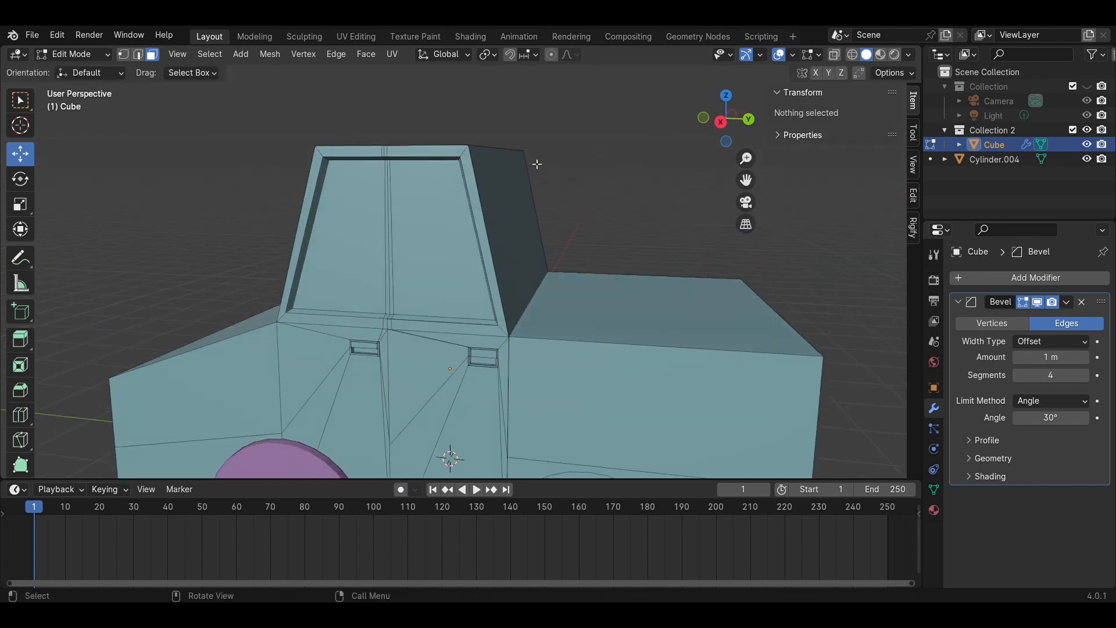
Extrude the narrow divider strip beside the rear side window outward by about 0.04 m and deselect it
{"action": "scroll", "coordinate": [357, 164], "scroll_direction": "up", "scroll_amount": 3}
{"action": "left_click", "coordinate": [325, 167]}
{"action": "middle_click_drag", "start_coordinate": [325, 167], "coordinate": [520, 240]}
{"action": "key", "text": "e"}
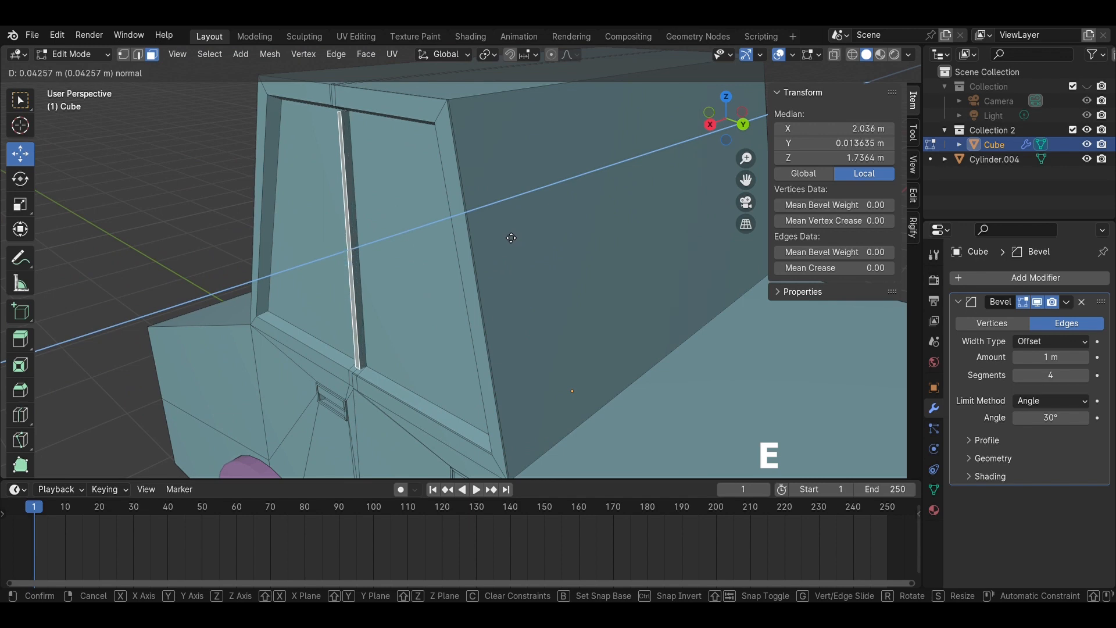
{"action": "left_click", "coordinate": [506, 236]}
{"action": "left_click", "coordinate": [179, 177]}
Select the rear divider strip's short top edge and move it up about 0.026 m into the upper frame
{"action": "middle_click_drag", "start_coordinate": [180, 177], "coordinate": [262, 157]}
{"action": "left_click", "coordinate": [729, 118]}
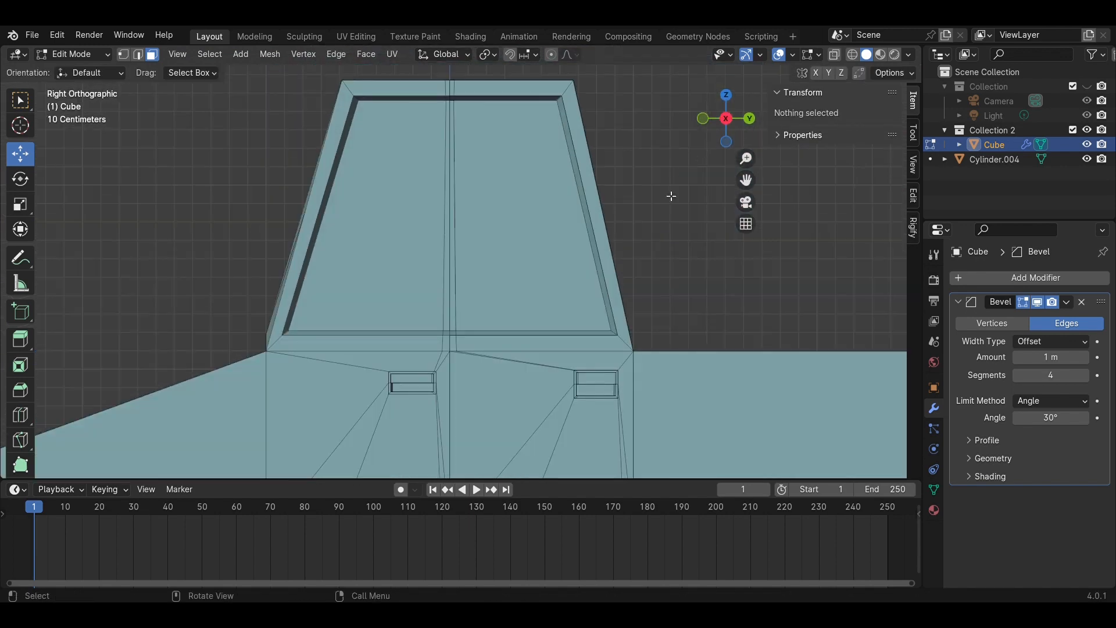
{"action": "scroll", "coordinate": [643, 209], "scroll_direction": "up", "scroll_amount": 2}
{"action": "middle_click_drag", "start_coordinate": [644, 209], "coordinate": [588, 224]}
{"action": "scroll", "coordinate": [588, 225], "scroll_direction": "up", "scroll_amount": 4}
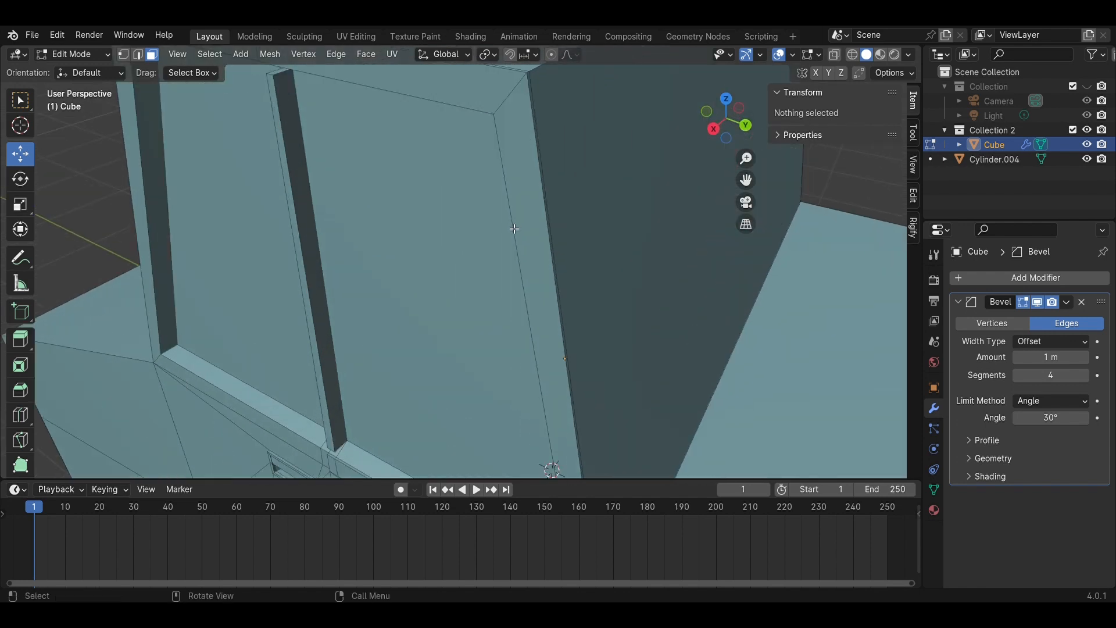
{"action": "left_click", "coordinate": [270, 74]}
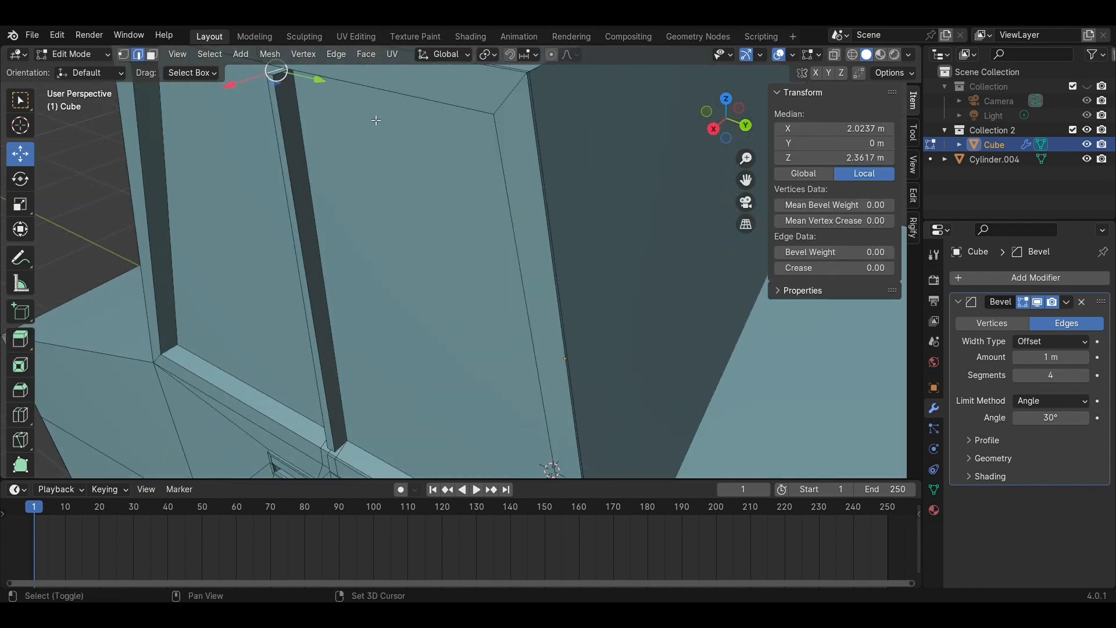
{"action": "middle_click_drag", "start_coordinate": [270, 75], "coordinate": [366, 174]}
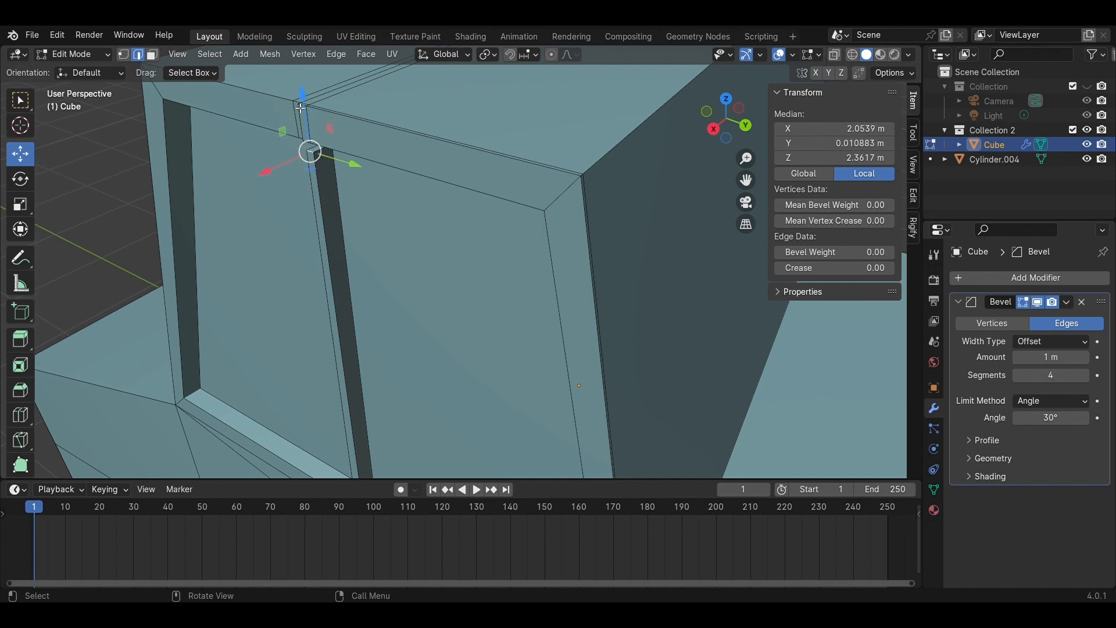
{"action": "left_click_drag", "start_coordinate": [304, 105], "coordinate": [304, 93]}
{"action": "middle_click_drag", "start_coordinate": [341, 152], "coordinate": [344, 123]}
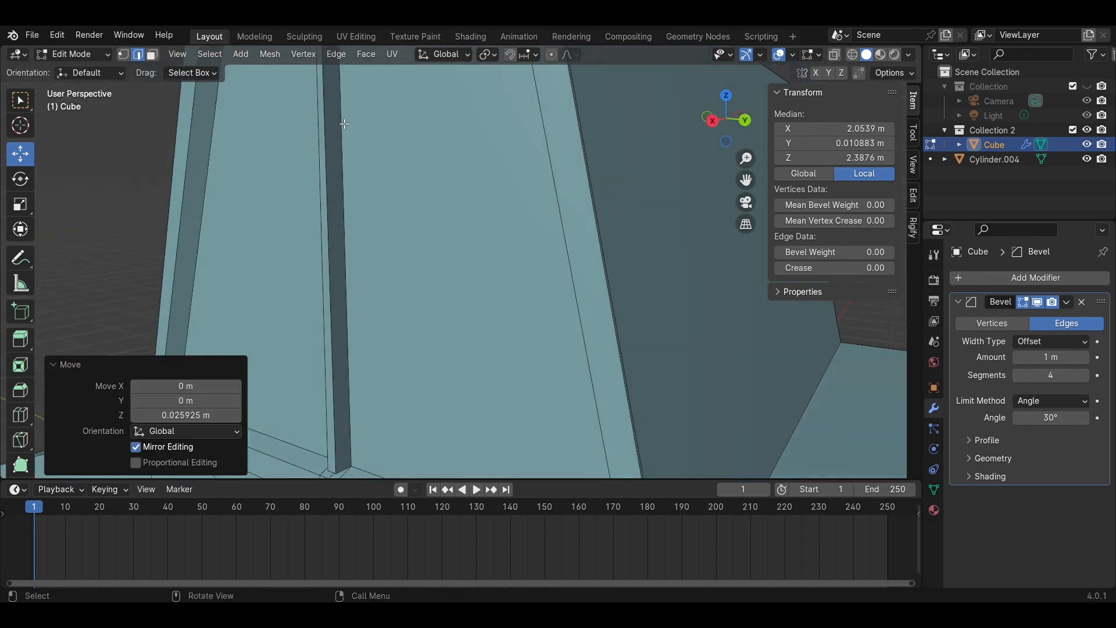
Move the rear divider strip's short bottom edge down about 0.035 m onto the lower frame and deselect it
{"action": "scroll", "coordinate": [344, 123], "scroll_direction": "down", "scroll_amount": 4}
{"action": "scroll", "coordinate": [382, 366], "scroll_direction": "up", "scroll_amount": 3}
{"action": "middle_click_drag", "start_coordinate": [440, 365], "coordinate": [487, 234], "text": "shift"}
{"action": "scroll", "coordinate": [465, 279], "scroll_direction": "up", "scroll_amount": 2}
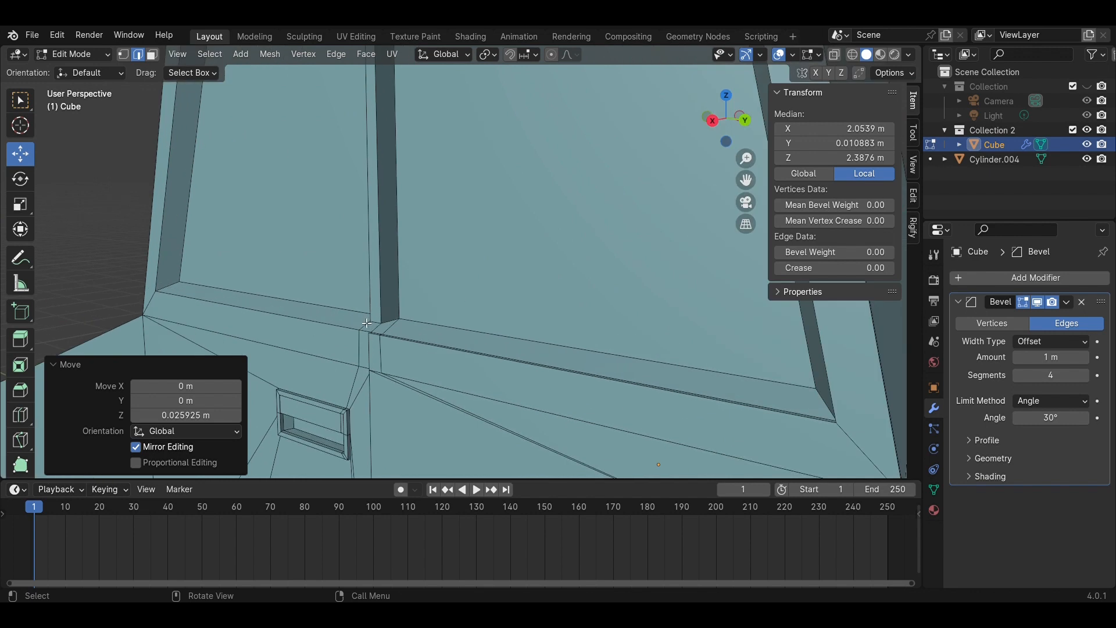
{"action": "left_click", "coordinate": [367, 323]}
{"action": "left_click_drag", "start_coordinate": [383, 304], "coordinate": [385, 314]}
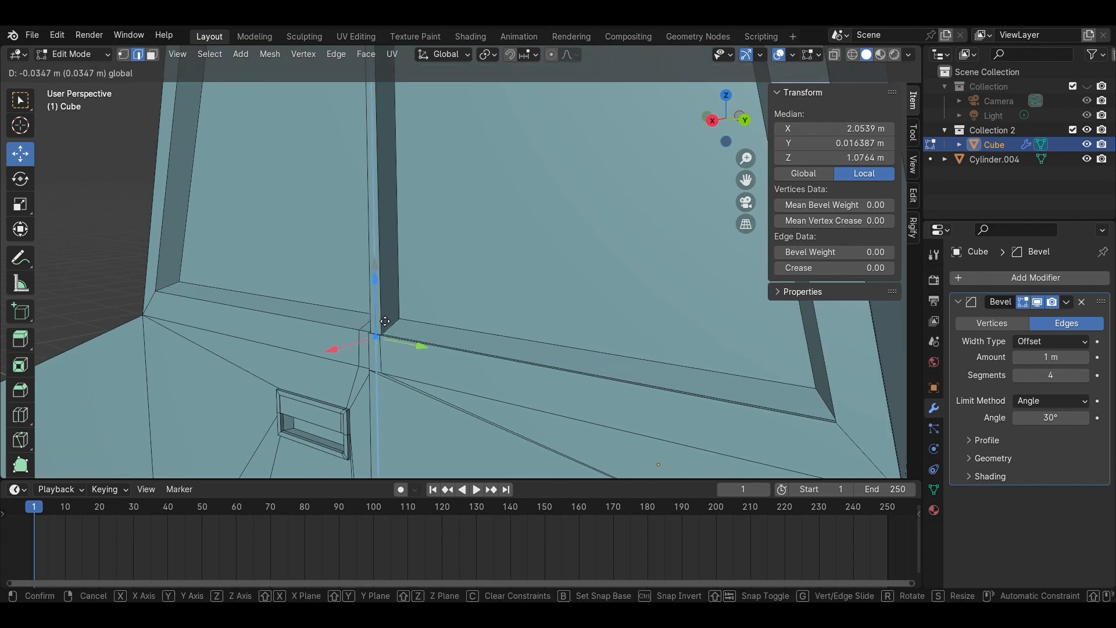
{"action": "left_click_drag", "start_coordinate": [385, 319], "coordinate": [385, 320]}
{"action": "left_click", "coordinate": [104, 235]}
Examine the raised rear door and window divider in Object Mode, and return to Edit Mode
{"action": "scroll", "coordinate": [105, 235], "scroll_direction": "down", "scroll_amount": 5}
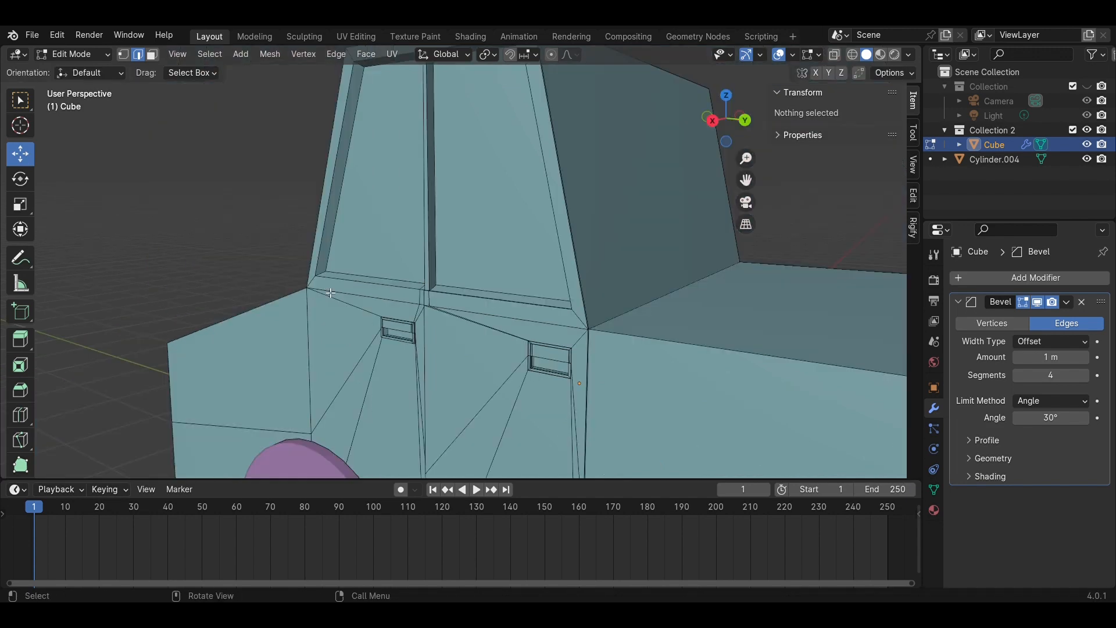
{"action": "middle_click_drag", "start_coordinate": [375, 291], "coordinate": [511, 304]}
{"action": "scroll", "coordinate": [511, 305], "scroll_direction": "down", "scroll_amount": 3}
{"action": "key", "text": "Tab"}
{"action": "middle_click_drag", "start_coordinate": [699, 372], "coordinate": [471, 343]}
{"action": "left_click", "coordinate": [380, 339]}
{"action": "key", "text": "Tab"}
{"action": "middle_click_drag", "start_coordinate": [380, 340], "coordinate": [449, 269]}
{"action": "scroll", "coordinate": [449, 269], "scroll_direction": "up", "scroll_amount": 3}
In face selection, select the front door's panel faces and the frame faces below the front side window
{"action": "left_click_drag", "start_coordinate": [323, 291], "coordinate": [338, 327]}
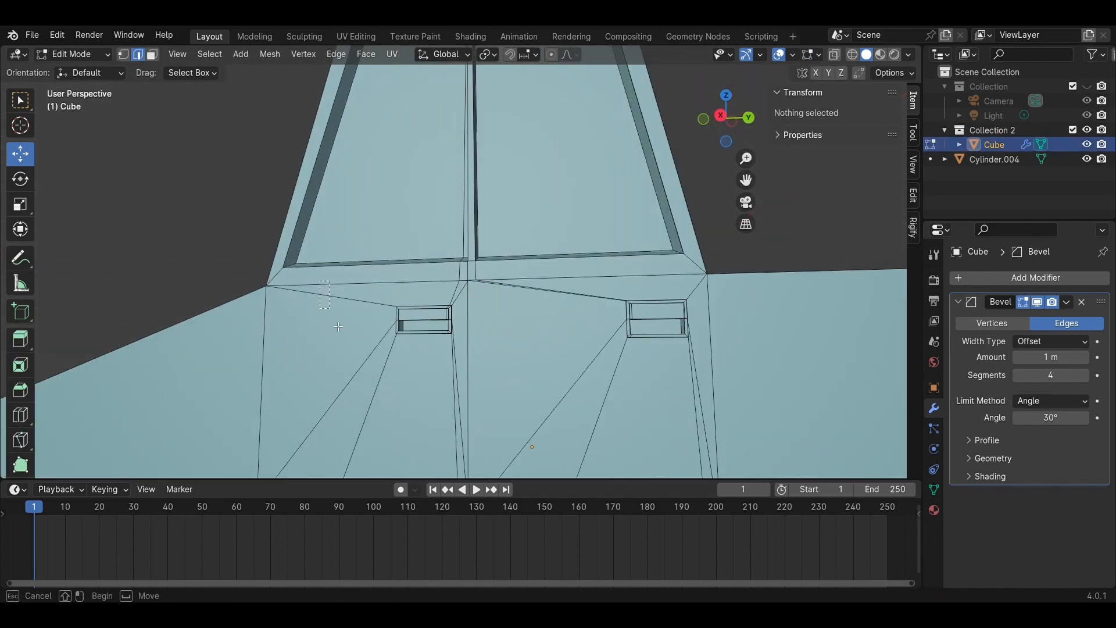
{"action": "left_click_drag", "start_coordinate": [359, 403], "coordinate": [359, 403]}
{"action": "key", "text": "3"}
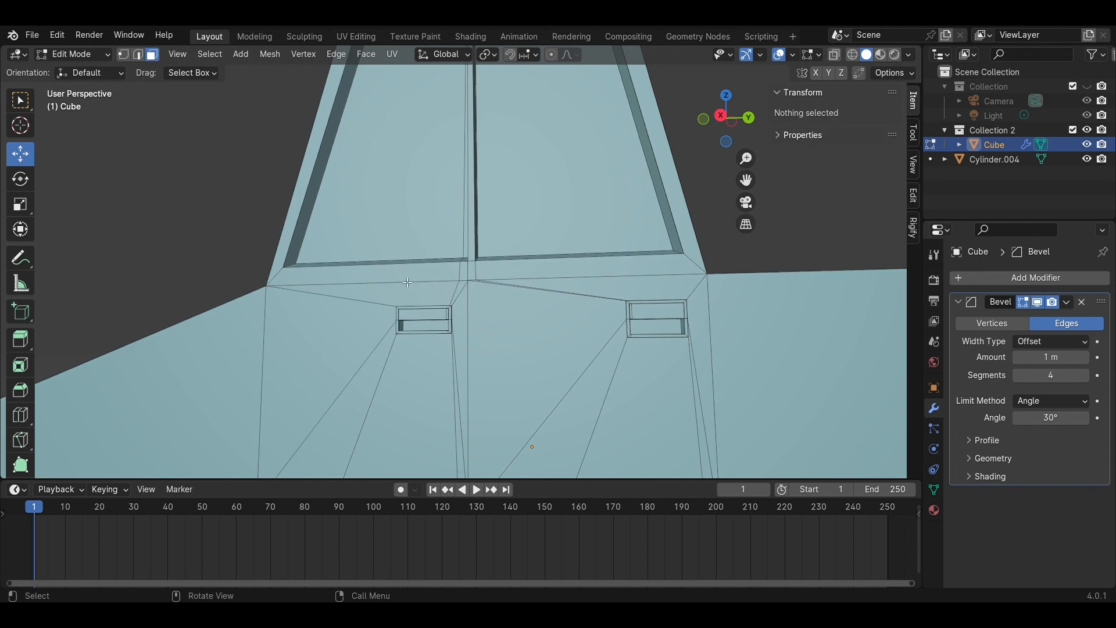
{"action": "left_click", "coordinate": [348, 355], "text": "shift"}
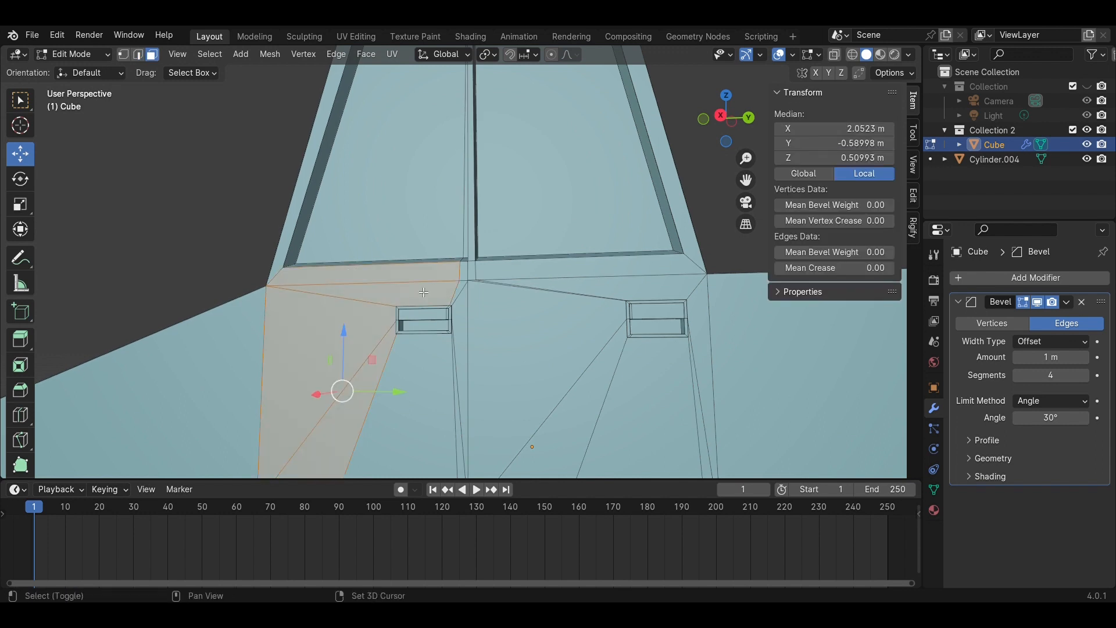
{"action": "left_click", "coordinate": [466, 303], "text": "shift"}
{"action": "middle_click_drag", "start_coordinate": [465, 303], "coordinate": [506, 281], "text": "shift"}
{"action": "left_click", "coordinate": [410, 253], "text": "shift"}
Add the front side window's front frame face and upper frame faces, including the small piece above the divider, to the selection
{"action": "scroll", "coordinate": [515, 230], "scroll_direction": "down", "scroll_amount": 4}
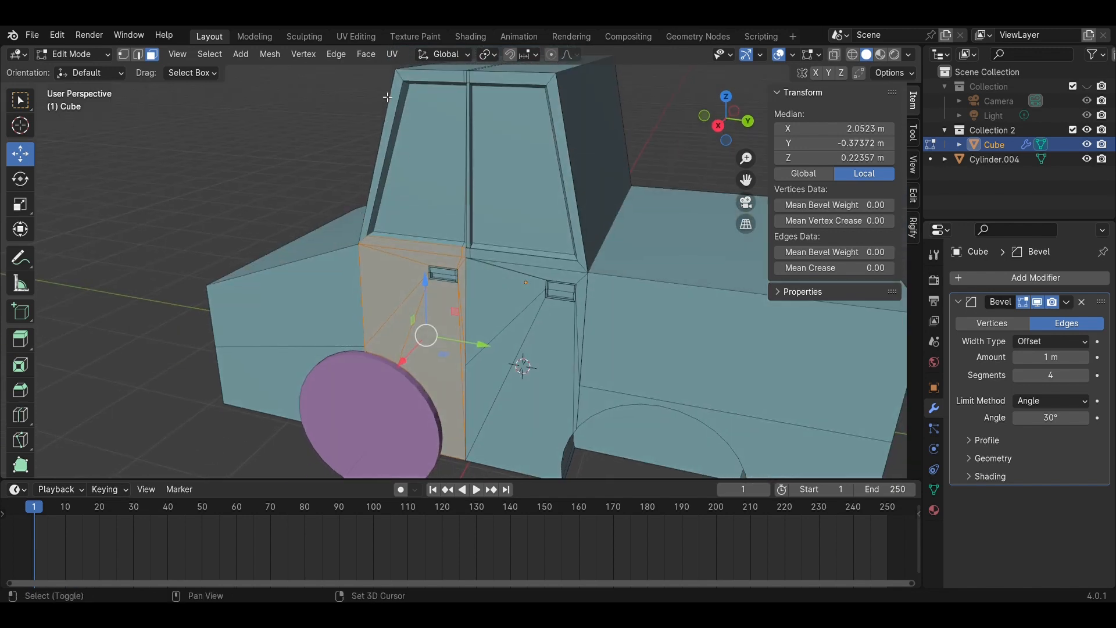
{"action": "left_click", "coordinate": [403, 94], "text": "shift"}
{"action": "left_click", "coordinate": [428, 76], "text": "shift"}
{"action": "middle_click_drag", "start_coordinate": [521, 237], "coordinate": [468, 245]}
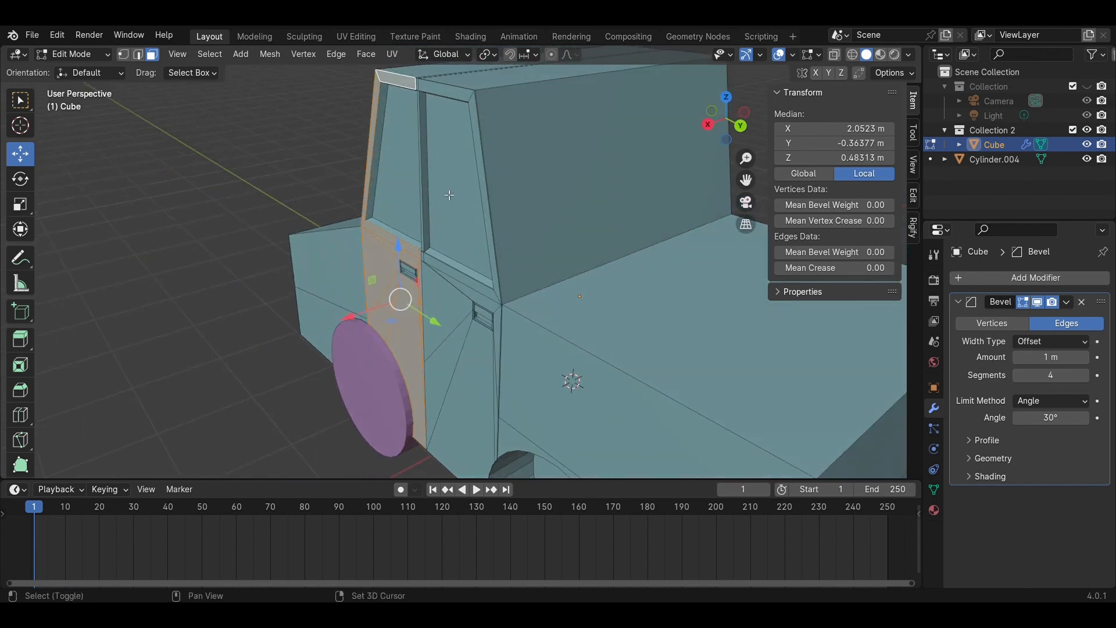
{"action": "middle_click_drag", "start_coordinate": [453, 193], "coordinate": [538, 229], "text": "shift"}
{"action": "scroll", "coordinate": [539, 230], "scroll_direction": "up", "scroll_amount": 2}
{"action": "middle_click_drag", "start_coordinate": [612, 203], "coordinate": [563, 265], "text": "shift"}
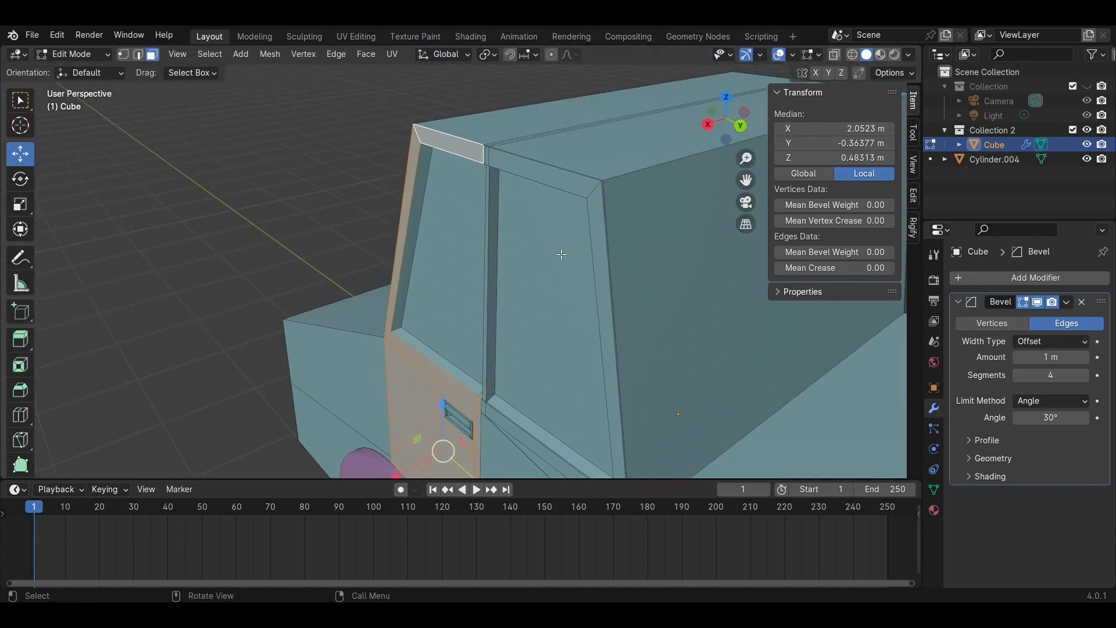
{"action": "scroll", "coordinate": [565, 249], "scroll_direction": "up", "scroll_amount": 1}
{"action": "middle_click_drag", "start_coordinate": [573, 206], "coordinate": [568, 256]}
{"action": "scroll", "coordinate": [542, 305], "scroll_direction": "up", "scroll_amount": 1}
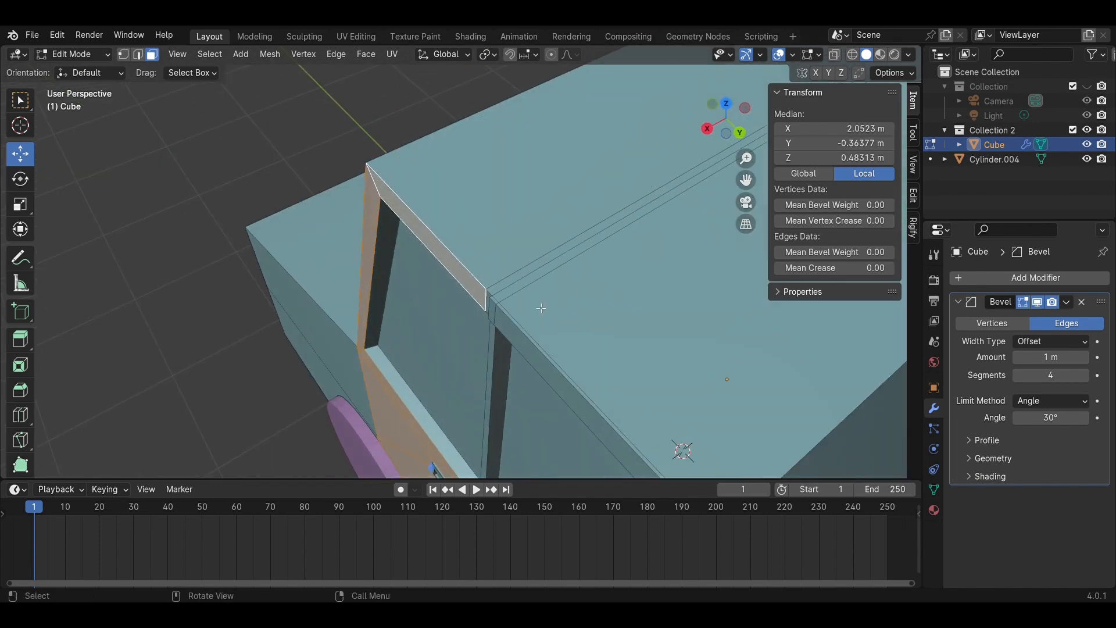
{"action": "left_click", "coordinate": [495, 299], "text": "shift"}
Extrude the selected front door and window surround outward by about 0.009 m
{"action": "middle_click_drag", "start_coordinate": [546, 316], "coordinate": [506, 351]}
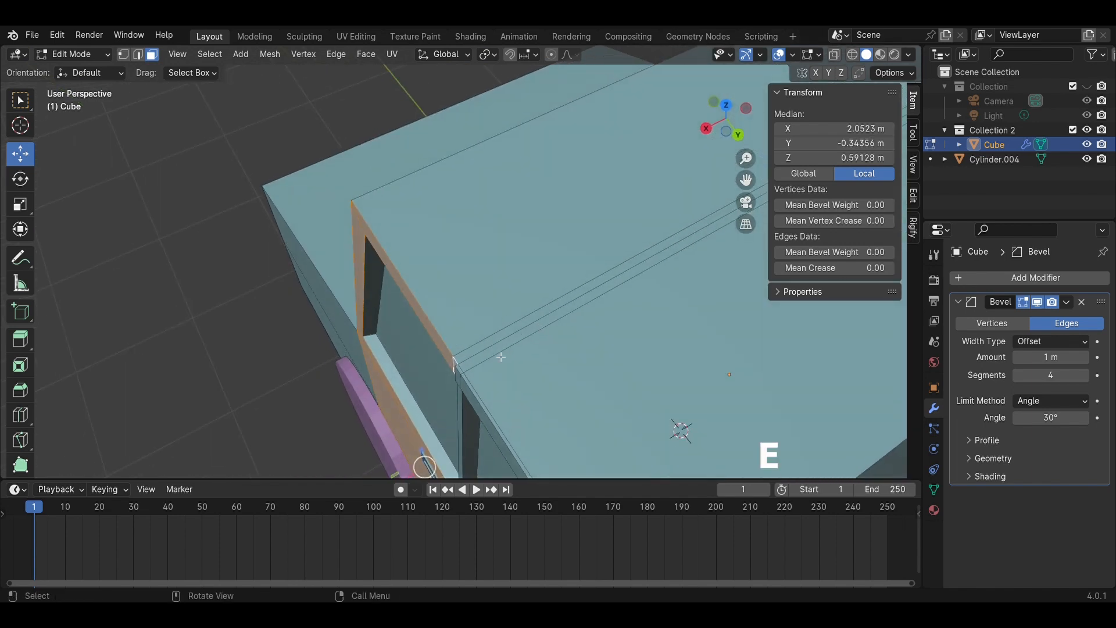
{"action": "key", "text": "e"}
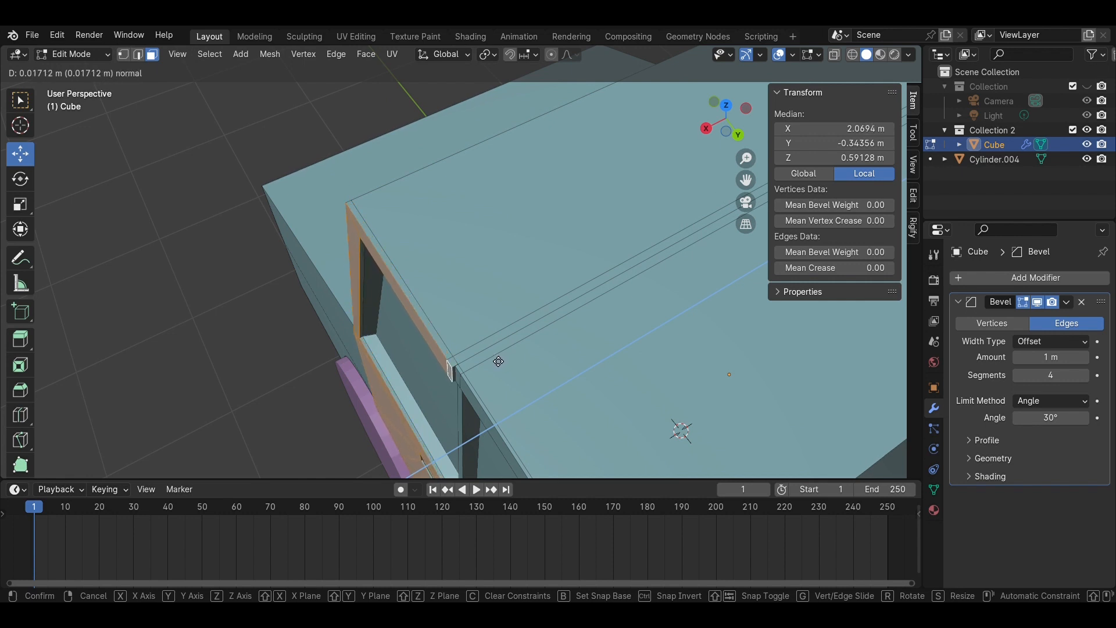
{"action": "left_click", "coordinate": [500, 357]}
Nudge the raised front door faces slightly along the global X axis and deselect them
{"action": "middle_click_drag", "start_coordinate": [500, 357], "coordinate": [526, 268], "text": "shift"}
{"action": "scroll", "coordinate": [483, 351], "scroll_direction": "up", "scroll_amount": 4}
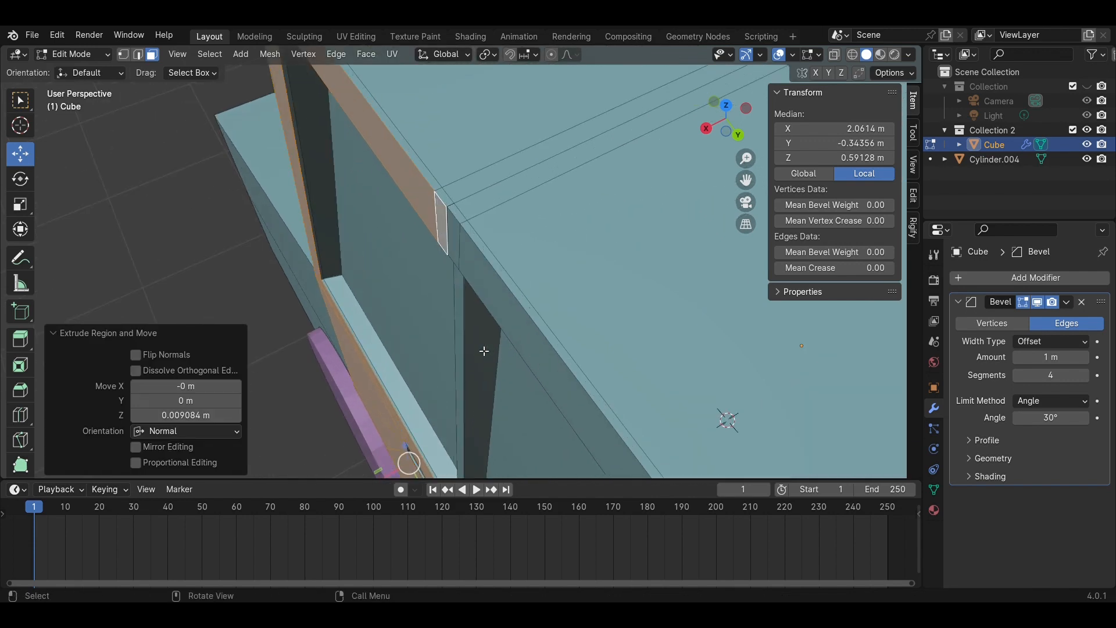
{"action": "middle_click_drag", "start_coordinate": [493, 306], "coordinate": [523, 312]}
{"action": "scroll", "coordinate": [473, 354], "scroll_direction": "down", "scroll_amount": 3}
{"action": "scroll", "coordinate": [523, 311], "scroll_direction": "up", "scroll_amount": 2}
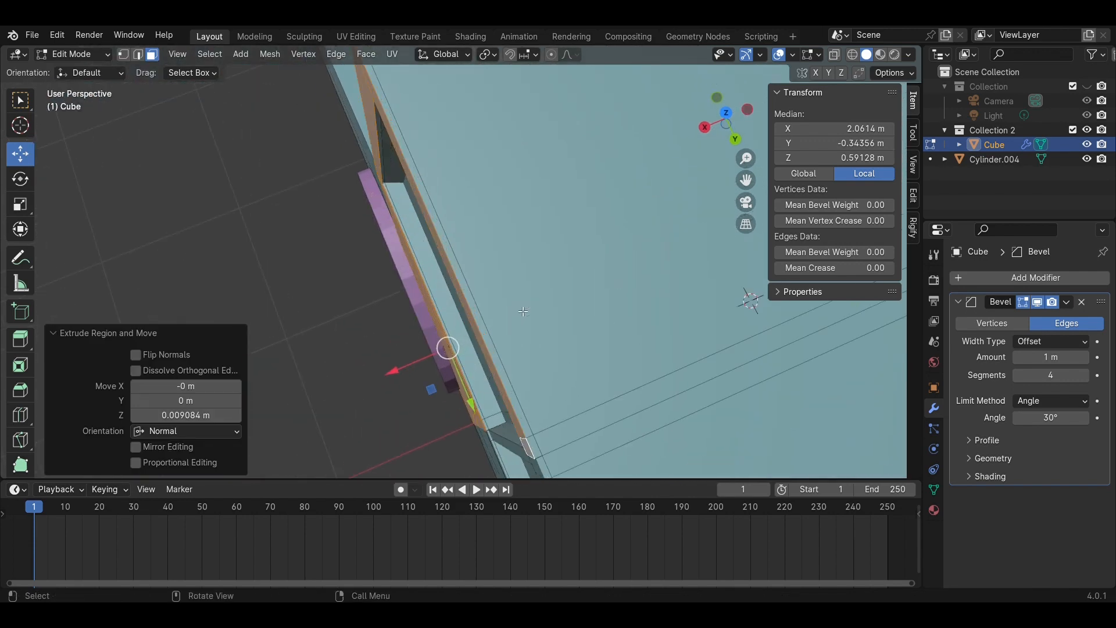
{"action": "key", "text": "g"}
{"action": "left_click", "coordinate": [446, 348]}
{"action": "key", "text": "g"}
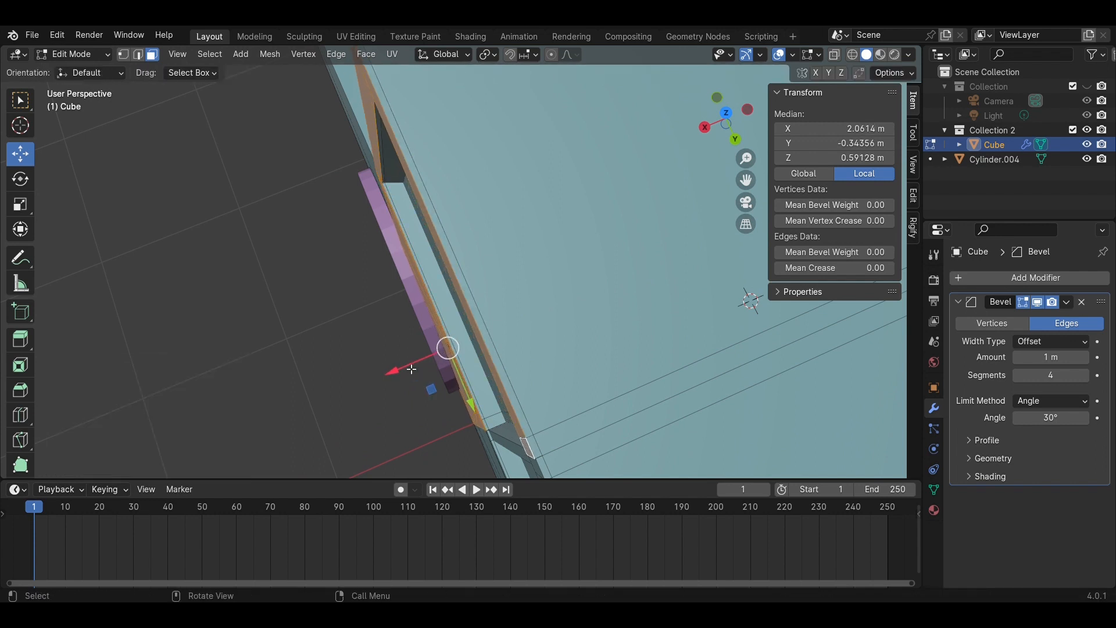
{"action": "key", "text": "x"}
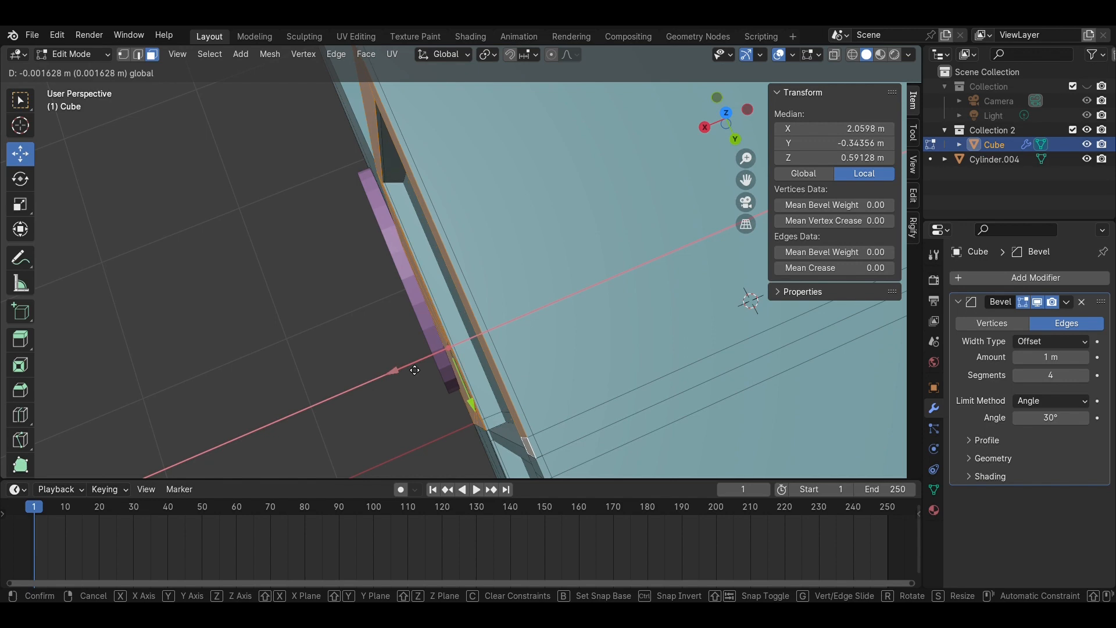
{"action": "left_click", "coordinate": [408, 368]}
{"action": "left_click", "coordinate": [259, 283]}
Extrude the divider strip beside the front side window outward by about 0.053 m and shift it about 0.006 m along X
{"action": "middle_click_drag", "start_coordinate": [498, 319], "coordinate": [604, 300]}
{"action": "left_click", "coordinate": [580, 192]}
{"action": "key", "text": "e"}
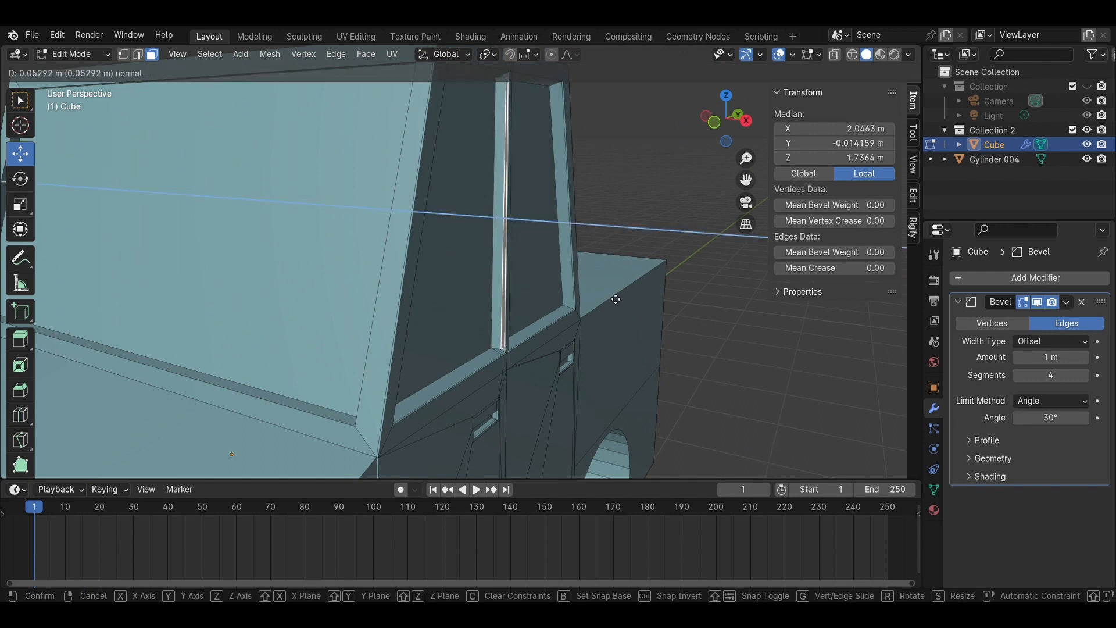
{"action": "left_click", "coordinate": [616, 299]}
{"action": "scroll", "coordinate": [616, 298], "scroll_direction": "up", "scroll_amount": 2}
{"action": "scroll", "coordinate": [596, 187], "scroll_direction": "up", "scroll_amount": 1}
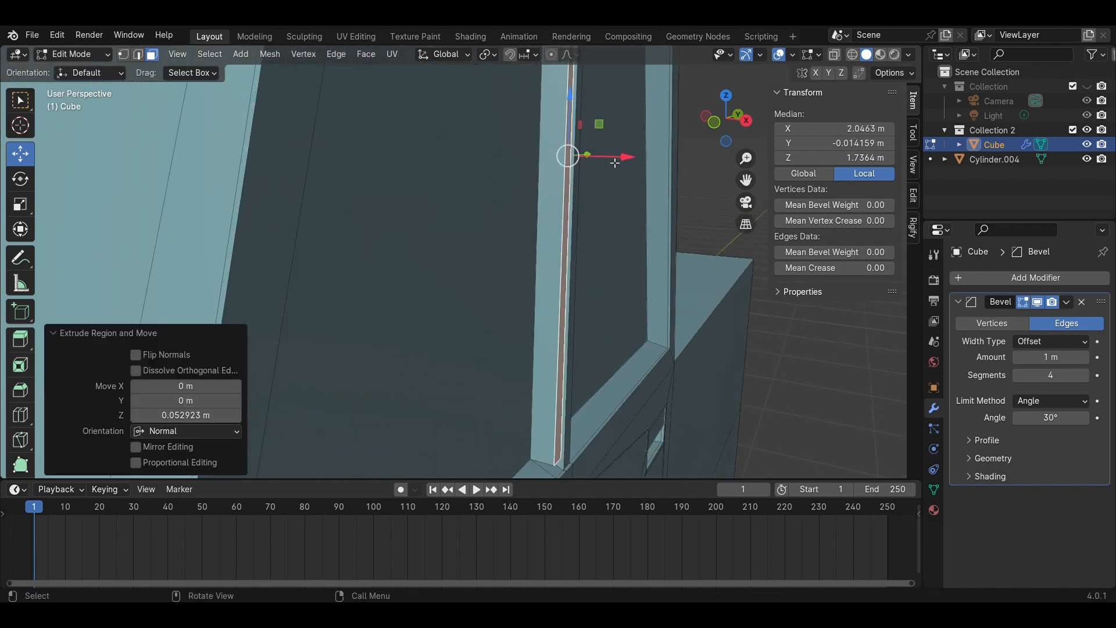
{"action": "left_click_drag", "start_coordinate": [615, 163], "coordinate": [626, 157]}
{"action": "middle_click_drag", "start_coordinate": [626, 157], "coordinate": [538, 345]}
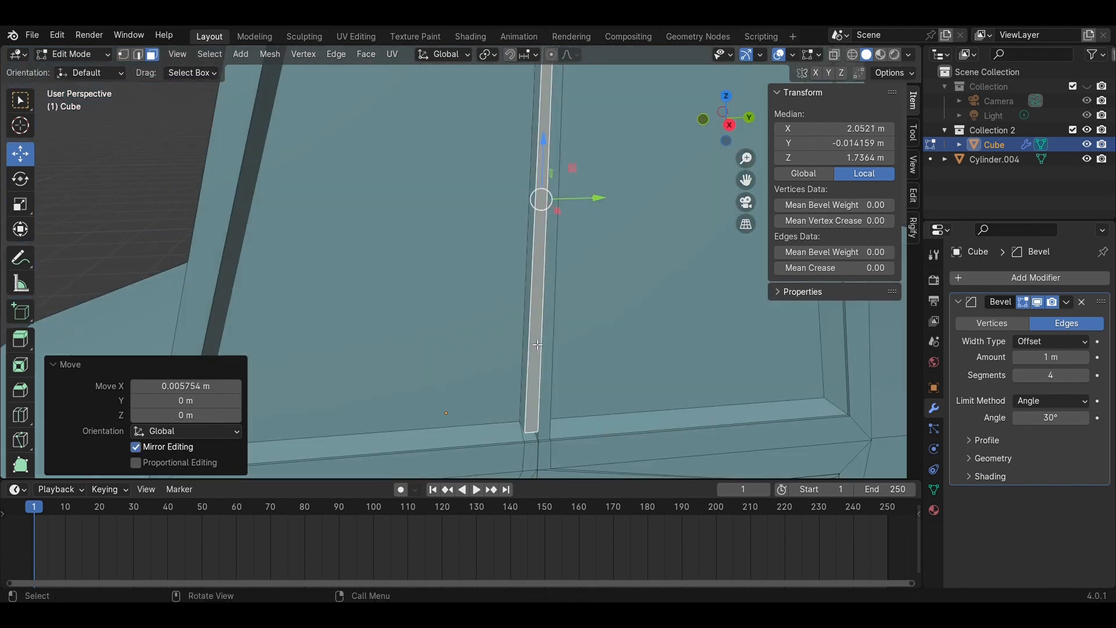
In edge selection, move the front divider strip's bottom edge down about 0.026 m and its top edge up into the frame
{"action": "key", "text": "2"}
{"action": "left_click", "coordinate": [537, 436]}
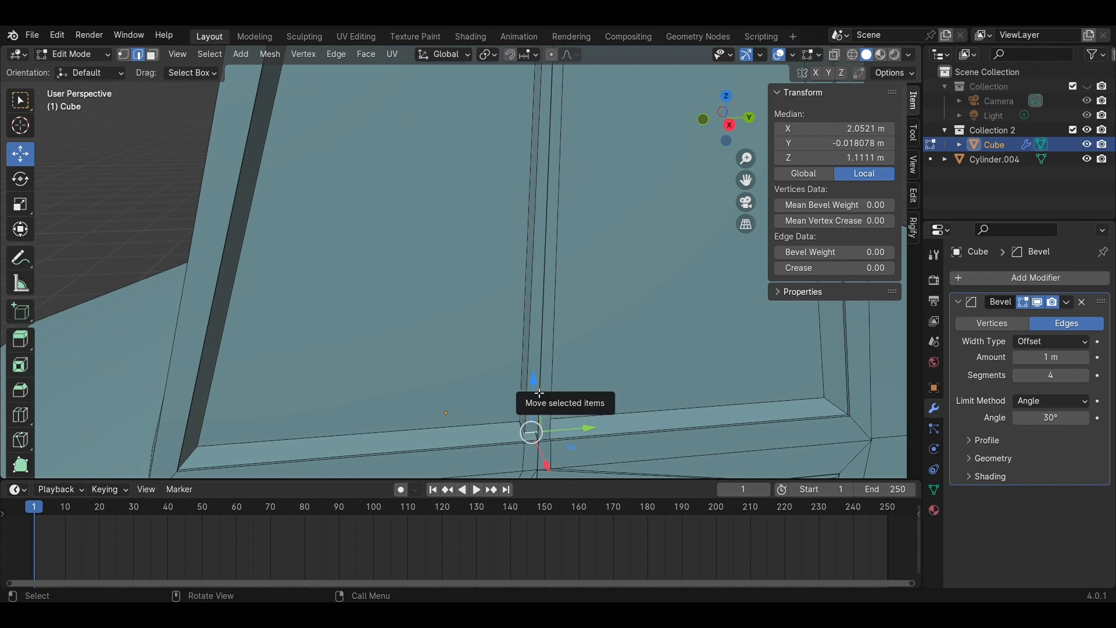
{"action": "left_click_drag", "start_coordinate": [535, 394], "coordinate": [540, 405]}
{"action": "scroll", "coordinate": [551, 232], "scroll_direction": "down", "scroll_amount": 3}
{"action": "middle_click_drag", "start_coordinate": [551, 232], "coordinate": [553, 346], "text": "shift"}
{"action": "scroll", "coordinate": [555, 250], "scroll_direction": "up", "scroll_amount": 3}
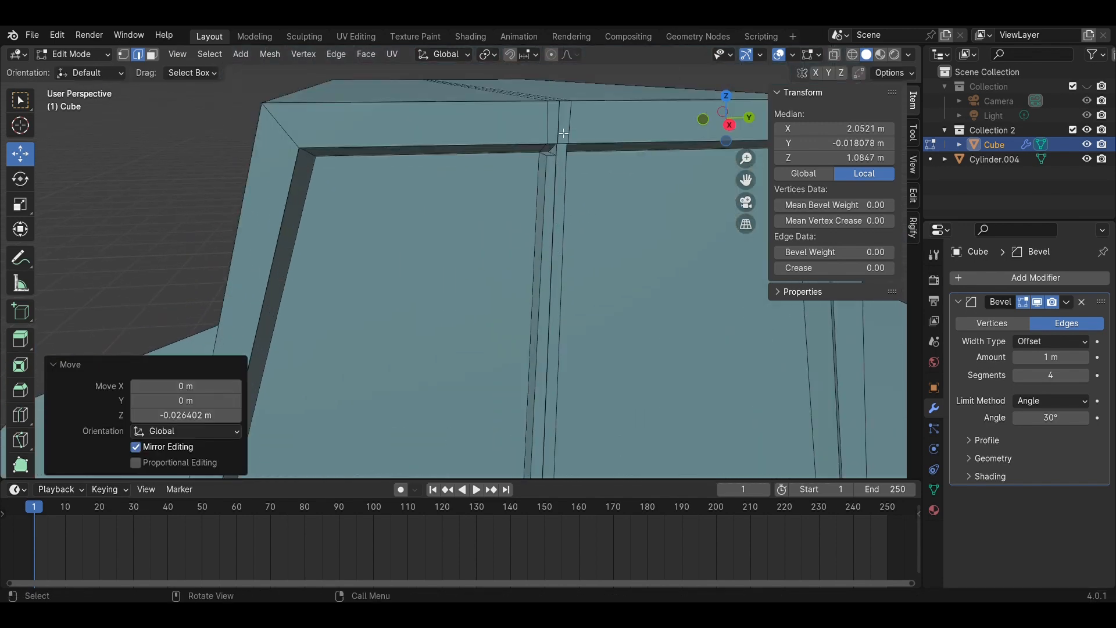
{"action": "left_click", "coordinate": [555, 160]}
{"action": "left_click_drag", "start_coordinate": [559, 138], "coordinate": [566, 124]}
{"action": "scroll", "coordinate": [519, 182], "scroll_direction": "down", "scroll_amount": 4}
Preview the car in Object Mode with Rendered shading and the camera and light collection shown
{"action": "key", "text": "Tab"}
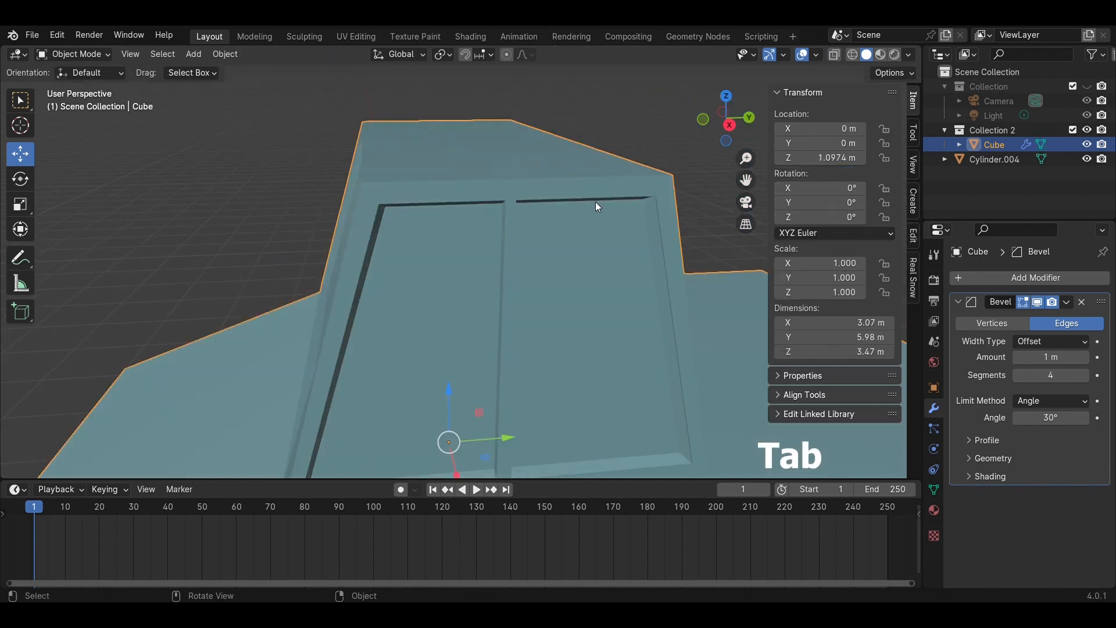
{"action": "scroll", "coordinate": [563, 244], "scroll_direction": "down", "scroll_amount": 2}
{"action": "scroll", "coordinate": [581, 237], "scroll_direction": "down", "scroll_amount": 2}
{"action": "key", "text": "z"}
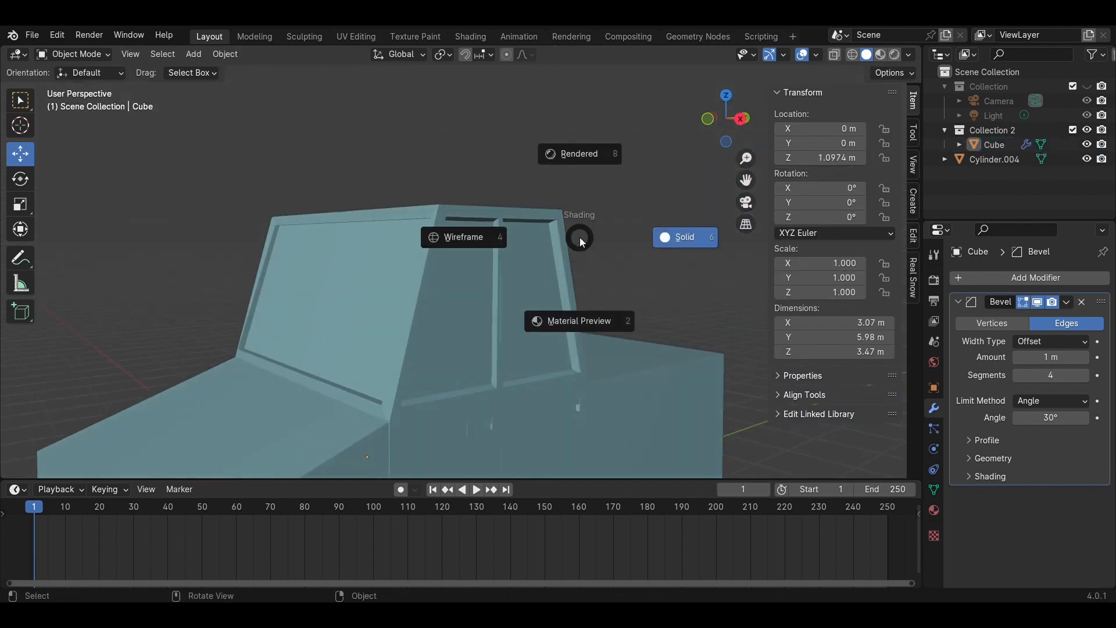
{"action": "left_click", "coordinate": [576, 156]}
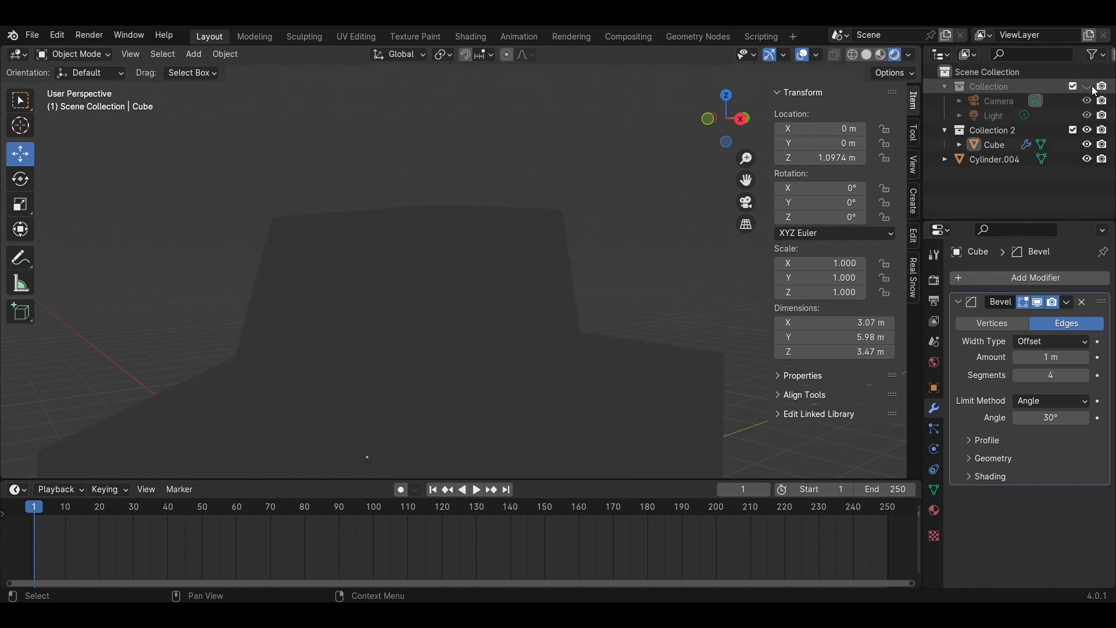
{"action": "left_click", "coordinate": [1088, 88]}
{"action": "middle_click_drag", "start_coordinate": [643, 276], "coordinate": [1114, 130]}
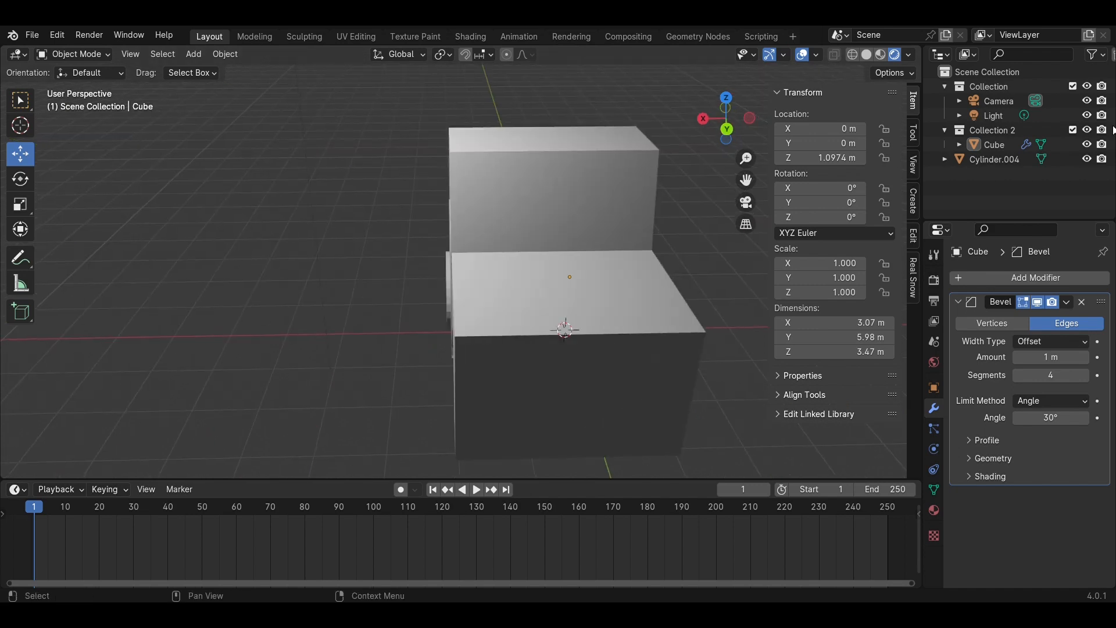
Hide the camera and light collection and switch the viewport to Material Preview shading
{"action": "left_click", "coordinate": [1087, 86]}
{"action": "middle_click_drag", "start_coordinate": [602, 284], "coordinate": [500, 284]}
{"action": "key", "text": "z"}
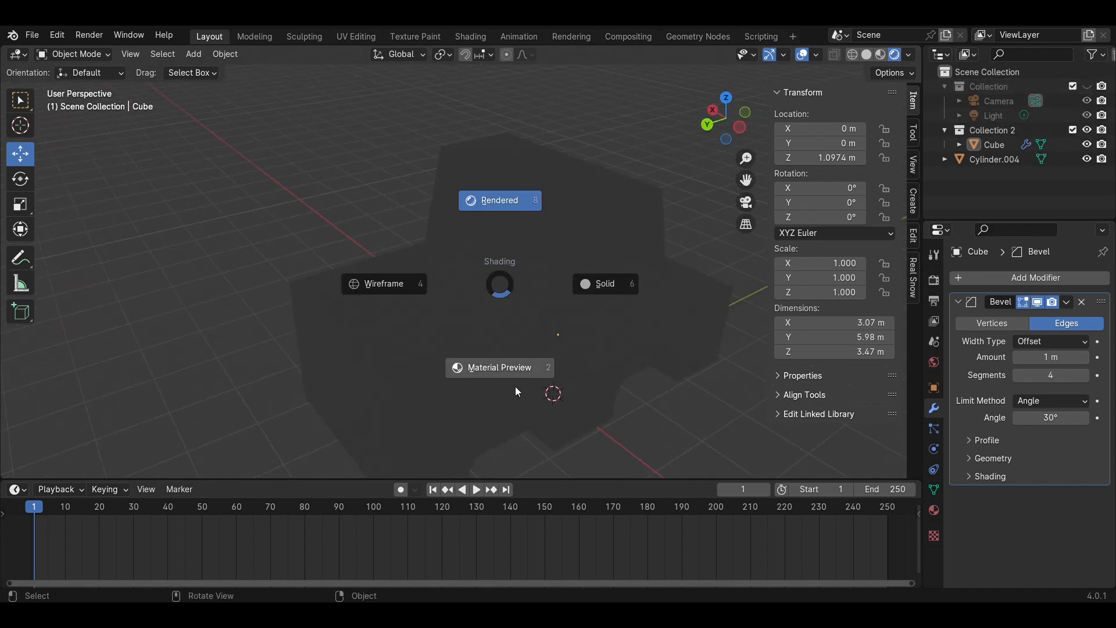
{"action": "left_click", "coordinate": [516, 388]}
{"action": "mouse_move", "coordinate": [552, 390]}
{"action": "middle_mouse_down"}
{"action": "mouse_move", "coordinate": [543, 310]}
{"action": "mouse_move", "coordinate": [503, 345]}
{"action": "mouse_move", "coordinate": [459, 341]}
{"action": "mouse_move", "coordinate": [503, 317]}
{"action": "middle_mouse_up"}
Save the car file and return to Edit Mode
{"action": "key", "text": "ctrl+s"}
{"action": "key", "text": "Tab"}
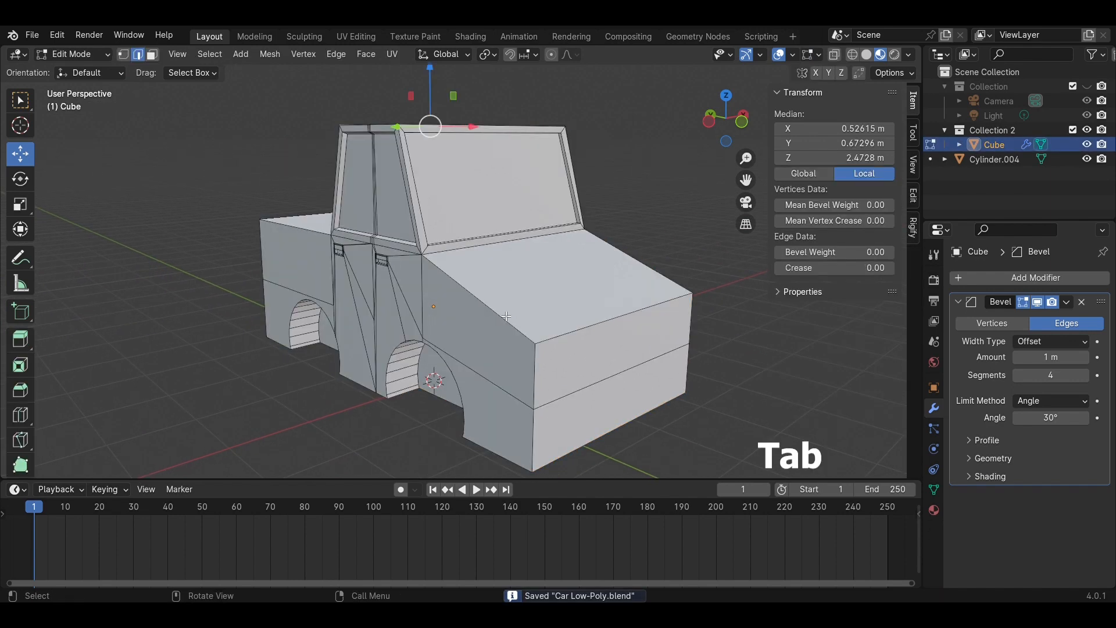
Switch the viewport to Solid shading and select all the faces of both door panels on the negative-X side
{"action": "key", "text": "z"}
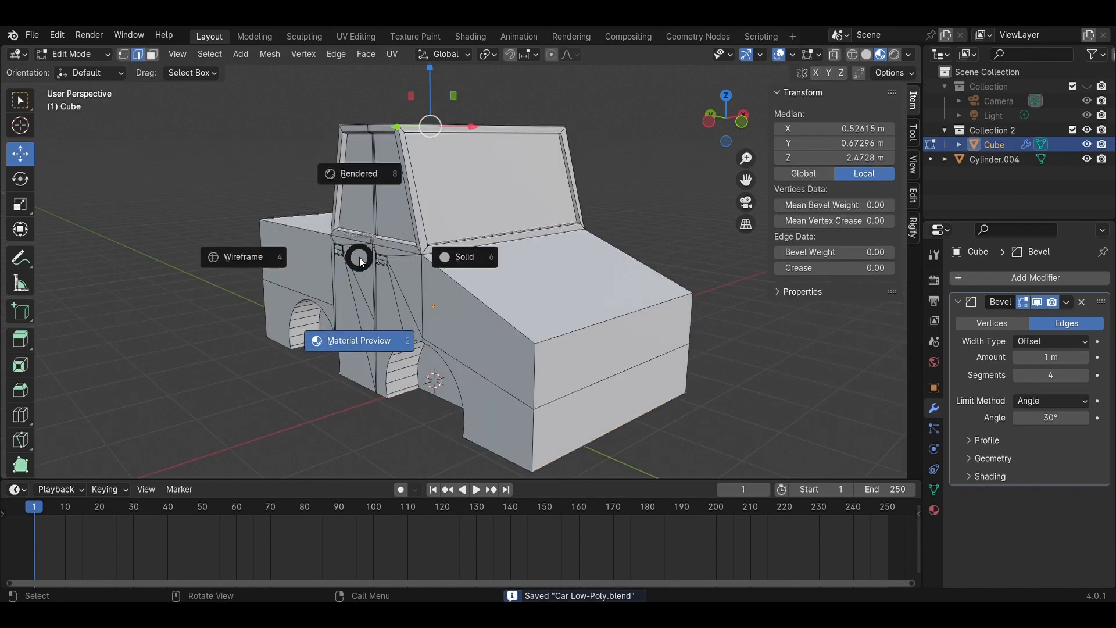
{"action": "left_click", "coordinate": [465, 258]}
{"action": "scroll", "coordinate": [531, 282], "scroll_direction": "up", "scroll_amount": 5}
{"action": "left_click_drag", "start_coordinate": [531, 282], "coordinate": [455, 258]}
{"action": "key", "text": "3"}
{"action": "left_click_drag", "start_coordinate": [529, 278], "coordinate": [455, 251]}
{"action": "left_click", "coordinate": [488, 216], "text": "shift"}
{"action": "left_click", "coordinate": [458, 218], "text": "shift"}
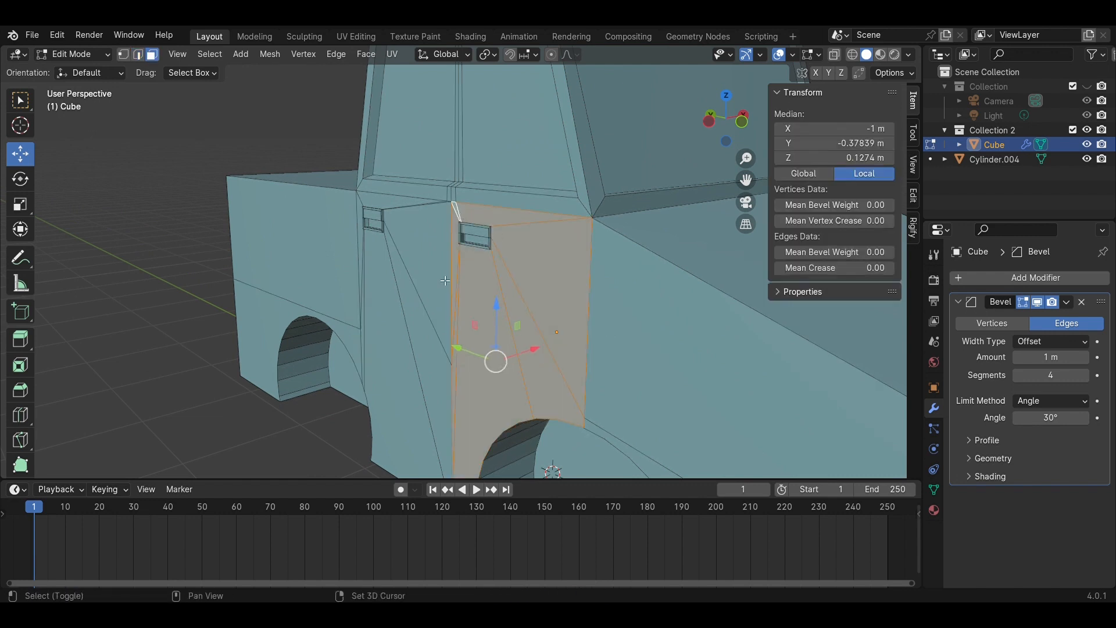
{"action": "left_click", "coordinate": [413, 267], "text": "shift"}
{"action": "left_click", "coordinate": [415, 207], "text": "shift"}
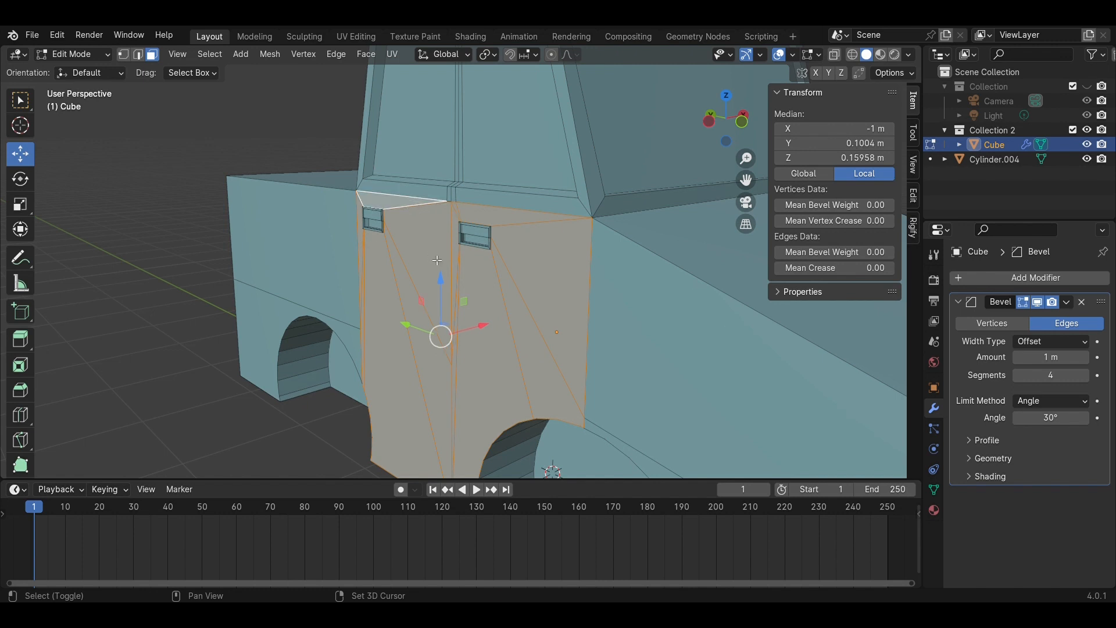
Add the faces framing the side windows, including the sill, both pillars and the upper rail, to the door selection
{"action": "scroll", "coordinate": [438, 260], "scroll_direction": "up", "scroll_amount": 4}
{"action": "left_click", "coordinate": [508, 243], "text": "shift"}
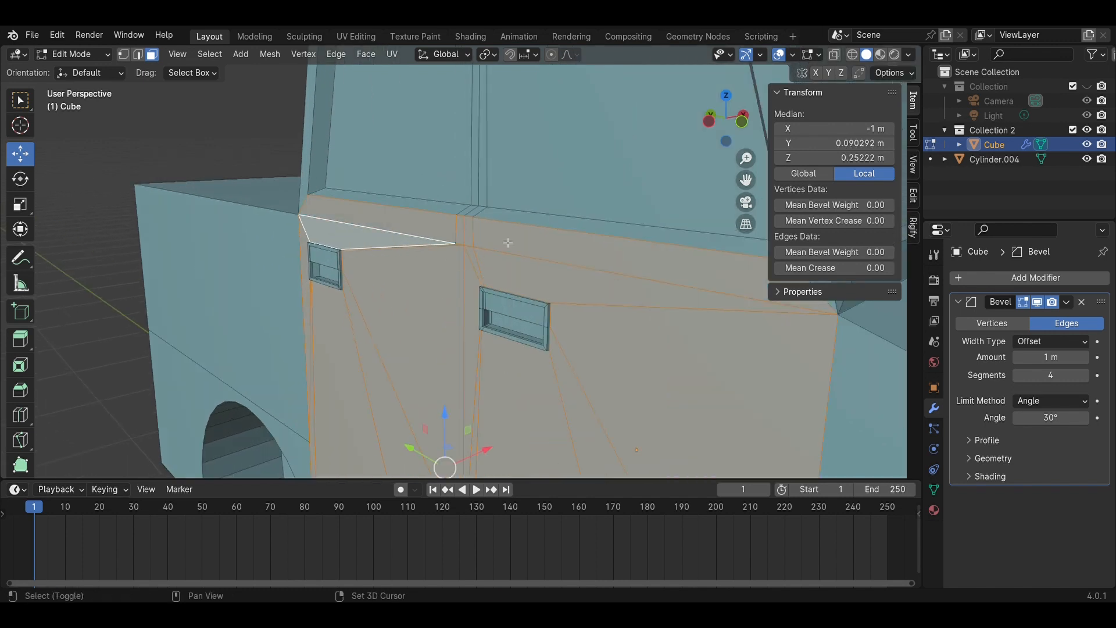
{"action": "middle_click_drag", "start_coordinate": [508, 243], "coordinate": [301, 241], "text": "shift"}
{"action": "left_click", "coordinate": [272, 182], "text": "shift"}
{"action": "left_click", "coordinate": [672, 278], "text": "shift"}
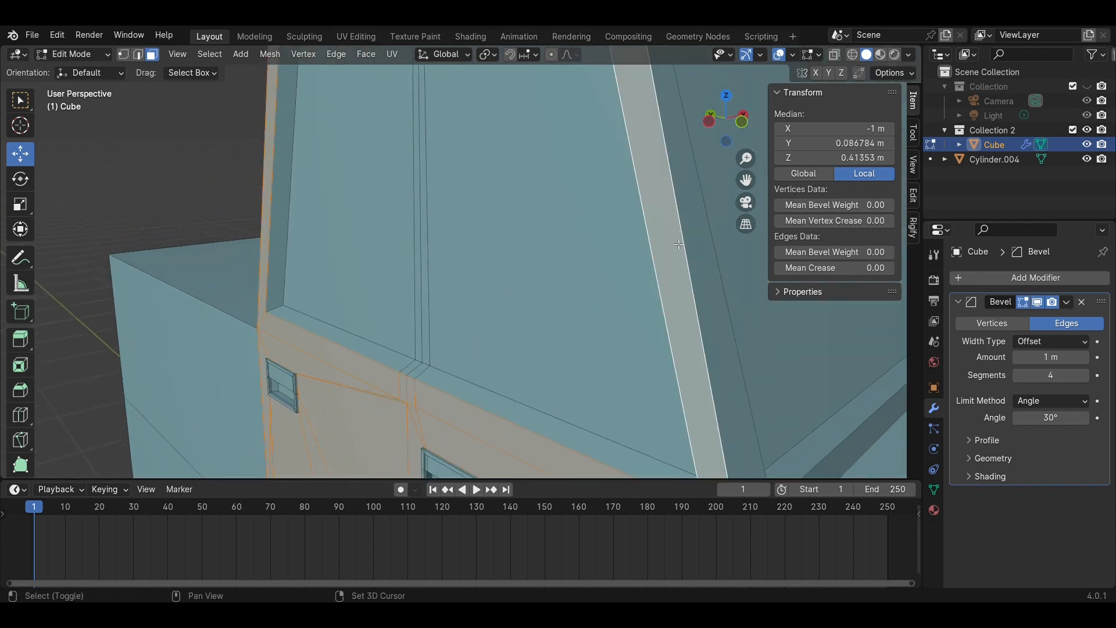
{"action": "middle_click_drag", "start_coordinate": [672, 278], "coordinate": [675, 367], "text": "shift"}
{"action": "left_click", "coordinate": [345, 174], "text": "shift"}
{"action": "scroll", "coordinate": [521, 232], "scroll_direction": "down", "scroll_amount": 5}
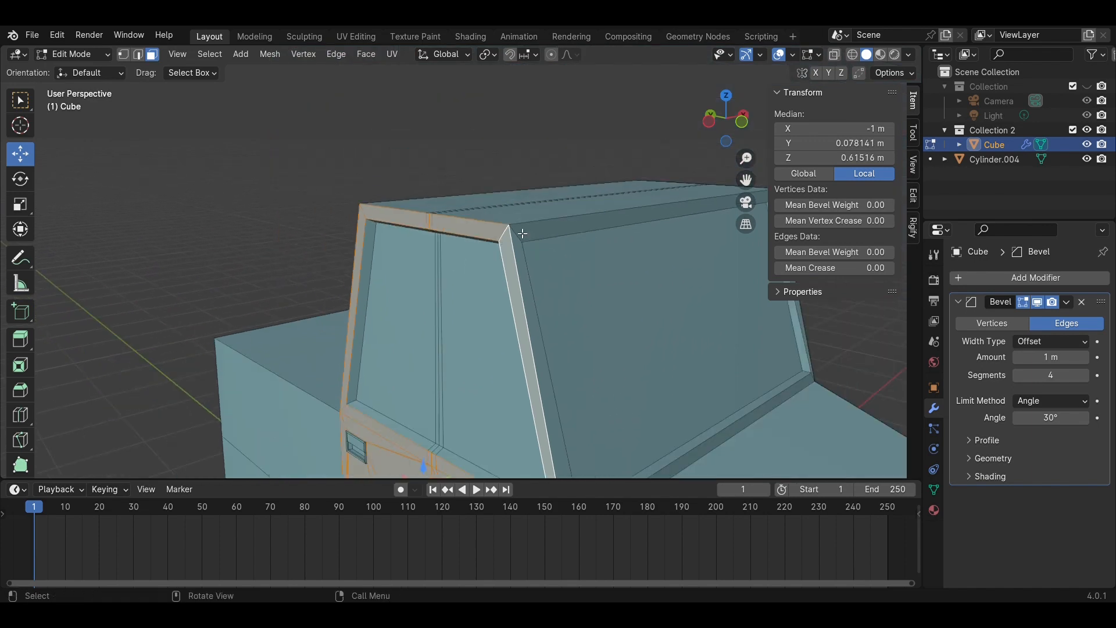
Extrude the selected door and window-frame faces outward about 0.008 m, then clear the selection
{"action": "middle_click_drag", "start_coordinate": [521, 232], "coordinate": [446, 258]}
{"action": "middle_click_drag", "start_coordinate": [446, 258], "coordinate": [518, 224], "text": "shift"}
{"action": "scroll", "coordinate": [518, 224], "scroll_direction": "up", "scroll_amount": 3}
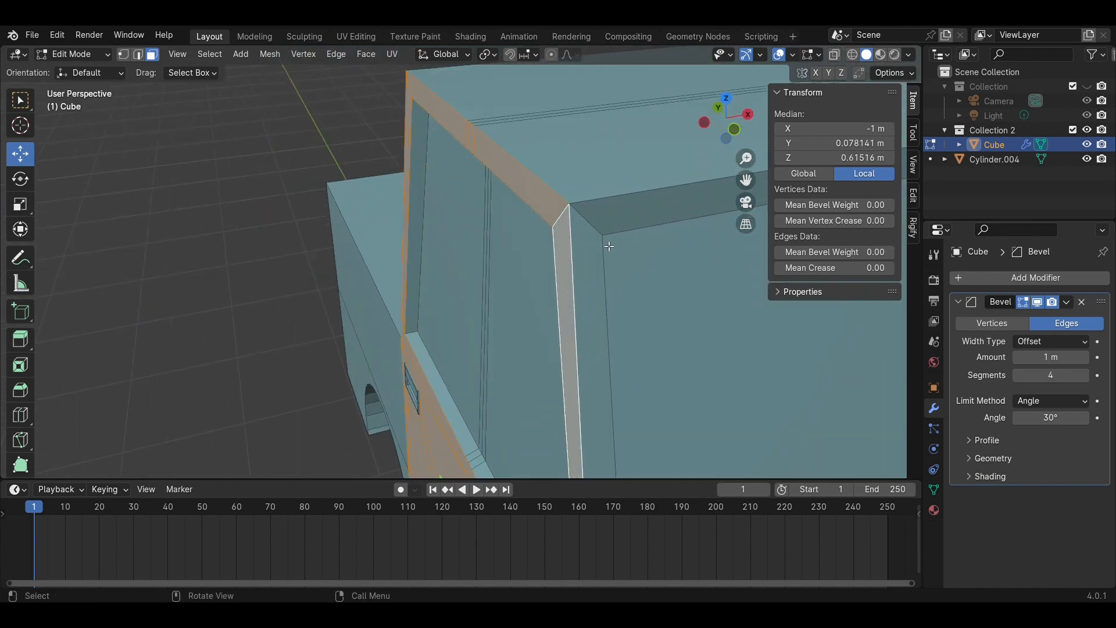
{"action": "middle_click_drag", "start_coordinate": [601, 258], "coordinate": [590, 271]}
{"action": "key", "text": "e"}
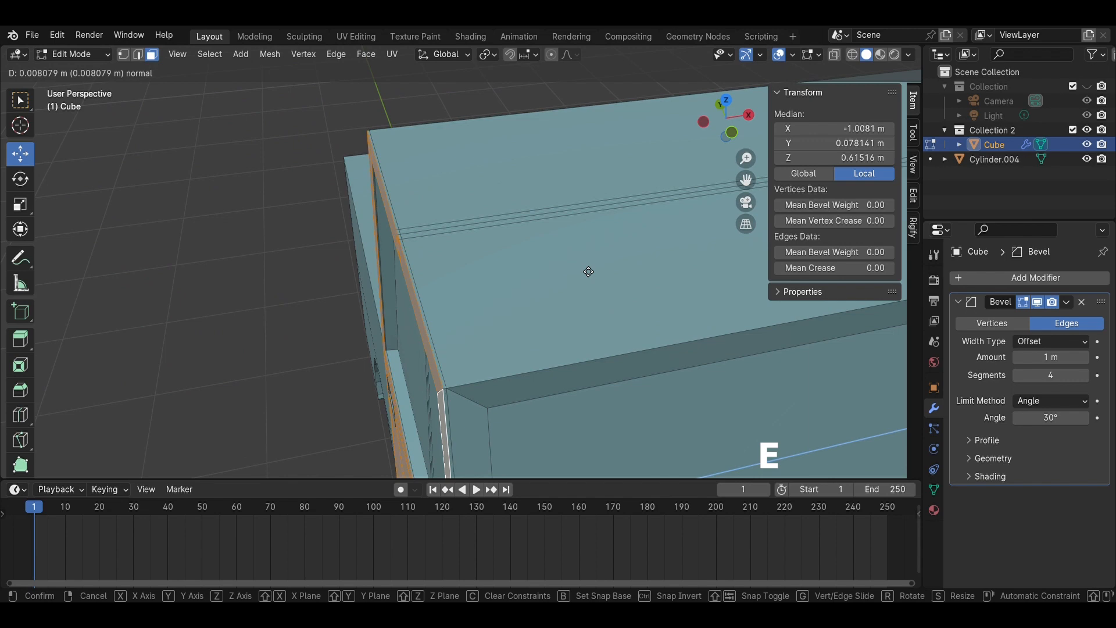
{"action": "left_click", "coordinate": [587, 270]}
{"action": "left_click", "coordinate": [264, 242]}
Select the narrow divider strip faces between the negative-X side windows and extrude them outward about 0.015 m
{"action": "middle_click_drag", "start_coordinate": [264, 242], "coordinate": [395, 228]}
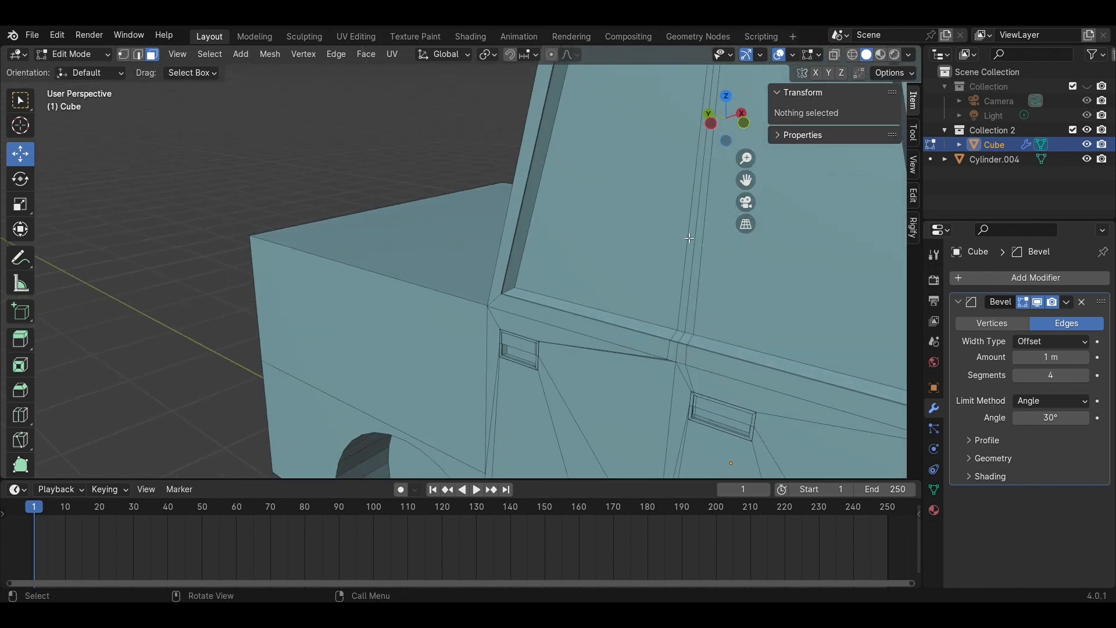
{"action": "left_click", "coordinate": [698, 235]}
{"action": "left_click", "coordinate": [694, 236], "text": "shift"}
{"action": "middle_click_drag", "start_coordinate": [694, 236], "coordinate": [533, 345]}
{"action": "key", "text": "e"}
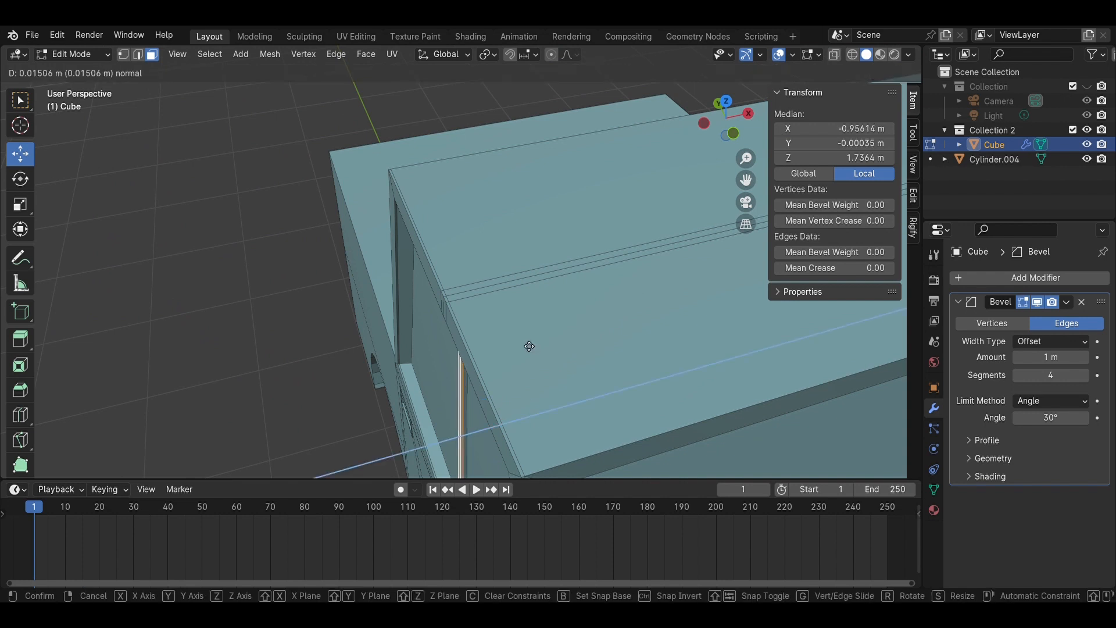
{"action": "left_click", "coordinate": [567, 269]}
From the top view with X-ray, move the extruded window divider about -0.051 m along X, flush with the raised frame
{"action": "left_click", "coordinate": [733, 102]}
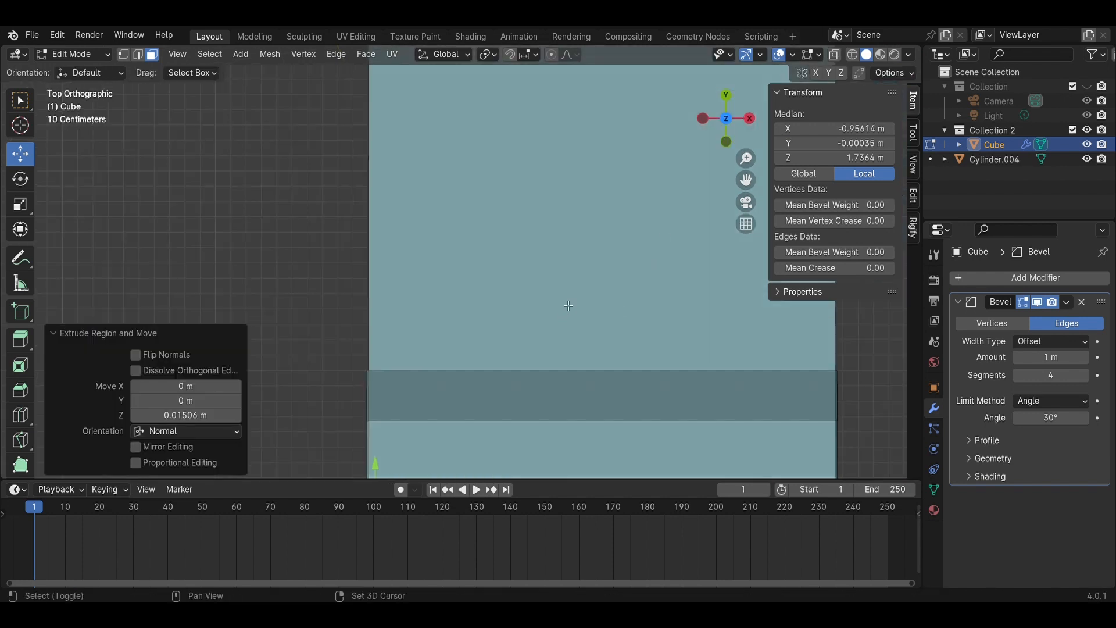
{"action": "middle_click_drag", "start_coordinate": [568, 305], "coordinate": [714, 188], "text": "shift"}
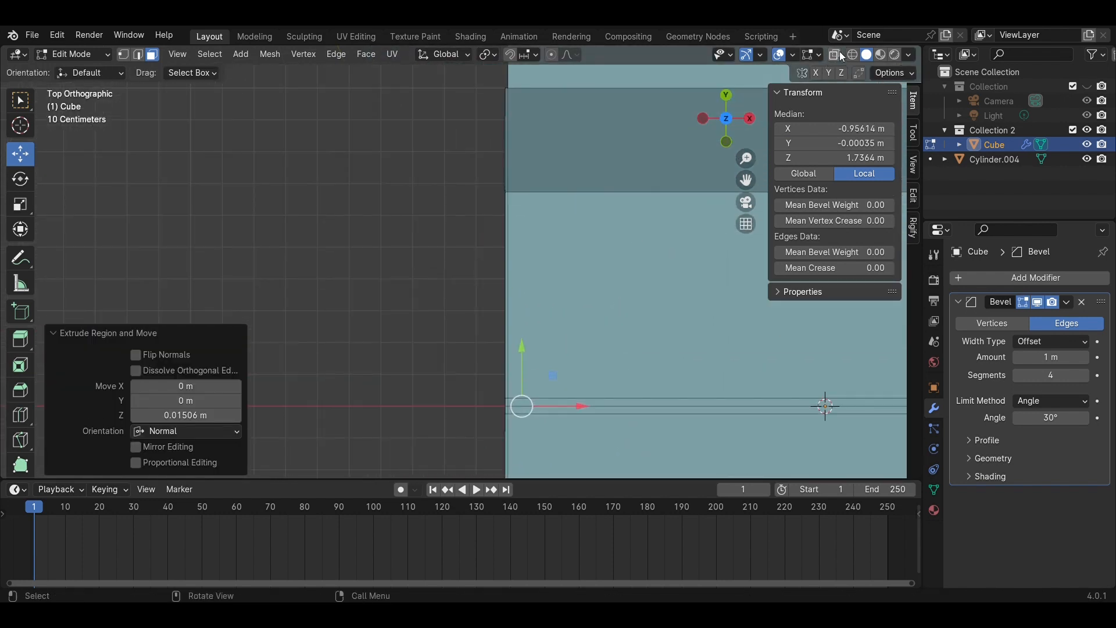
{"action": "left_click", "coordinate": [837, 54]}
{"action": "left_click_drag", "start_coordinate": [576, 408], "coordinate": [557, 410]}
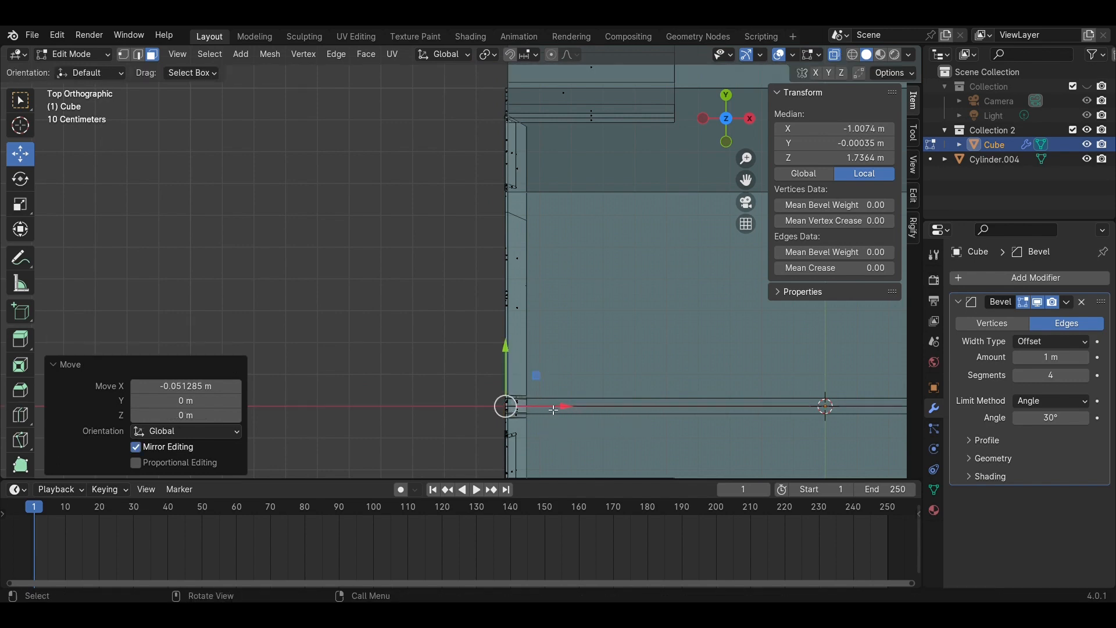
{"action": "mouse_move", "coordinate": [506, 406]}
{"action": "middle_mouse_down"}
{"action": "mouse_move", "coordinate": [374, 294]}
{"action": "mouse_move", "coordinate": [416, 314]}
{"action": "mouse_move", "coordinate": [503, 244]}
{"action": "mouse_move", "coordinate": [478, 314]}
{"action": "middle_mouse_up"}
{"action": "left_click", "coordinate": [259, 301]}
{"action": "left_click", "coordinate": [835, 54]}
In edge selection, move the side window divider's two bottom edges down about 0.024 m into the sill
{"action": "key", "text": "2"}
{"action": "left_click", "coordinate": [479, 312]}
{"action": "left_click", "coordinate": [473, 310], "text": "shift"}
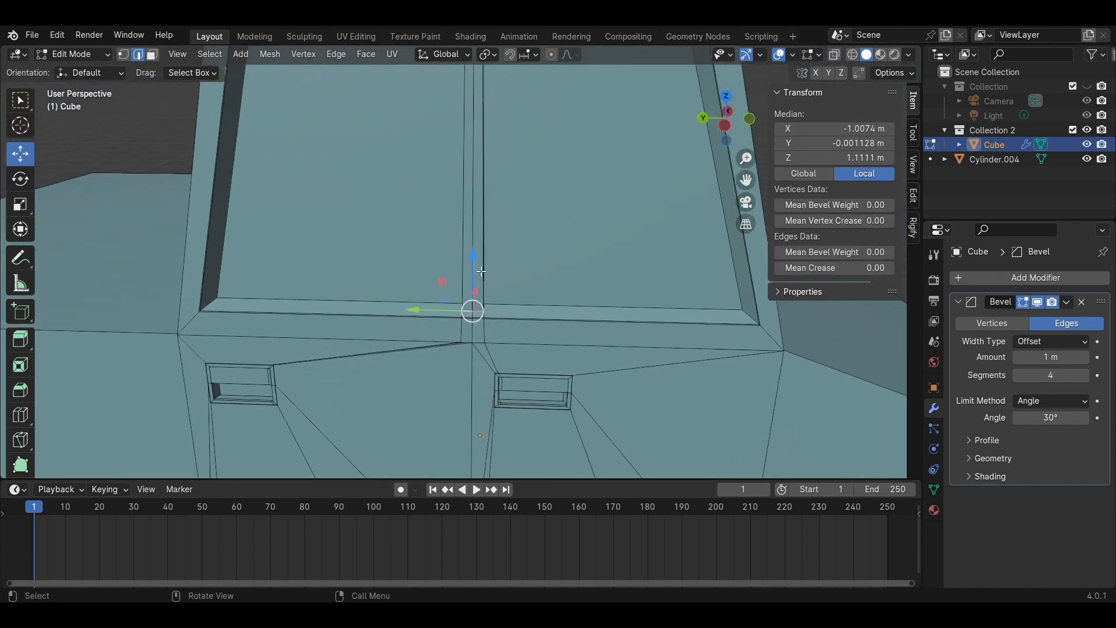
{"action": "key", "text": "g"}
{"action": "key", "text": "z"}
{"action": "left_click", "coordinate": [481, 282]}
{"action": "middle_click_drag", "start_coordinate": [476, 314], "coordinate": [504, 338]}
{"action": "scroll", "coordinate": [505, 339], "scroll_direction": "up", "scroll_amount": 2}
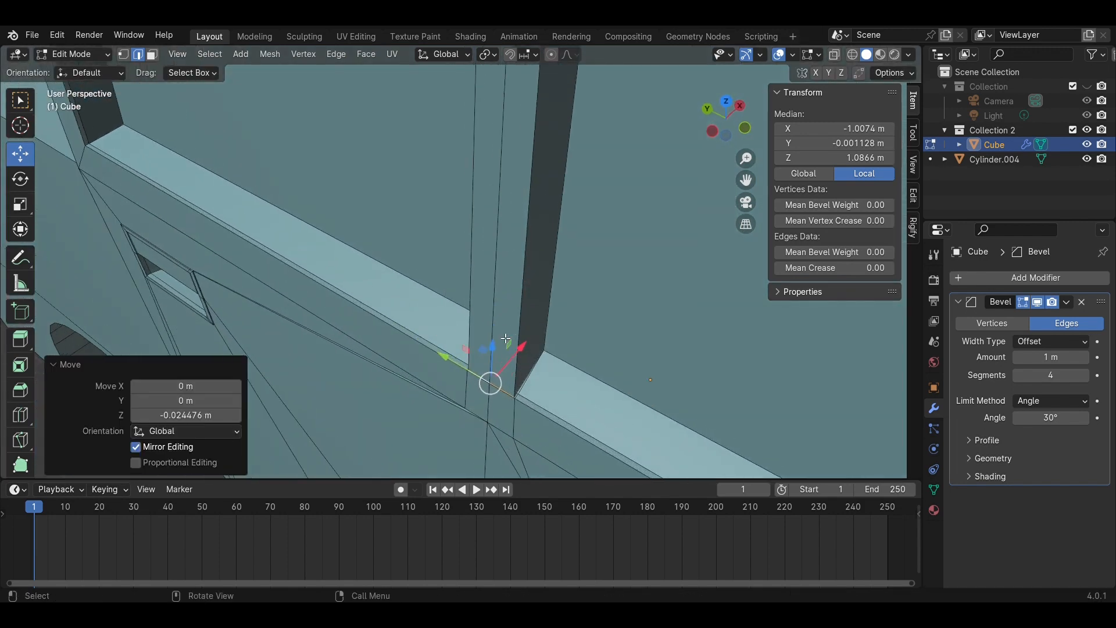
Move the side window divider's two top edges up about 0.025 m into the upper frame
{"action": "left_click", "coordinate": [582, 386]}
{"action": "scroll", "coordinate": [524, 244], "scroll_direction": "down", "scroll_amount": 5}
{"action": "middle_click_drag", "start_coordinate": [468, 93], "coordinate": [446, 208], "text": "shift"}
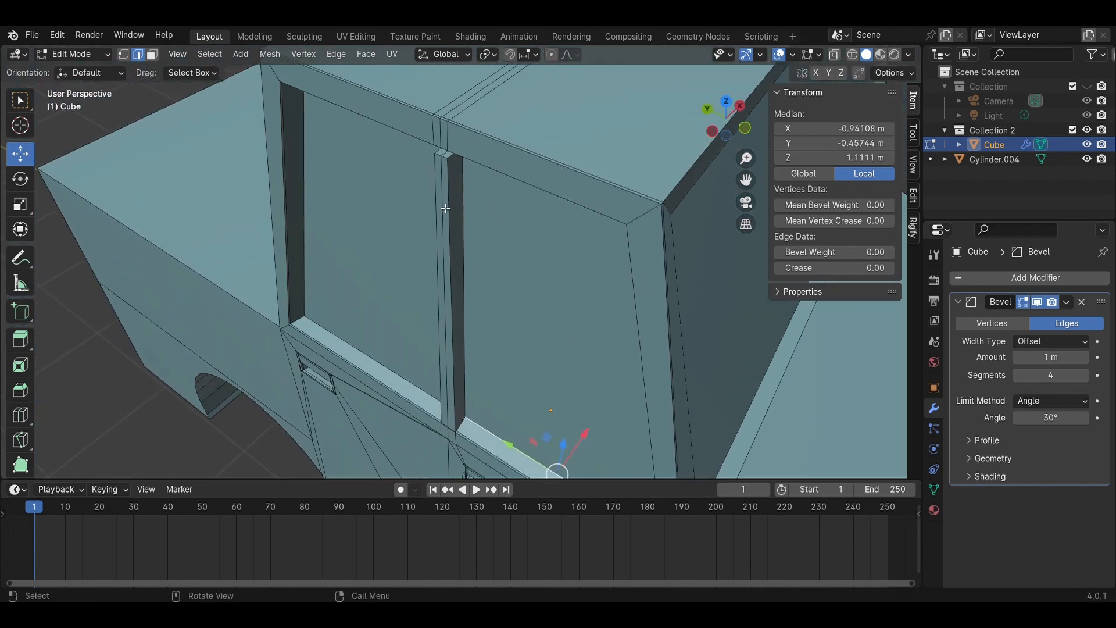
{"action": "left_click", "coordinate": [445, 158], "text": "shift"}
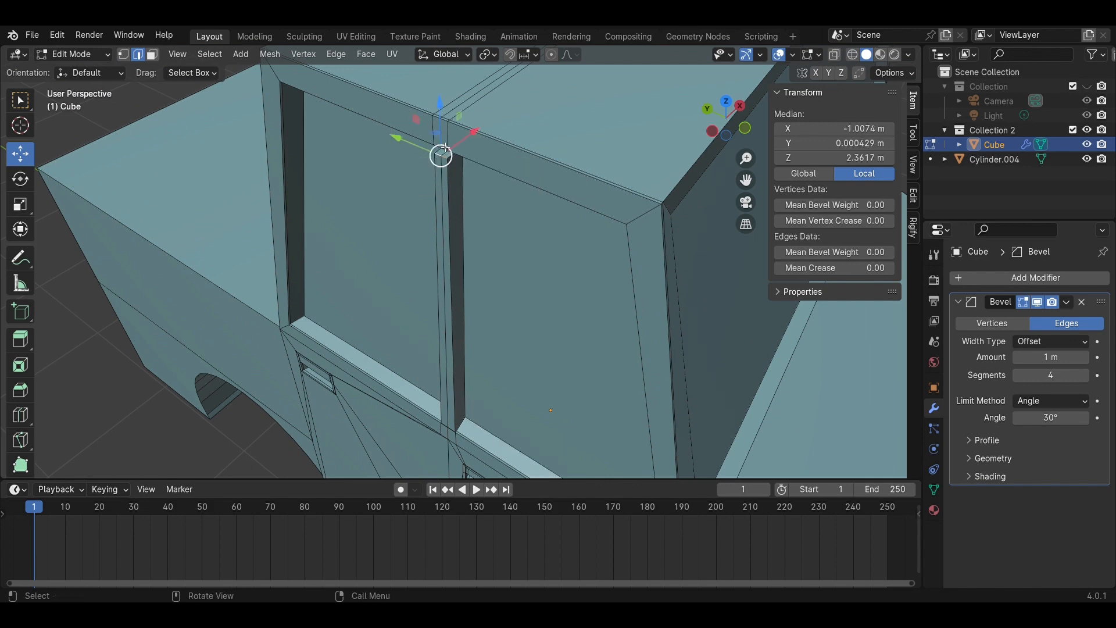
{"action": "key", "text": "g"}
{"action": "key", "text": "z"}
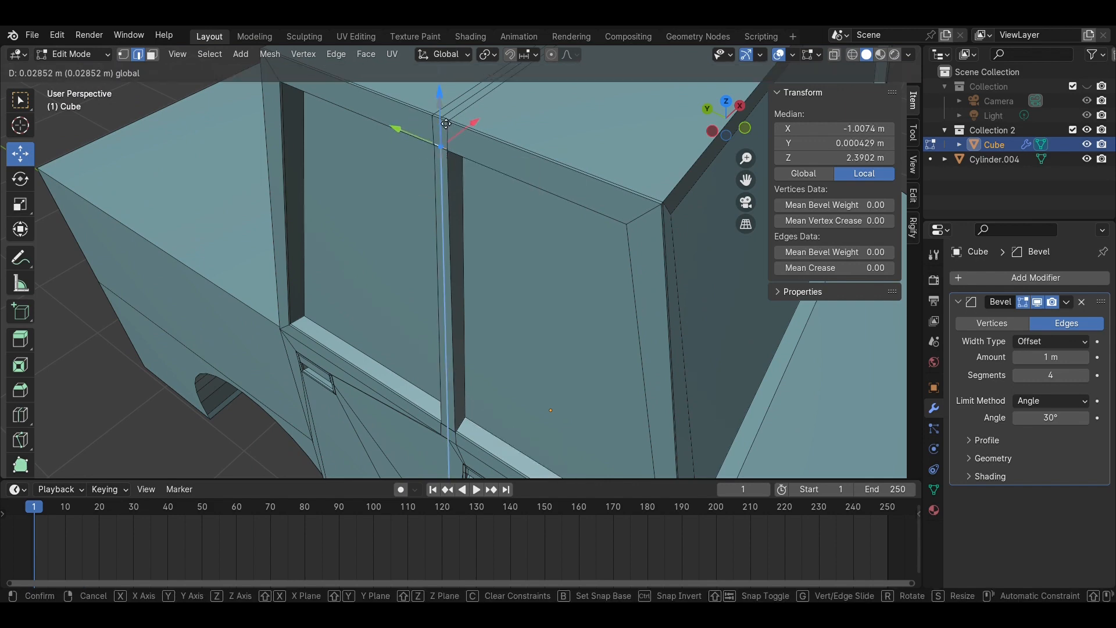
{"action": "left_click", "coordinate": [446, 125]}
Inspect the car body in Object Mode, including the front and the opposite side
{"action": "scroll", "coordinate": [446, 145], "scroll_direction": "down", "scroll_amount": 5}
{"action": "key", "text": "Tab"}
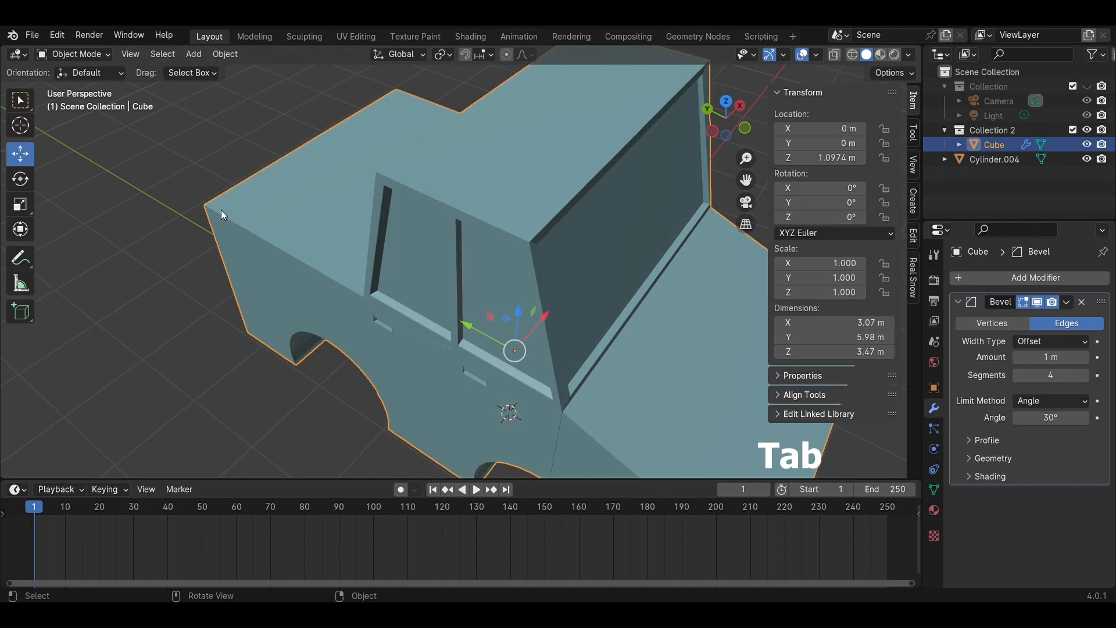
{"action": "scroll", "coordinate": [646, 300], "scroll_direction": "down", "scroll_amount": 2}
{"action": "left_click", "coordinate": [685, 253]}
{"action": "middle_click_drag", "start_coordinate": [685, 252], "coordinate": [667, 219]}
Select the car body and add a Subdivision Surface modifier with its viewport level set to 2
{"action": "left_click", "coordinate": [550, 291]}
{"action": "scroll", "coordinate": [561, 177], "scroll_direction": "up", "scroll_amount": 4}
{"action": "left_click", "coordinate": [1040, 277]}
{"action": "mouse_move", "coordinate": [1040, 273]}
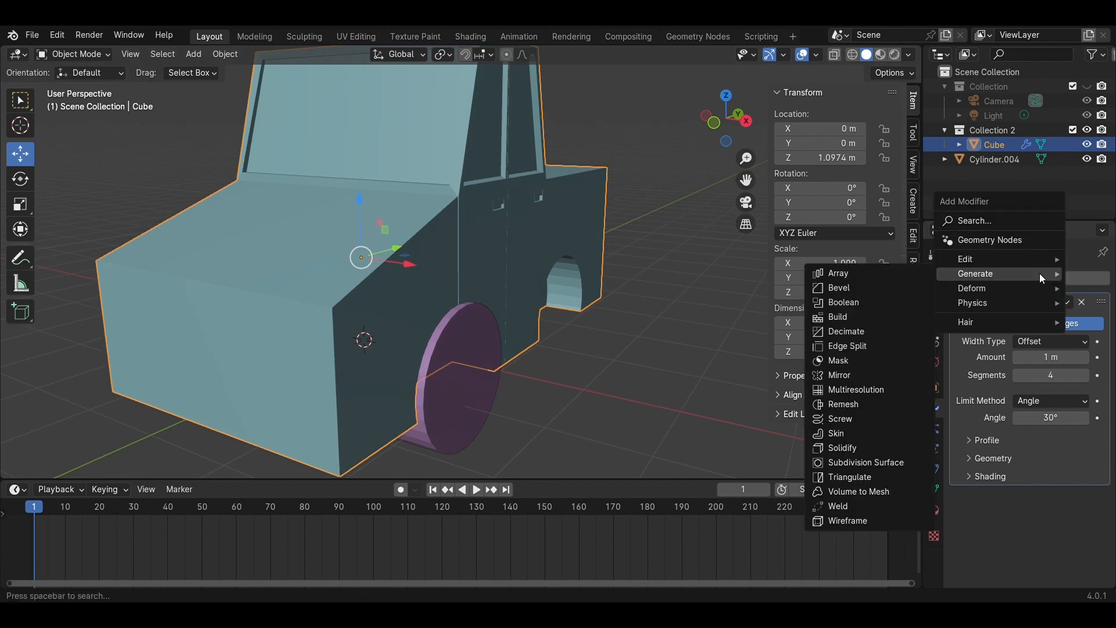
{"action": "left_click", "coordinate": [875, 462]}
{"action": "scroll", "coordinate": [874, 457], "scroll_direction": "down", "scroll_amount": 1}
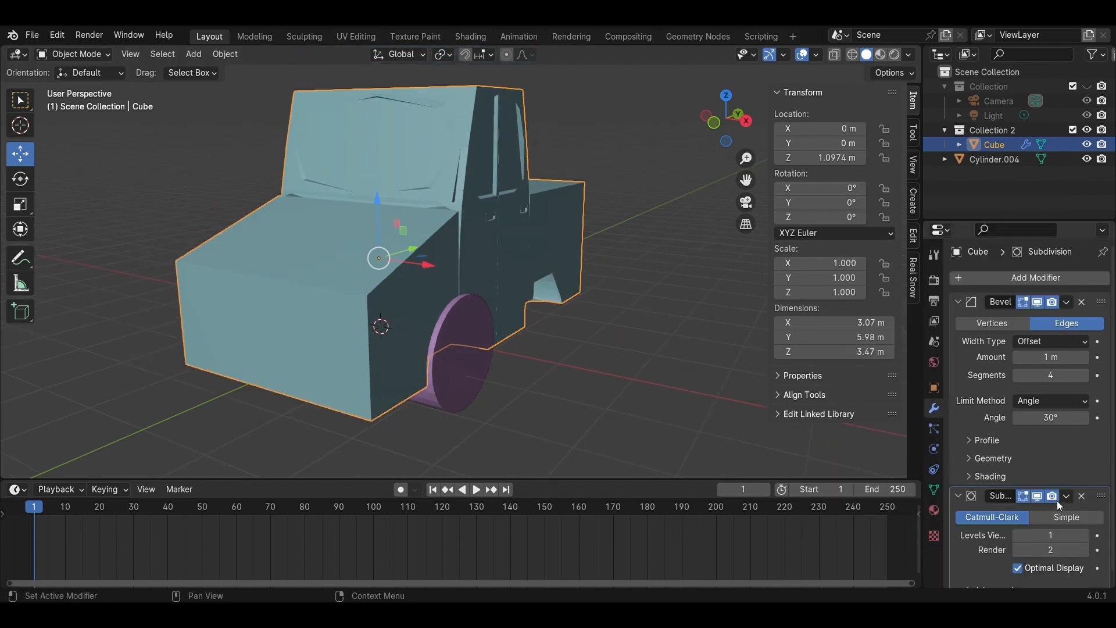
{"action": "left_click", "coordinate": [1087, 536]}
In Edit Mode, add a horizontal loop cut around the cabin just below the roof with a slide factor of -0.836
{"action": "middle_click_drag", "start_coordinate": [668, 288], "coordinate": [565, 309]}
{"action": "key", "text": "Tab"}
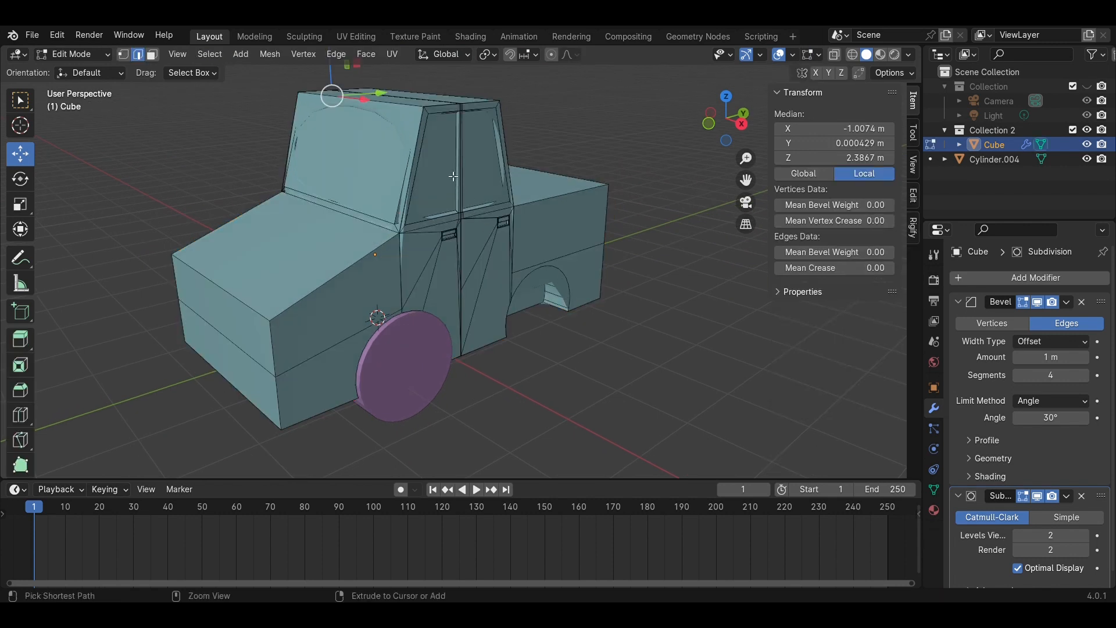
{"action": "key", "text": "ctrl+r"}
{"action": "left_click", "coordinate": [427, 87]}
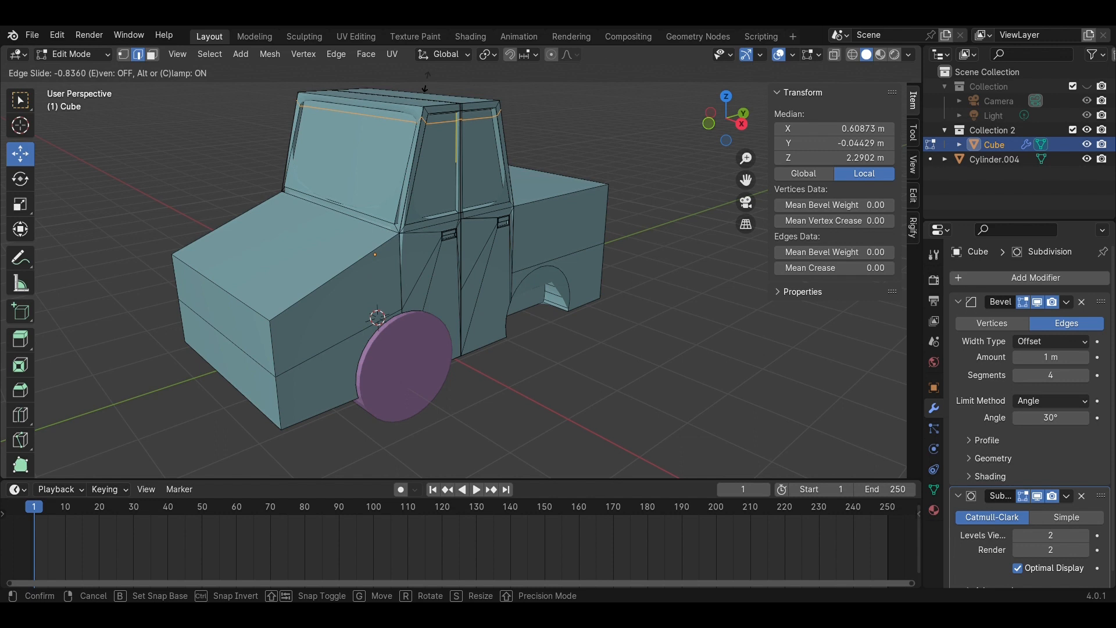
{"action": "left_click", "coordinate": [426, 87]}
Add a second horizontal loop cut around the cabin just above the window sills with a slide factor of about -0.856
{"action": "key", "text": "ctrl+r"}
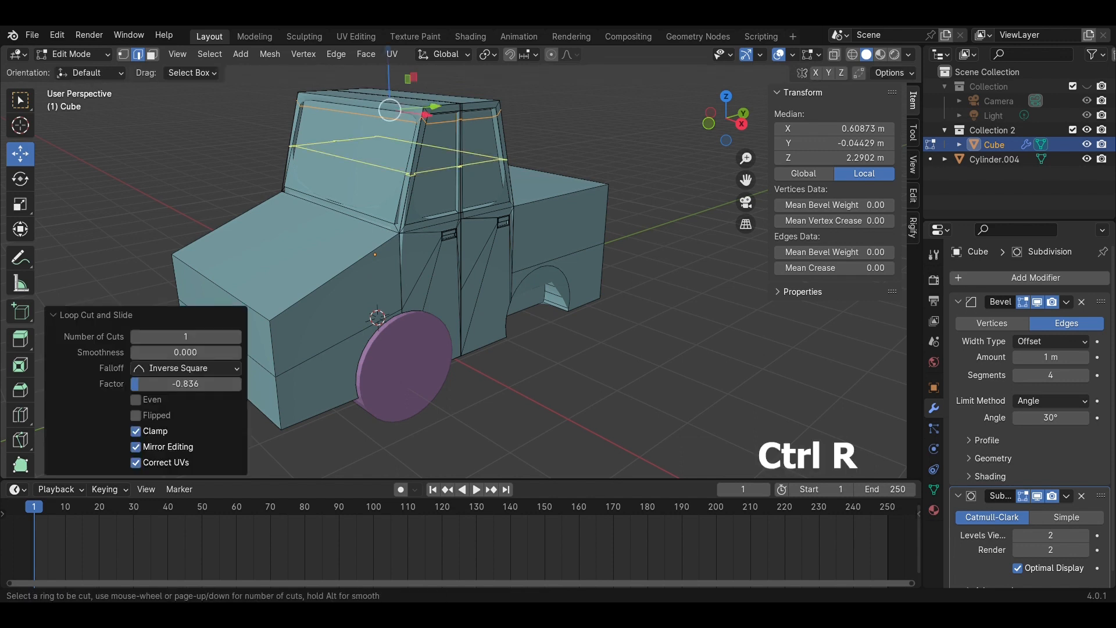
{"action": "left_click", "coordinate": [459, 170]}
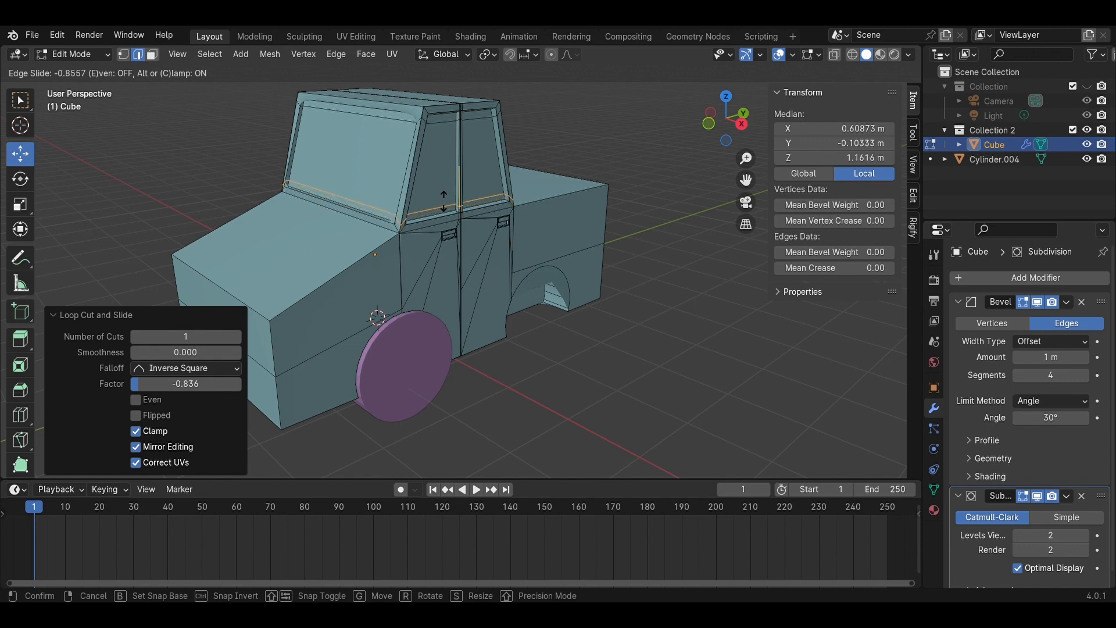
{"action": "left_click", "coordinate": [444, 201]}
{"action": "left_click", "coordinate": [743, 337]}
Move the cabin's upper edge loop up about 0.037 m along Z, closer to the windshield's top edge
{"action": "scroll", "coordinate": [414, 236], "scroll_direction": "up", "scroll_amount": 4}
{"action": "mouse_move", "coordinate": [414, 236]}
{"action": "middle_mouse_down"}
{"action": "mouse_move", "coordinate": [499, 235]}
{"action": "mouse_move", "coordinate": [409, 247]}
{"action": "middle_mouse_up"}
{"action": "scroll", "coordinate": [409, 247], "scroll_direction": "up", "scroll_amount": 2}
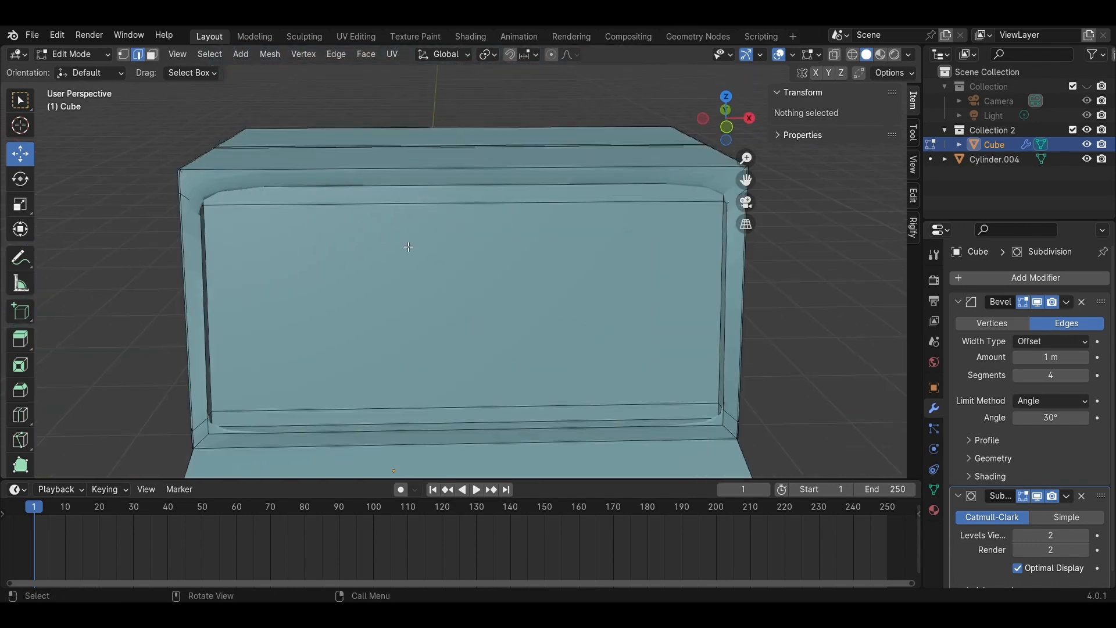
{"action": "left_click", "coordinate": [387, 207], "text": "alt"}
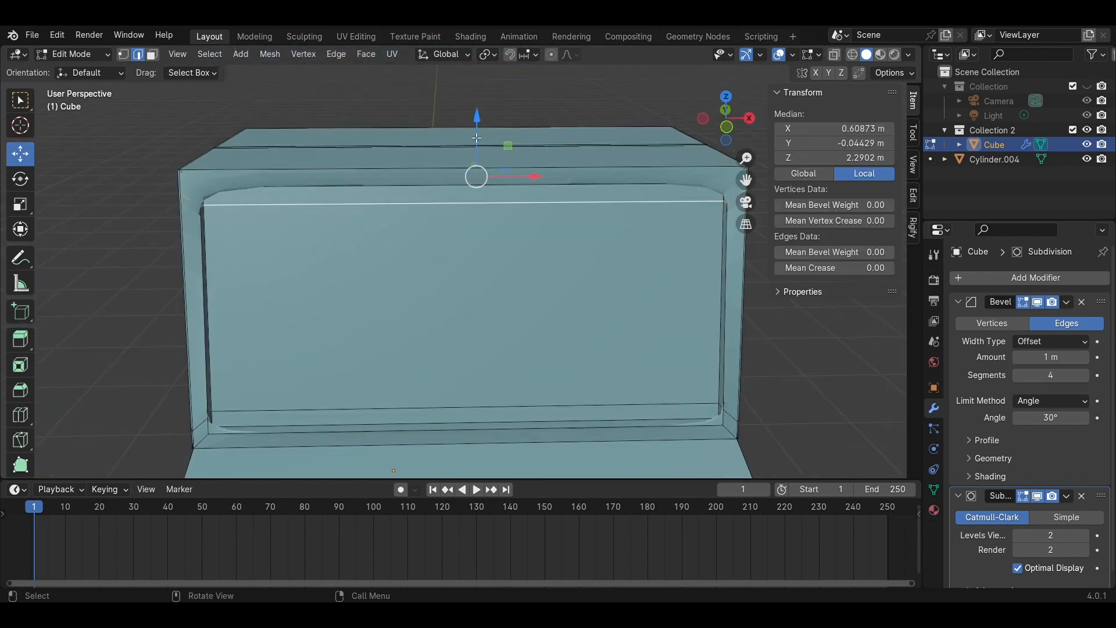
{"action": "left_click_drag", "start_coordinate": [477, 134], "coordinate": [486, 128]}
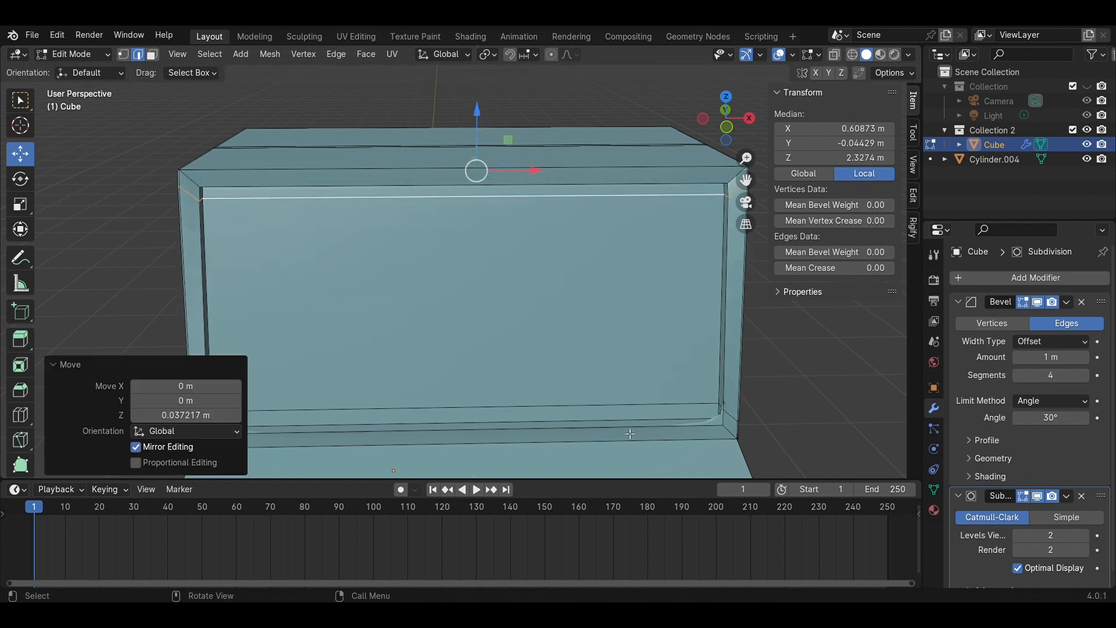
Select the cabin's lower edge loop and move it down slightly along Z, closer to the windshield's bottom edge
{"action": "left_click", "coordinate": [661, 411], "text": "alt"}
{"action": "left_click", "coordinate": [839, 398]}
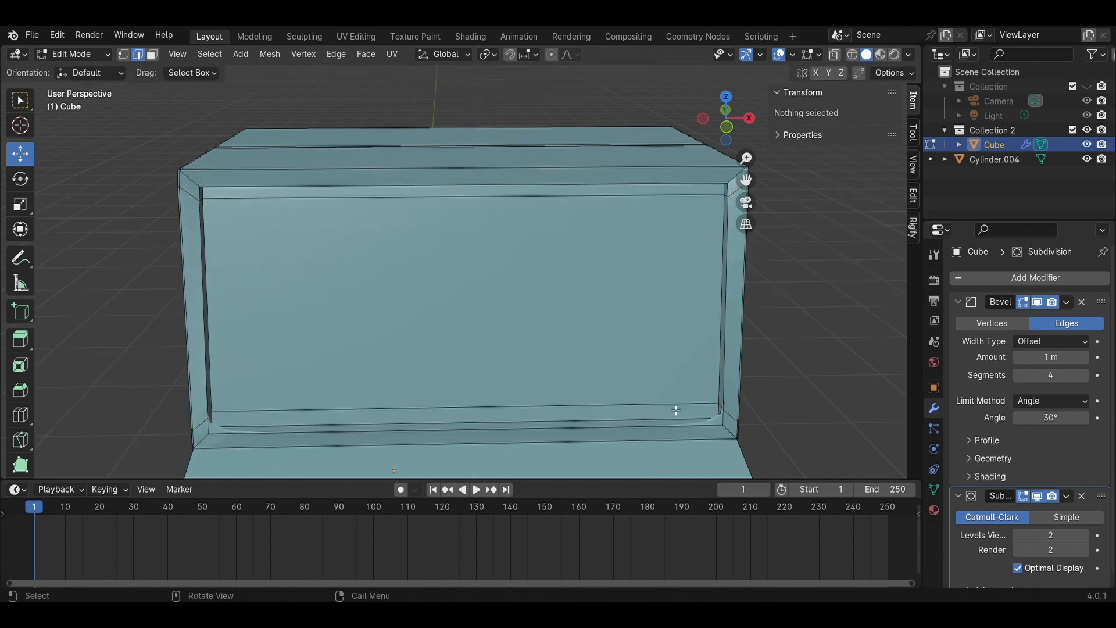
{"action": "left_click", "coordinate": [654, 412], "text": "alt"}
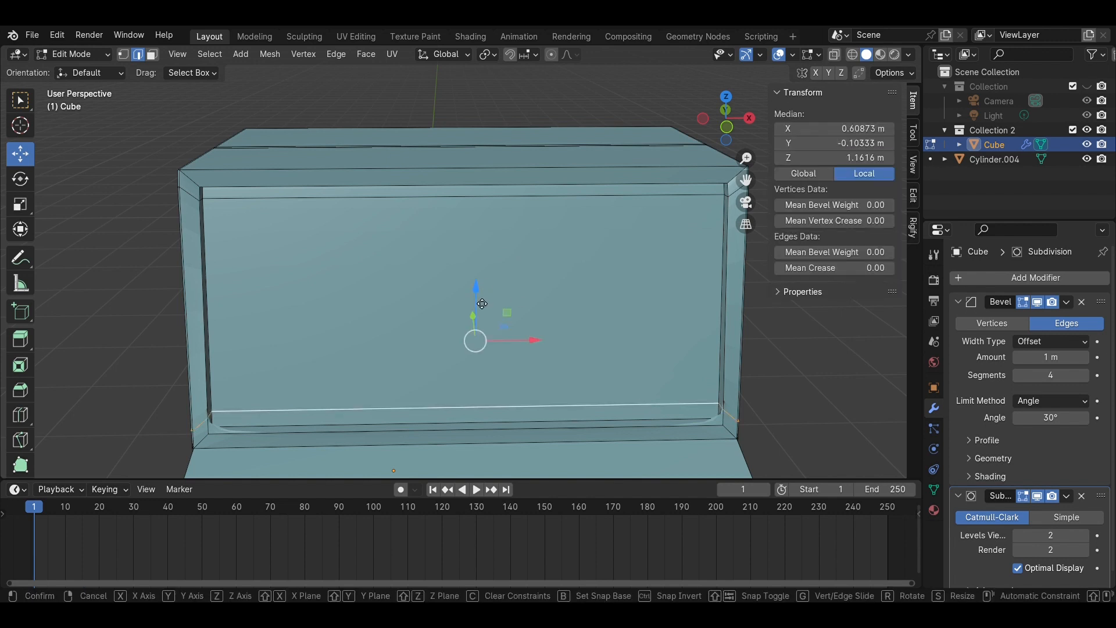
{"action": "left_click_drag", "start_coordinate": [481, 292], "coordinate": [485, 300]}
{"action": "left_click", "coordinate": [859, 388]}
{"action": "middle_click_drag", "start_coordinate": [859, 388], "coordinate": [646, 344]}
{"action": "scroll", "coordinate": [751, 385], "scroll_direction": "down", "scroll_amount": 3}
{"action": "scroll", "coordinate": [646, 343], "scroll_direction": "up", "scroll_amount": 6}
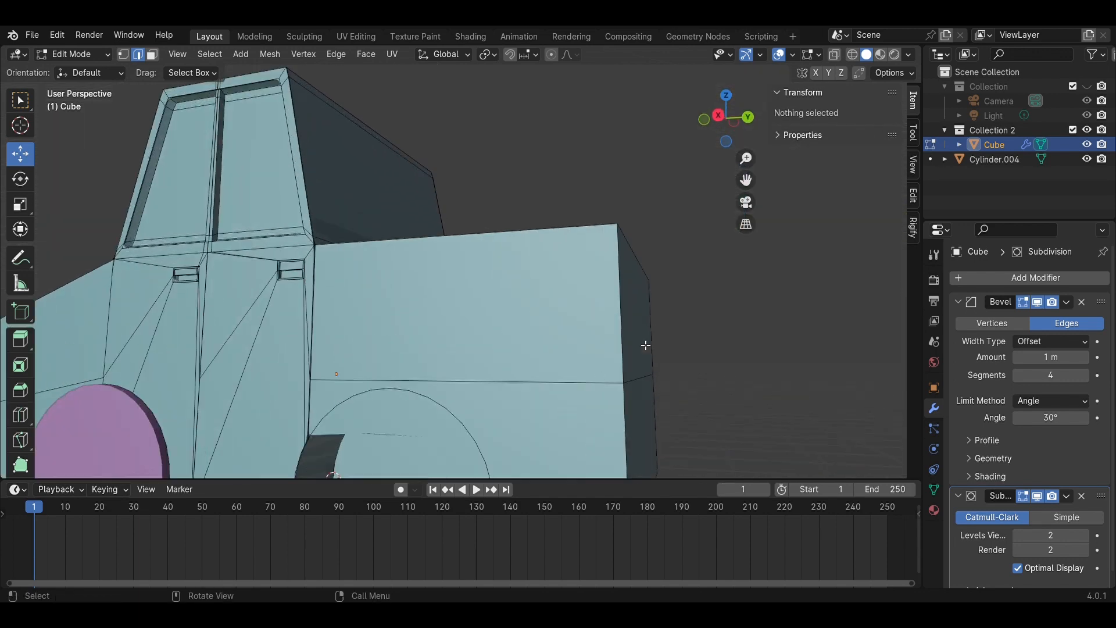
{"action": "scroll", "coordinate": [565, 427], "scroll_direction": "down", "scroll_amount": 5}
{"action": "key", "text": "ctrl+r"}
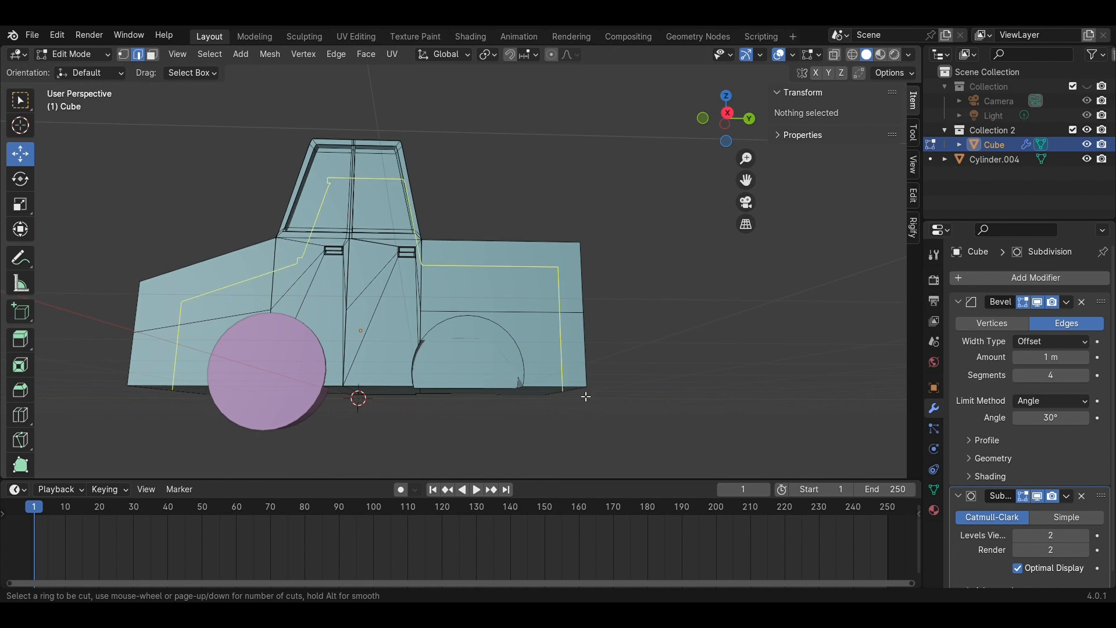
{"action": "key", "text": "Escape"}
Inspect the subdivided car from the rear, side and front, returning to Object Mode
{"action": "middle_click_drag", "start_coordinate": [579, 397], "coordinate": [520, 433]}
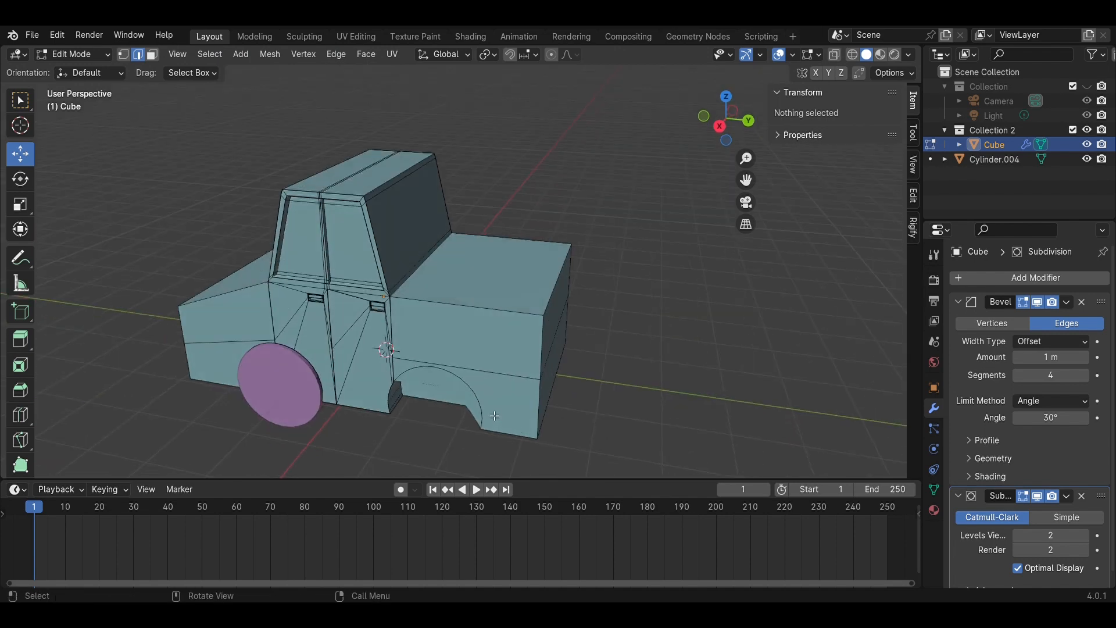
{"action": "scroll", "coordinate": [495, 415], "scroll_direction": "up", "scroll_amount": 3}
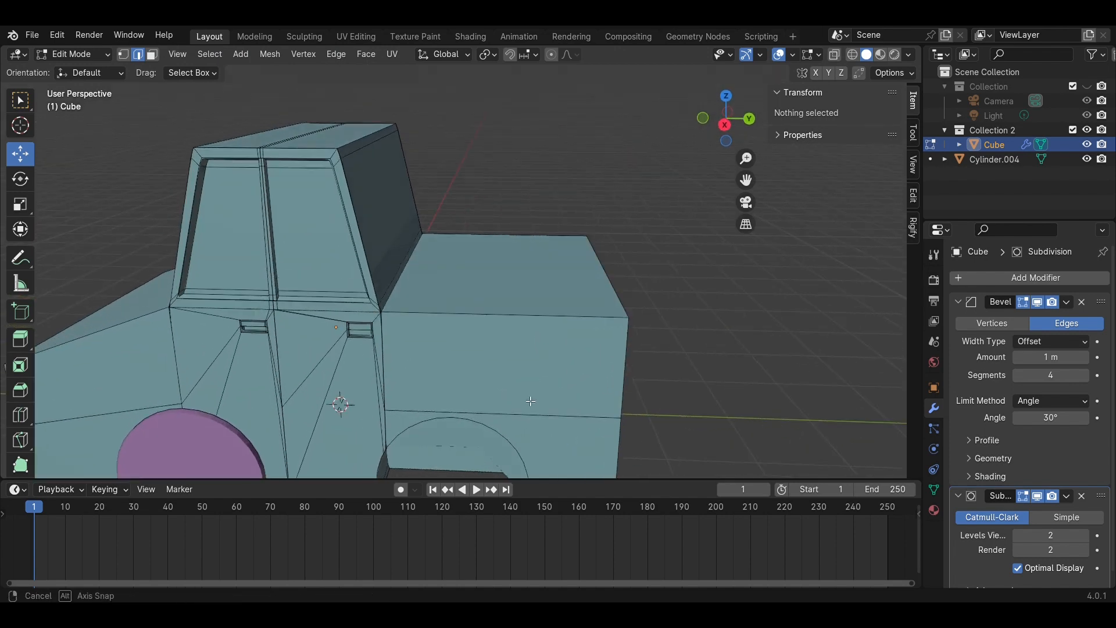
{"action": "key", "text": "Tab"}
{"action": "middle_click_drag", "start_coordinate": [680, 381], "coordinate": [478, 341]}
{"action": "middle_click_drag", "start_coordinate": [624, 345], "coordinate": [418, 326]}
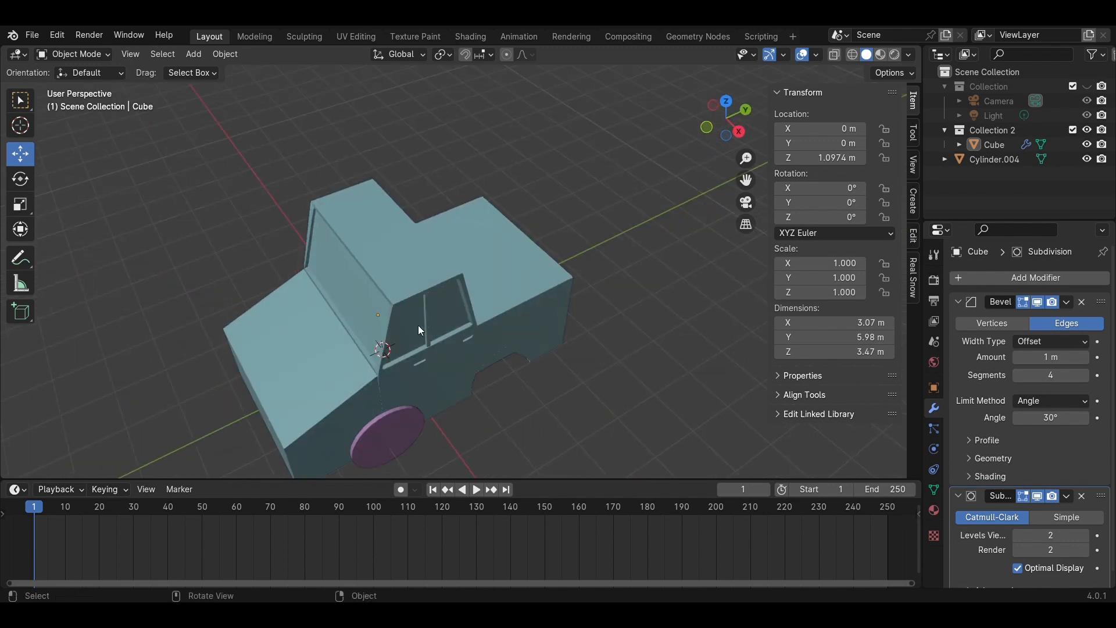
Inspect the car body's side and rear wheel arch from a low angle and in the right orthographic view
{"action": "left_click", "coordinate": [422, 323]}
{"action": "right_click", "coordinate": [422, 323]}
{"action": "left_click", "coordinate": [422, 323]}
{"action": "left_click", "coordinate": [610, 343]}
{"action": "middle_click_drag", "start_coordinate": [610, 344], "coordinate": [585, 227]}
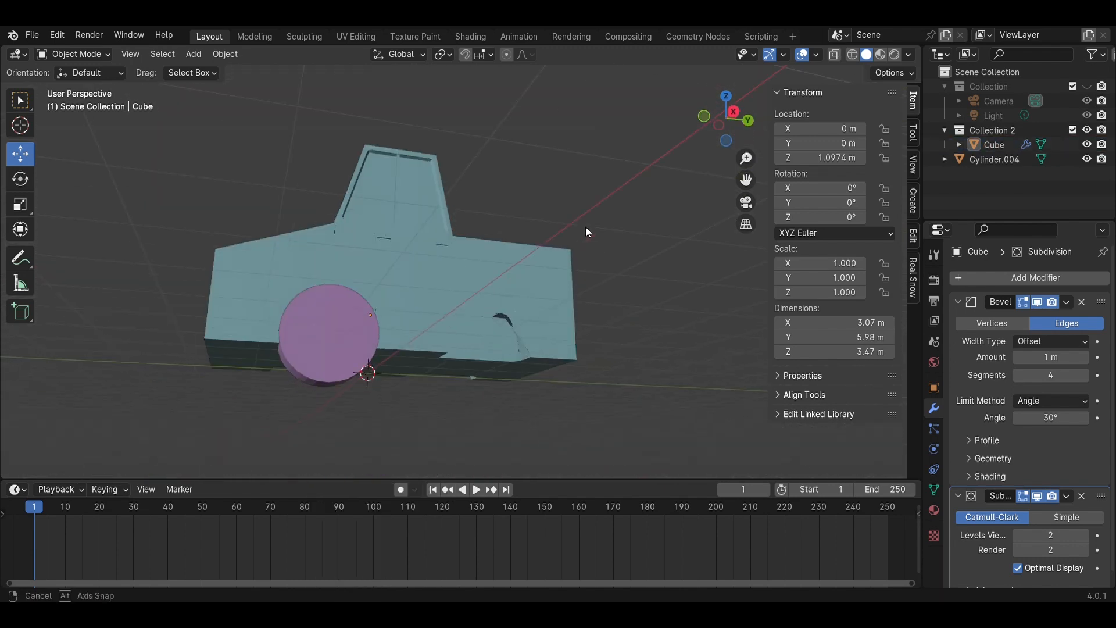
{"action": "scroll", "coordinate": [611, 280], "scroll_direction": "up", "scroll_amount": 5}
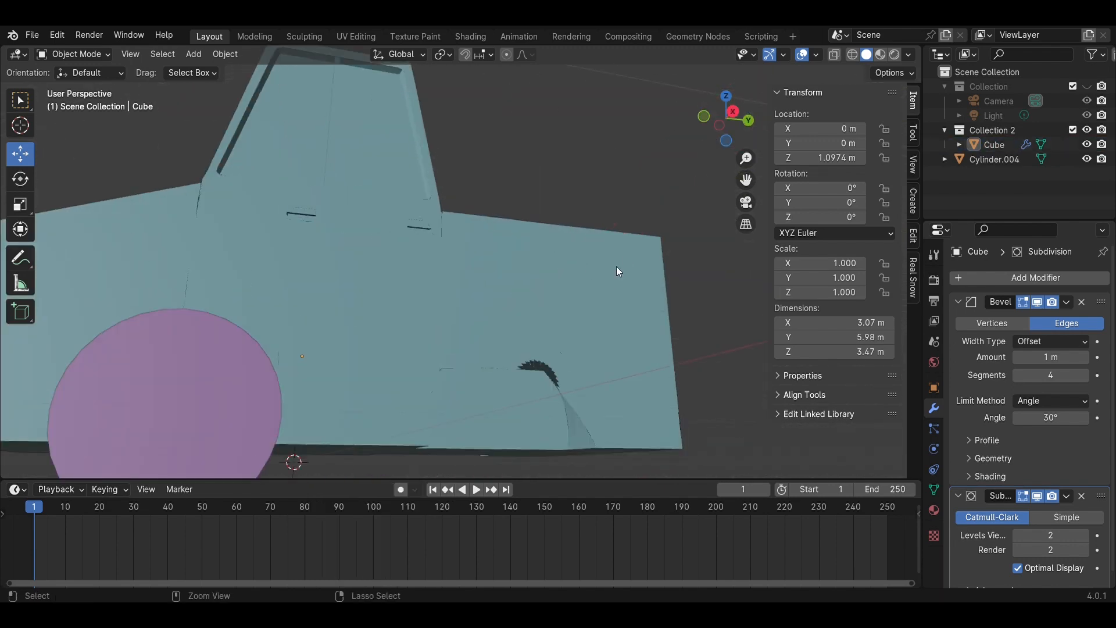
{"action": "left_click", "coordinate": [618, 271]}
{"action": "left_click", "coordinate": [734, 112]}
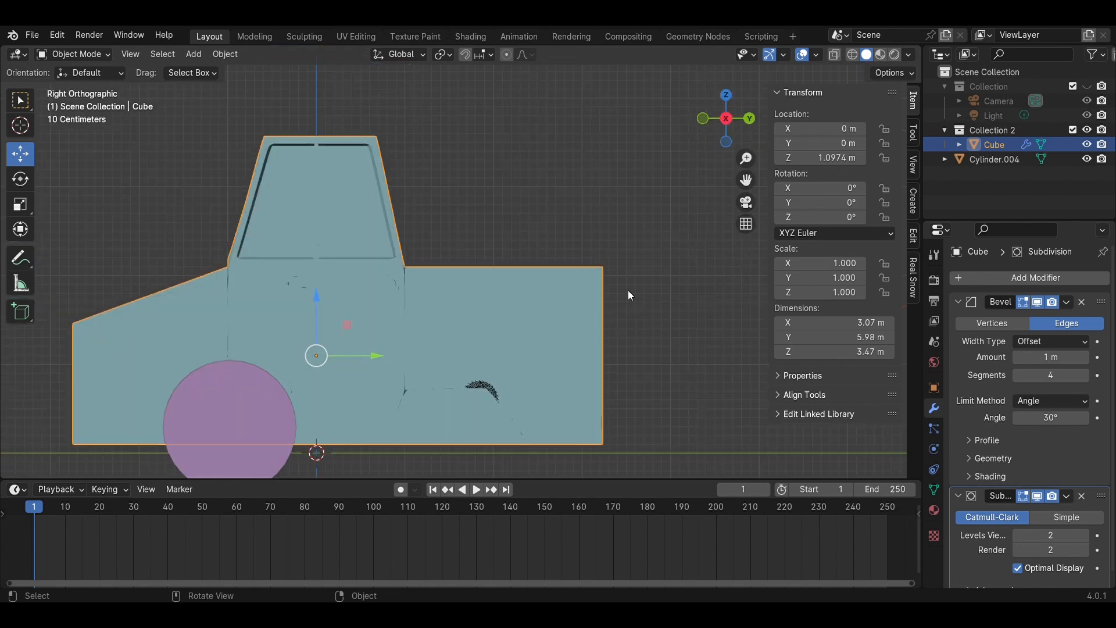
Inset the top face of the rear deck behind the cabin by about 0.19 m
{"action": "key", "text": "Tab"}
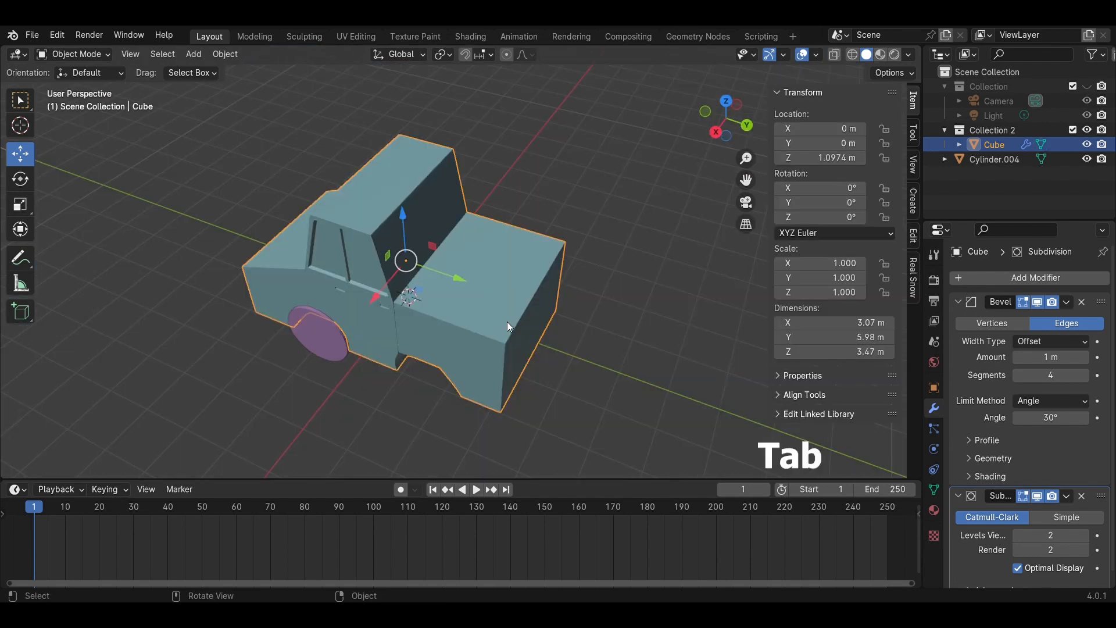
{"action": "key", "text": "Tab"}
{"action": "middle_click_drag", "start_coordinate": [507, 322], "coordinate": [515, 327]}
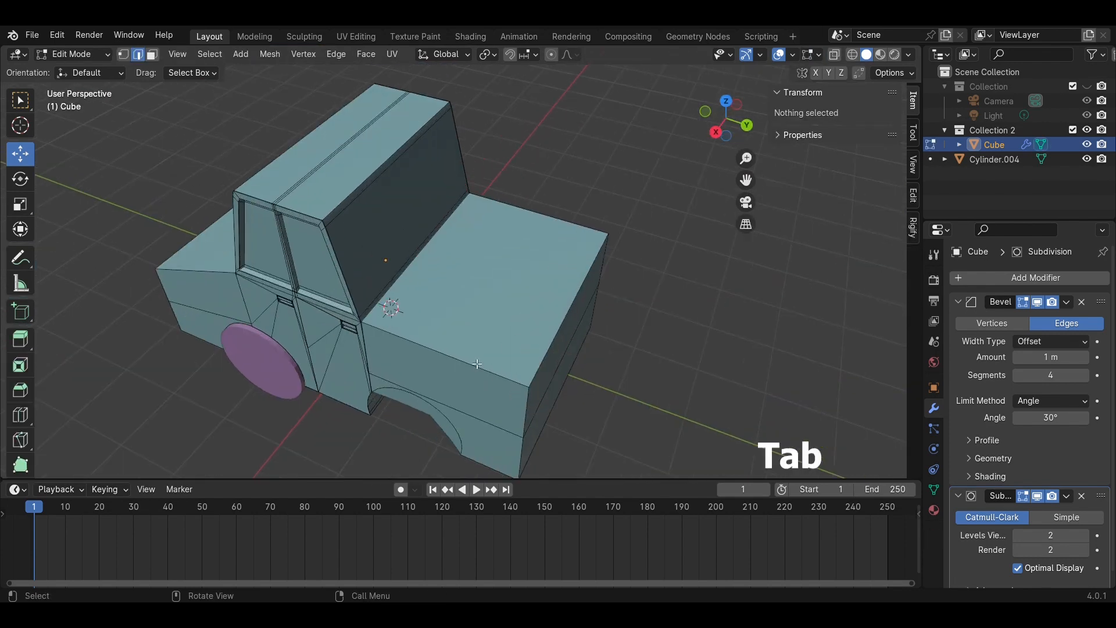
{"action": "left_click", "coordinate": [515, 327]}
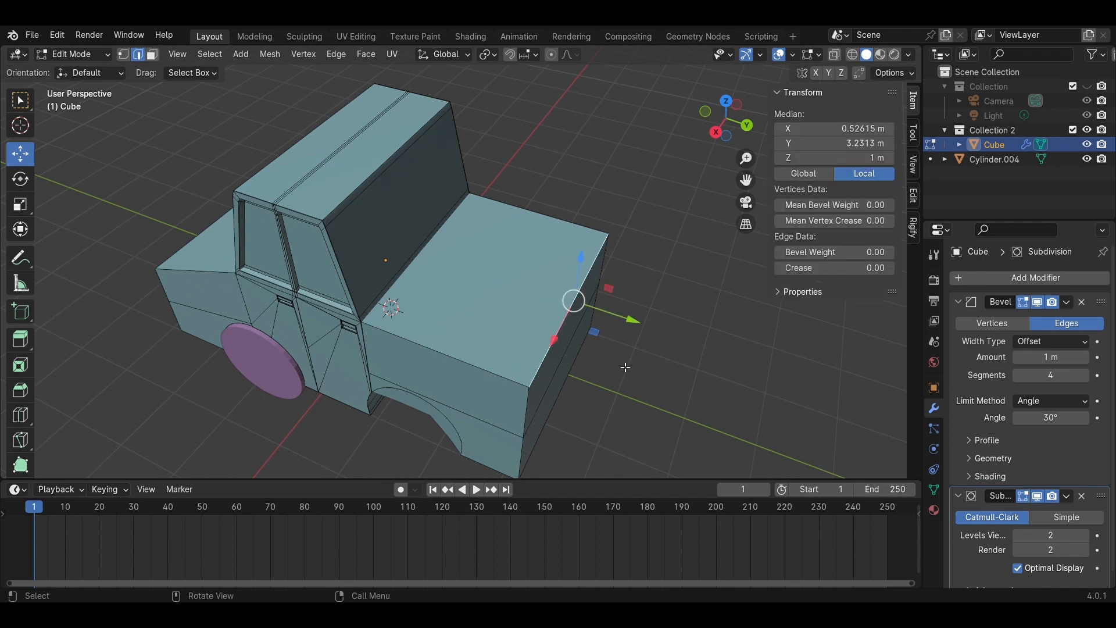
{"action": "key", "text": "3"}
{"action": "key", "text": "i"}
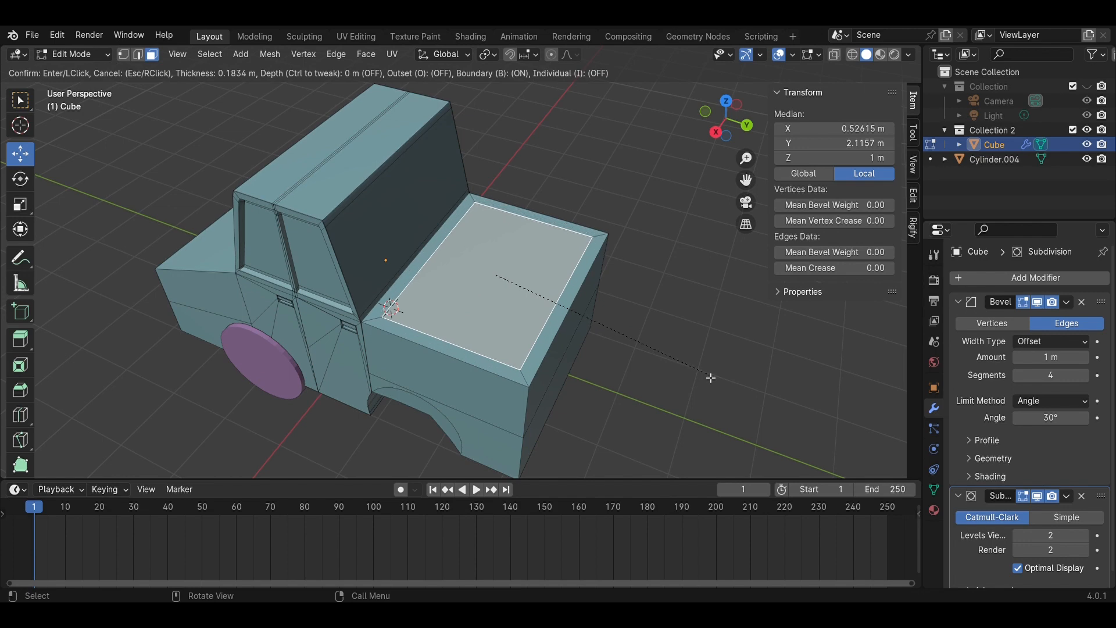
{"action": "left_click", "coordinate": [711, 379]}
Extrude the inset rear deck face about 0.60 m downward to form an open truck bed
{"action": "middle_click_drag", "start_coordinate": [643, 364], "coordinate": [661, 348]}
{"action": "key", "text": "e"}
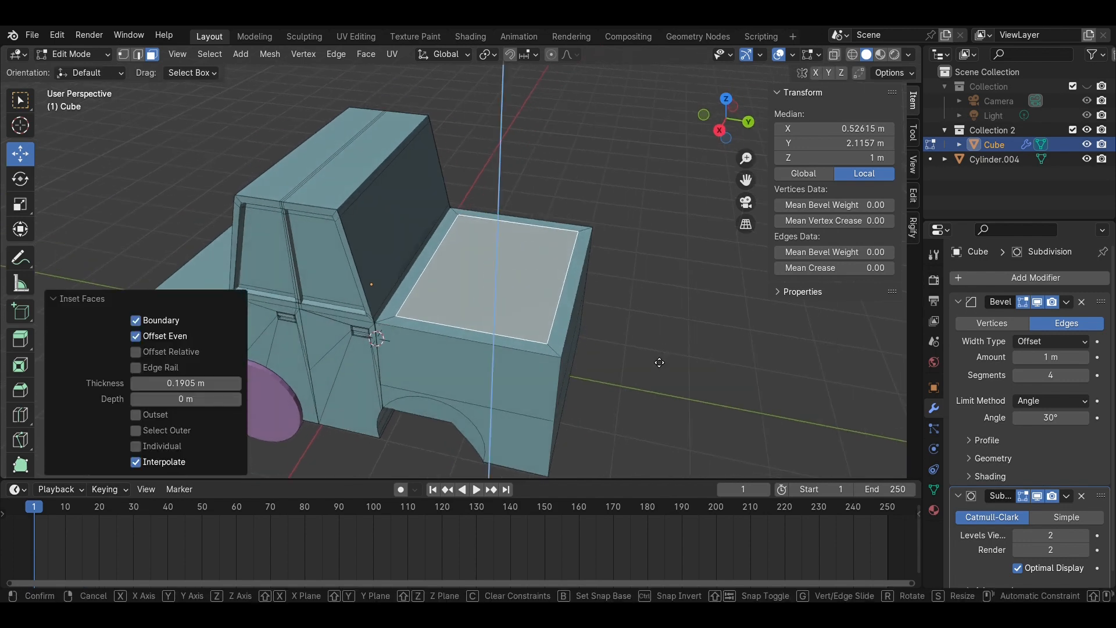
{"action": "left_click", "coordinate": [658, 381]}
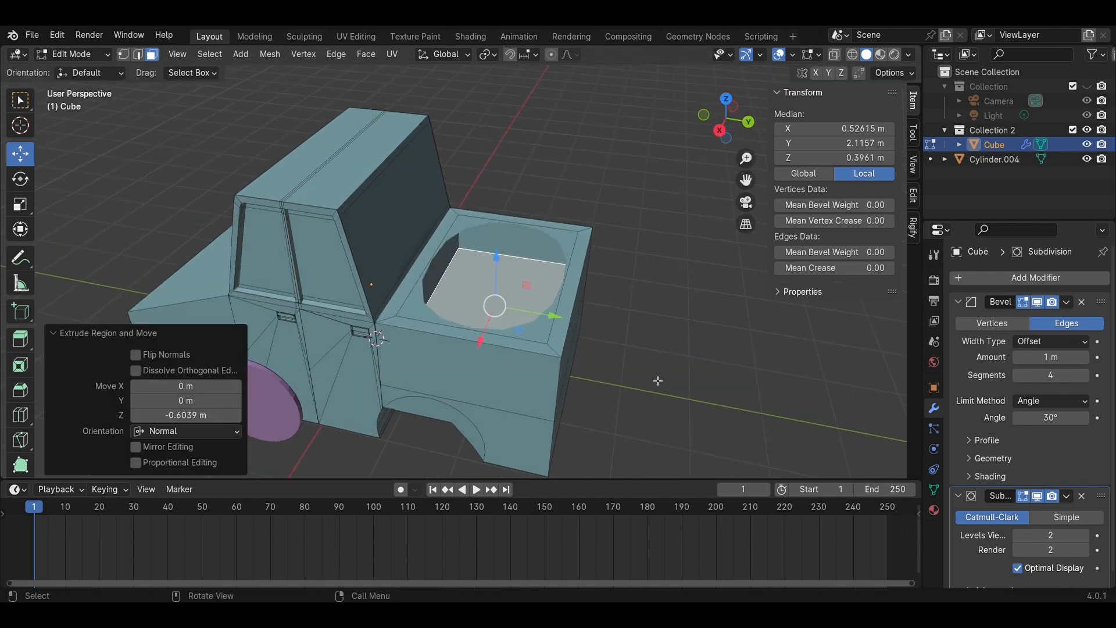
{"action": "left_click", "coordinate": [681, 339]}
Add a crosswise loop cut through the bed with slide factor 0.818 and move it about 0.092 m toward the cabin along Y
{"action": "middle_click_drag", "start_coordinate": [682, 338], "coordinate": [599, 295]}
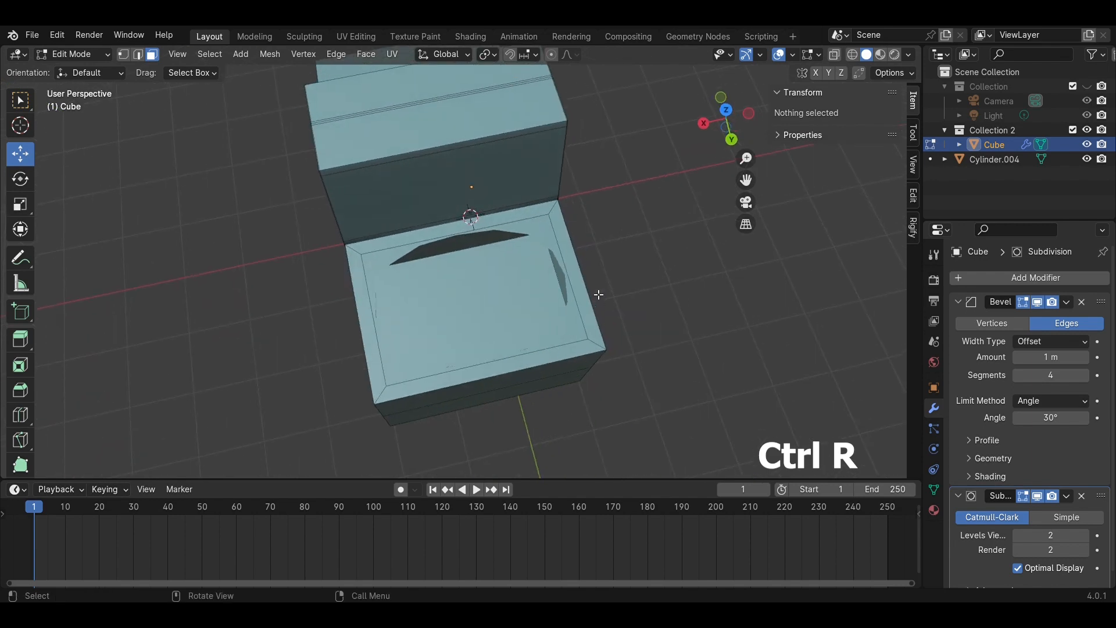
{"action": "left_click", "coordinate": [599, 250]}
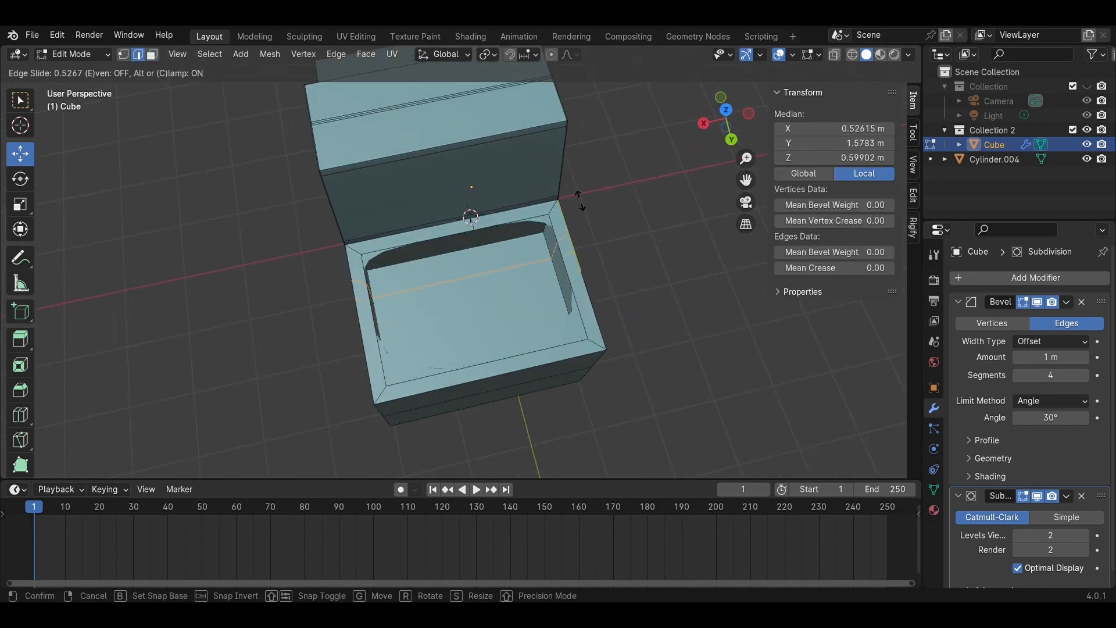
{"action": "left_click", "coordinate": [580, 183]}
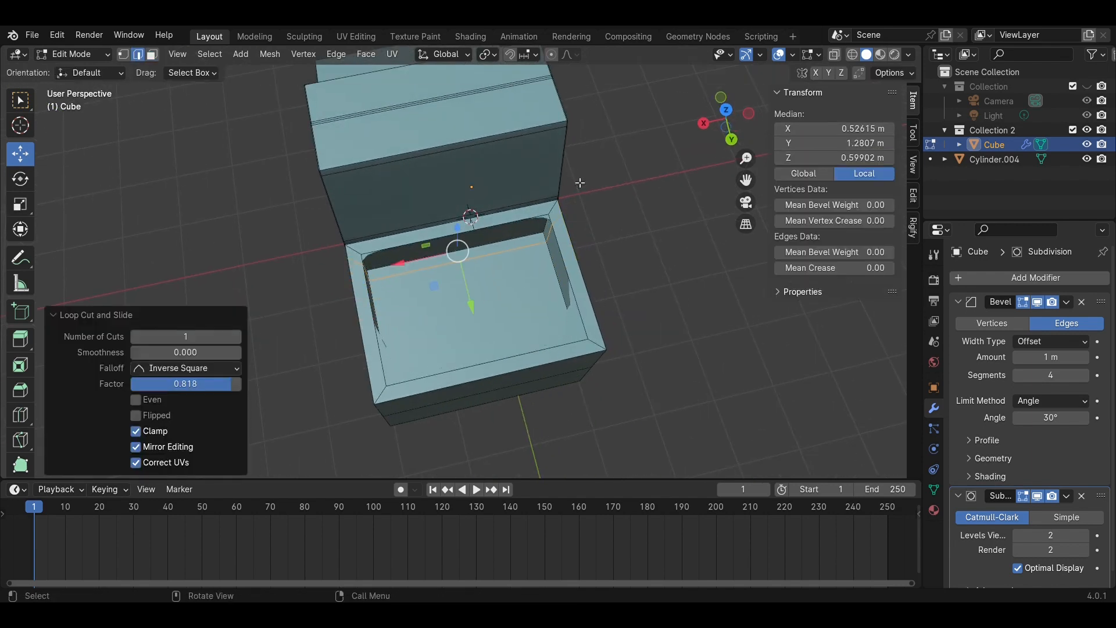
{"action": "scroll", "coordinate": [465, 291], "scroll_direction": "up", "scroll_amount": 3}
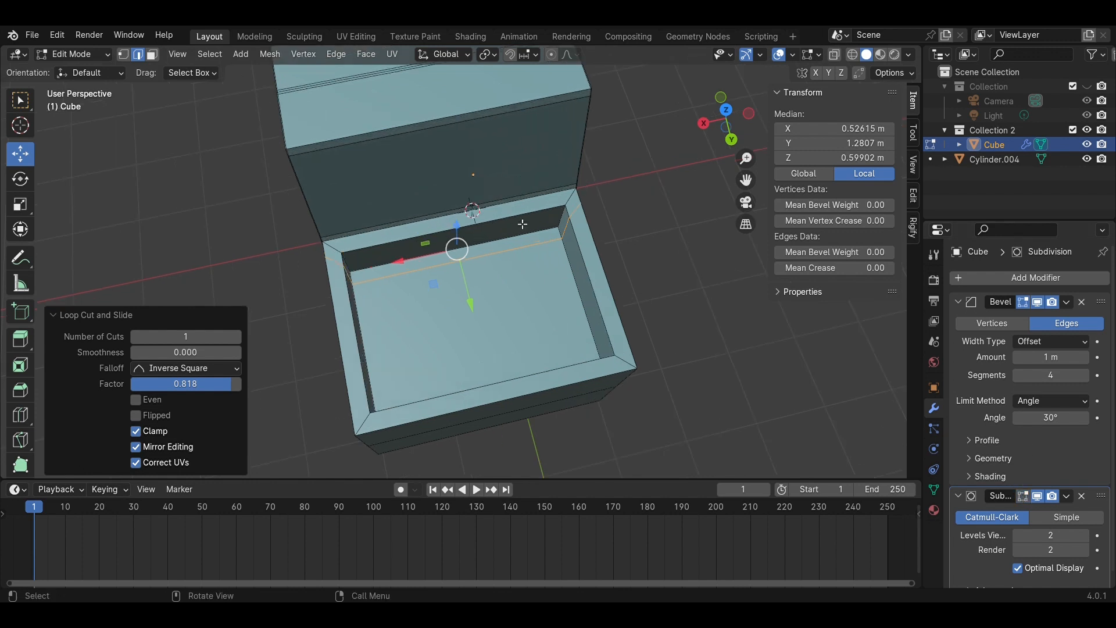
{"action": "left_click_drag", "start_coordinate": [469, 294], "coordinate": [470, 286]}
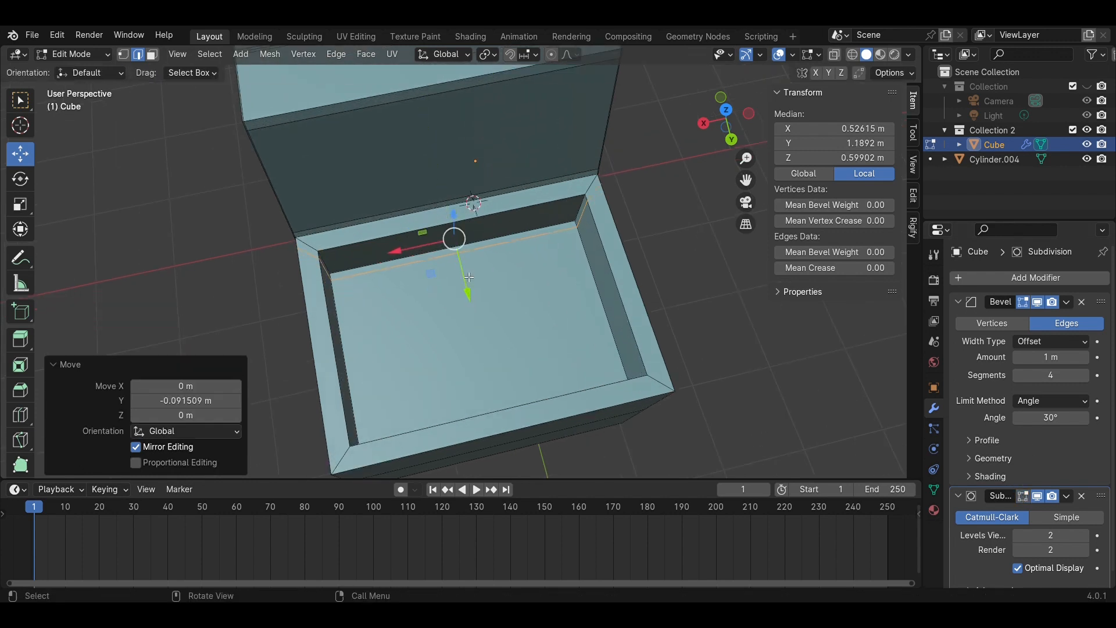
Add a second crosswise loop cut close to the bed's tailgate end and view the body in Object Mode
{"action": "key", "text": "ctrl+r"}
{"action": "left_click", "coordinate": [621, 279]}
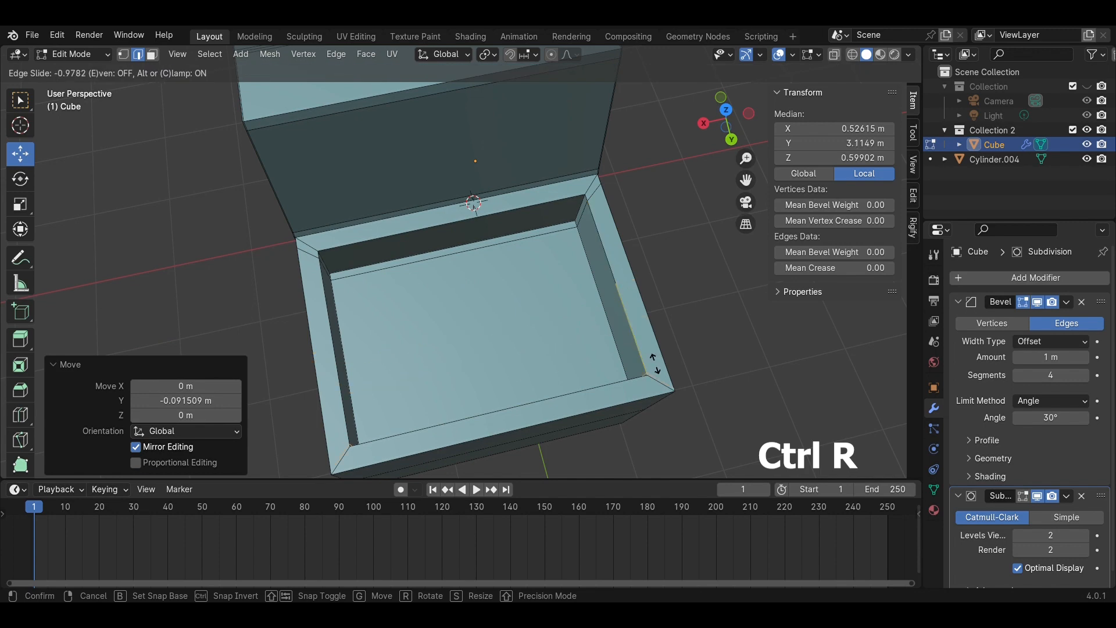
{"action": "left_click", "coordinate": [654, 361]}
{"action": "left_click", "coordinate": [723, 343]}
{"action": "middle_click_drag", "start_coordinate": [669, 371], "coordinate": [748, 302]}
{"action": "scroll", "coordinate": [721, 338], "scroll_direction": "down", "scroll_amount": 2}
{"action": "key", "text": "Tab"}
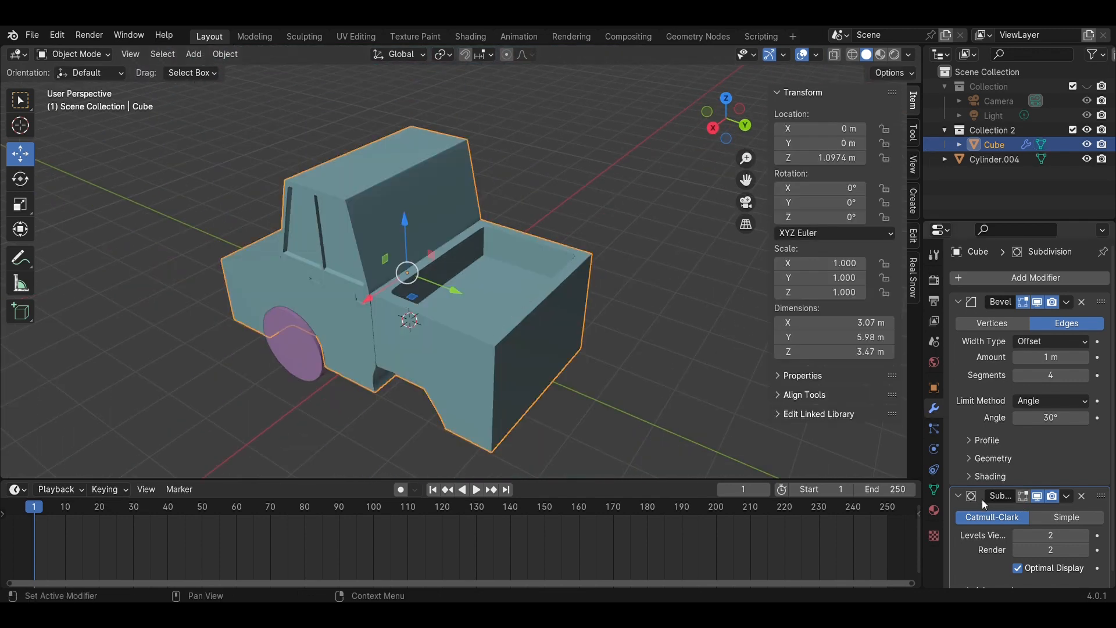
Bevel the tailgate's outer top edge about 0.127 m wide with 3 segments
{"action": "left_click", "coordinate": [1027, 497]}
{"action": "key", "text": "Tab"}
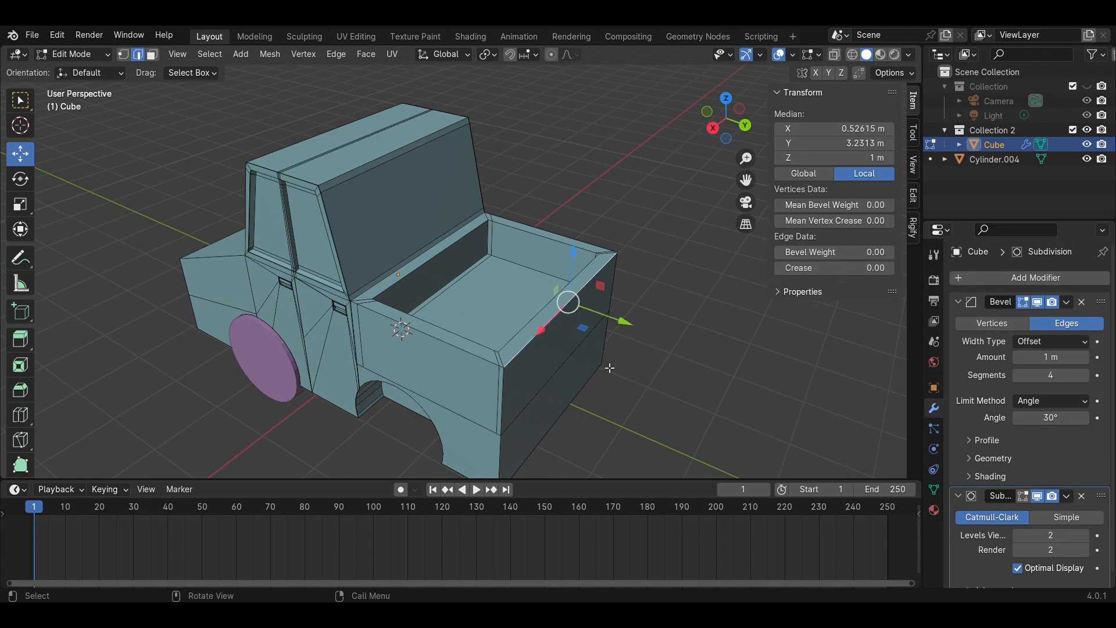
{"action": "key", "text": "ctrl+b"}
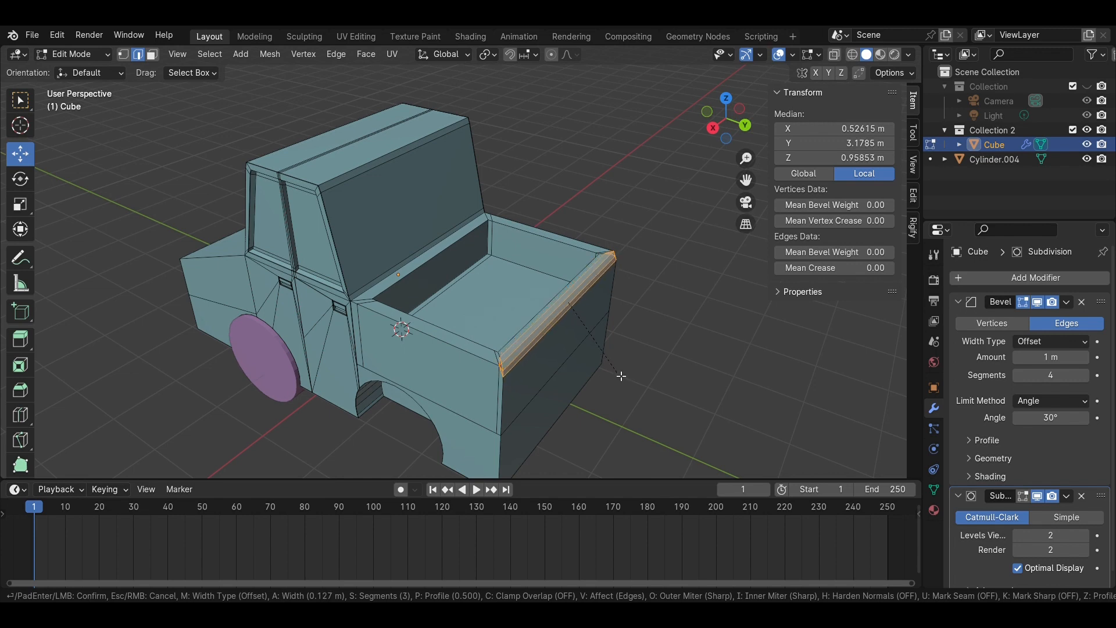
{"action": "left_click", "coordinate": [621, 375]}
{"action": "left_click", "coordinate": [647, 365]}
{"action": "middle_click_drag", "start_coordinate": [647, 364], "coordinate": [567, 373]}
{"action": "left_click", "coordinate": [712, 369]}
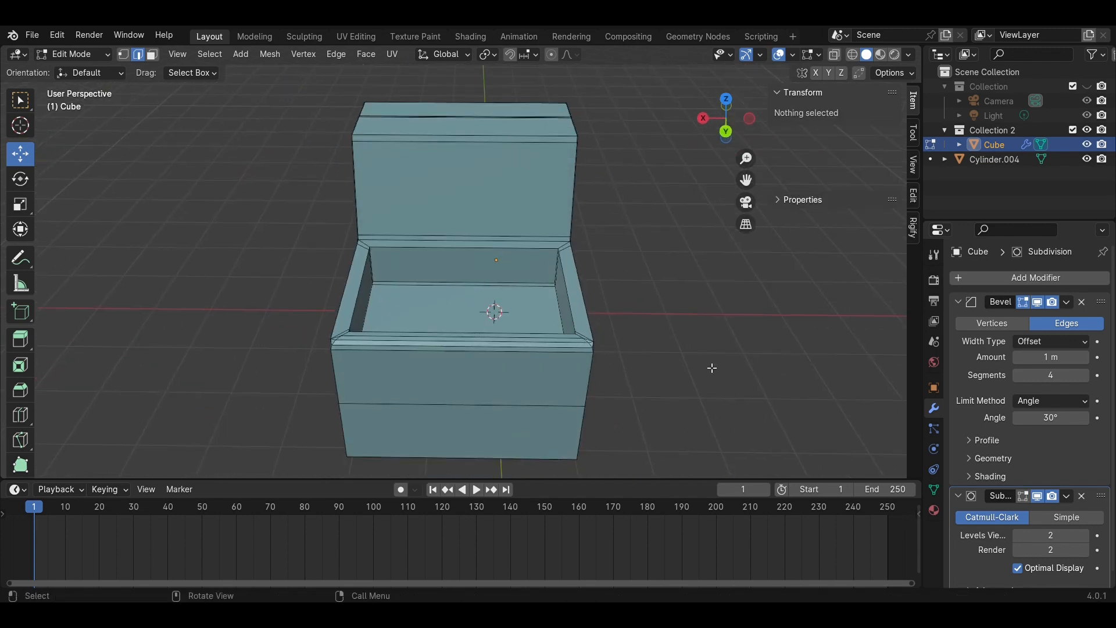
Inspect the smoothed bed, tailgate, underside and front of the car in Object Mode
{"action": "middle_click_drag", "start_coordinate": [712, 368], "coordinate": [574, 374]}
{"action": "scroll", "coordinate": [564, 345], "scroll_direction": "up", "scroll_amount": 4}
{"action": "key", "text": "Tab"}
{"action": "scroll", "coordinate": [471, 323], "scroll_direction": "down", "scroll_amount": 3}
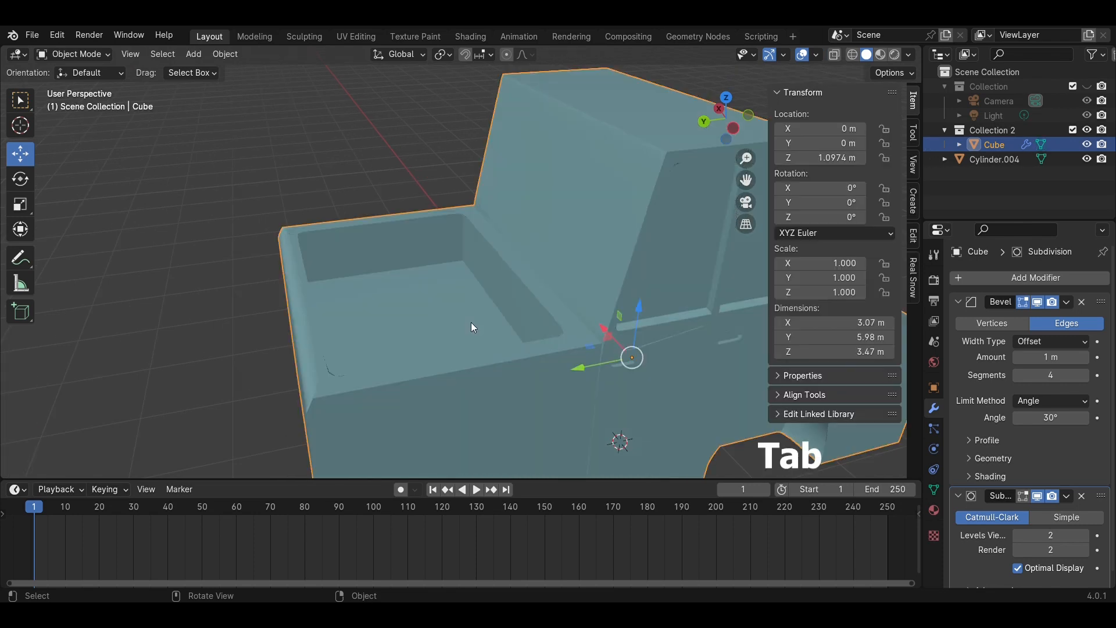
{"action": "middle_click_drag", "start_coordinate": [471, 322], "coordinate": [644, 250]}
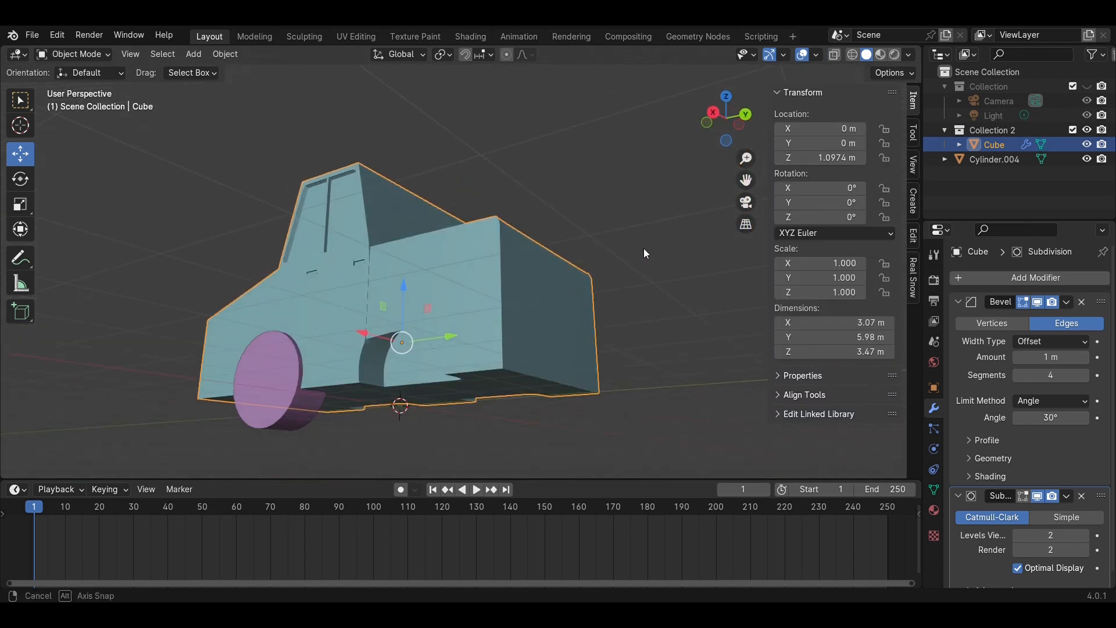
{"action": "scroll", "coordinate": [476, 264], "scroll_direction": "down", "scroll_amount": 3}
{"action": "middle_click_drag", "start_coordinate": [475, 264], "coordinate": [481, 327]}
{"action": "scroll", "coordinate": [598, 316], "scroll_direction": "up", "scroll_amount": 3}
{"action": "key", "text": "Tab"}
{"action": "middle_click_drag", "start_coordinate": [382, 363], "coordinate": [492, 317], "text": "shift"}
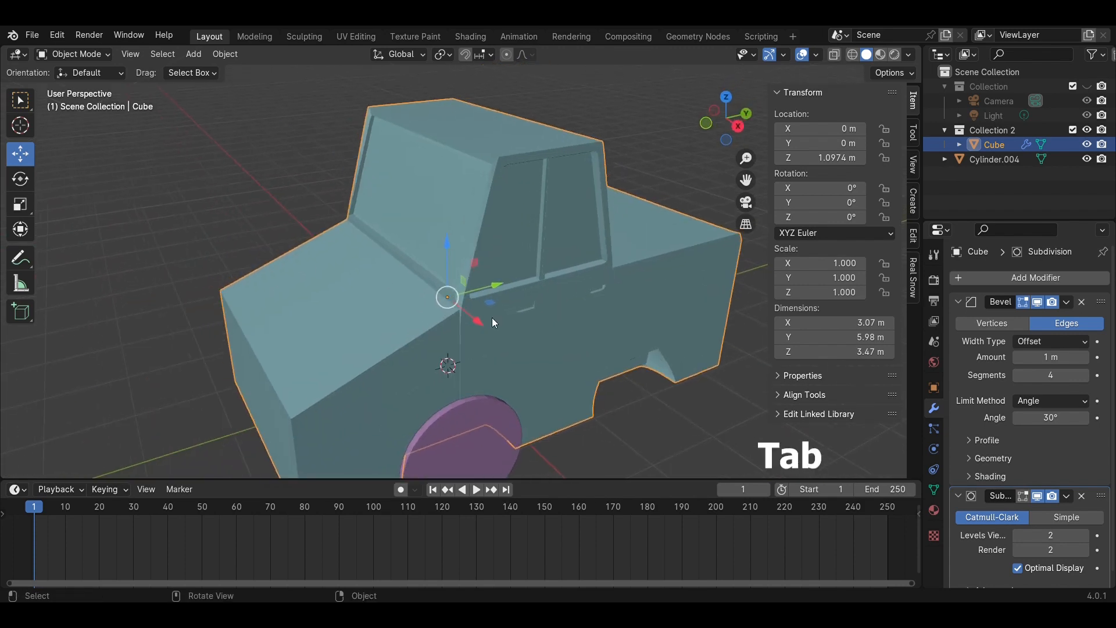
Nudge the hood's front top edge slightly along Z and remove the Subdivision modifier from the car body
{"action": "key", "text": "Tab"}
{"action": "left_click", "coordinate": [263, 375]}
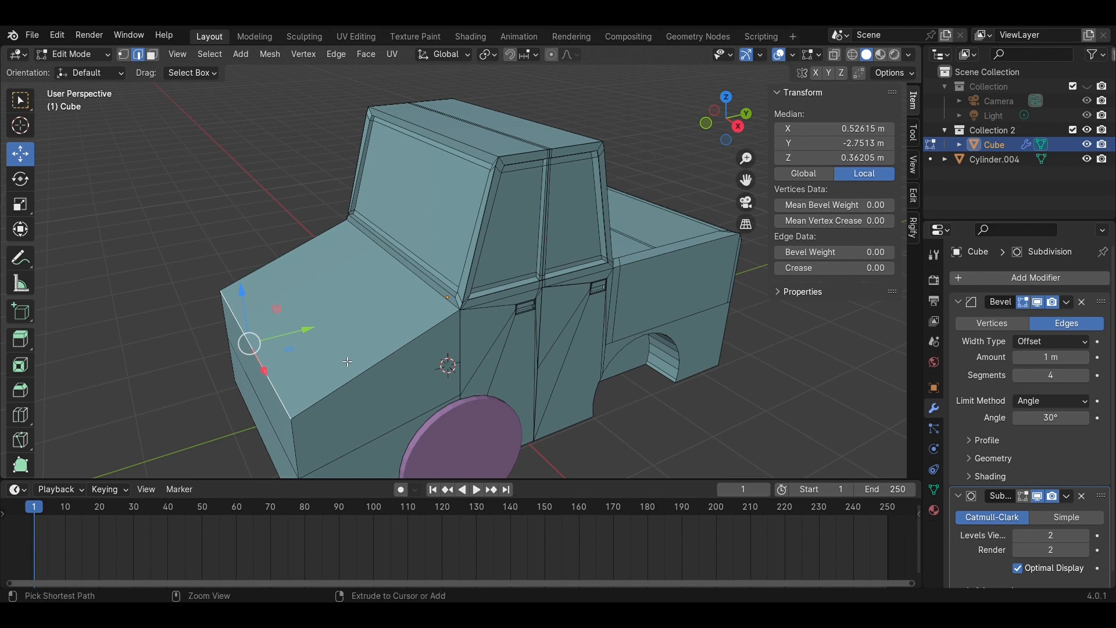
{"action": "mouse_move", "coordinate": [245, 301]}
{"action": "left_mouse_down"}
{"action": "mouse_move", "coordinate": [245, 286]}
{"action": "mouse_move", "coordinate": [245, 298]}
{"action": "left_mouse_up"}
{"action": "scroll", "coordinate": [210, 285], "scroll_direction": "down", "scroll_amount": 2}
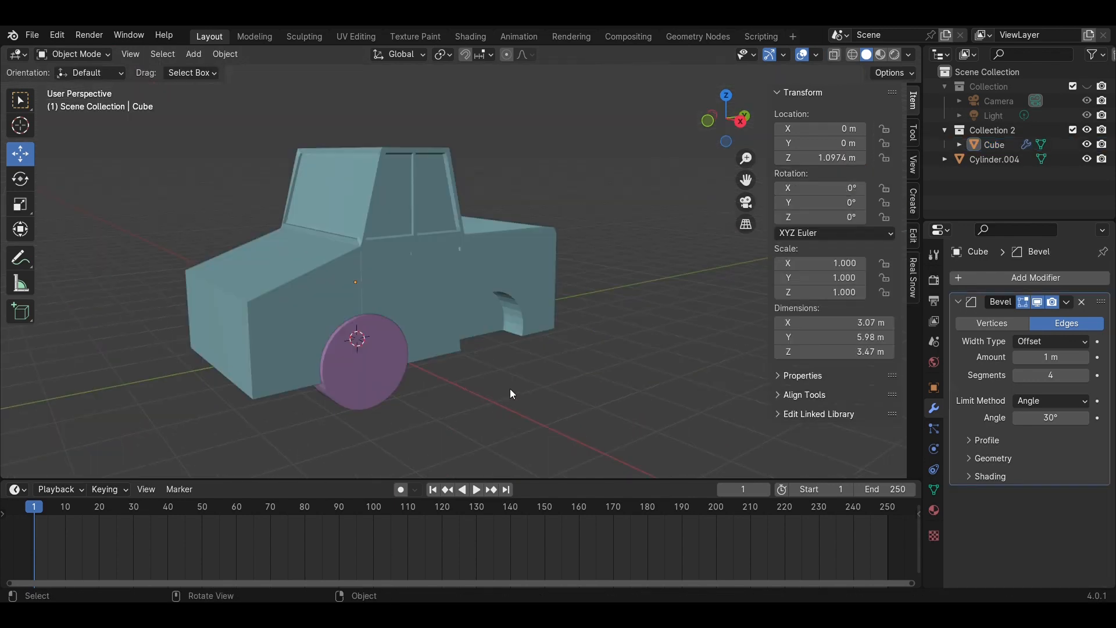
Select the front wheel in the right orthographic view and hide the car body to isolate the wheel
{"action": "left_click", "coordinate": [741, 121]}
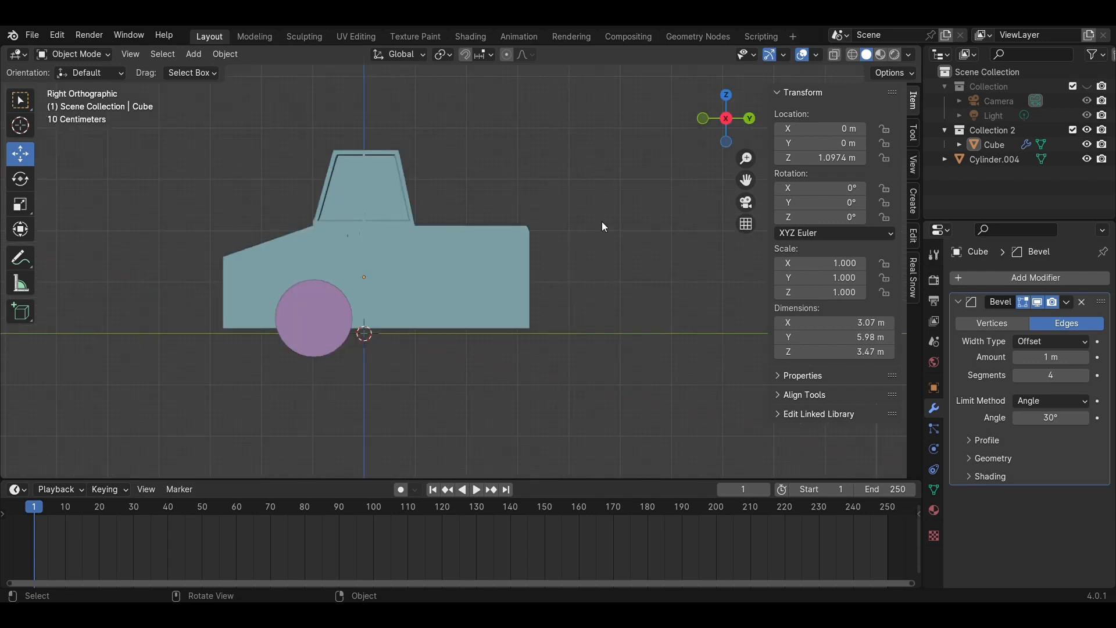
{"action": "scroll", "coordinate": [323, 326], "scroll_direction": "up", "scroll_amount": 4}
{"action": "left_click", "coordinate": [260, 339]}
{"action": "left_click", "coordinate": [723, 120]}
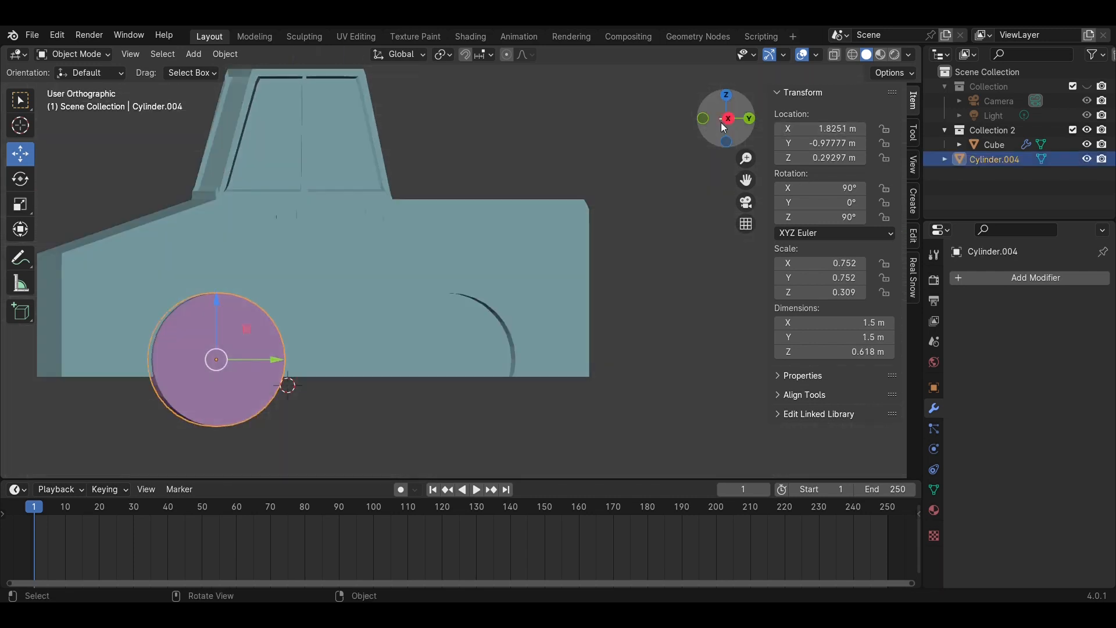
{"action": "left_click", "coordinate": [731, 120]}
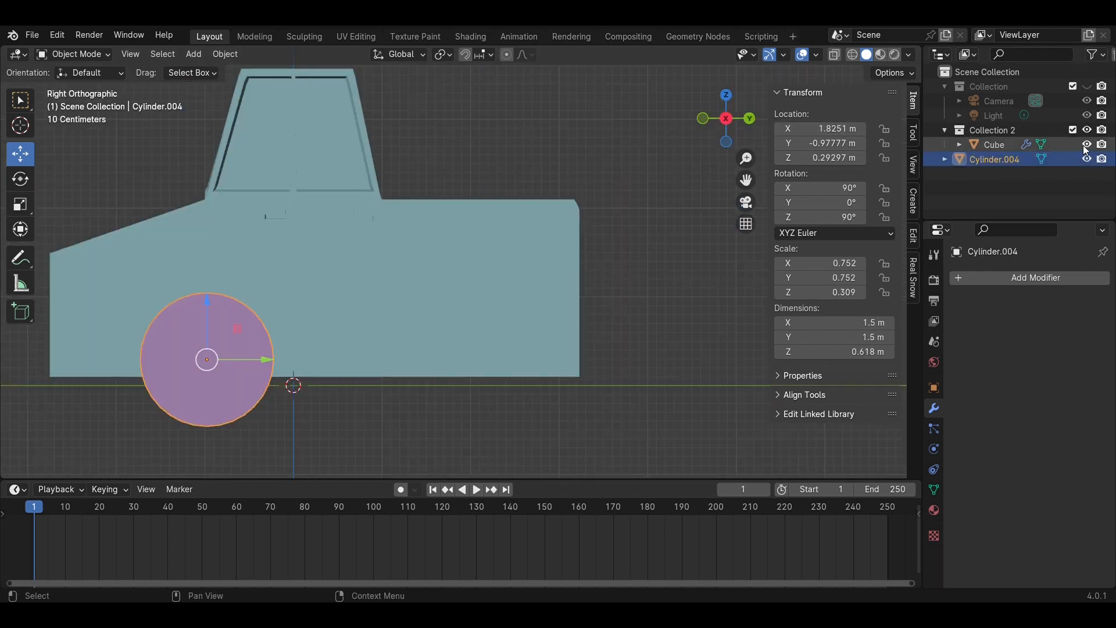
{"action": "left_click", "coordinate": [1085, 146]}
{"action": "scroll", "coordinate": [448, 368], "scroll_direction": "up", "scroll_amount": 3}
{"action": "middle_click_drag", "start_coordinate": [469, 331], "coordinate": [768, 256], "text": "shift"}
Inset the wheel's outer circular face by about 0.165 m to form the tire rim
{"action": "key", "text": "Tab"}
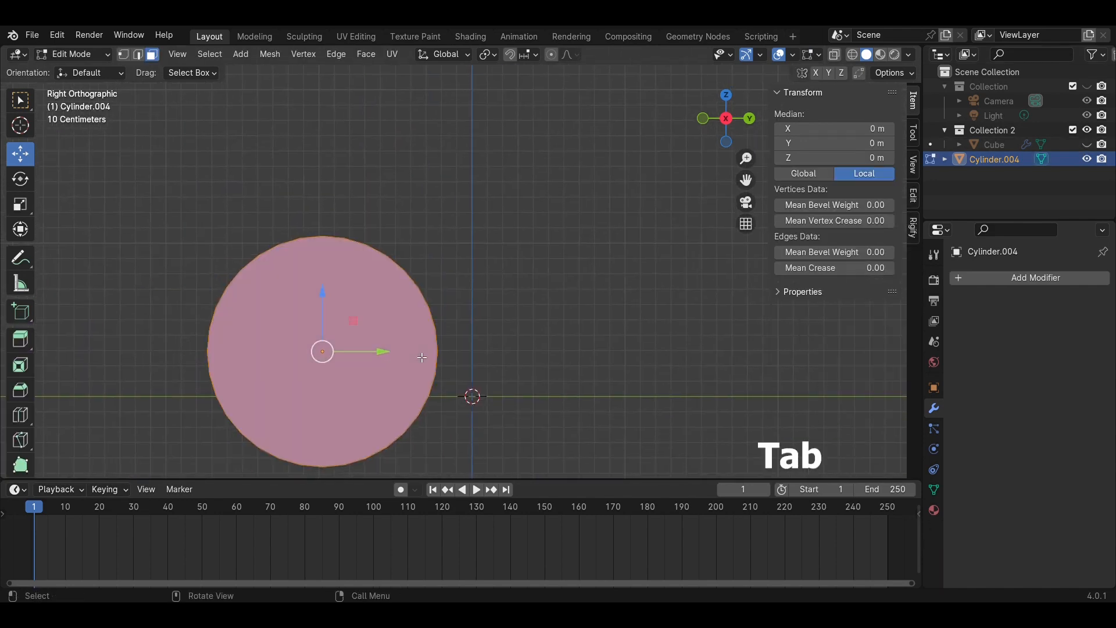
{"action": "middle_click_drag", "start_coordinate": [422, 358], "coordinate": [555, 296], "text": "shift"}
{"action": "left_click", "coordinate": [520, 286]}
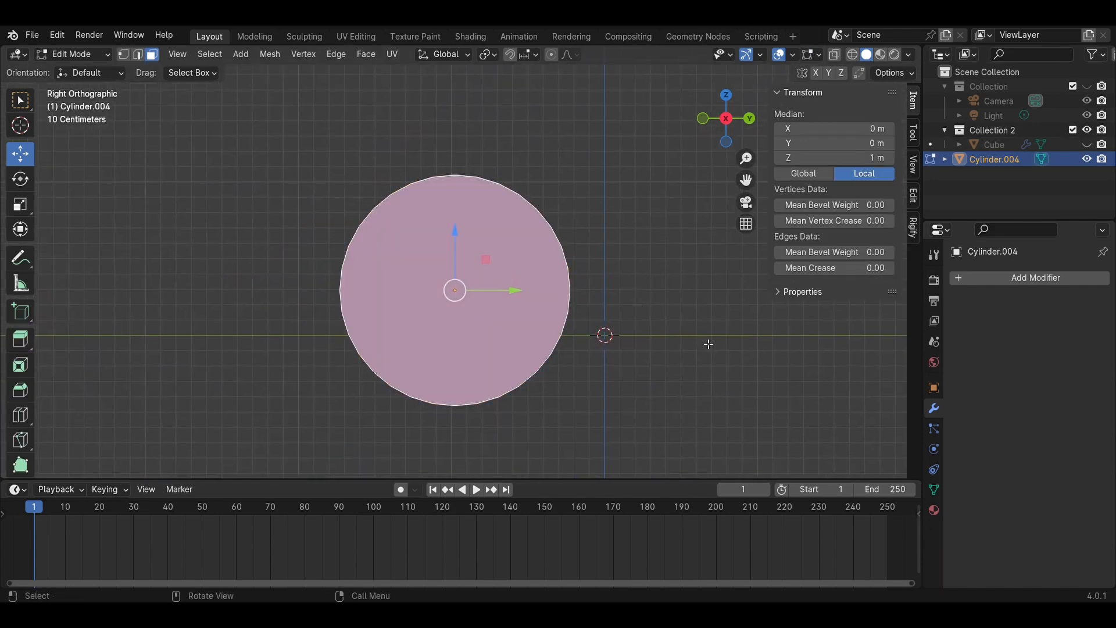
{"action": "key", "text": "i"}
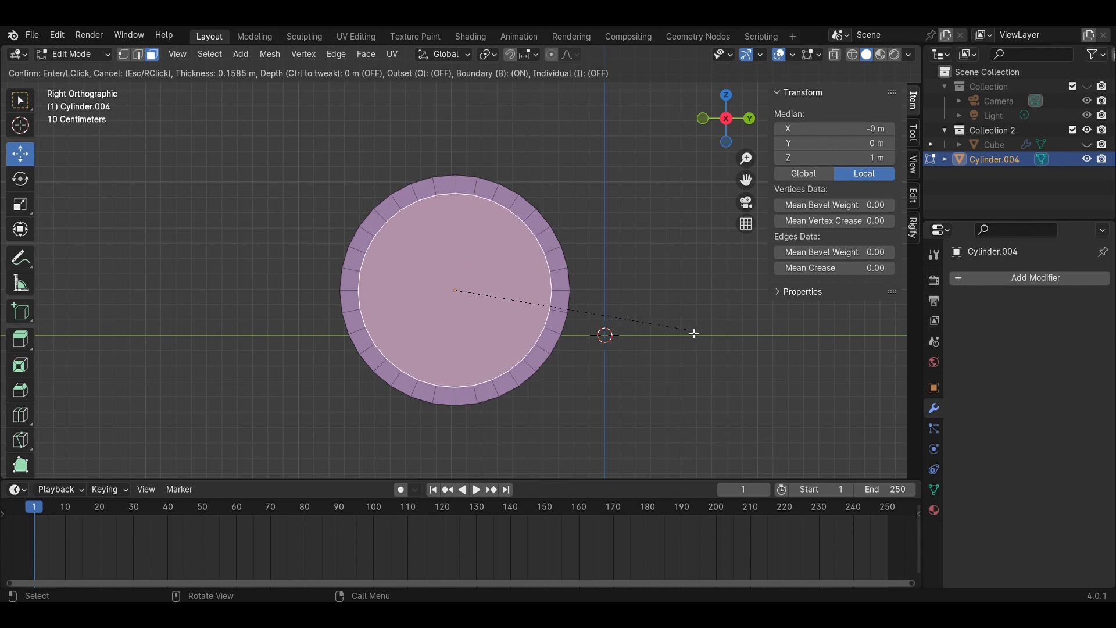
{"action": "left_click", "coordinate": [694, 333]}
Extrude the wheel's inset face about 0.035 m inward to recess it
{"action": "scroll", "coordinate": [692, 334], "scroll_direction": "up", "scroll_amount": 2}
{"action": "middle_click_drag", "start_coordinate": [693, 334], "coordinate": [660, 354]}
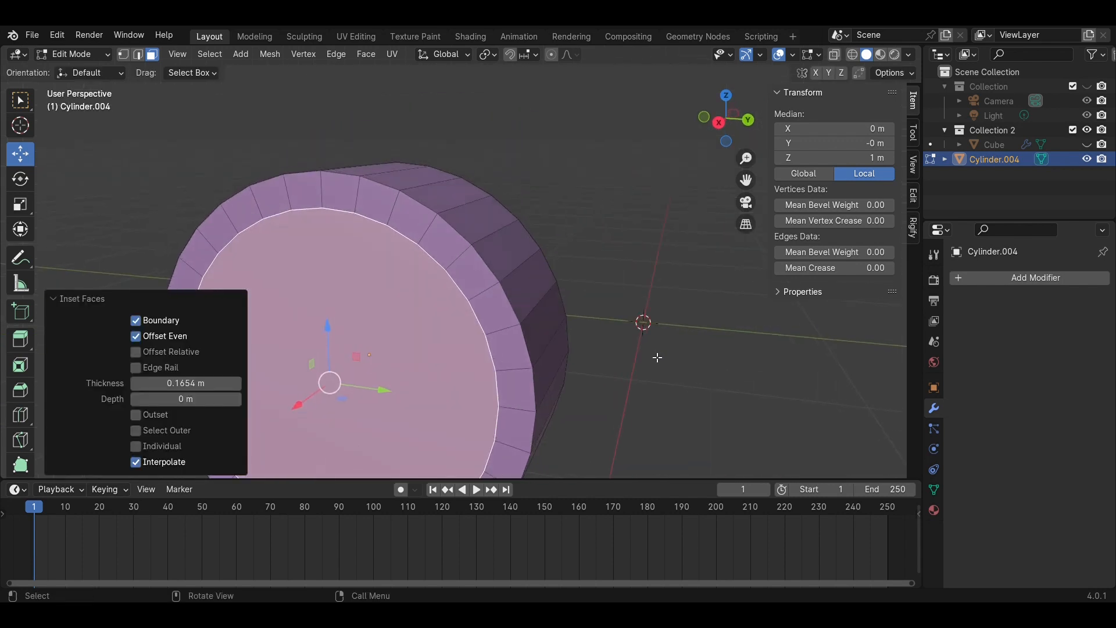
{"action": "scroll", "coordinate": [658, 358], "scroll_direction": "down", "scroll_amount": 1}
{"action": "key", "text": "e"}
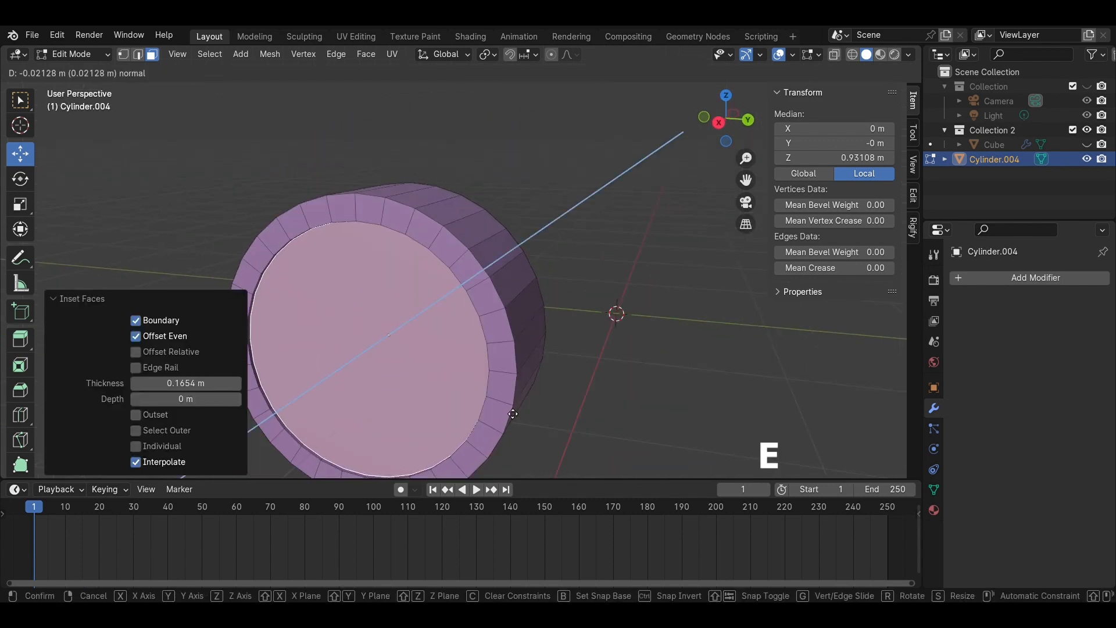
{"action": "left_click", "coordinate": [515, 411]}
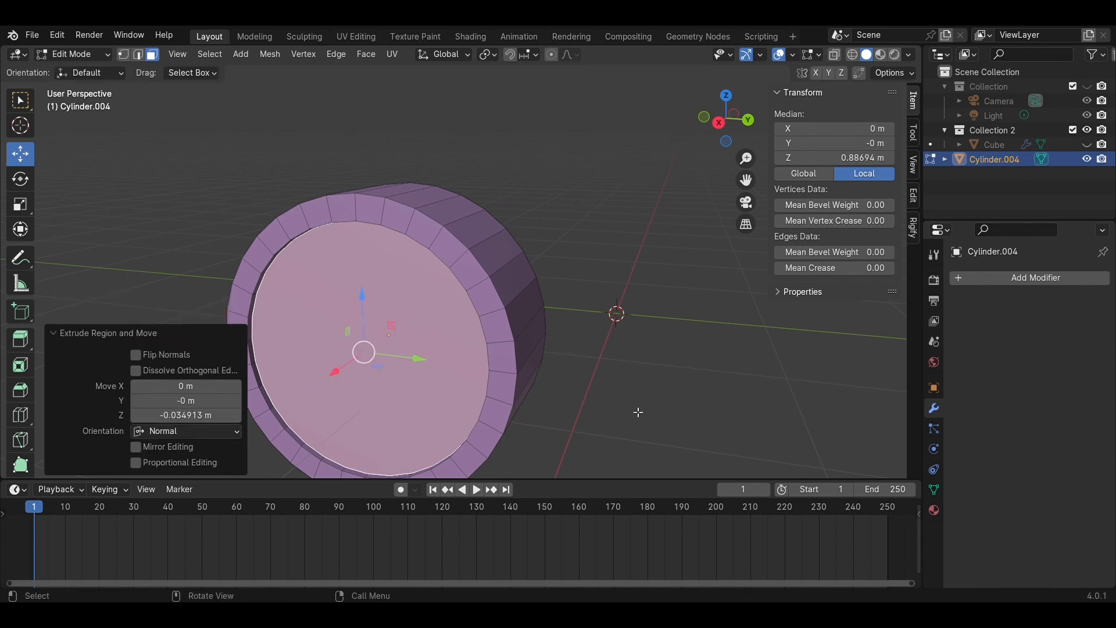
Inset the recessed wheel face down to a small central hub, and inset the hub face again by about 0.076 m
{"action": "middle_click_drag", "start_coordinate": [638, 411], "coordinate": [544, 364]}
{"action": "key", "text": "i"}
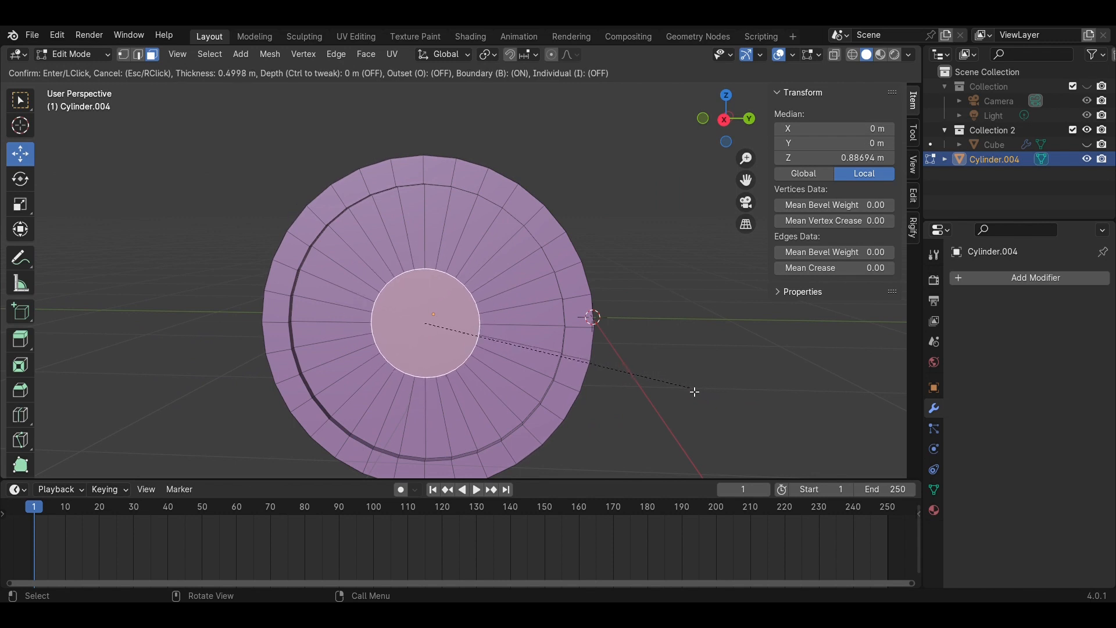
{"action": "left_click", "coordinate": [704, 393]}
{"action": "key", "text": "i"}
{"action": "left_click", "coordinate": [718, 396]}
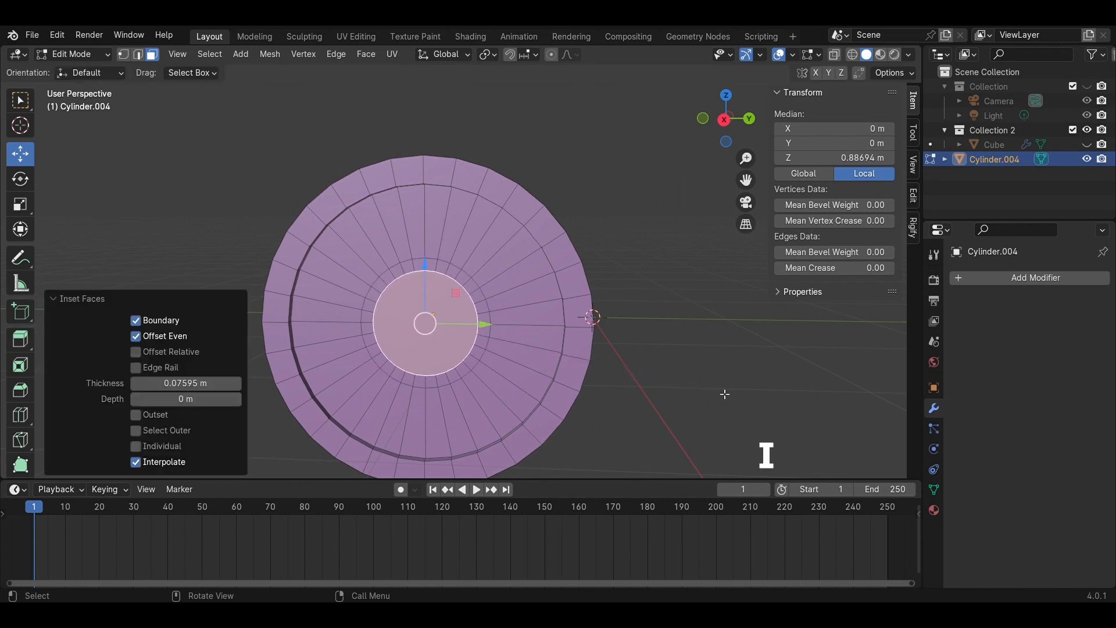
Select every second spoke face around the wheel, between the rim and the hub ring
{"action": "left_click", "coordinate": [725, 393]}
{"action": "scroll", "coordinate": [726, 394], "scroll_direction": "up", "scroll_amount": 2}
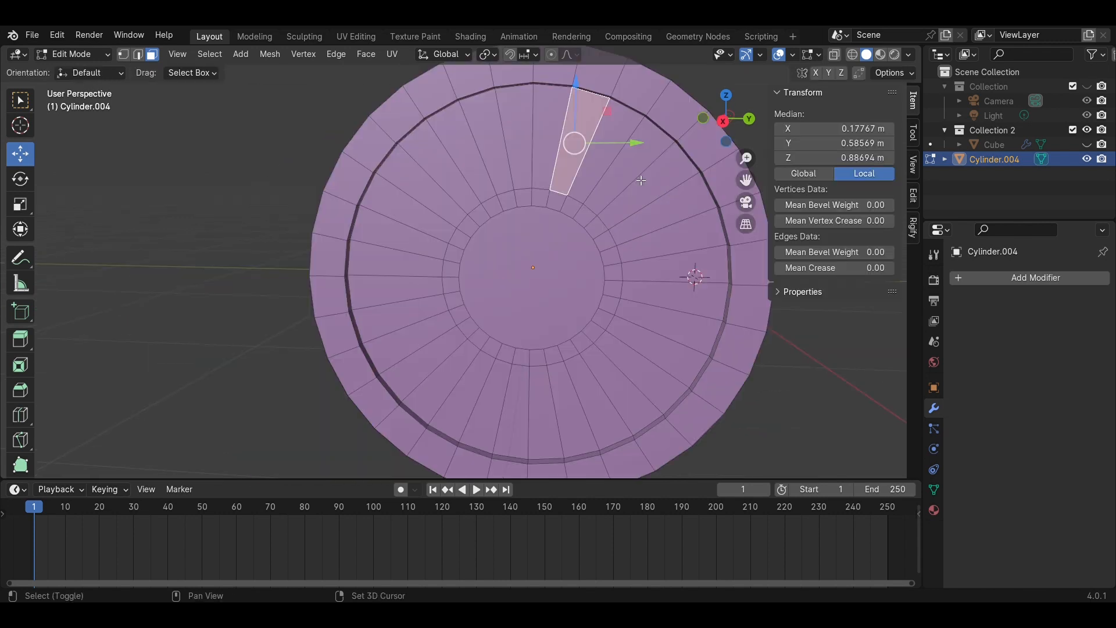
{"action": "left_click", "coordinate": [642, 181], "text": "shift"}
{"action": "left_click", "coordinate": [678, 216], "text": "shift"}
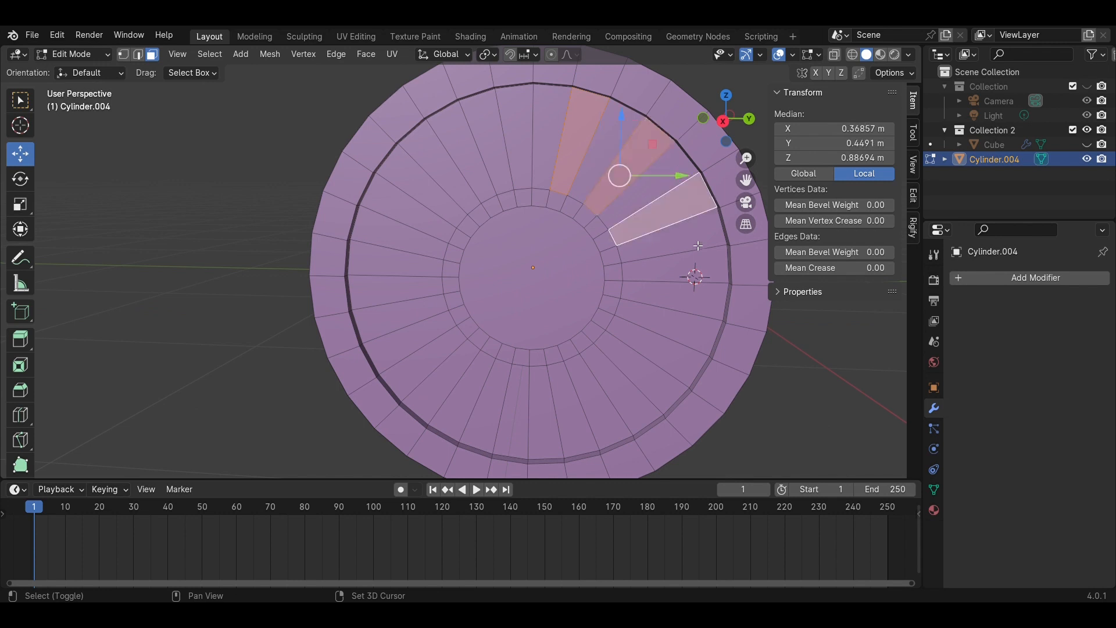
{"action": "left_click", "coordinate": [704, 274], "text": "shift"}
{"action": "left_click", "coordinate": [690, 336], "text": "shift"}
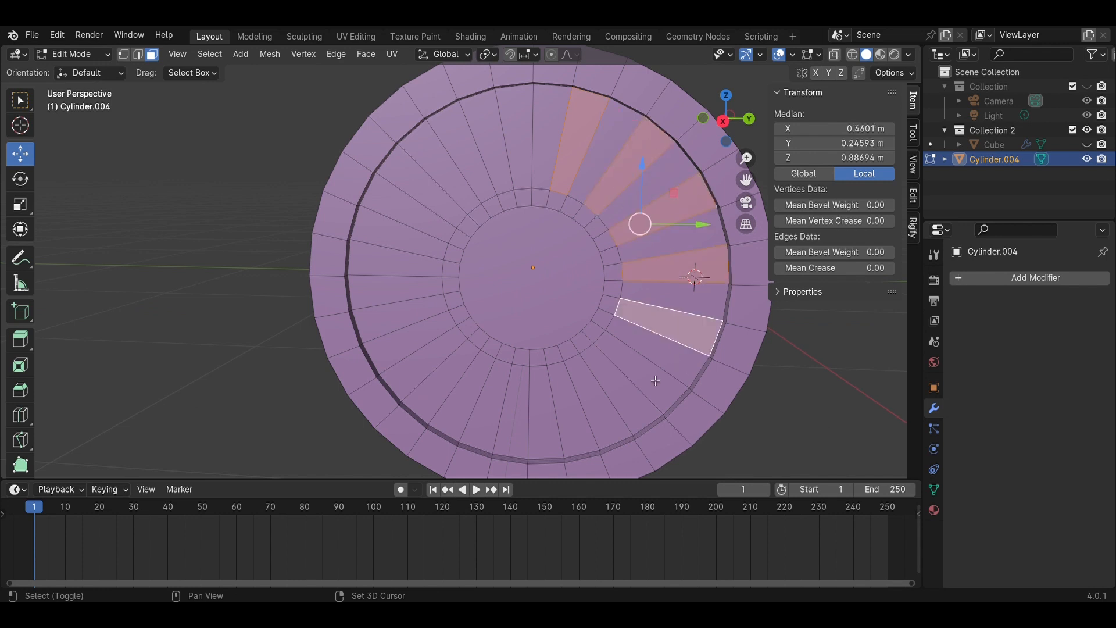
{"action": "left_click", "coordinate": [647, 389], "text": "shift"}
{"action": "left_click", "coordinate": [593, 413], "text": "shift"}
{"action": "left_click", "coordinate": [553, 412], "text": "shift"}
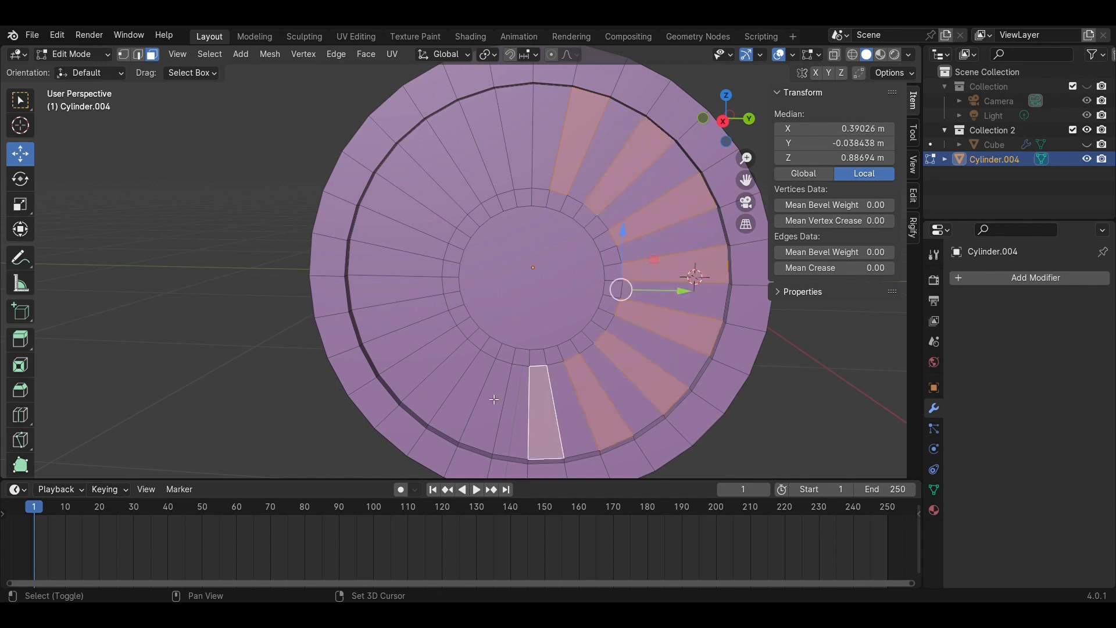
{"action": "left_click", "coordinate": [491, 395], "text": "shift"}
{"action": "left_click", "coordinate": [447, 368], "text": "shift"}
{"action": "left_click", "coordinate": [416, 336], "text": "shift"}
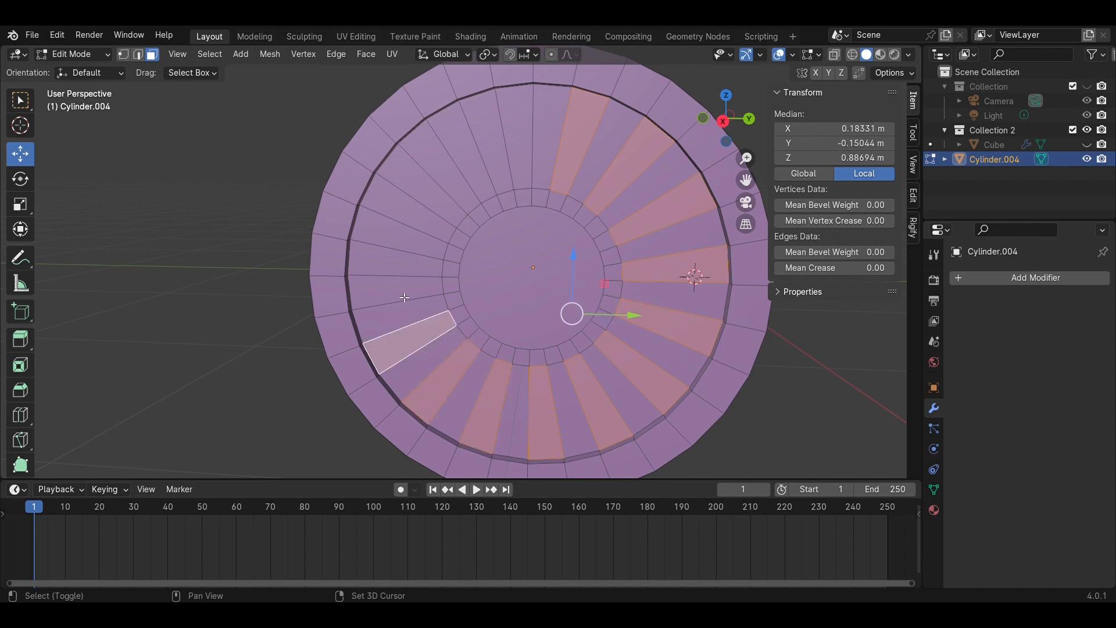
{"action": "left_click", "coordinate": [405, 296], "text": "shift"}
{"action": "left_click", "coordinate": [410, 246], "text": "shift"}
{"action": "left_click", "coordinate": [434, 186], "text": "shift"}
{"action": "left_click", "coordinate": [479, 160], "text": "shift"}
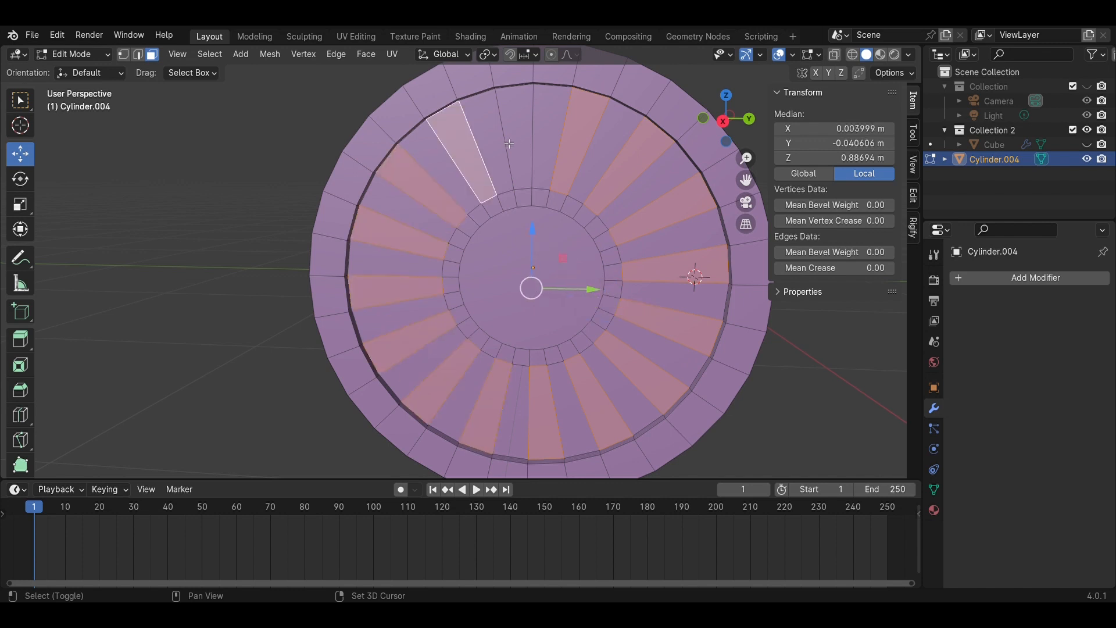
{"action": "left_click", "coordinate": [521, 138], "text": "shift"}
Inset the selected spoke faces by about 0.017 m and extrude them about 0.03 m inward
{"action": "middle_click_drag", "start_coordinate": [723, 306], "coordinate": [670, 331]}
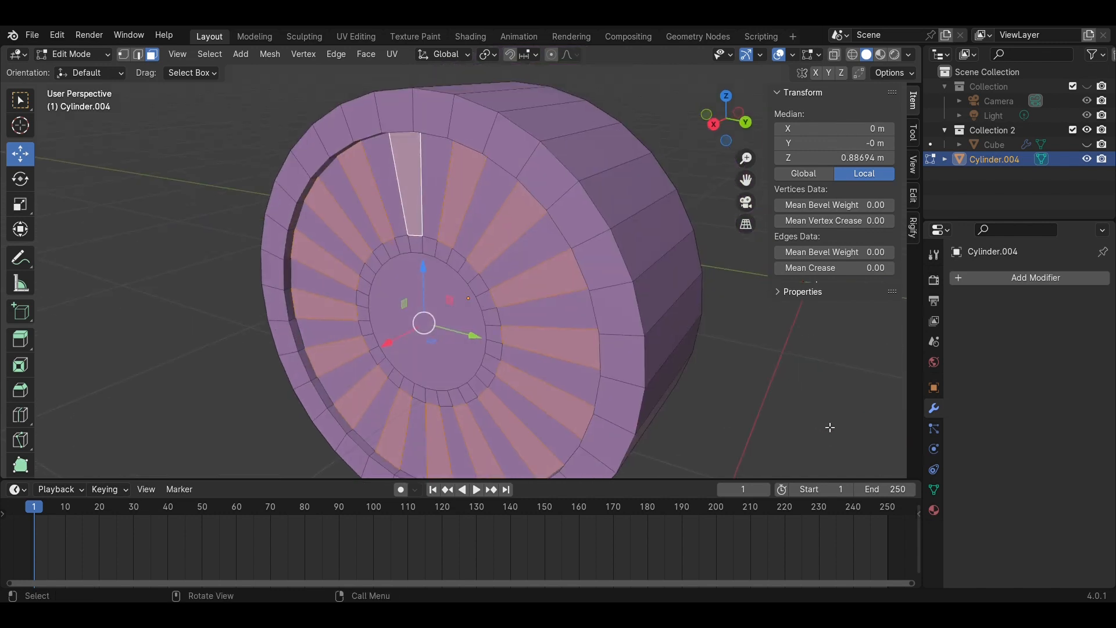
{"action": "key", "text": "i"}
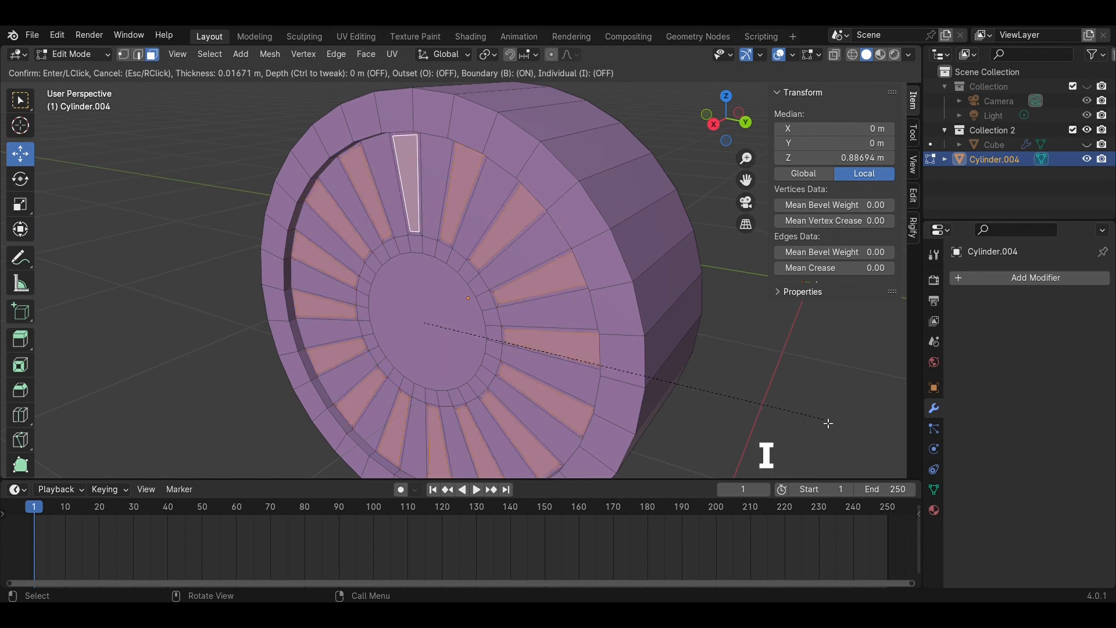
{"action": "left_click", "coordinate": [829, 423]}
{"action": "key", "text": "e"}
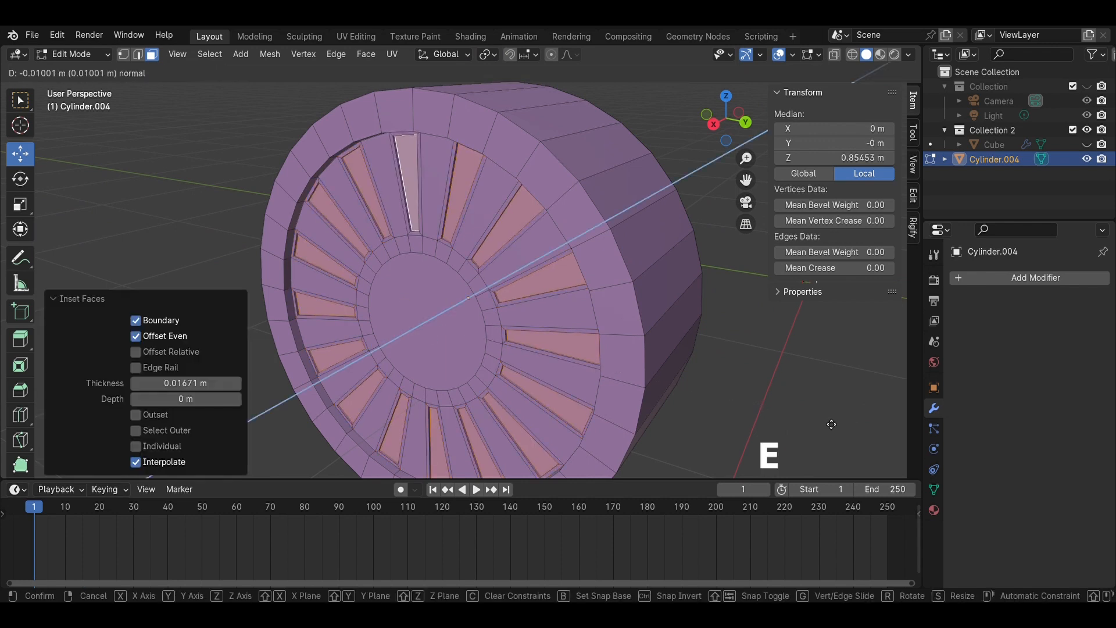
{"action": "left_click", "coordinate": [835, 421]}
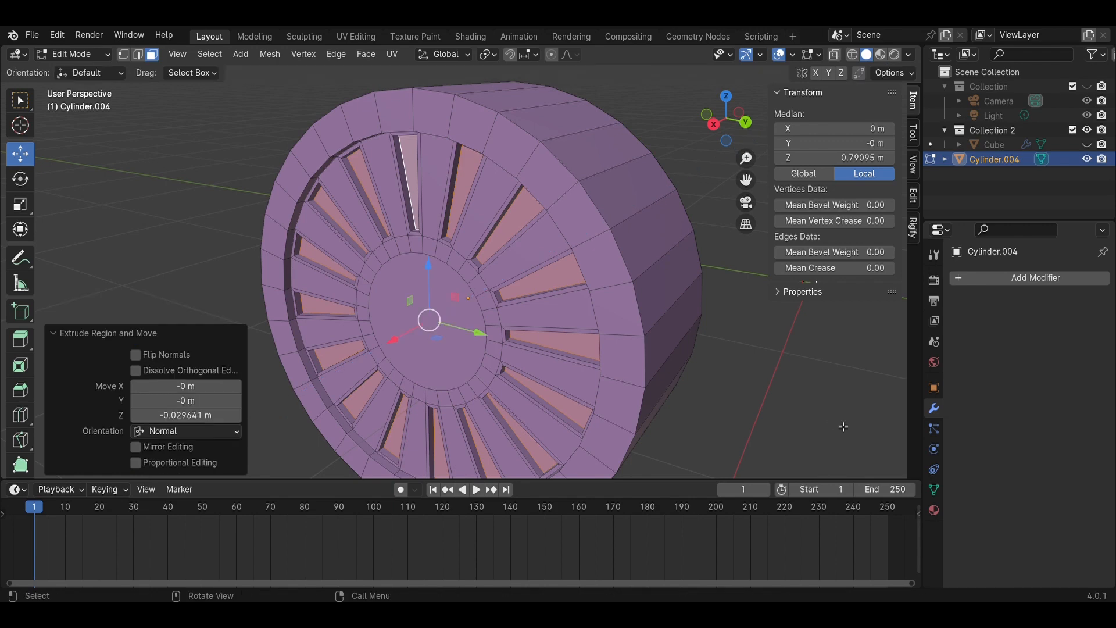
Select all the raised spoke faces between the recessed slots, plus the ring of faces around the hub
{"action": "key", "text": "alt+a"}
{"action": "middle_click_drag", "start_coordinate": [635, 374], "coordinate": [621, 349]}
{"action": "scroll", "coordinate": [691, 332], "scroll_direction": "up", "scroll_amount": 3}
{"action": "left_click", "coordinate": [490, 197]}
{"action": "left_click", "coordinate": [556, 145], "text": "shift"}
{"action": "left_click", "coordinate": [614, 185], "text": "shift"}
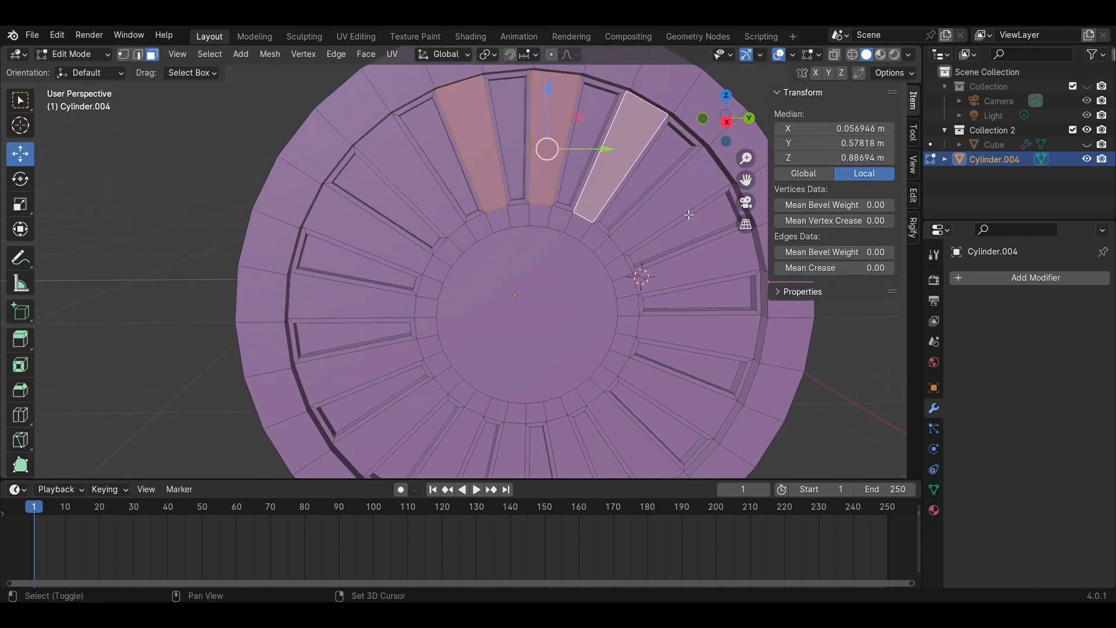
{"action": "left_click", "coordinate": [686, 211], "text": "shift"}
{"action": "left_click", "coordinate": [708, 257], "text": "shift"}
{"action": "left_click", "coordinate": [726, 342], "text": "shift"}
{"action": "left_click", "coordinate": [696, 418], "text": "shift"}
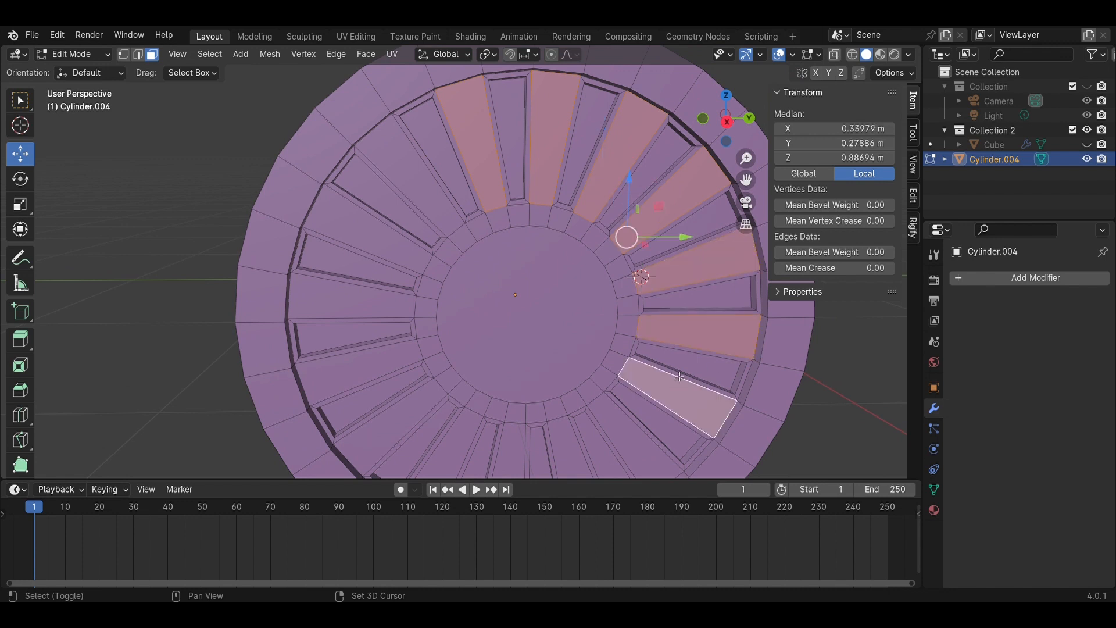
{"action": "middle_click_drag", "start_coordinate": [696, 417], "coordinate": [663, 325], "text": "shift"}
{"action": "left_click", "coordinate": [601, 368], "text": "shift"}
{"action": "left_click", "coordinate": [567, 375], "text": "shift"}
{"action": "left_click", "coordinate": [497, 366], "text": "shift"}
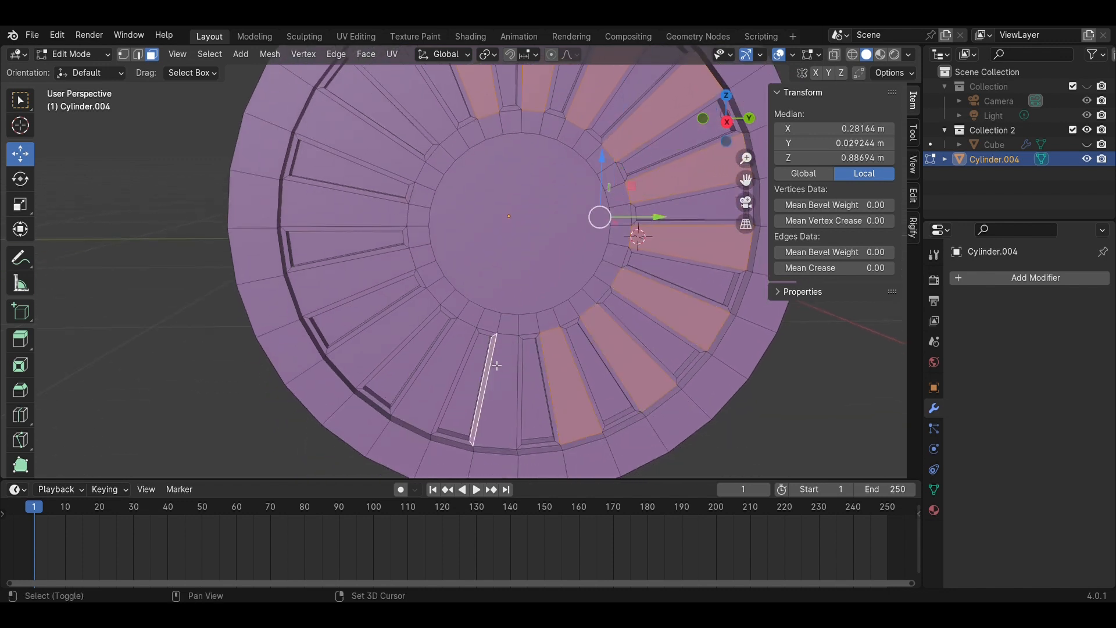
{"action": "left_click", "coordinate": [506, 366], "text": "shift"}
{"action": "left_click", "coordinate": [492, 381], "text": "ctrl"}
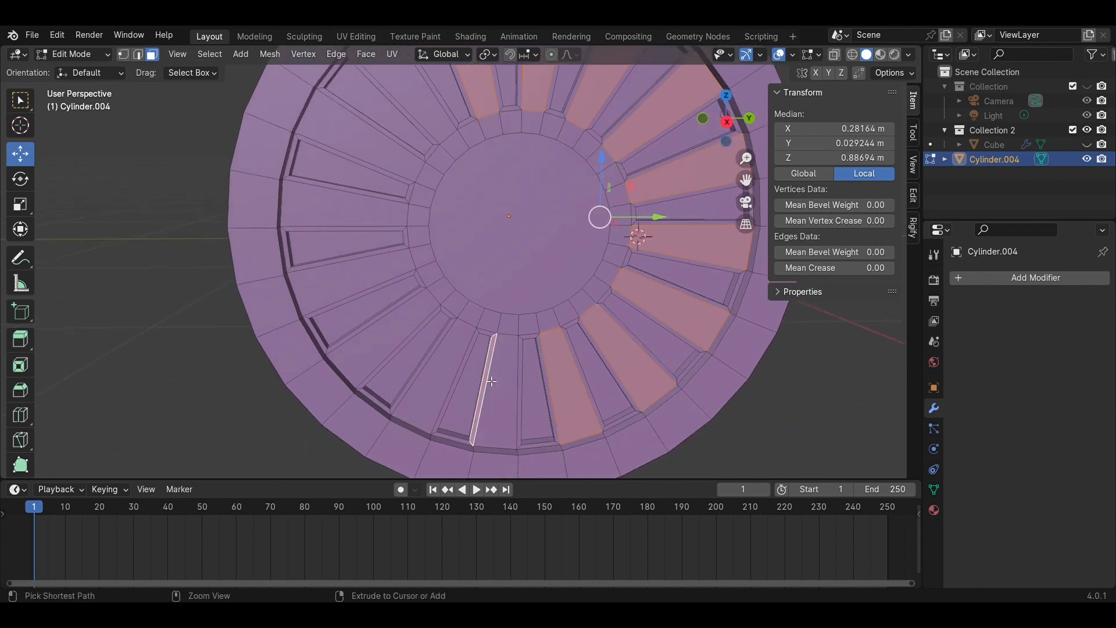
{"action": "left_click", "coordinate": [567, 378], "text": "ctrl"}
{"action": "left_click", "coordinate": [488, 375], "text": "shift"}
{"action": "left_click", "coordinate": [445, 358], "text": "shift"}
{"action": "left_click", "coordinate": [414, 320], "text": "shift"}
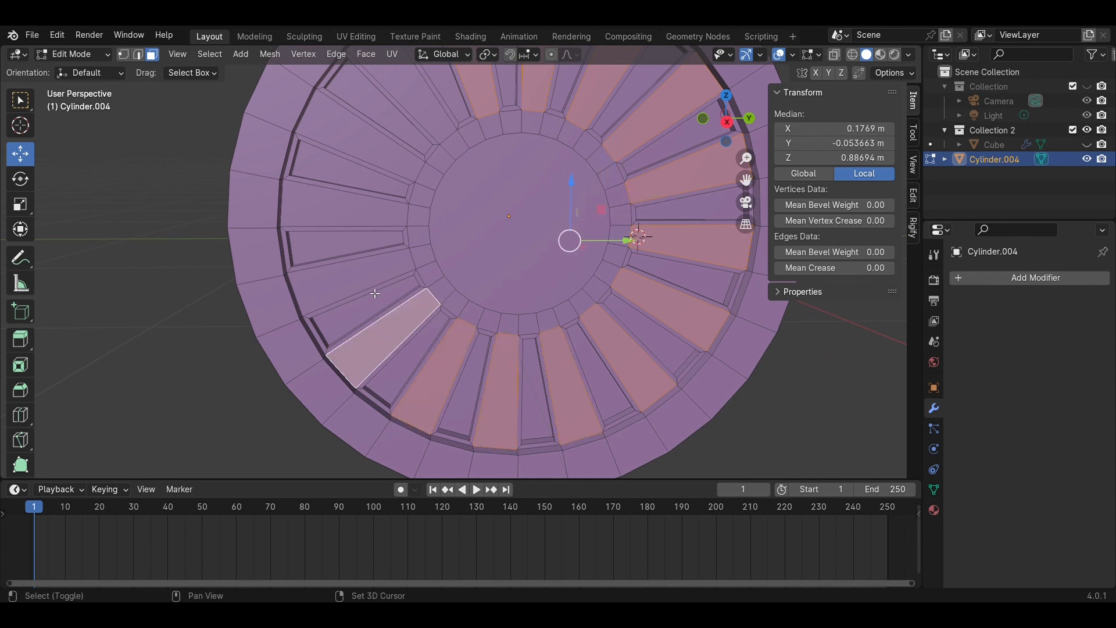
{"action": "left_click", "coordinate": [370, 280], "text": "shift"}
{"action": "left_click", "coordinate": [340, 227], "text": "shift"}
{"action": "left_click", "coordinate": [365, 152], "text": "shift"}
{"action": "left_click", "coordinate": [424, 108], "text": "shift"}
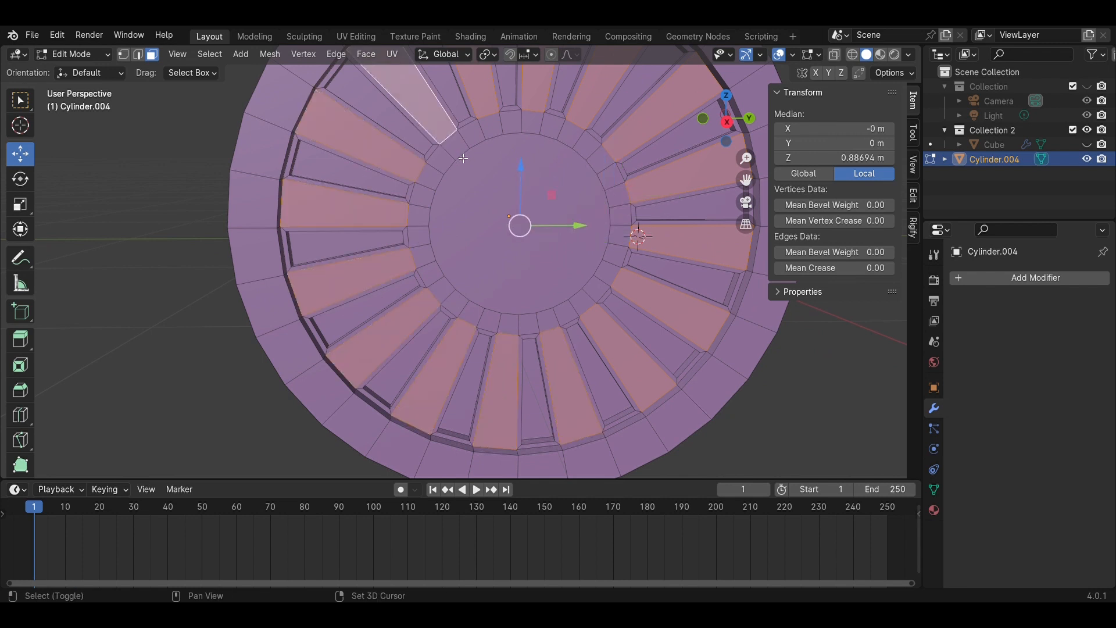
{"action": "left_click", "coordinate": [465, 148], "text": "alt+shift"}
Extrude the selected spokes and hub ring about 0.012 m outward, clear the selection and return to Object Mode
{"action": "middle_click_drag", "start_coordinate": [465, 149], "coordinate": [591, 307]}
{"action": "key", "text": "e"}
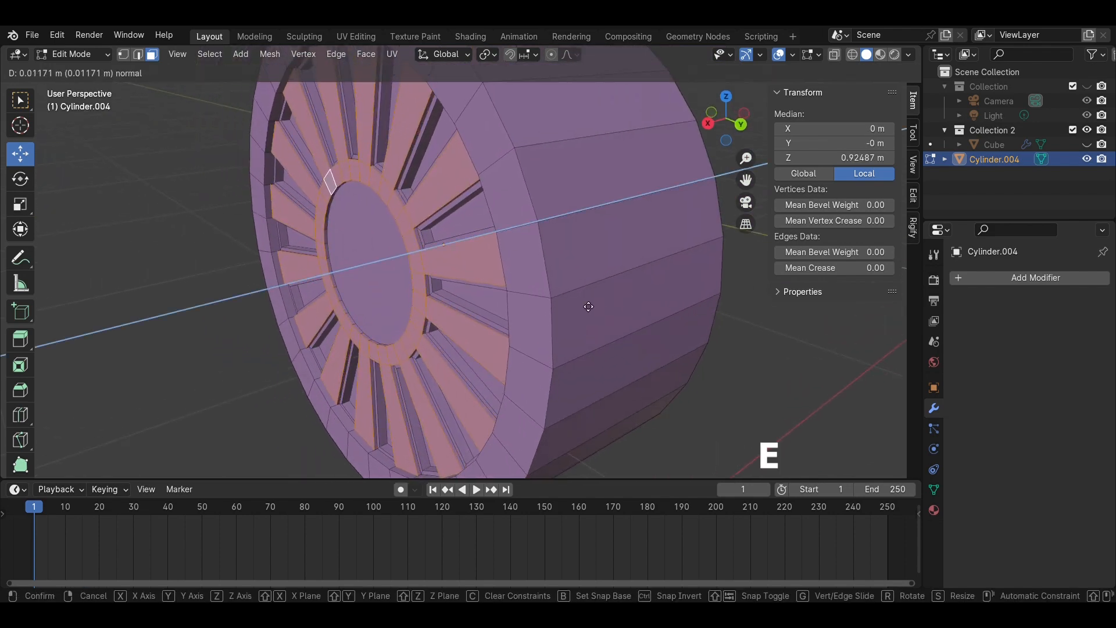
{"action": "left_click", "coordinate": [586, 307]}
{"action": "left_click", "coordinate": [195, 262]}
{"action": "middle_click_drag", "start_coordinate": [195, 262], "coordinate": [356, 259]}
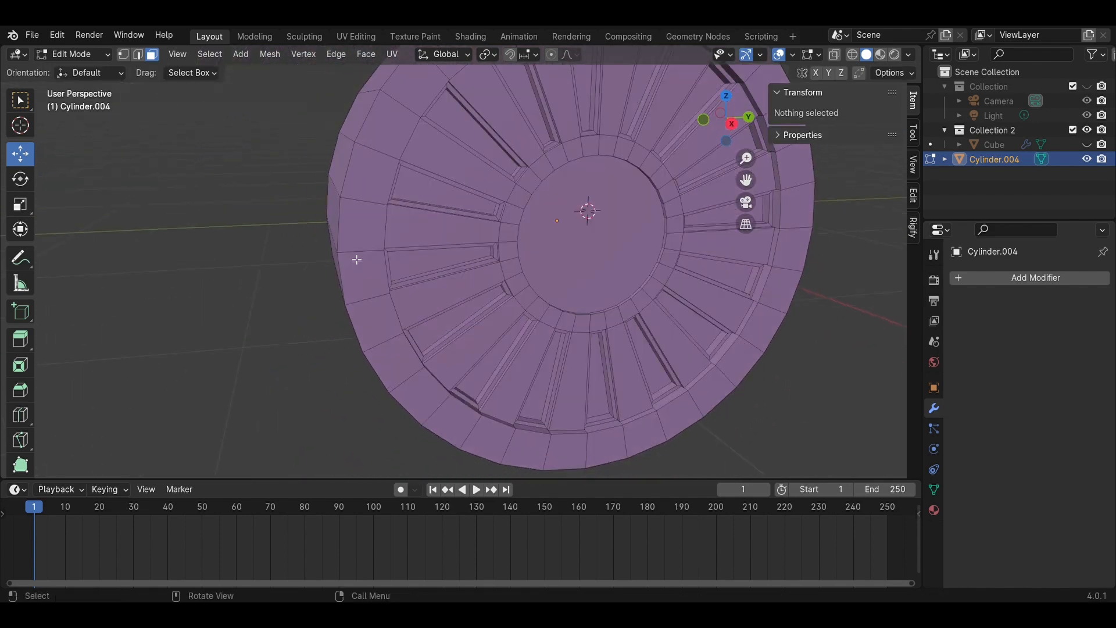
{"action": "scroll", "coordinate": [356, 260], "scroll_direction": "down", "scroll_amount": 3}
{"action": "key", "text": "Tab"}
Extrude the wheel's central hub face about 0.047 m outward in Edit Mode
{"action": "middle_click_drag", "start_coordinate": [717, 396], "coordinate": [691, 406]}
{"action": "scroll", "coordinate": [626, 355], "scroll_direction": "up", "scroll_amount": 3}
{"action": "scroll", "coordinate": [553, 353], "scroll_direction": "up", "scroll_amount": 3}
{"action": "middle_click_drag", "start_coordinate": [552, 353], "coordinate": [393, 298]}
{"action": "key", "text": "Tab"}
{"action": "left_click", "coordinate": [334, 234]}
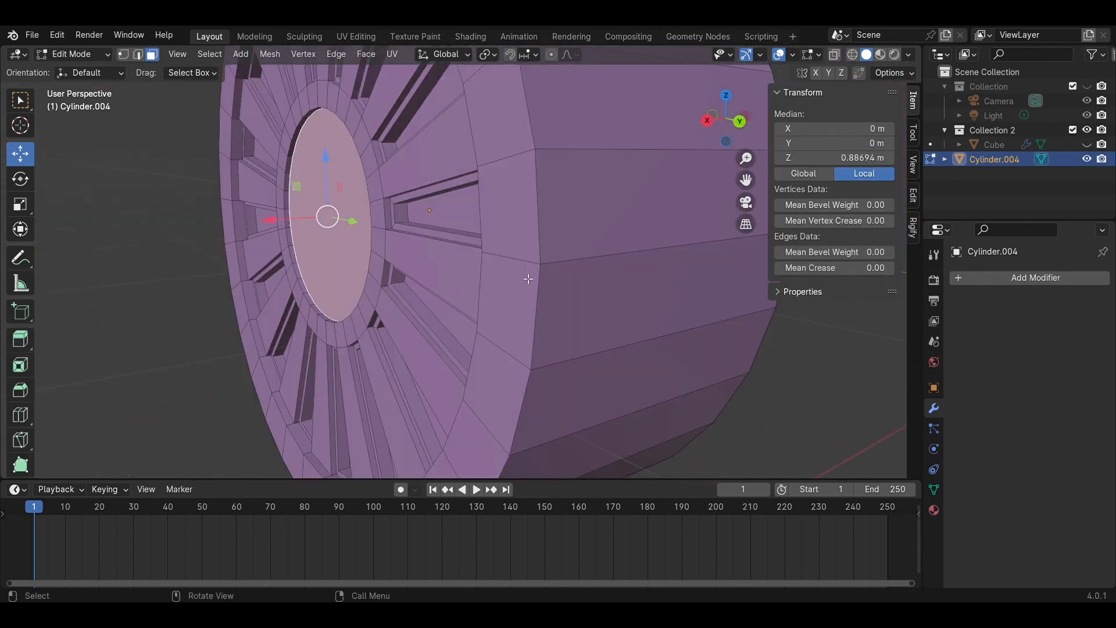
{"action": "key", "text": "e"}
{"action": "left_click", "coordinate": [511, 278]}
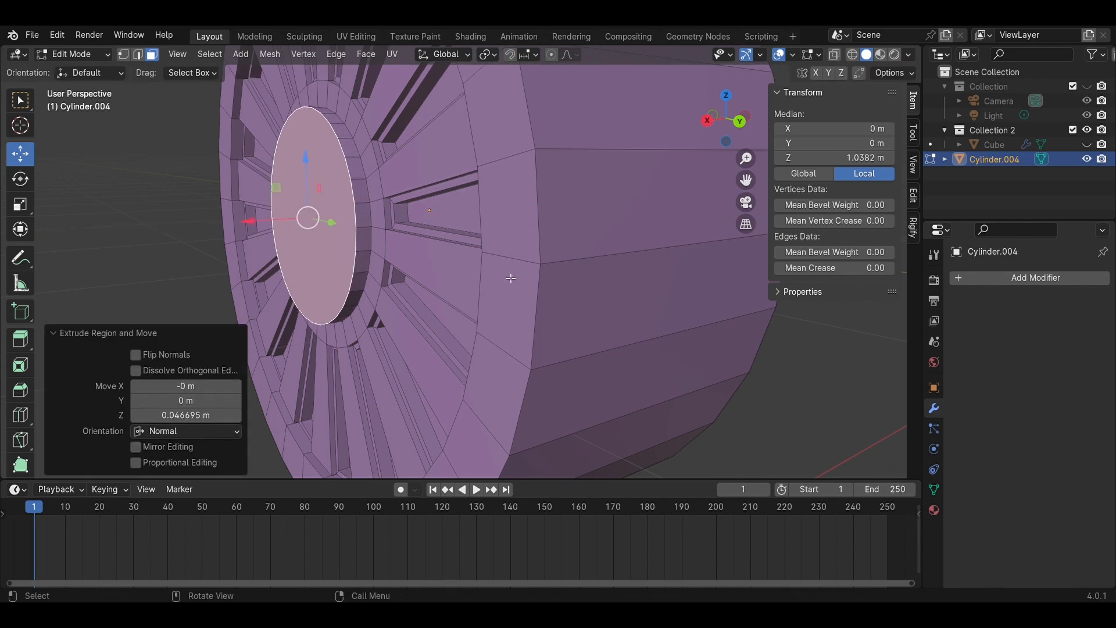
Bevel the hub cap's outer edge with a 0.0775 m width and 3 segments, and return to Object Mode
{"action": "key", "text": "ctrl+b"}
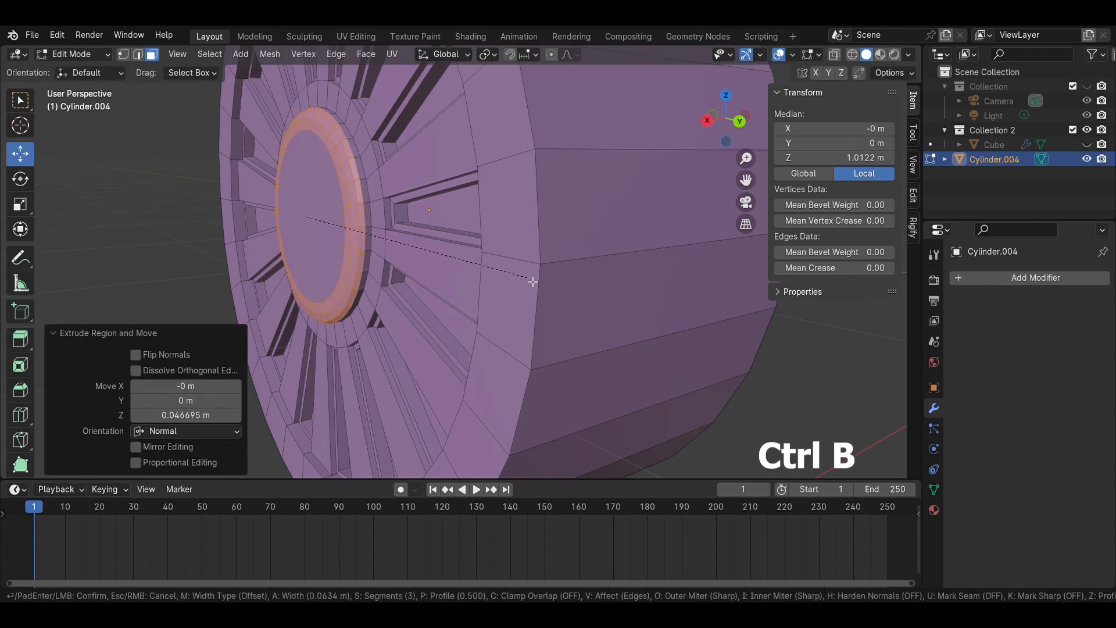
{"action": "left_click", "coordinate": [534, 279]}
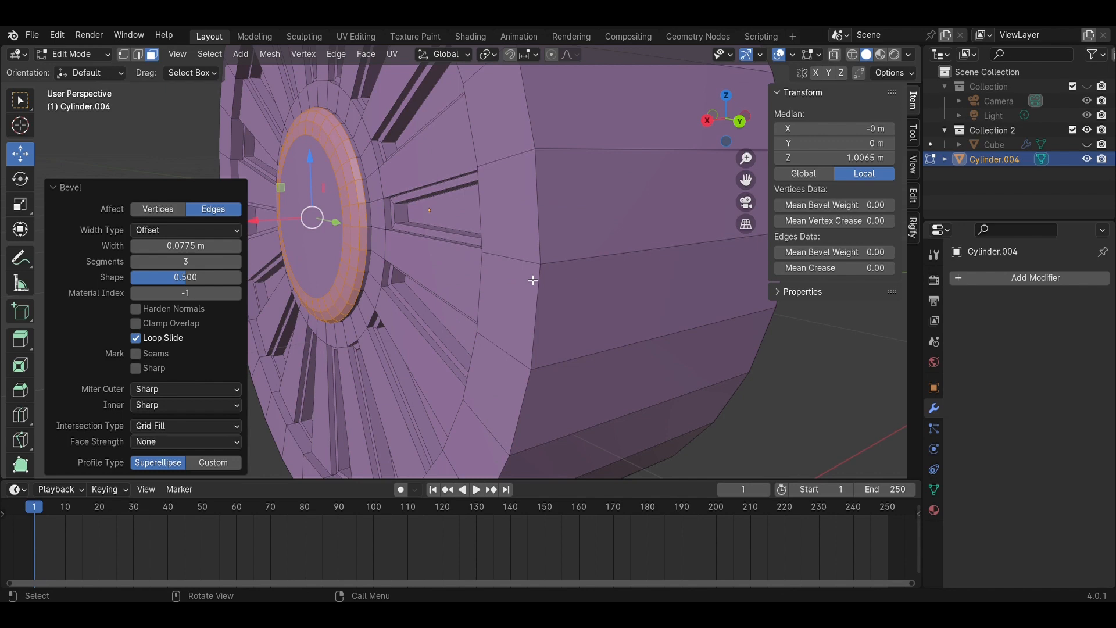
{"action": "left_click", "coordinate": [104, 149]}
{"action": "scroll", "coordinate": [272, 264], "scroll_direction": "down", "scroll_amount": 4}
{"action": "middle_click_drag", "start_coordinate": [272, 264], "coordinate": [427, 296]}
{"action": "key", "text": "Tab"}
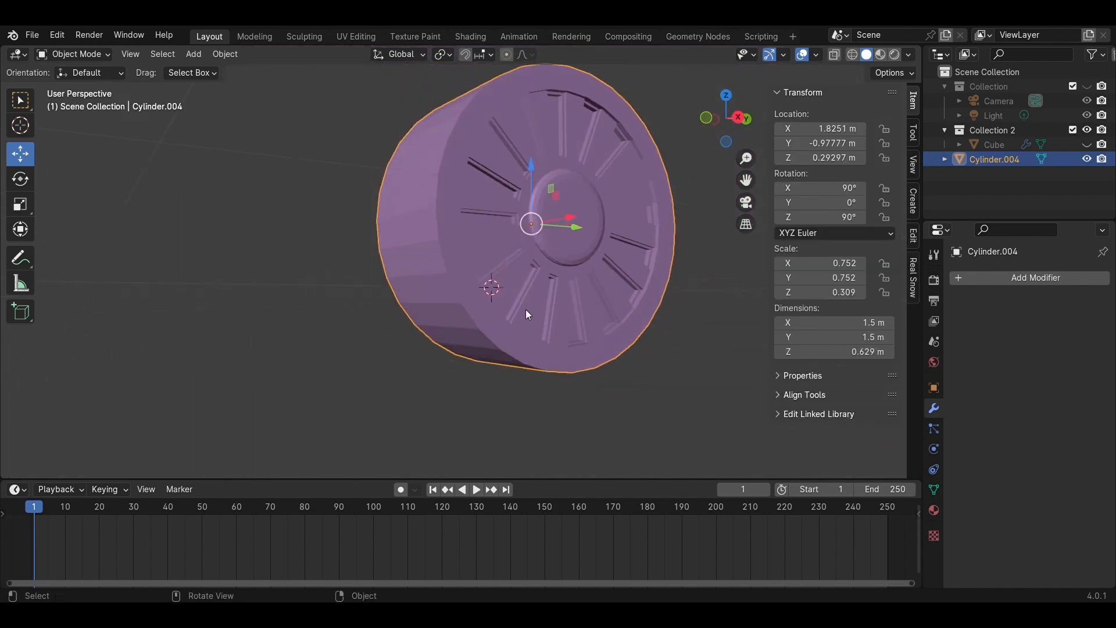
Unhide the car body and bring the wheel into the right orthographic view
{"action": "middle_click_drag", "start_coordinate": [528, 314], "coordinate": [661, 291]}
{"action": "left_click", "coordinate": [1086, 145]}
{"action": "mouse_move", "coordinate": [578, 307]}
{"action": "middle_mouse_down"}
{"action": "mouse_move", "coordinate": [470, 345]}
{"action": "mouse_move", "coordinate": [591, 319]}
{"action": "middle_mouse_up"}
{"action": "left_click", "coordinate": [720, 125]}
{"action": "middle_click_drag", "start_coordinate": [705, 237], "coordinate": [665, 298], "text": "shift"}
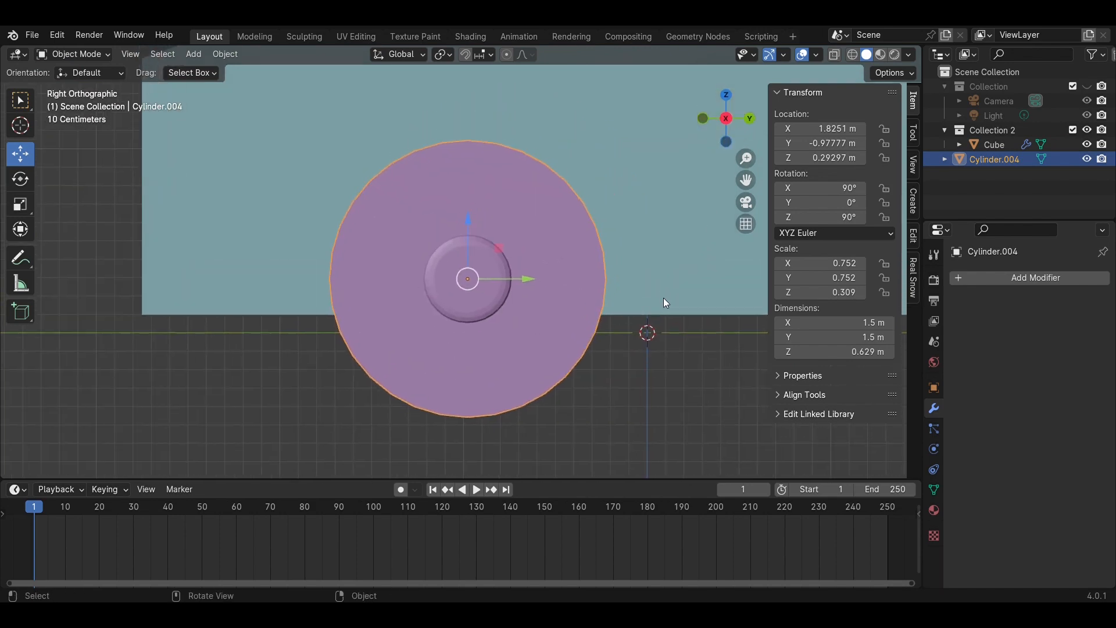
Scale the wheel down to a diameter of about 1.46 m
{"action": "key", "text": "s"}
{"action": "left_click", "coordinate": [696, 318]}
{"action": "middle_click_drag", "start_coordinate": [570, 302], "coordinate": [700, 418]}
{"action": "key", "text": "ctrl+z"}
{"action": "left_click", "coordinate": [730, 123]}
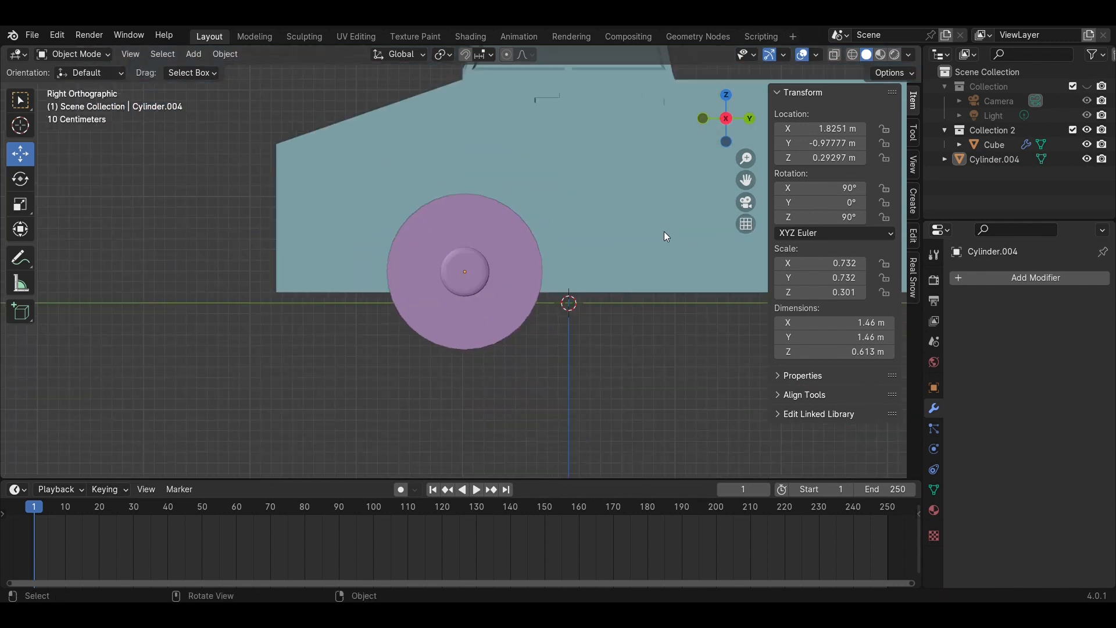
Turn on X-ray and place a linked duplicate of the front wheel about 2.844 m along Y for the rear
{"action": "middle_click_drag", "start_coordinate": [664, 231], "coordinate": [468, 291], "text": "shift"}
{"action": "left_click", "coordinate": [282, 340]}
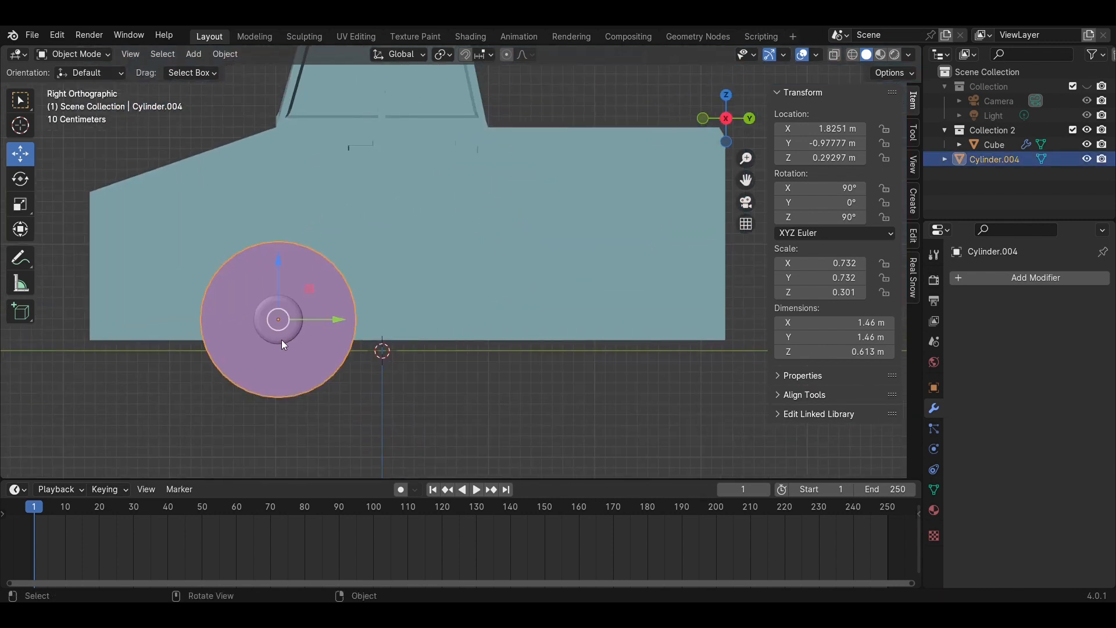
{"action": "left_click", "coordinate": [835, 54]}
{"action": "left_click", "coordinate": [322, 338]}
{"action": "key", "text": "g"}
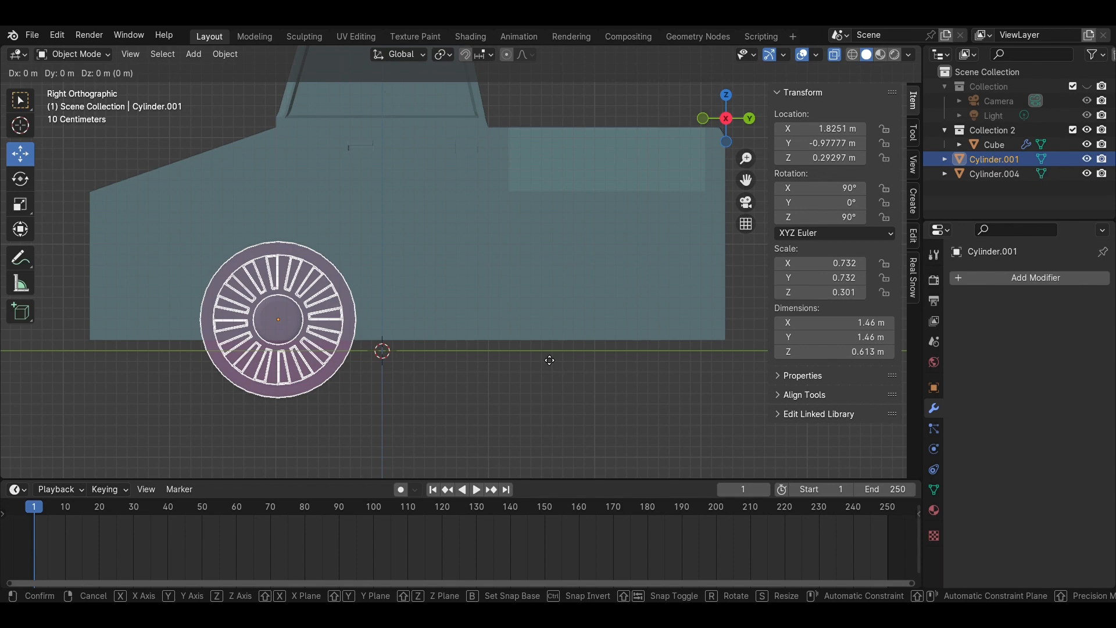
{"action": "key", "text": "y"}
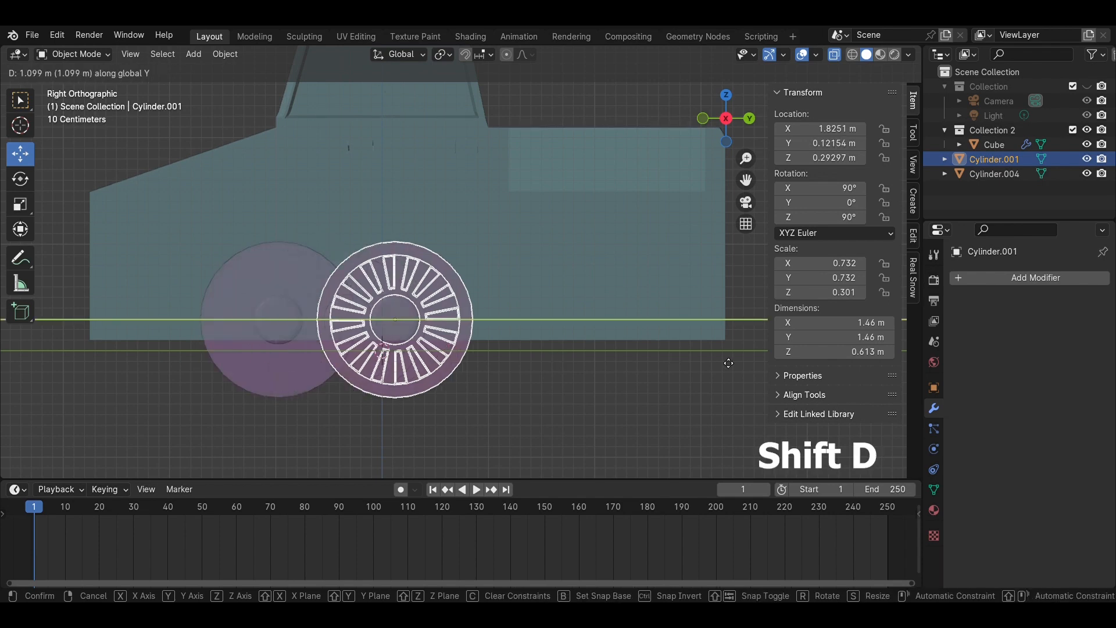
{"action": "left_click", "coordinate": [849, 358]}
Move the rear wheel about 0.209 m along negative Y, toward its wheel arch
{"action": "middle_click_drag", "start_coordinate": [535, 284], "coordinate": [624, 349]}
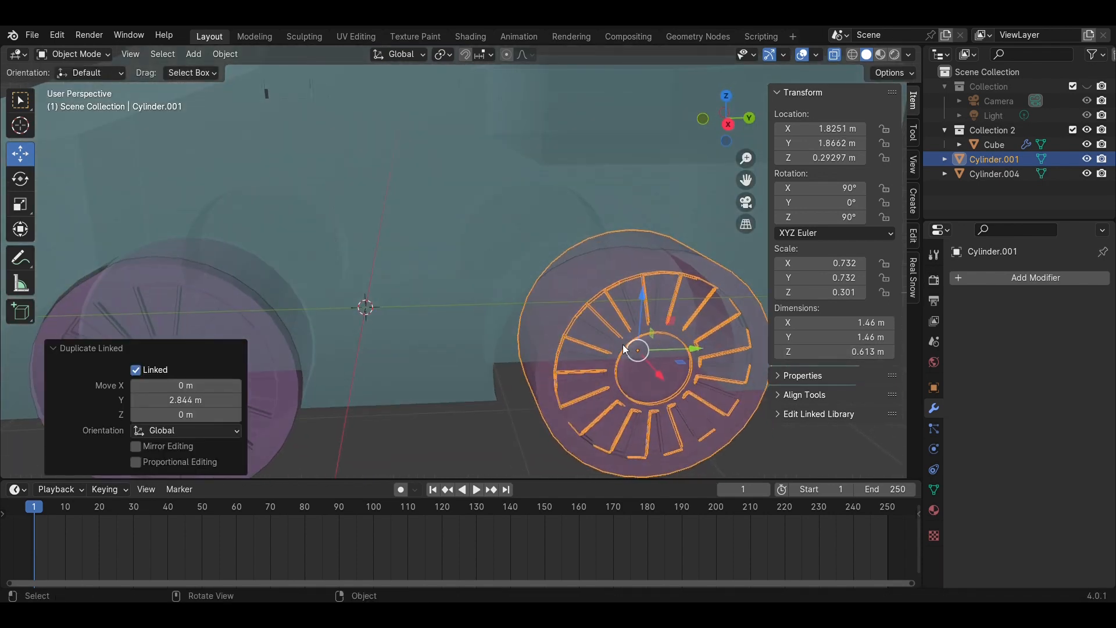
{"action": "key", "text": "g"}
{"action": "key", "text": "y"}
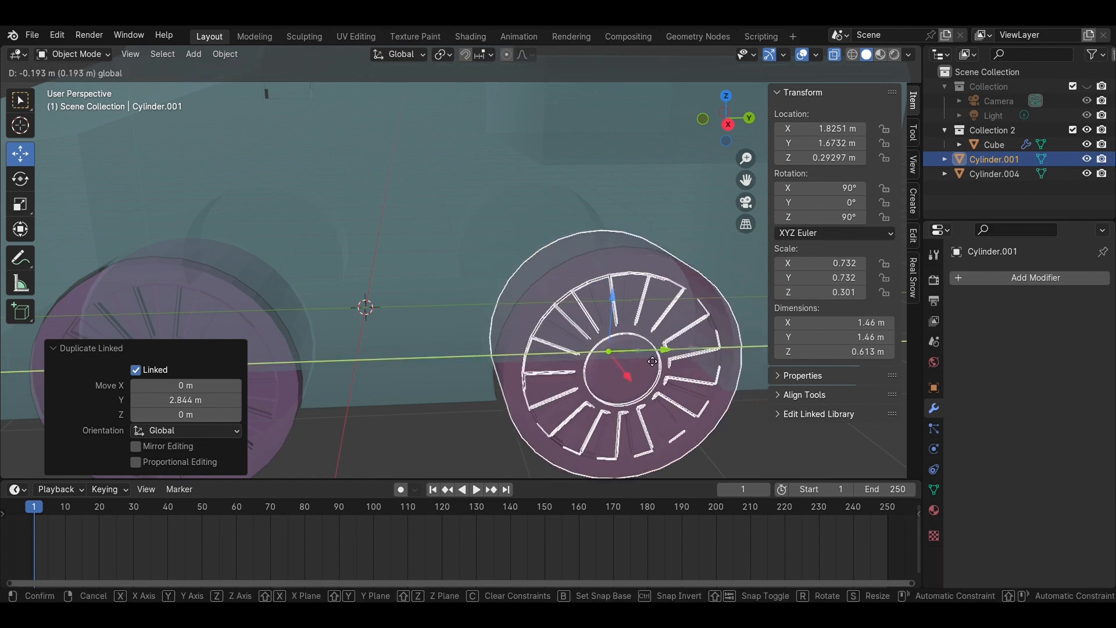
{"action": "left_click", "coordinate": [650, 362]}
{"action": "left_click", "coordinate": [729, 125]}
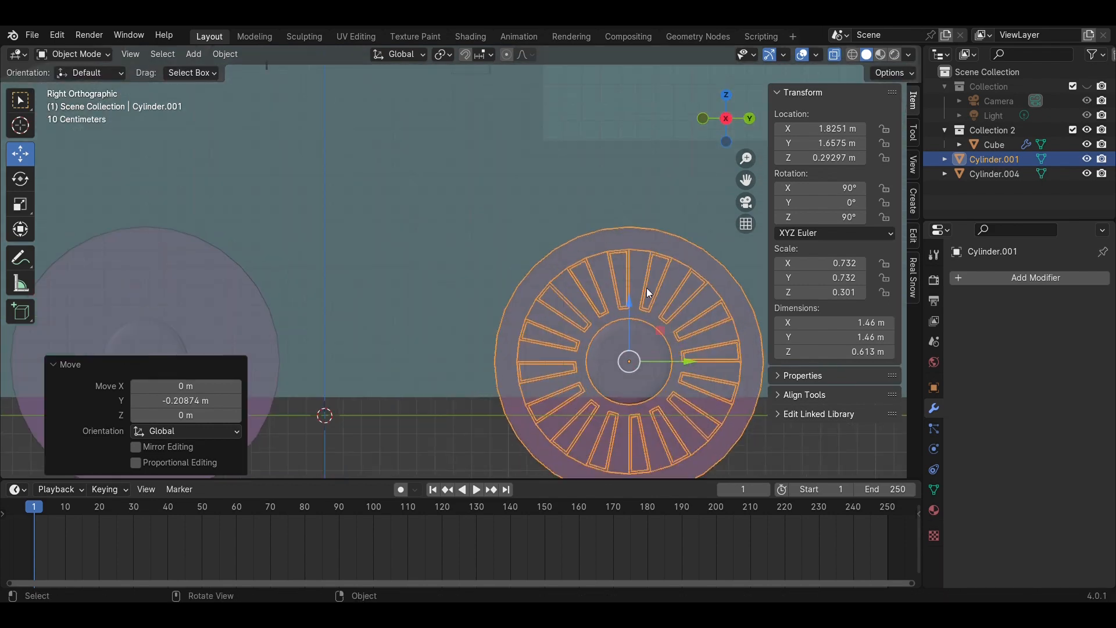
{"action": "scroll", "coordinate": [665, 359], "scroll_direction": "down", "scroll_amount": 4}
{"action": "middle_click_drag", "start_coordinate": [569, 349], "coordinate": [700, 302]}
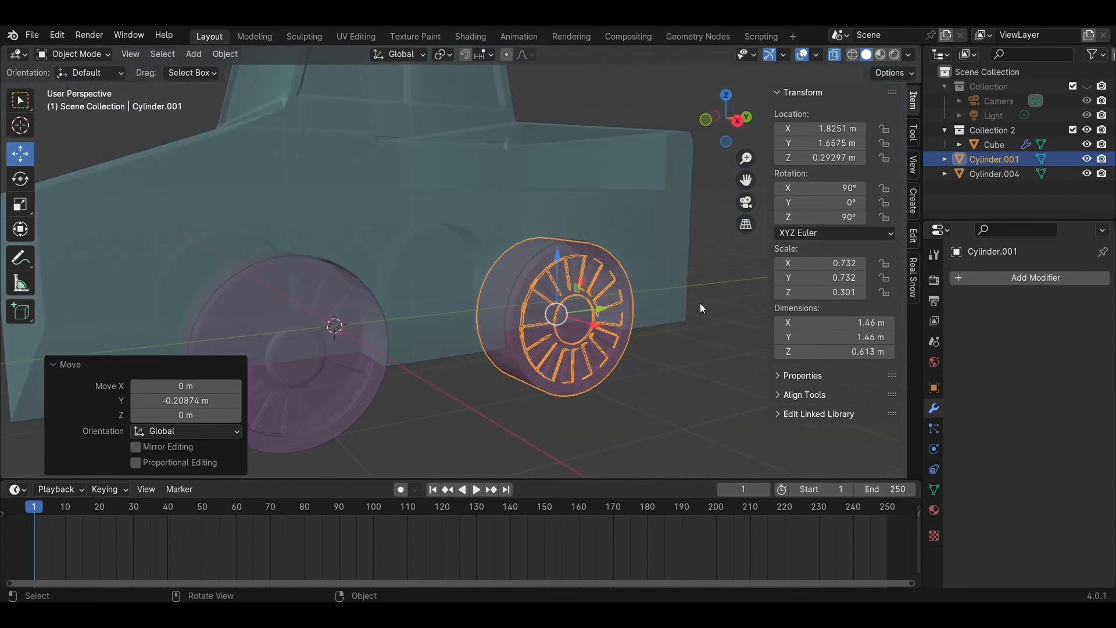
Turn off X-ray and nudge the rear wheel along Y to about 1.6355 m to center it in its arch
{"action": "left_click", "coordinate": [836, 54]}
{"action": "scroll", "coordinate": [678, 261], "scroll_direction": "up", "scroll_amount": 3}
{"action": "middle_click_drag", "start_coordinate": [678, 260], "coordinate": [533, 280]}
{"action": "left_click_drag", "start_coordinate": [533, 280], "coordinate": [524, 297]}
{"action": "middle_click_drag", "start_coordinate": [577, 370], "coordinate": [583, 357]}
{"action": "left_click", "coordinate": [724, 117]}
{"action": "middle_click_drag", "start_coordinate": [635, 235], "coordinate": [550, 392]}
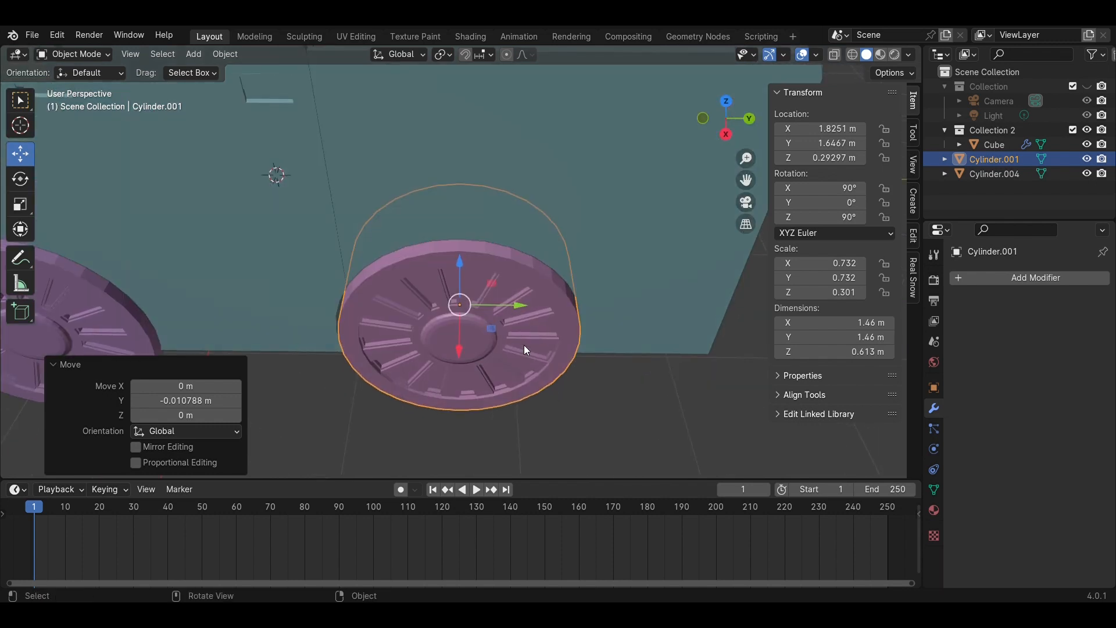
{"action": "left_click_drag", "start_coordinate": [519, 305], "coordinate": [510, 309]}
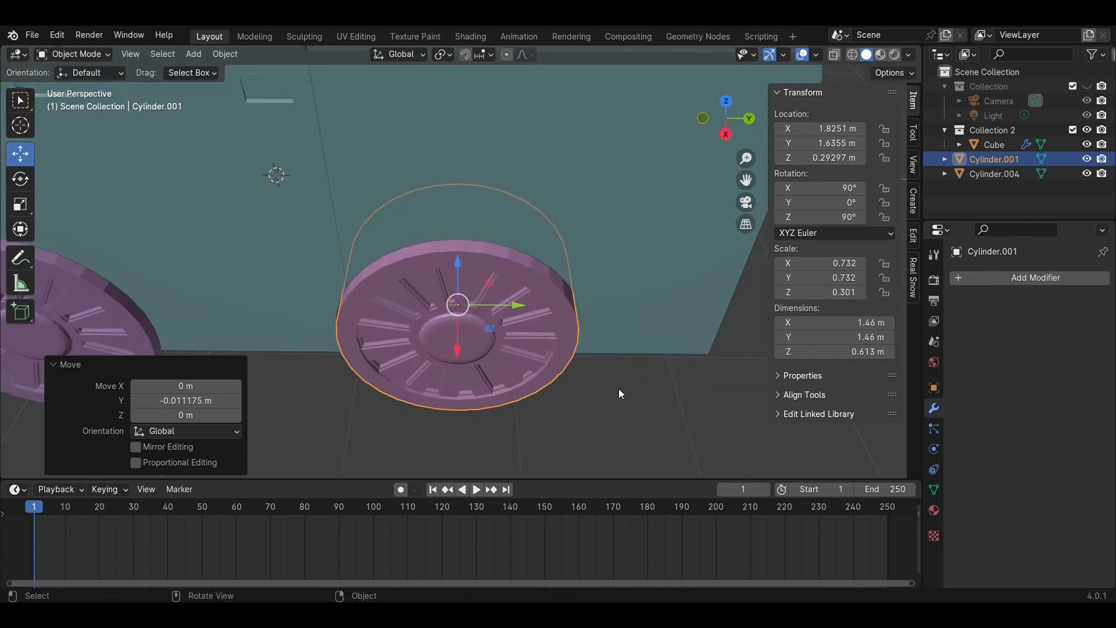
{"action": "left_click", "coordinate": [619, 389]}
{"action": "middle_click_drag", "start_coordinate": [619, 389], "coordinate": [501, 302]}
{"action": "left_click", "coordinate": [512, 295]}
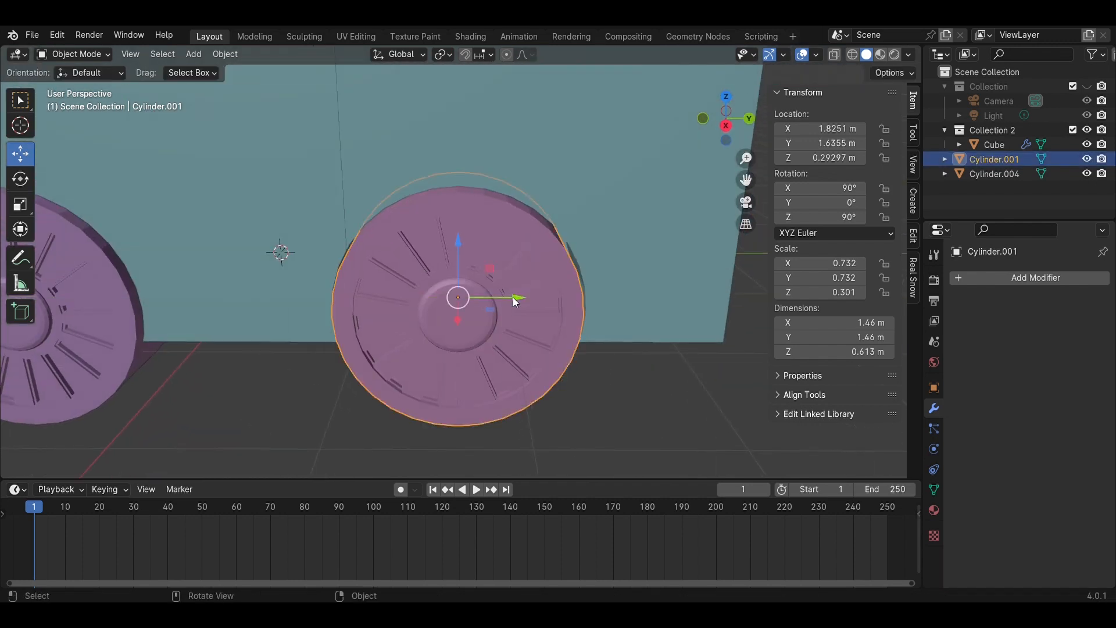
Nudge the rear wheel along Y to about 1.6428 m to center it in its arch
{"action": "left_click_drag", "start_coordinate": [513, 298], "coordinate": [520, 303]}
{"action": "scroll", "coordinate": [631, 368], "scroll_direction": "down", "scroll_amount": 3}
{"action": "left_click", "coordinate": [632, 367]}
{"action": "middle_click_drag", "start_coordinate": [486, 379], "coordinate": [543, 388]}
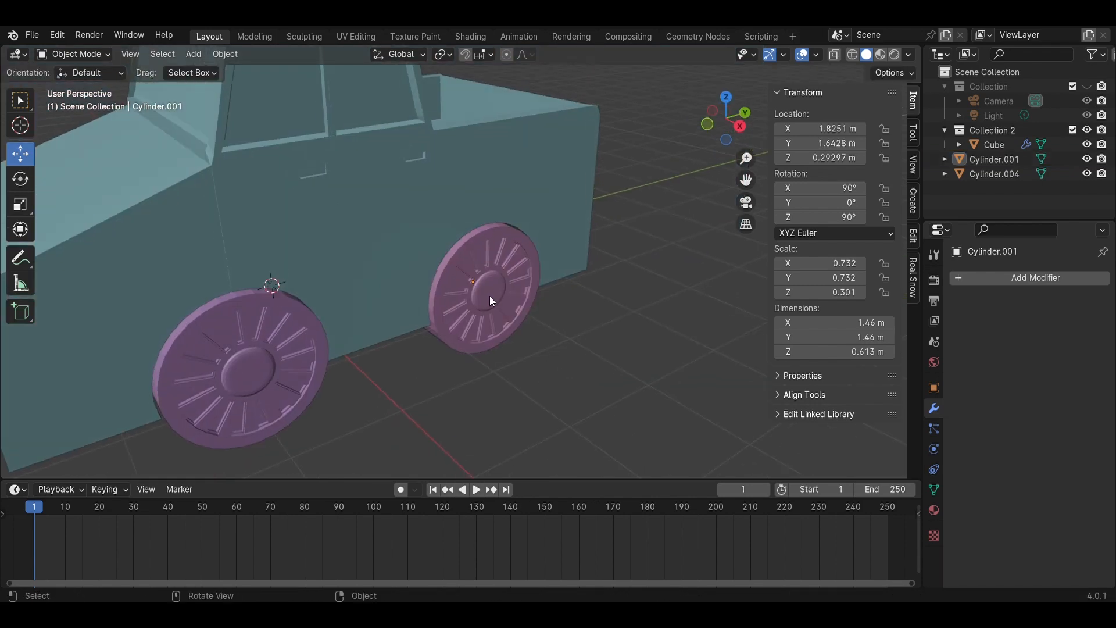
{"action": "left_click", "coordinate": [489, 295]}
{"action": "scroll", "coordinate": [546, 320], "scroll_direction": "up", "scroll_amount": 3}
{"action": "scroll", "coordinate": [547, 320], "scroll_direction": "up", "scroll_amount": 2}
{"action": "left_click_drag", "start_coordinate": [528, 292], "coordinate": [531, 291]}
{"action": "key", "text": "ctrl+z"}
Select the front and rear wheels and place linked duplicates about 2.608 m along negative X, on the car's opposite side
{"action": "left_click", "coordinate": [713, 334]}
{"action": "scroll", "coordinate": [713, 335], "scroll_direction": "down", "scroll_amount": 1}
{"action": "middle_click_drag", "start_coordinate": [714, 335], "coordinate": [664, 294]}
{"action": "scroll", "coordinate": [665, 294], "scroll_direction": "down", "scroll_amount": 3}
{"action": "left_click", "coordinate": [480, 257]}
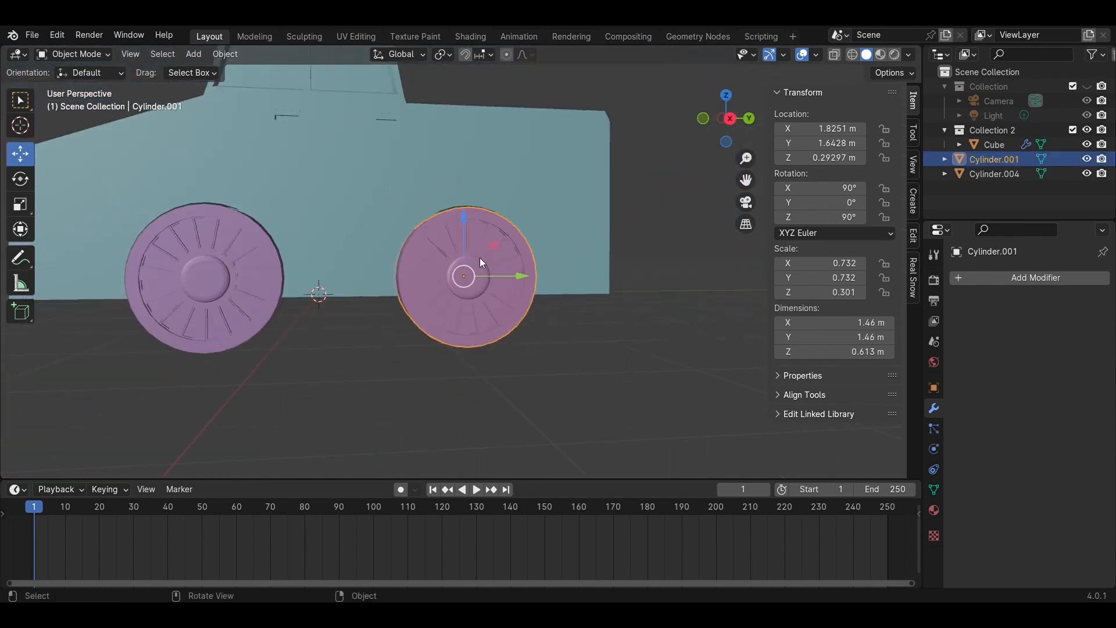
{"action": "left_click", "coordinate": [236, 267], "text": "shift"}
{"action": "left_click", "coordinate": [732, 95]}
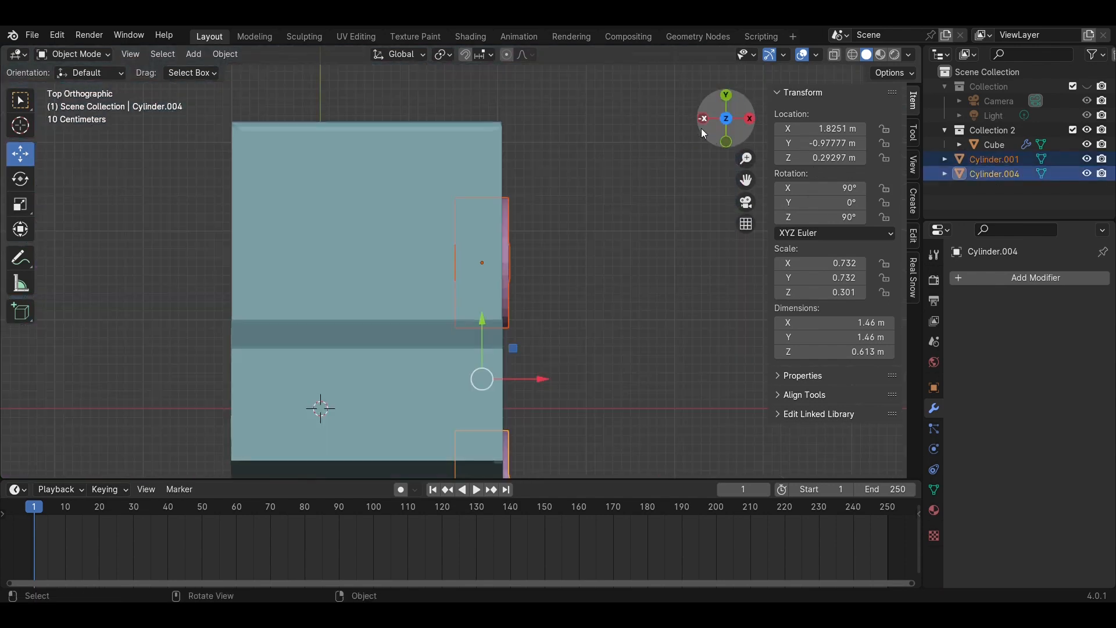
{"action": "scroll", "coordinate": [602, 304], "scroll_direction": "down", "scroll_amount": 2}
{"action": "scroll", "coordinate": [605, 302], "scroll_direction": "up", "scroll_amount": 3}
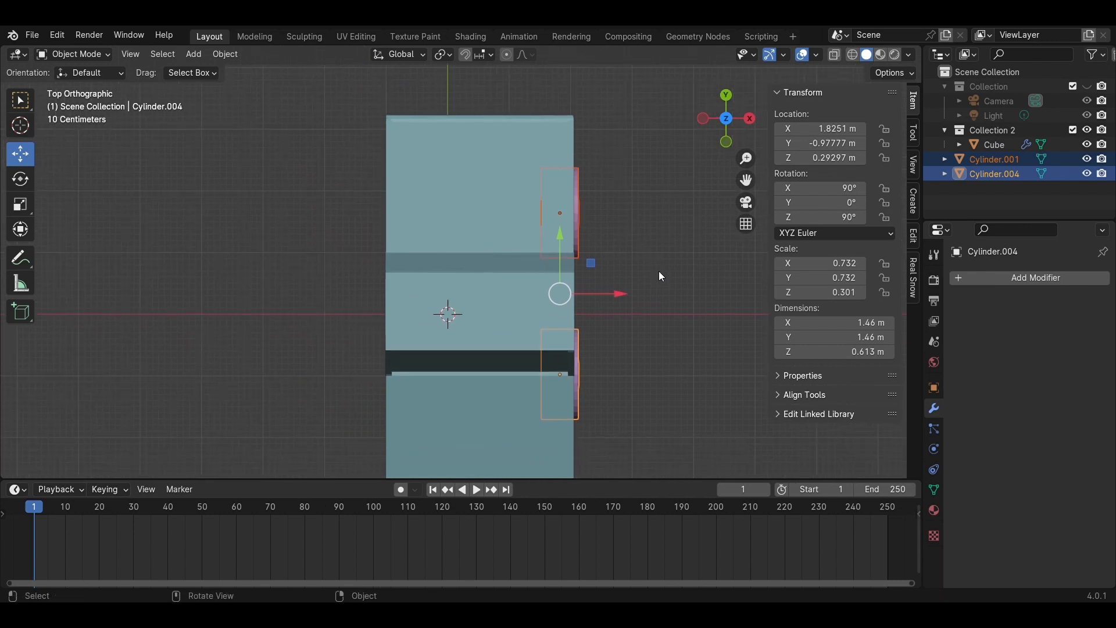
{"action": "key", "text": "shift+d"}
{"action": "key", "text": "x"}
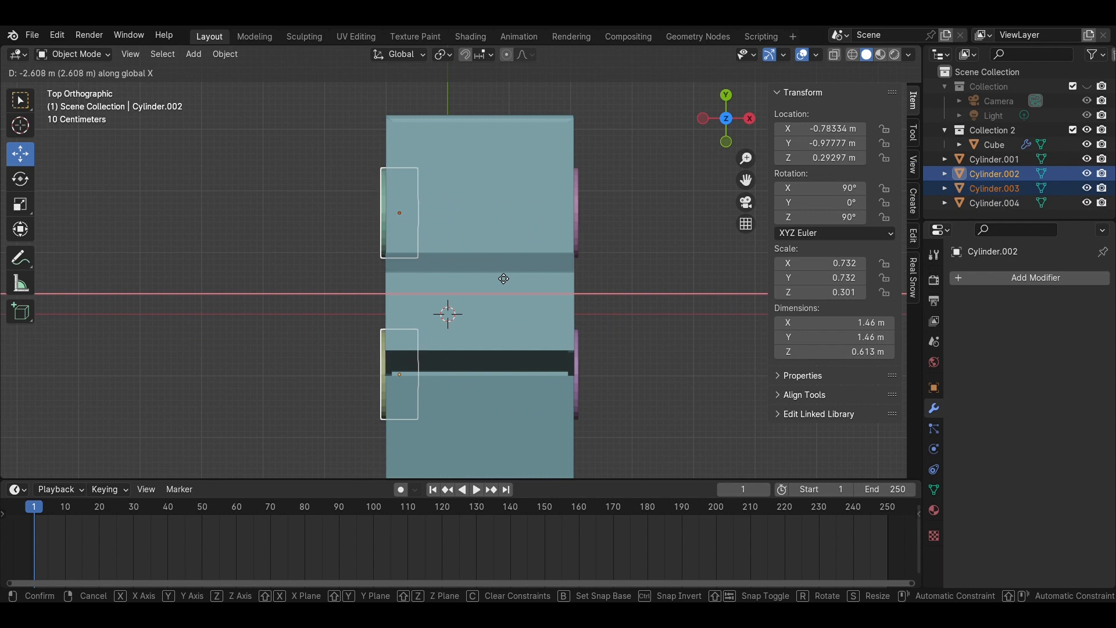
{"action": "left_click", "coordinate": [504, 279]}
Mirror the two duplicated wheels along the global X axis and save the file
{"action": "right_click", "coordinate": [381, 218]}
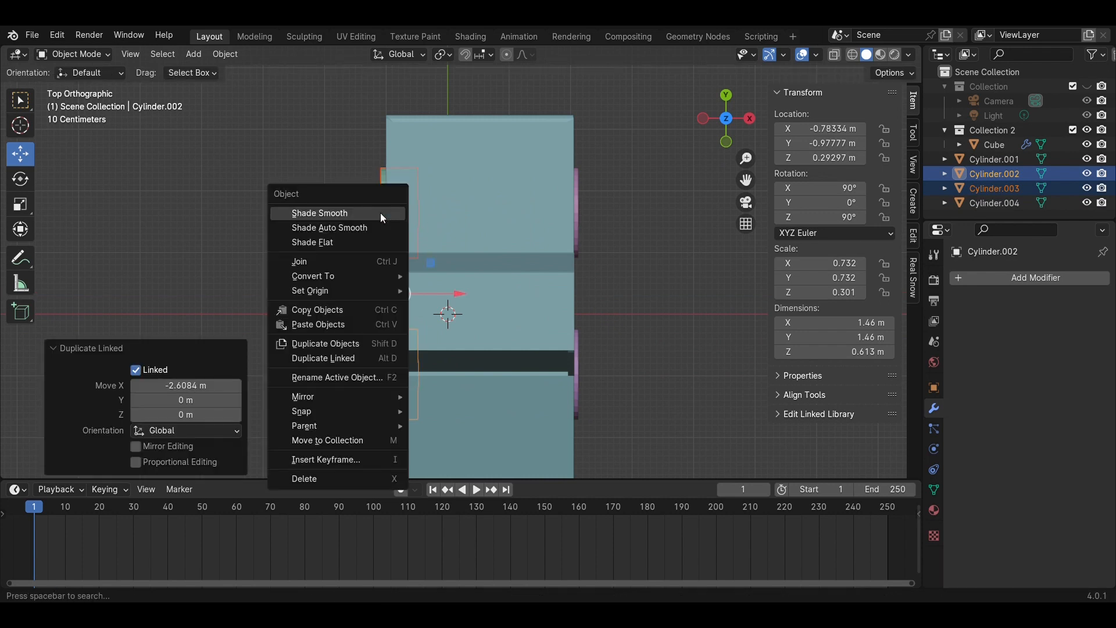
{"action": "mouse_move", "coordinate": [381, 396]}
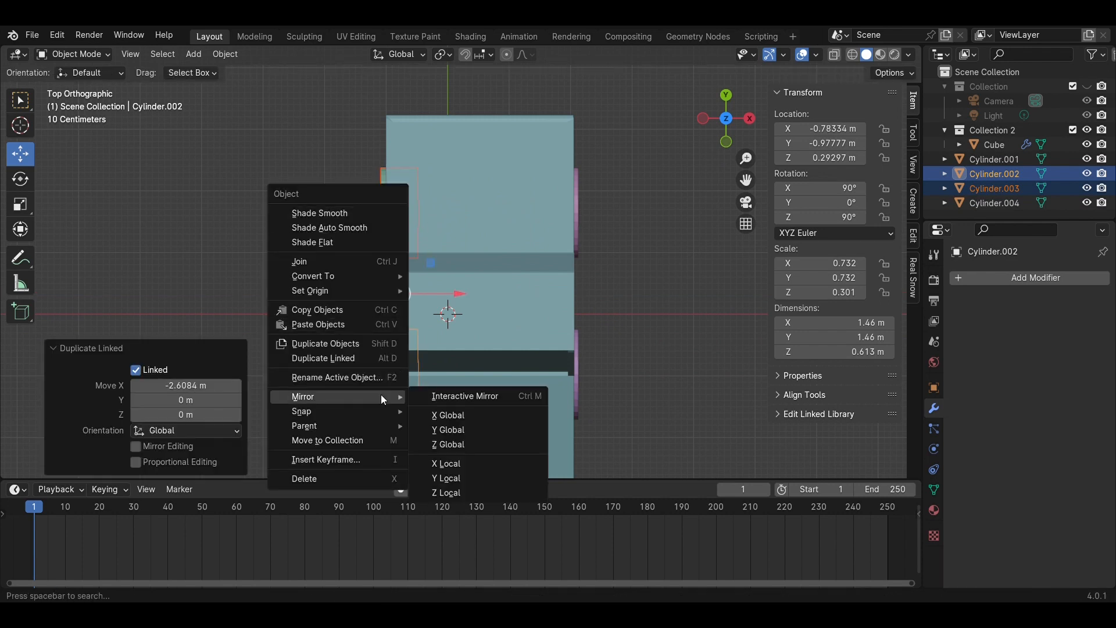
{"action": "left_click", "coordinate": [511, 416]}
{"action": "middle_click_drag", "start_coordinate": [661, 382], "coordinate": [508, 327]}
{"action": "left_click", "coordinate": [698, 404]}
{"action": "key", "text": "ctrl+s"}
{"action": "scroll", "coordinate": [509, 367], "scroll_direction": "up", "scroll_amount": 4}
{"action": "scroll", "coordinate": [513, 354], "scroll_direction": "down", "scroll_amount": 4}
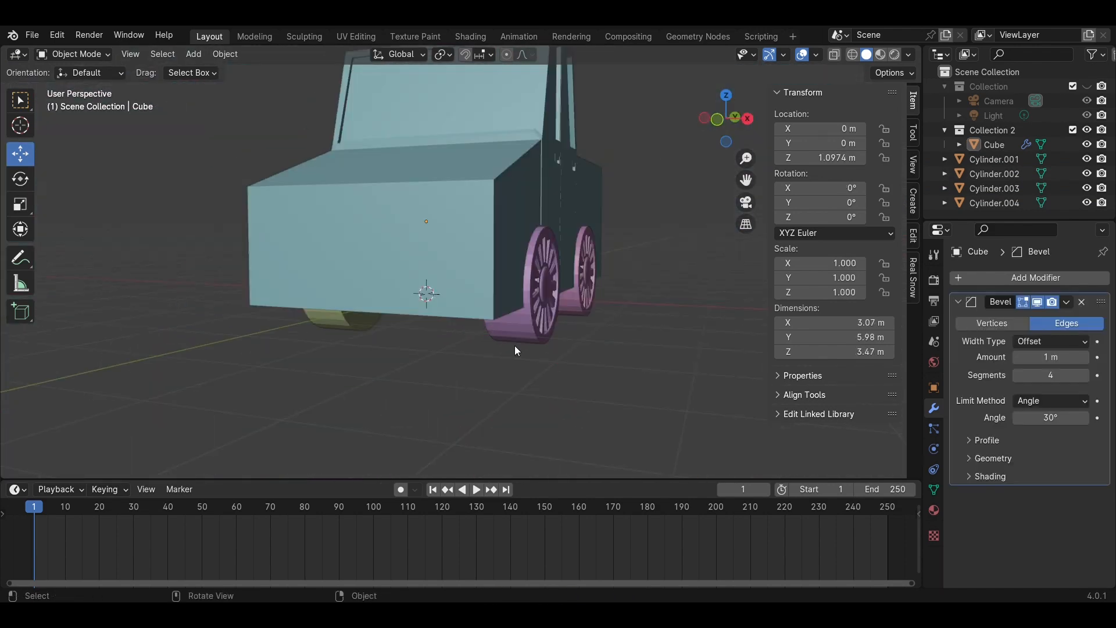
Add a cube for a headlight, raise it to about 1.026 m in Z and scale it to 0.461
{"action": "left_click", "coordinate": [515, 345]}
{"action": "scroll", "coordinate": [514, 346], "scroll_direction": "down", "scroll_amount": 3}
{"action": "left_click", "coordinate": [505, 372]}
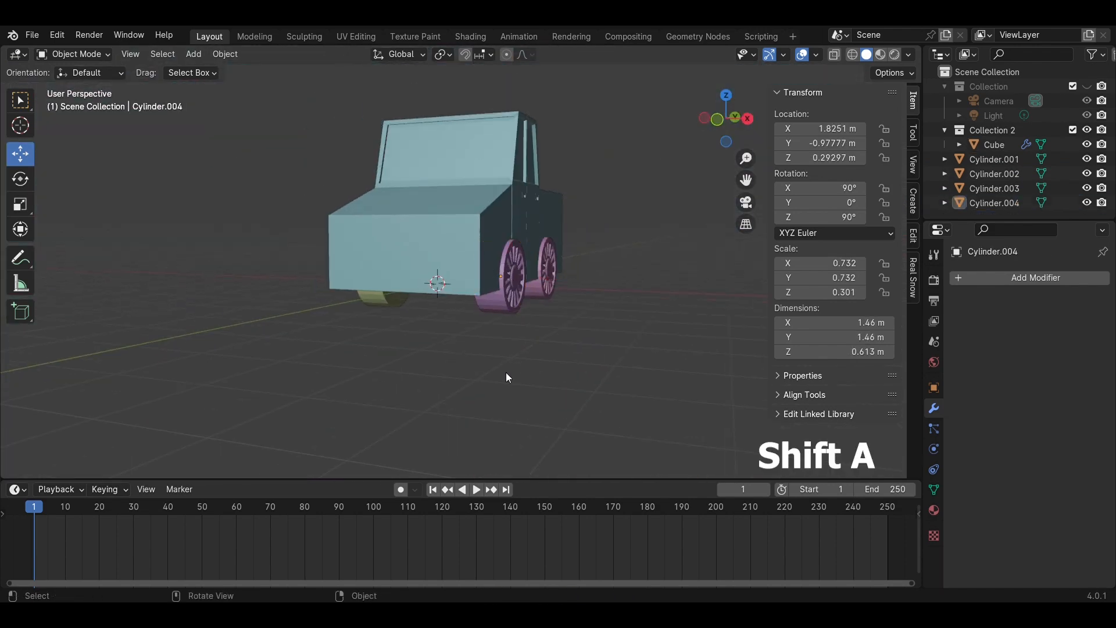
{"action": "key", "text": "shift+a"}
{"action": "mouse_move", "coordinate": [491, 321]}
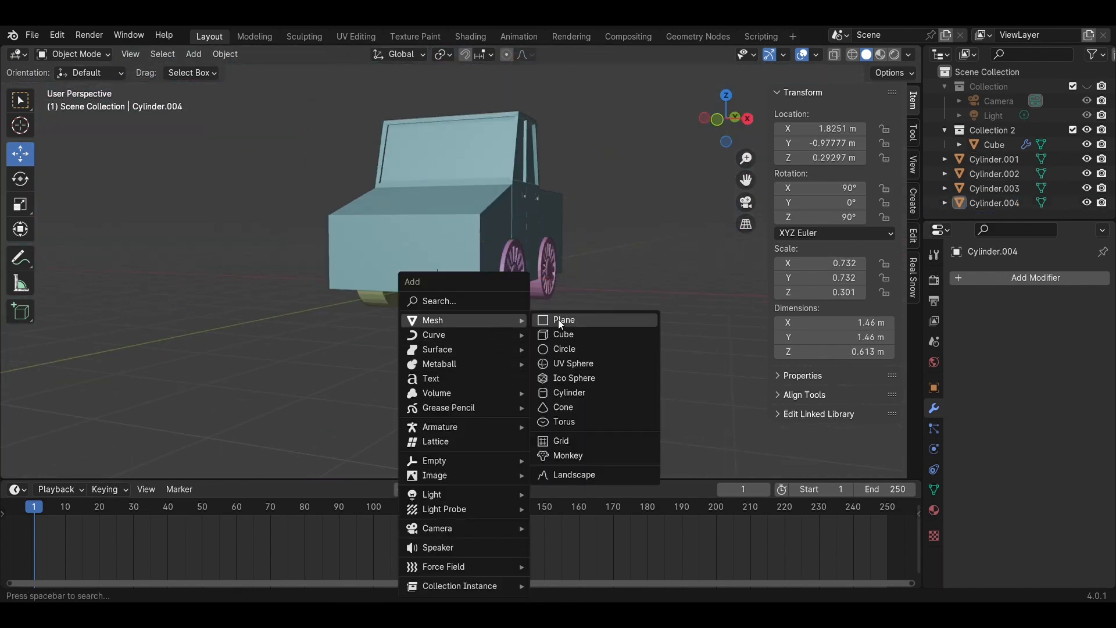
{"action": "left_click", "coordinate": [592, 334]}
{"action": "left_click_drag", "start_coordinate": [434, 236], "coordinate": [435, 189]}
{"action": "key", "text": "s"}
{"action": "left_click", "coordinate": [512, 257]}
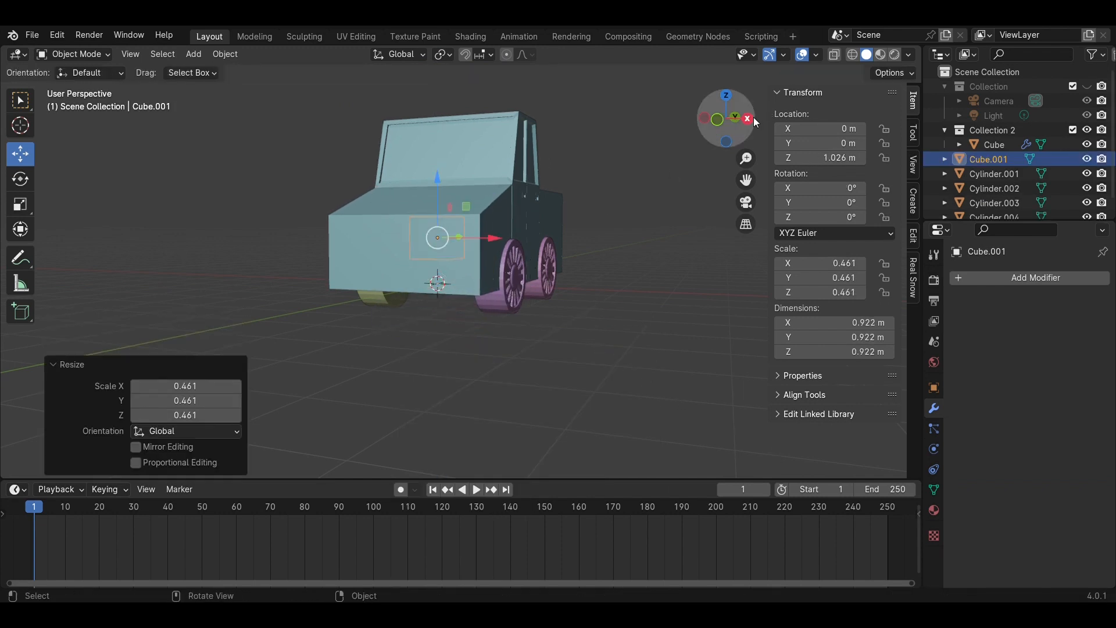
Move the cube about 2.463 m along negative Y to the car's front and shrink it to about 0.493 m
{"action": "left_click", "coordinate": [751, 118]}
{"action": "left_click_drag", "start_coordinate": [490, 239], "coordinate": [386, 244]}
{"action": "middle_click_drag", "start_coordinate": [319, 249], "coordinate": [492, 251]}
{"action": "scroll", "coordinate": [492, 251], "scroll_direction": "up", "scroll_amount": 5}
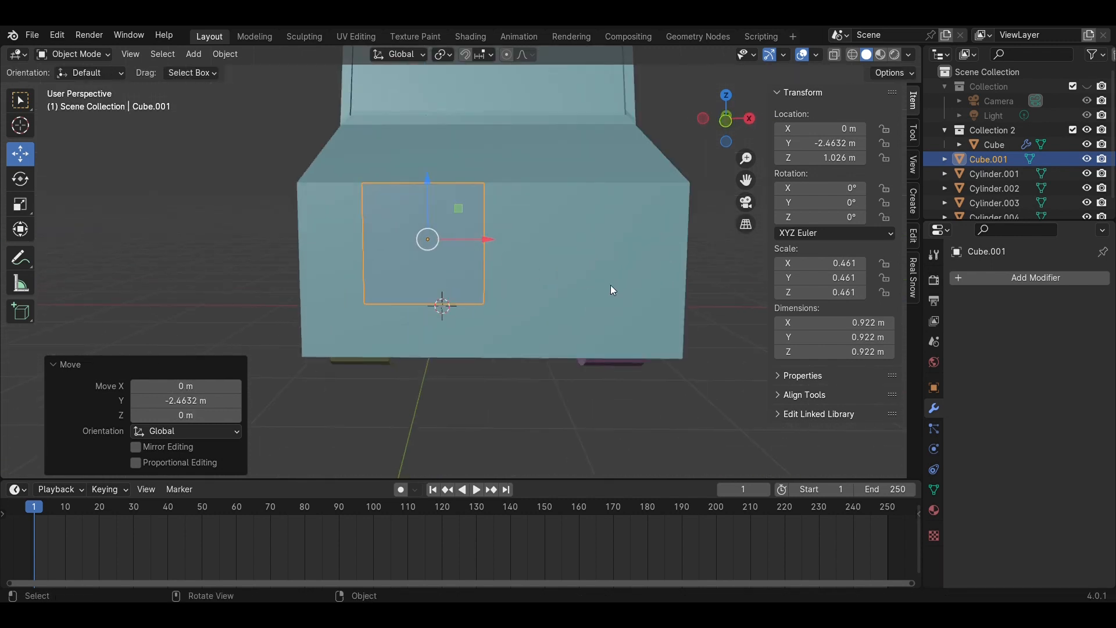
{"action": "key", "text": "s"}
{"action": "left_click", "coordinate": [530, 257]}
Place the headlight cube at about X -0.688 m and Z 1.191 m, and widen it along X to about 0.917 m
{"action": "left_click_drag", "start_coordinate": [481, 239], "coordinate": [391, 240]}
{"action": "left_click", "coordinate": [721, 116]}
{"action": "left_click_drag", "start_coordinate": [393, 174], "coordinate": [451, 162]}
{"action": "scroll", "coordinate": [172, 192], "scroll_direction": "up", "scroll_amount": 3}
{"action": "left_click", "coordinate": [11, 209]}
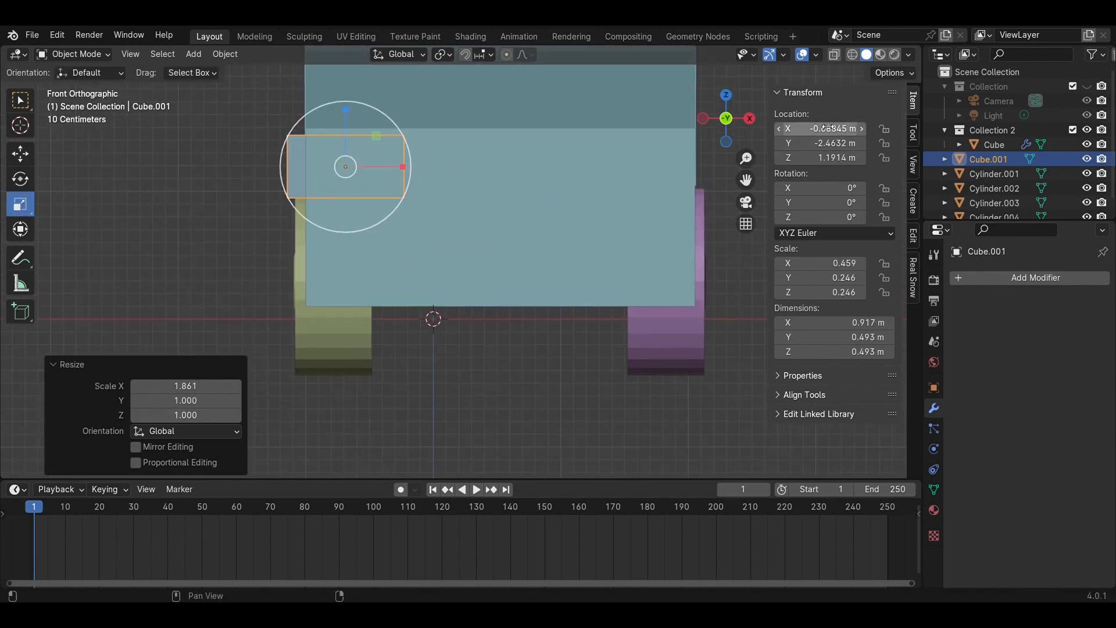
Thin the headlight block along Y to about 0.368 m and move it forward to about Y -2.692 m
{"action": "left_click", "coordinate": [752, 117]}
{"action": "scroll", "coordinate": [287, 223], "scroll_direction": "down", "scroll_amount": 3}
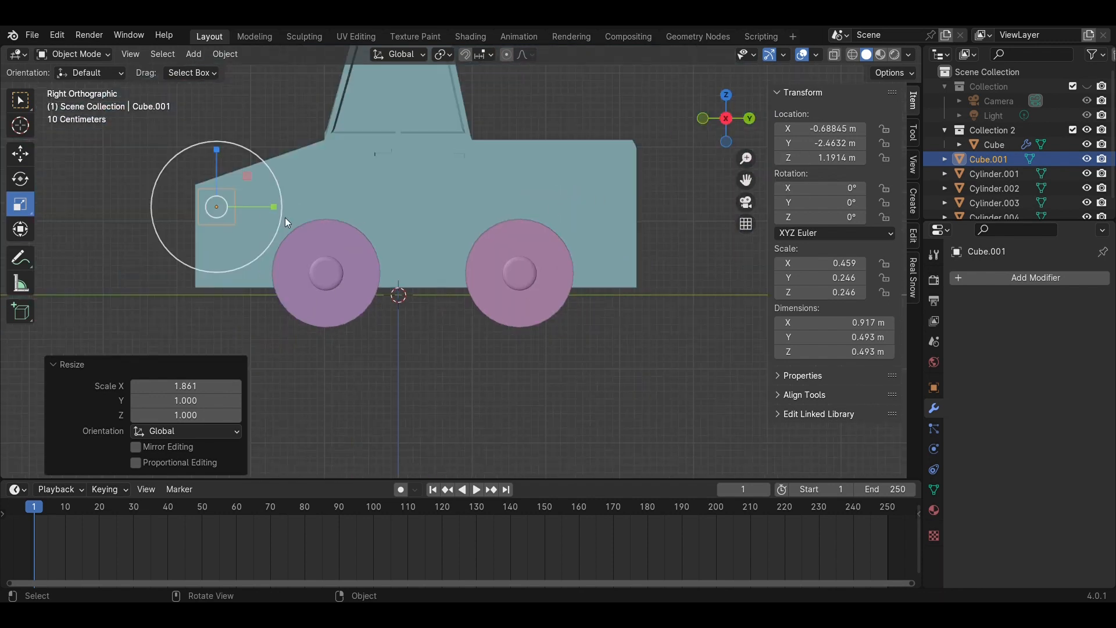
{"action": "mouse_move", "coordinate": [269, 208]}
{"action": "left_mouse_down"}
{"action": "mouse_move", "coordinate": [235, 215]}
{"action": "mouse_move", "coordinate": [254, 209]}
{"action": "left_mouse_up"}
{"action": "left_click", "coordinate": [21, 154]}
{"action": "left_click", "coordinate": [142, 169]}
{"action": "middle_click_drag", "start_coordinate": [142, 169], "coordinate": [396, 197]}
Move the headlight block along X to about -0.464 m so it sits within the car's front face
{"action": "left_click", "coordinate": [730, 122]}
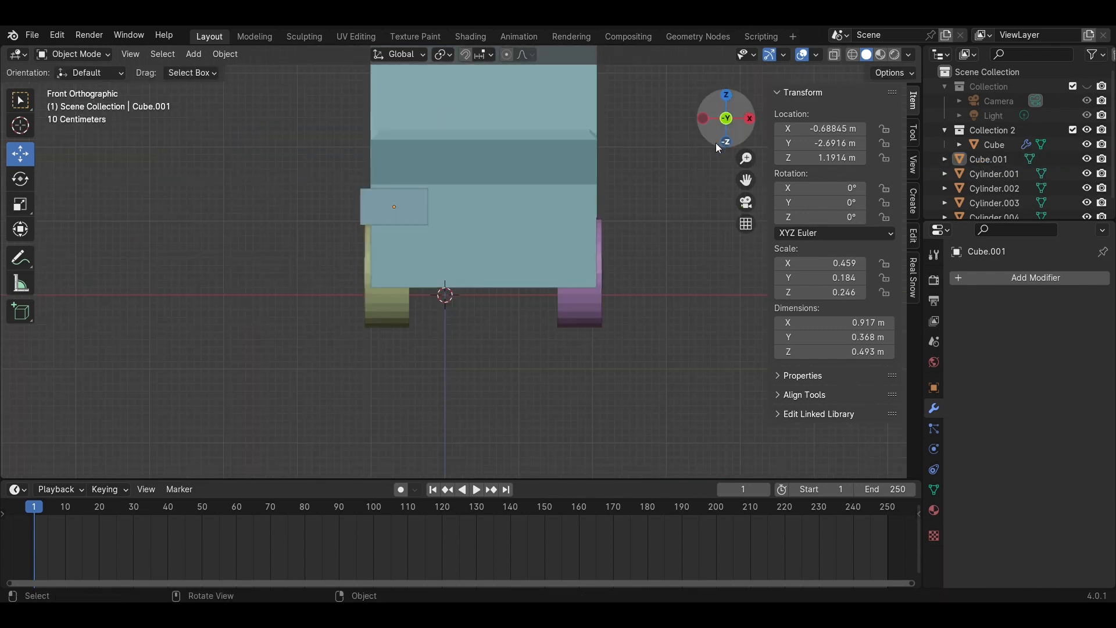
{"action": "scroll", "coordinate": [390, 192], "scroll_direction": "up", "scroll_amount": 2}
{"action": "left_click", "coordinate": [389, 190]}
{"action": "left_click_drag", "start_coordinate": [396, 187], "coordinate": [431, 193]}
Inset the headlight block's front face by about 0.091 m and extrude it outward about 0.15 m
{"action": "middle_click_drag", "start_coordinate": [561, 216], "coordinate": [551, 285], "text": "shift"}
{"action": "key", "text": "Tab"}
{"action": "left_click", "coordinate": [337, 287]}
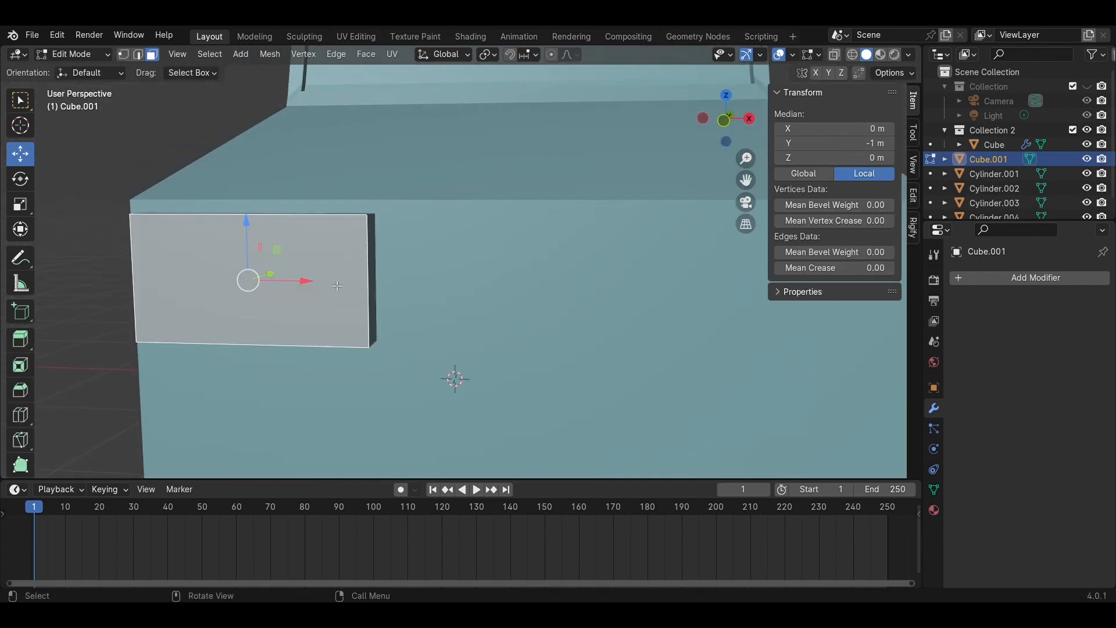
{"action": "key", "text": "i"}
{"action": "left_click", "coordinate": [588, 328]}
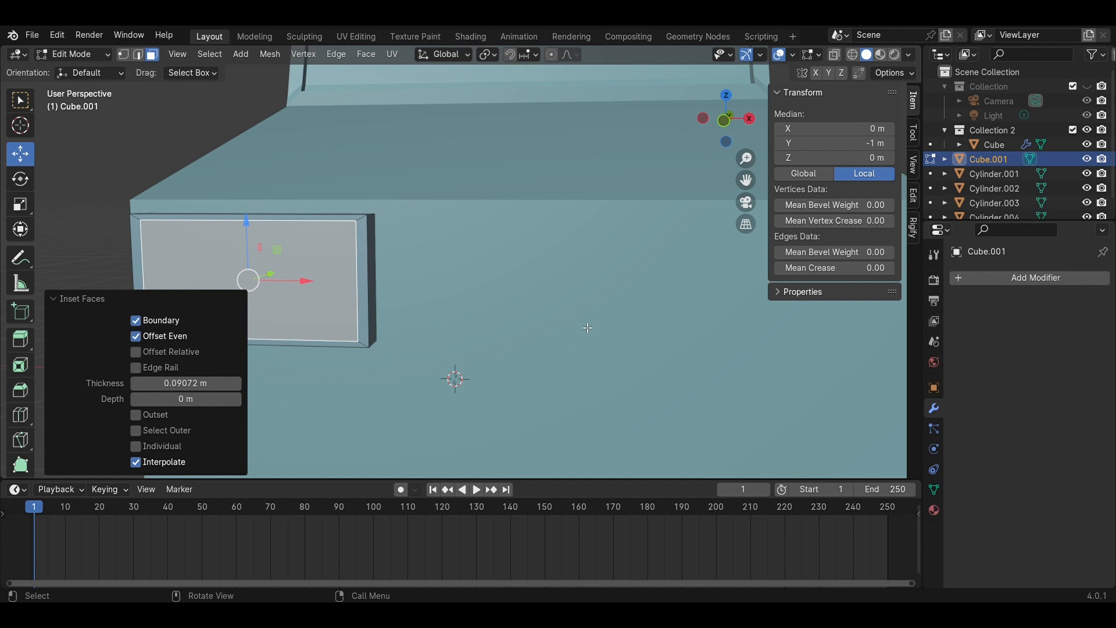
{"action": "key", "text": "e"}
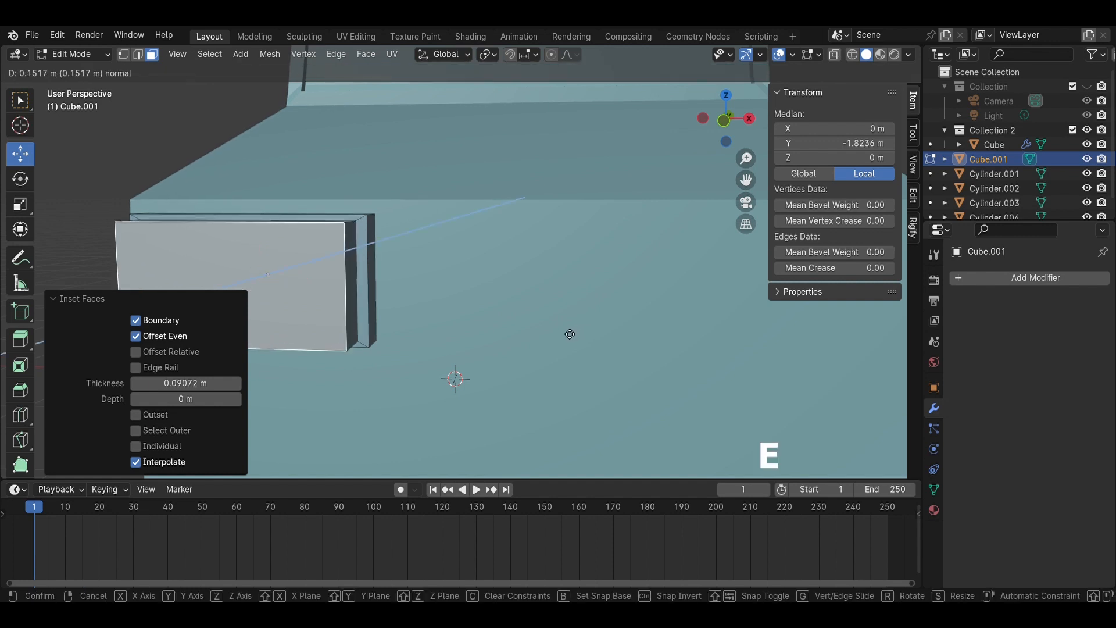
{"action": "left_click", "coordinate": [573, 332]}
{"action": "left_click", "coordinate": [209, 146]}
{"action": "key", "text": "Tab"}
Flatten the headlight along Y to about 0.229 m deep and move it forward to Y -2.76 m
{"action": "scroll", "coordinate": [230, 192], "scroll_direction": "down", "scroll_amount": 3}
{"action": "middle_click_drag", "start_coordinate": [327, 263], "coordinate": [342, 297]}
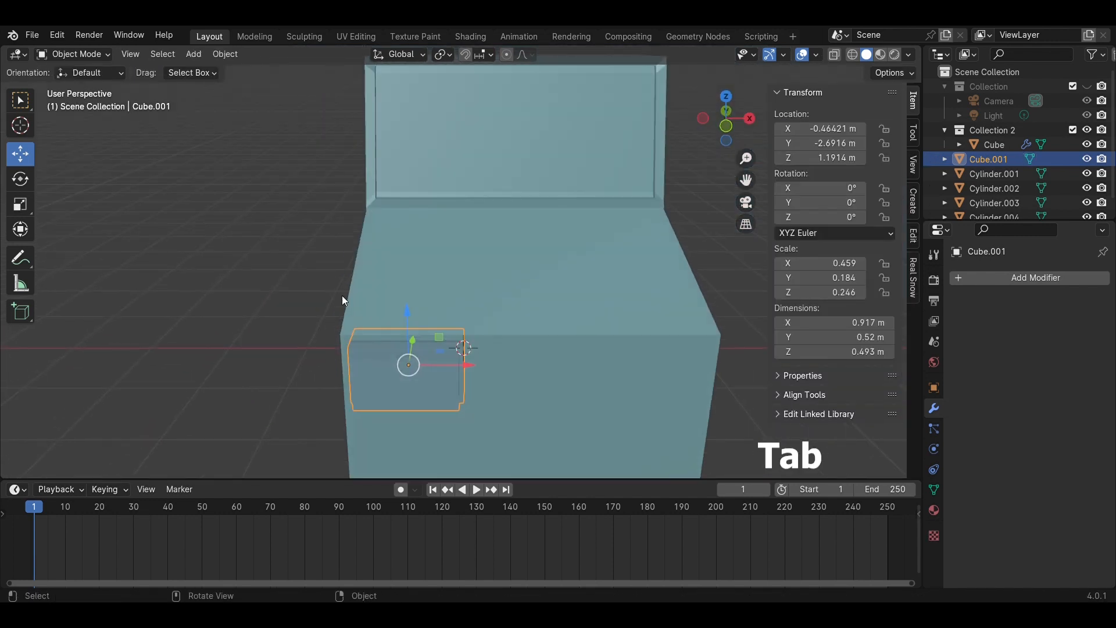
{"action": "middle_click_drag", "start_coordinate": [458, 331], "coordinate": [433, 304], "text": "shift"}
{"action": "left_click", "coordinate": [726, 97]}
{"action": "scroll", "coordinate": [587, 380], "scroll_direction": "down", "scroll_amount": 2}
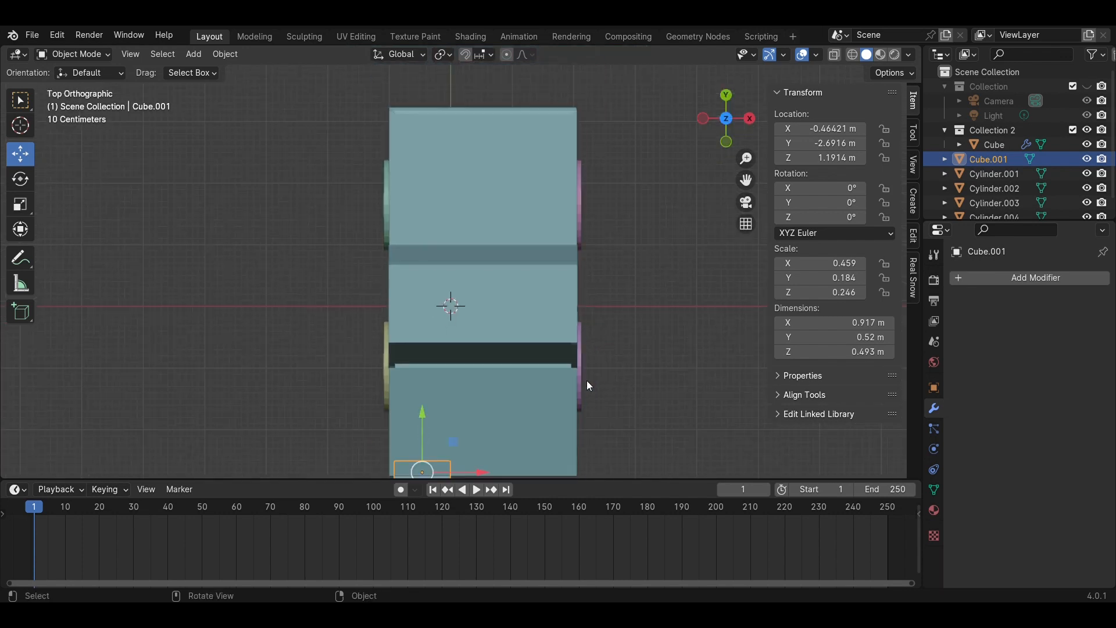
{"action": "middle_click_drag", "start_coordinate": [568, 346], "coordinate": [580, 205], "text": "shift"}
{"action": "scroll", "coordinate": [522, 329], "scroll_direction": "up", "scroll_amount": 3}
{"action": "scroll", "coordinate": [505, 365], "scroll_direction": "up", "scroll_amount": 3}
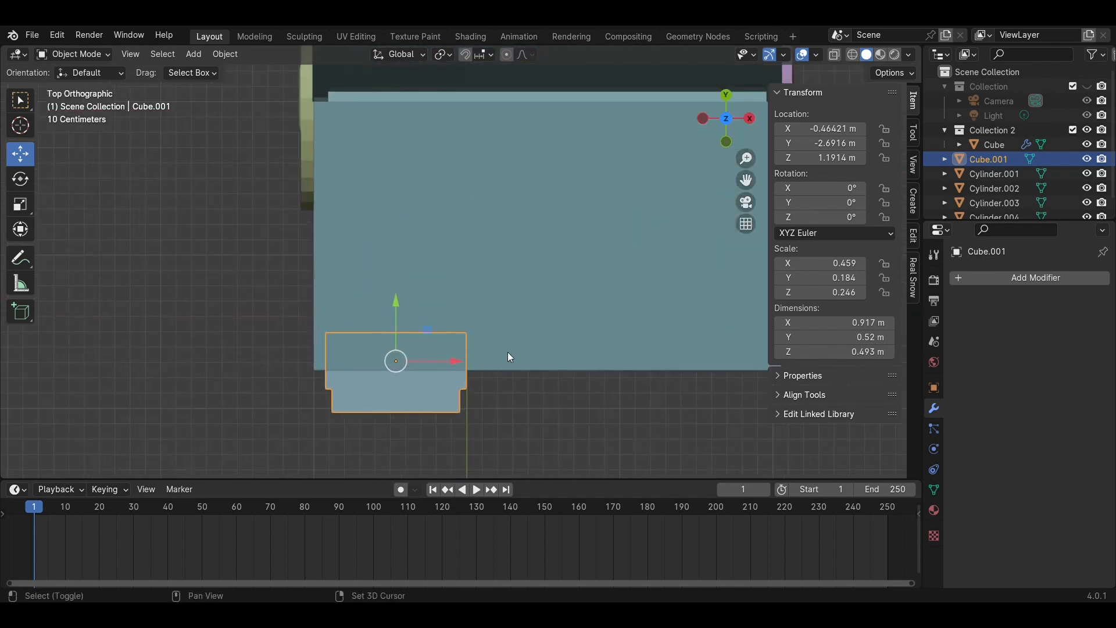
{"action": "middle_click_drag", "start_coordinate": [508, 351], "coordinate": [510, 292], "text": "shift"}
{"action": "left_click", "coordinate": [18, 208]}
{"action": "left_click_drag", "start_coordinate": [399, 244], "coordinate": [393, 280]}
{"action": "left_click", "coordinate": [21, 158]}
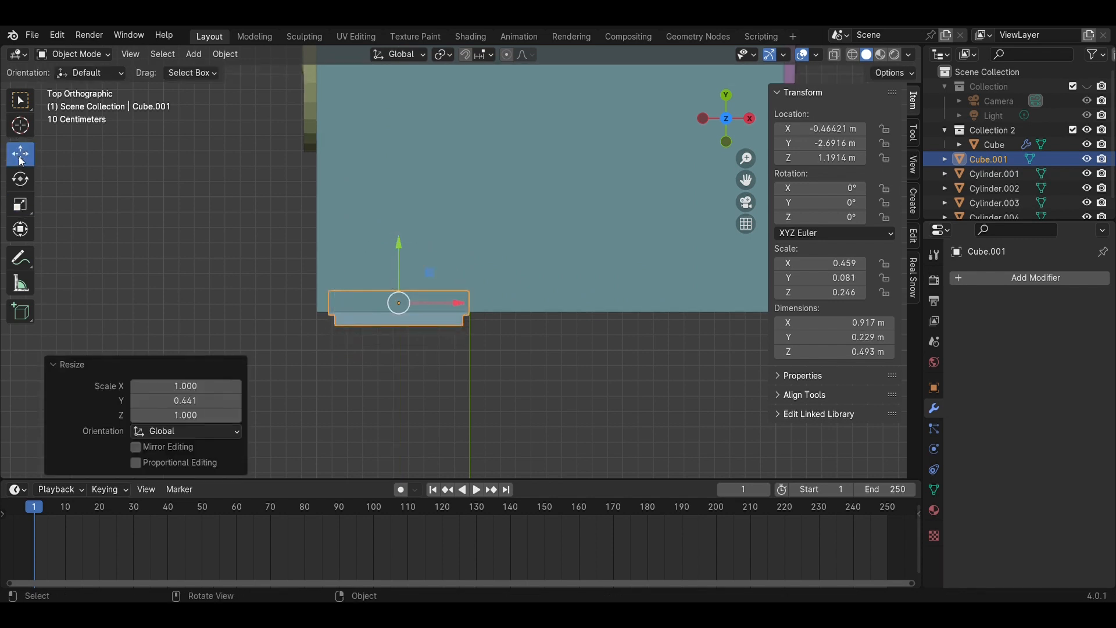
{"action": "left_click_drag", "start_coordinate": [388, 238], "coordinate": [388, 249]}
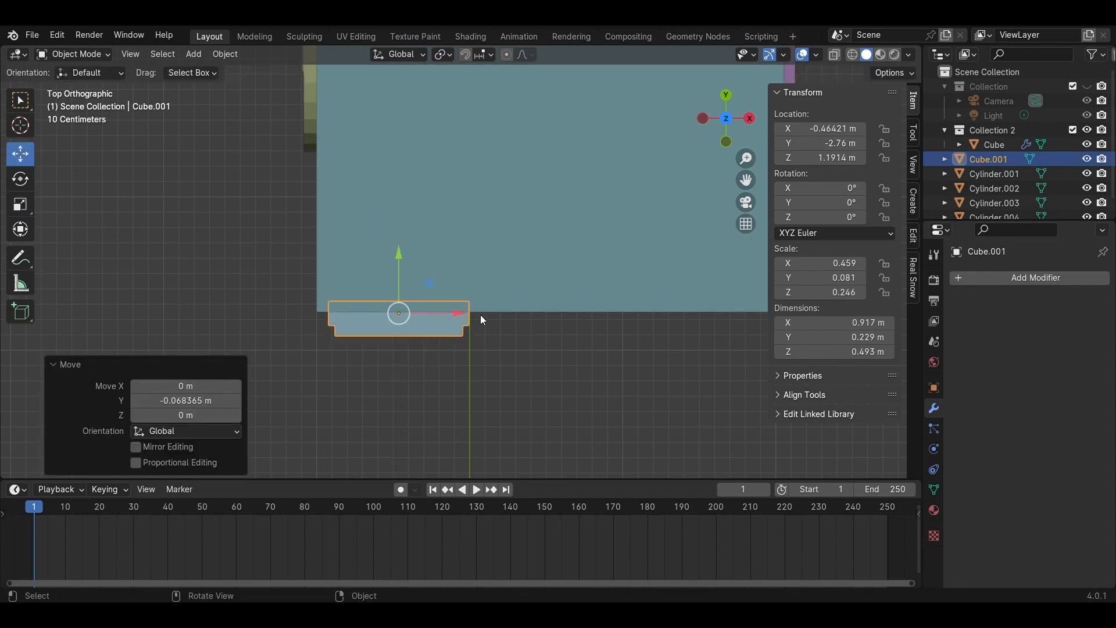
{"action": "left_click", "coordinate": [668, 215]}
Duplicate the headlight about 1.996 m along X to the opposite side of the car's front
{"action": "left_click", "coordinate": [726, 139]}
{"action": "middle_click_drag", "start_coordinate": [630, 284], "coordinate": [524, 359], "text": "shift"}
{"action": "left_click", "coordinate": [361, 279]}
{"action": "key", "text": "shift+d"}
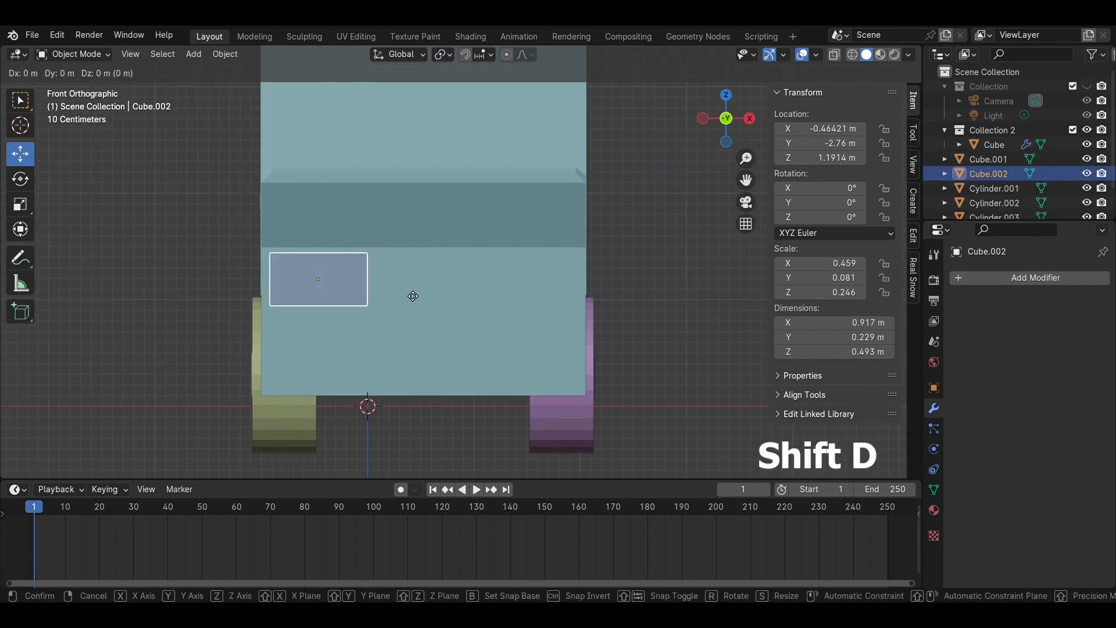
{"action": "key", "text": "x"}
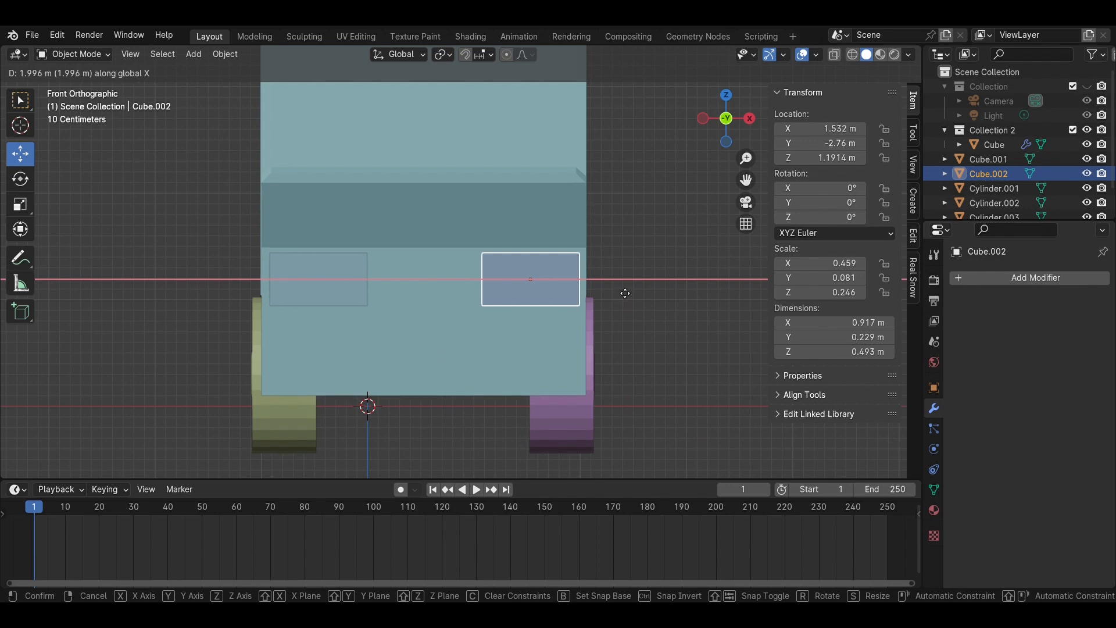
{"action": "left_click", "coordinate": [624, 290]}
{"action": "left_click", "coordinate": [636, 277]}
Add another cube at the origin and scale it down to about 0.487 m
{"action": "middle_click_drag", "start_coordinate": [636, 277], "coordinate": [564, 356]}
{"action": "key", "text": "shift+a"}
{"action": "mouse_move", "coordinate": [567, 357]}
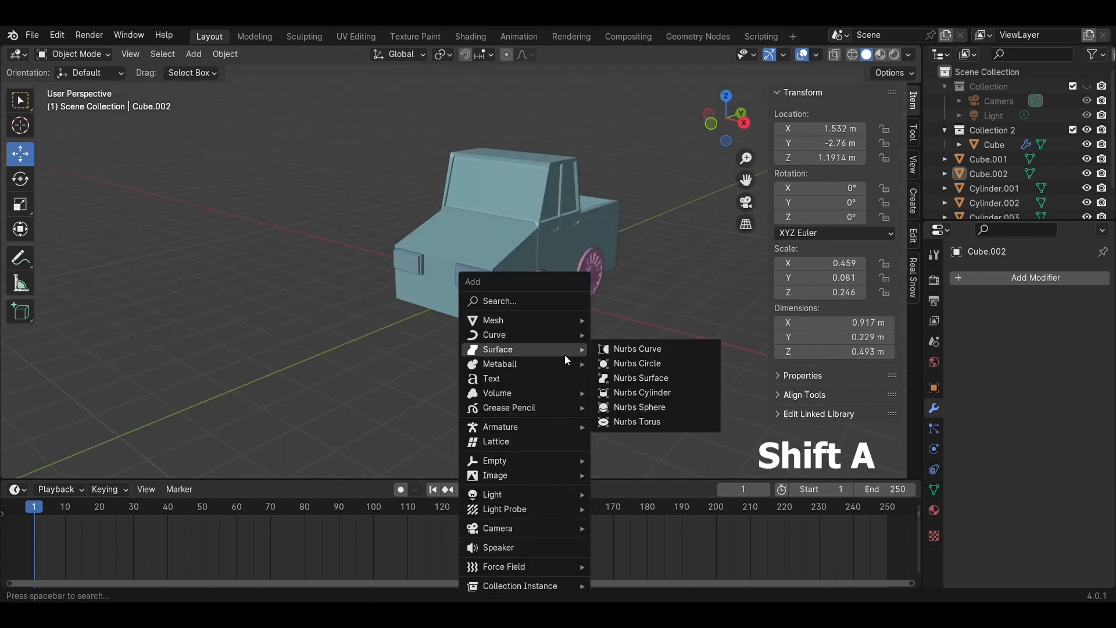
{"action": "mouse_move", "coordinate": [567, 319]}
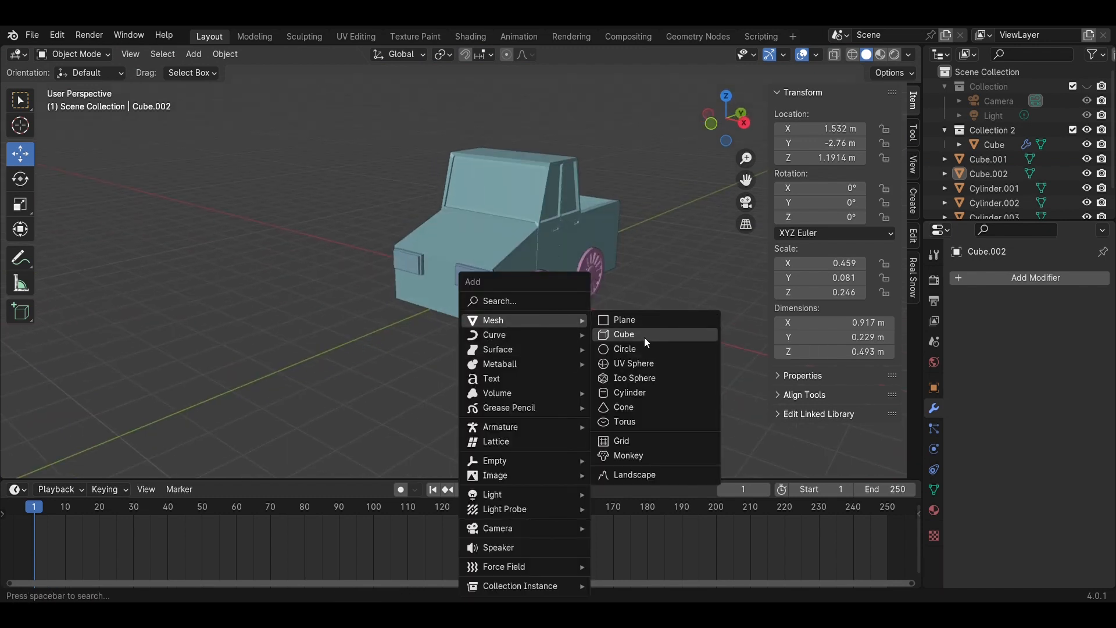
{"action": "left_click", "coordinate": [647, 342]}
{"action": "key", "text": "s"}
{"action": "left_click", "coordinate": [549, 306]}
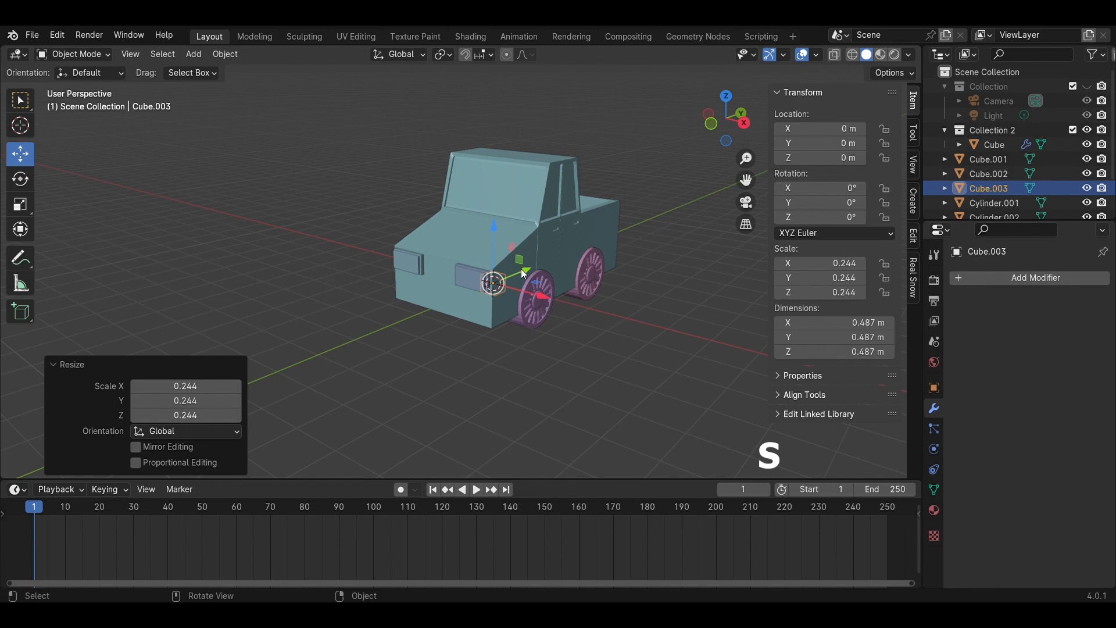
Move the small cube about 2.06 m toward the car's front along Y and flatten it in Y to about 0.08 m
{"action": "key", "text": "g"}
{"action": "key", "text": "y"}
{"action": "left_click", "coordinate": [483, 310]}
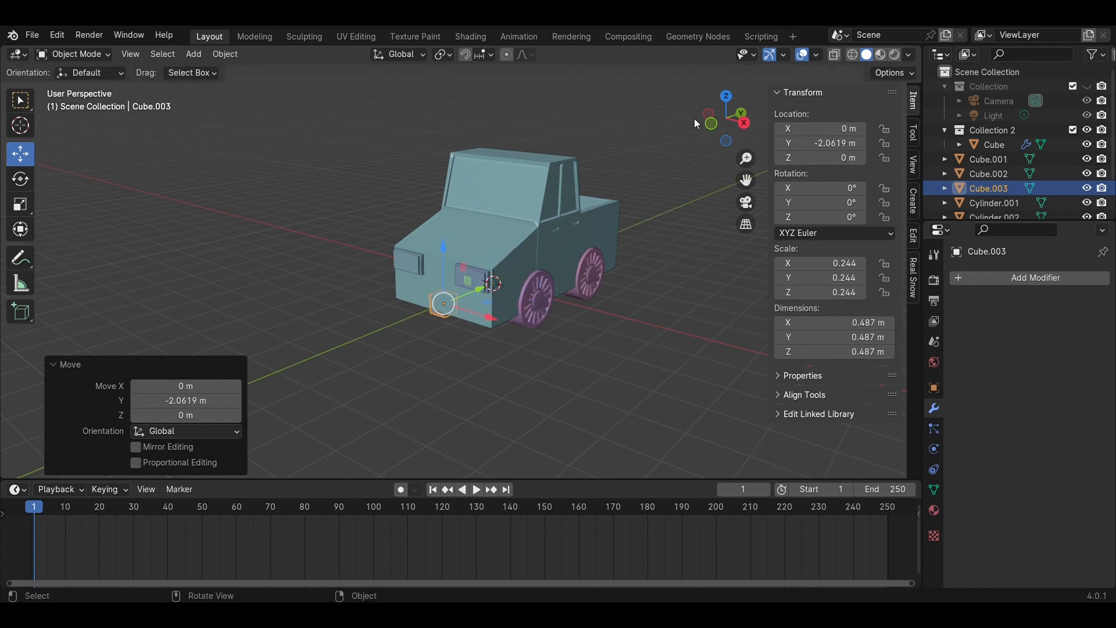
{"action": "left_click", "coordinate": [728, 96]}
{"action": "left_click", "coordinate": [20, 208]}
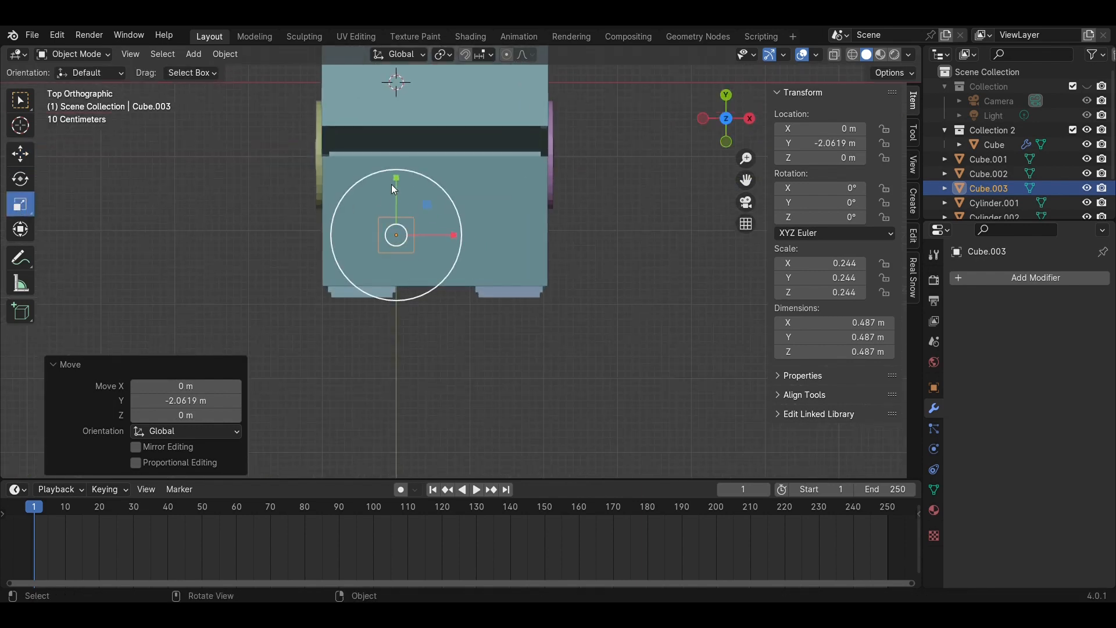
{"action": "left_click_drag", "start_coordinate": [400, 177], "coordinate": [389, 229]}
Position the flattened cube at the car's front below the headlights, at about X 0.54, Y -2.65 and Z 0.53 m
{"action": "left_click", "coordinate": [20, 154]}
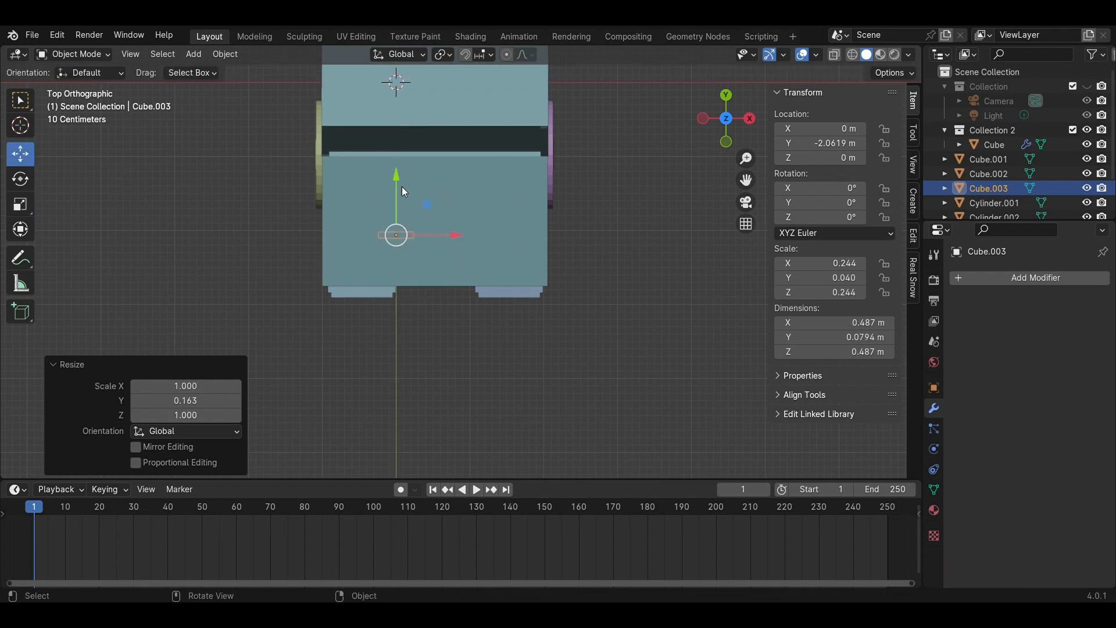
{"action": "left_click_drag", "start_coordinate": [406, 192], "coordinate": [405, 236]}
{"action": "left_click_drag", "start_coordinate": [456, 281], "coordinate": [493, 280]}
{"action": "left_click", "coordinate": [727, 141]}
{"action": "scroll", "coordinate": [563, 278], "scroll_direction": "up", "scroll_amount": 2}
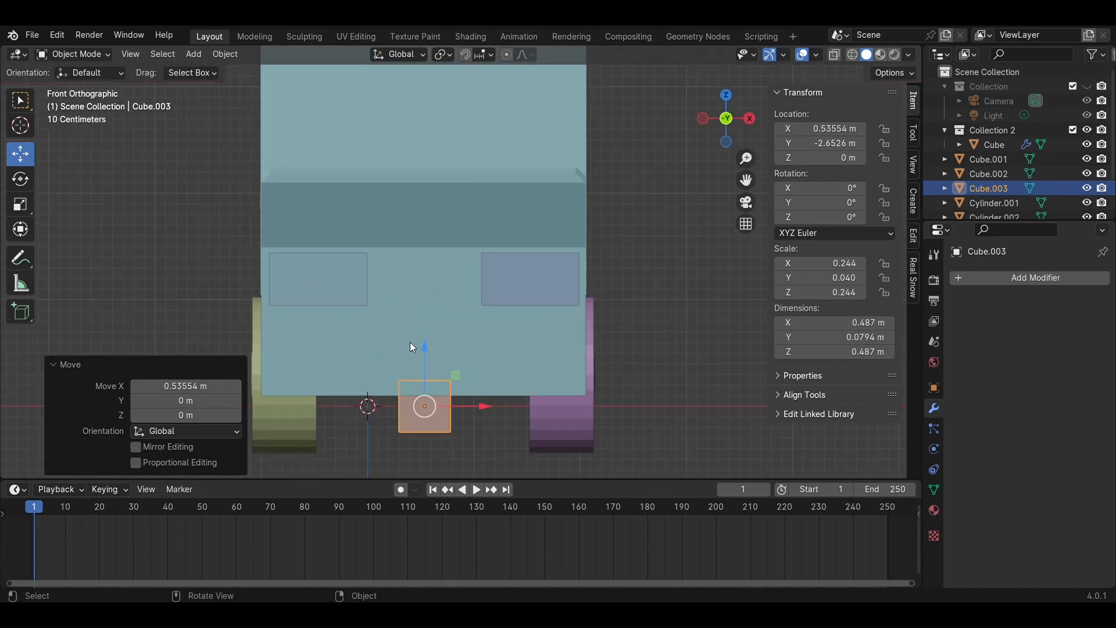
{"action": "left_click_drag", "start_coordinate": [413, 347], "coordinate": [413, 292]}
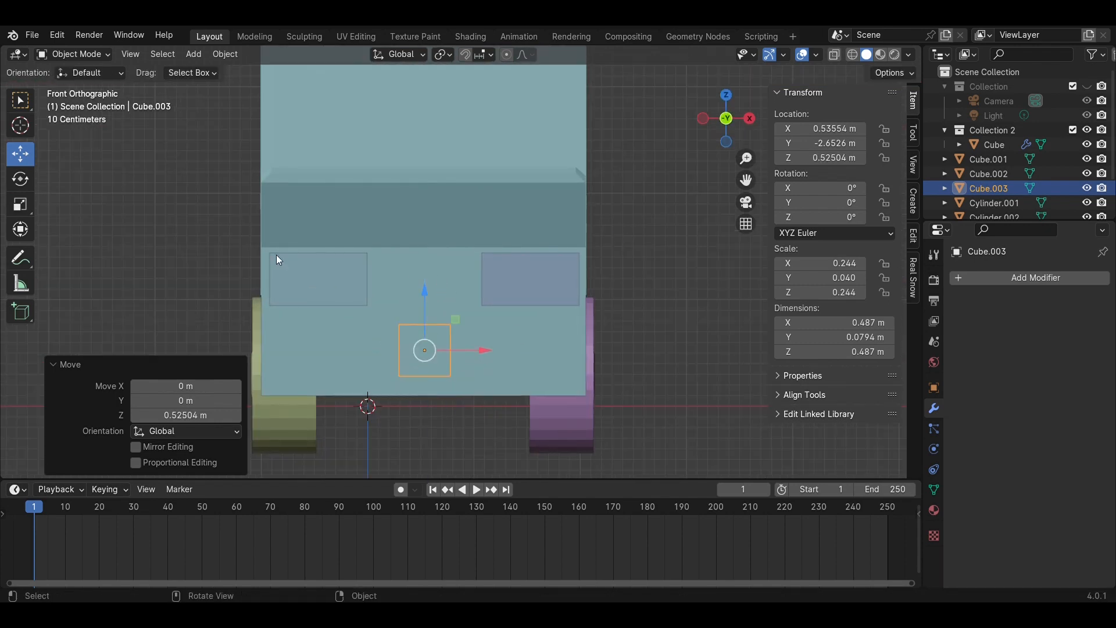
Widen the plate to about 1.33 m, thin it to about 0.06 m, and place it on the front face at about Y -2.75 m
{"action": "left_click", "coordinate": [20, 206]}
{"action": "left_click_drag", "start_coordinate": [482, 350], "coordinate": [610, 329]}
{"action": "left_click", "coordinate": [750, 118]}
{"action": "scroll", "coordinate": [477, 368], "scroll_direction": "up", "scroll_amount": 2}
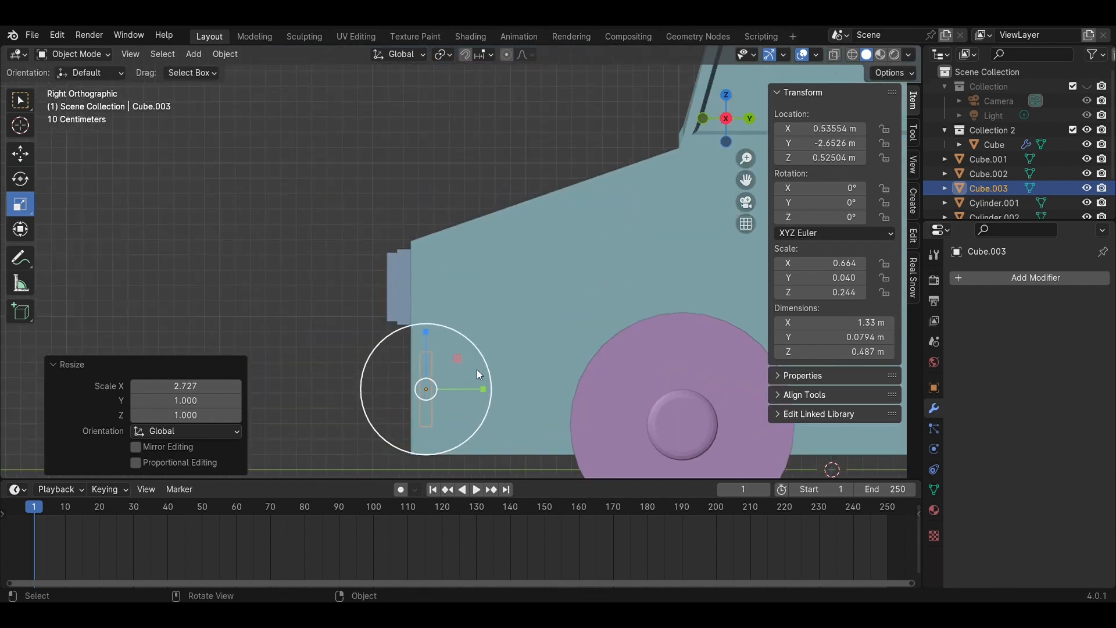
{"action": "left_click_drag", "start_coordinate": [482, 390], "coordinate": [467, 389]}
{"action": "left_click", "coordinate": [21, 154]}
{"action": "middle_click_drag", "start_coordinate": [218, 281], "coordinate": [519, 332]}
{"action": "scroll", "coordinate": [661, 304], "scroll_direction": "down", "scroll_amount": 3}
{"action": "middle_click_drag", "start_coordinate": [662, 304], "coordinate": [549, 345]}
{"action": "scroll", "coordinate": [493, 296], "scroll_direction": "up", "scroll_amount": 5}
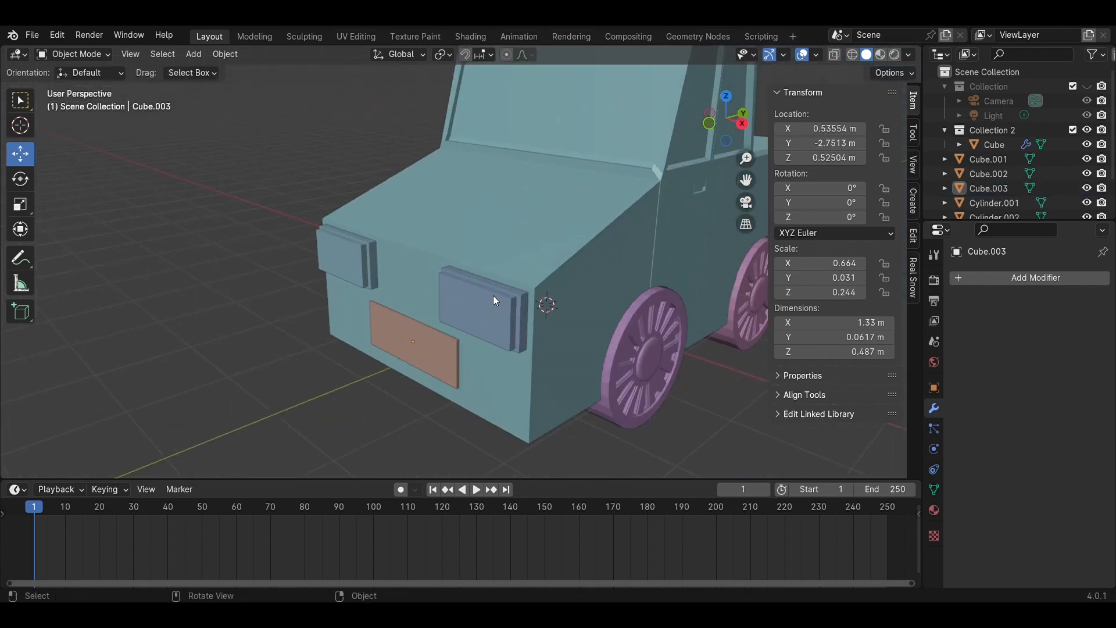
Scale both headlights down together to about 0.844 of their size
{"action": "left_click", "coordinate": [493, 300]}
{"action": "left_click", "coordinate": [326, 260], "text": "shift"}
{"action": "middle_click_drag", "start_coordinate": [368, 260], "coordinate": [501, 242]}
{"action": "key", "text": "s"}
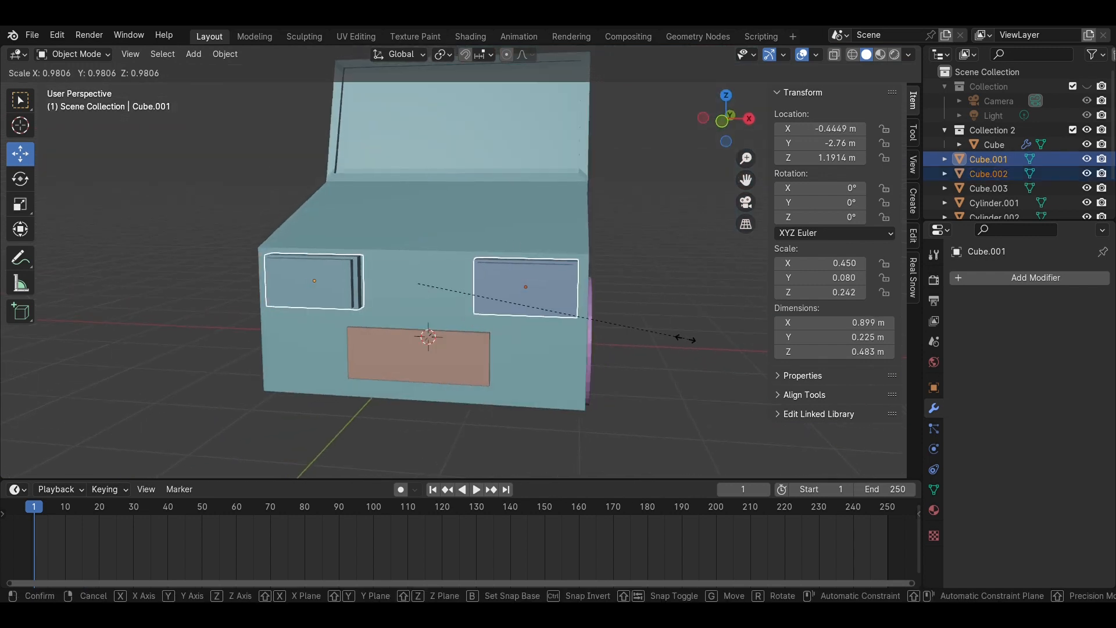
{"action": "left_click", "coordinate": [652, 323]}
Move each headlight outward along X toward its side edge of the car's front
{"action": "left_click", "coordinate": [714, 124]}
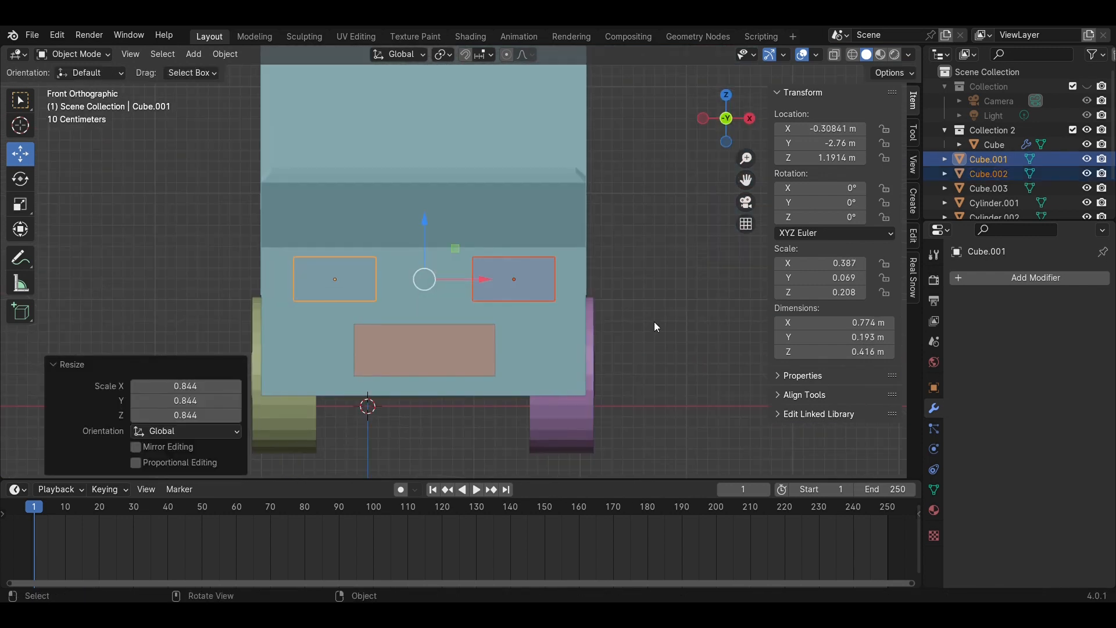
{"action": "left_click", "coordinate": [654, 323]}
{"action": "left_click", "coordinate": [501, 283]}
{"action": "left_click_drag", "start_coordinate": [557, 278], "coordinate": [593, 285]}
{"action": "left_click", "coordinate": [371, 281]}
{"action": "left_click_drag", "start_coordinate": [385, 280], "coordinate": [362, 290]}
Raise the front plate to about Z 0.69 m and fine-tune the spacing of both headlights along X
{"action": "left_click", "coordinate": [456, 359]}
{"action": "left_click_drag", "start_coordinate": [430, 317], "coordinate": [438, 295]}
{"action": "left_click", "coordinate": [578, 281]}
{"action": "left_click_drag", "start_coordinate": [578, 281], "coordinate": [580, 281]}
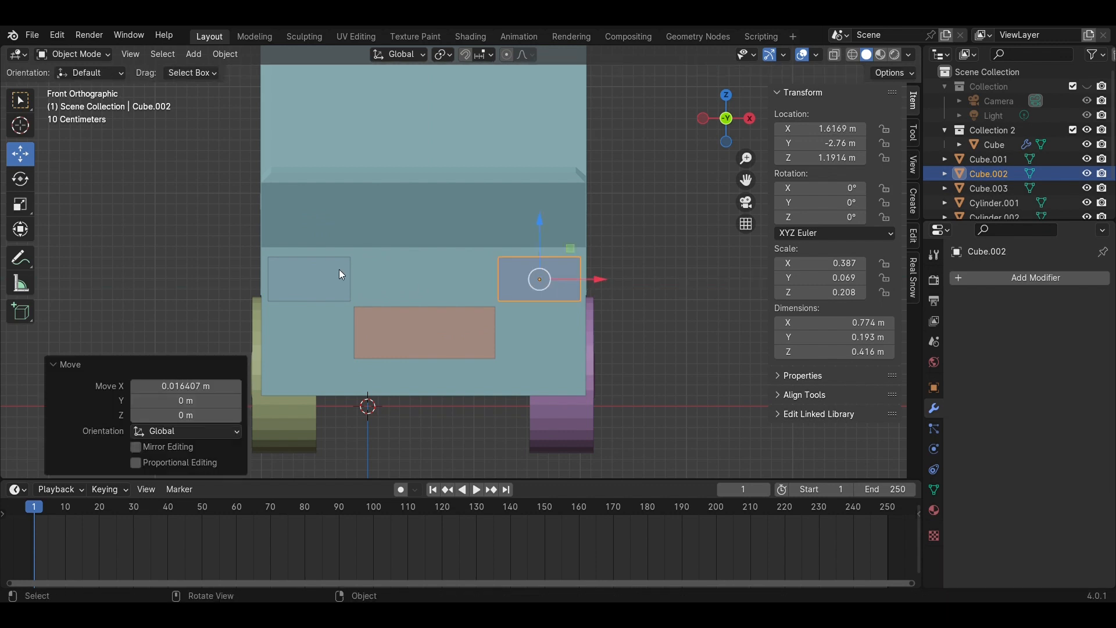
{"action": "left_click", "coordinate": [342, 274]}
{"action": "left_click_drag", "start_coordinate": [345, 286], "coordinate": [342, 286]}
{"action": "left_click", "coordinate": [491, 353]}
{"action": "left_click_drag", "start_coordinate": [479, 334], "coordinate": [476, 338]}
{"action": "left_click", "coordinate": [707, 330]}
{"action": "scroll", "coordinate": [710, 328], "scroll_direction": "down", "scroll_amount": 3}
{"action": "middle_click_drag", "start_coordinate": [712, 325], "coordinate": [602, 316]}
{"action": "scroll", "coordinate": [602, 315], "scroll_direction": "up", "scroll_amount": 2}
{"action": "scroll", "coordinate": [602, 316], "scroll_direction": "down", "scroll_amount": 2}
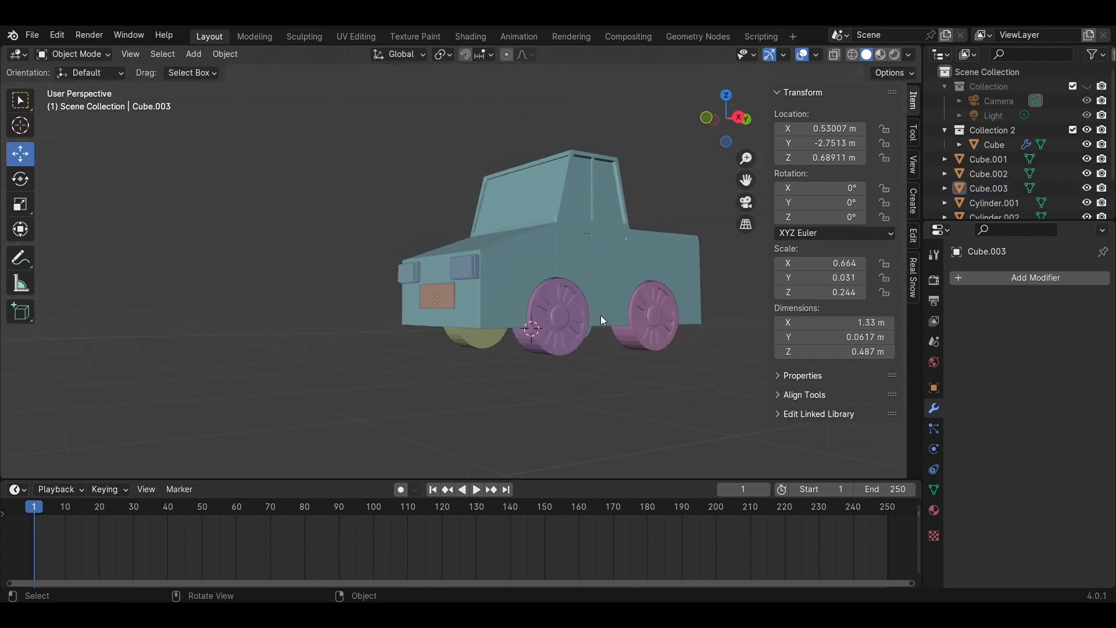
Add a horizontal loop cut near the bottom edge of the car body's front face
{"action": "scroll", "coordinate": [601, 315], "scroll_direction": "up", "scroll_amount": 2}
{"action": "left_click", "coordinate": [493, 343]}
{"action": "key", "text": "Tab"}
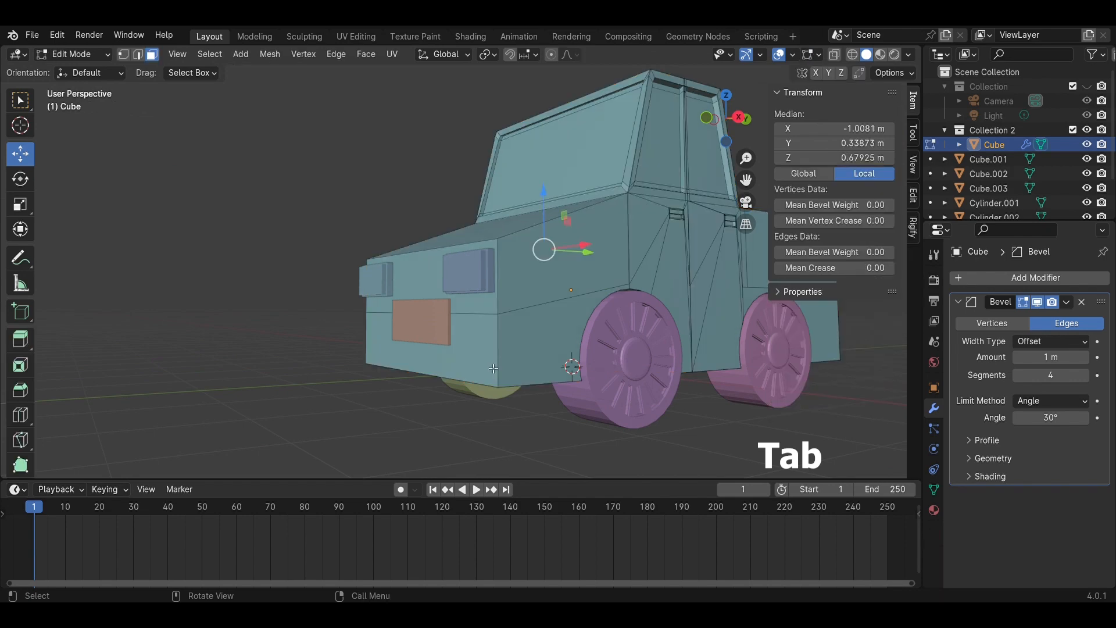
{"action": "scroll", "coordinate": [512, 355], "scroll_direction": "up", "scroll_amount": 2}
{"action": "key", "text": "ctrl+r"}
{"action": "left_click", "coordinate": [529, 366]}
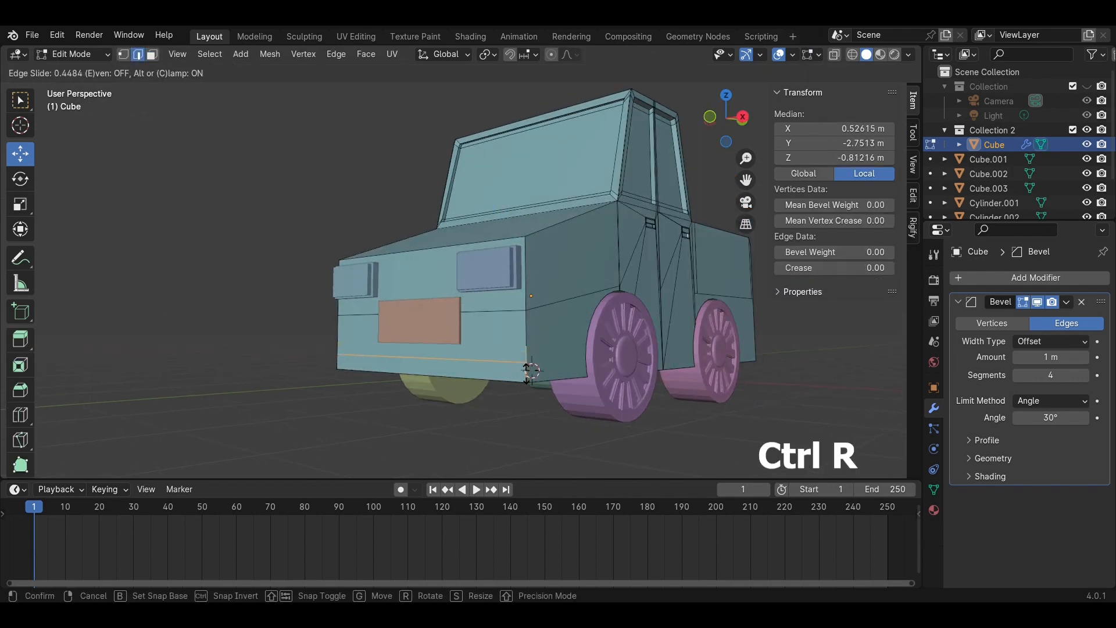
{"action": "left_click", "coordinate": [527, 373]}
{"action": "left_click", "coordinate": [501, 424]}
Extrude the narrow bottom strip of the front face outward about 0.09 m as a bumper and return to Object Mode
{"action": "middle_click_drag", "start_coordinate": [502, 424], "coordinate": [463, 395]}
{"action": "key", "text": "3"}
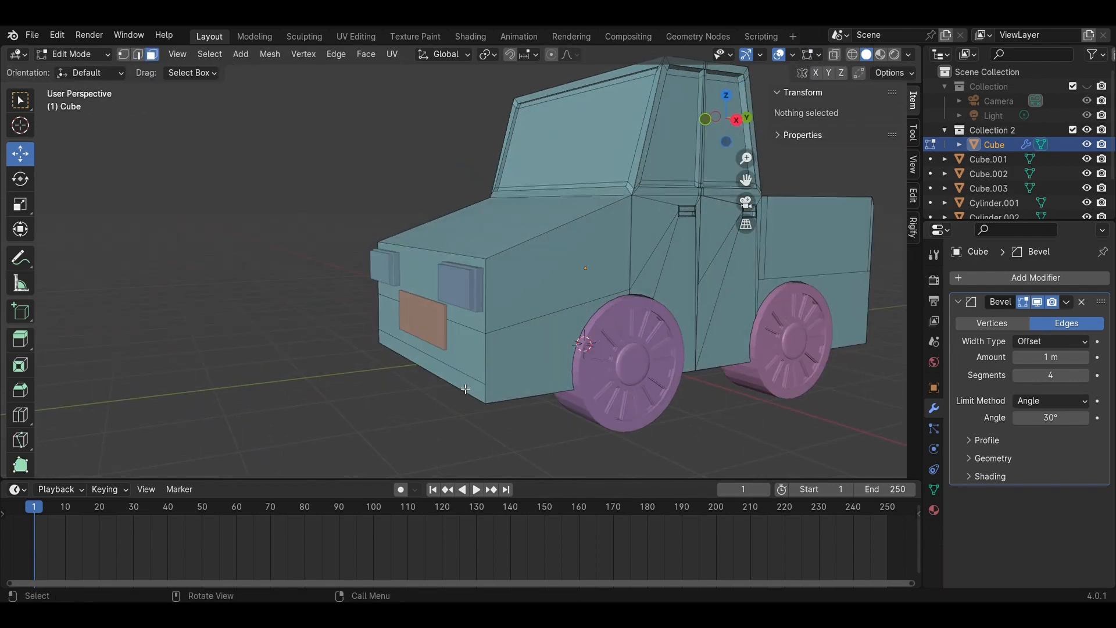
{"action": "left_click", "coordinate": [465, 389]}
{"action": "key", "text": "e"}
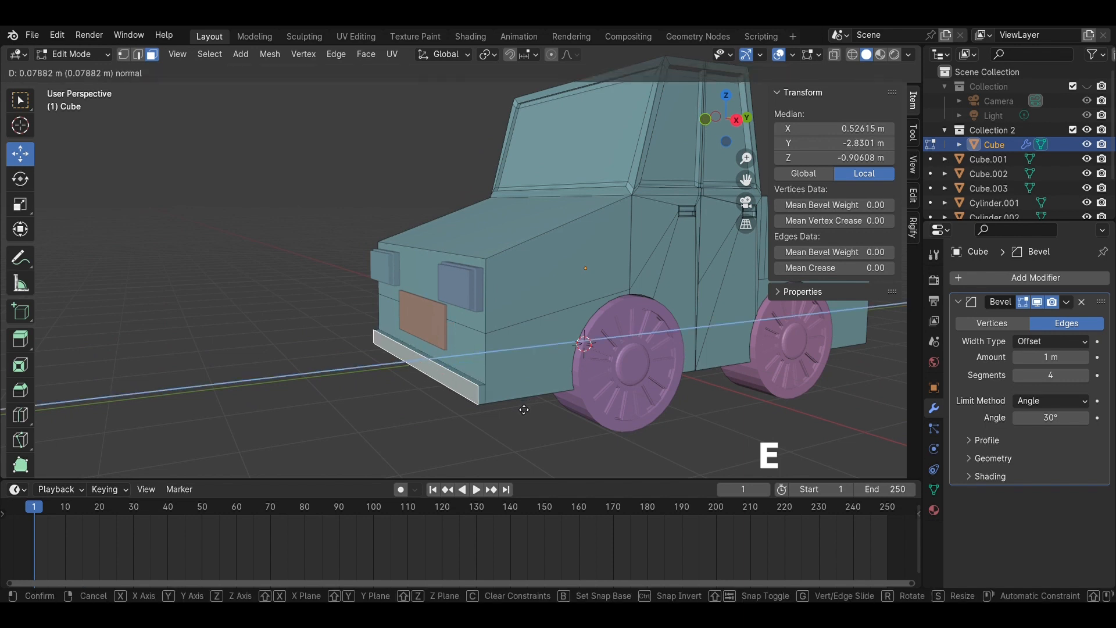
{"action": "left_click", "coordinate": [524, 409]}
{"action": "left_click", "coordinate": [409, 412]}
{"action": "scroll", "coordinate": [409, 411], "scroll_direction": "down", "scroll_amount": 2}
{"action": "key", "text": "Tab"}
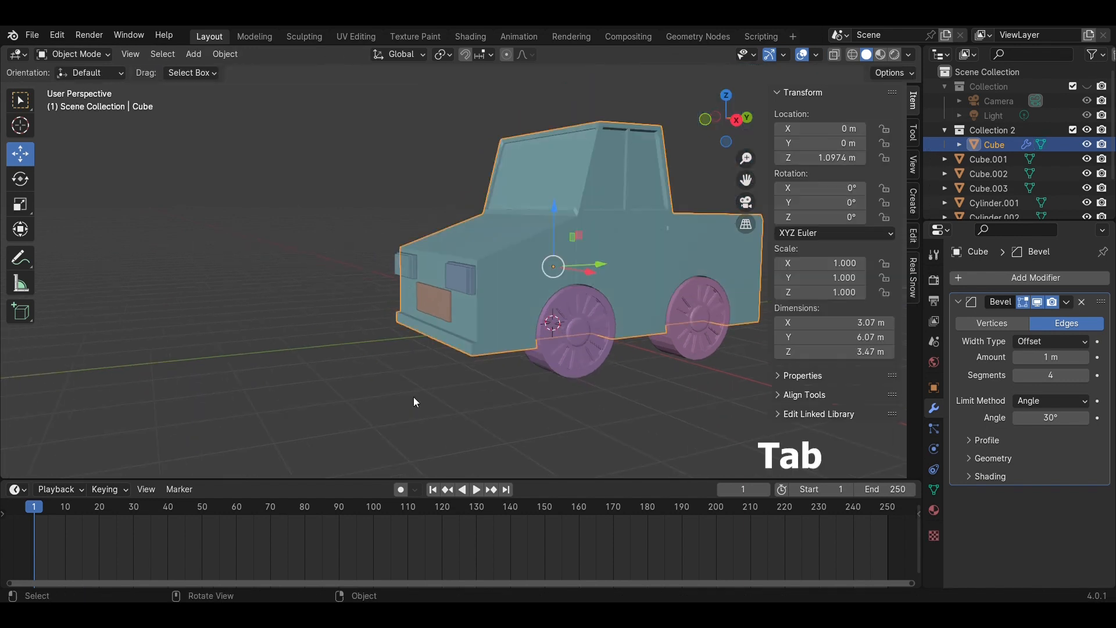
{"action": "middle_click_drag", "start_coordinate": [413, 397], "coordinate": [497, 352]}
{"action": "scroll", "coordinate": [401, 384], "scroll_direction": "down", "scroll_amount": 4}
{"action": "scroll", "coordinate": [495, 325], "scroll_direction": "up", "scroll_amount": 6}
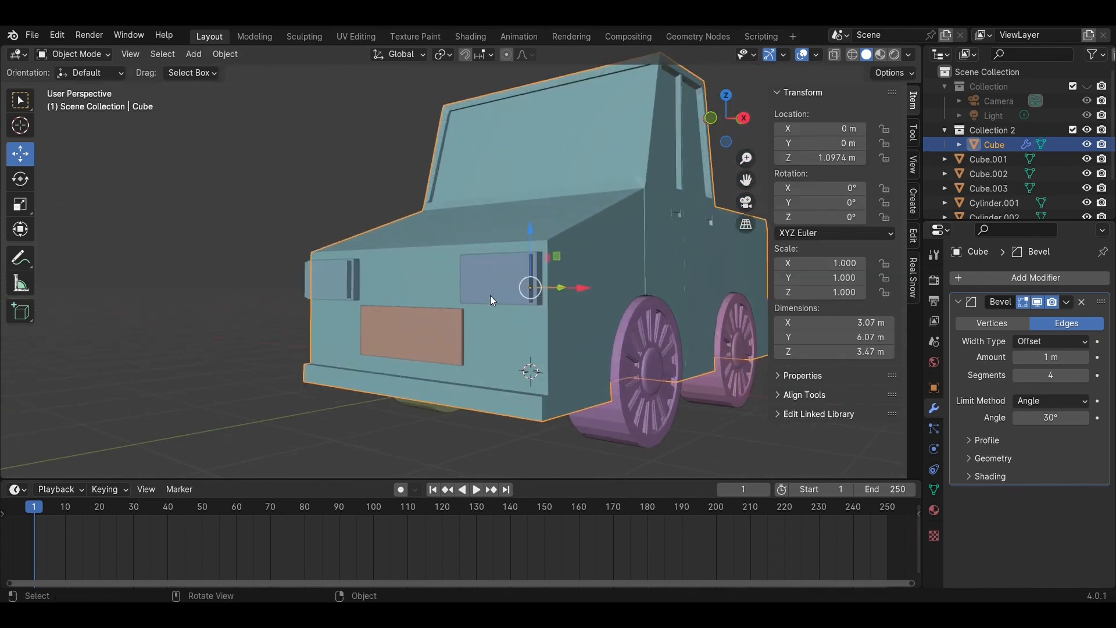
Duplicate both headlights and the front plate along Y to the truck's rear end
{"action": "middle_click_drag", "start_coordinate": [491, 296], "coordinate": [547, 305]}
{"action": "left_click", "coordinate": [483, 328]}
{"action": "left_click", "coordinate": [523, 298], "text": "shift"}
{"action": "left_click", "coordinate": [288, 280], "text": "shift"}
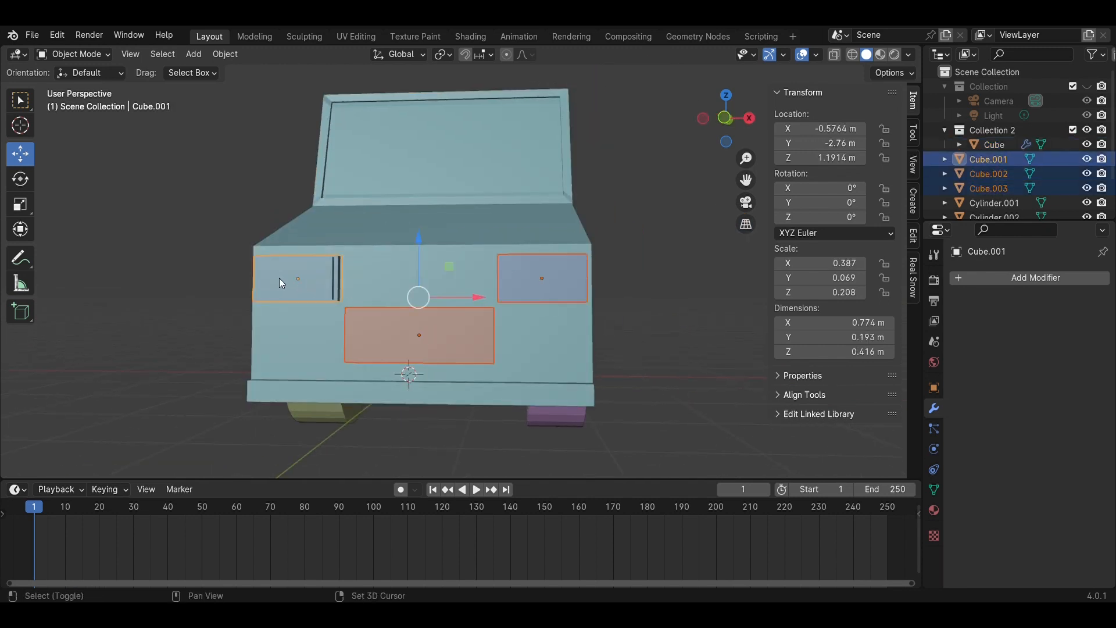
{"action": "left_click", "coordinate": [727, 102]}
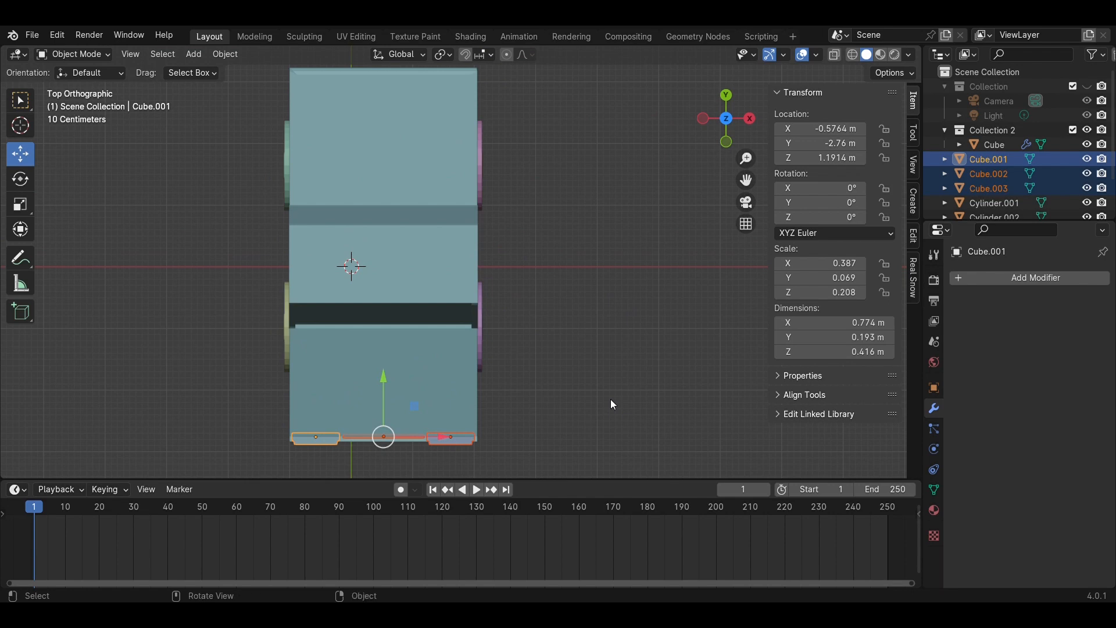
{"action": "key", "text": "shift+d"}
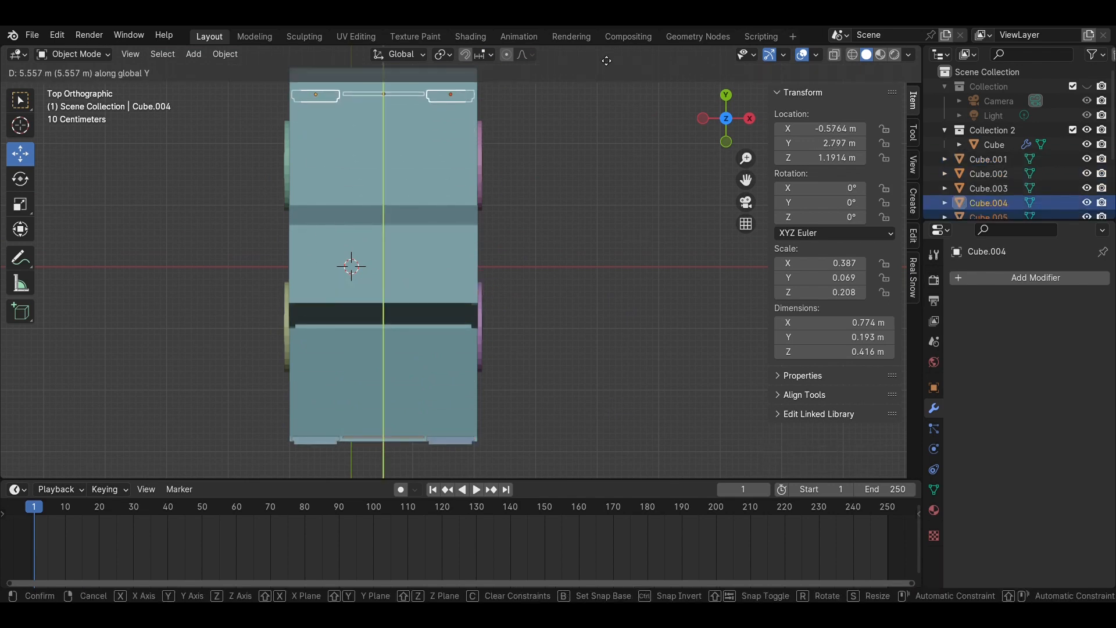
{"action": "left_click", "coordinate": [627, 64]}
Shift the duplicated lights and plate about 0.3 m back onto the rear face and mirror them along global Y
{"action": "middle_click_drag", "start_coordinate": [560, 122], "coordinate": [542, 284], "text": "shift"}
{"action": "scroll", "coordinate": [372, 191], "scroll_direction": "up", "scroll_amount": 3}
{"action": "left_click_drag", "start_coordinate": [317, 165], "coordinate": [317, 134]}
{"action": "right_click", "coordinate": [422, 193]}
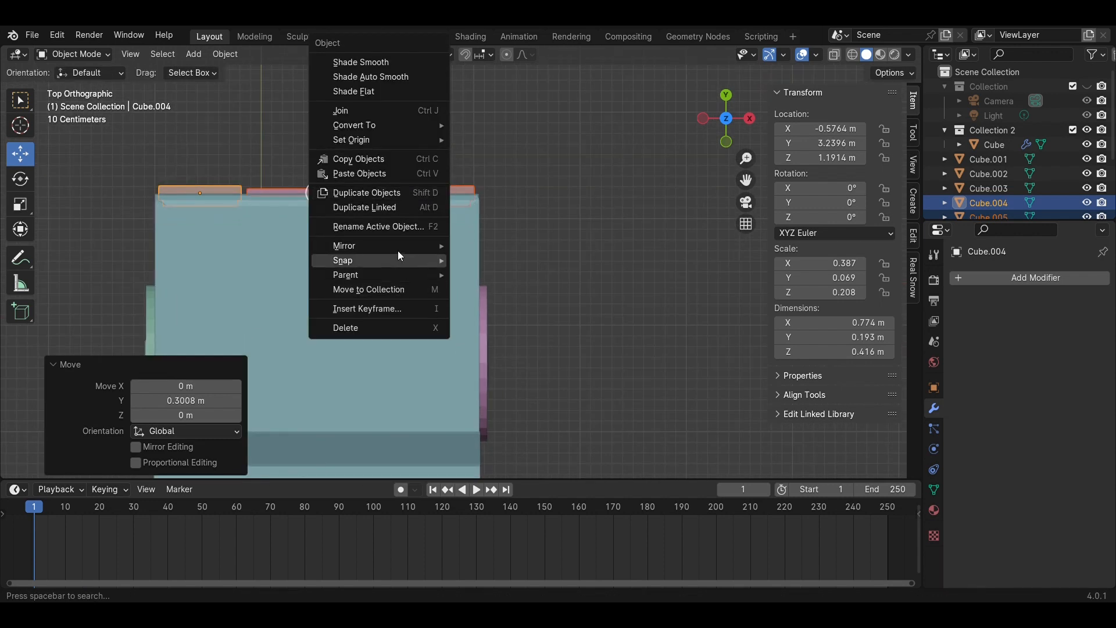
{"action": "mouse_move", "coordinate": [398, 247]}
{"action": "left_click", "coordinate": [524, 276]}
{"action": "left_click", "coordinate": [726, 119]}
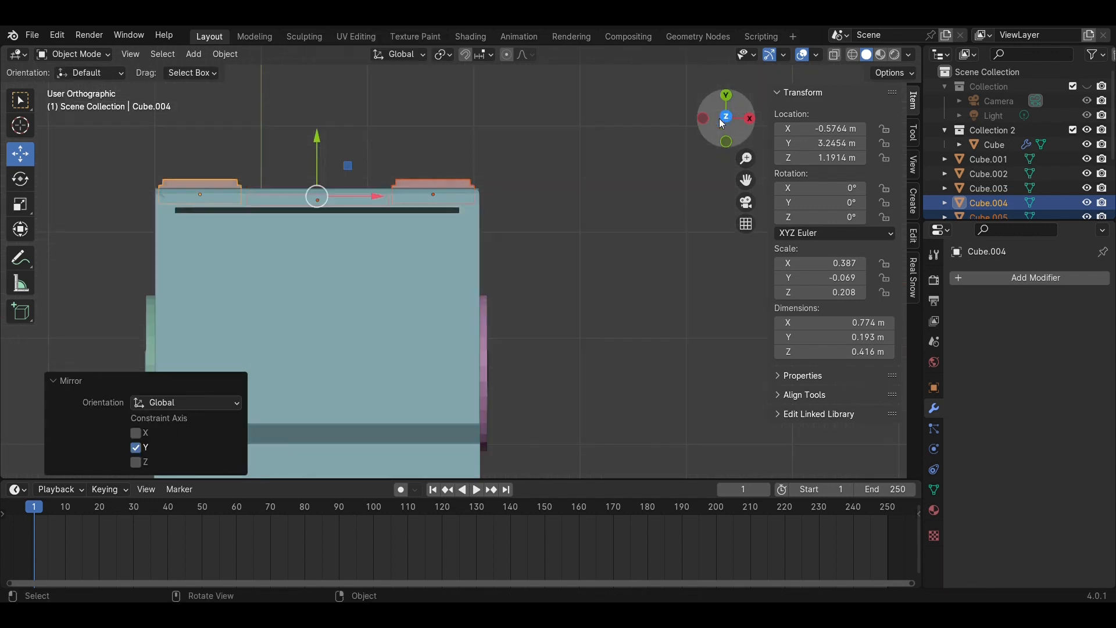
{"action": "scroll", "coordinate": [650, 123], "scroll_direction": "up", "scroll_amount": 2}
{"action": "key", "text": "alt+a"}
Select both rear lights and raise them along Z toward the top of the tailgate
{"action": "left_click", "coordinate": [726, 119]}
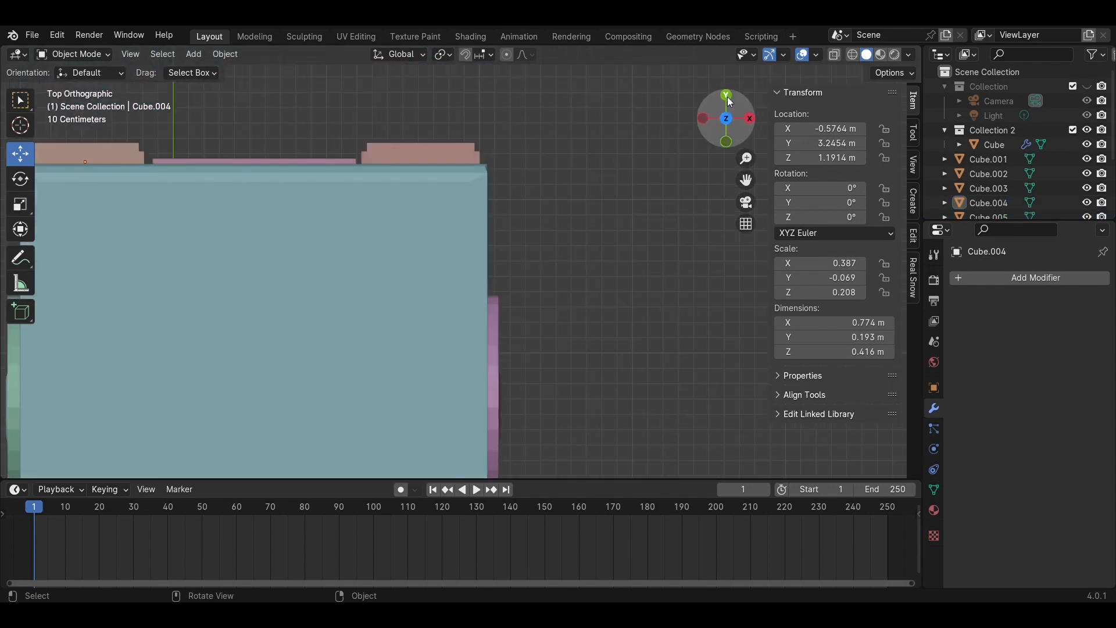
{"action": "left_click", "coordinate": [728, 96]}
{"action": "scroll", "coordinate": [634, 274], "scroll_direction": "down", "scroll_amount": 4}
{"action": "middle_click_drag", "start_coordinate": [634, 274], "coordinate": [591, 279]}
{"action": "scroll", "coordinate": [599, 276], "scroll_direction": "up", "scroll_amount": 2}
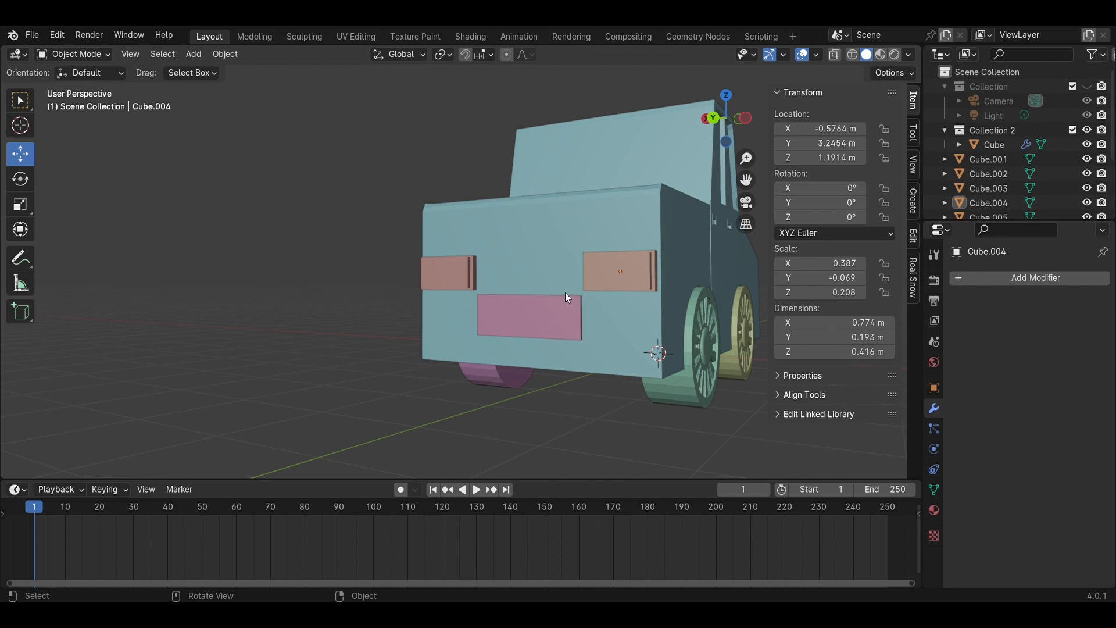
{"action": "left_click", "coordinate": [632, 270]}
{"action": "left_click", "coordinate": [481, 270], "text": "shift"}
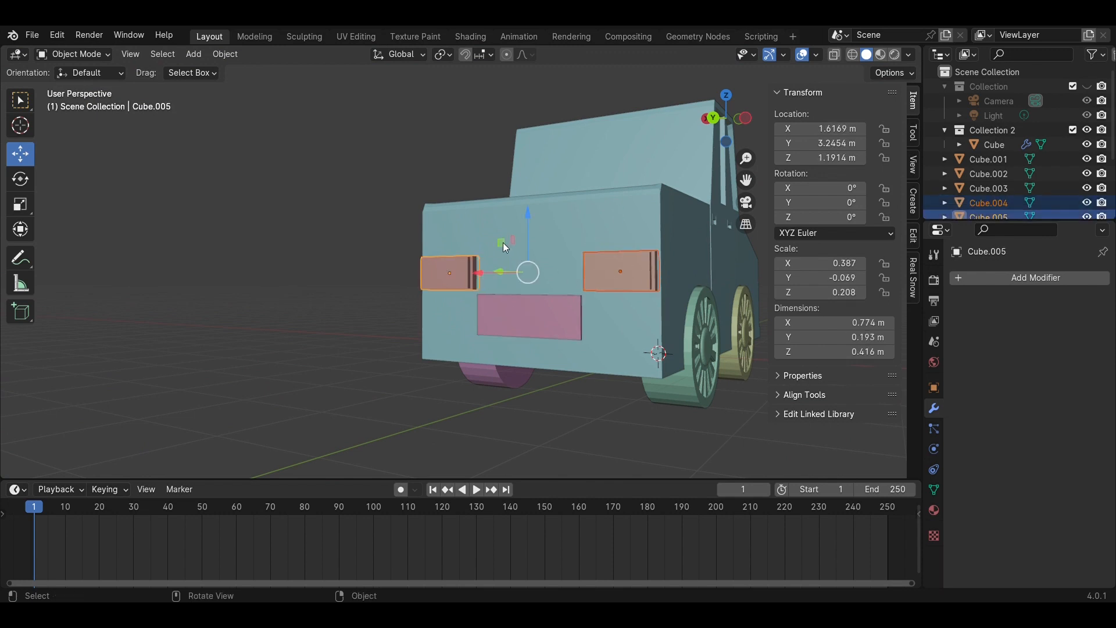
{"action": "left_click_drag", "start_coordinate": [530, 225], "coordinate": [584, 166]}
Raise the rear plate along Z to about 1.26 m, between the rear lights
{"action": "left_click", "coordinate": [713, 118]}
{"action": "scroll", "coordinate": [698, 145], "scroll_direction": "up", "scroll_amount": 1}
{"action": "left_click", "coordinate": [327, 237]}
{"action": "mouse_move", "coordinate": [584, 278]}
{"action": "left_mouse_down"}
{"action": "mouse_move", "coordinate": [584, 227]}
{"action": "mouse_move", "coordinate": [566, 272]}
{"action": "left_mouse_up"}
{"action": "middle_click_drag", "start_coordinate": [720, 358], "coordinate": [654, 350]}
{"action": "scroll", "coordinate": [655, 350], "scroll_direction": "up", "scroll_amount": 3}
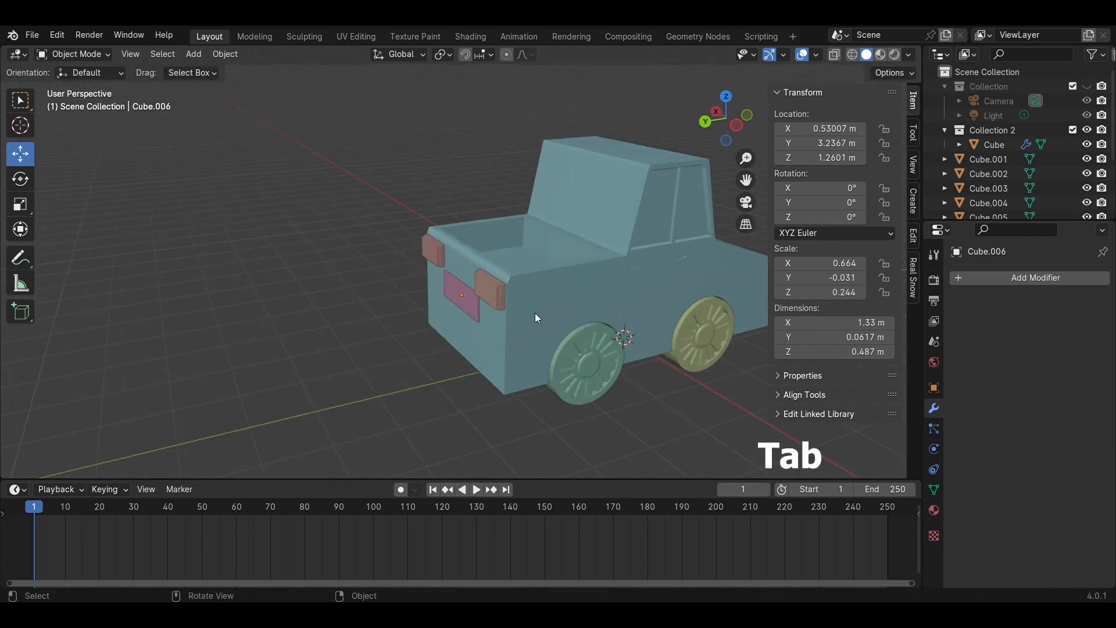
Add a centred horizontal loop cut across the lower section of the car body's rear face
{"action": "left_click", "coordinate": [535, 313]}
{"action": "key", "text": "Tab"}
{"action": "middle_click_drag", "start_coordinate": [511, 365], "coordinate": [523, 362]}
{"action": "key", "text": "2"}
{"action": "key", "text": "ctrl+r"}
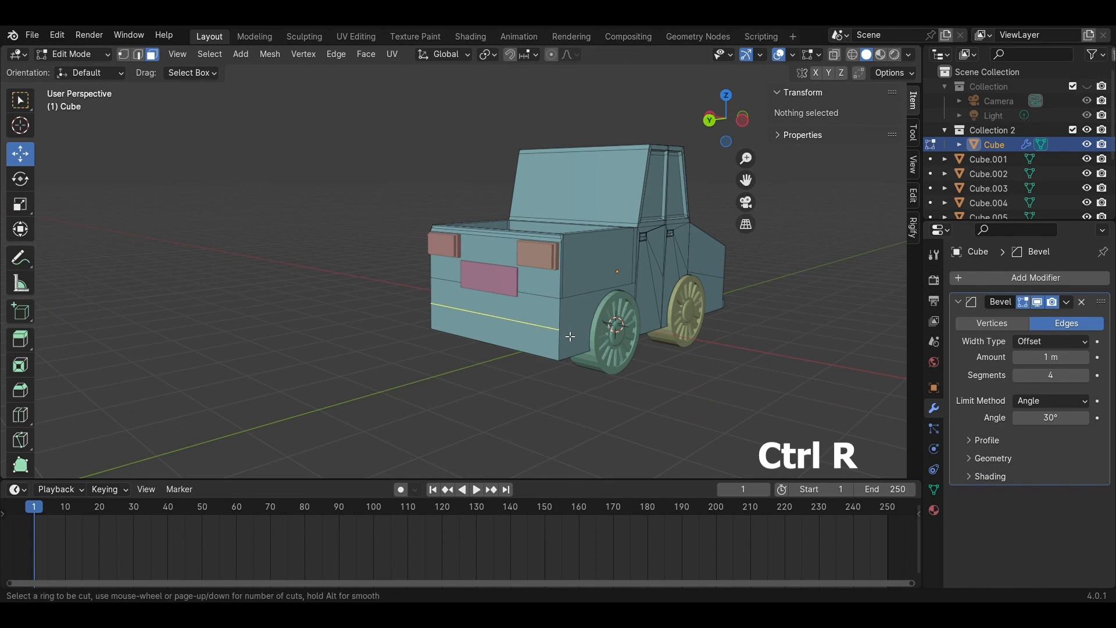
{"action": "left_click", "coordinate": [531, 359]}
{"action": "right_click", "coordinate": [532, 360]}
{"action": "left_click", "coordinate": [528, 350]}
Extrude the bottom strip of the rear face outward about 0.1 m as a rear bumper and return to Object Mode
{"action": "key", "text": "3"}
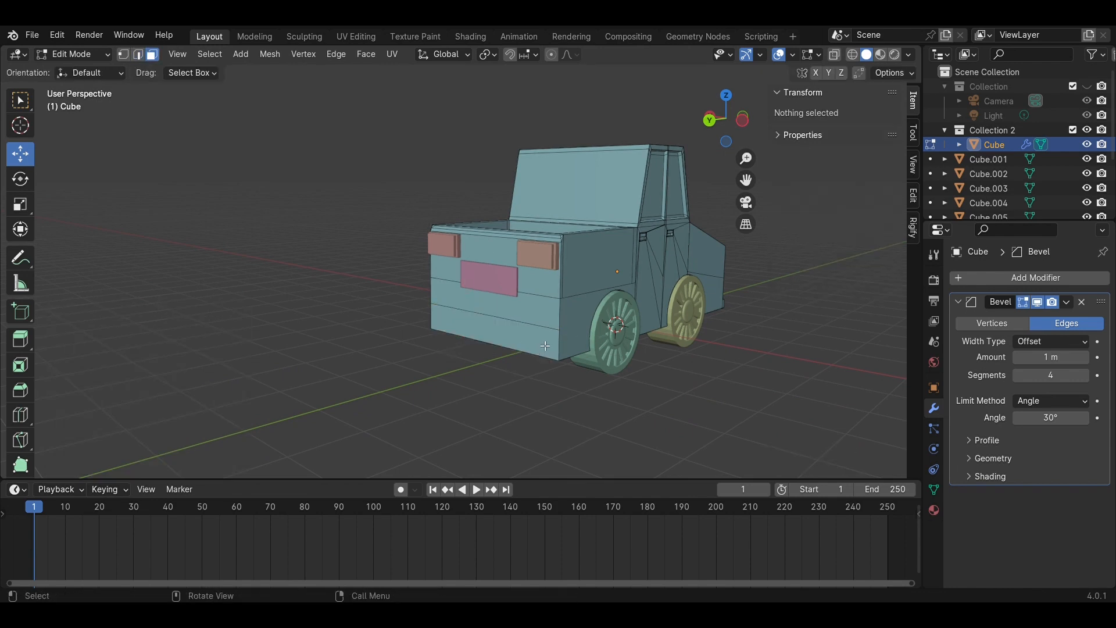
{"action": "left_click", "coordinate": [538, 348]}
{"action": "middle_click_drag", "start_coordinate": [613, 355], "coordinate": [578, 381]}
{"action": "key", "text": "e"}
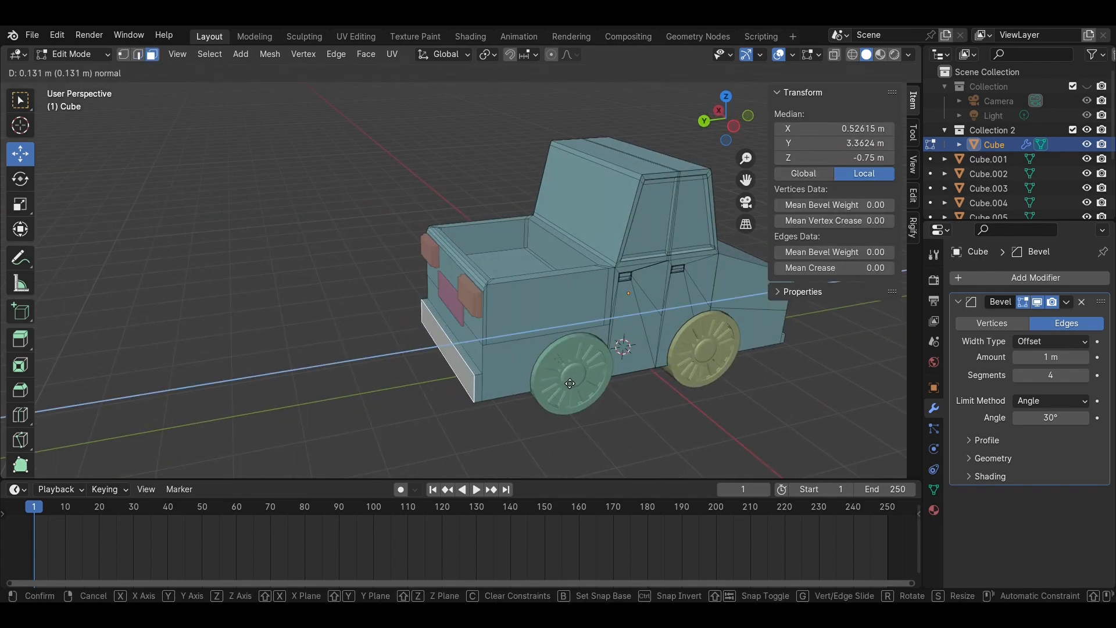
{"action": "left_click", "coordinate": [571, 384]}
{"action": "left_click", "coordinate": [335, 337]}
{"action": "scroll", "coordinate": [343, 330], "scroll_direction": "up", "scroll_amount": 2}
{"action": "middle_click_drag", "start_coordinate": [344, 330], "coordinate": [581, 323]}
{"action": "scroll", "coordinate": [416, 283], "scroll_direction": "up", "scroll_amount": 2}
{"action": "scroll", "coordinate": [643, 351], "scroll_direction": "down", "scroll_amount": 4}
{"action": "scroll", "coordinate": [639, 353], "scroll_direction": "up", "scroll_amount": 1}
{"action": "key", "text": "Tab"}
{"action": "left_click", "coordinate": [714, 368]}
Save the car project file
{"action": "scroll", "coordinate": [713, 368], "scroll_direction": "down", "scroll_amount": 4}
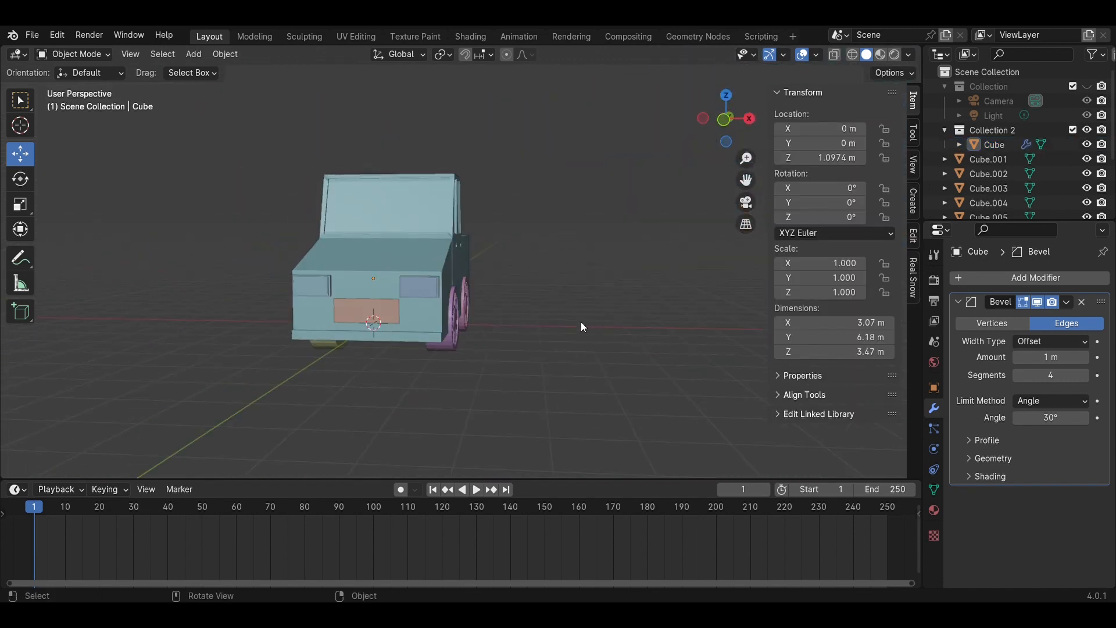
{"action": "middle_click_drag", "start_coordinate": [687, 346], "coordinate": [692, 305]}
{"action": "scroll", "coordinate": [586, 379], "scroll_direction": "up", "scroll_amount": 5}
{"action": "key", "text": "ctrl+s"}
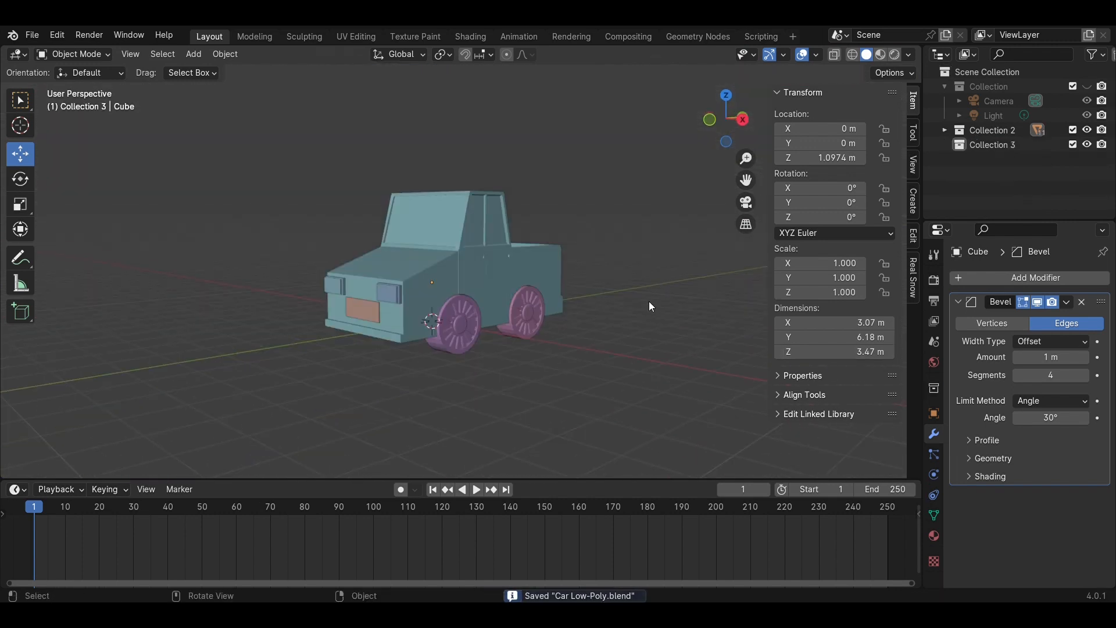
{"action": "scroll", "coordinate": [649, 301], "scroll_direction": "up", "scroll_amount": 3}
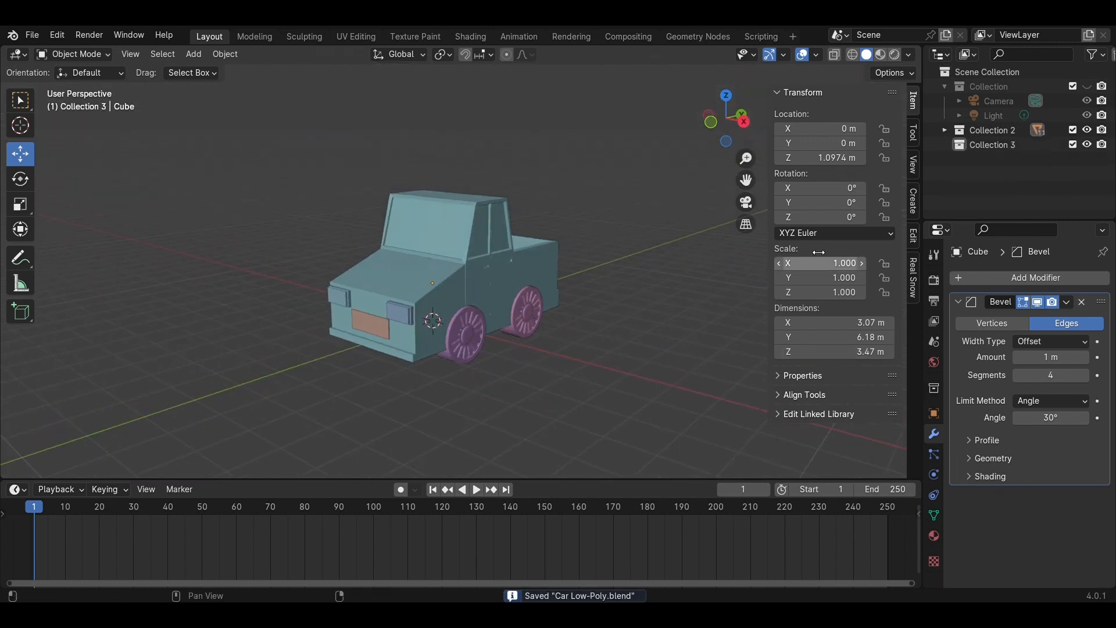
Add a plane mesh in Collection 3 and scale it to about 17.4 m as the ground under the car
{"action": "left_click", "coordinate": [961, 148]}
{"action": "mouse_move", "coordinate": [512, 319]}
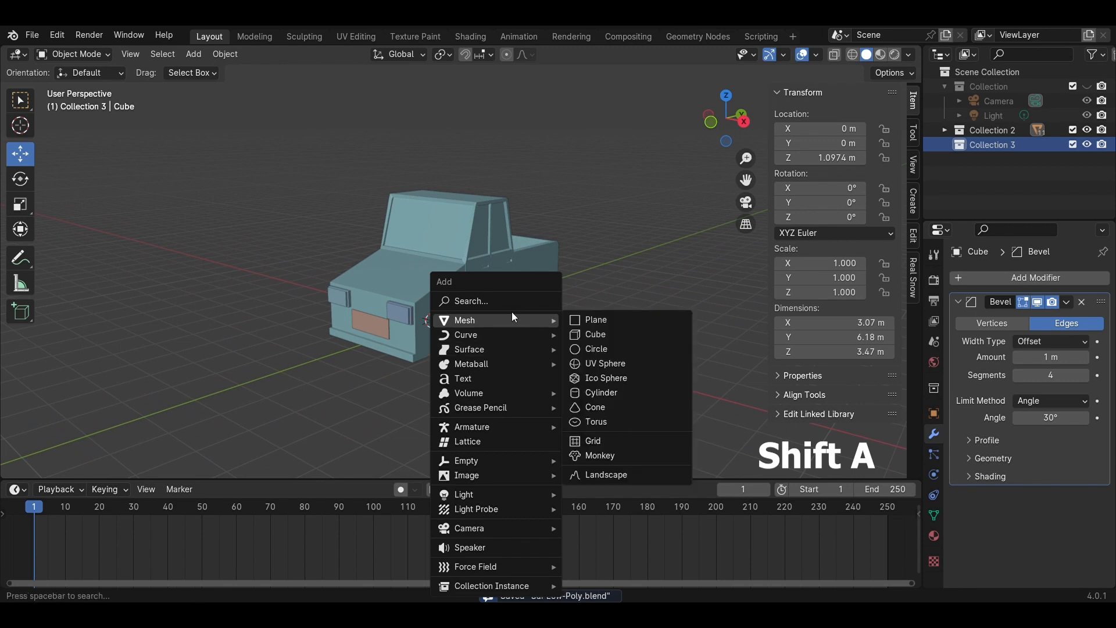
{"action": "left_click", "coordinate": [637, 316]}
{"action": "key", "text": "s"}
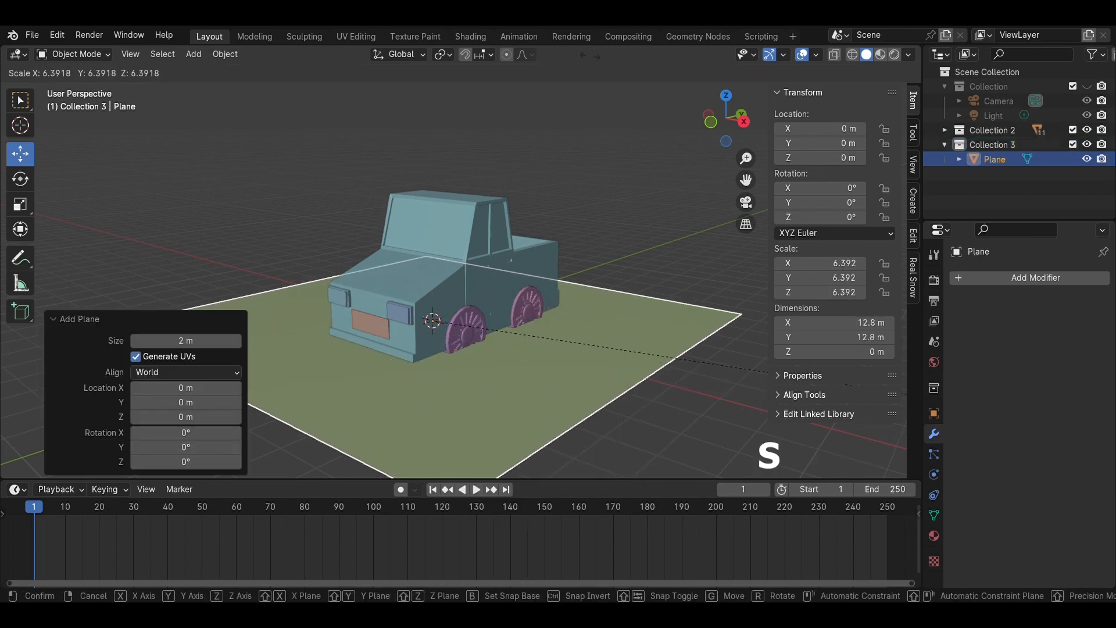
{"action": "left_click", "coordinate": [51, 45]}
{"action": "key", "text": "alt+a"}
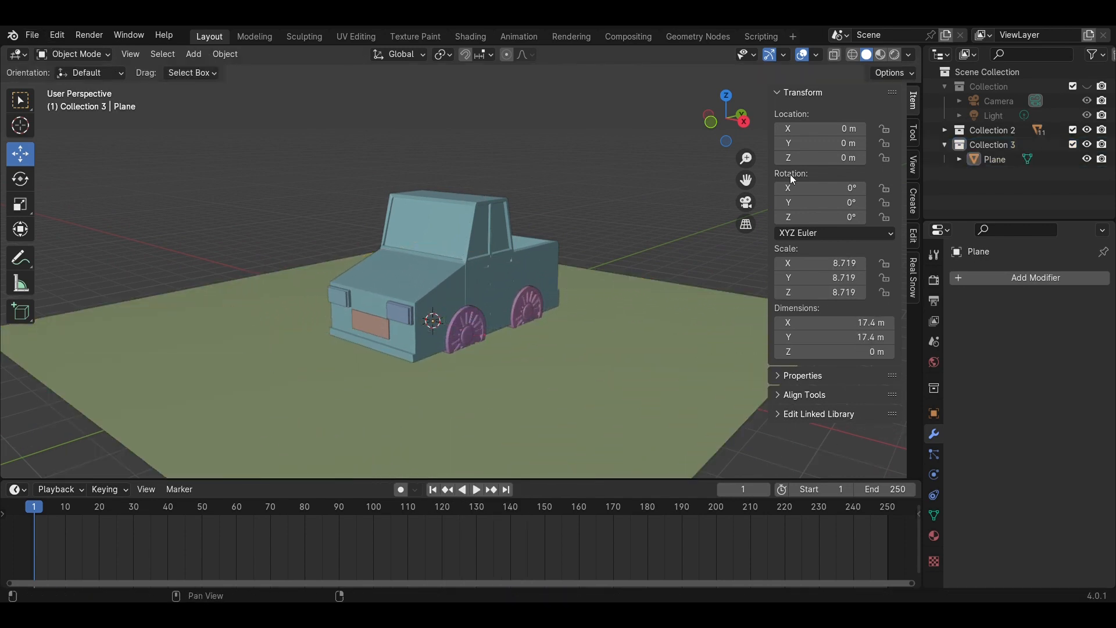
Lower the ground plane to about -0.48 m on Z so it sits beneath the wheels
{"action": "scroll", "coordinate": [578, 308], "scroll_direction": "down", "scroll_amount": 4}
{"action": "left_click", "coordinate": [586, 312]}
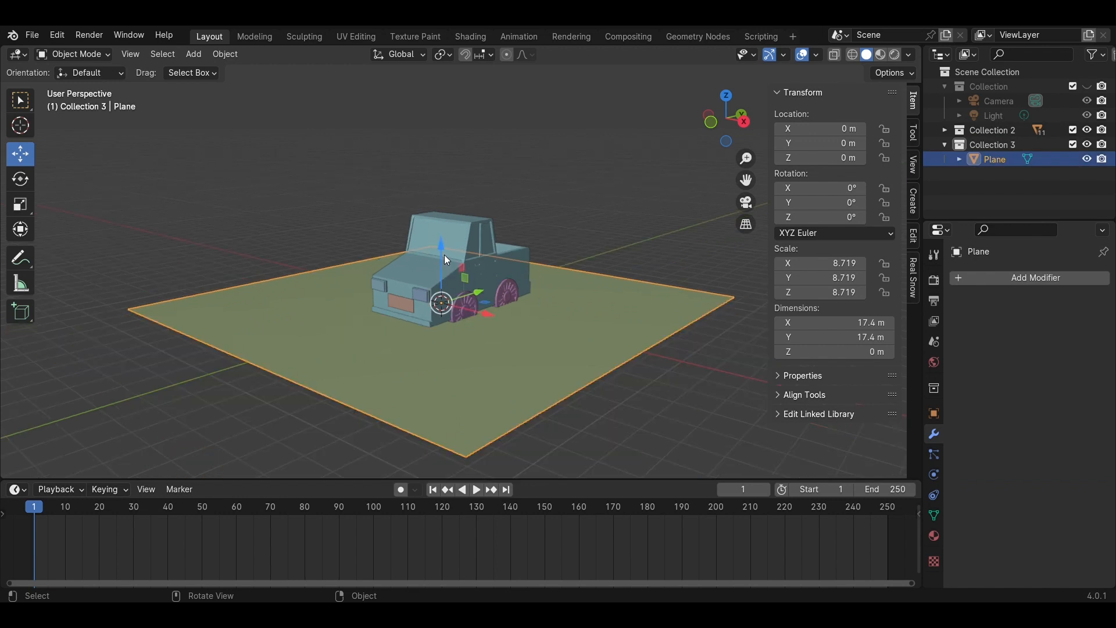
{"action": "left_click_drag", "start_coordinate": [448, 262], "coordinate": [451, 279]}
{"action": "left_click", "coordinate": [711, 122]}
{"action": "scroll", "coordinate": [468, 277], "scroll_direction": "up", "scroll_amount": 3}
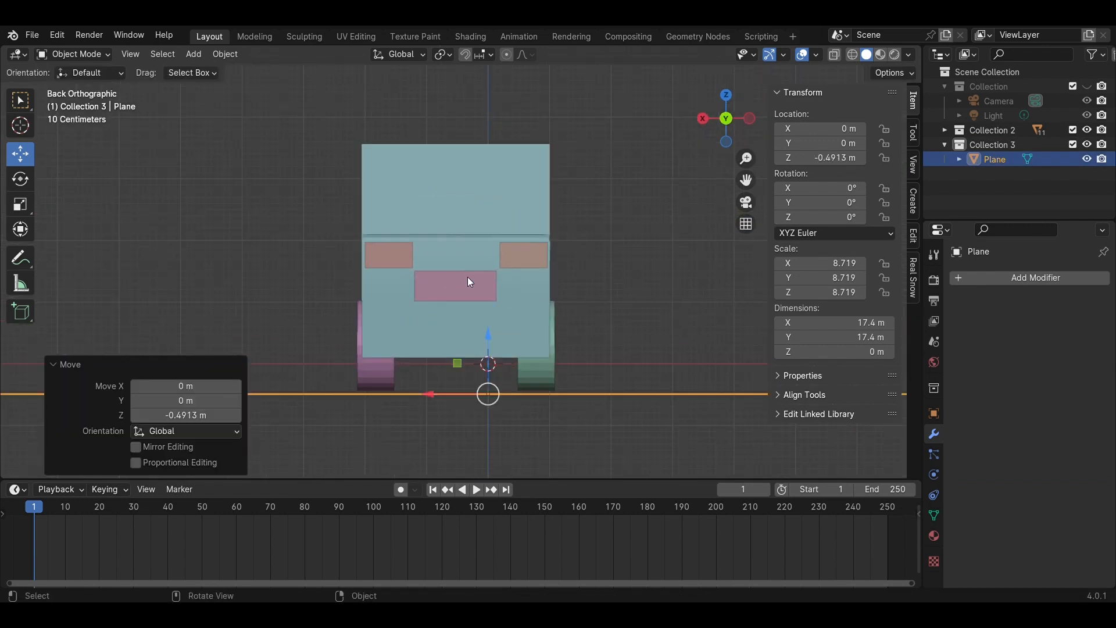
{"action": "left_click_drag", "start_coordinate": [496, 350], "coordinate": [498, 348]}
Scale the ground plane up to about 40.1 m per side and deselect it
{"action": "left_click", "coordinate": [699, 287]}
{"action": "middle_click_drag", "start_coordinate": [699, 287], "coordinate": [574, 378]}
{"action": "left_click", "coordinate": [574, 378]}
{"action": "key", "text": "s"}
{"action": "left_click", "coordinate": [618, 414]}
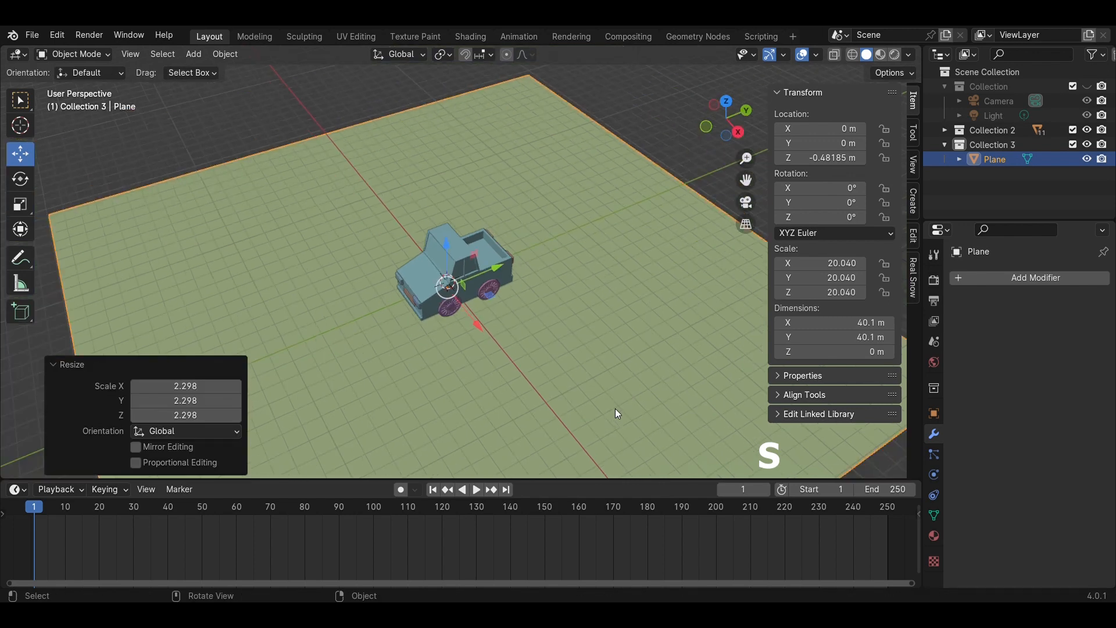
{"action": "middle_click_drag", "start_coordinate": [618, 414], "coordinate": [636, 193]}
{"action": "left_click", "coordinate": [636, 193]}
{"action": "scroll", "coordinate": [637, 193], "scroll_direction": "up", "scroll_amount": 3}
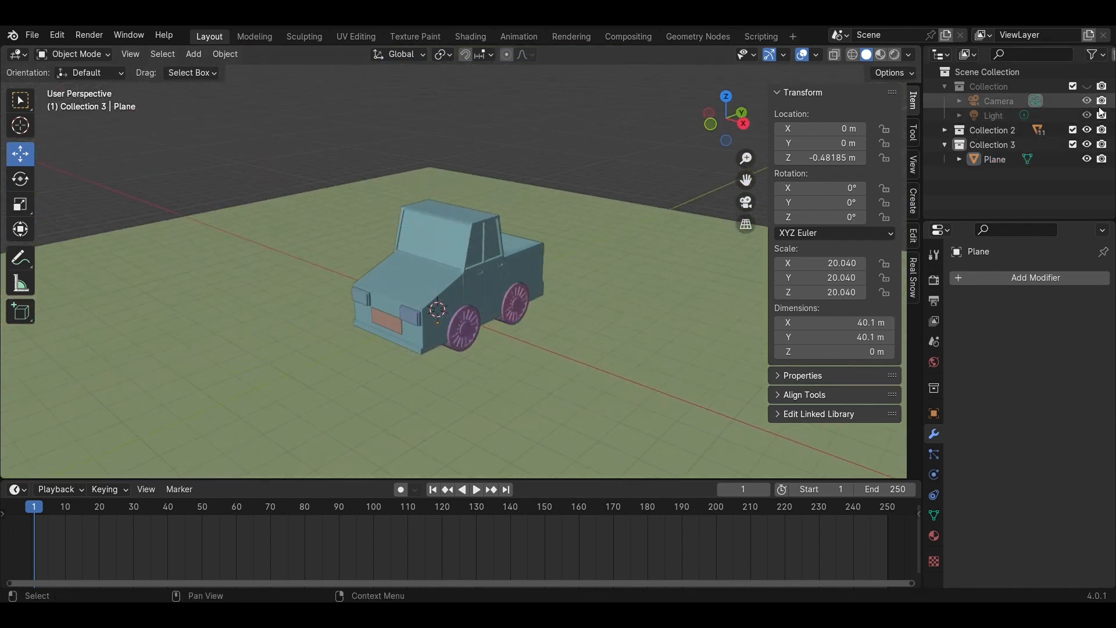
Unhide the camera and light collection and split the 3D viewport into a camera view without sidebar and a free perspective view
{"action": "left_click", "coordinate": [1087, 86]}
{"action": "scroll", "coordinate": [560, 285], "scroll_direction": "up", "scroll_amount": 4}
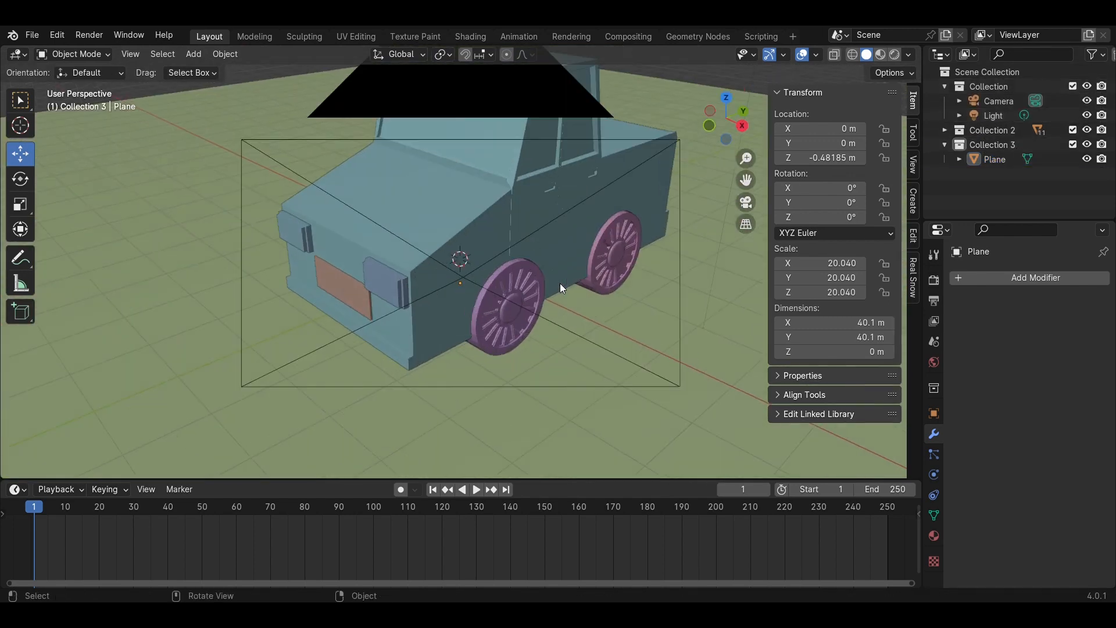
{"action": "key", "text": "KP_0"}
{"action": "left_click", "coordinate": [352, 77]}
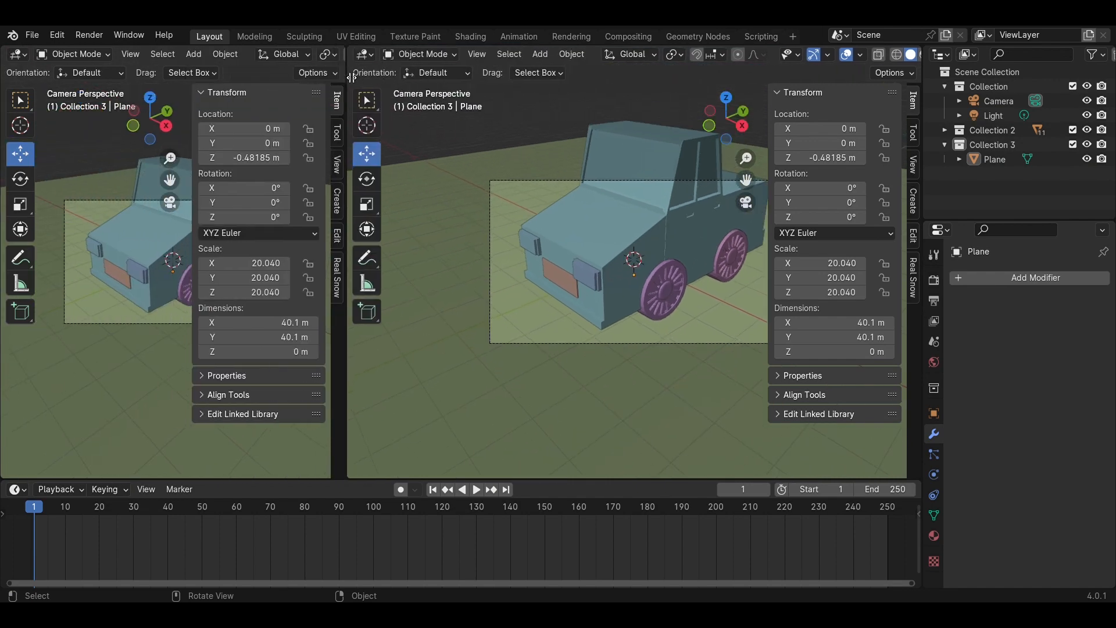
{"action": "left_click", "coordinate": [202, 92]}
{"action": "key", "text": "n"}
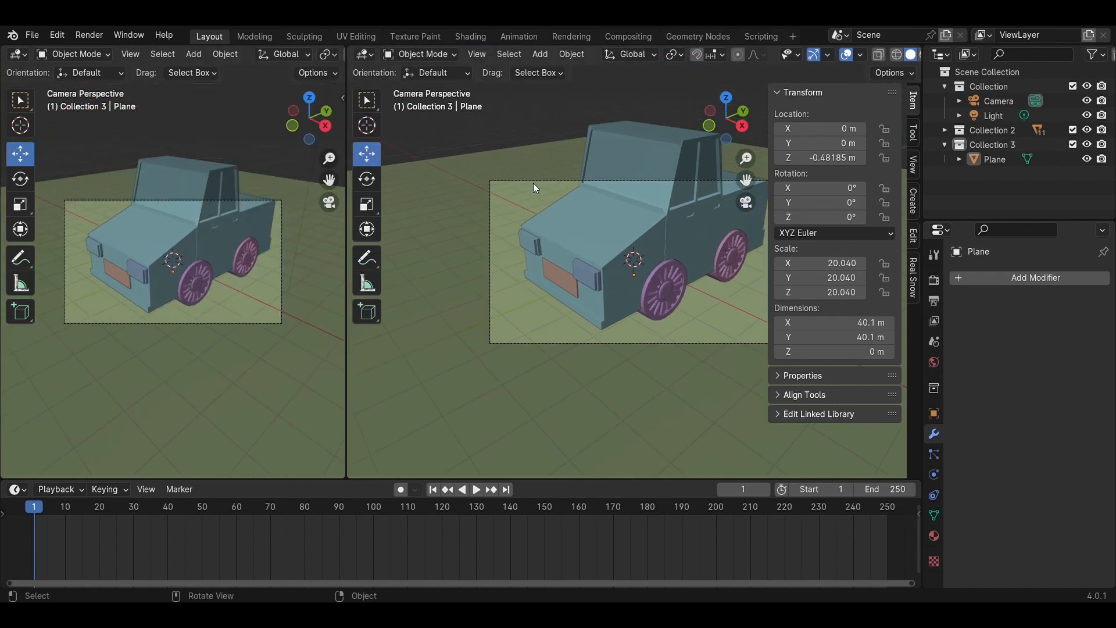
{"action": "key", "text": "KP_0"}
{"action": "scroll", "coordinate": [571, 280], "scroll_direction": "up", "scroll_amount": 2}
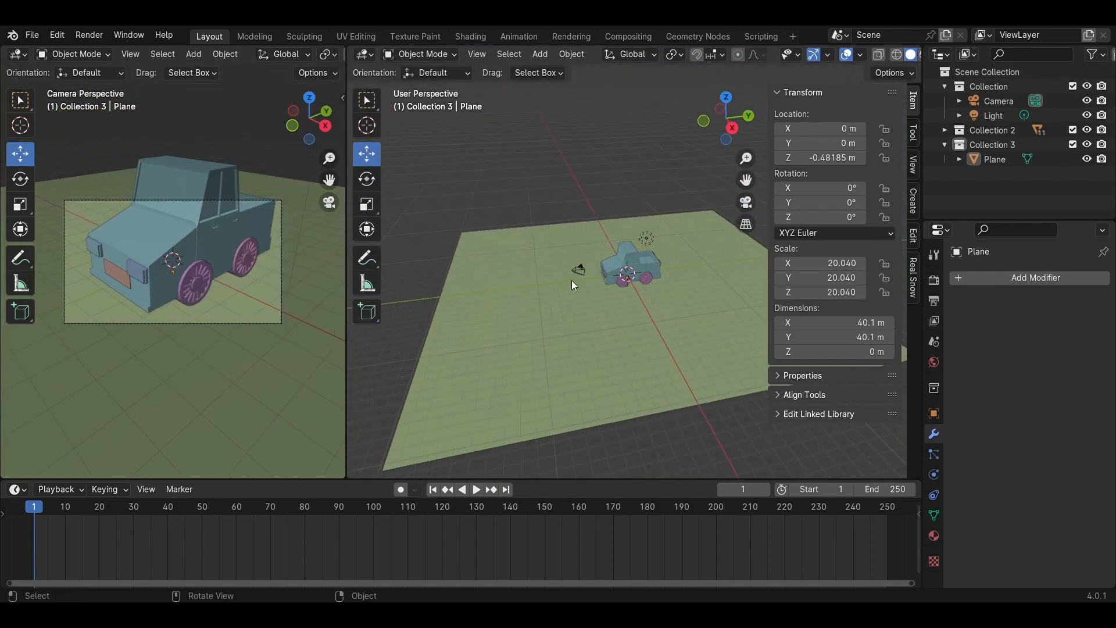
Set the scene camera's lens type to Orthographic
{"action": "left_click", "coordinate": [573, 265]}
{"action": "left_click", "coordinate": [581, 271]}
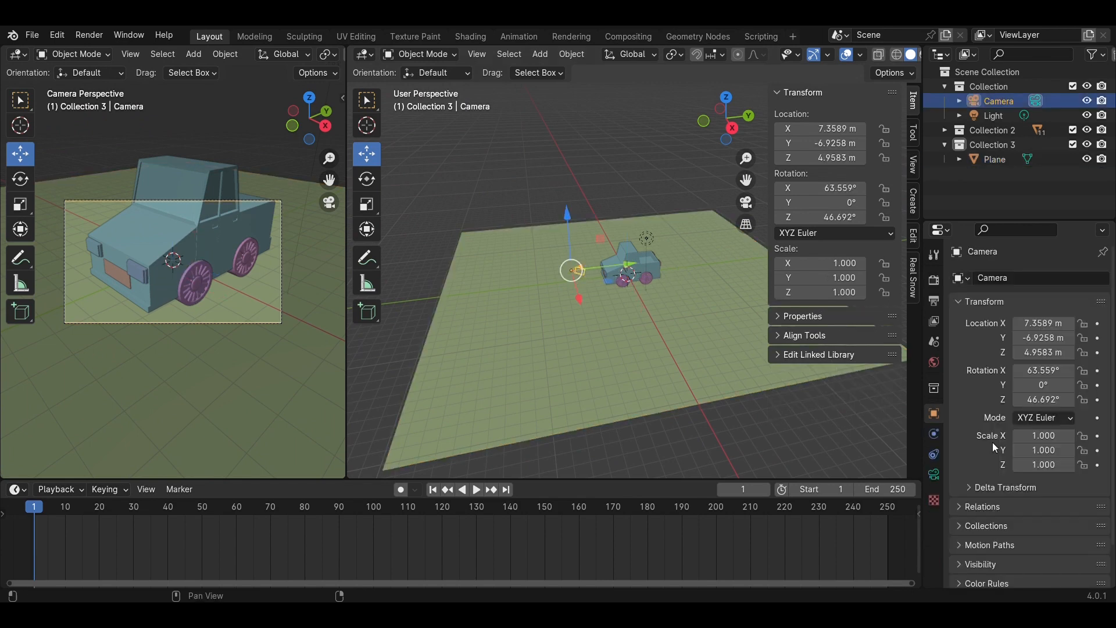
{"action": "left_click", "coordinate": [934, 475]}
{"action": "left_click", "coordinate": [1051, 323]}
{"action": "left_click", "coordinate": [1028, 358]}
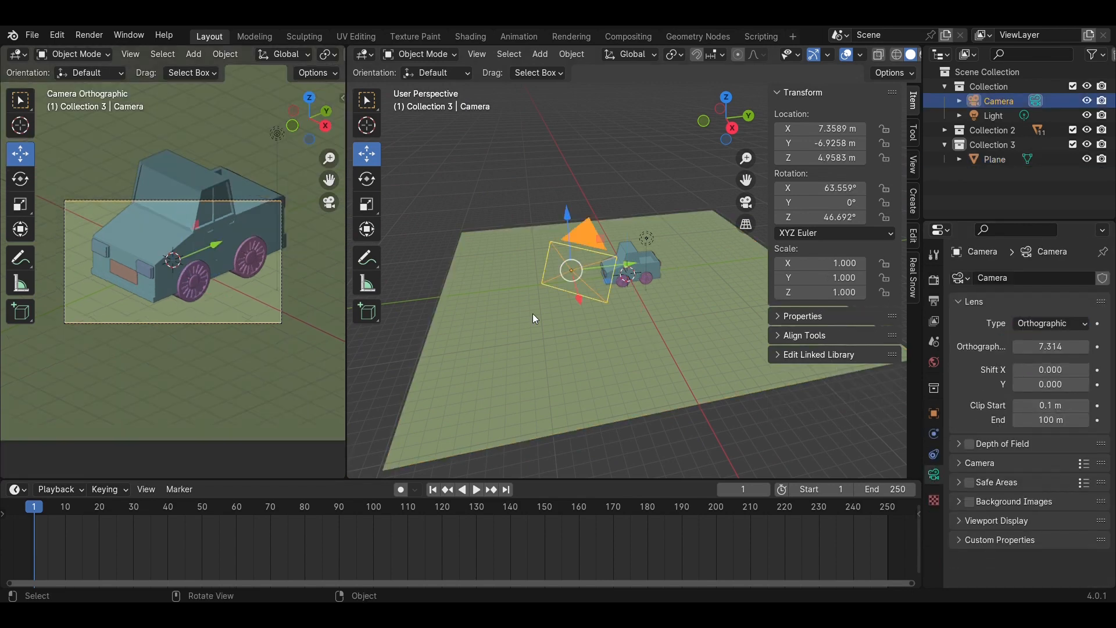
Move the camera to about Y -5.97 m and Z 5.9 m and set its orthographic scale to 15
{"action": "left_click_drag", "start_coordinate": [598, 270], "coordinate": [564, 295]}
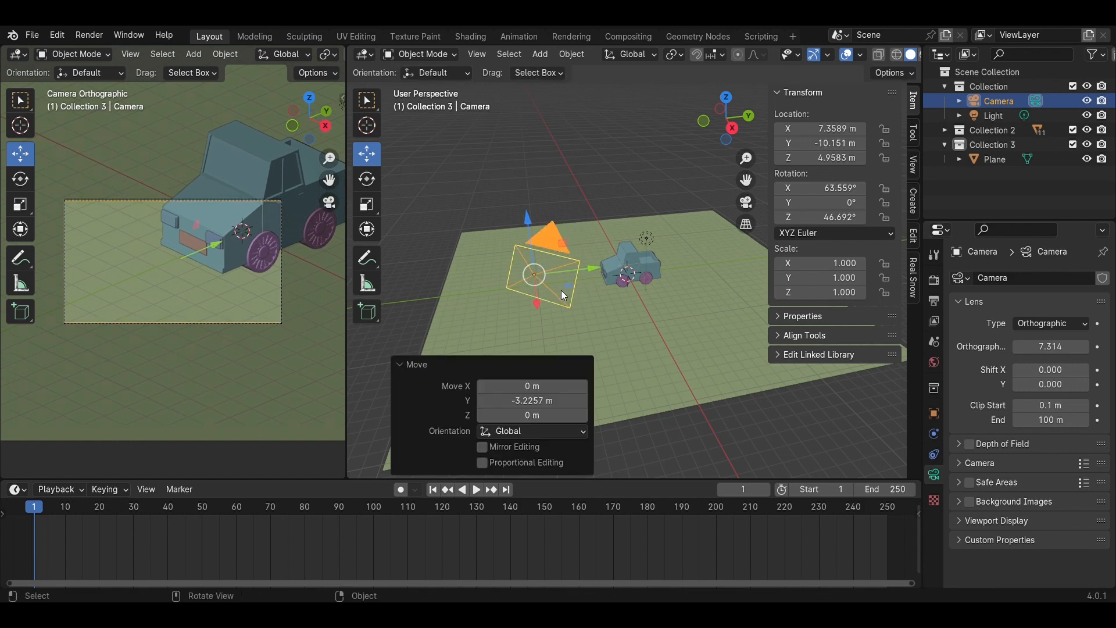
{"action": "left_click_drag", "start_coordinate": [1054, 361], "coordinate": [1099, 361]}
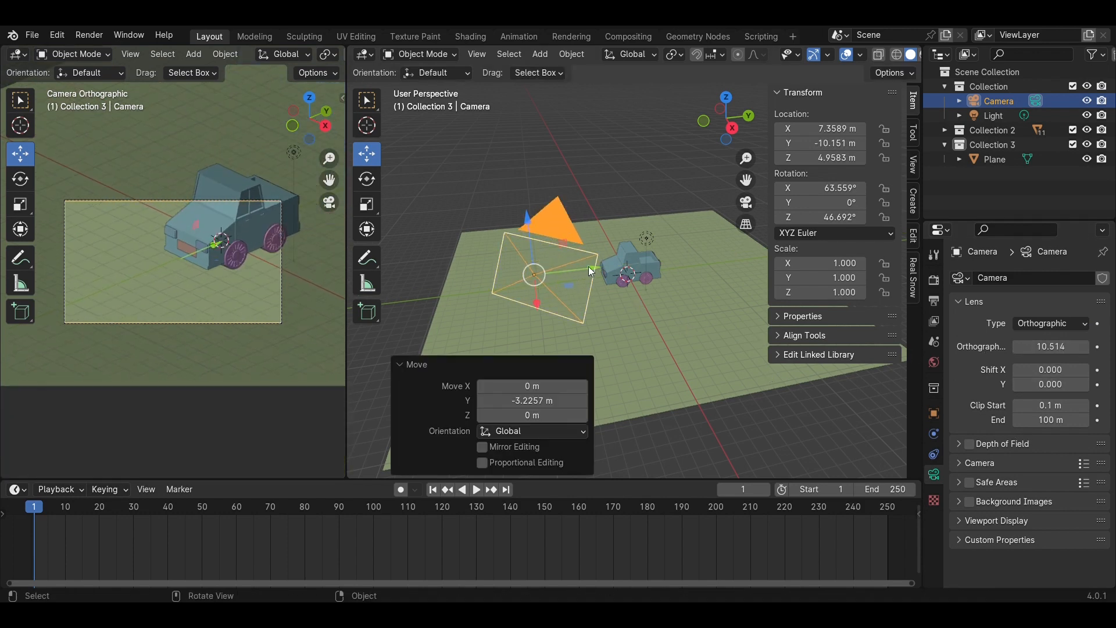
{"action": "left_click_drag", "start_coordinate": [588, 266], "coordinate": [636, 265]}
{"action": "left_click_drag", "start_coordinate": [582, 243], "coordinate": [592, 235]}
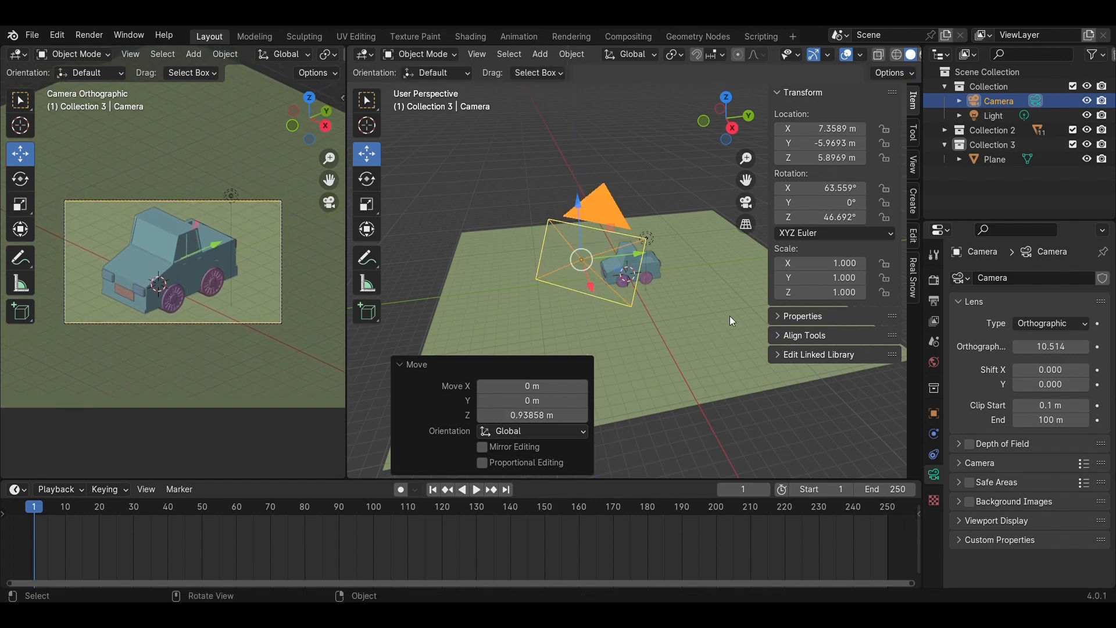
{"action": "left_click", "coordinate": [1050, 347]}
{"action": "type", "text": "15"}
{"action": "key", "text": "Return"}
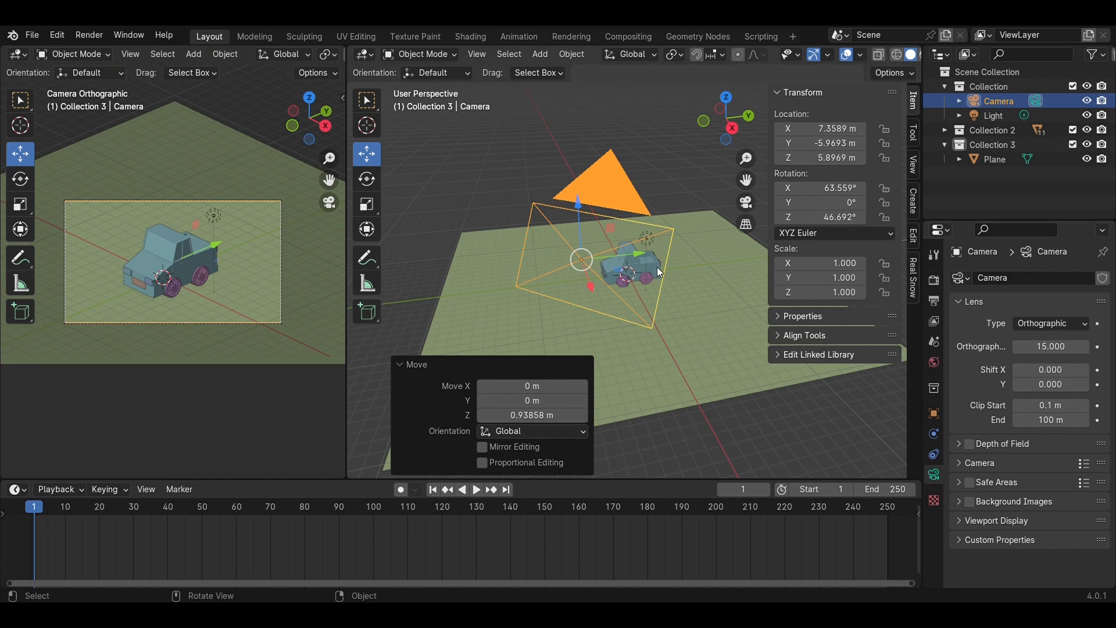
Set the camera's X rotation to 75° and lower it to about 4.43 m on Z
{"action": "left_click", "coordinate": [935, 414]}
{"action": "left_click_drag", "start_coordinate": [1047, 371], "coordinate": [1051, 371]}
{"action": "left_click", "coordinate": [1046, 371]}
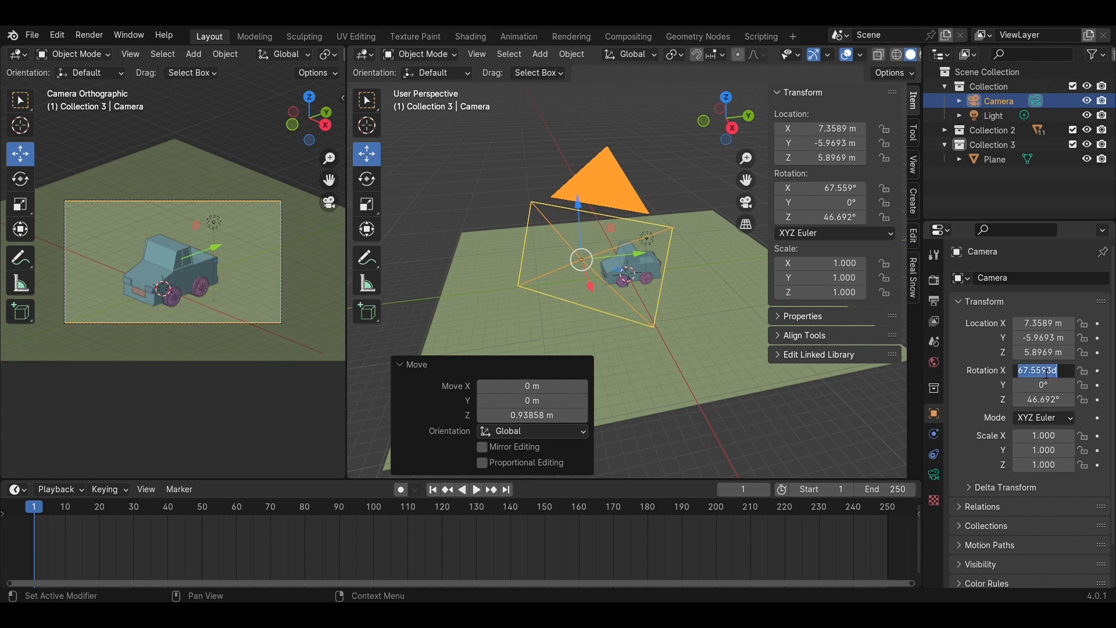
{"action": "type", "text": "75"}
{"action": "key", "text": "Return"}
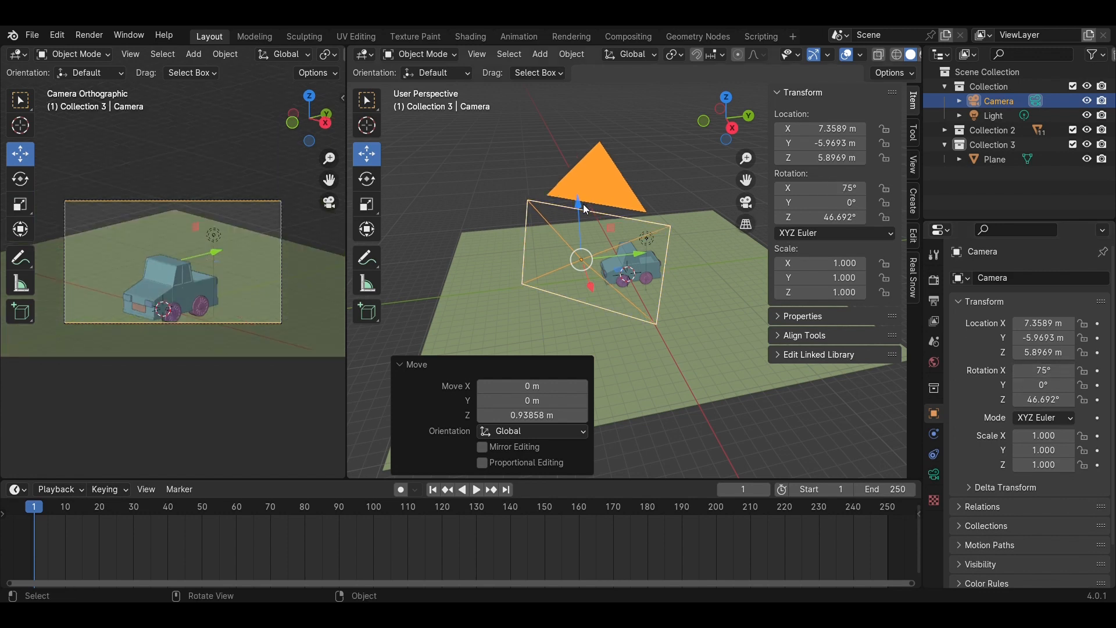
{"action": "left_click_drag", "start_coordinate": [584, 204], "coordinate": [584, 222]}
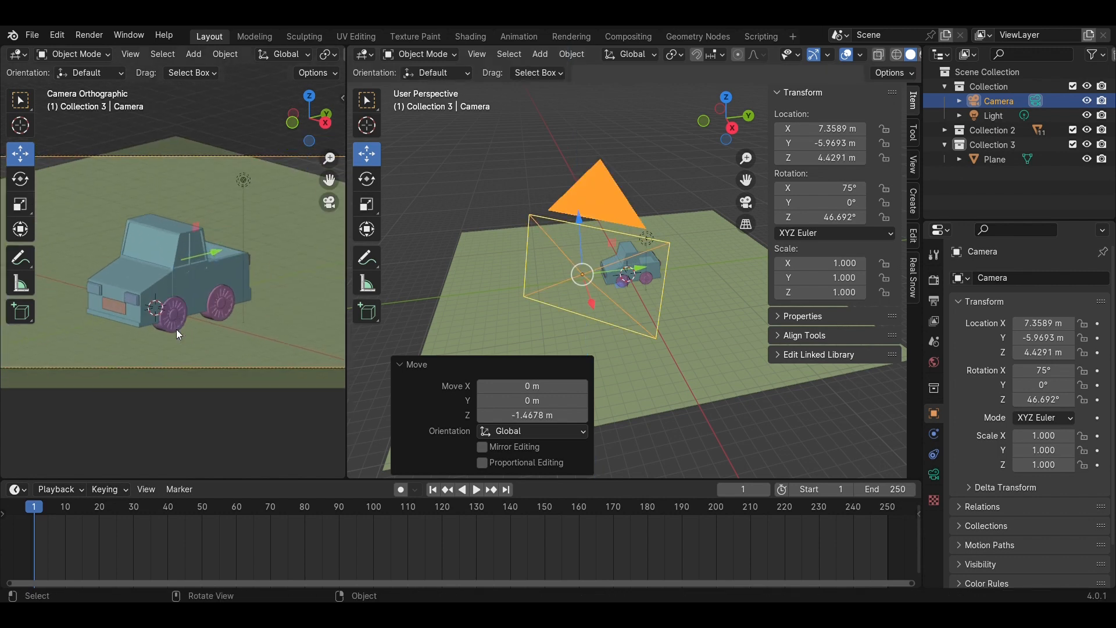
{"action": "scroll", "coordinate": [176, 330], "scroll_direction": "up", "scroll_amount": 1}
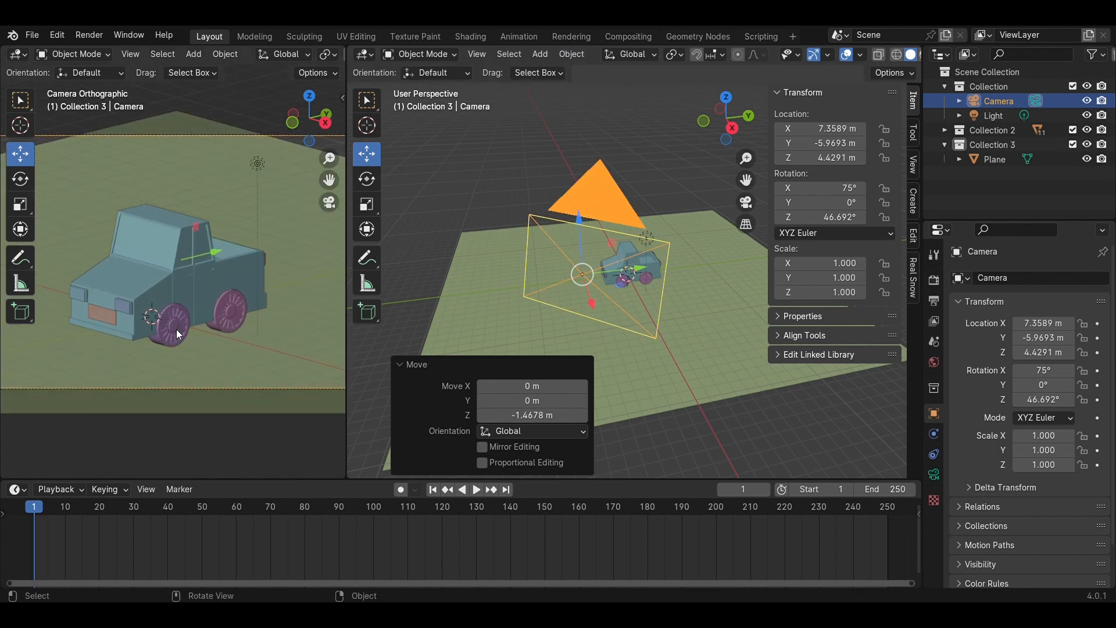
Try an X rotation of 90° on the camera, settle on 65°, and raise it to about 5.55 m on Z
{"action": "left_click", "coordinate": [1052, 372]}
{"action": "type", "text": "90"}
{"action": "key", "text": "Return"}
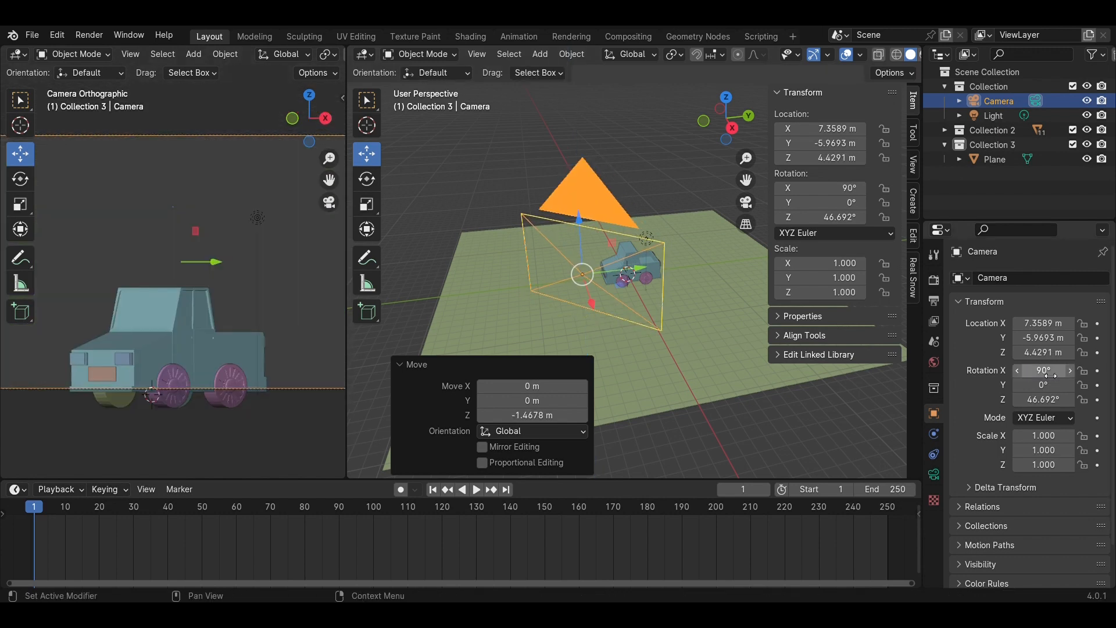
{"action": "type", "text": "65"}
{"action": "key", "text": "Return"}
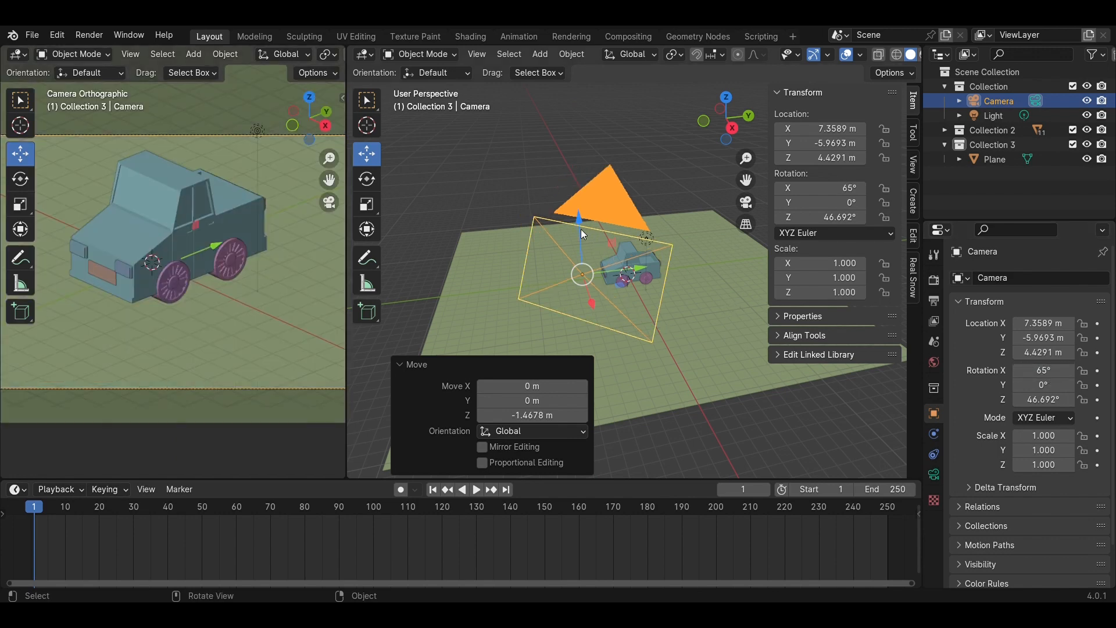
{"action": "left_click_drag", "start_coordinate": [581, 229], "coordinate": [580, 217]}
Scale the ground plane up to about 103 m per side and undo the stray vertical move
{"action": "left_click", "coordinate": [689, 344]}
{"action": "key", "text": "s"}
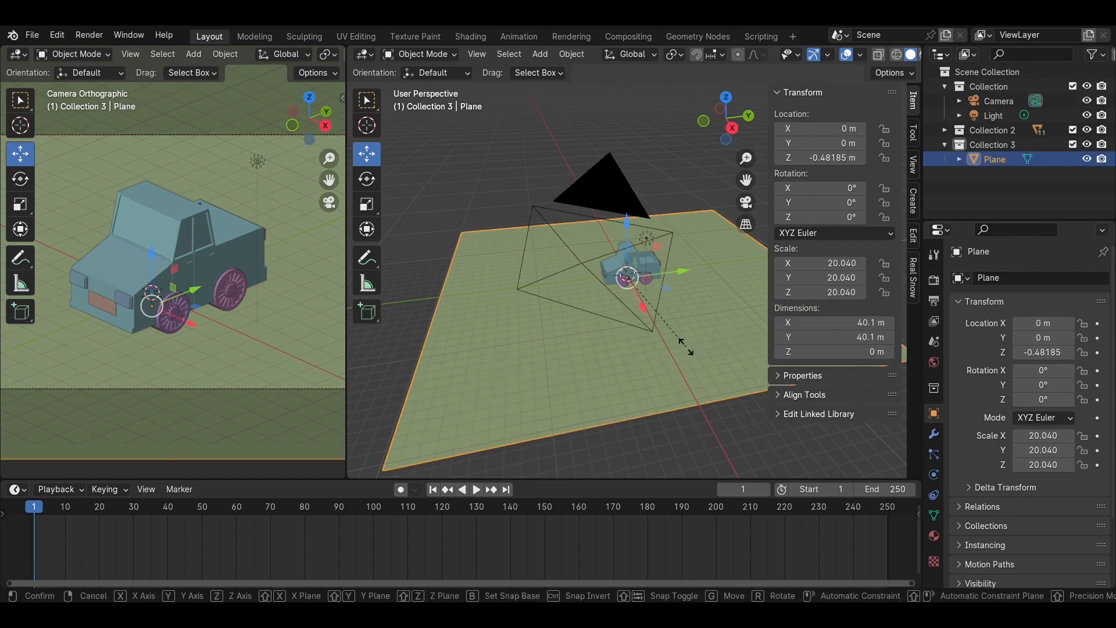
{"action": "left_click", "coordinate": [589, 295]}
{"action": "scroll", "coordinate": [589, 295], "scroll_direction": "up", "scroll_amount": 2}
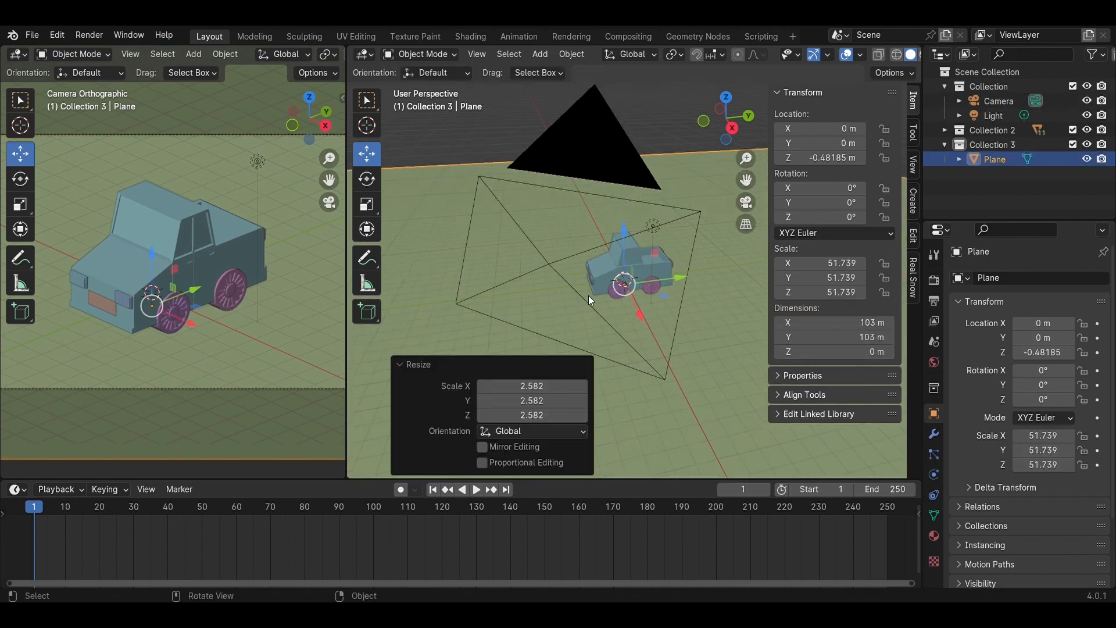
{"action": "left_click_drag", "start_coordinate": [621, 229], "coordinate": [621, 229]}
{"action": "key", "text": "ctrl+z"}
Set the camera's Z rotation to 45° and shift it to about -6.21 m on Y
{"action": "left_click", "coordinate": [640, 204]}
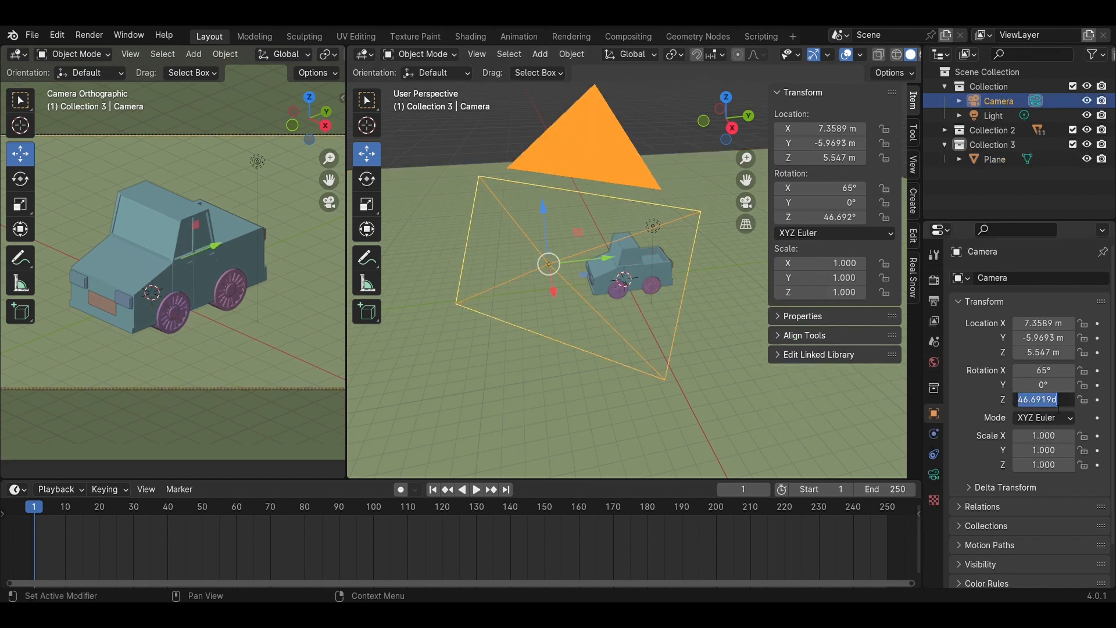
{"action": "key", "text": "Return"}
{"action": "scroll", "coordinate": [285, 265], "scroll_direction": "down", "scroll_amount": 2}
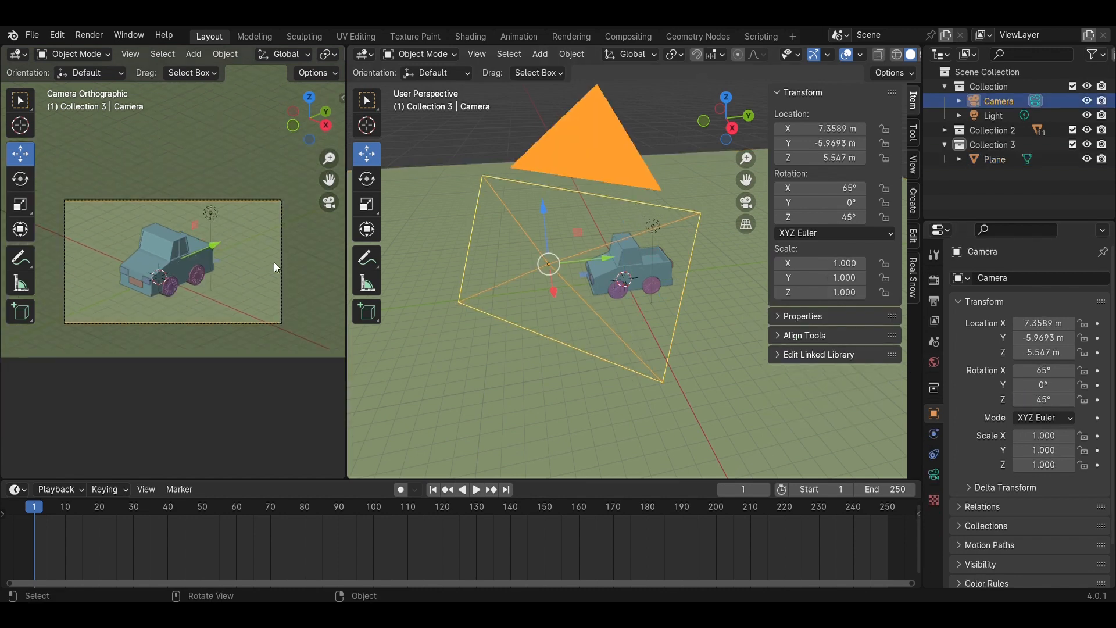
{"action": "left_click_drag", "start_coordinate": [609, 247], "coordinate": [604, 247]}
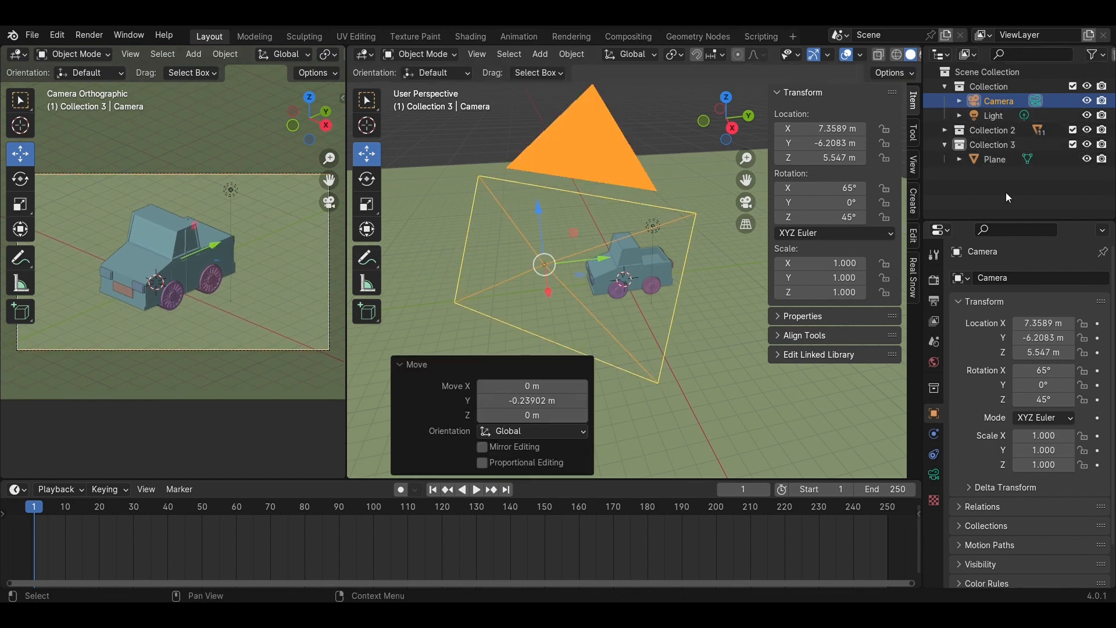
Switch the camera viewport to rendered shading
{"action": "key", "text": "z"}
{"action": "left_click", "coordinate": [257, 323]}
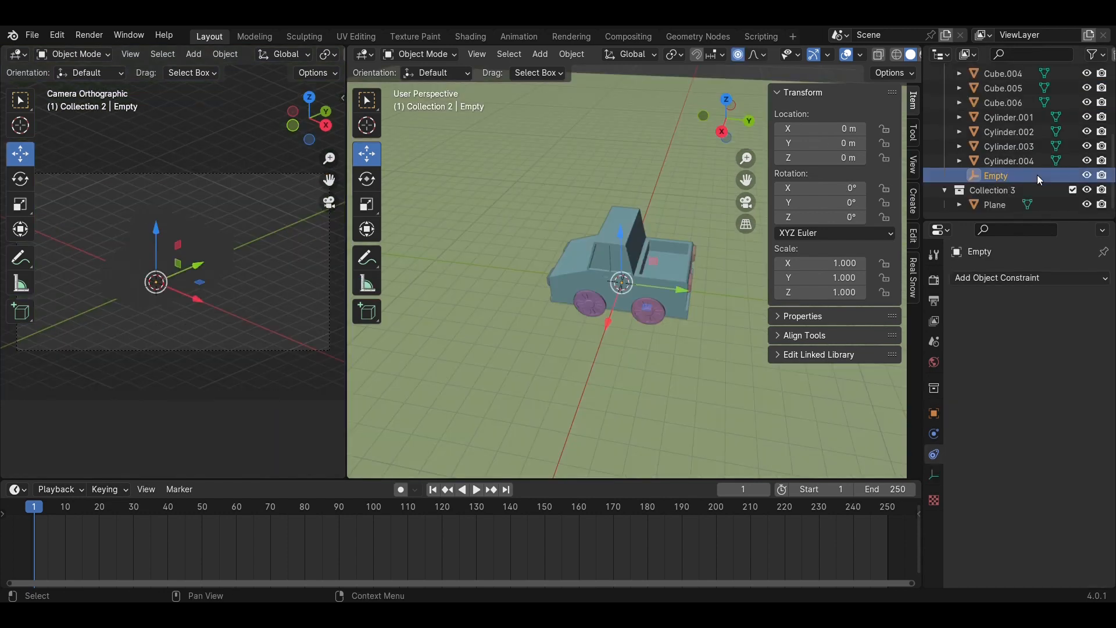
Delete the existing empty in Collection 2 and hide the ground plane
{"action": "key", "text": "x"}
{"action": "left_click", "coordinate": [1087, 205]}
{"action": "middle_click_drag", "start_coordinate": [627, 326], "coordinate": [767, 294]}
Add a Plain Axes empty at the origin and raise it about 4.2 m on Z above the car roof
{"action": "key", "text": "shift+a"}
{"action": "mouse_move", "coordinate": [764, 288]}
{"action": "left_click", "coordinate": [825, 288]}
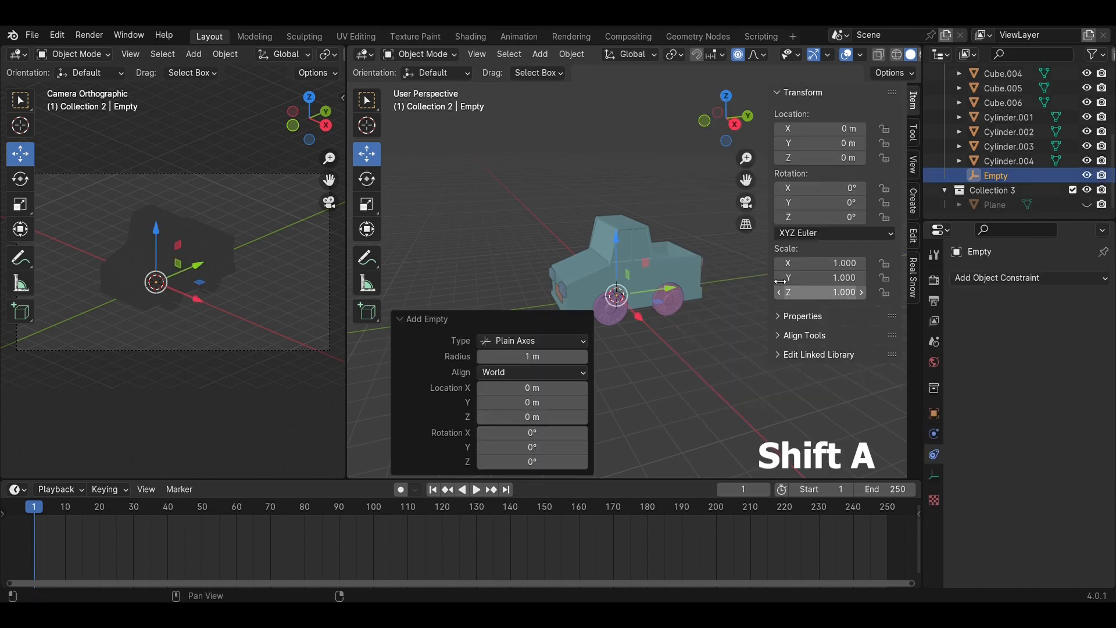
{"action": "key", "text": "g"}
{"action": "key", "text": "z"}
{"action": "left_click", "coordinate": [634, 181]}
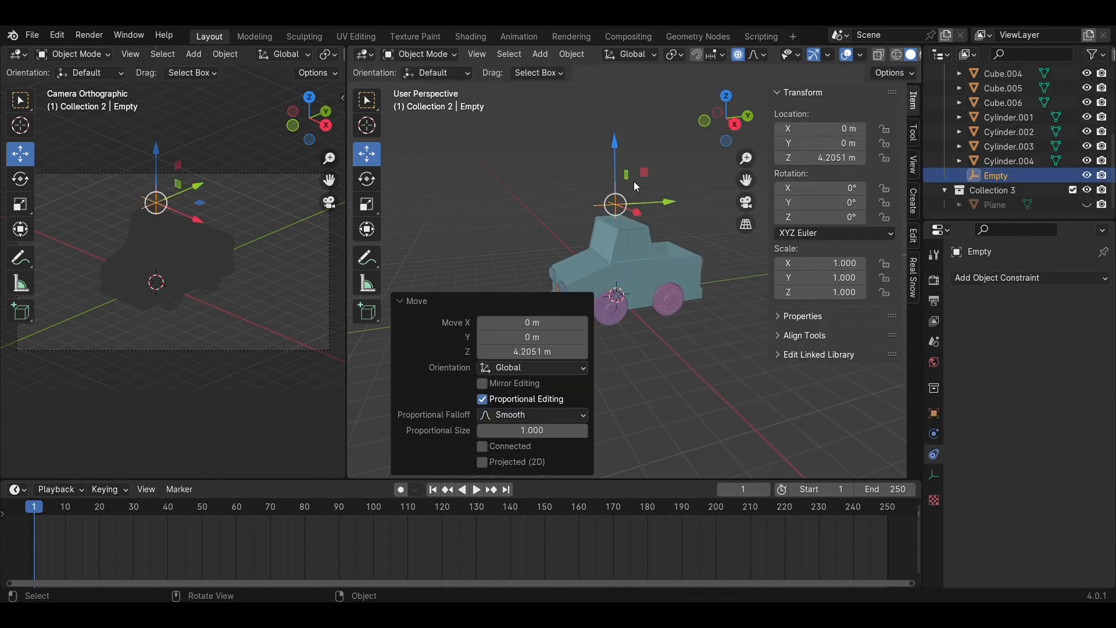
Scale the empty to about 3.2 and shift it about 0.79 m along X
{"action": "key", "text": "s"}
{"action": "left_click", "coordinate": [718, 275]}
{"action": "middle_click_drag", "start_coordinate": [717, 275], "coordinate": [638, 247]}
{"action": "left_click", "coordinate": [634, 247]}
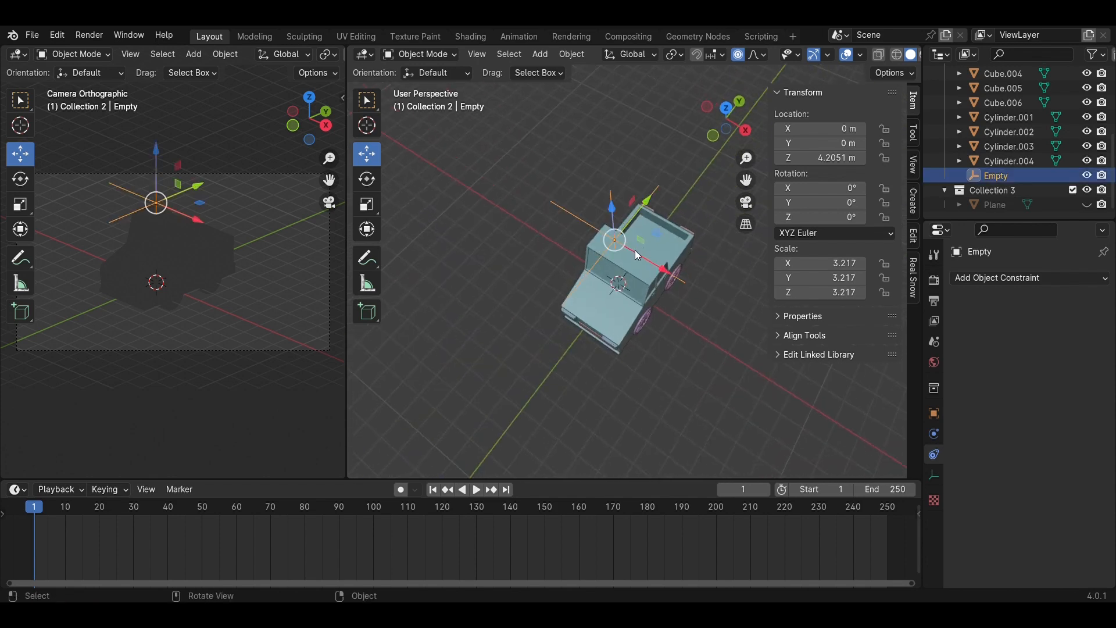
{"action": "left_click_drag", "start_coordinate": [665, 268], "coordinate": [682, 275]}
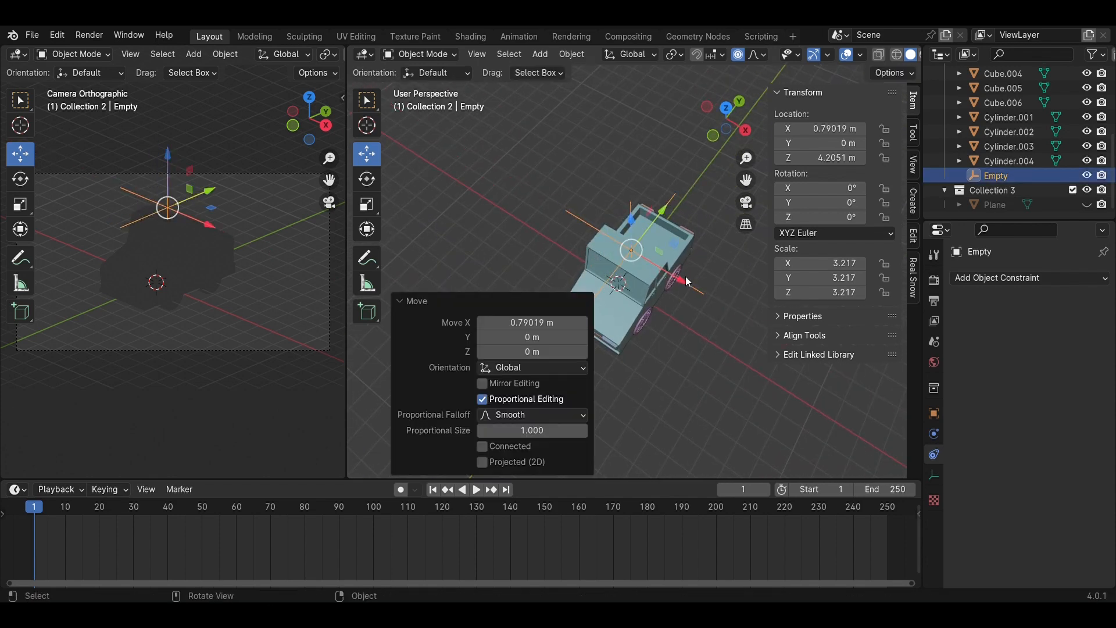
Raise the empty further along Z, well clear of the car roof
{"action": "left_click", "coordinate": [708, 355]}
{"action": "middle_click_drag", "start_coordinate": [708, 356], "coordinate": [633, 254]}
{"action": "scroll", "coordinate": [633, 253], "scroll_direction": "up", "scroll_amount": 2}
{"action": "left_click", "coordinate": [623, 245]}
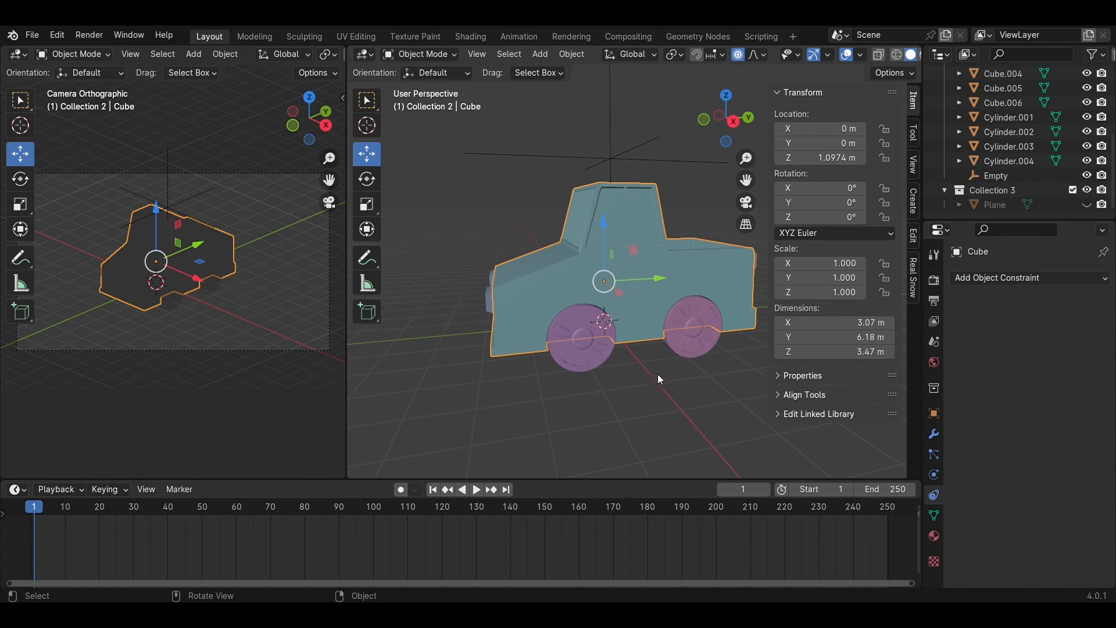
{"action": "scroll", "coordinate": [658, 376], "scroll_direction": "down", "scroll_amount": 2}
{"action": "middle_click_drag", "start_coordinate": [664, 380], "coordinate": [686, 274]}
{"action": "left_click", "coordinate": [632, 124]}
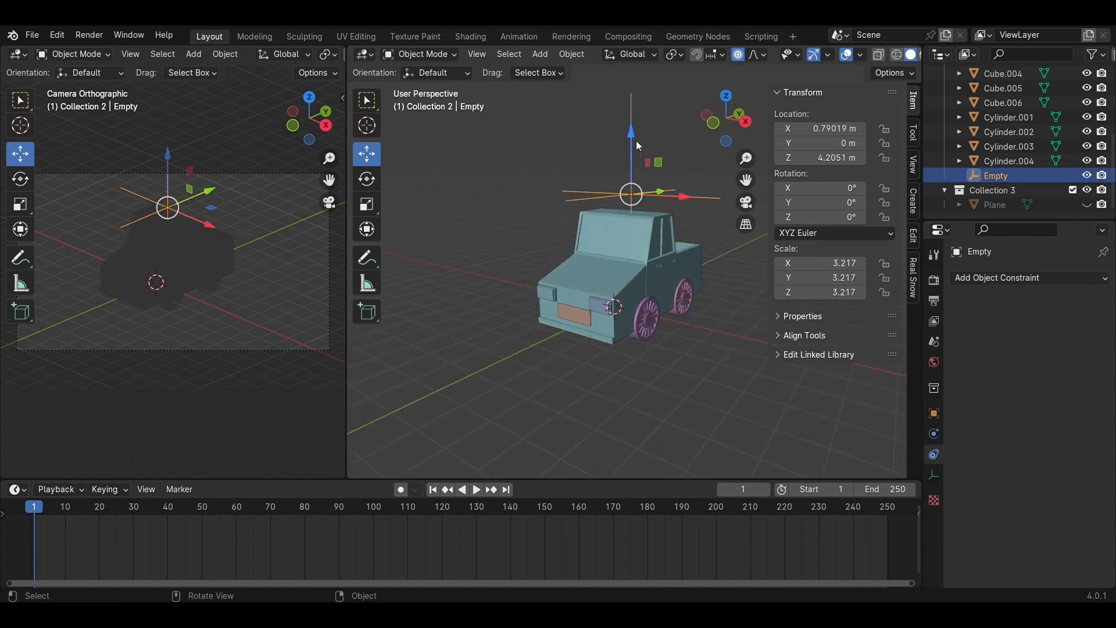
{"action": "left_click_drag", "start_coordinate": [636, 141], "coordinate": [634, 117]}
Add a Copy Location object constraint to the car body
{"action": "left_click", "coordinate": [661, 277]}
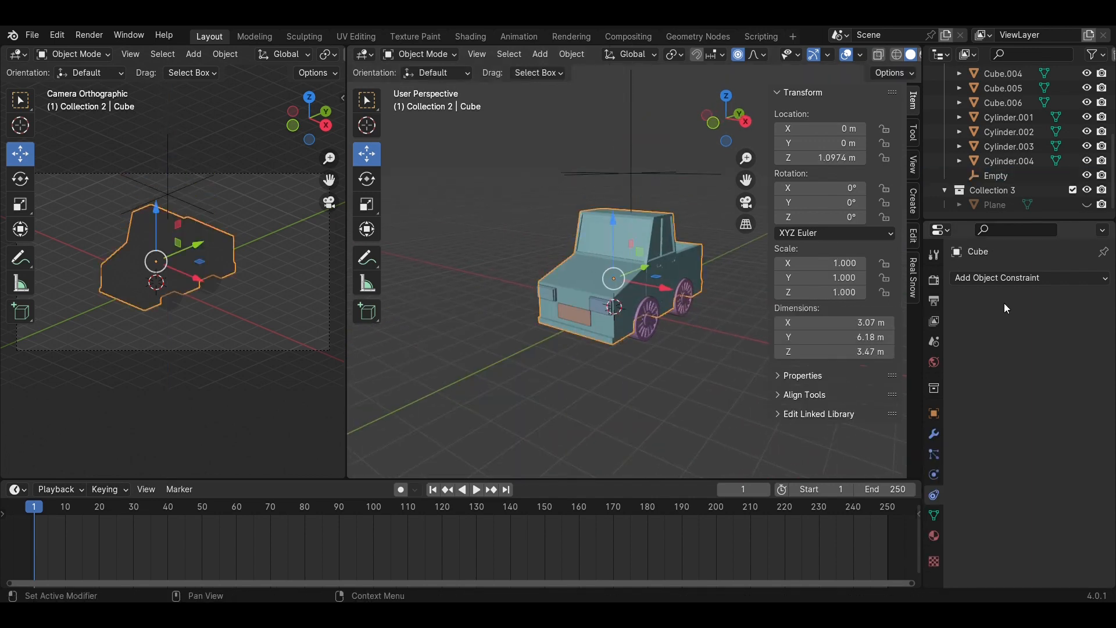
{"action": "left_click", "coordinate": [1047, 279]}
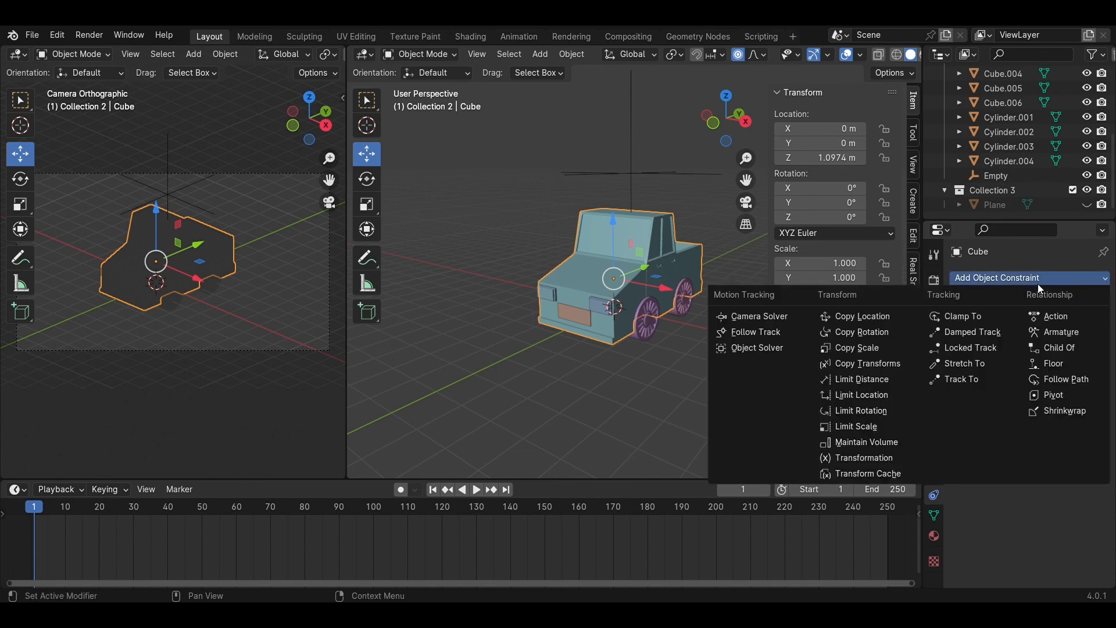
{"action": "left_click", "coordinate": [840, 324]}
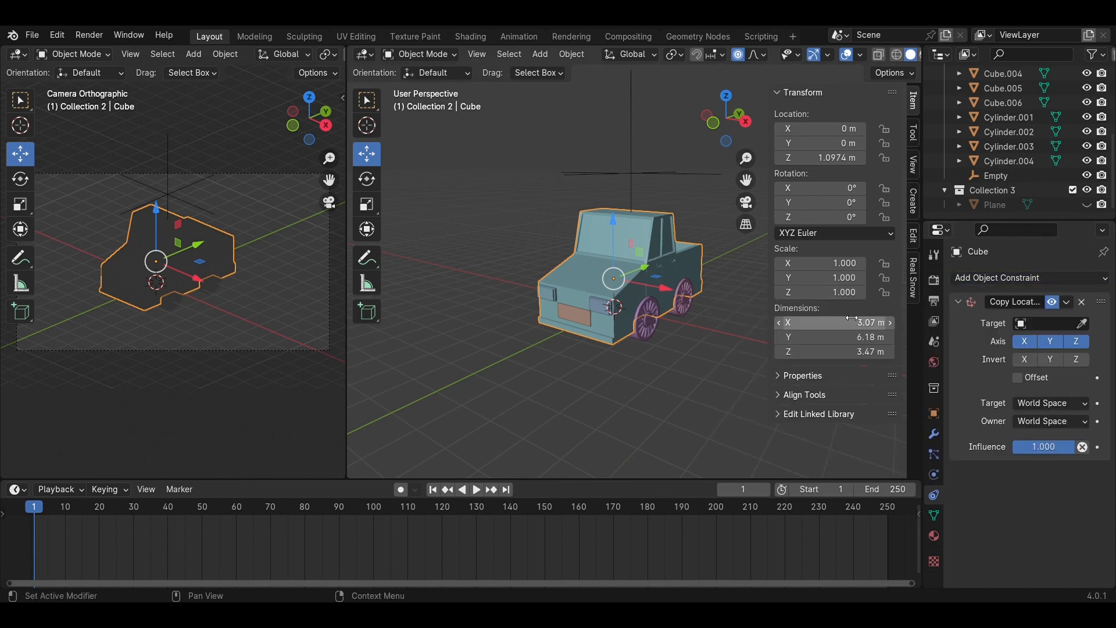
Target the car body's Copy Location constraint at the empty and restrict it to the Y axis only
{"action": "left_click", "coordinate": [1083, 323]}
{"action": "left_click", "coordinate": [629, 193]}
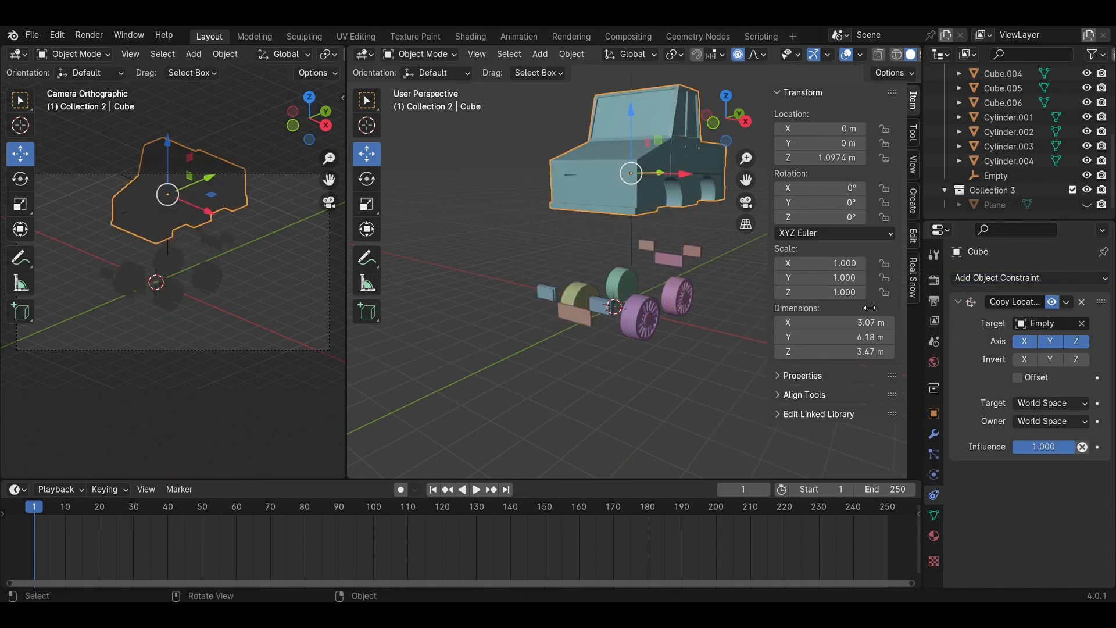
{"action": "left_click", "coordinate": [1053, 343]}
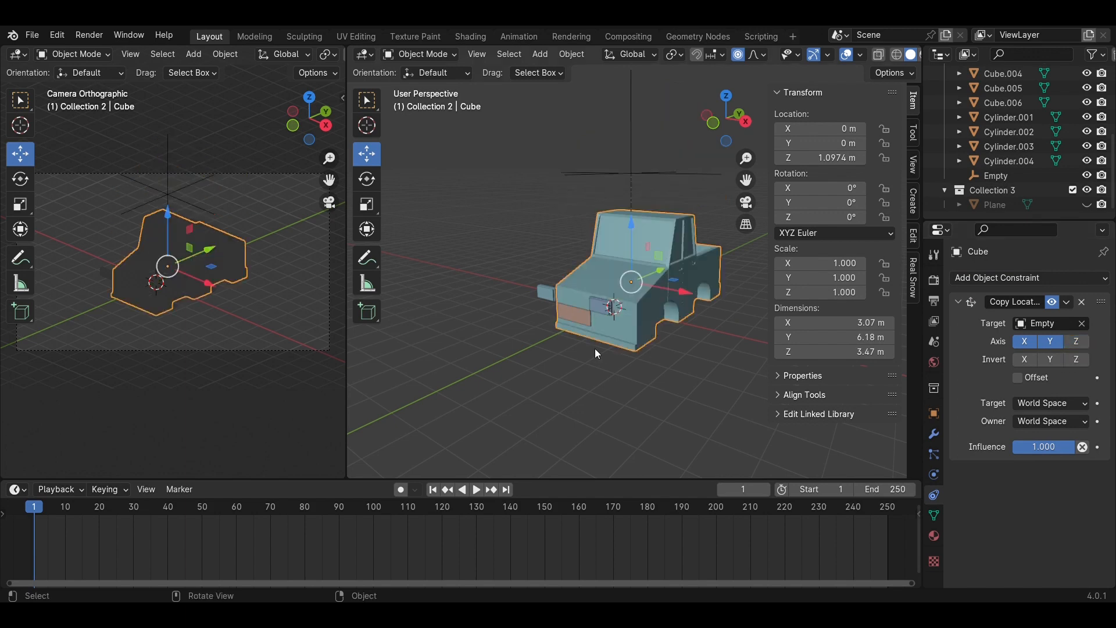
{"action": "middle_click_drag", "start_coordinate": [597, 353], "coordinate": [663, 413]}
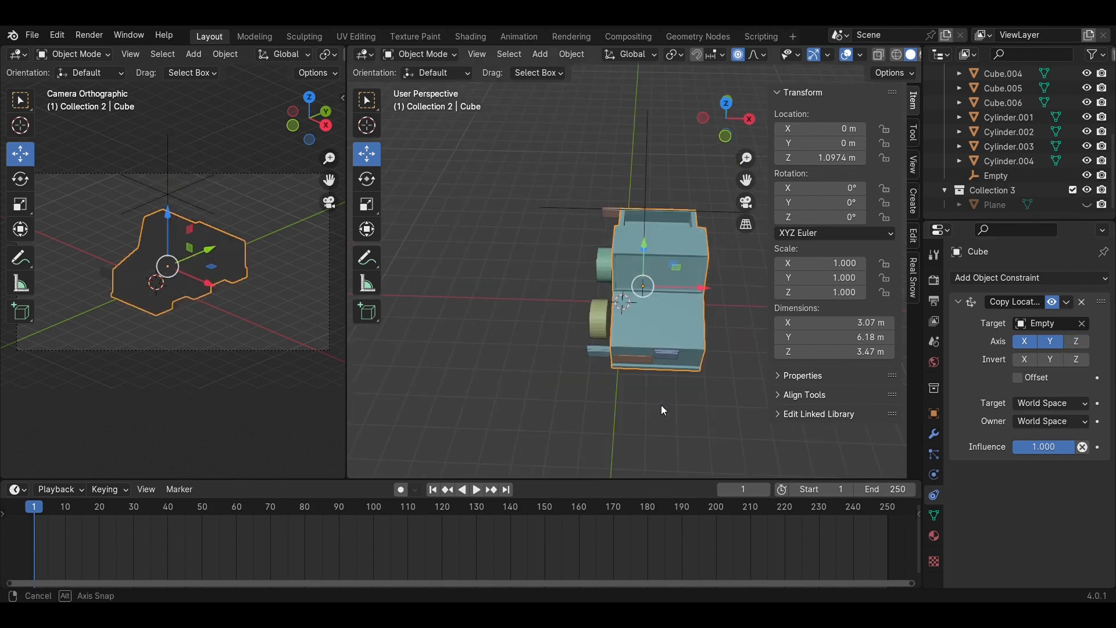
{"action": "left_click", "coordinate": [1028, 343]}
{"action": "left_click", "coordinate": [1032, 340]}
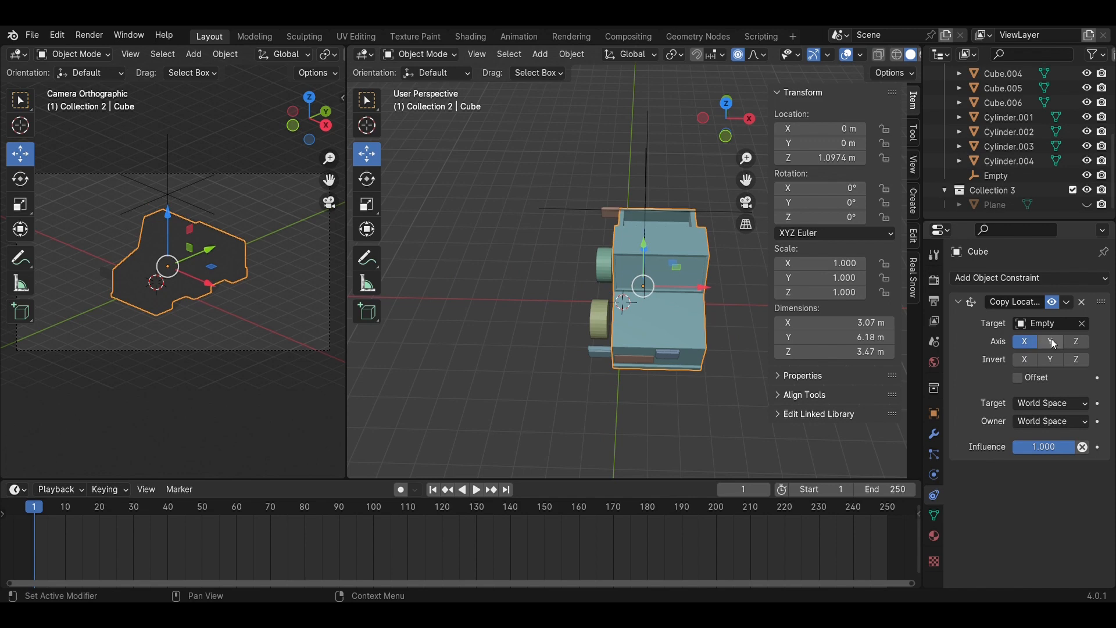
{"action": "left_click", "coordinate": [1027, 344]}
Parent the pink front wheel to the empty with the Object option
{"action": "left_click", "coordinate": [706, 383]}
{"action": "middle_click_drag", "start_coordinate": [706, 383], "coordinate": [590, 309]}
{"action": "scroll", "coordinate": [590, 309], "scroll_direction": "up", "scroll_amount": 2}
{"action": "scroll", "coordinate": [696, 354], "scroll_direction": "down", "scroll_amount": 2}
{"action": "scroll", "coordinate": [698, 355], "scroll_direction": "up", "scroll_amount": 2}
{"action": "middle_click_drag", "start_coordinate": [698, 355], "coordinate": [710, 325]}
{"action": "left_click", "coordinate": [704, 320]}
{"action": "scroll", "coordinate": [693, 383], "scroll_direction": "up", "scroll_amount": 2}
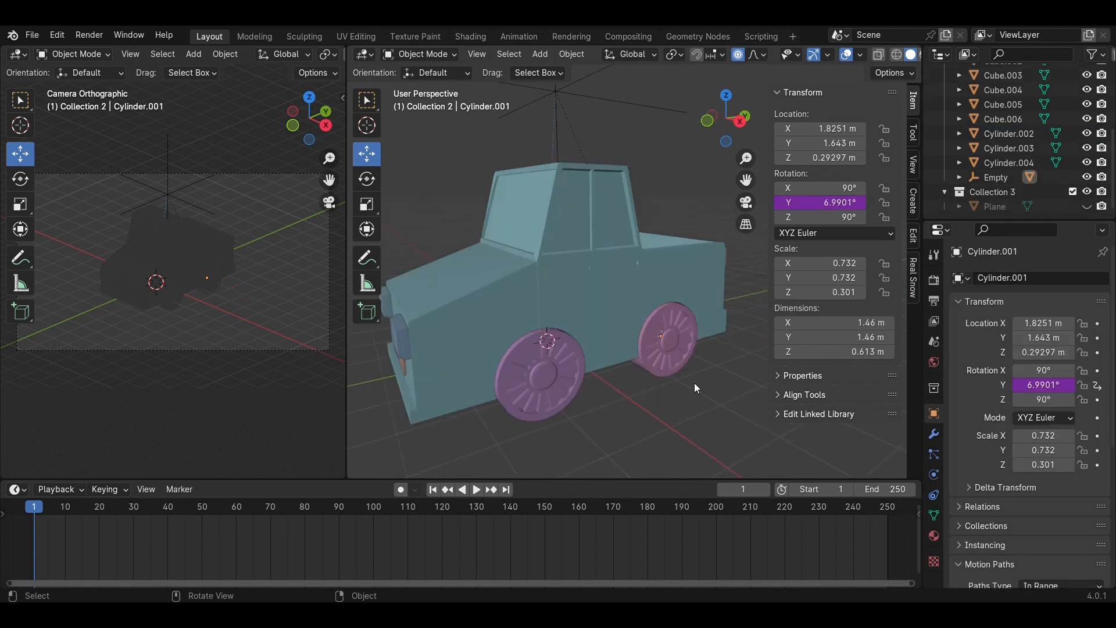
{"action": "left_click", "coordinate": [546, 392]}
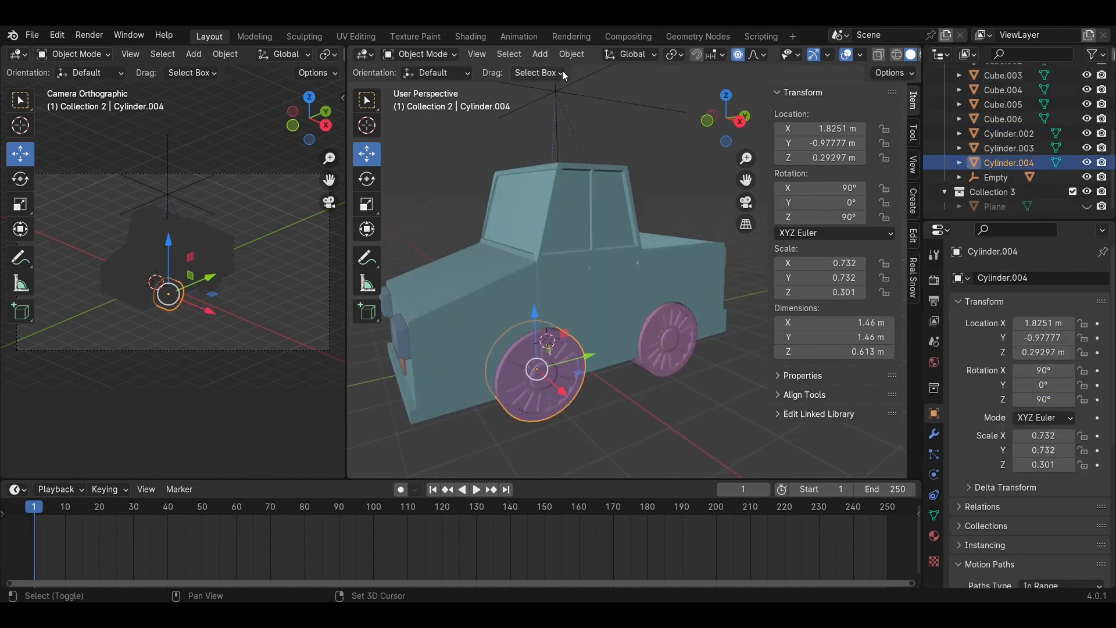
{"action": "left_click", "coordinate": [586, 95], "text": "shift"}
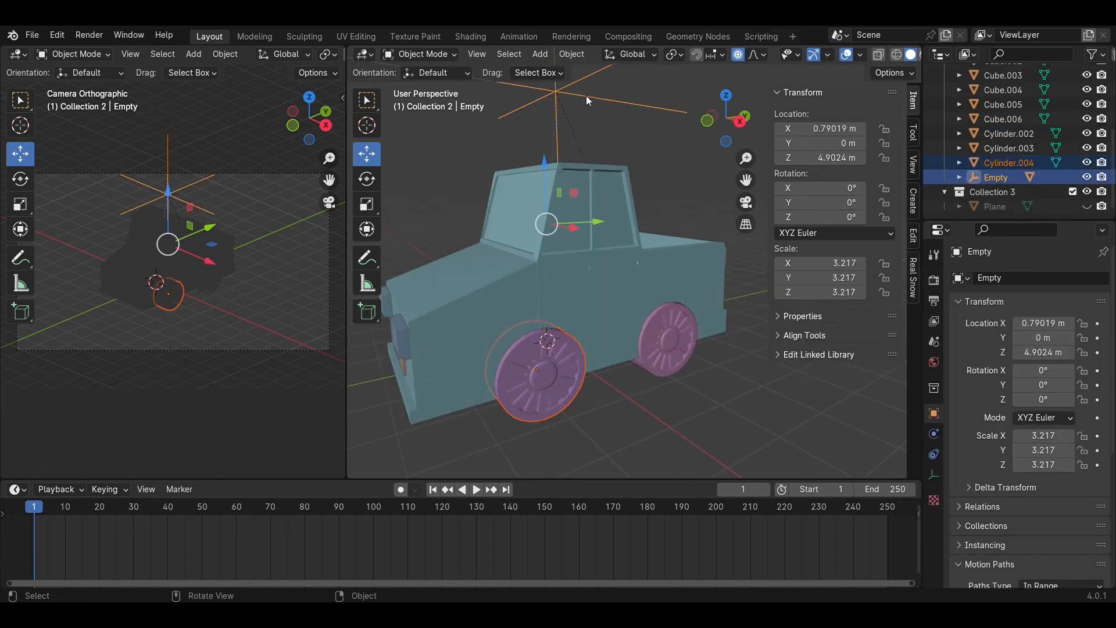
{"action": "key", "text": "ctrl+p"}
{"action": "left_click", "coordinate": [587, 95]}
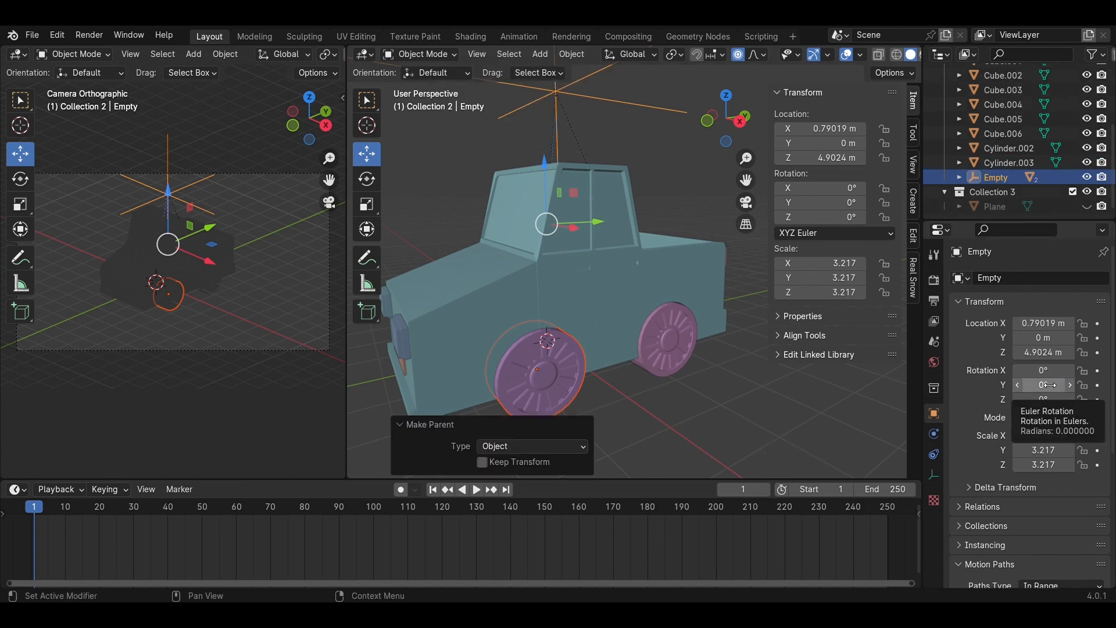
Add a driver to the pink front wheel's Y rotation, with the car body Cube as its variable's object
{"action": "left_click", "coordinate": [650, 367]}
{"action": "left_click", "coordinate": [616, 391]}
{"action": "left_click", "coordinate": [561, 379]}
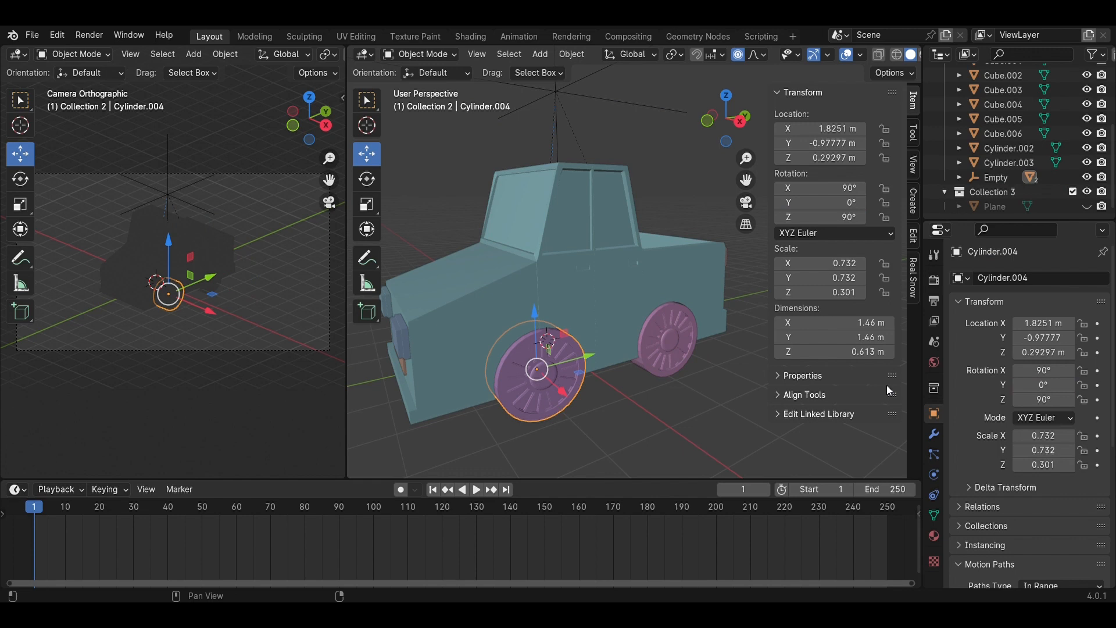
{"action": "right_click", "coordinate": [1047, 386]}
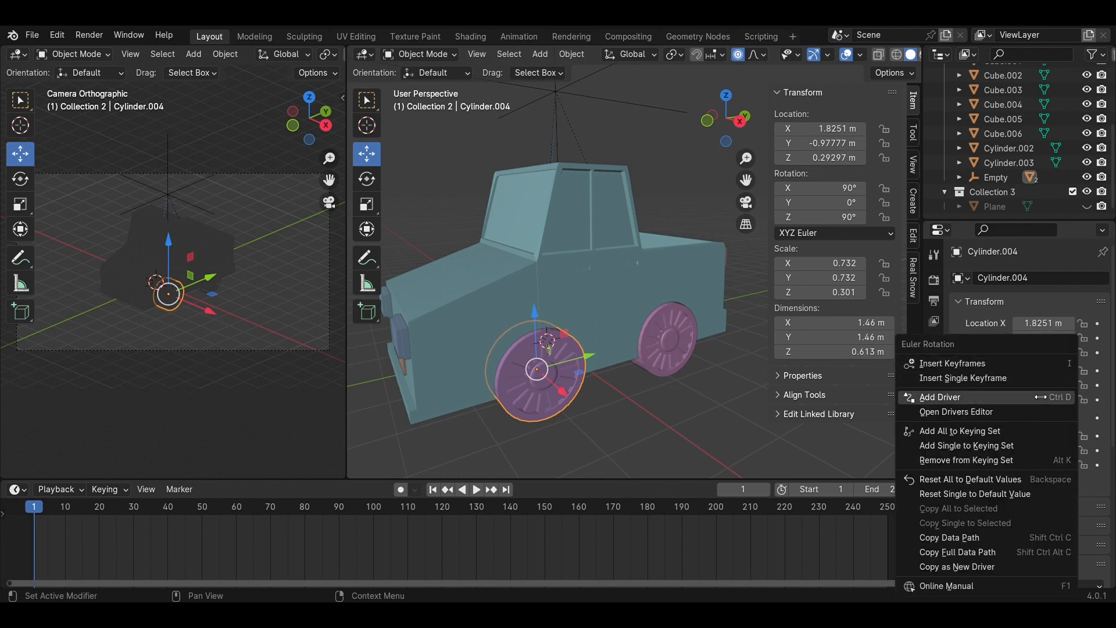
{"action": "left_click", "coordinate": [1038, 397]}
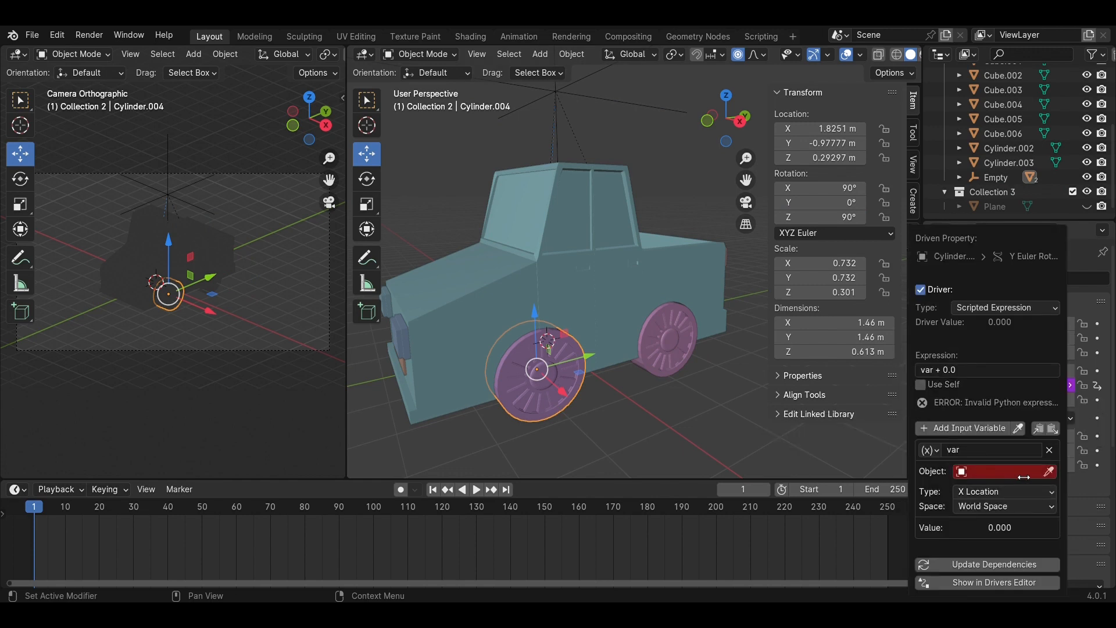
{"action": "left_click", "coordinate": [1050, 472]}
{"action": "left_click", "coordinate": [585, 263]}
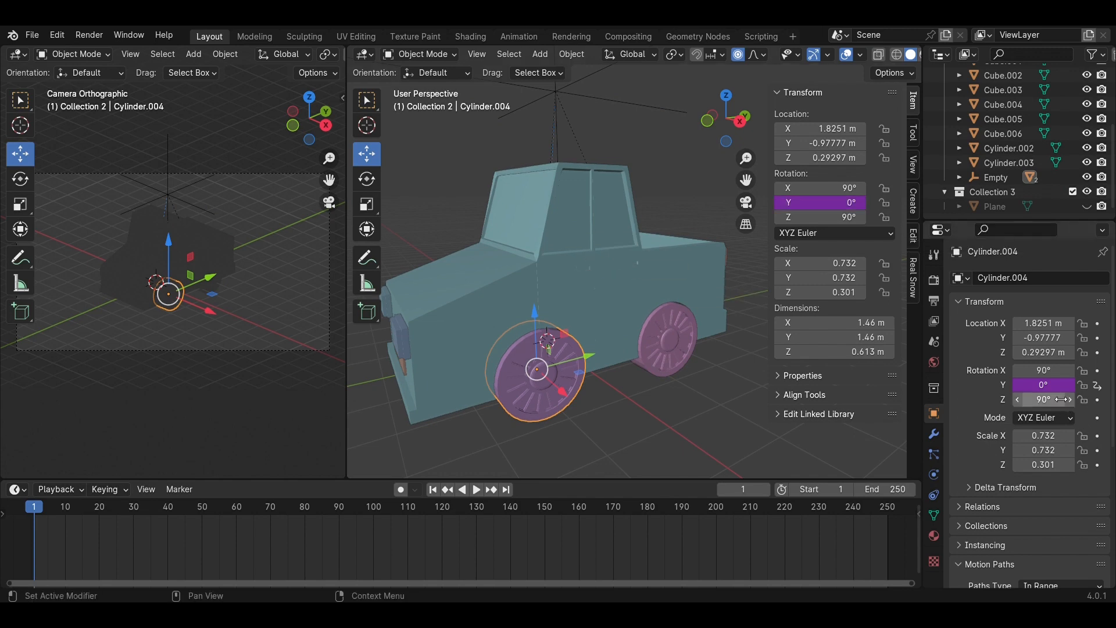
Edit the pink front wheel's Y rotation driver so its variable reads the Cube's Y Location
{"action": "right_click", "coordinate": [1053, 386]}
{"action": "left_click", "coordinate": [1041, 399]}
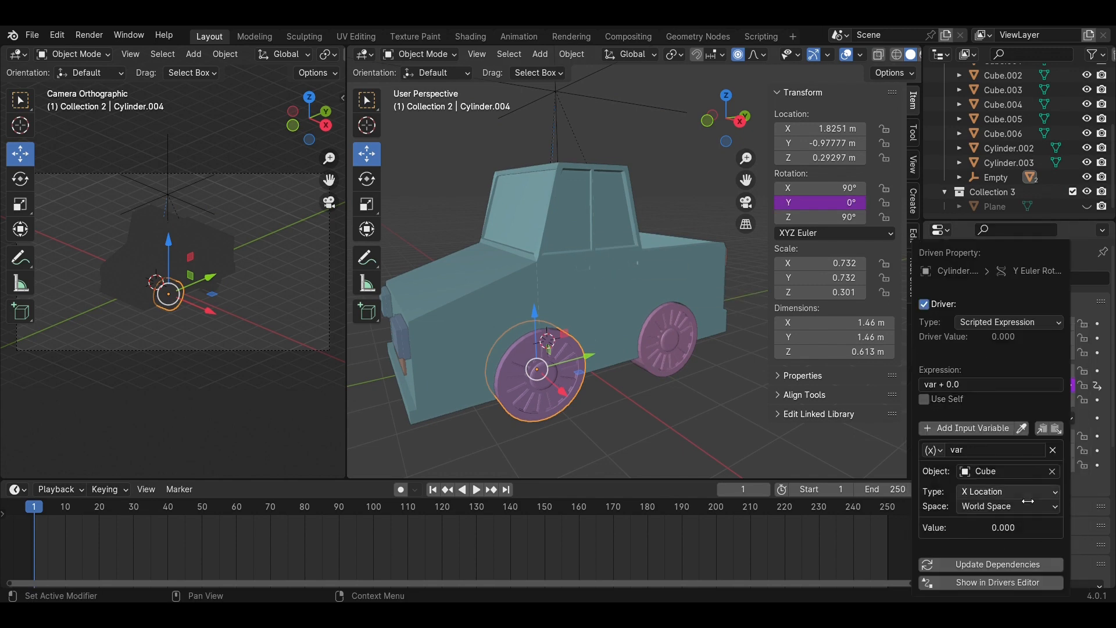
{"action": "left_click", "coordinate": [1037, 495]}
{"action": "left_click", "coordinate": [985, 322]}
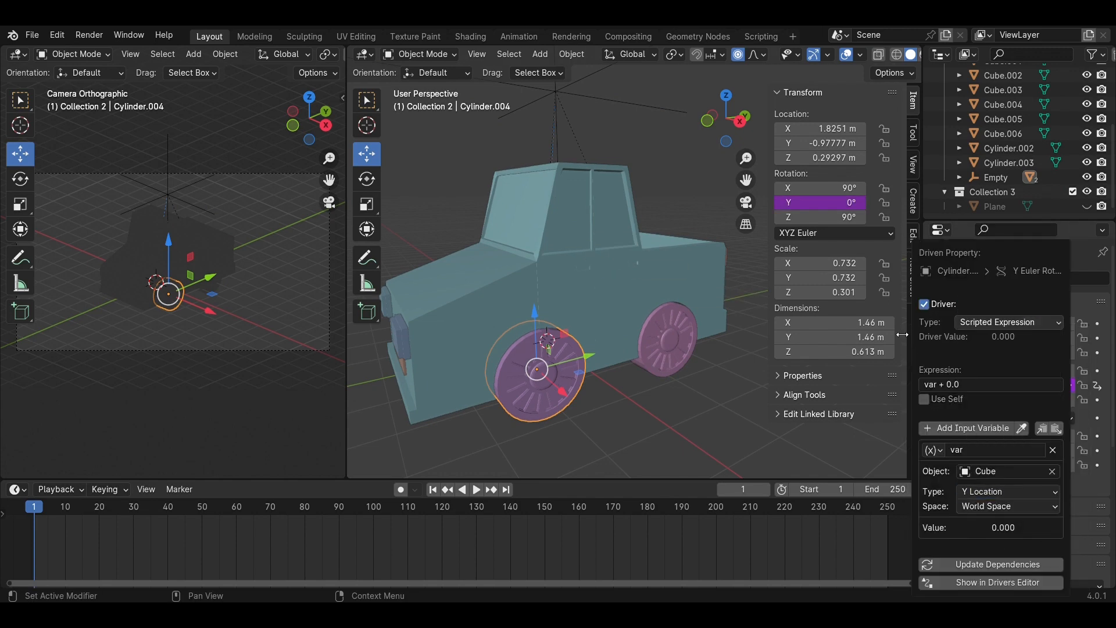
Test the wheel driver by moving the empty along Y, and undo the move
{"action": "left_click", "coordinate": [637, 111]}
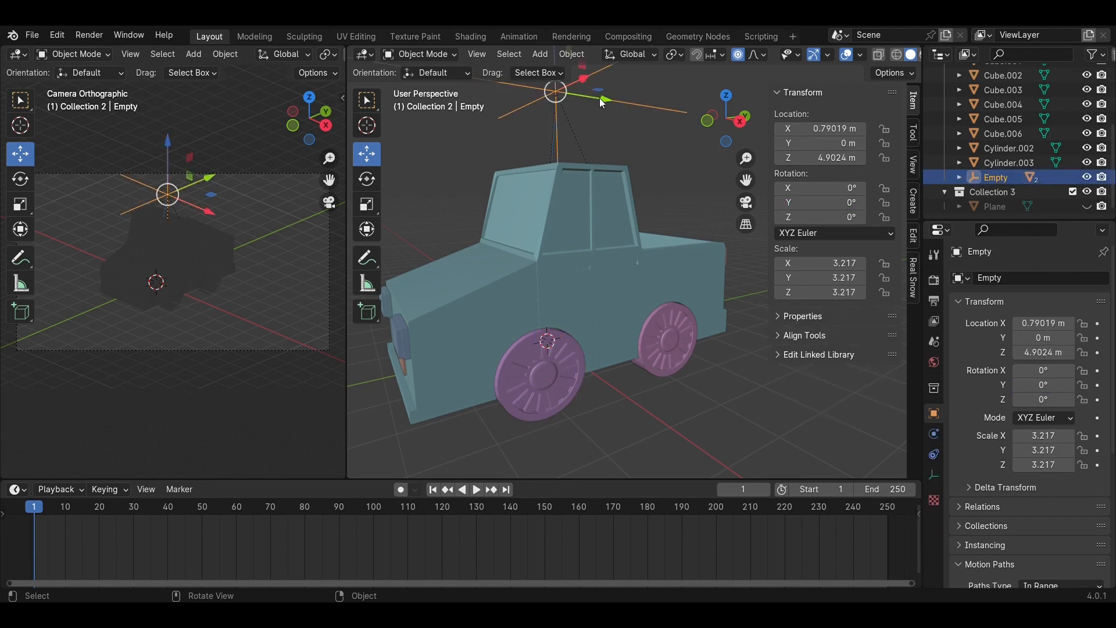
{"action": "left_click_drag", "start_coordinate": [603, 103], "coordinate": [595, 158]}
{"action": "middle_click_drag", "start_coordinate": [657, 148], "coordinate": [692, 166], "text": "shift"}
{"action": "key", "text": "ctrl+z"}
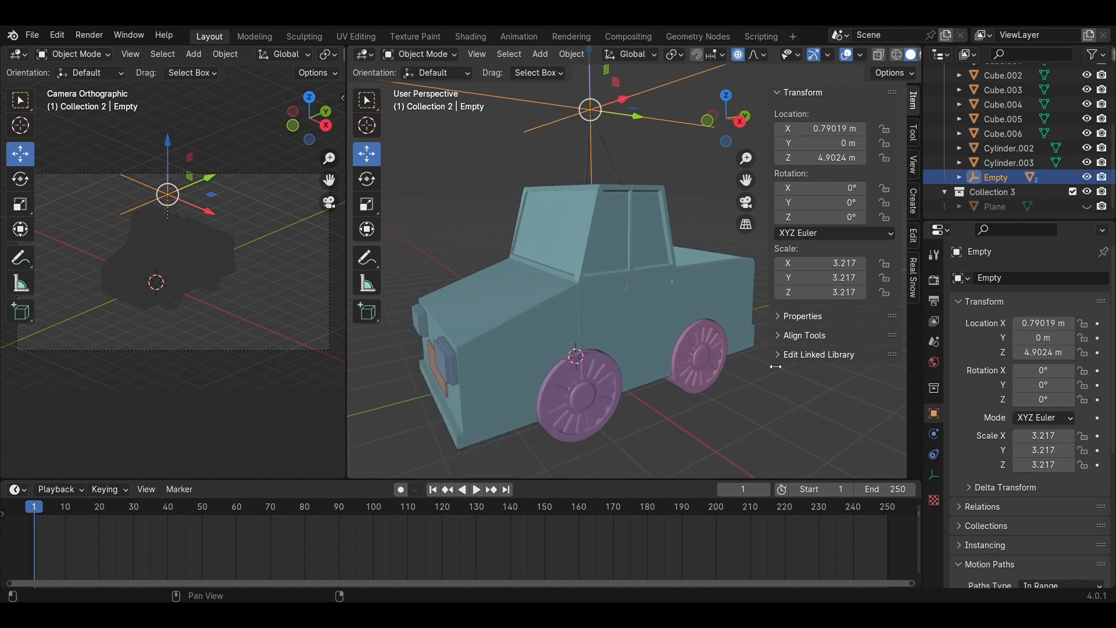
Copy the Y rotation driver from the pink rear wheel and paste it onto the green rear wheel's Y rotation
{"action": "left_click", "coordinate": [717, 375]}
{"action": "right_click", "coordinate": [1054, 386]}
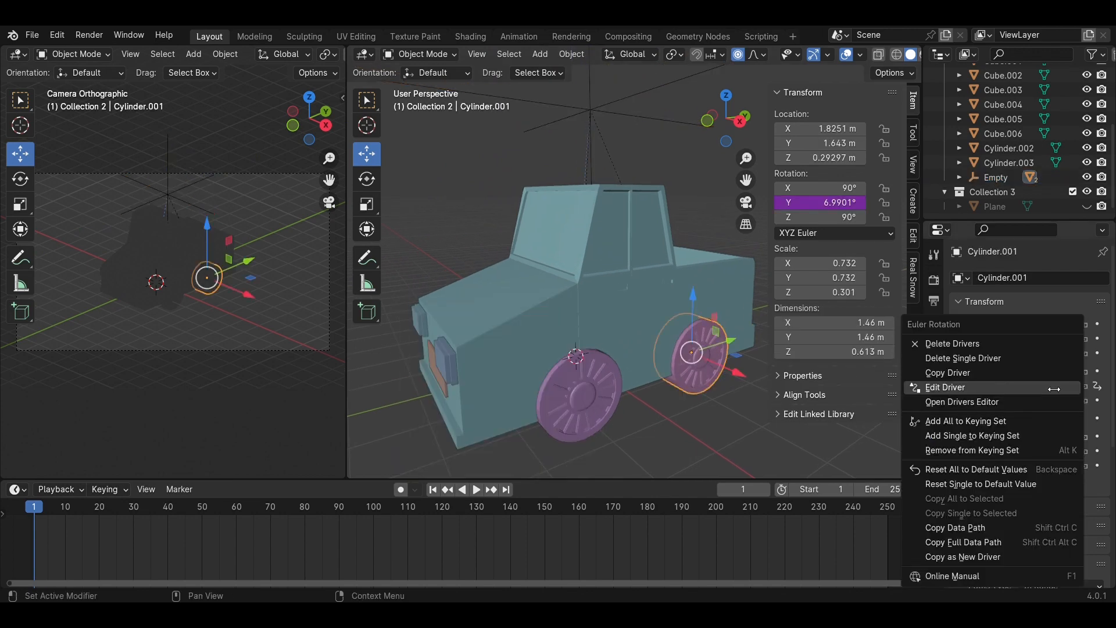
{"action": "left_click", "coordinate": [948, 373]}
{"action": "middle_click_drag", "start_coordinate": [682, 397], "coordinate": [592, 359]}
{"action": "left_click", "coordinate": [592, 360]}
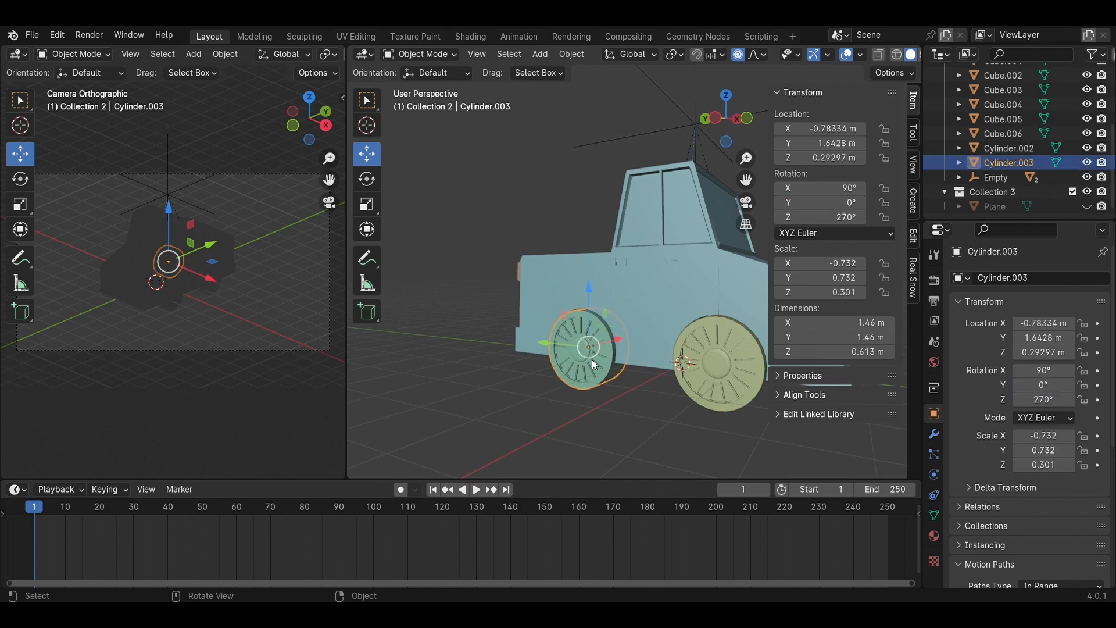
{"action": "right_click", "coordinate": [1058, 384]}
{"action": "left_click", "coordinate": [1057, 398]}
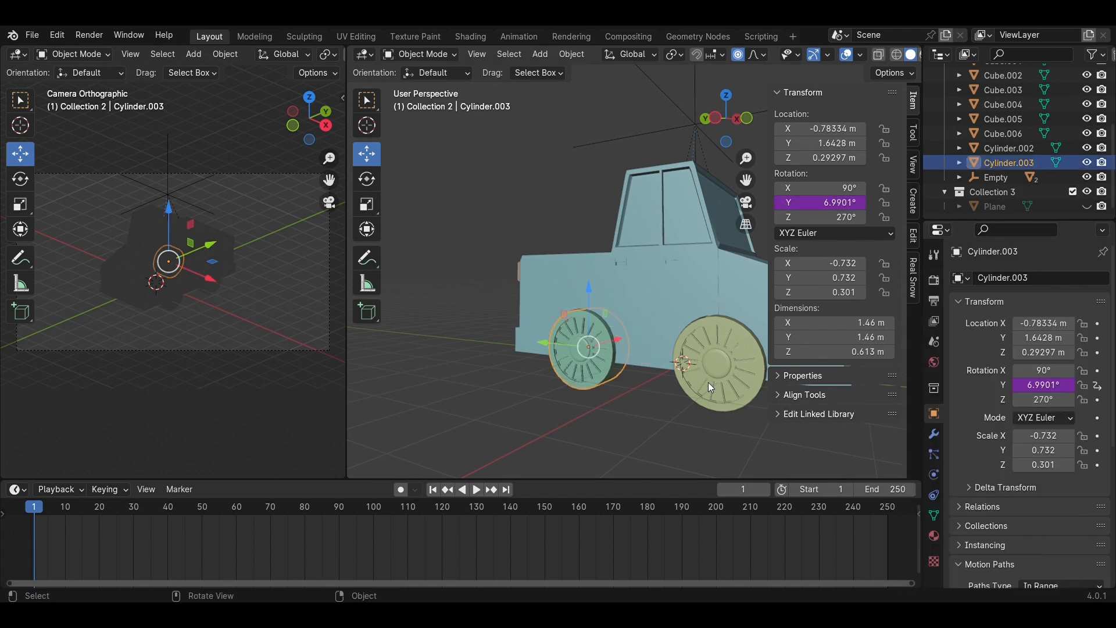
Paste the copied driver onto the yellow front wheel's Y rotation
{"action": "left_click", "coordinate": [708, 382]}
{"action": "right_click", "coordinate": [1050, 388]}
{"action": "left_click", "coordinate": [1049, 389]}
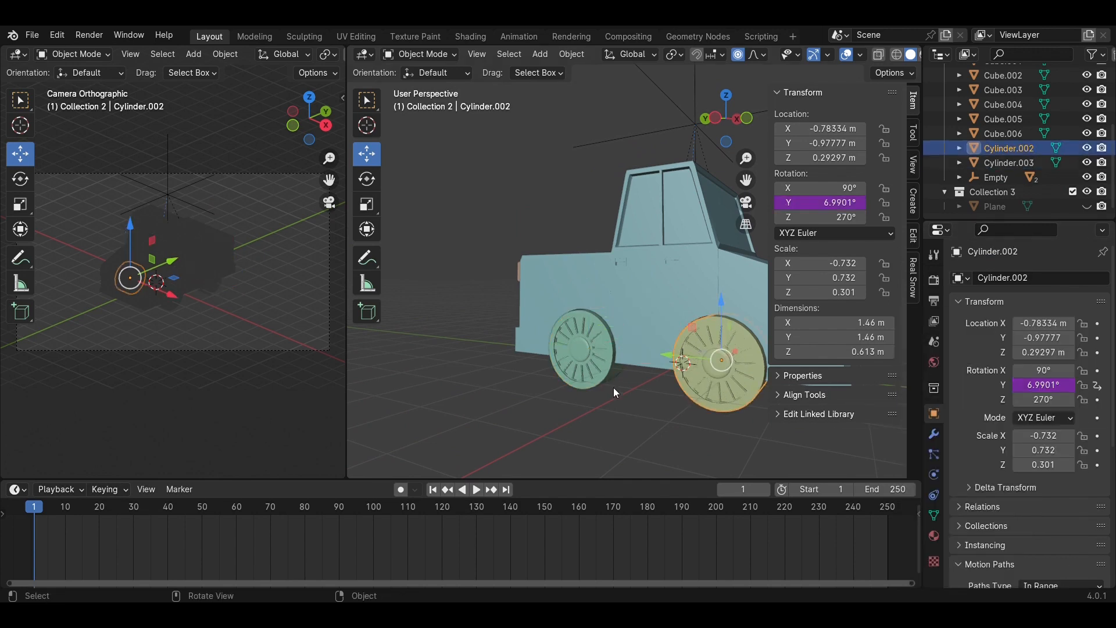
{"action": "left_click", "coordinate": [599, 372]}
Try moving the empty along Y to test the copied wheel drivers, and cancel the move
{"action": "scroll", "coordinate": [651, 332], "scroll_direction": "down", "scroll_amount": 5}
{"action": "middle_click_drag", "start_coordinate": [682, 286], "coordinate": [511, 283]}
{"action": "left_click", "coordinate": [648, 197]}
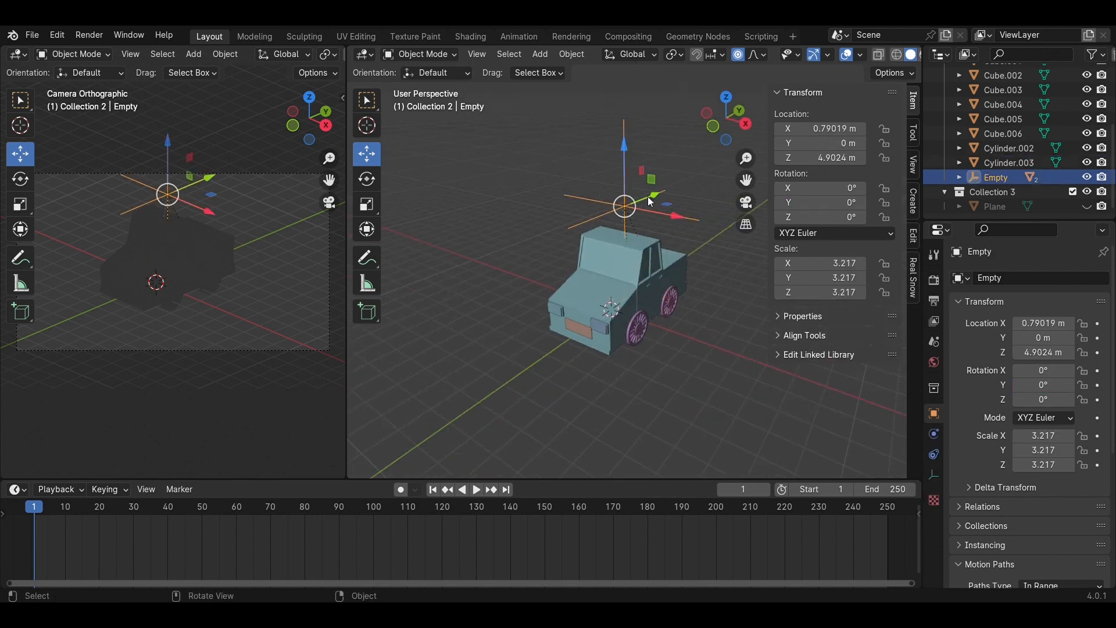
{"action": "key", "text": "g"}
{"action": "key", "text": "y"}
{"action": "key", "text": "Escape"}
{"action": "left_click", "coordinate": [721, 337]}
{"action": "middle_click_drag", "start_coordinate": [721, 337], "coordinate": [689, 324]}
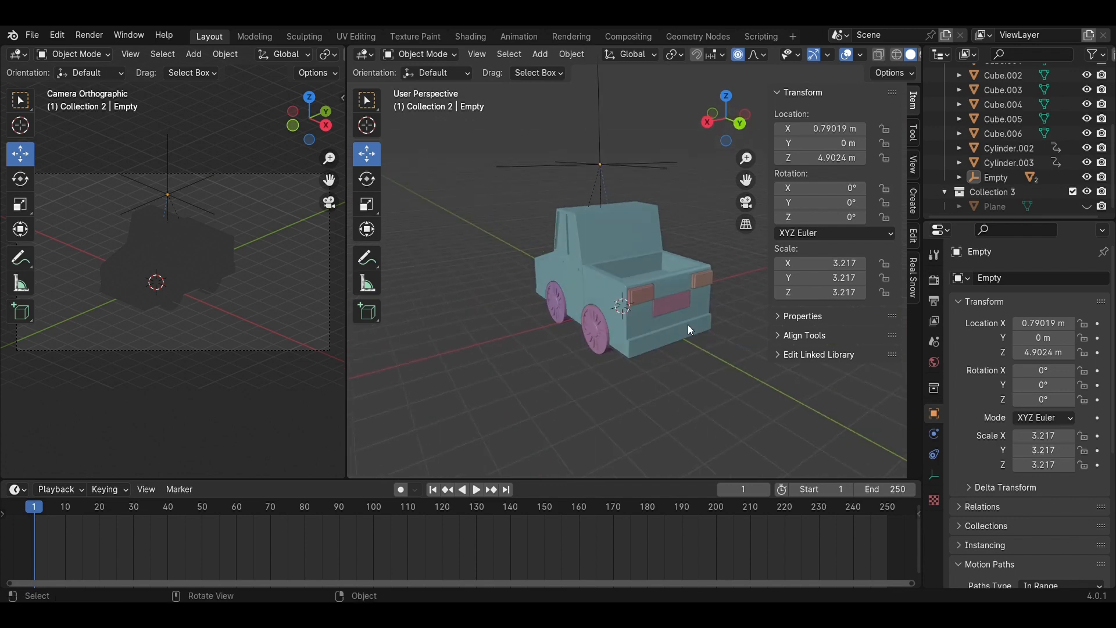
{"action": "left_click_drag", "start_coordinate": [644, 271], "coordinate": [650, 298]}
{"action": "middle_click_drag", "start_coordinate": [620, 348], "coordinate": [806, 324]}
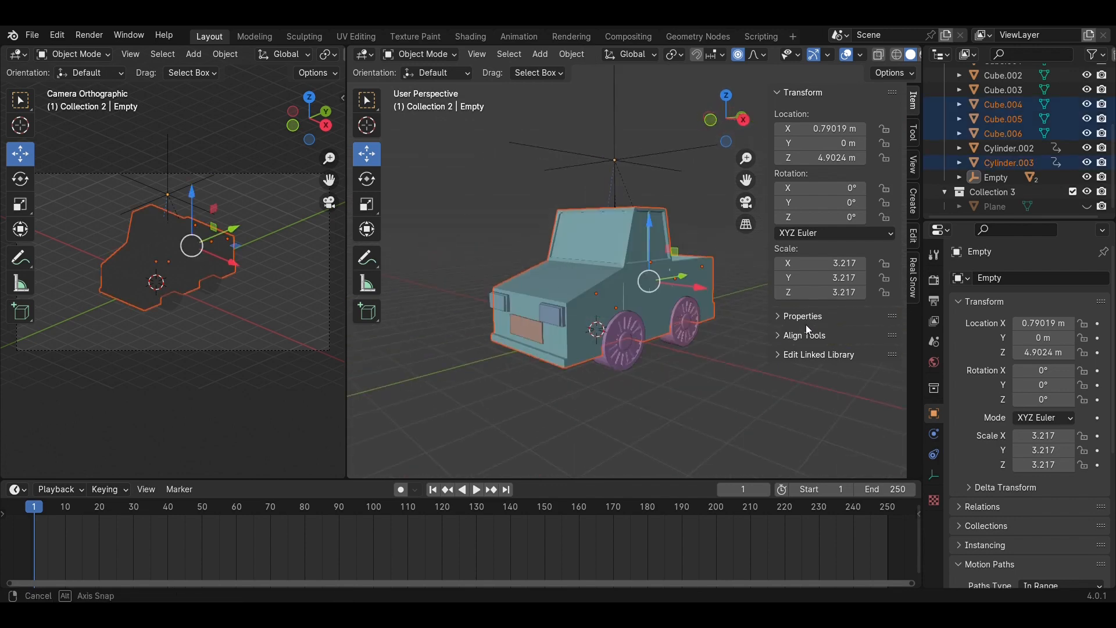
{"action": "left_click", "coordinate": [537, 330], "text": "shift"}
{"action": "left_click", "coordinate": [511, 308], "text": "shift"}
{"action": "left_click", "coordinate": [509, 305], "text": "shift"}
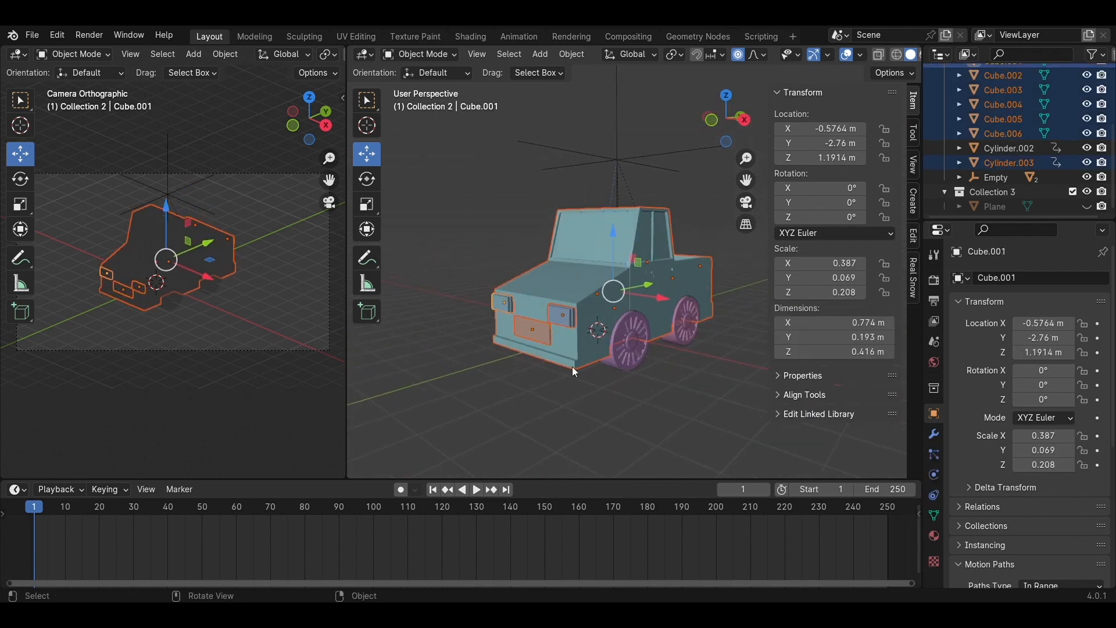
{"action": "left_click", "coordinate": [575, 378]}
{"action": "left_click", "coordinate": [566, 316]}
{"action": "left_click", "coordinate": [503, 303], "text": "shift"}
{"action": "left_click", "coordinate": [528, 327], "text": "shift"}
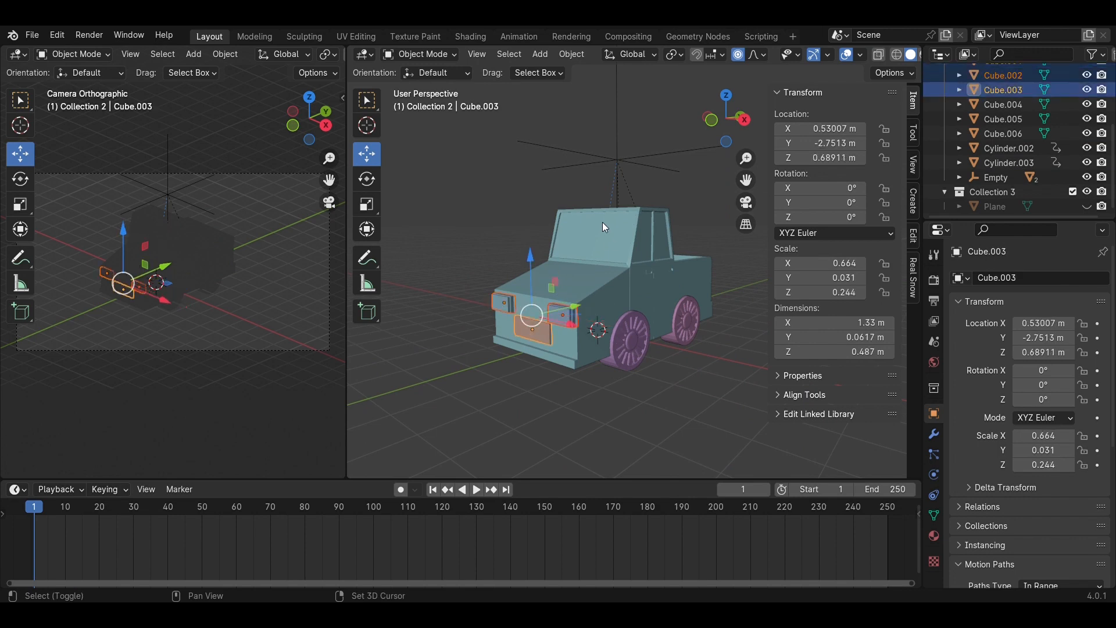
{"action": "middle_click_drag", "start_coordinate": [602, 223], "coordinate": [472, 312]}
{"action": "left_click_drag", "start_coordinate": [681, 301], "coordinate": [692, 299], "text": "shift"}
{"action": "left_click", "coordinate": [691, 299]}
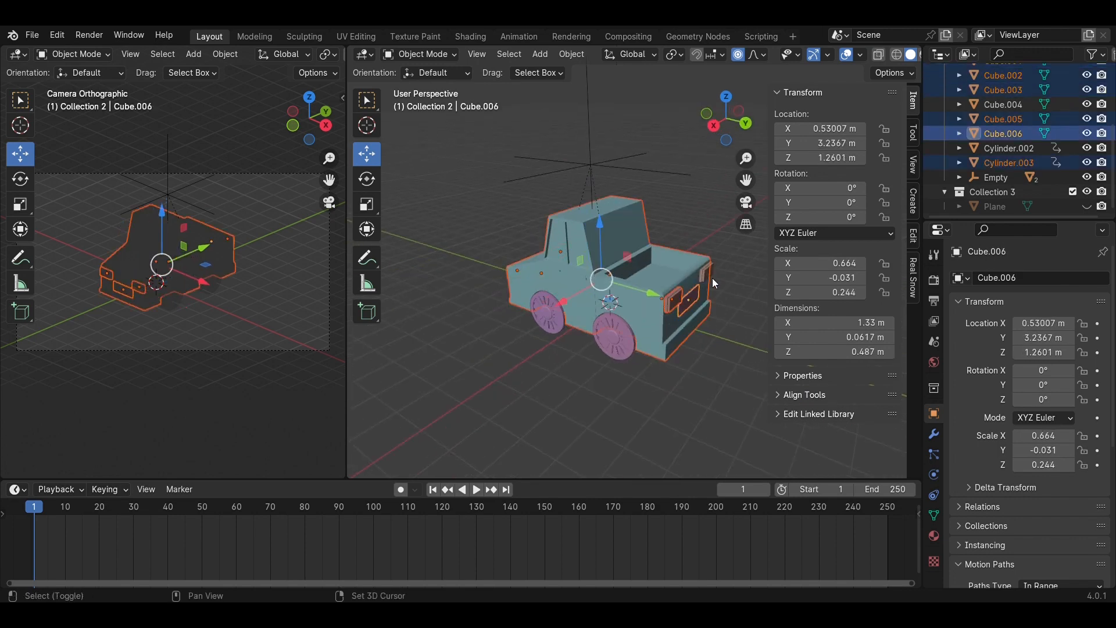
Parent the taillights, headlights and both number plates to the empty with the Object option
{"action": "left_click", "coordinate": [673, 295]}
{"action": "left_click", "coordinate": [690, 305], "text": "shift"}
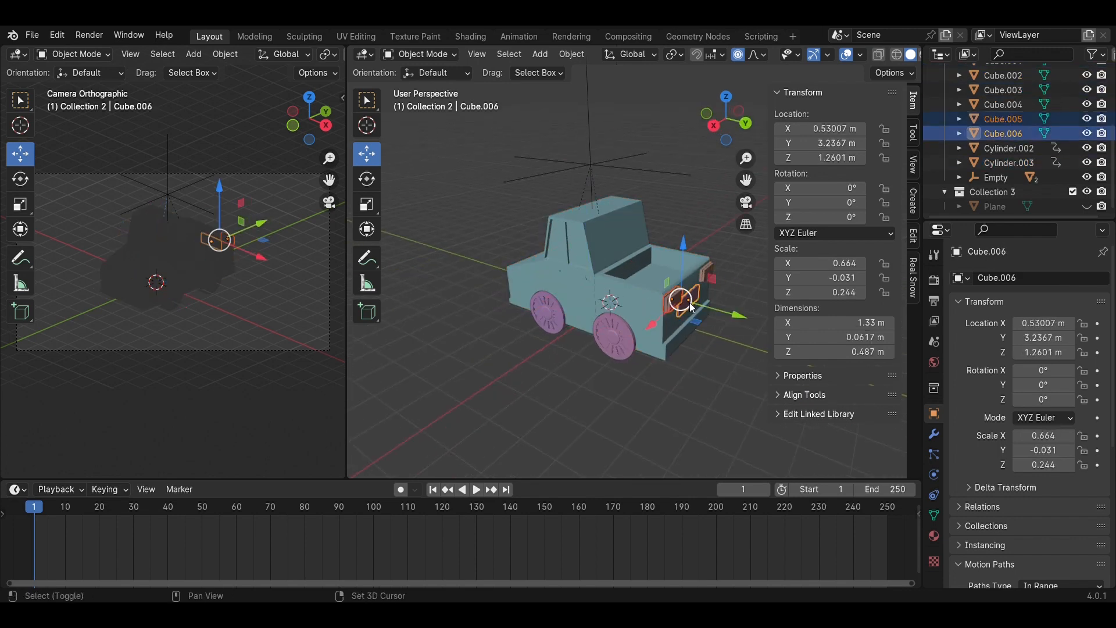
{"action": "left_click", "coordinate": [706, 271], "text": "shift"}
{"action": "middle_click_drag", "start_coordinate": [532, 294], "coordinate": [536, 331]}
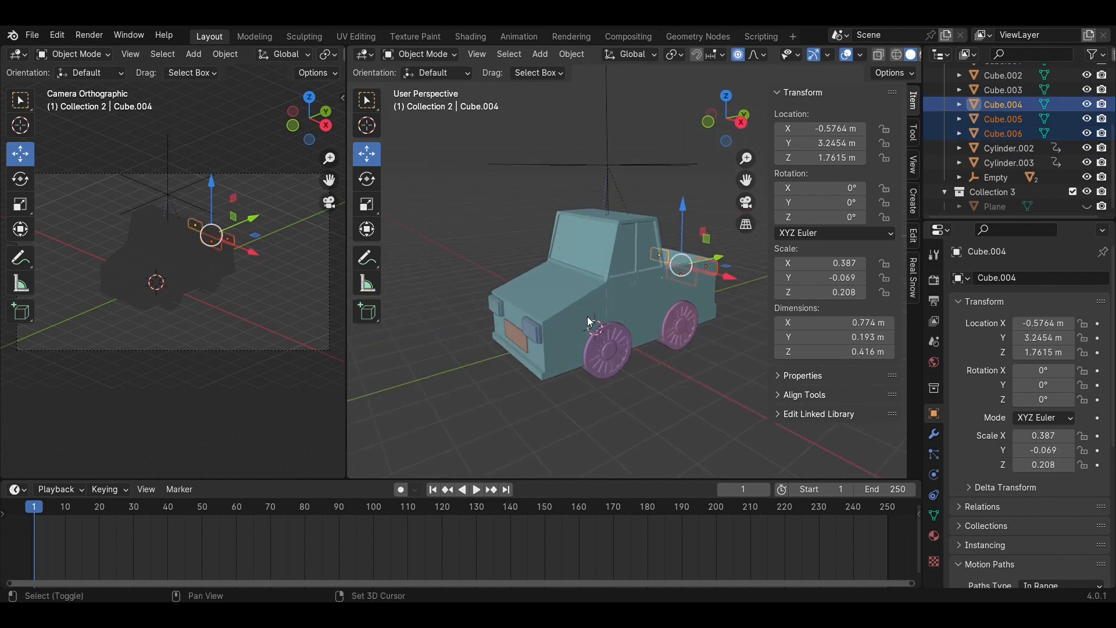
{"action": "left_click", "coordinate": [536, 331], "text": "shift"}
{"action": "left_click", "coordinate": [512, 337], "text": "shift"}
{"action": "left_click", "coordinate": [500, 309], "text": "shift"}
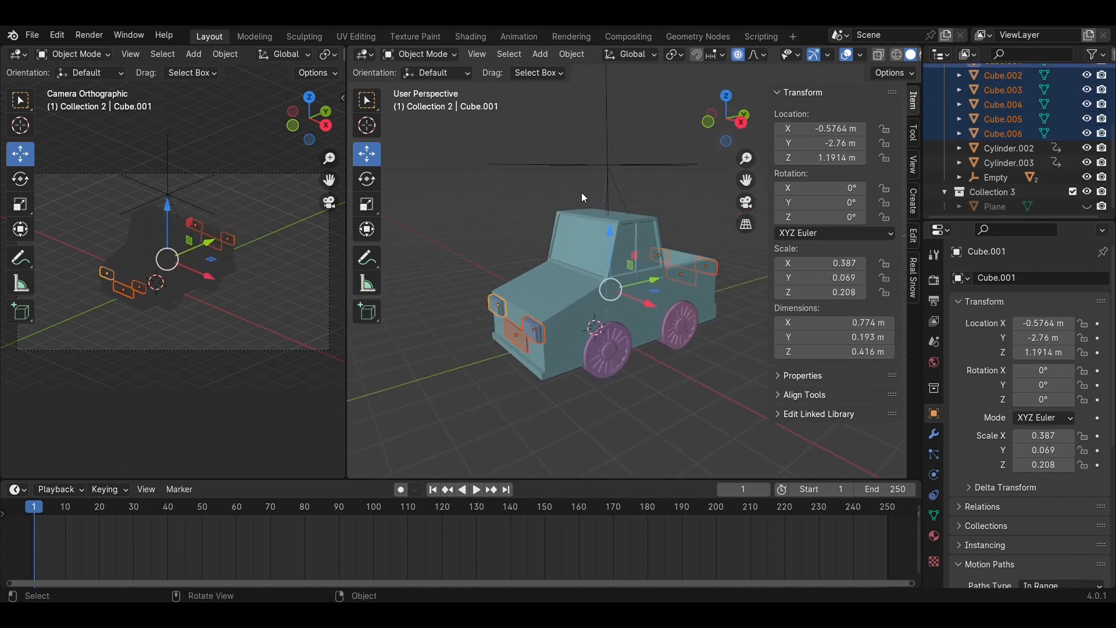
{"action": "left_click", "coordinate": [606, 160], "text": "shift"}
{"action": "key", "text": "ctrl+p"}
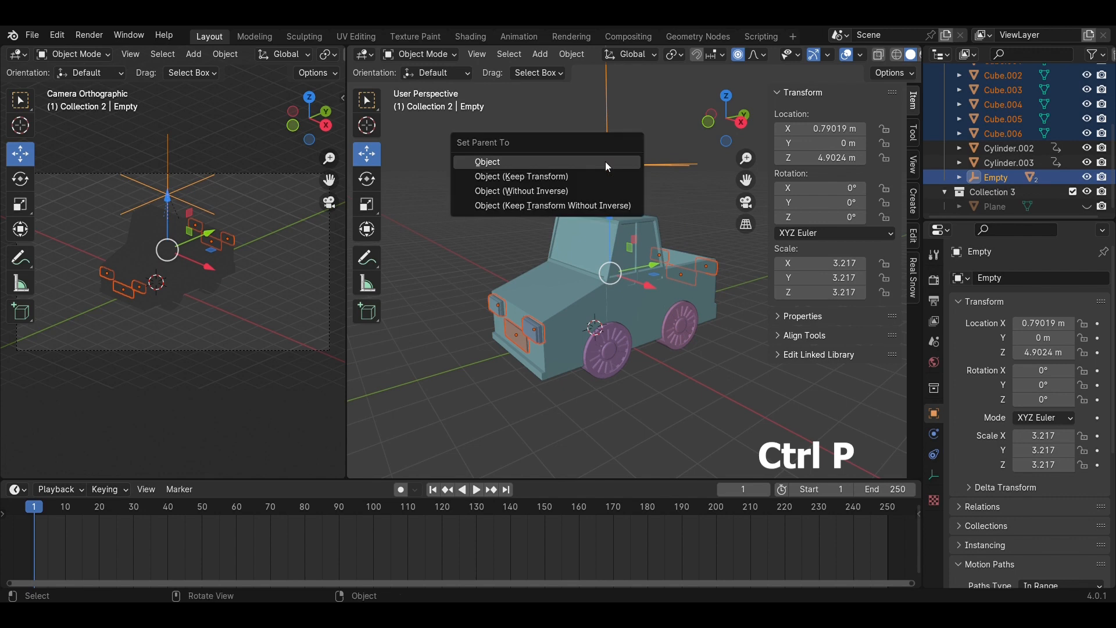
{"action": "left_click", "coordinate": [606, 162]}
{"action": "left_click", "coordinate": [727, 371]}
Test the rig by moving the empty about -3.9 m along Y, and cancel the move
{"action": "left_click", "coordinate": [606, 204]}
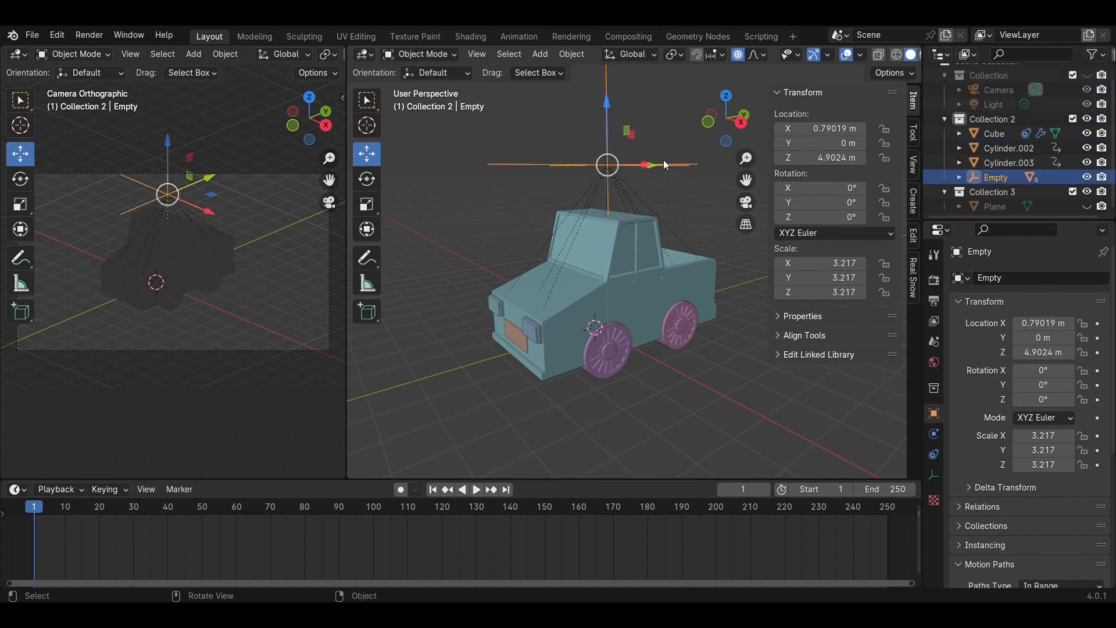
{"action": "middle_click_drag", "start_coordinate": [667, 165], "coordinate": [625, 235]}
{"action": "left_click_drag", "start_coordinate": [647, 201], "coordinate": [481, 263]}
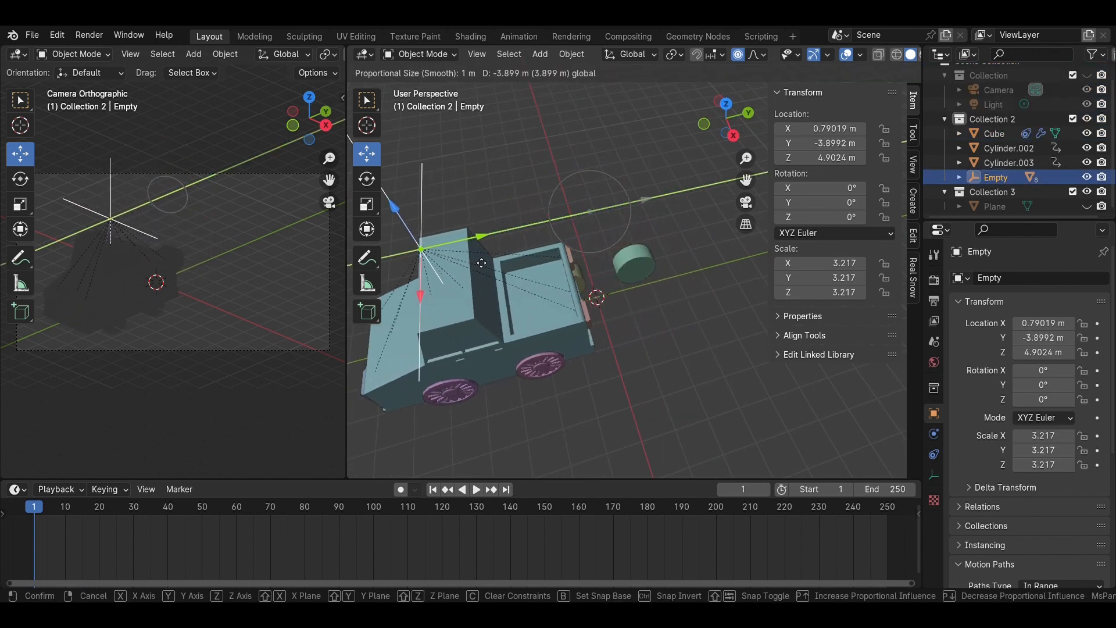
{"action": "right_click", "coordinate": [481, 263]}
Parent the two remaining wheels on the truck's other side to the empty with the Object option
{"action": "middle_click_drag", "start_coordinate": [482, 262], "coordinate": [682, 377]}
{"action": "left_click", "coordinate": [711, 340]}
{"action": "left_click", "coordinate": [592, 327], "text": "shift"}
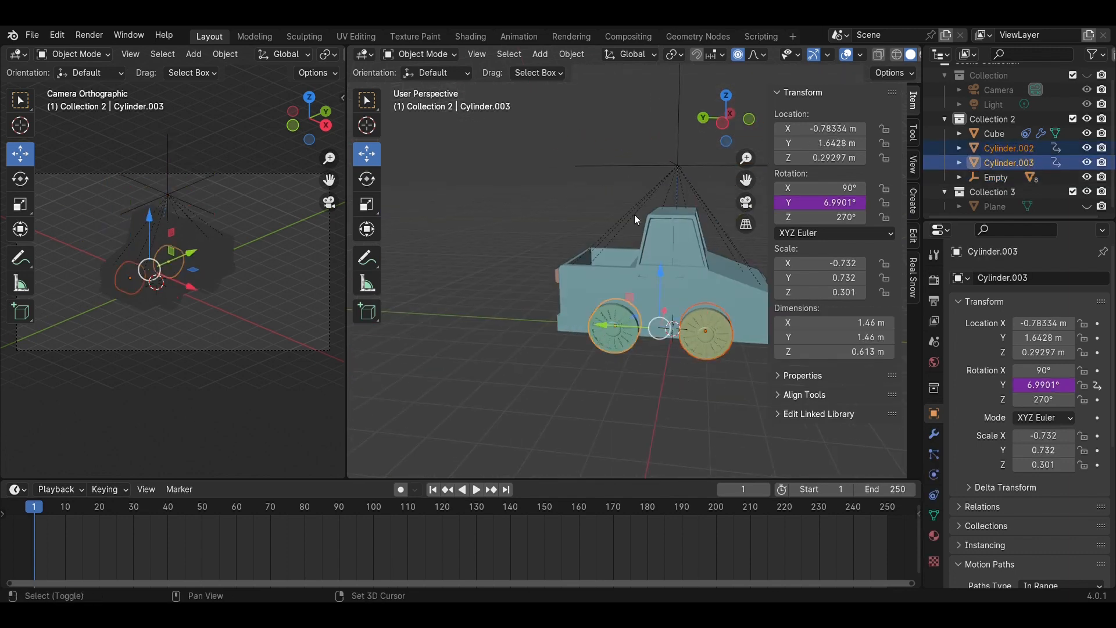
{"action": "left_click", "coordinate": [678, 141], "text": "shift"}
{"action": "right_click", "coordinate": [678, 141]}
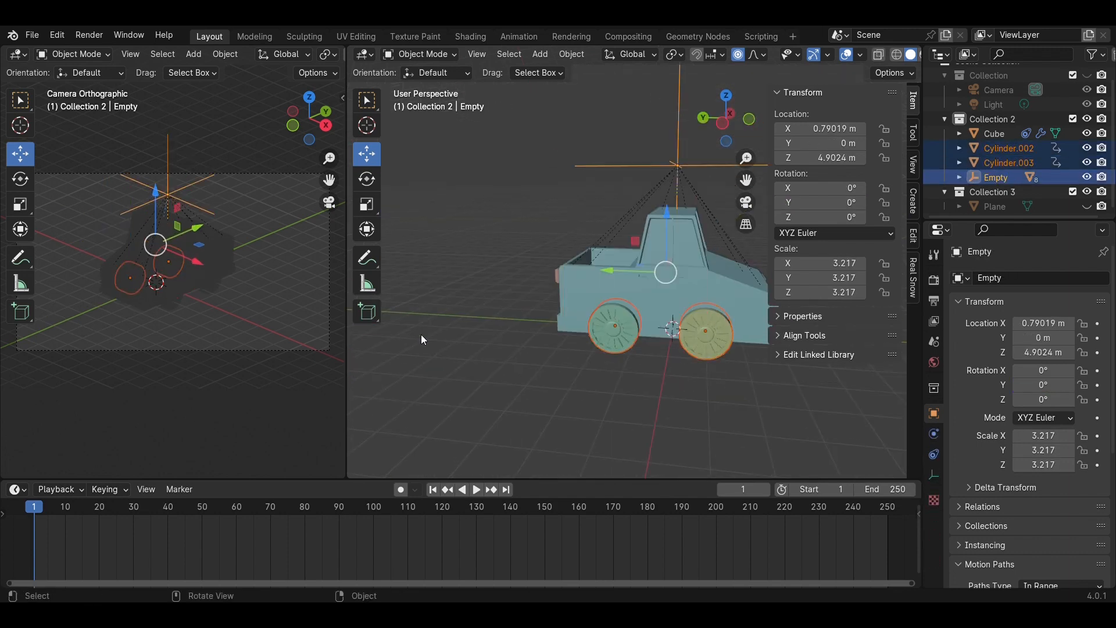
{"action": "key", "text": "ctrl+p"}
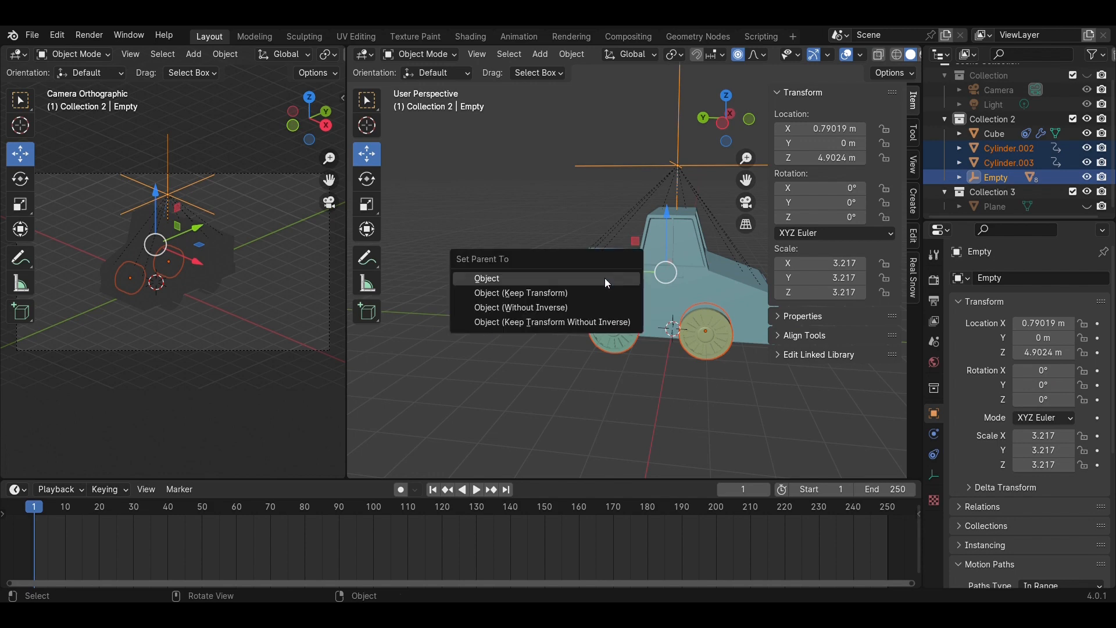
{"action": "left_click", "coordinate": [605, 278]}
Test the complete rig by moving the empty about -0.62 m along Y
{"action": "middle_click_drag", "start_coordinate": [681, 399], "coordinate": [637, 186]}
{"action": "left_click", "coordinate": [640, 175]}
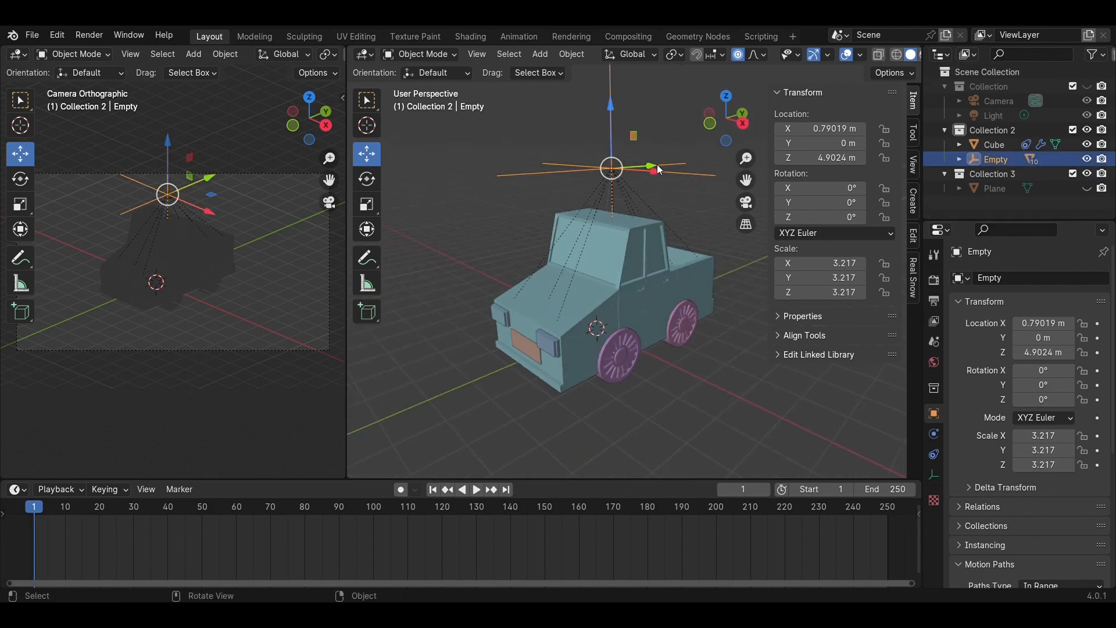
{"action": "key", "text": "g"}
{"action": "key", "text": "y"}
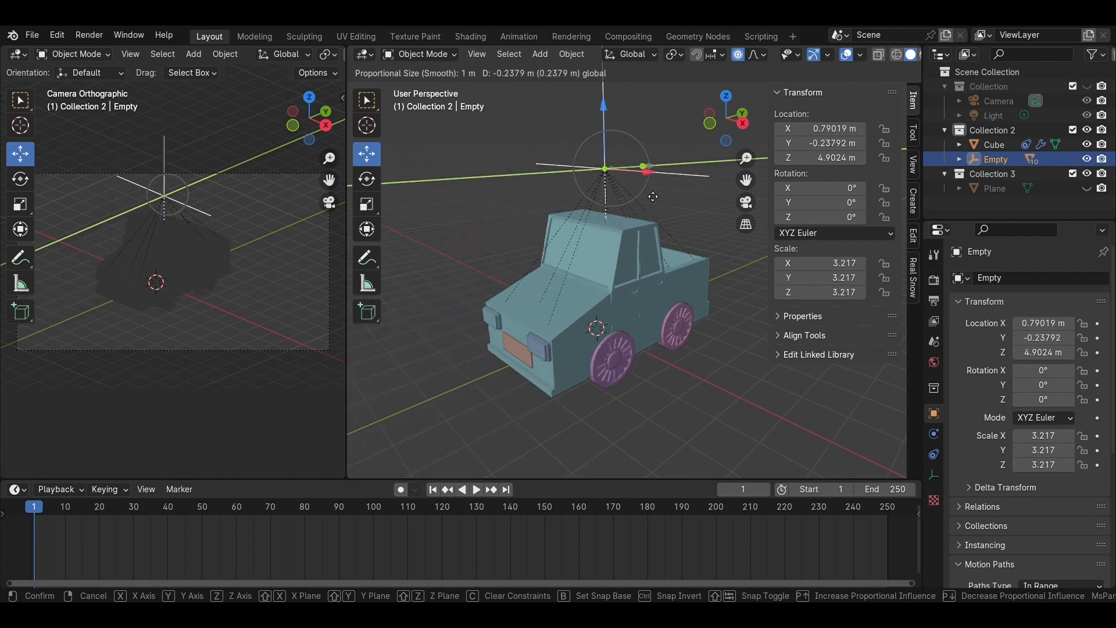
{"action": "left_click", "coordinate": [603, 232]}
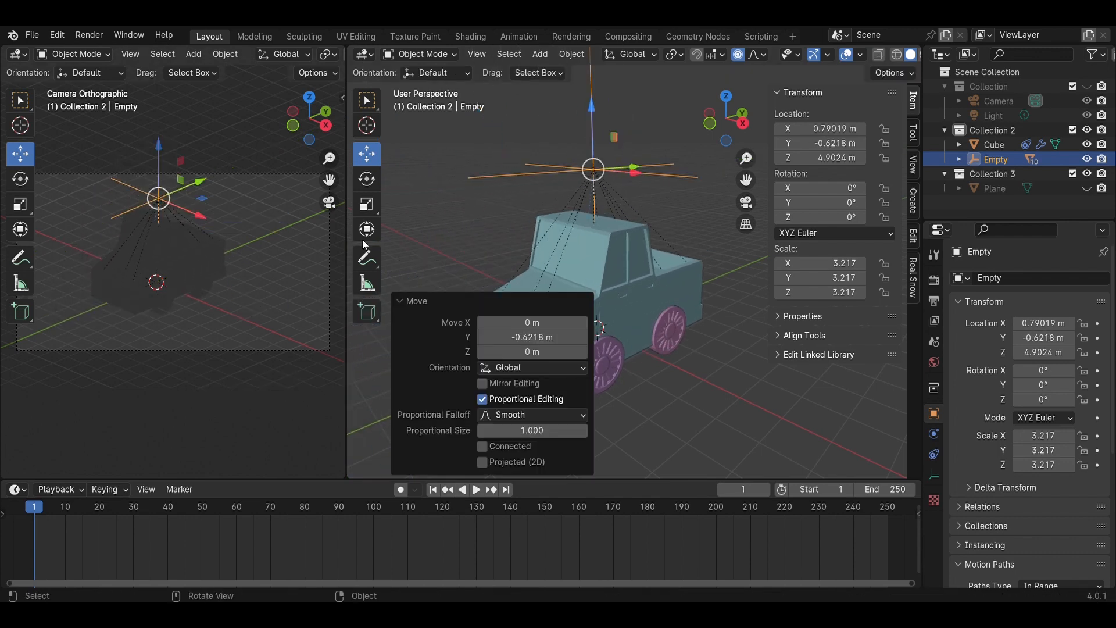
Unhide the collection holding the camera and light, and move the empty about 1.85 m along Y
{"action": "left_click", "coordinate": [1087, 86]}
{"action": "scroll", "coordinate": [711, 318], "scroll_direction": "down", "scroll_amount": 3}
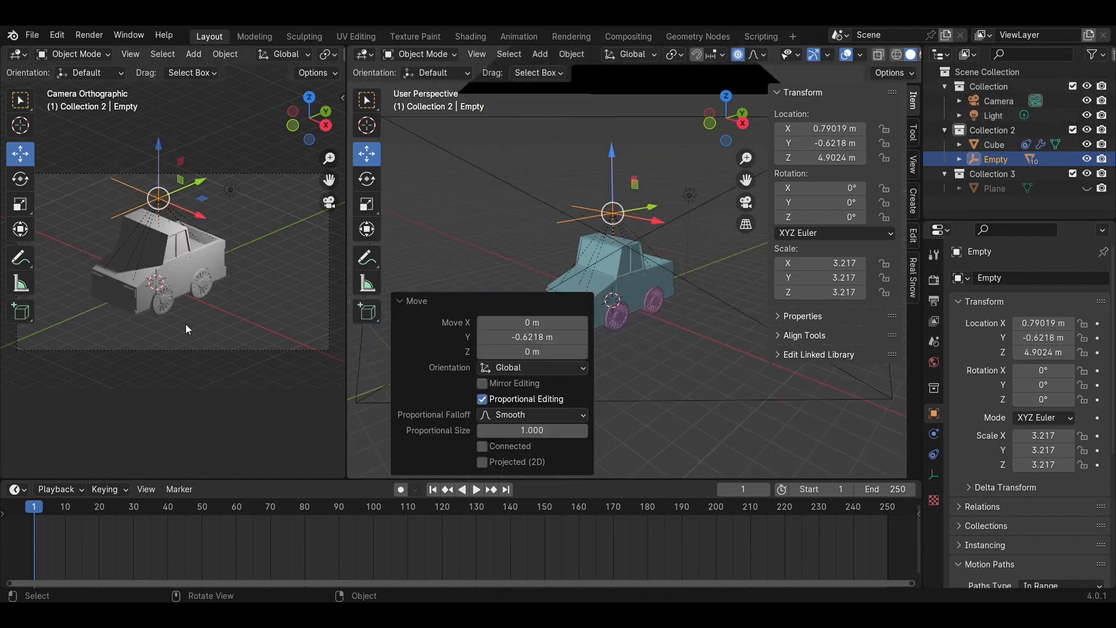
{"action": "left_click_drag", "start_coordinate": [654, 213], "coordinate": [621, 258]}
{"action": "left_click", "coordinate": [703, 328]}
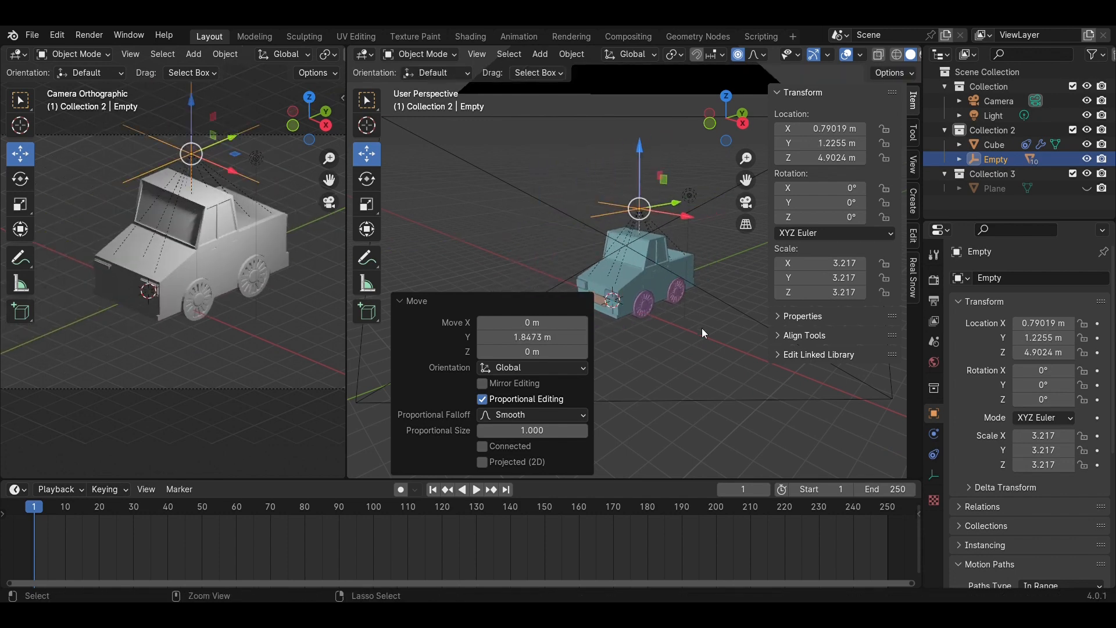
Save the file and deselect the empty
{"action": "key", "text": "ctrl+s"}
{"action": "left_click", "coordinate": [698, 380]}
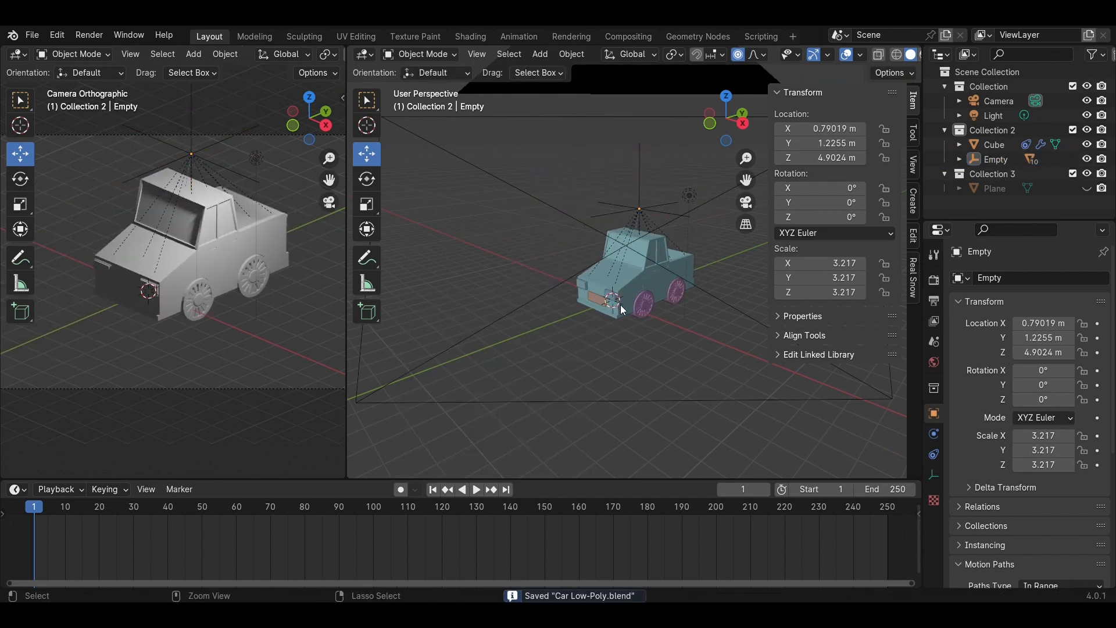
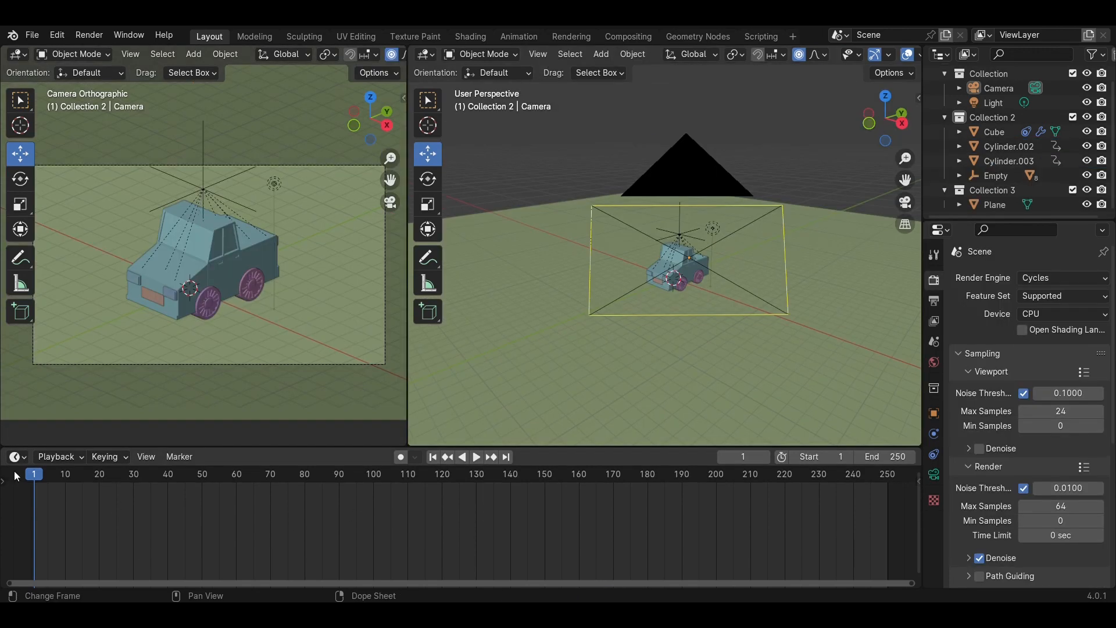
Insert a keyframe on the empty at frame 1, and advance the timeline to frame 30
{"action": "left_click_drag", "start_coordinate": [39, 469], "coordinate": [35, 493]}
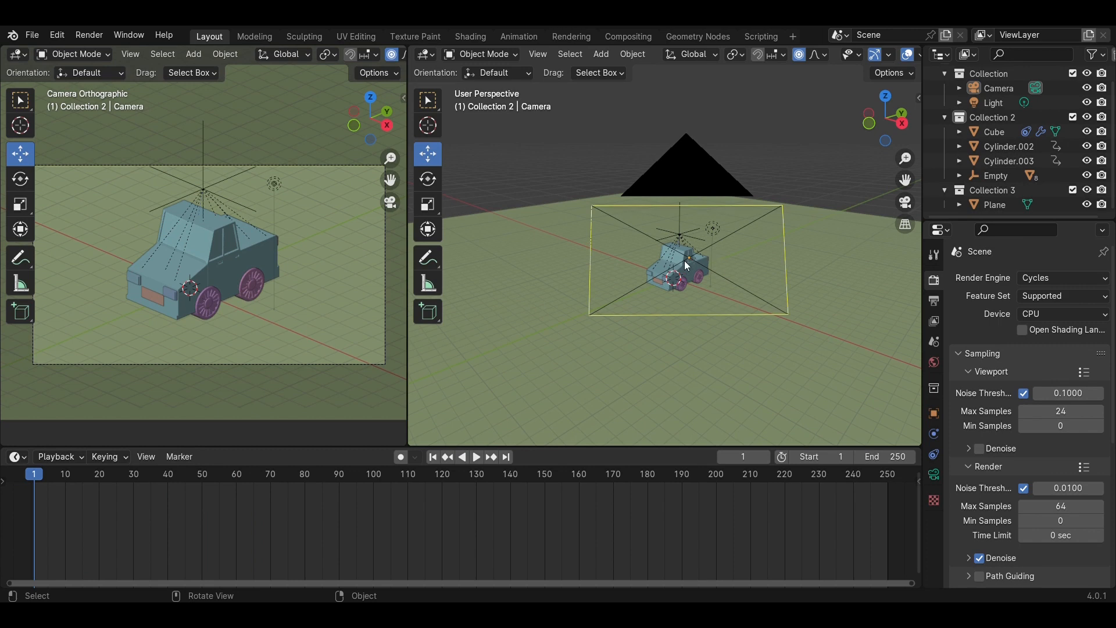
{"action": "left_click", "coordinate": [687, 237]}
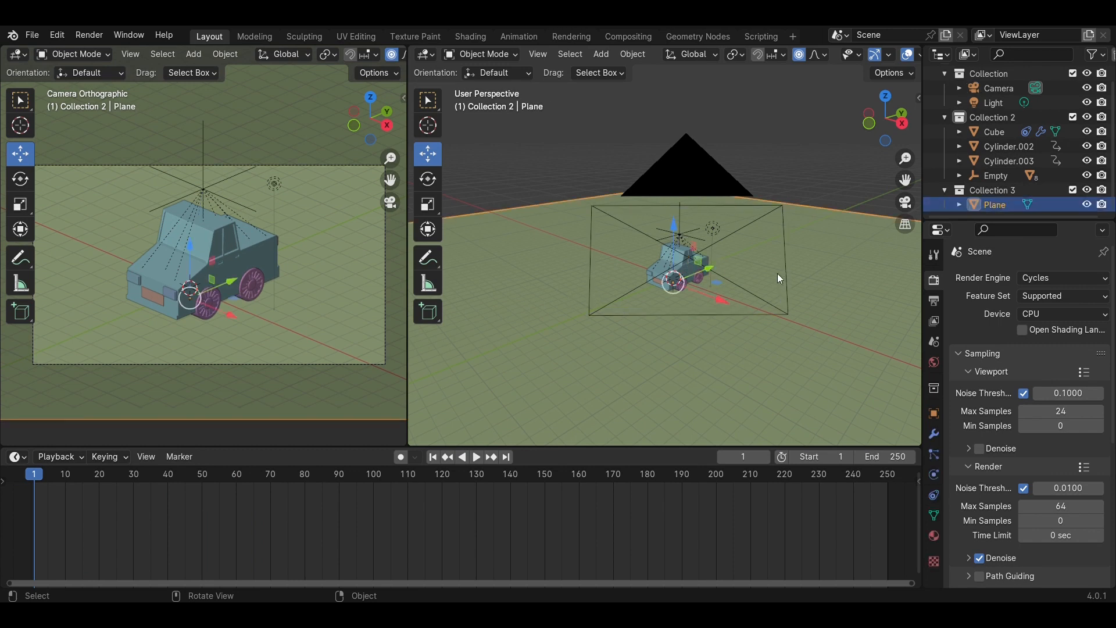
{"action": "left_click", "coordinate": [682, 236]}
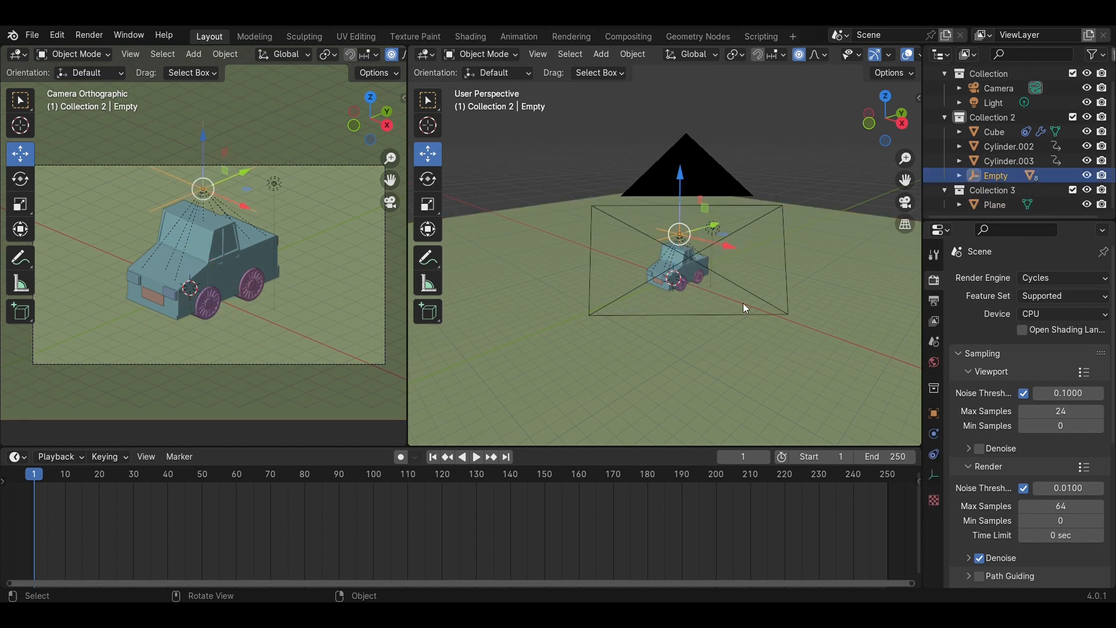
{"action": "key", "text": "i"}
{"action": "left_click", "coordinate": [737, 345]}
{"action": "key", "text": "space"}
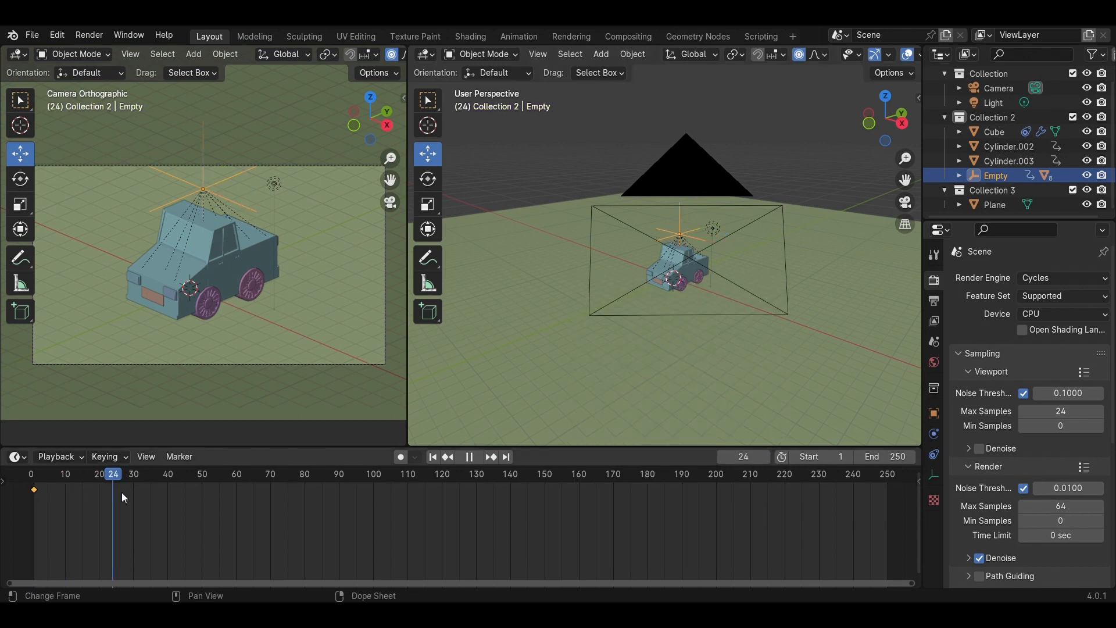
{"action": "key", "text": "space"}
Try moving the empty along Y at frame 30, and undo the move
{"action": "scroll", "coordinate": [686, 250], "scroll_direction": "down", "scroll_amount": 3}
{"action": "key", "text": "g"}
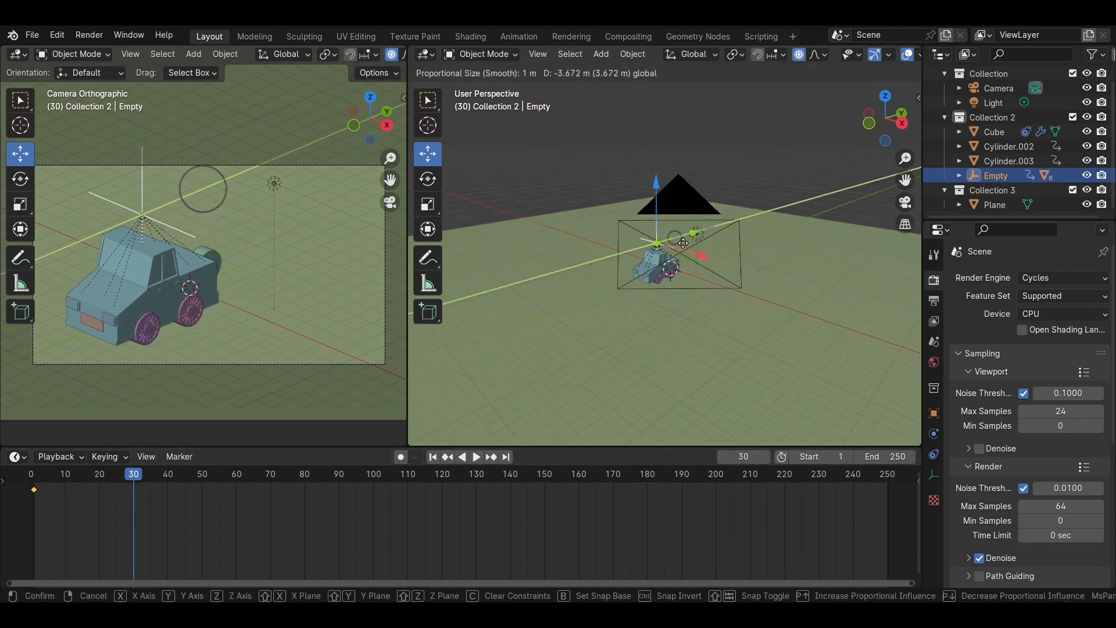
{"action": "left_click", "coordinate": [643, 266]}
{"action": "key", "text": "ctrl+z"}
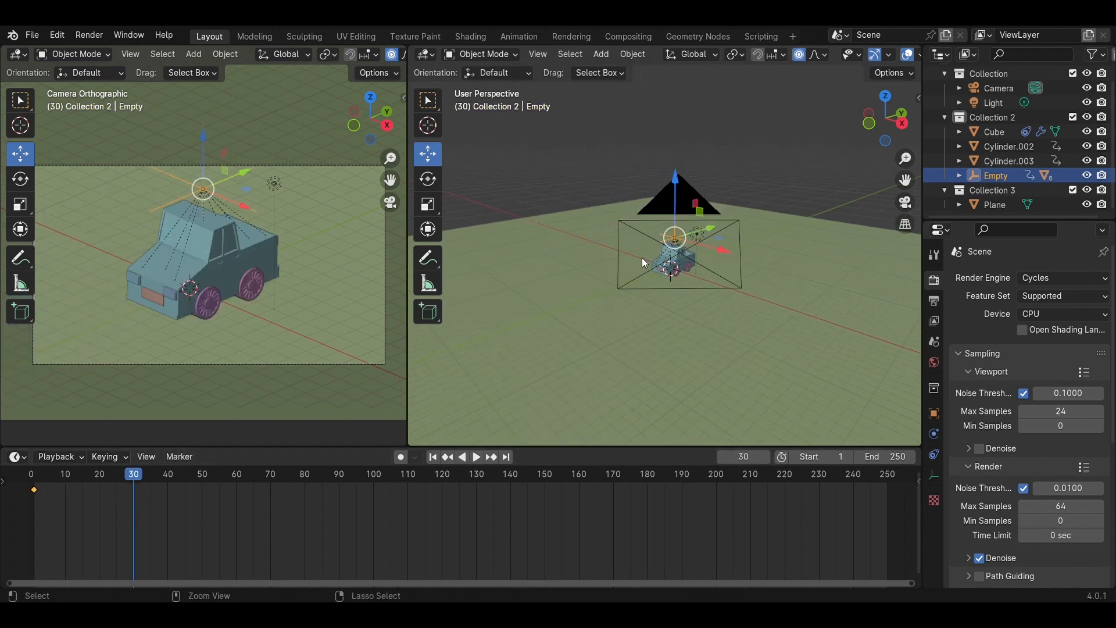
Parent the two unattached wheels to the empty with the Object option
{"action": "middle_click_drag", "start_coordinate": [642, 257], "coordinate": [787, 221]}
{"action": "scroll", "coordinate": [695, 277], "scroll_direction": "up", "scroll_amount": 4}
{"action": "left_click", "coordinate": [689, 303]}
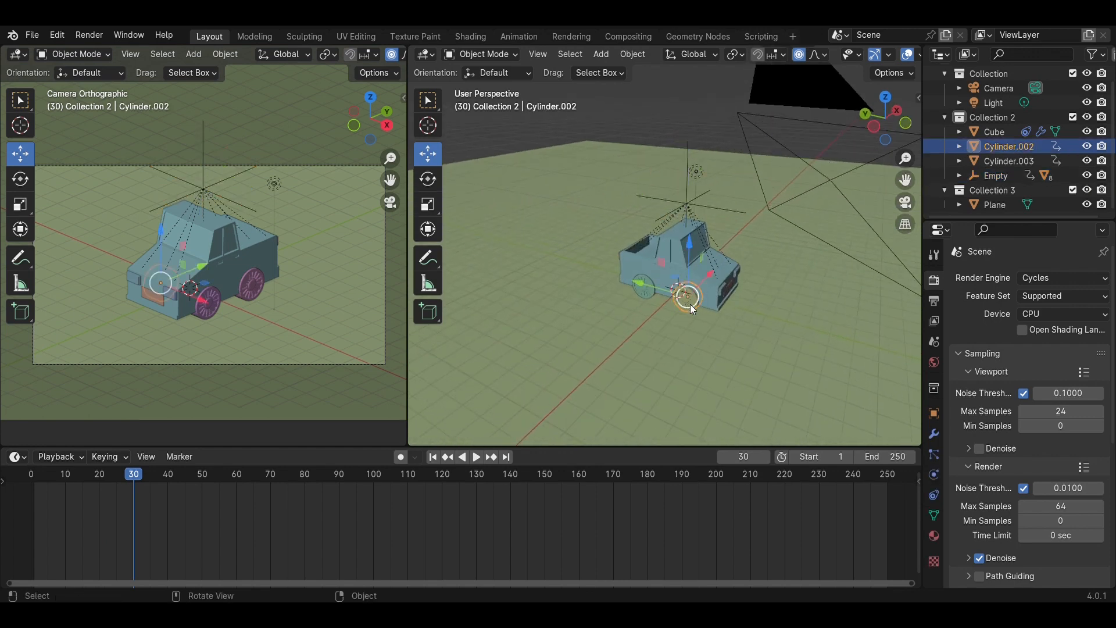
{"action": "left_click", "coordinate": [646, 286], "text": "shift"}
{"action": "left_click", "coordinate": [690, 205], "text": "shift"}
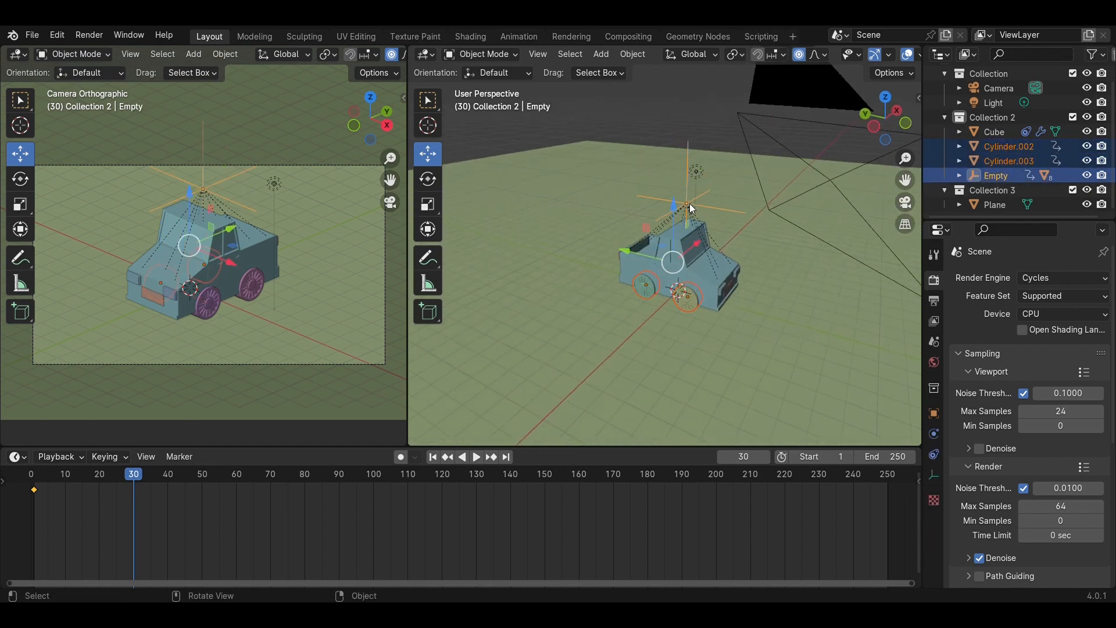
{"action": "key", "text": "ctrl+p"}
{"action": "left_click", "coordinate": [690, 204]}
Move the empty about -9.94 m along Y and insert a keyframe at frame 30
{"action": "middle_click_drag", "start_coordinate": [689, 203], "coordinate": [553, 260]}
{"action": "scroll", "coordinate": [553, 260], "scroll_direction": "down", "scroll_amount": 3}
{"action": "left_click", "coordinate": [755, 114]}
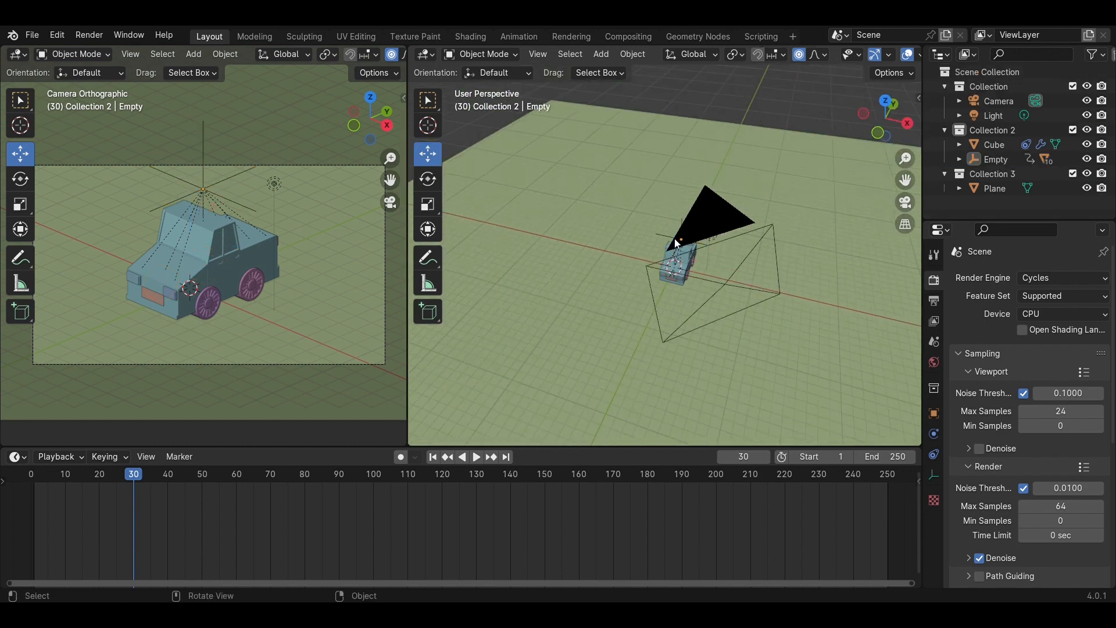
{"action": "left_click", "coordinate": [676, 242]}
{"action": "left_click", "coordinate": [685, 230]}
{"action": "left_click_drag", "start_coordinate": [692, 214], "coordinate": [640, 265]}
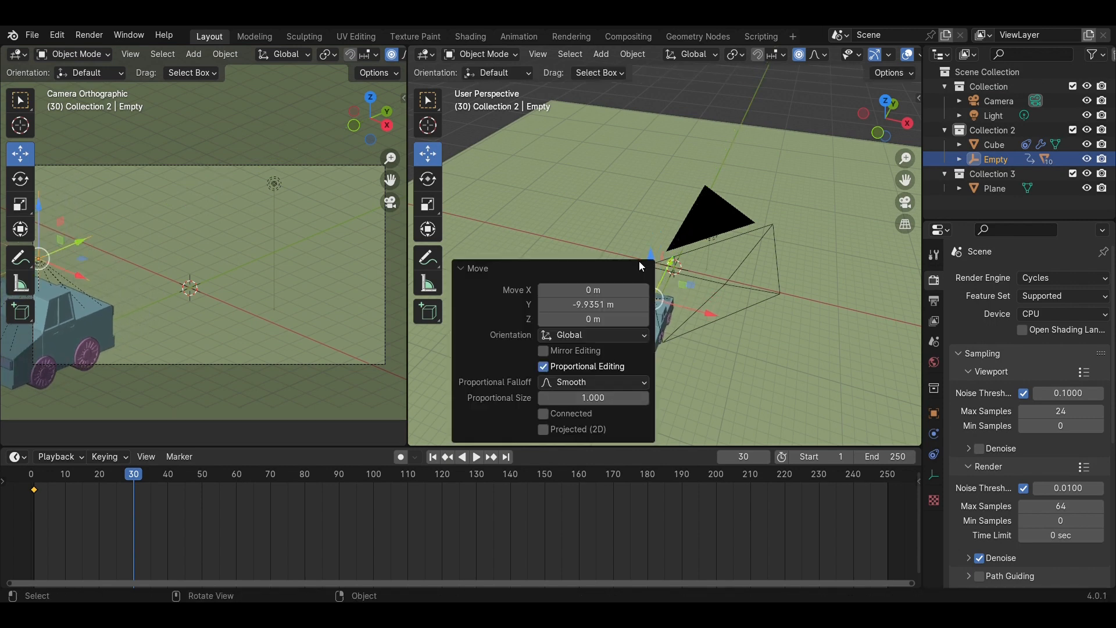
{"action": "key", "text": "i"}
{"action": "left_click", "coordinate": [667, 209]}
Move the camera about -9.63 m along Y to follow the truck, and insert a keyframe at frame 30
{"action": "scroll", "coordinate": [620, 326], "scroll_direction": "down", "scroll_amount": 4}
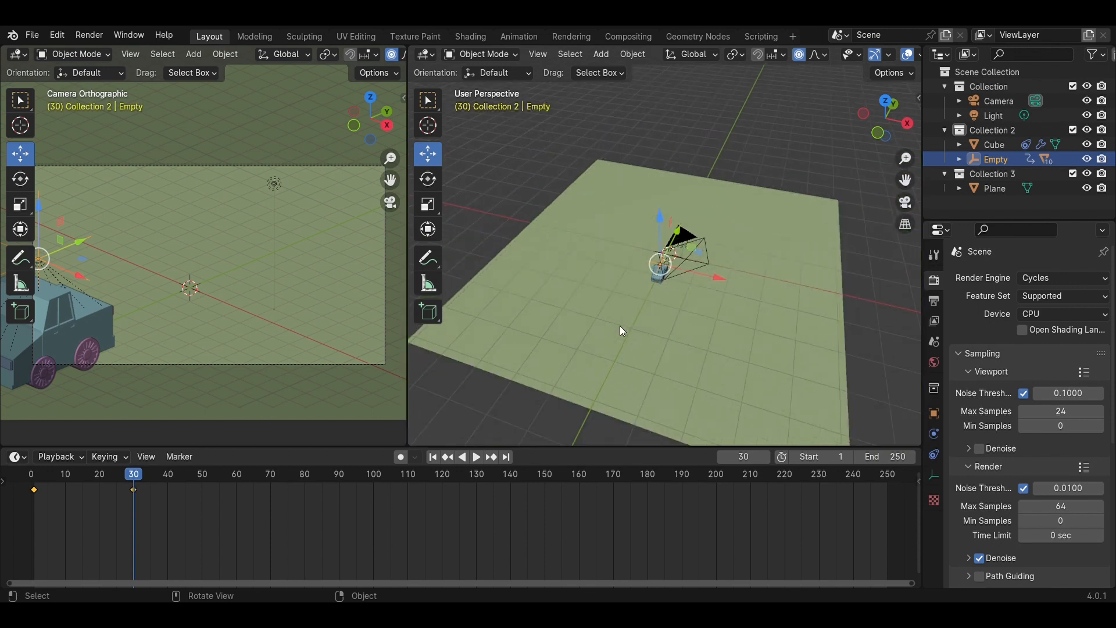
{"action": "left_click", "coordinate": [701, 246]}
{"action": "left_click_drag", "start_coordinate": [700, 247], "coordinate": [685, 255]}
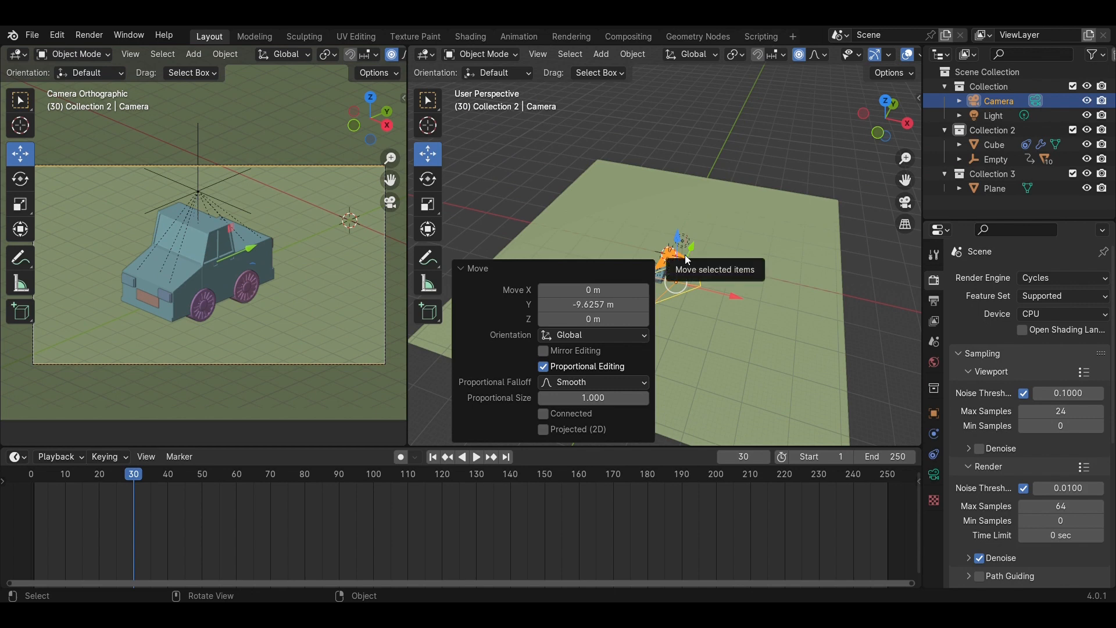
{"action": "key", "text": "i"}
{"action": "left_click", "coordinate": [685, 257]}
Play the animation from the start to check how the camera frames the moving truck
{"action": "left_click_drag", "start_coordinate": [126, 482], "coordinate": [29, 476]}
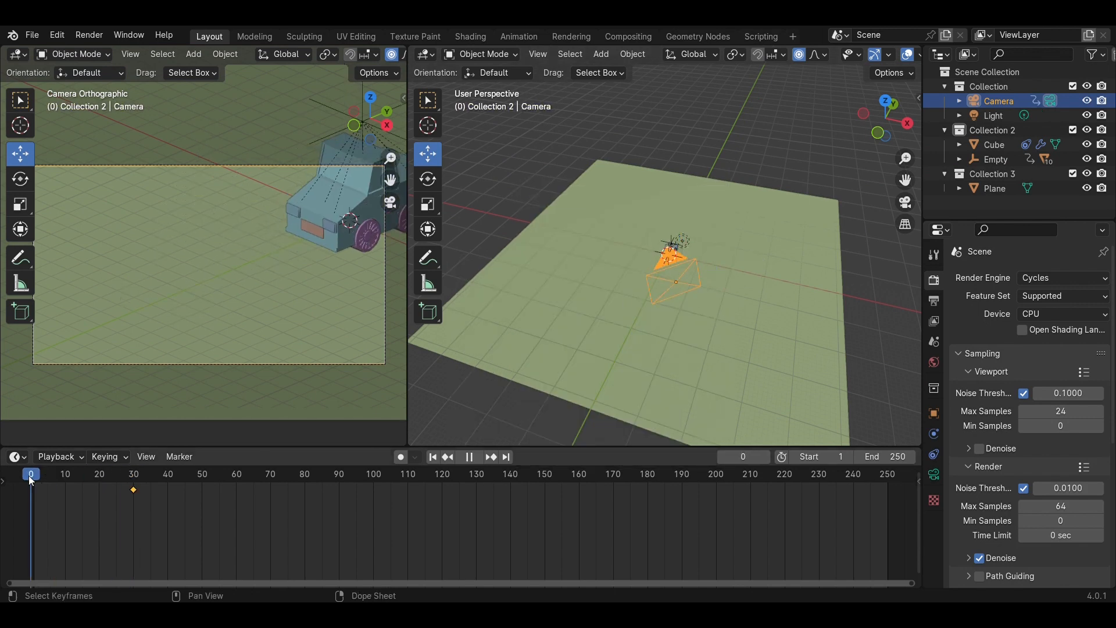
{"action": "key", "text": "space"}
{"action": "key", "text": "space"}
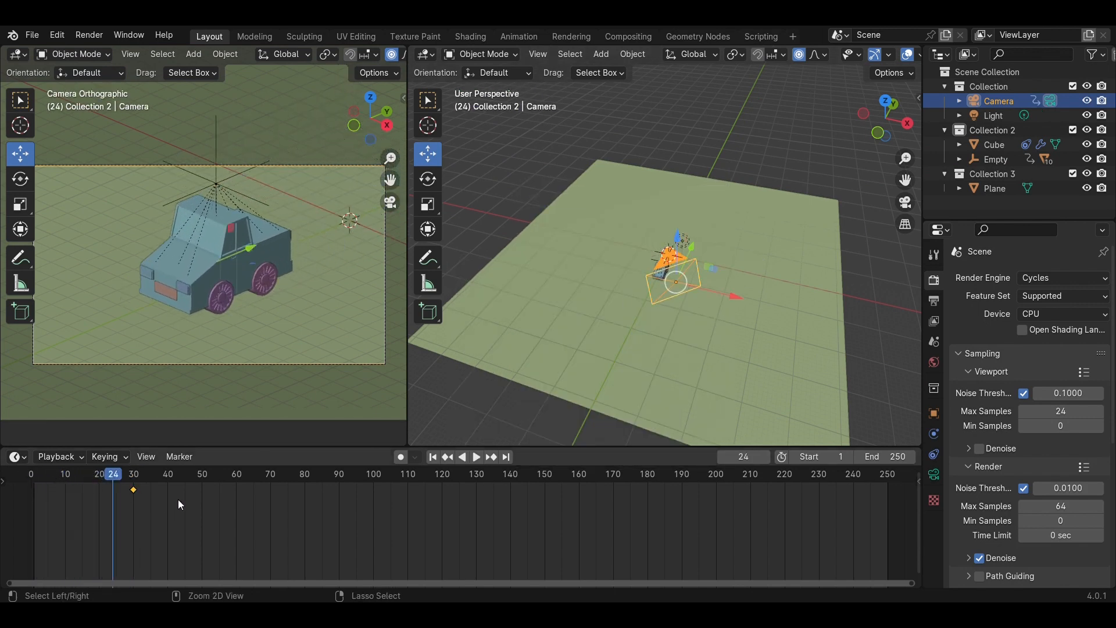
Undo the frame 30 moves and keyframes of the camera and the empty
{"action": "key", "text": "Up"}
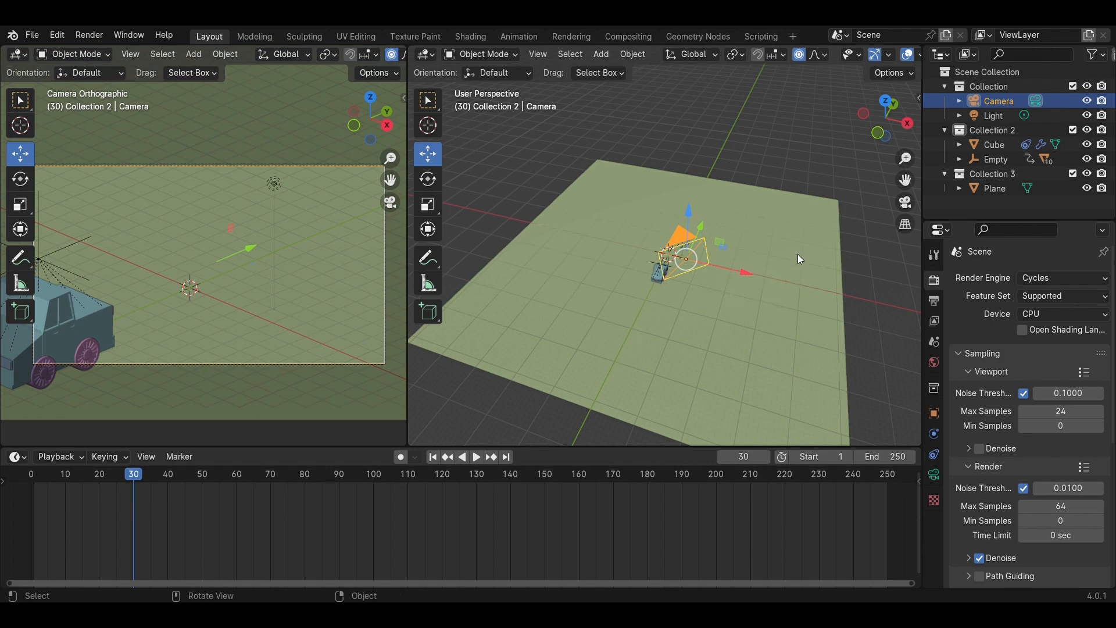
{"action": "key", "text": "ctrl+z"}
{"action": "key", "text": "ctrl+z"}
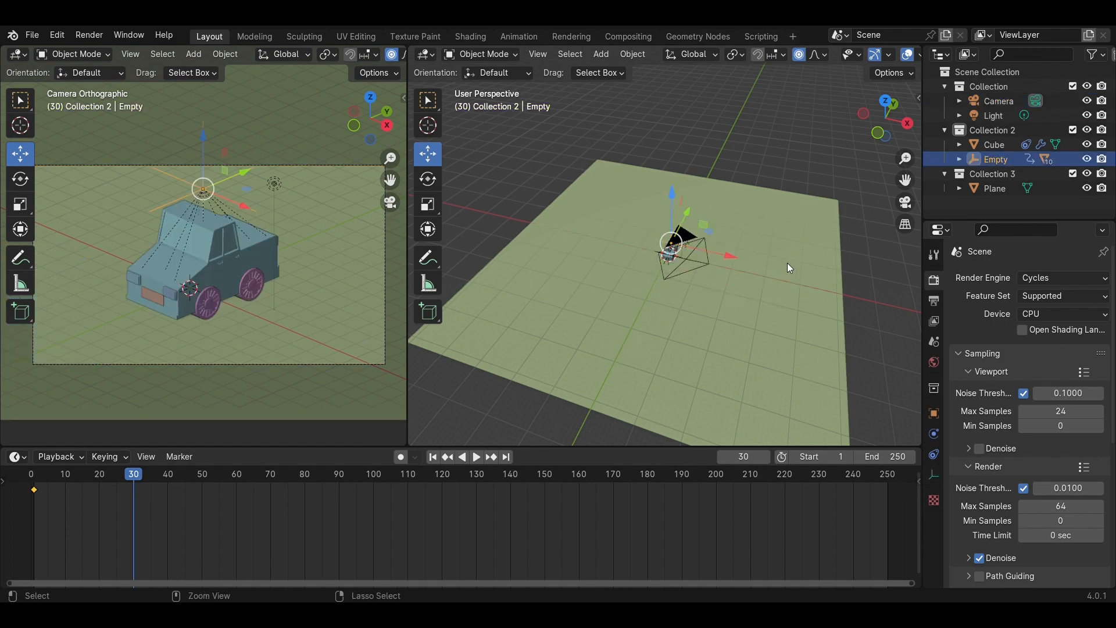
Parent the camera to the empty with the Object option
{"action": "left_click", "coordinate": [702, 245]}
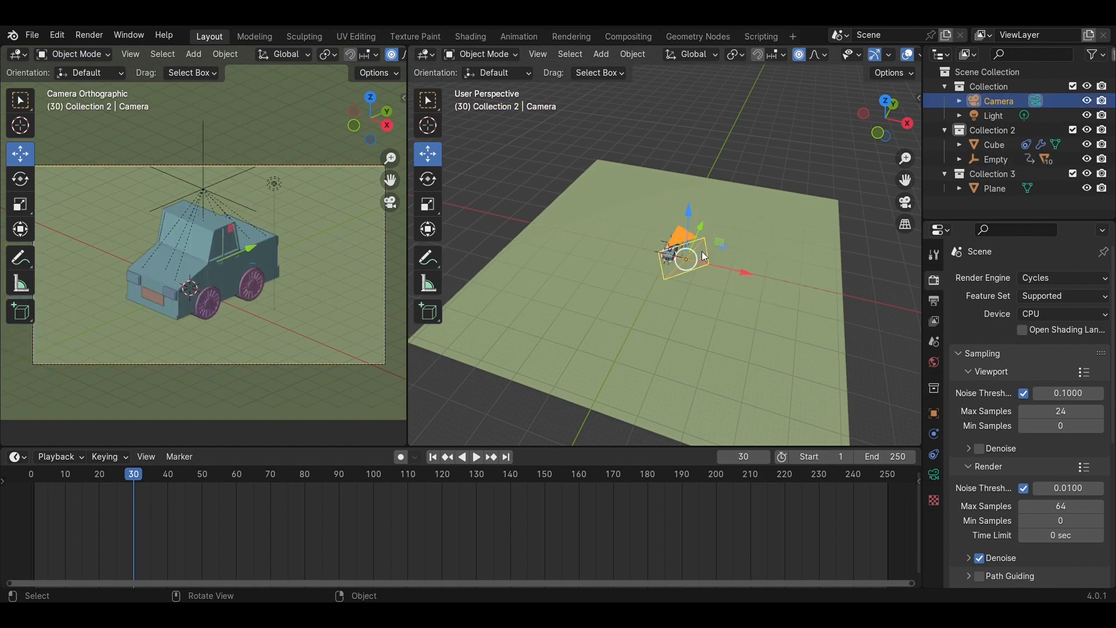
{"action": "scroll", "coordinate": [702, 251], "scroll_direction": "up", "scroll_amount": 6}
{"action": "scroll", "coordinate": [692, 244], "scroll_direction": "up", "scroll_amount": 2}
{"action": "left_click", "coordinate": [668, 229], "text": "shift"}
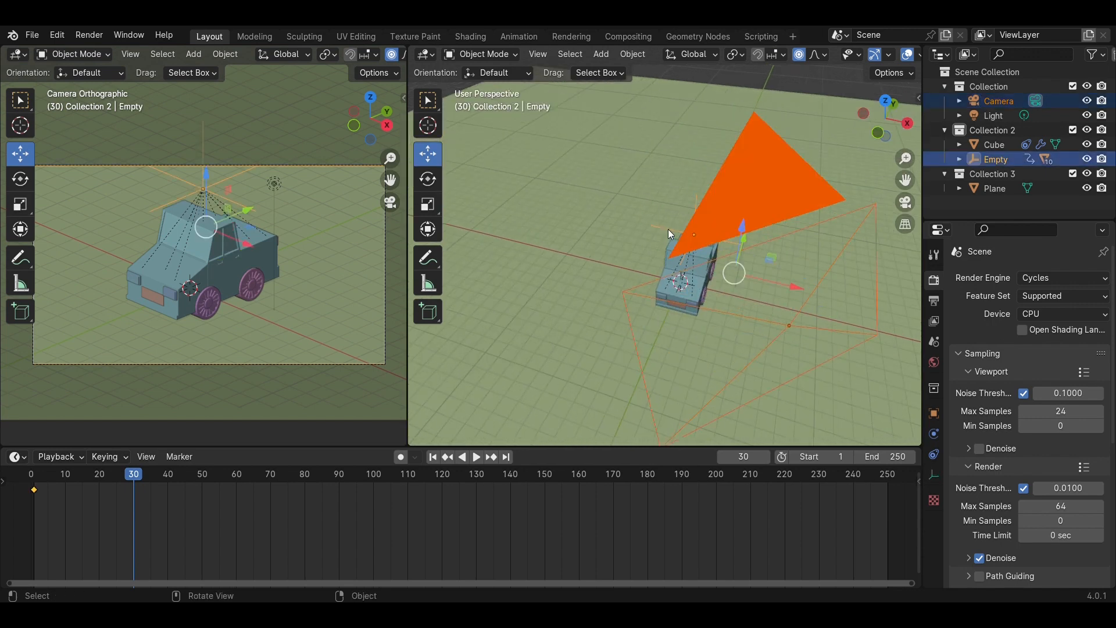
{"action": "key", "text": "ctrl+p"}
{"action": "left_click", "coordinate": [668, 229]}
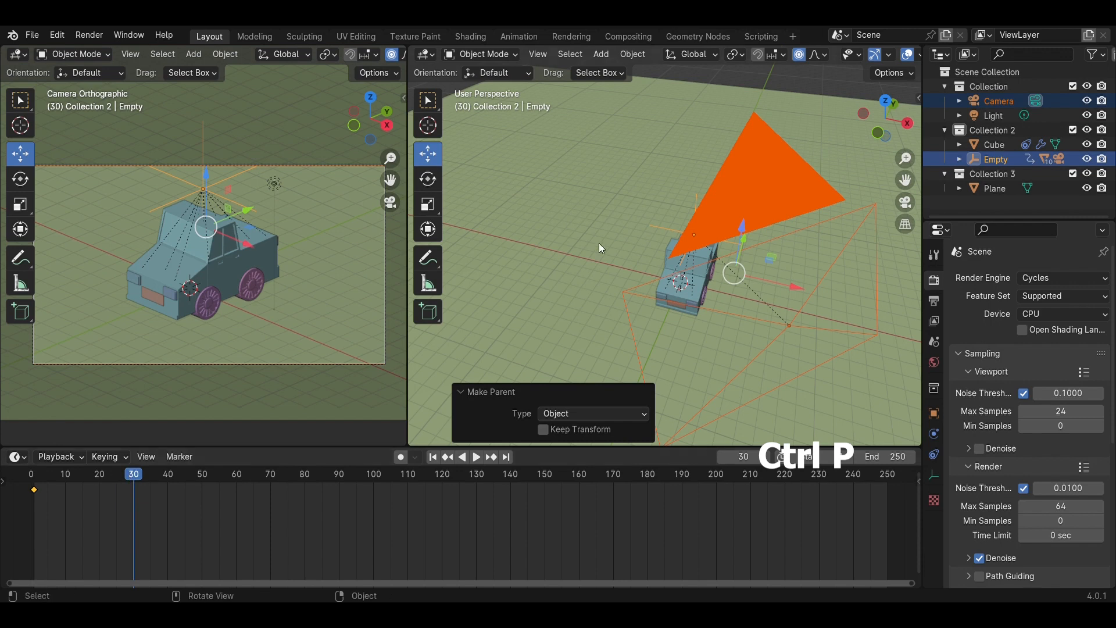
Move the selected empty and camera about -8.52 m along Y, and insert a Location & Rotation keyframe at frame 30
{"action": "mouse_move", "coordinate": [131, 474]}
{"action": "left_mouse_down"}
{"action": "mouse_move", "coordinate": [35, 478]}
{"action": "mouse_move", "coordinate": [133, 483]}
{"action": "left_mouse_up"}
{"action": "scroll", "coordinate": [827, 203], "scroll_direction": "down", "scroll_amount": 1}
{"action": "middle_click_drag", "start_coordinate": [827, 202], "coordinate": [688, 258]}
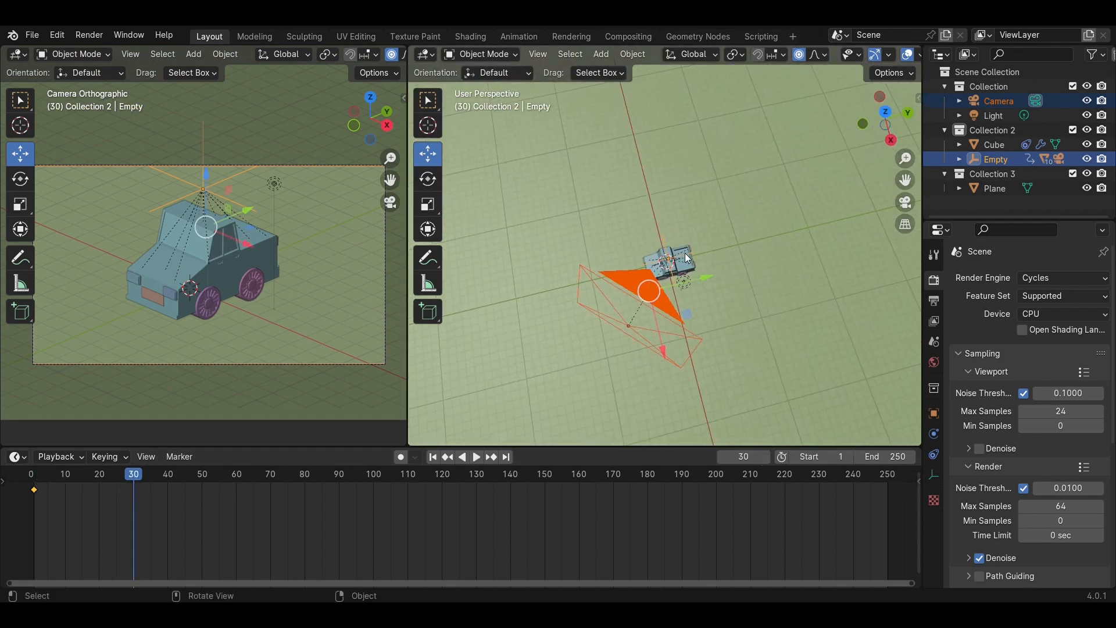
{"action": "left_click_drag", "start_coordinate": [703, 283], "coordinate": [641, 301]}
{"action": "key", "text": "i"}
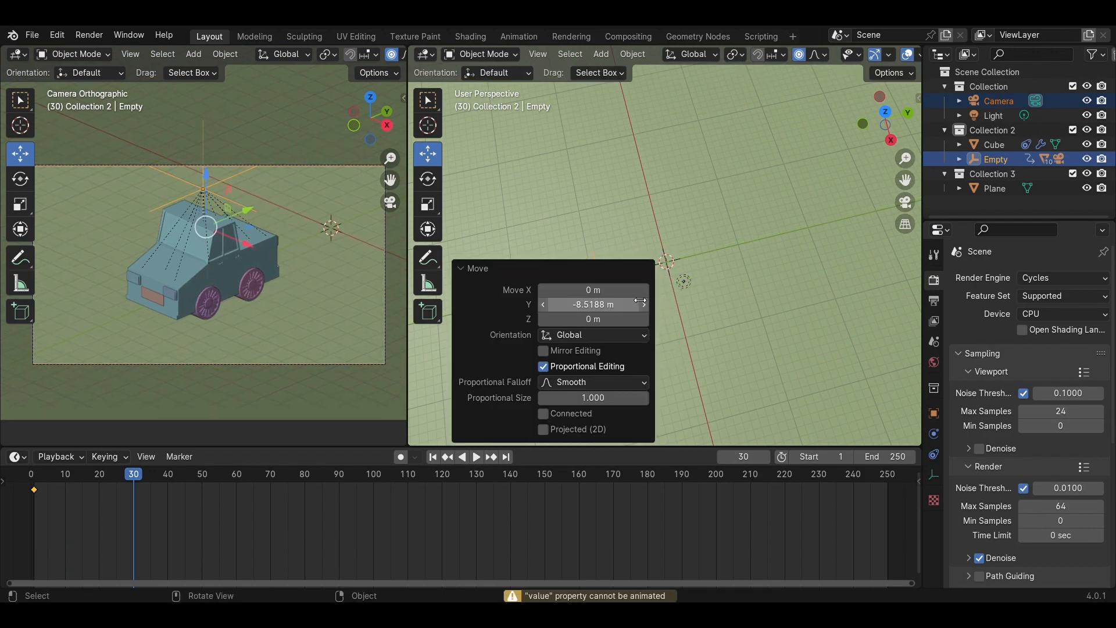
{"action": "key", "text": "i"}
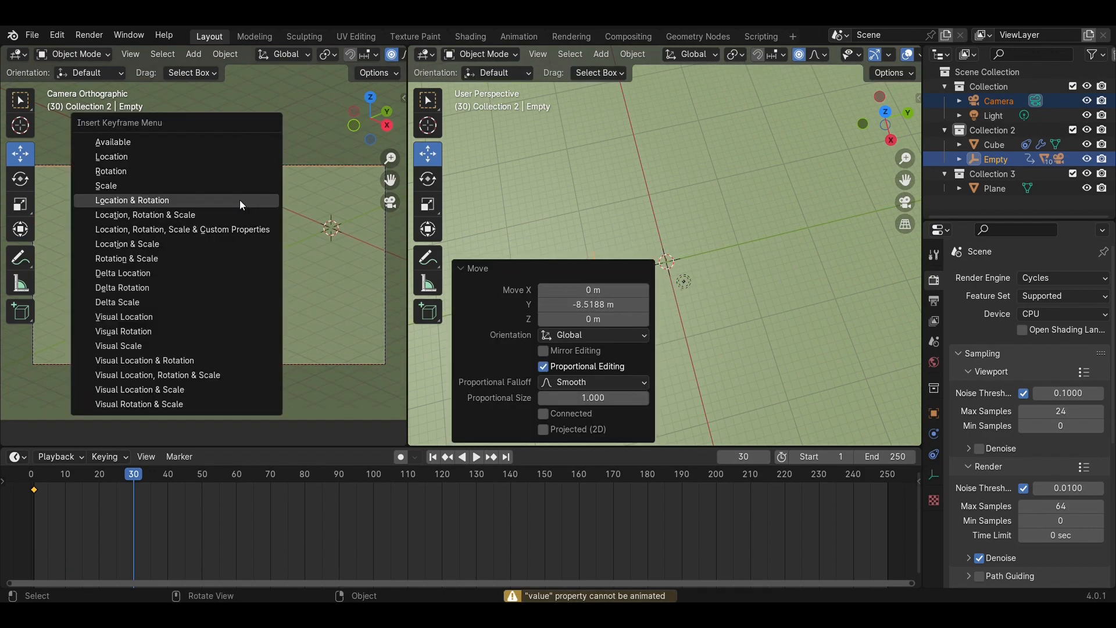
{"action": "left_click", "coordinate": [240, 200]}
Play the animation past frame 30 to check that the camera follows the truck
{"action": "left_click", "coordinate": [81, 476]}
{"action": "key", "text": "space"}
{"action": "key", "text": "space"}
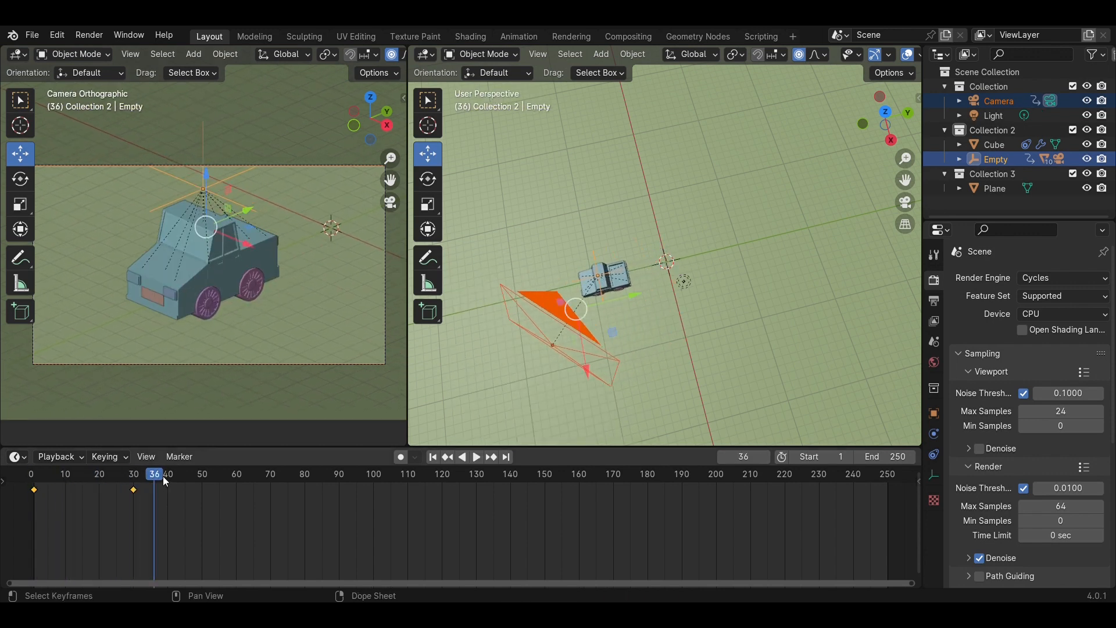
Move the selected empty and camera further along negative Y at frame 60, and insert a Location & Rotation keyframe
{"action": "left_click", "coordinate": [236, 475]}
{"action": "left_click_drag", "start_coordinate": [619, 298], "coordinate": [494, 328]}
{"action": "key", "text": "i"}
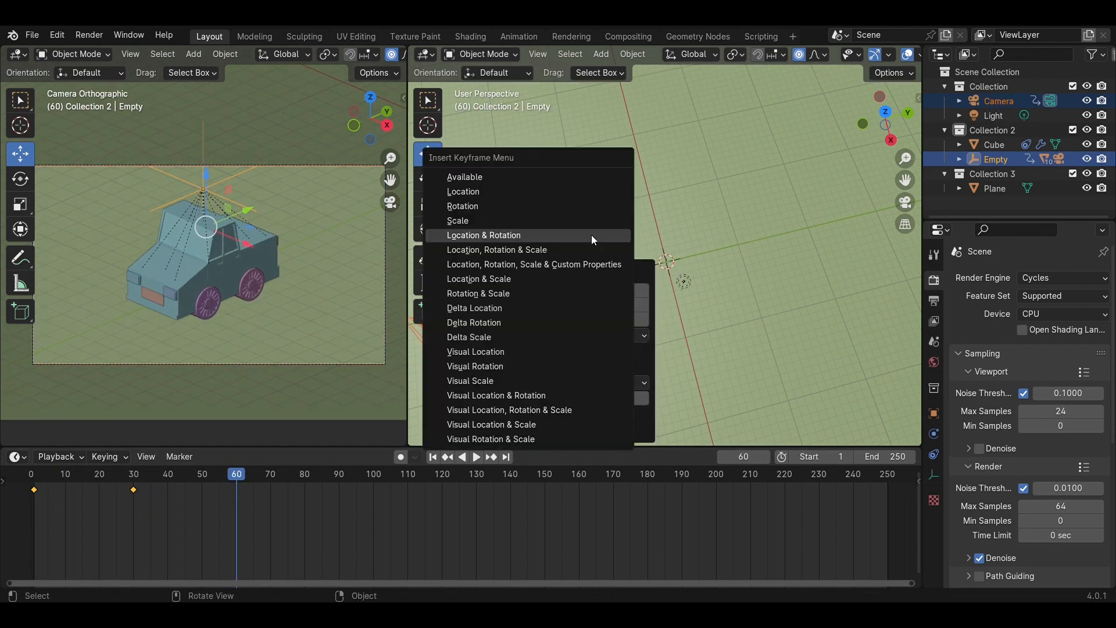
{"action": "left_click", "coordinate": [592, 235]}
Play the animation from the first frame to check the truck's drive through frame 60
{"action": "key", "text": "shift+Left"}
{"action": "key", "text": "space"}
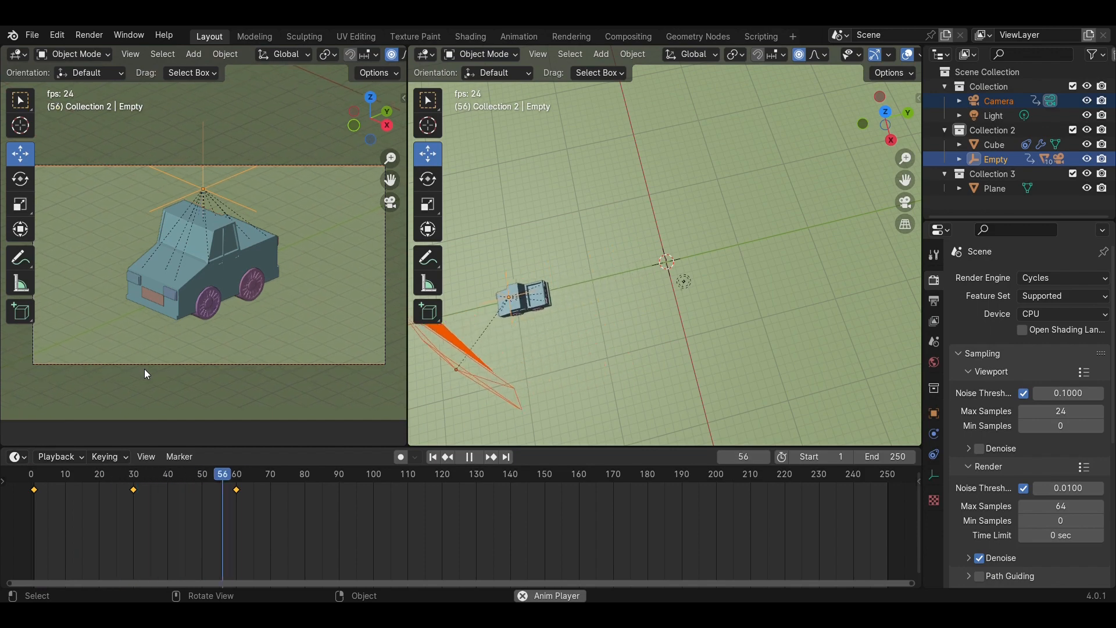
Save the file, and add a lengthwise loop cut to the ground plane with a slide factor of about -0.07
{"action": "key", "text": "space"}
{"action": "key", "text": "ctrl+s"}
{"action": "scroll", "coordinate": [681, 348], "scroll_direction": "down", "scroll_amount": 3}
{"action": "middle_click_drag", "start_coordinate": [683, 348], "coordinate": [716, 288]}
{"action": "left_click", "coordinate": [749, 288]}
{"action": "key", "text": "Tab"}
{"action": "key", "text": "ctrl+r"}
{"action": "left_click", "coordinate": [696, 85]}
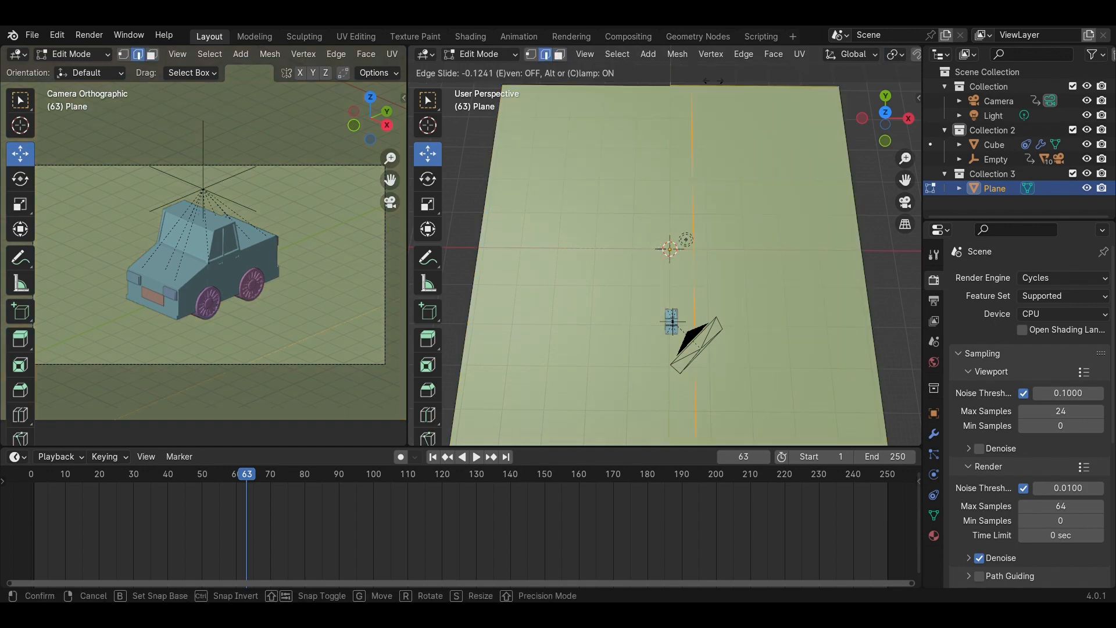
{"action": "left_click", "coordinate": [708, 85]}
Add a second lengthwise loop cut on the other side of the truck's path, slid to a factor of about -0.75
{"action": "key", "text": "ctrl+r"}
{"action": "left_click", "coordinate": [639, 85]}
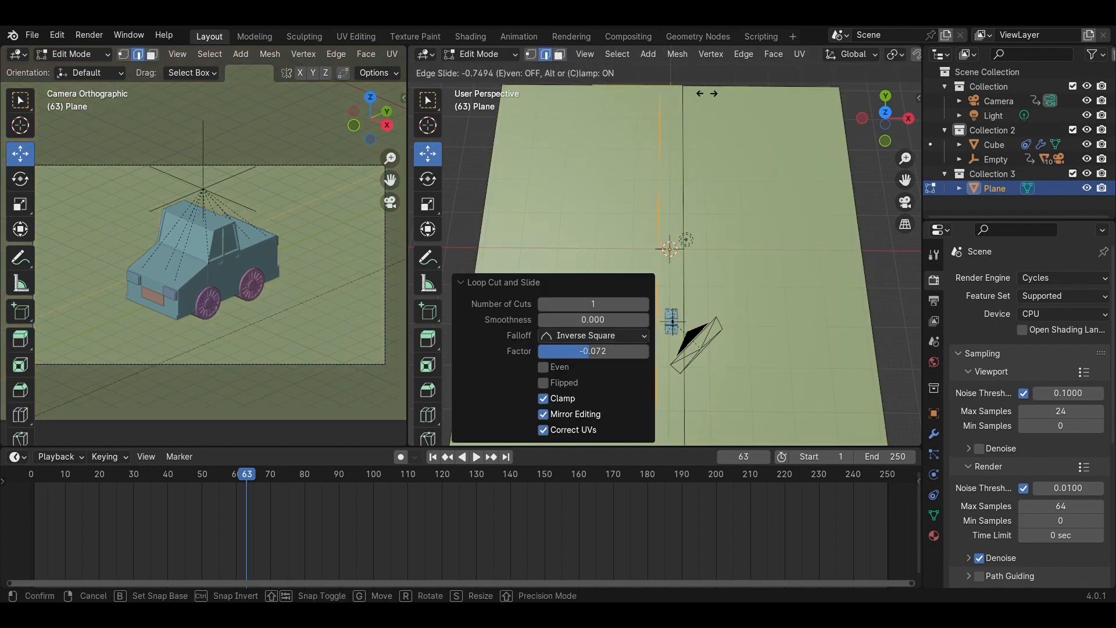
{"action": "left_click", "coordinate": [708, 93]}
{"action": "left_click", "coordinate": [769, 303]}
{"action": "scroll", "coordinate": [697, 215], "scroll_direction": "up", "scroll_amount": 3}
{"action": "mouse_move", "coordinate": [769, 302]}
{"action": "middle_mouse_down"}
{"action": "mouse_move", "coordinate": [698, 215]}
{"action": "mouse_move", "coordinate": [735, 302]}
{"action": "mouse_move", "coordinate": [772, 316]}
{"action": "middle_mouse_up"}
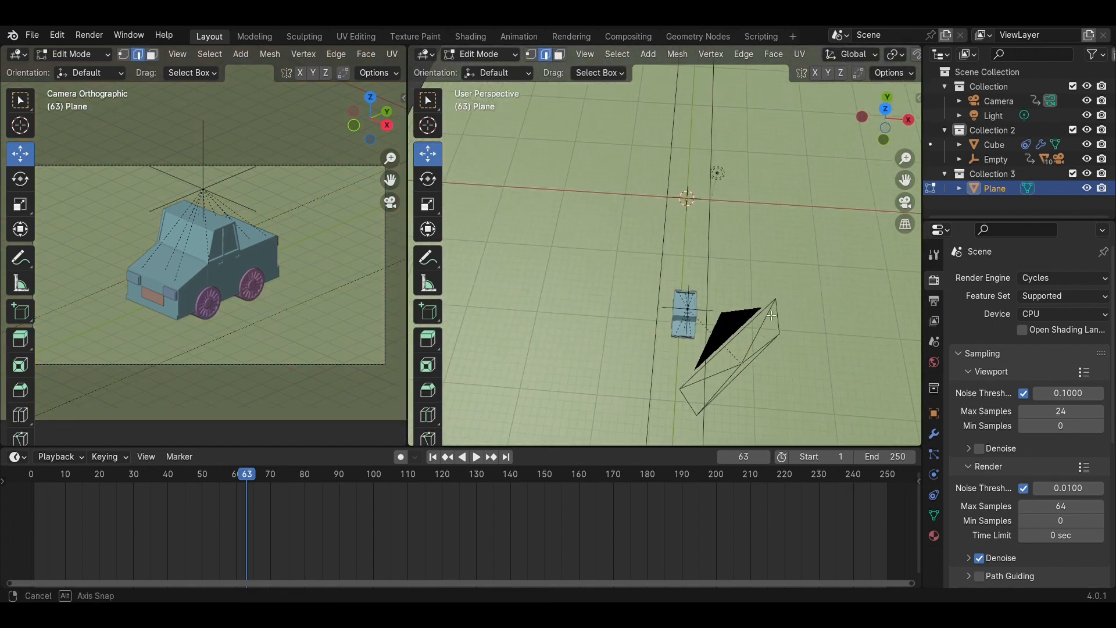
{"action": "scroll", "coordinate": [771, 315], "scroll_direction": "down", "scroll_amount": 2}
{"action": "left_click", "coordinate": [664, 237]}
{"action": "key", "text": "g"}
{"action": "key", "text": "x"}
{"action": "right_click", "coordinate": [708, 219]}
{"action": "key", "text": "ctrl+z"}
{"action": "key", "text": "ctrl+r"}
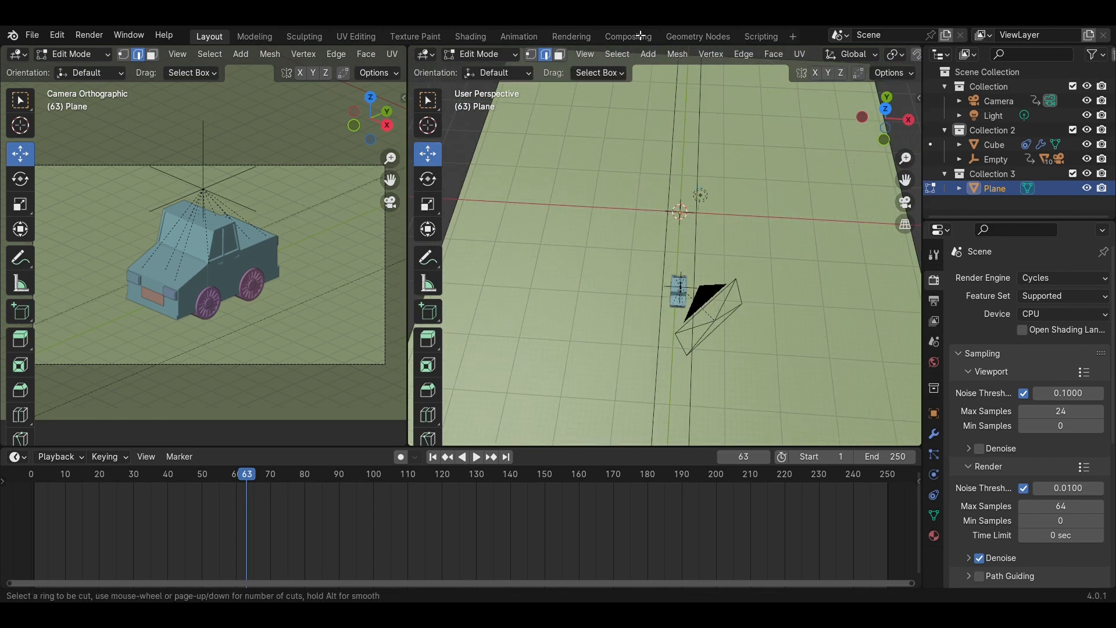
{"action": "right_click", "coordinate": [640, 36]}
{"action": "scroll", "coordinate": [661, 118], "scroll_direction": "down", "scroll_amount": 3}
Add a third lengthwise loop cut on the ground's negative X side, and move it about -2.07 m along X
{"action": "key", "text": "ctrl+r"}
{"action": "left_click", "coordinate": [636, 124]}
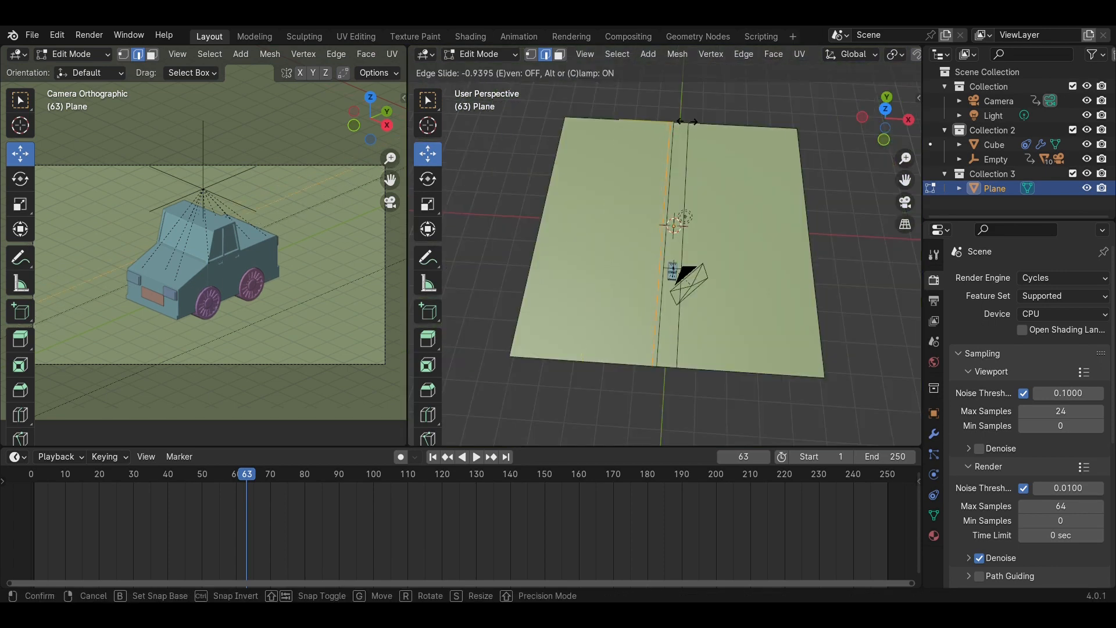
{"action": "left_click", "coordinate": [687, 121]}
{"action": "scroll", "coordinate": [608, 203], "scroll_direction": "up", "scroll_amount": 2}
{"action": "key", "text": "g"}
{"action": "key", "text": "x"}
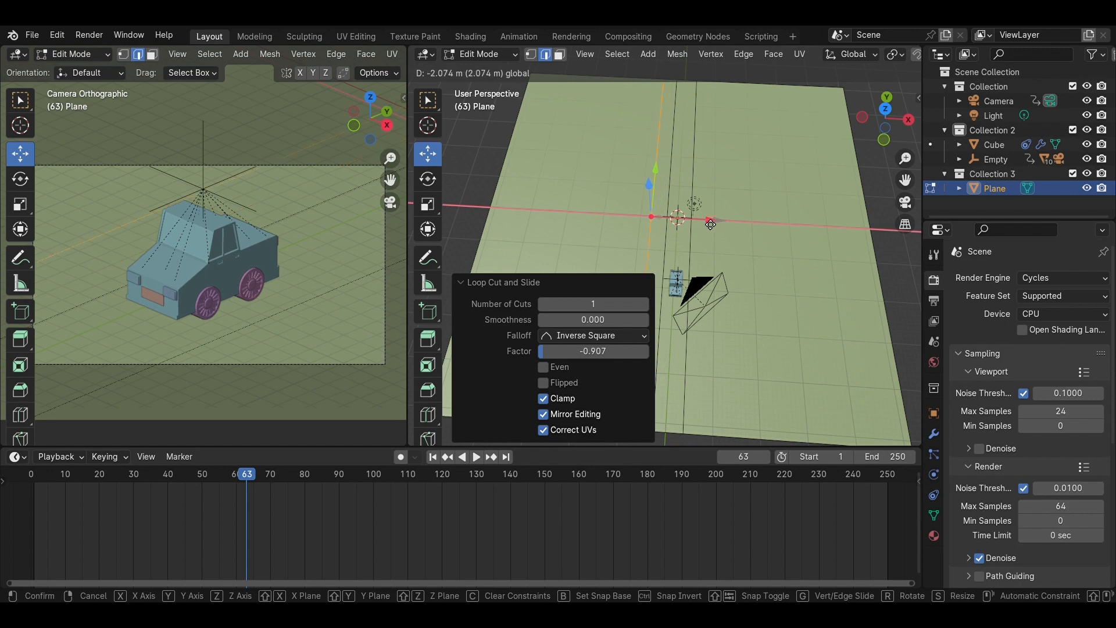
{"action": "left_click", "coordinate": [710, 225]}
Slide the inner cut close to the road edge on the negative X side, and move the outermost cut further along negative X
{"action": "scroll", "coordinate": [692, 269], "scroll_direction": "down", "scroll_amount": 2}
{"action": "middle_click_drag", "start_coordinate": [692, 268], "coordinate": [700, 314]}
{"action": "left_click", "coordinate": [885, 140]}
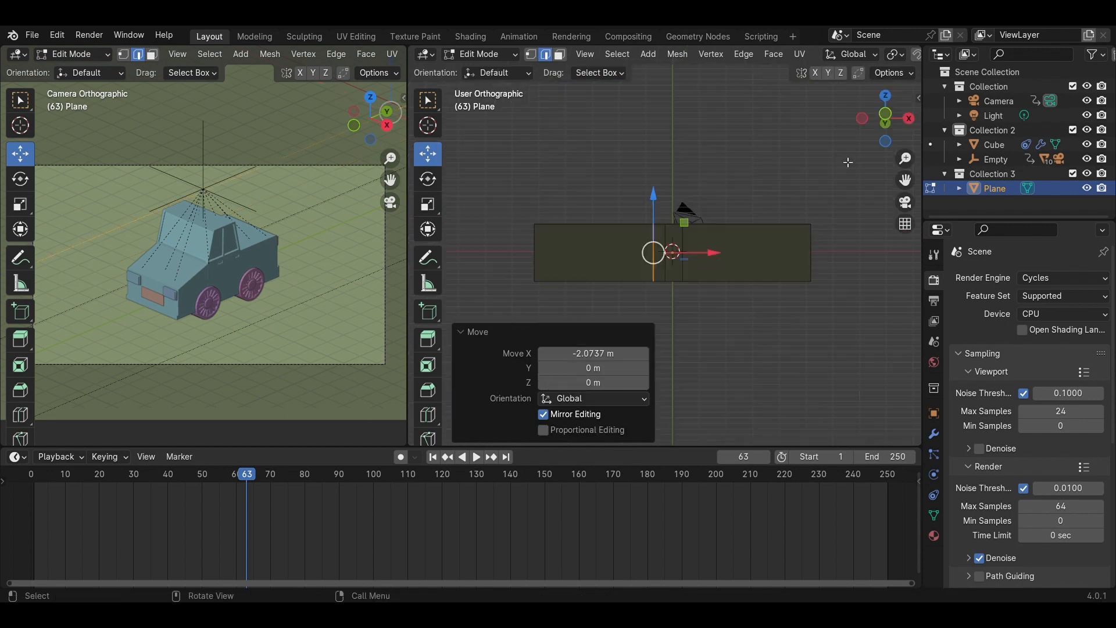
{"action": "key", "text": "g"}
{"action": "key", "text": "g"}
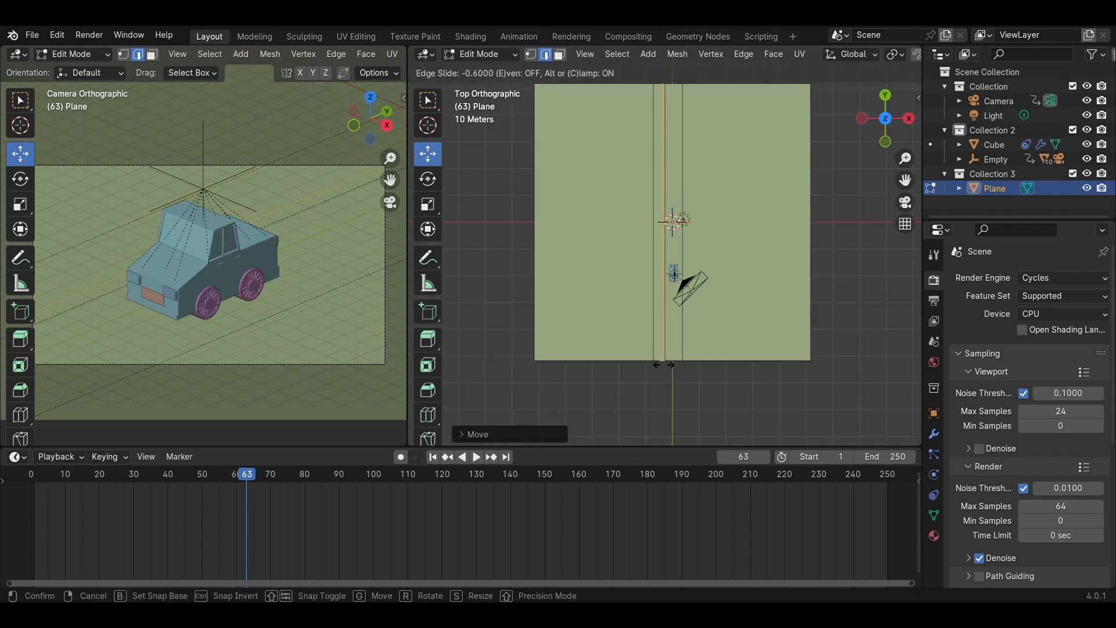
{"action": "left_click", "coordinate": [663, 366]}
{"action": "left_click", "coordinate": [756, 384]}
{"action": "left_click", "coordinate": [653, 291]}
{"action": "left_click_drag", "start_coordinate": [718, 222], "coordinate": [711, 222]}
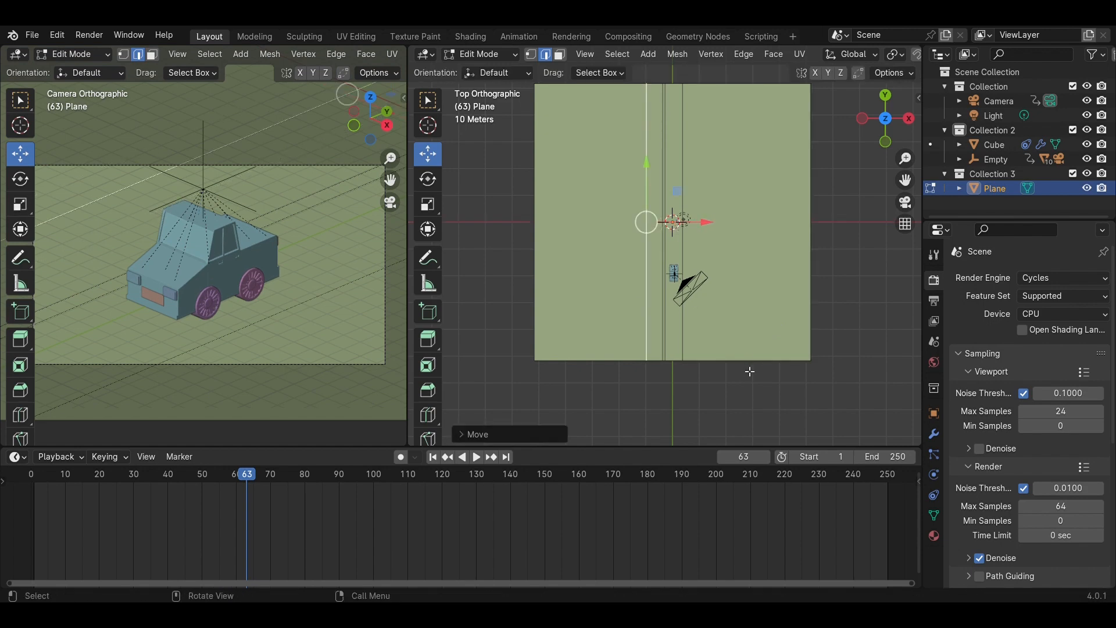
{"action": "left_click", "coordinate": [750, 369]}
Extrude the ground strips beside the truck's path on the negative X side vertically
{"action": "middle_click_drag", "start_coordinate": [750, 369], "coordinate": [690, 290]}
{"action": "scroll", "coordinate": [714, 289], "scroll_direction": "up", "scroll_amount": 2}
{"action": "key", "text": "3"}
{"action": "left_click", "coordinate": [652, 323]}
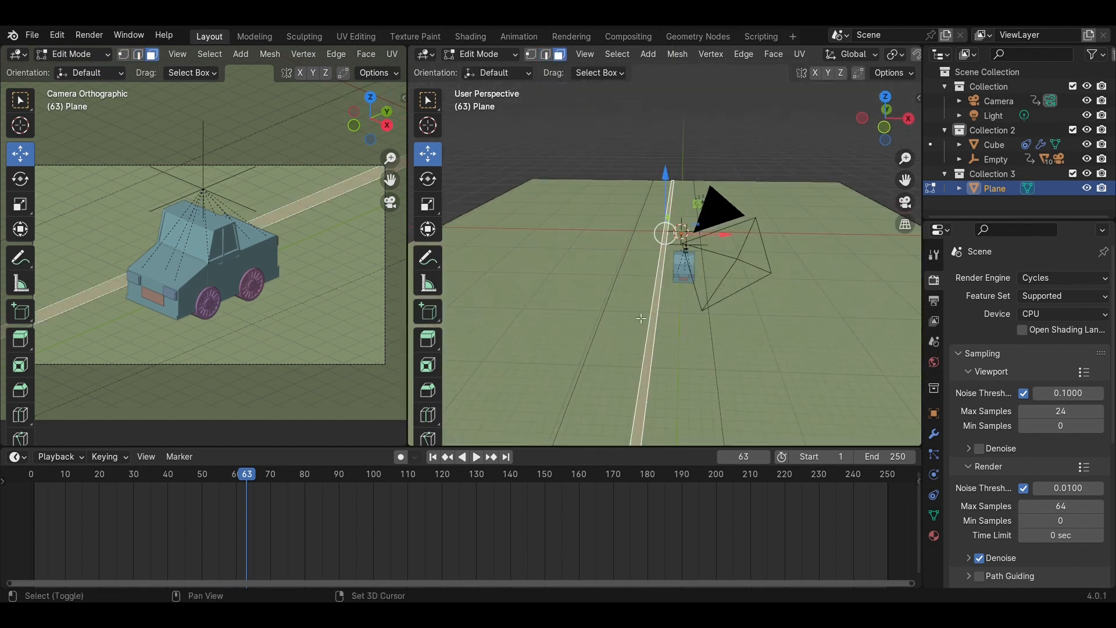
{"action": "left_click", "coordinate": [640, 319], "text": "shift"}
{"action": "key", "text": "e"}
{"action": "left_click", "coordinate": [673, 276]}
{"action": "mouse_move", "coordinate": [649, 179]}
{"action": "left_mouse_down"}
{"action": "mouse_move", "coordinate": [649, 221]}
{"action": "mouse_move", "coordinate": [649, 189]}
{"action": "left_mouse_up"}
{"action": "key", "text": "ctrl+z"}
{"action": "middle_click_drag", "start_coordinate": [660, 265], "coordinate": [225, 263]}
{"action": "key", "text": "e"}
{"action": "left_click", "coordinate": [724, 299]}
{"action": "left_click", "coordinate": [722, 302]}
{"action": "scroll", "coordinate": [724, 273], "scroll_direction": "down", "scroll_amount": 3}
{"action": "key", "text": "alt+a"}
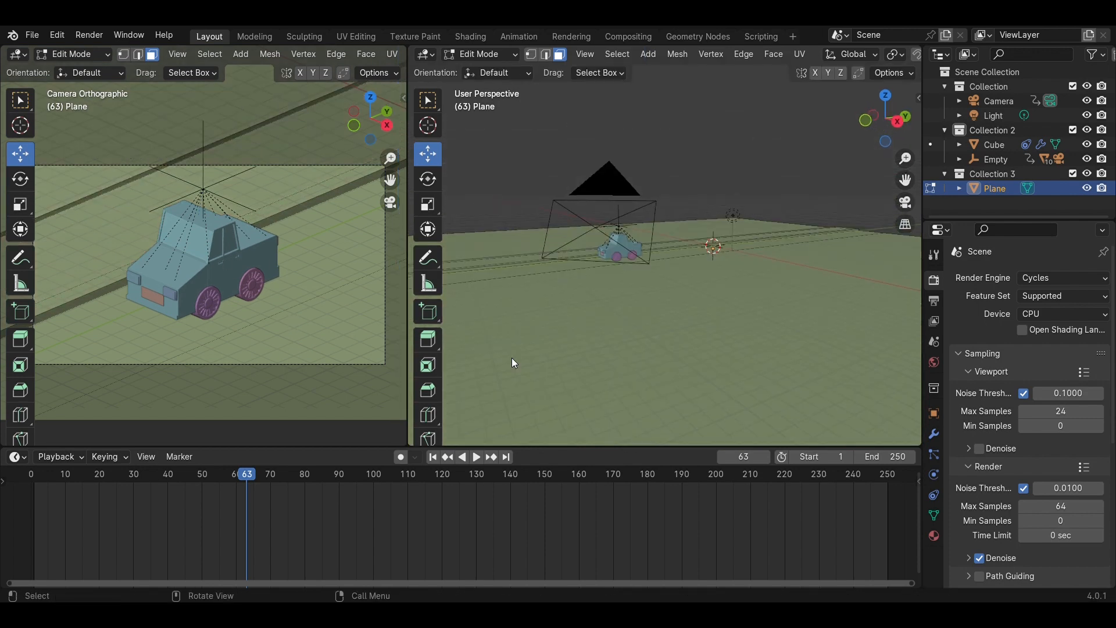
Play the animation from the first frame to check the extruded ground strips in the camera view
{"action": "key", "text": "Tab"}
{"action": "middle_click_drag", "start_coordinate": [512, 357], "coordinate": [533, 340]}
{"action": "left_click_drag", "start_coordinate": [227, 472], "coordinate": [33, 472]}
{"action": "key", "text": "space"}
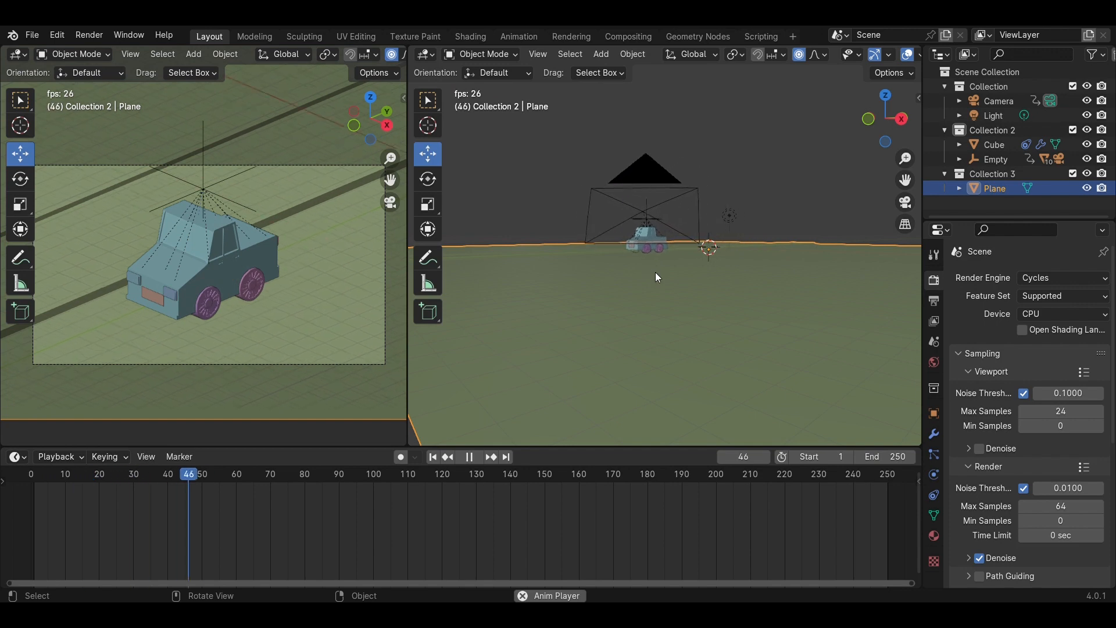
{"action": "key", "text": "space"}
Add a lengthwise loop cut close to the road edge on the positive X side of the truck
{"action": "key", "text": "KP_7"}
{"action": "key", "text": "Tab"}
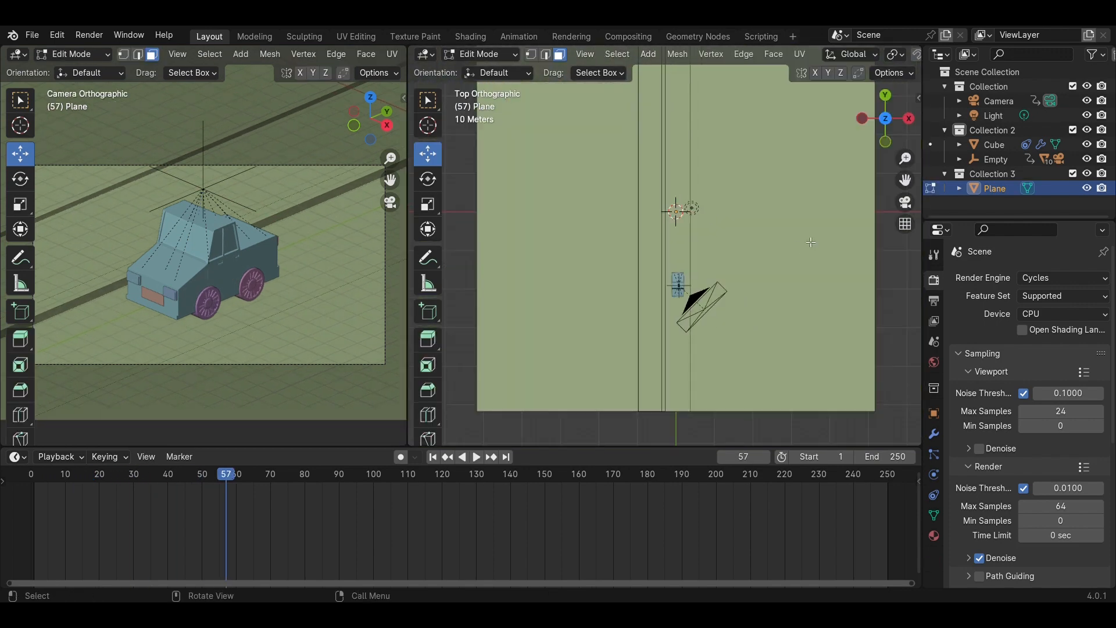
{"action": "scroll", "coordinate": [811, 243], "scroll_direction": "up", "scroll_amount": 2}
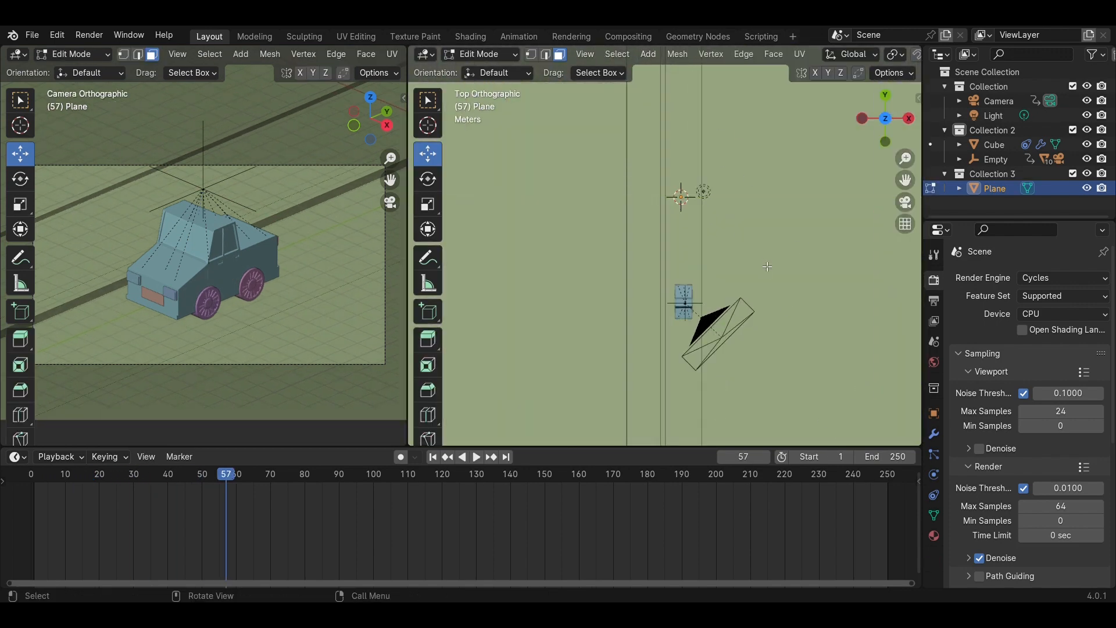
{"action": "scroll", "coordinate": [768, 266], "scroll_direction": "down", "scroll_amount": 2}
{"action": "key", "text": "ctrl+r"}
{"action": "left_click", "coordinate": [680, 385]}
{"action": "left_click", "coordinate": [677, 392]}
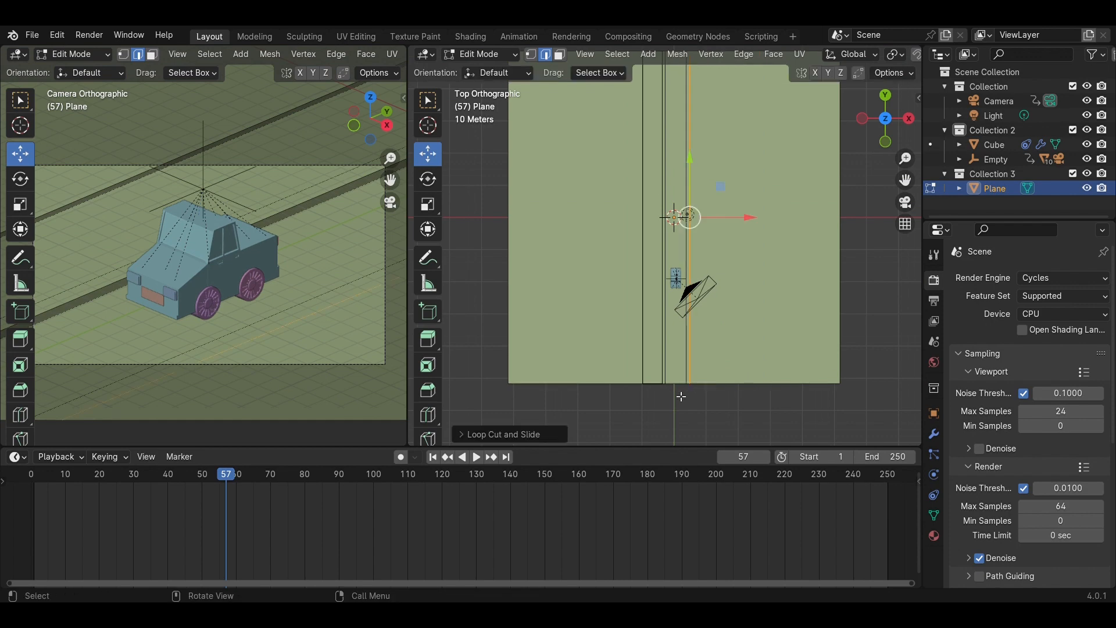
Extrude the narrow ground strip on the positive X side of the truck vertically
{"action": "middle_click_drag", "start_coordinate": [680, 396], "coordinate": [721, 304]}
{"action": "key", "text": "3"}
{"action": "left_click", "coordinate": [736, 320]}
{"action": "key", "text": "e"}
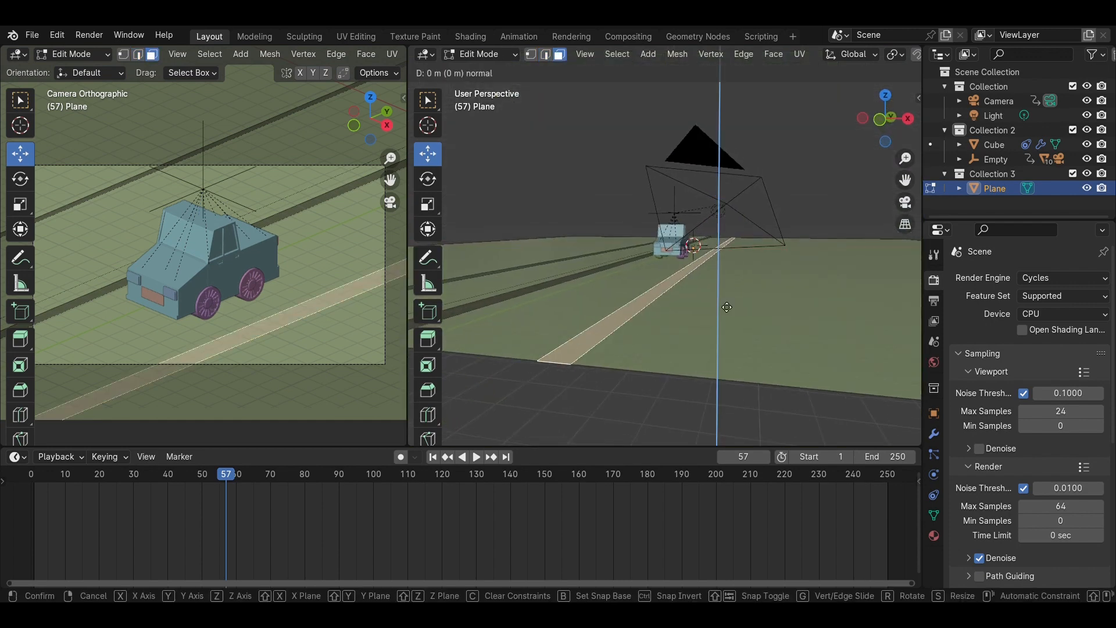
{"action": "left_click", "coordinate": [719, 300]}
{"action": "left_click", "coordinate": [570, 396]}
{"action": "scroll", "coordinate": [616, 349], "scroll_direction": "down", "scroll_amount": 7}
{"action": "middle_click_drag", "start_coordinate": [634, 308], "coordinate": [739, 283]}
{"action": "key", "text": "Tab"}
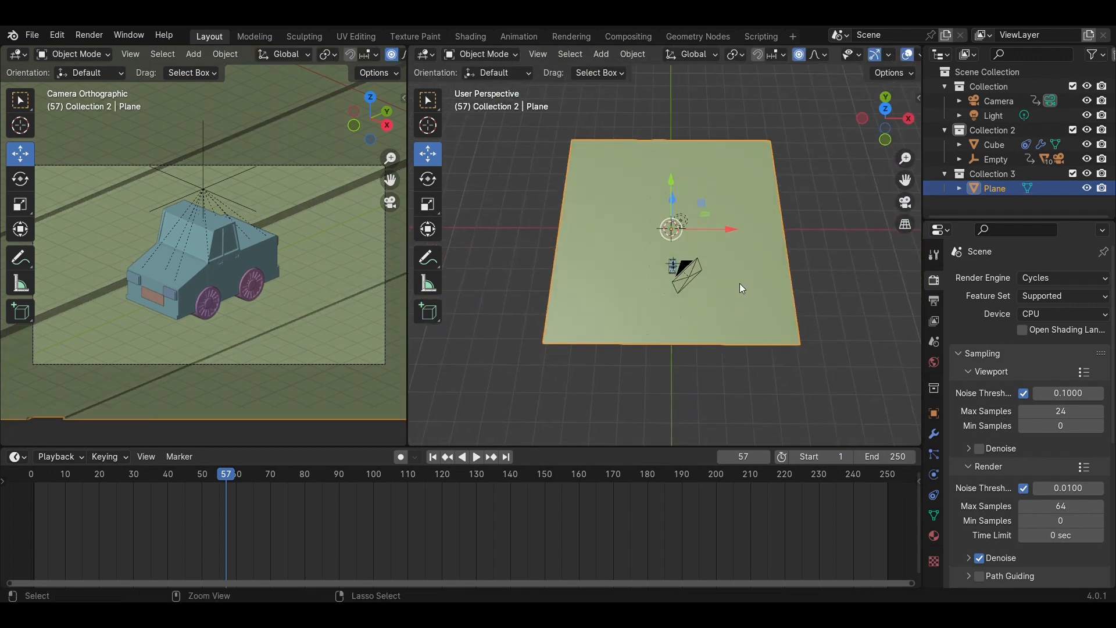
Try adding and scaling a plane at the origin, and delete it
{"action": "key", "text": "shift+a"}
{"action": "mouse_move", "coordinate": [723, 138]}
{"action": "left_click", "coordinate": [807, 141]}
{"action": "scroll", "coordinate": [812, 169], "scroll_direction": "up", "scroll_amount": 6}
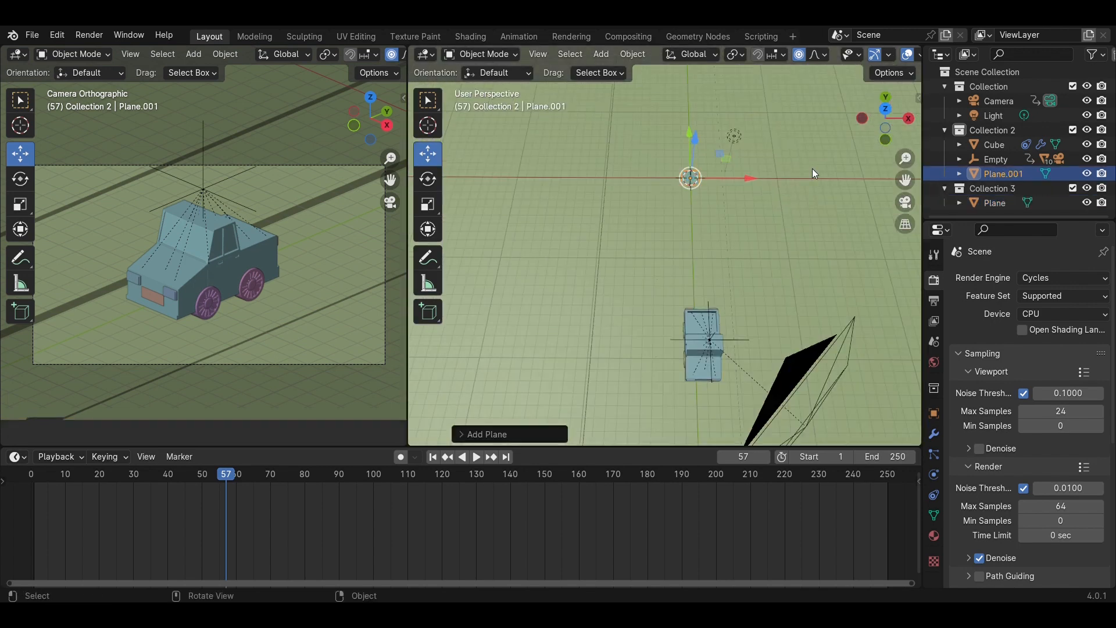
{"action": "middle_click_drag", "start_coordinate": [812, 168], "coordinate": [630, 192]}
{"action": "scroll", "coordinate": [631, 192], "scroll_direction": "up", "scroll_amount": 3}
{"action": "left_click", "coordinate": [425, 201]}
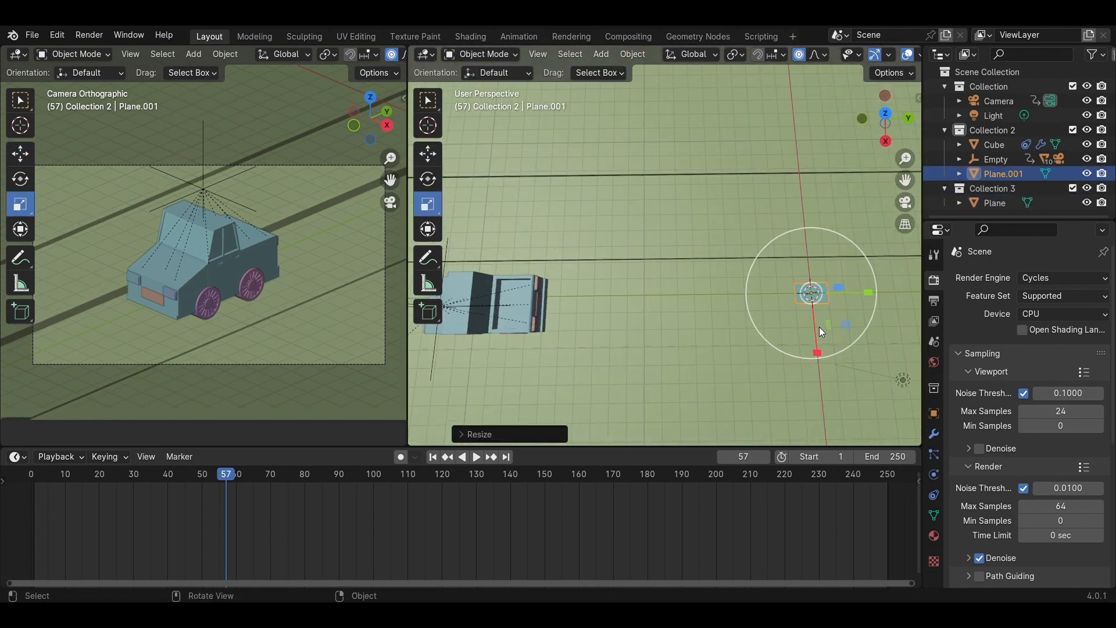
{"action": "left_click", "coordinate": [700, 344]}
{"action": "middle_click_drag", "start_coordinate": [700, 345], "coordinate": [755, 320]}
{"action": "left_click", "coordinate": [419, 95]}
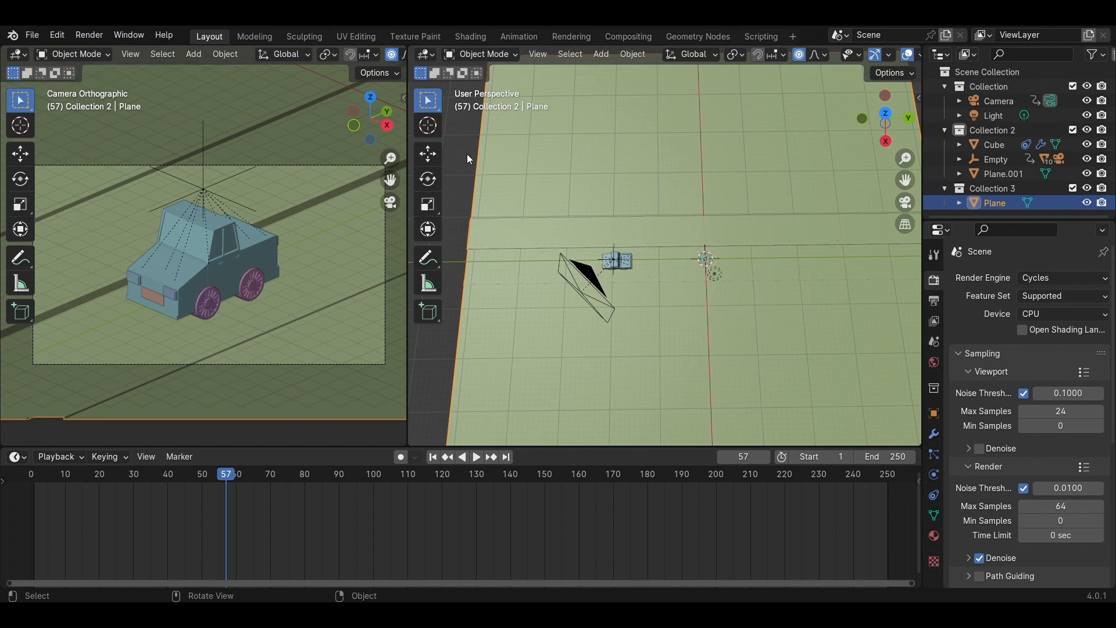
{"action": "left_click", "coordinate": [468, 159]}
{"action": "left_click", "coordinate": [706, 258]}
{"action": "scroll", "coordinate": [706, 258], "scroll_direction": "up", "scroll_amount": 4}
{"action": "left_click", "coordinate": [426, 205]}
{"action": "left_click_drag", "start_coordinate": [754, 328], "coordinate": [754, 328]}
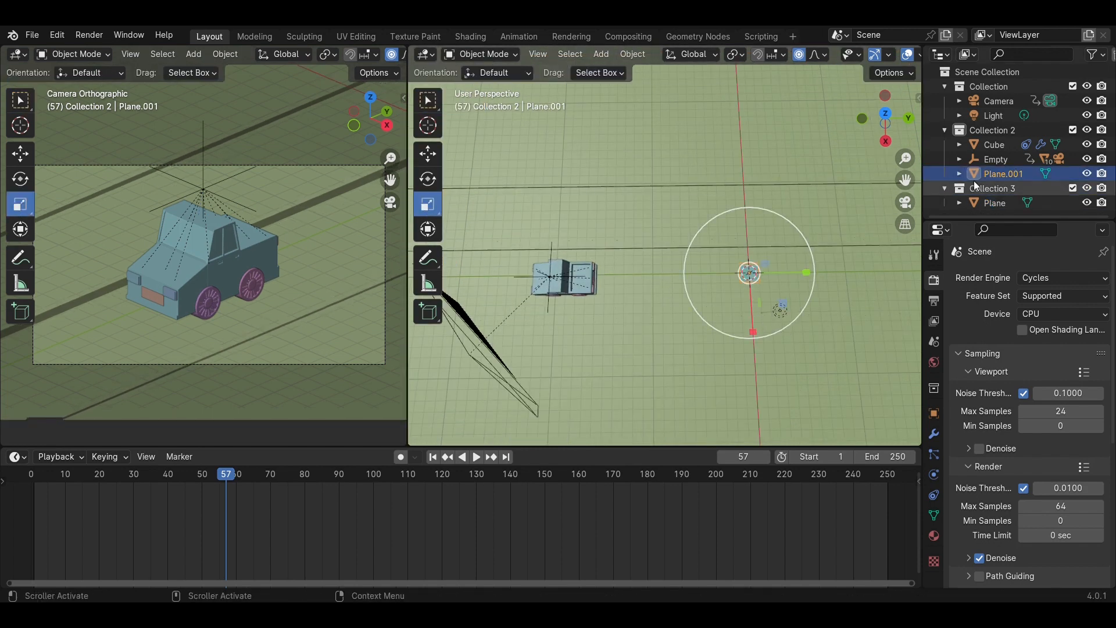
{"action": "left_click", "coordinate": [976, 176]}
{"action": "key", "text": "x"}
Hide the large ground plane
{"action": "scroll", "coordinate": [797, 287], "scroll_direction": "down", "scroll_amount": 8}
{"action": "left_click", "coordinate": [796, 287]}
{"action": "key", "text": "h"}
{"action": "scroll", "coordinate": [773, 290], "scroll_direction": "up", "scroll_amount": 8}
Add a plane at the origin, and scale it to about 0.428 along X and 1.531 along Y
{"action": "key", "text": "shift+a"}
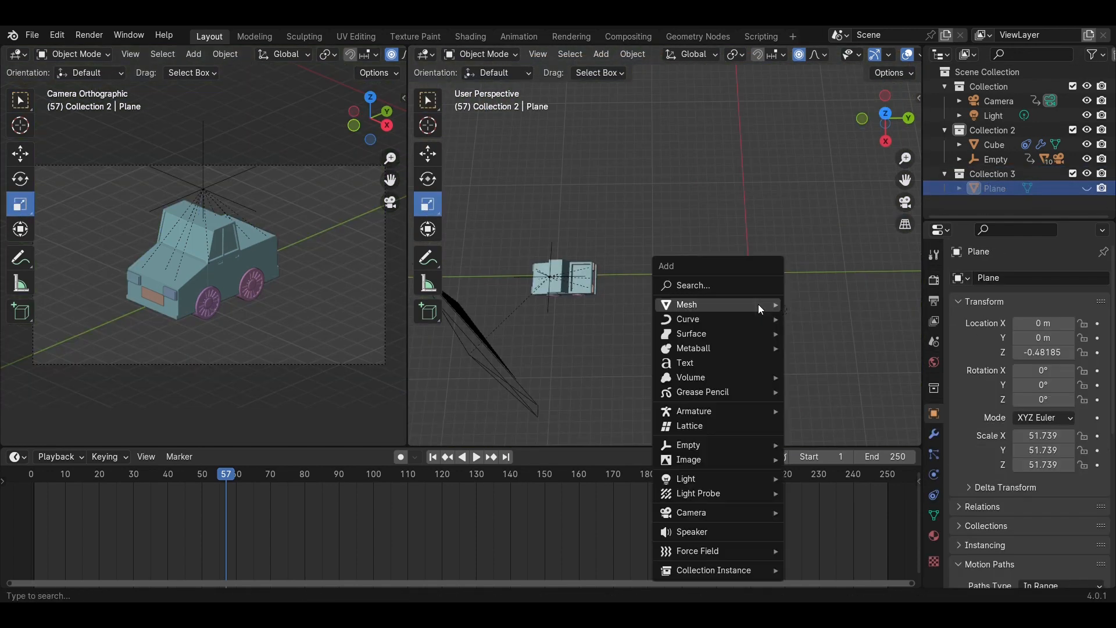
{"action": "mouse_move", "coordinate": [758, 304]}
{"action": "left_click", "coordinate": [811, 305]}
{"action": "left_click_drag", "start_coordinate": [753, 332], "coordinate": [830, 279]}
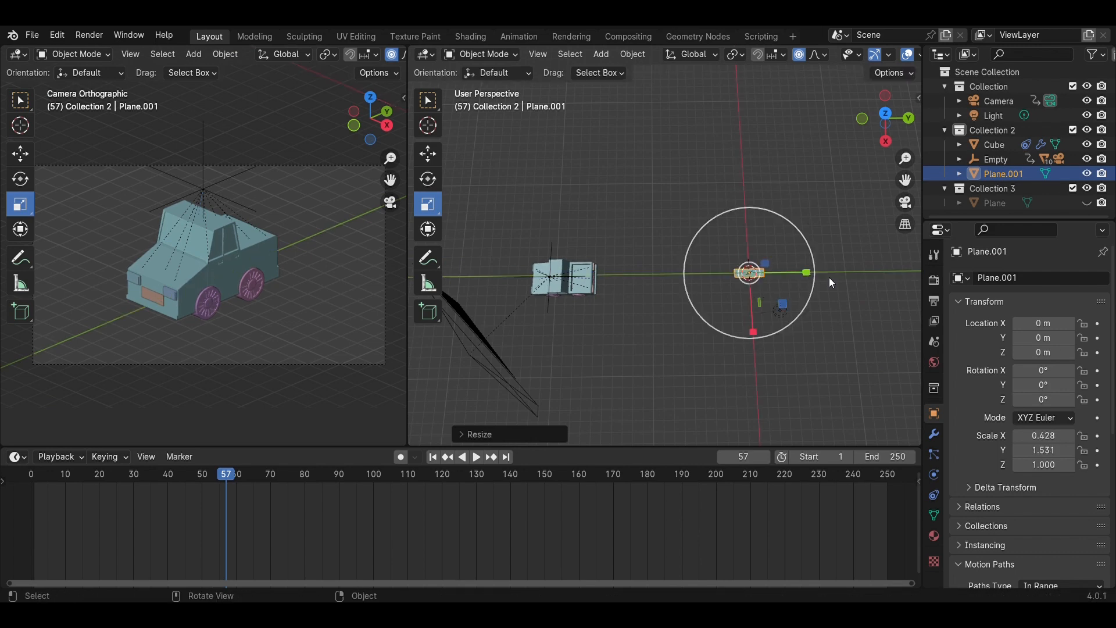
{"action": "middle_click_drag", "start_coordinate": [706, 371], "coordinate": [578, 327]}
Add a Solidify modifier to the small plane, and set its thickness to 0.04 m
{"action": "left_click", "coordinate": [934, 433]}
{"action": "left_click", "coordinate": [1050, 278]}
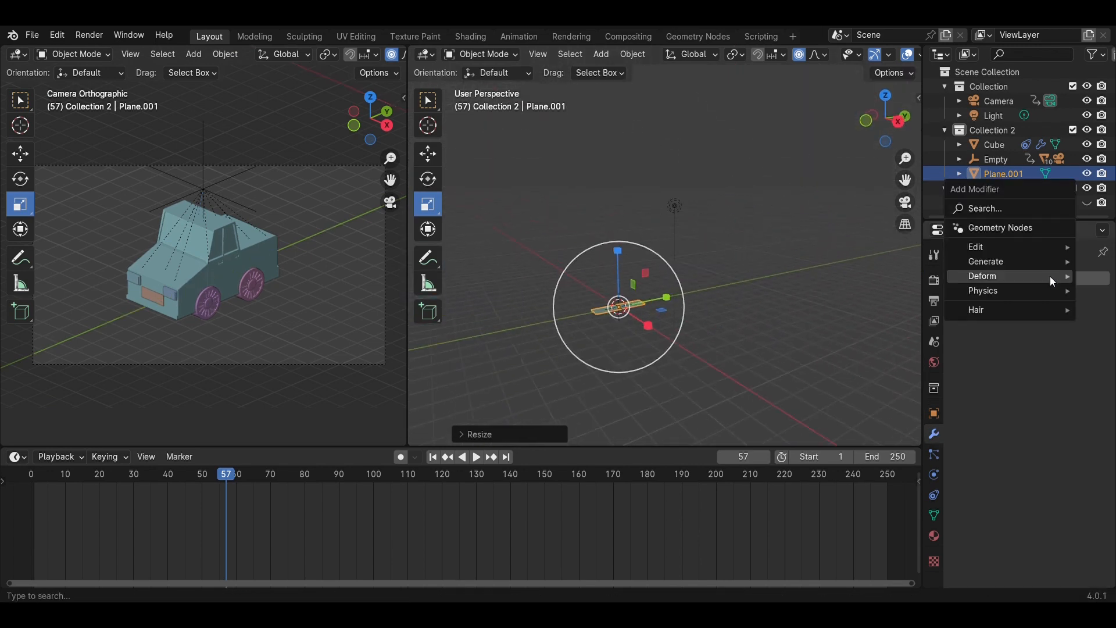
{"action": "mouse_move", "coordinate": [1035, 278]}
{"action": "left_click", "coordinate": [894, 435]}
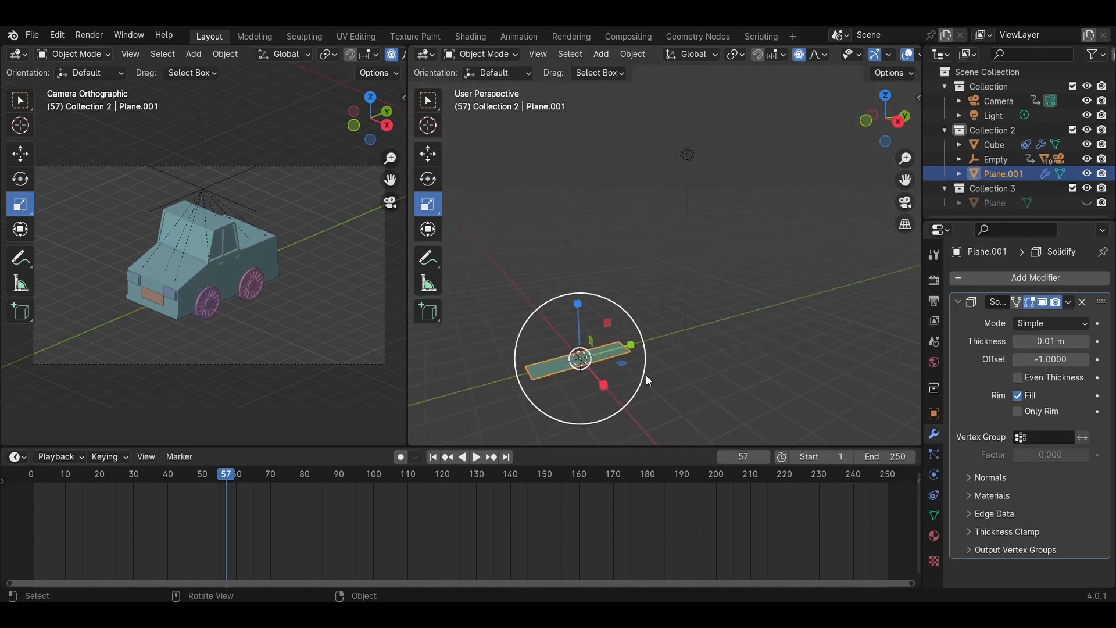
{"action": "left_click", "coordinate": [1083, 341]}
{"action": "left_click", "coordinate": [1083, 342]}
{"action": "left_click", "coordinate": [1083, 342]}
{"action": "middle_click_drag", "start_coordinate": [682, 314], "coordinate": [708, 382]}
{"action": "scroll", "coordinate": [706, 366], "scroll_direction": "down", "scroll_amount": 3}
{"action": "left_click", "coordinate": [703, 338]}
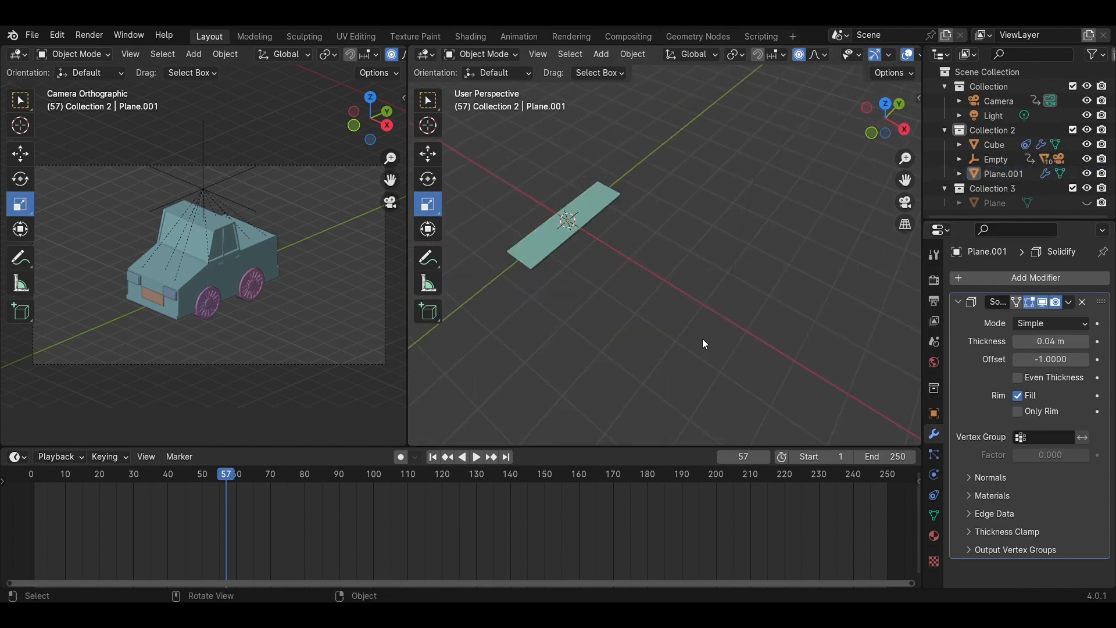
Unhide the large ground plane
{"action": "left_click", "coordinate": [1086, 203]}
{"action": "scroll", "coordinate": [640, 235], "scroll_direction": "down", "scroll_amount": 2}
{"action": "left_click", "coordinate": [602, 236]}
{"action": "left_click", "coordinate": [427, 153]}
{"action": "scroll", "coordinate": [521, 236], "scroll_direction": "down", "scroll_amount": 1}
{"action": "middle_click_drag", "start_coordinate": [521, 238], "coordinate": [610, 297]}
{"action": "left_click_drag", "start_coordinate": [661, 256], "coordinate": [678, 253]}
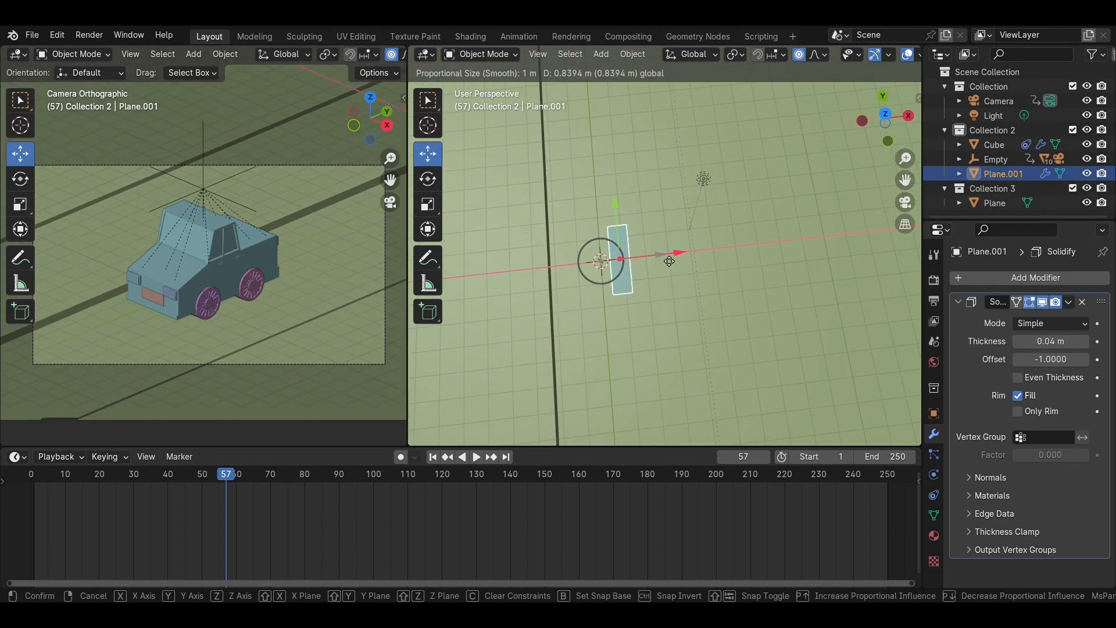
{"action": "right_click", "coordinate": [679, 253]}
Lock the ground plane's location on the X, Y and Z axes
{"action": "left_click", "coordinate": [769, 262]}
{"action": "scroll", "coordinate": [769, 262], "scroll_direction": "down", "scroll_amount": 3}
{"action": "left_click", "coordinate": [934, 413]}
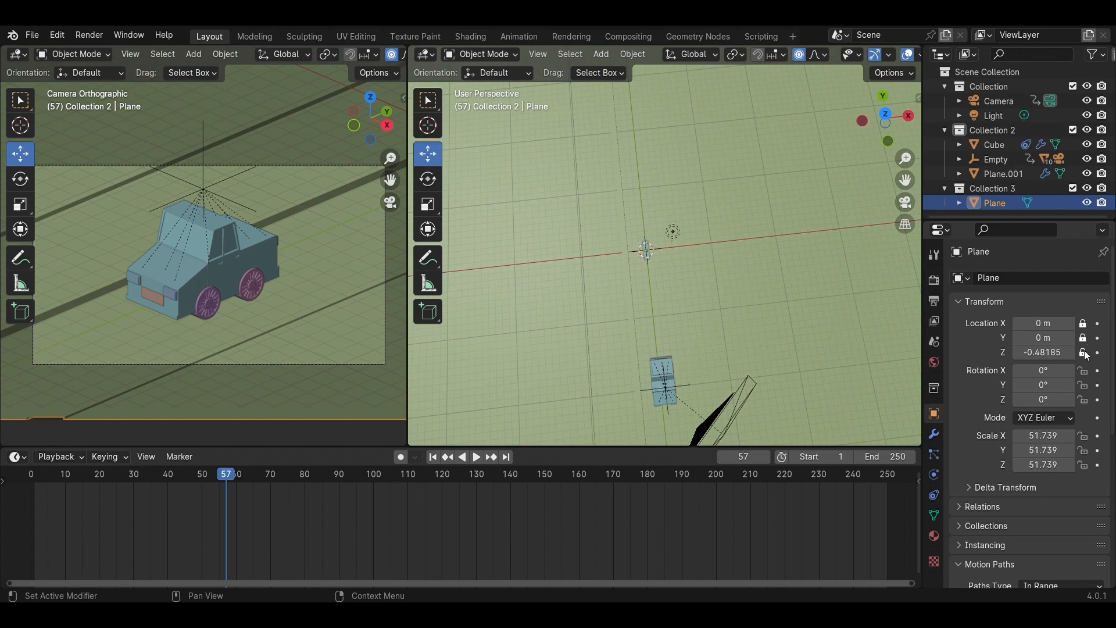
Move the small plane along X to about 1.33 m, and return the timeline to frame 1
{"action": "left_click", "coordinate": [648, 255]}
{"action": "middle_click_drag", "start_coordinate": [714, 304], "coordinate": [675, 266]}
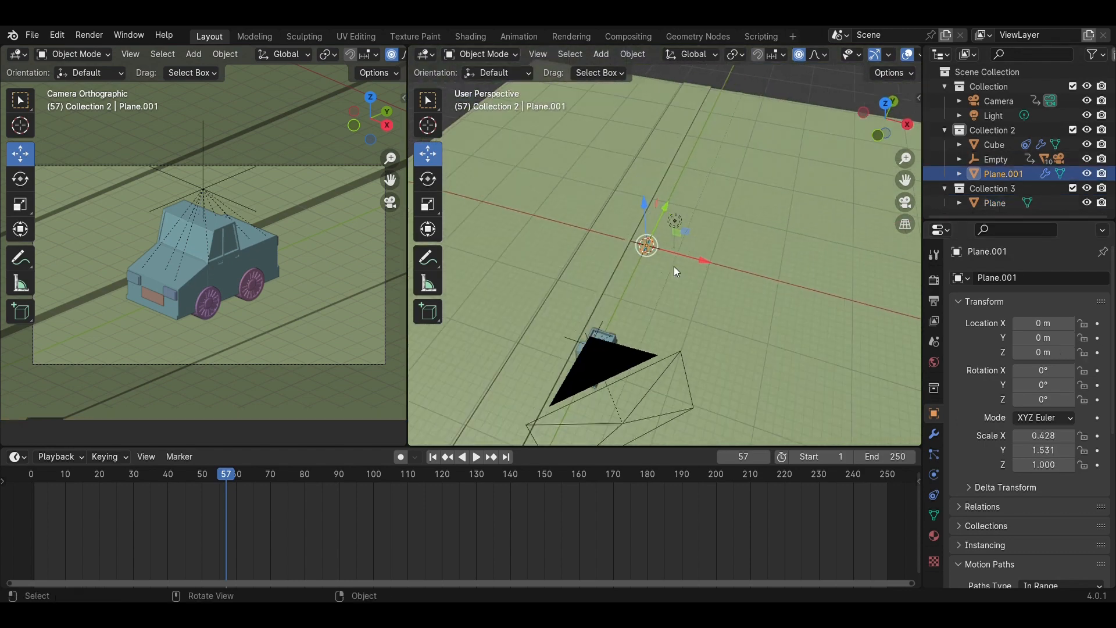
{"action": "left_click_drag", "start_coordinate": [701, 261], "coordinate": [710, 264]}
{"action": "scroll", "coordinate": [710, 264], "scroll_direction": "down", "scroll_amount": 3}
{"action": "left_click", "coordinate": [886, 104]}
{"action": "left_click_drag", "start_coordinate": [231, 480], "coordinate": [35, 481]}
{"action": "middle_click_drag", "start_coordinate": [640, 233], "coordinate": [646, 208]}
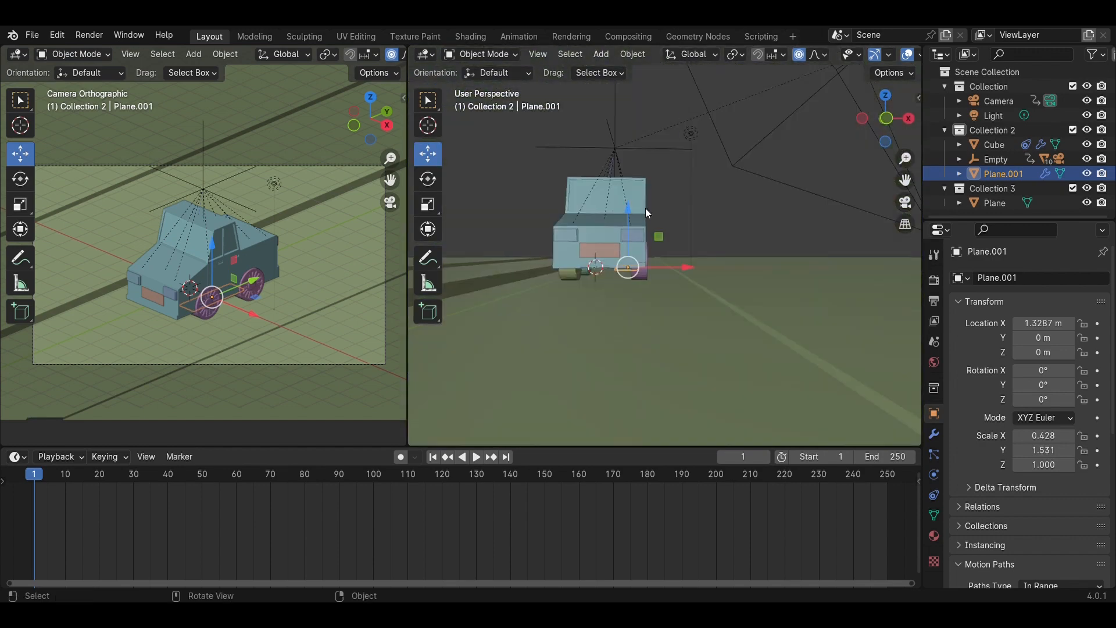
Widen the main 3D viewport, and turn on X-ray display to see the small plane through the truck
{"action": "scroll", "coordinate": [646, 208], "scroll_direction": "up", "scroll_amount": 2}
{"action": "left_click_drag", "start_coordinate": [409, 125], "coordinate": [239, 125]}
{"action": "left_click", "coordinate": [834, 54]}
{"action": "middle_click_drag", "start_coordinate": [544, 247], "coordinate": [542, 295]}
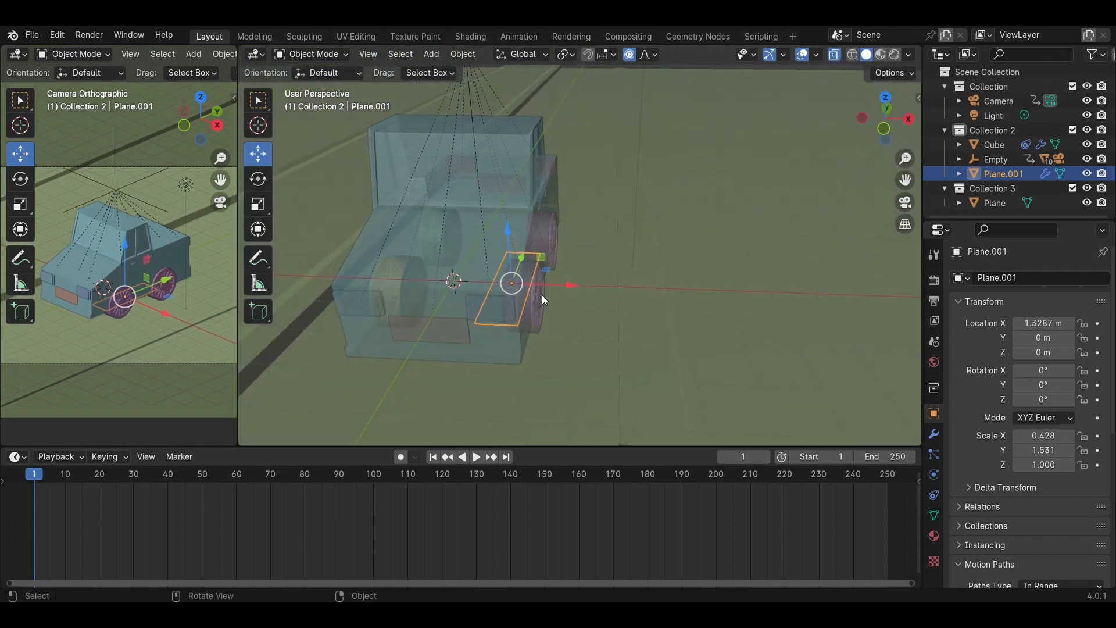
Move the small plane back along X to about 0.697 m, beneath the truck
{"action": "left_click_drag", "start_coordinate": [550, 287], "coordinate": [540, 285]}
{"action": "middle_click_drag", "start_coordinate": [540, 286], "coordinate": [602, 299]}
{"action": "scroll", "coordinate": [602, 298], "scroll_direction": "down", "scroll_amount": 2}
{"action": "left_click_drag", "start_coordinate": [594, 252], "coordinate": [577, 241]}
{"action": "left_click", "coordinate": [892, 117]}
{"action": "middle_click_drag", "start_coordinate": [577, 240], "coordinate": [588, 217]}
{"action": "scroll", "coordinate": [587, 218], "scroll_direction": "up", "scroll_amount": 3}
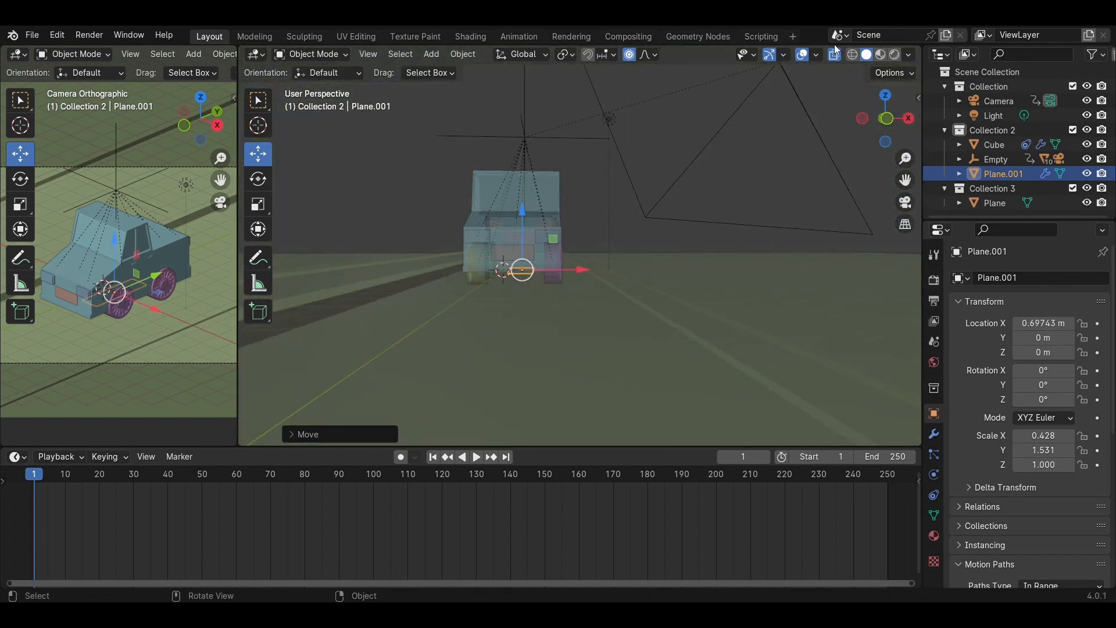
Lower the small plane to about -0.469 m on Z, and turn off proportional editing
{"action": "scroll", "coordinate": [480, 277], "scroll_direction": "up", "scroll_amount": 3}
{"action": "middle_click_drag", "start_coordinate": [480, 277], "coordinate": [480, 230]}
{"action": "left_click_drag", "start_coordinate": [480, 229], "coordinate": [480, 263]}
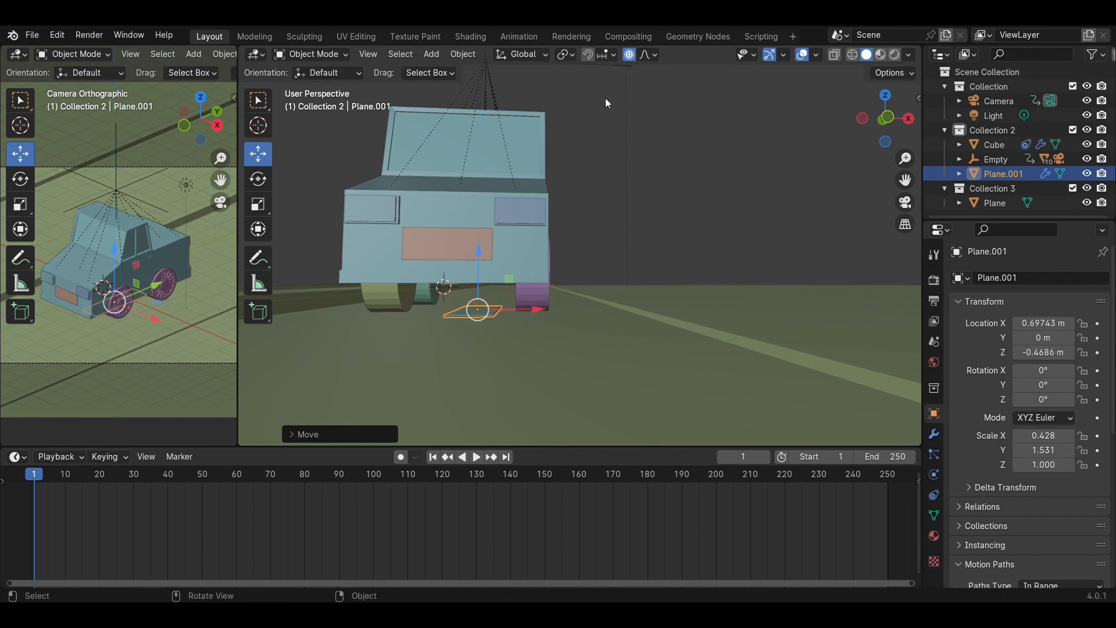
{"action": "left_click", "coordinate": [629, 54]}
{"action": "scroll", "coordinate": [459, 301], "scroll_direction": "up", "scroll_amount": 4}
{"action": "scroll", "coordinate": [669, 222], "scroll_direction": "down", "scroll_amount": 4}
{"action": "middle_click_drag", "start_coordinate": [670, 222], "coordinate": [600, 295]}
{"action": "scroll", "coordinate": [600, 295], "scroll_direction": "down", "scroll_amount": 4}
{"action": "scroll", "coordinate": [600, 295], "scroll_direction": "down", "scroll_amount": 3}
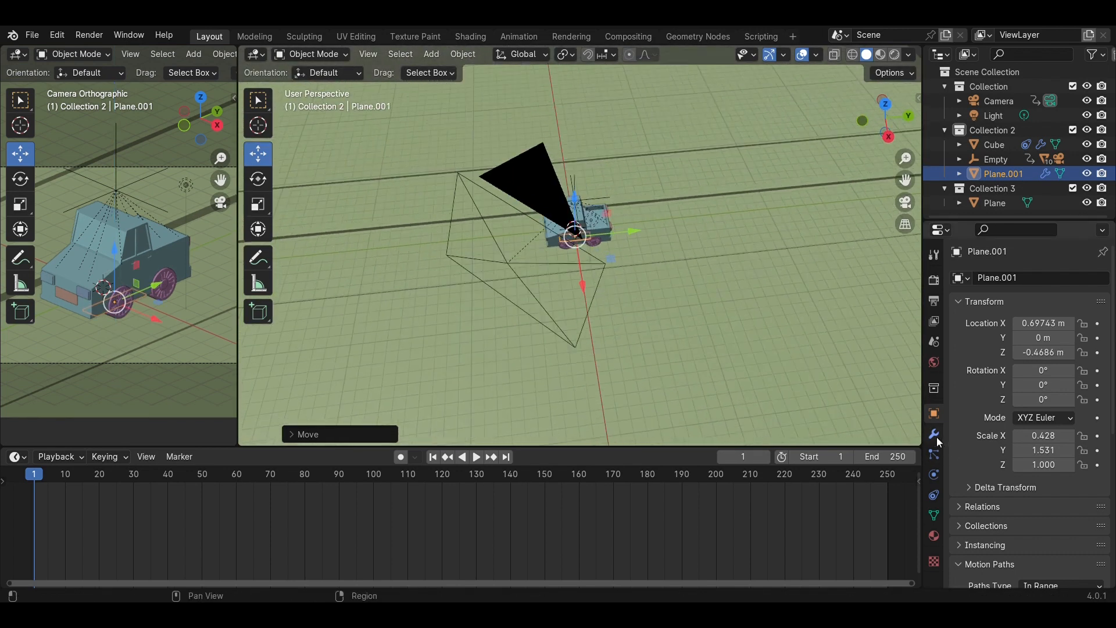
Apply the small plane's Solidify modifier, and add an Array modifier to it
{"action": "left_click", "coordinate": [934, 434]}
{"action": "left_click", "coordinate": [1070, 301]}
{"action": "left_click", "coordinate": [1035, 319]}
{"action": "left_click", "coordinate": [996, 278]}
{"action": "mouse_move", "coordinate": [988, 276]}
{"action": "left_click", "coordinate": [870, 276]}
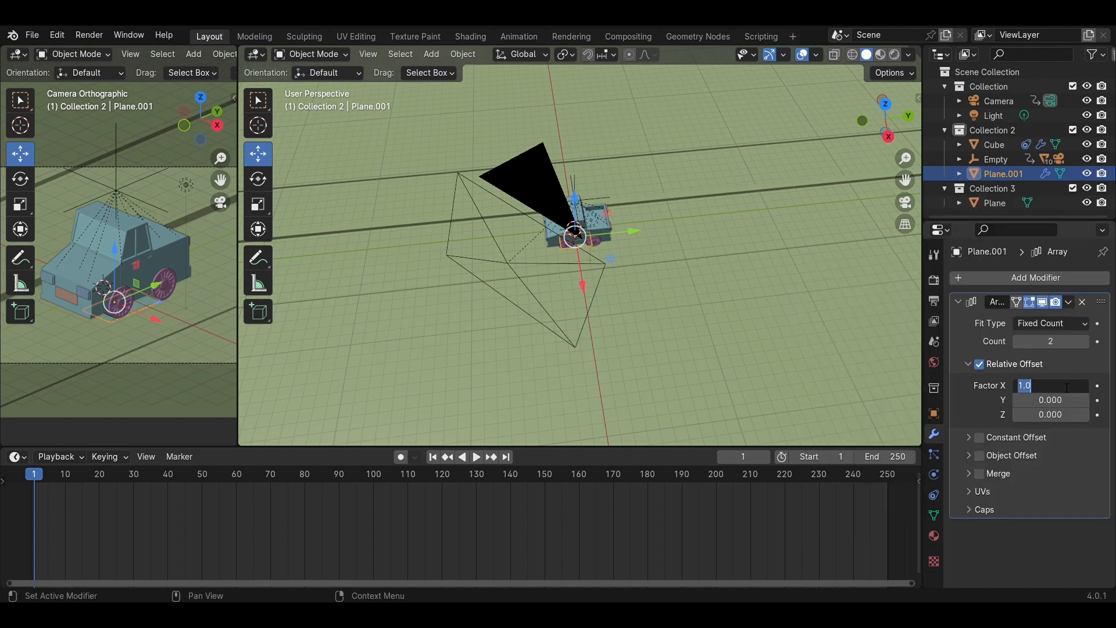
Set the array's count to 6 and its relative offset to 0 on X and -2.7 on Y, and move to frame 85
{"action": "type", "text": "0"}
{"action": "key", "text": "Tab"}
{"action": "type", "text": "0.6"}
{"action": "key", "text": "Return"}
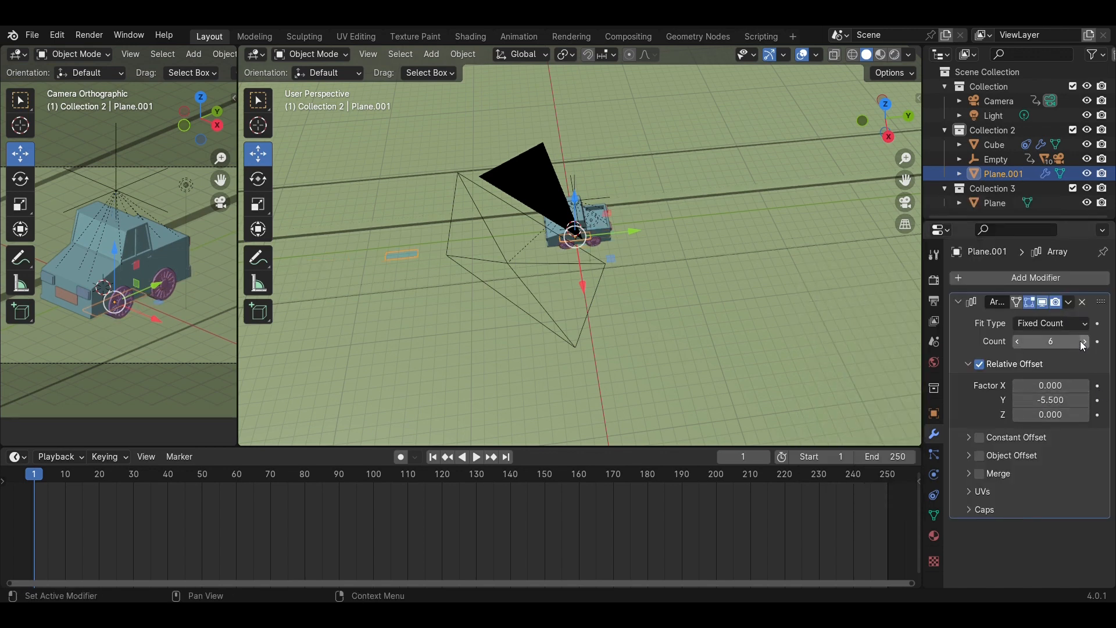
{"action": "left_click_drag", "start_coordinate": [33, 475], "coordinate": [92, 477]}
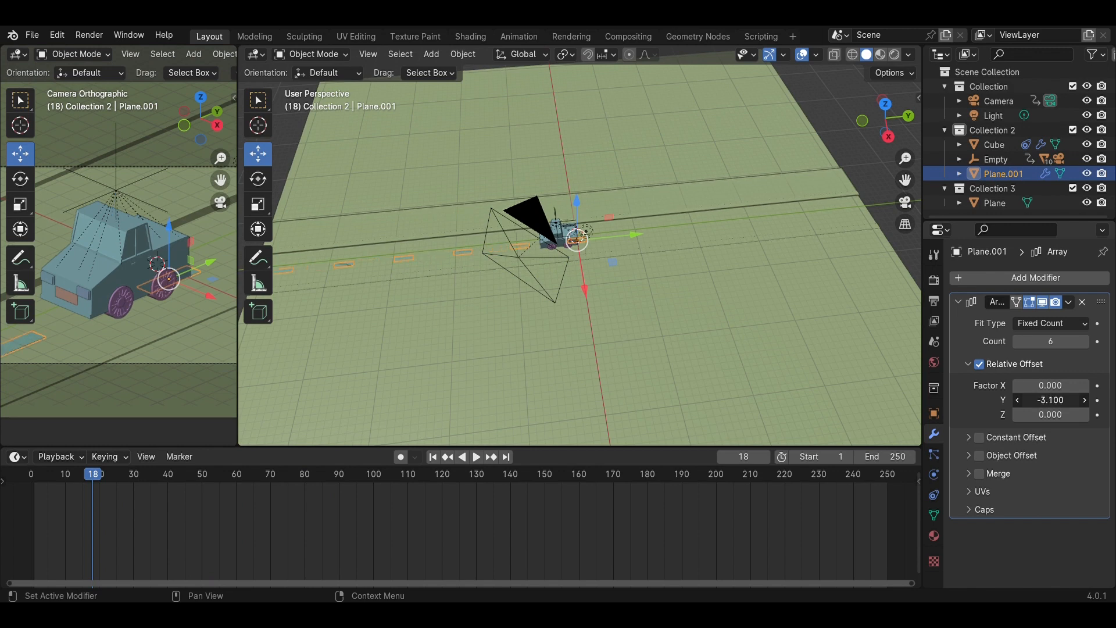
{"action": "left_click_drag", "start_coordinate": [81, 476], "coordinate": [243, 480]}
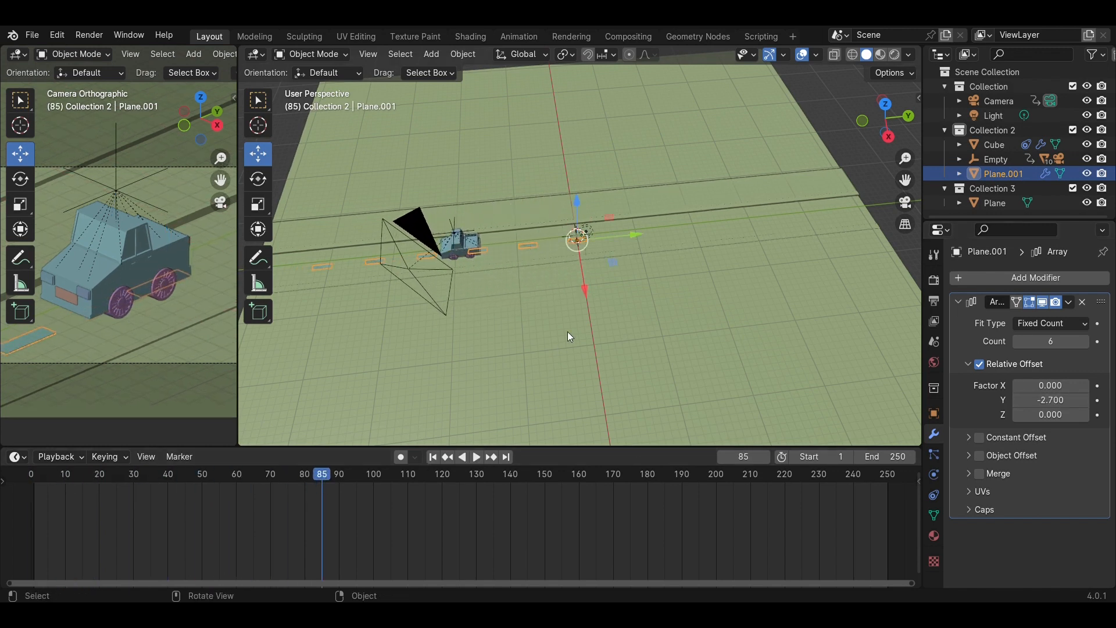
Widen the camera viewport, switch it to Rendered shading, and save the file
{"action": "key", "text": "ctrl+s"}
{"action": "middle_click_drag", "start_coordinate": [413, 350], "coordinate": [357, 313]}
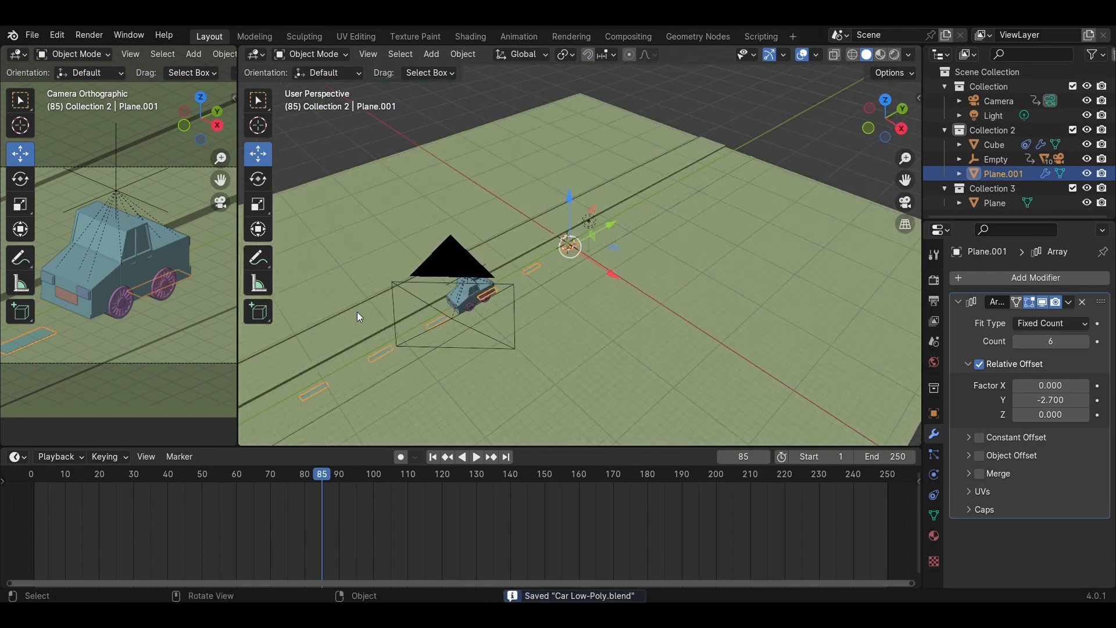
{"action": "left_click_drag", "start_coordinate": [235, 277], "coordinate": [514, 277]}
{"action": "key", "text": "z"}
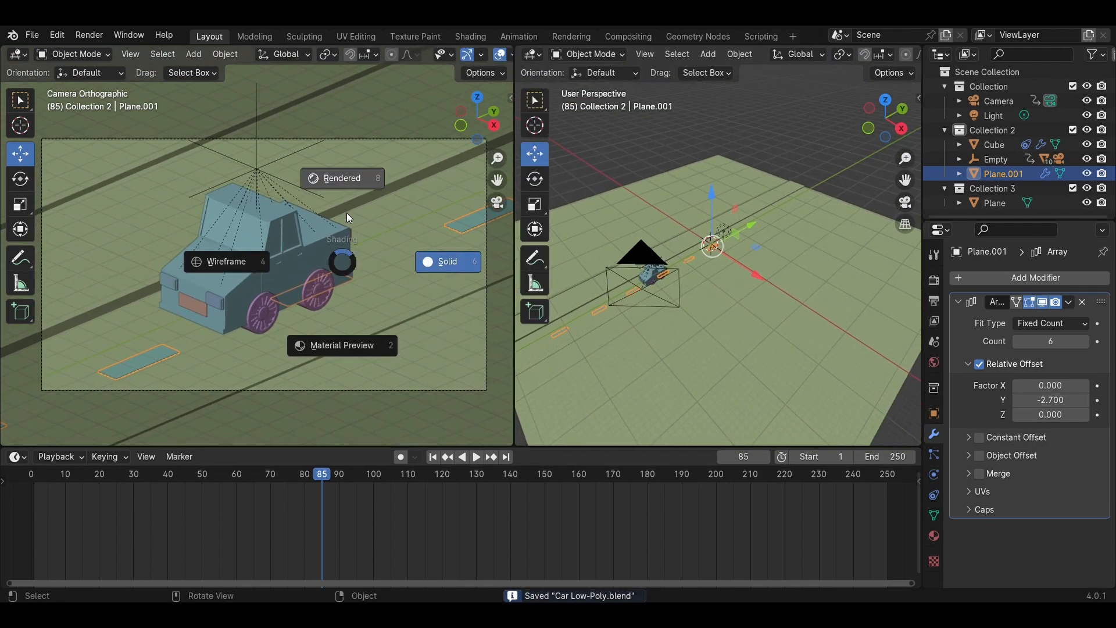
{"action": "left_click", "coordinate": [352, 240]}
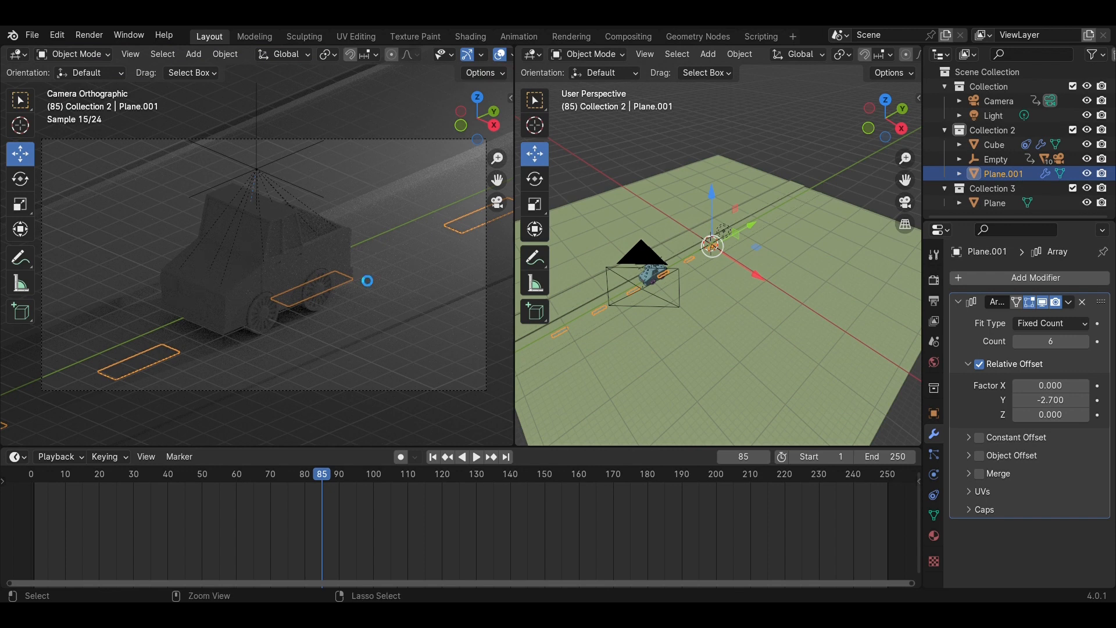
{"action": "key", "text": "ctrl+s"}
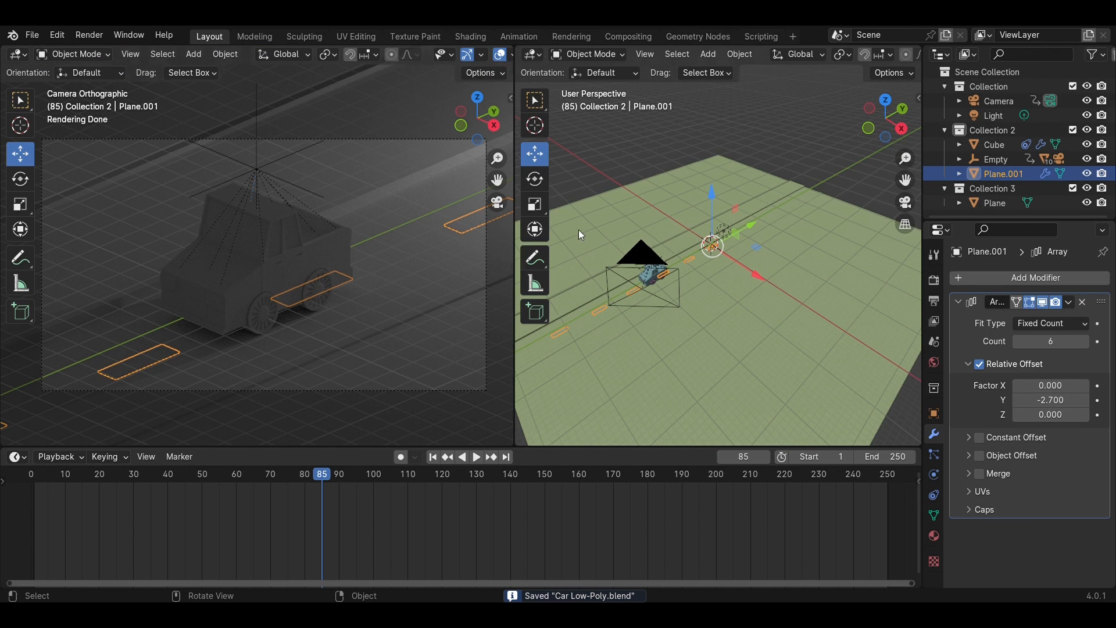
Render test images of the truck at frame 85 and at frame 1
{"action": "left_click", "coordinate": [742, 130]}
{"action": "left_click", "coordinate": [89, 36]}
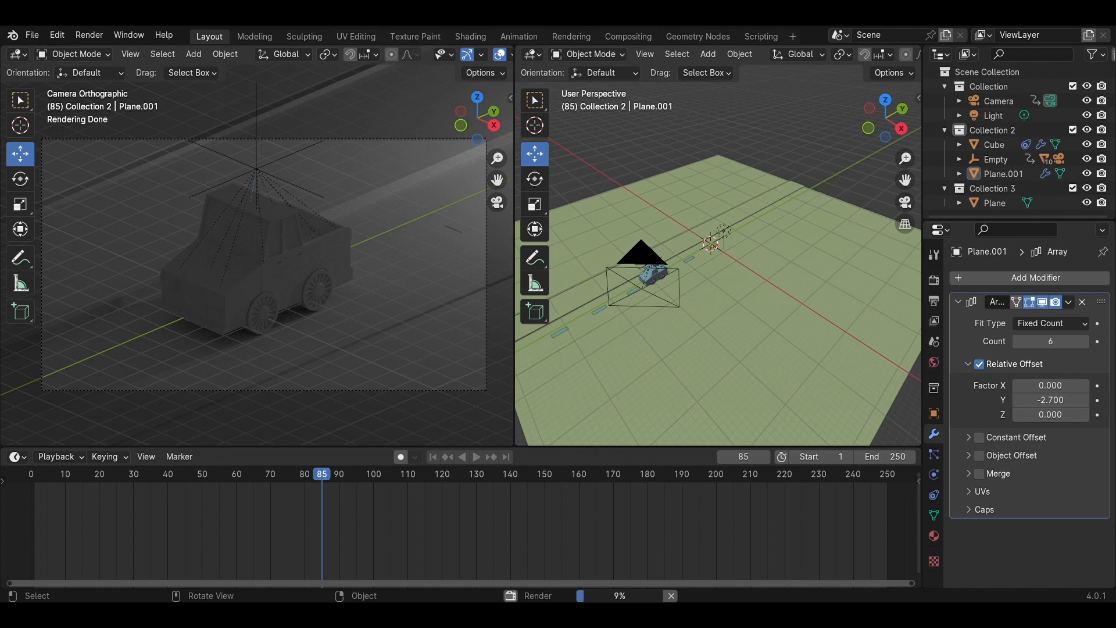
{"action": "left_click_drag", "start_coordinate": [323, 471], "coordinate": [34, 489]}
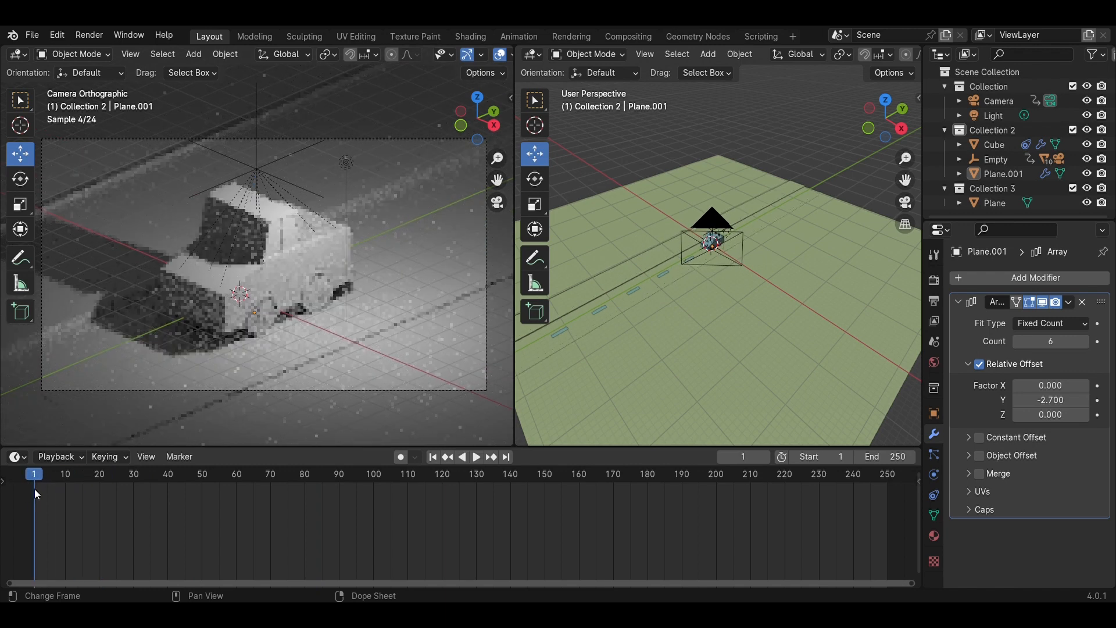
{"action": "left_click", "coordinate": [92, 37]}
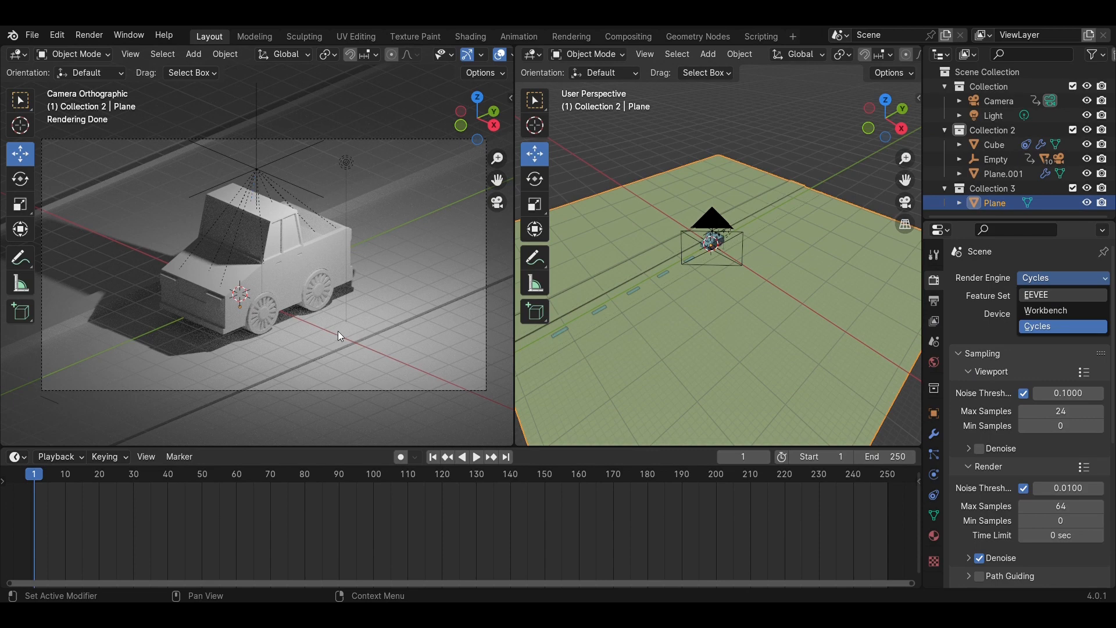
Set the render engine to EEVEE and switch the camera viewport to Material Preview shading
{"action": "key", "text": "Return"}
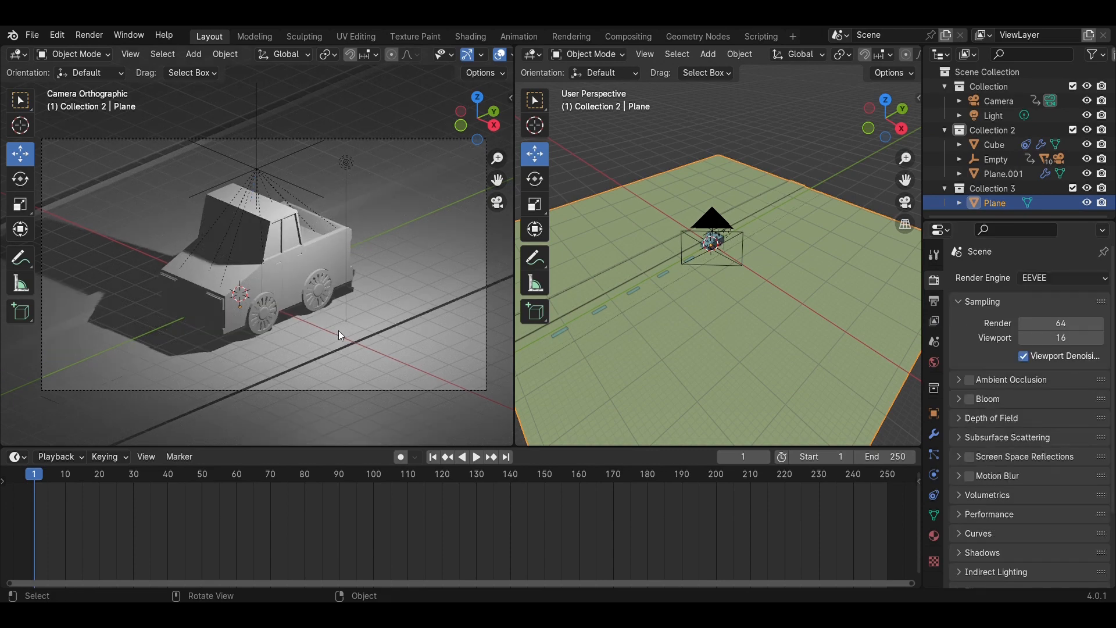
{"action": "key", "text": "z"}
{"action": "left_click", "coordinate": [358, 395]}
Give the large ground plane a new material with a grey base colour of value 0.180
{"action": "scroll", "coordinate": [728, 389], "scroll_direction": "up", "scroll_amount": 2}
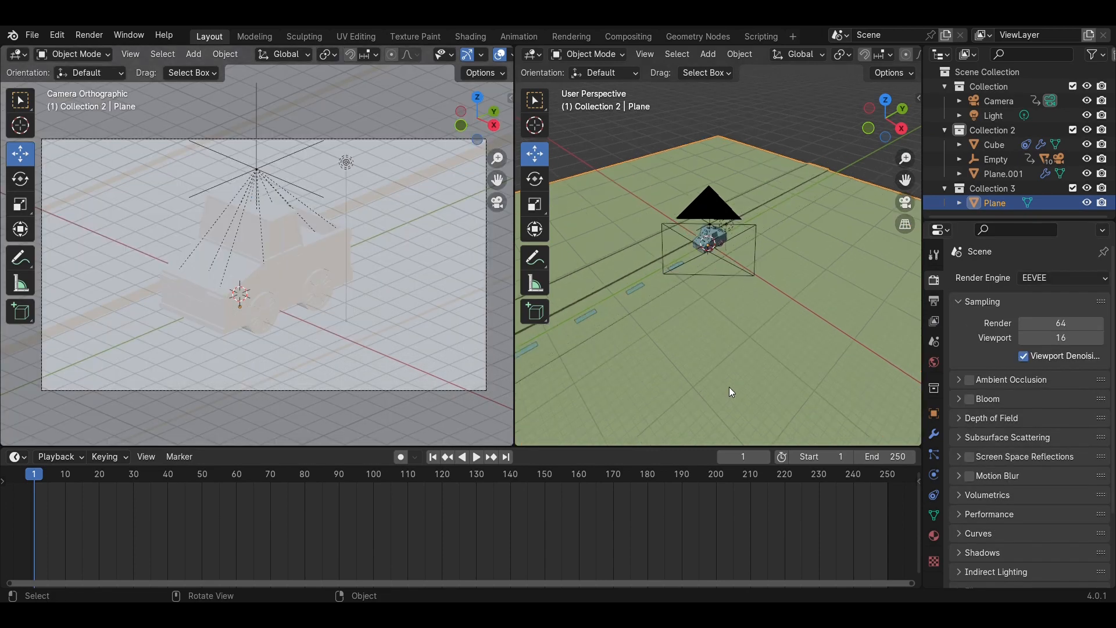
{"action": "middle_click_drag", "start_coordinate": [694, 353], "coordinate": [748, 294]}
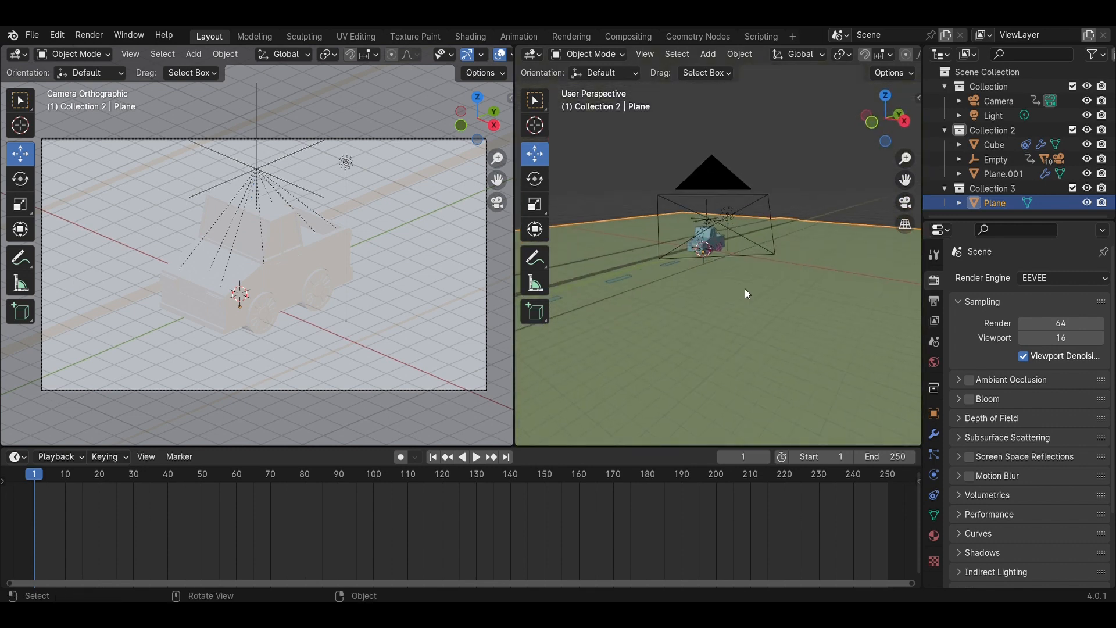
{"action": "left_click", "coordinate": [934, 536]}
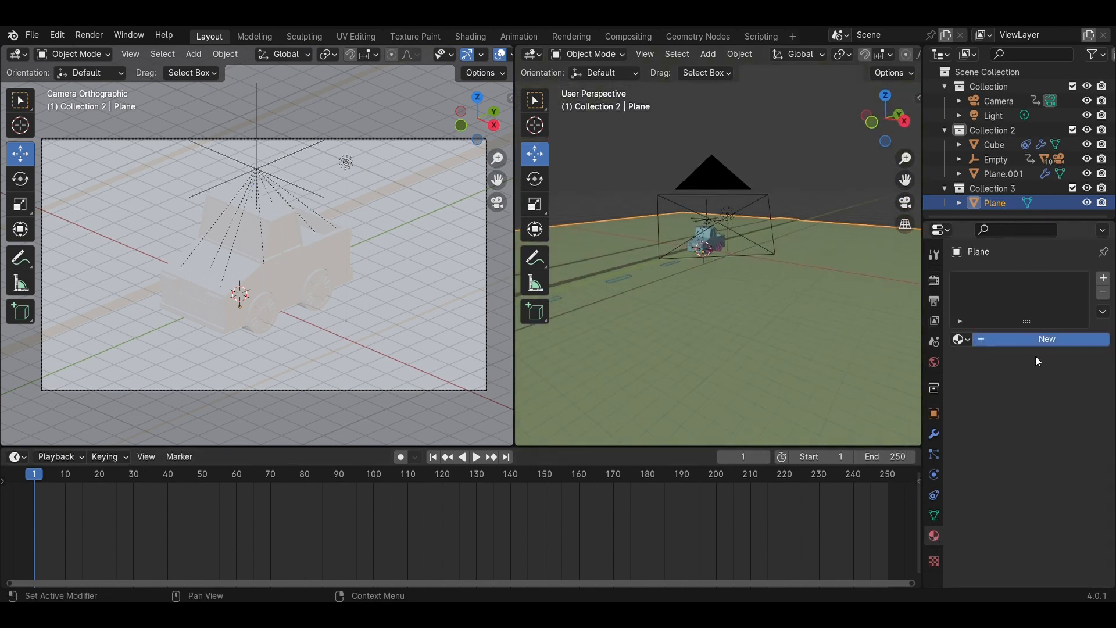
{"action": "left_click", "coordinate": [1039, 339]}
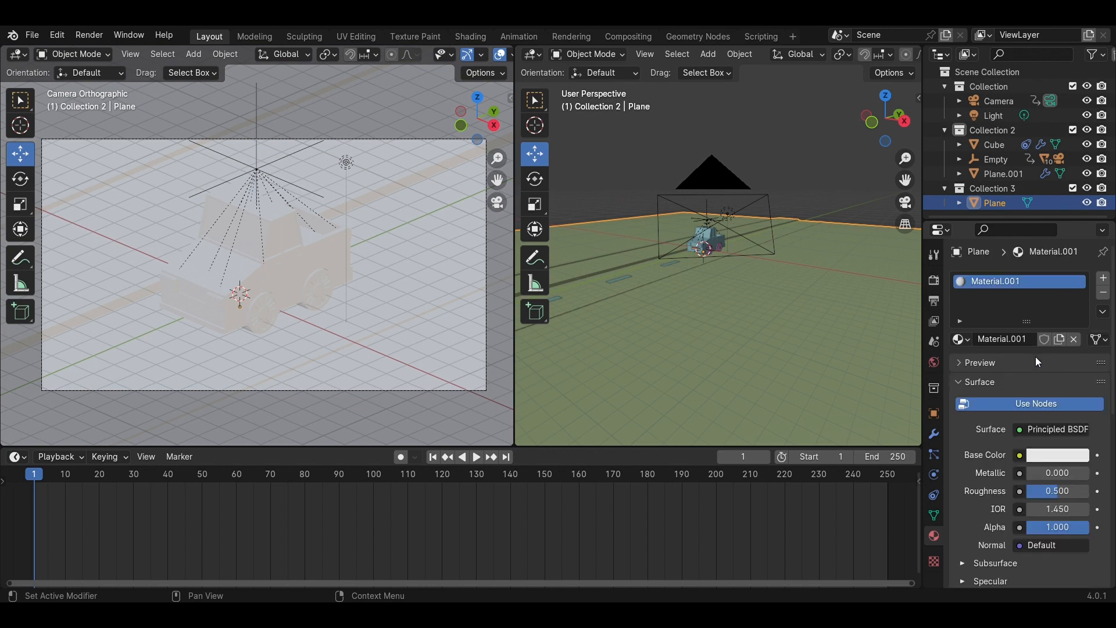
{"action": "left_click", "coordinate": [1064, 455]}
{"action": "left_click_drag", "start_coordinate": [1083, 236], "coordinate": [1078, 291]}
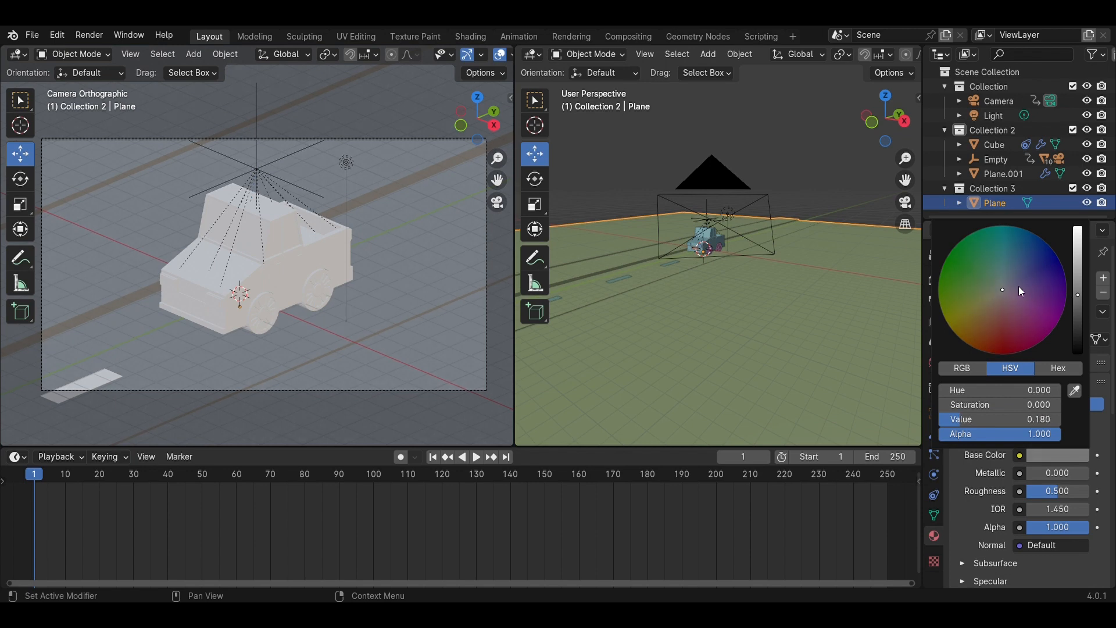
Assign a new second material to the top and side faces of the road's near edge strip
{"action": "scroll", "coordinate": [825, 299], "scroll_direction": "up", "scroll_amount": 3}
{"action": "middle_click_drag", "start_coordinate": [825, 298], "coordinate": [776, 317]}
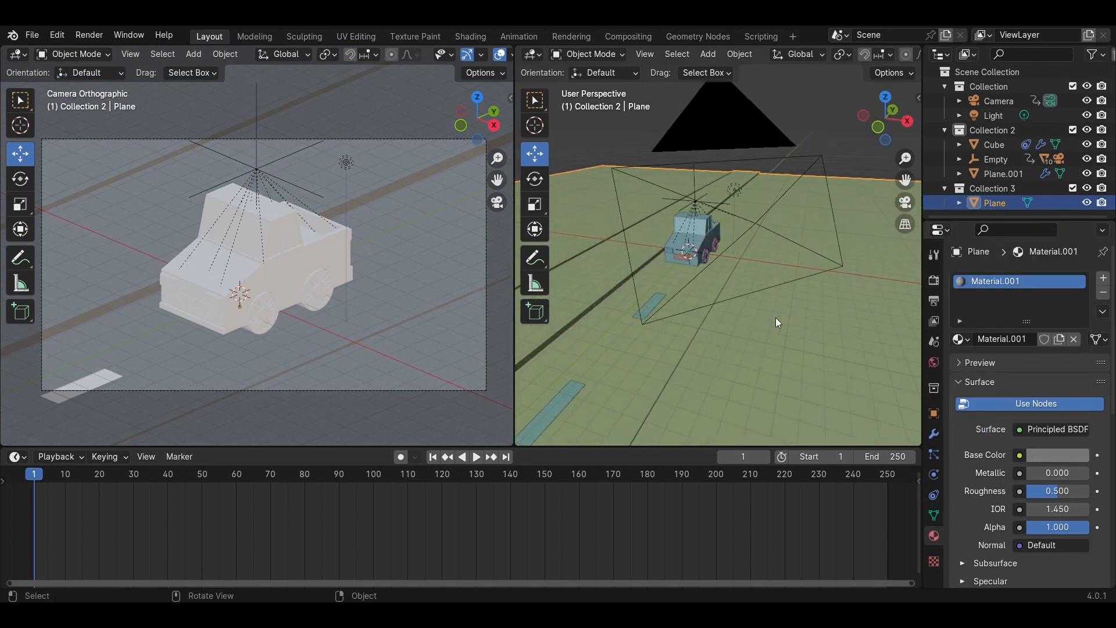
{"action": "scroll", "coordinate": [707, 327], "scroll_direction": "down", "scroll_amount": 3}
{"action": "key", "text": "Tab"}
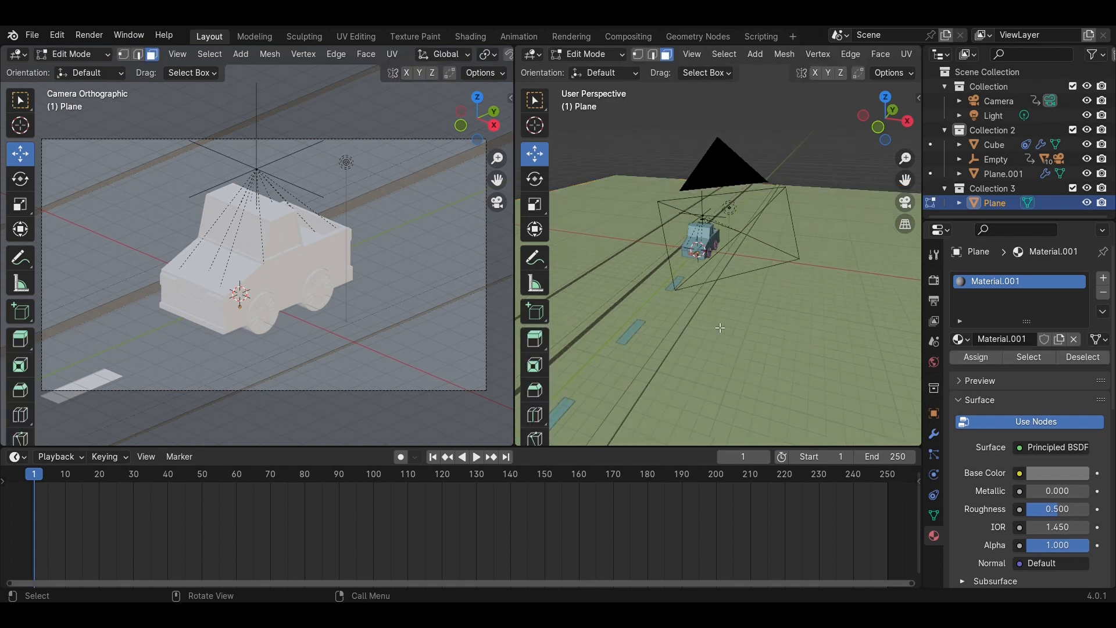
{"action": "left_click", "coordinate": [684, 328]}
{"action": "middle_click_drag", "start_coordinate": [716, 333], "coordinate": [730, 318]}
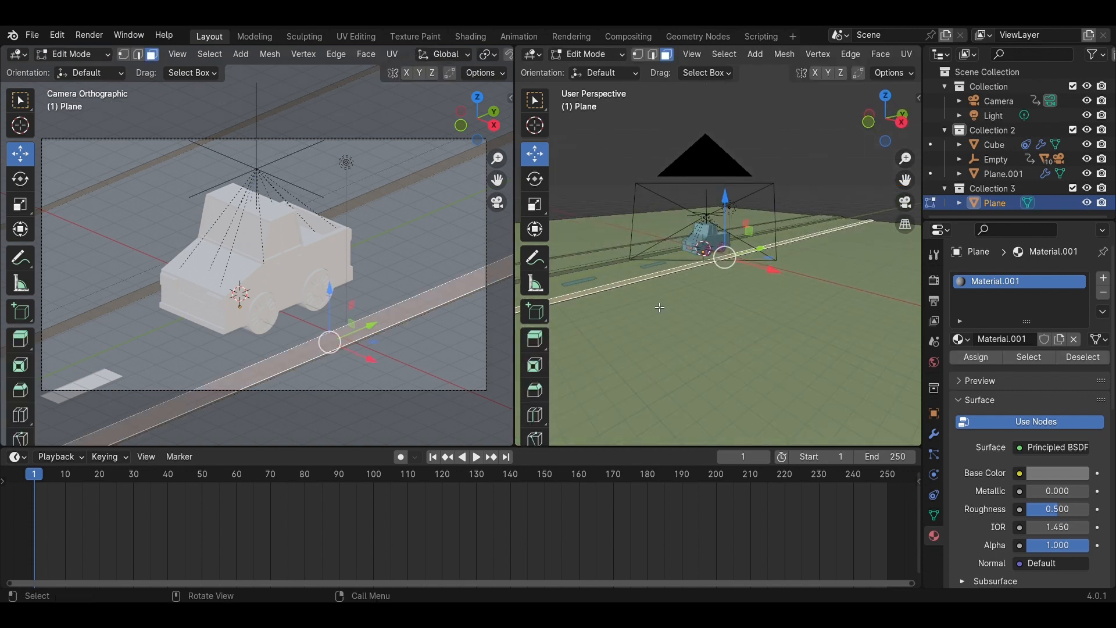
{"action": "scroll", "coordinate": [729, 319], "scroll_direction": "up", "scroll_amount": 5}
{"action": "scroll", "coordinate": [739, 313], "scroll_direction": "up", "scroll_amount": 3}
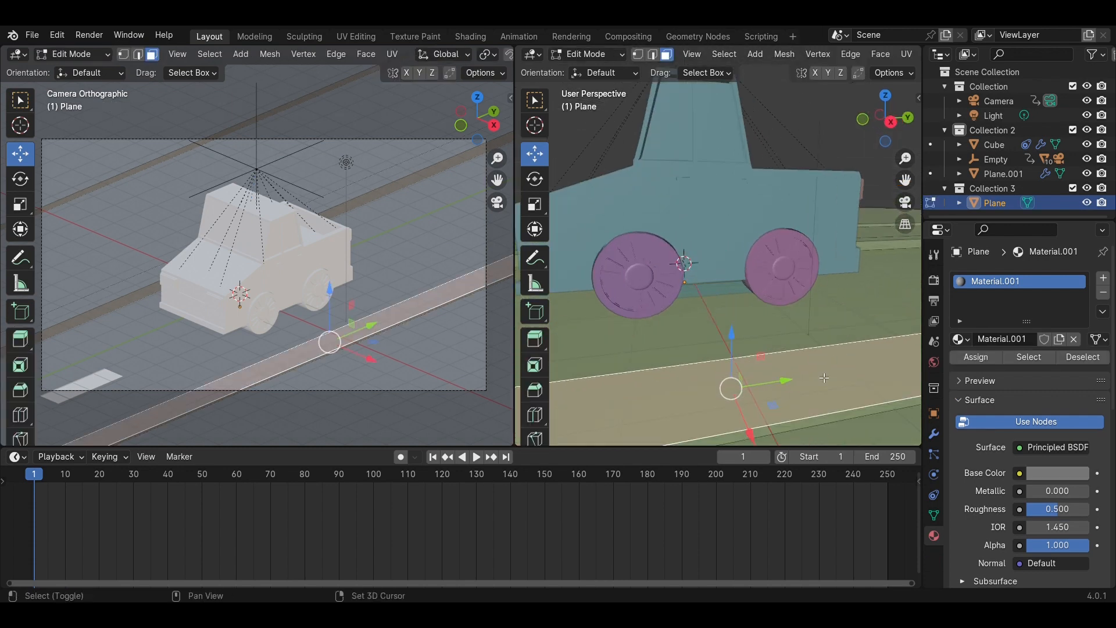
{"action": "middle_click_drag", "start_coordinate": [834, 414], "coordinate": [774, 337]}
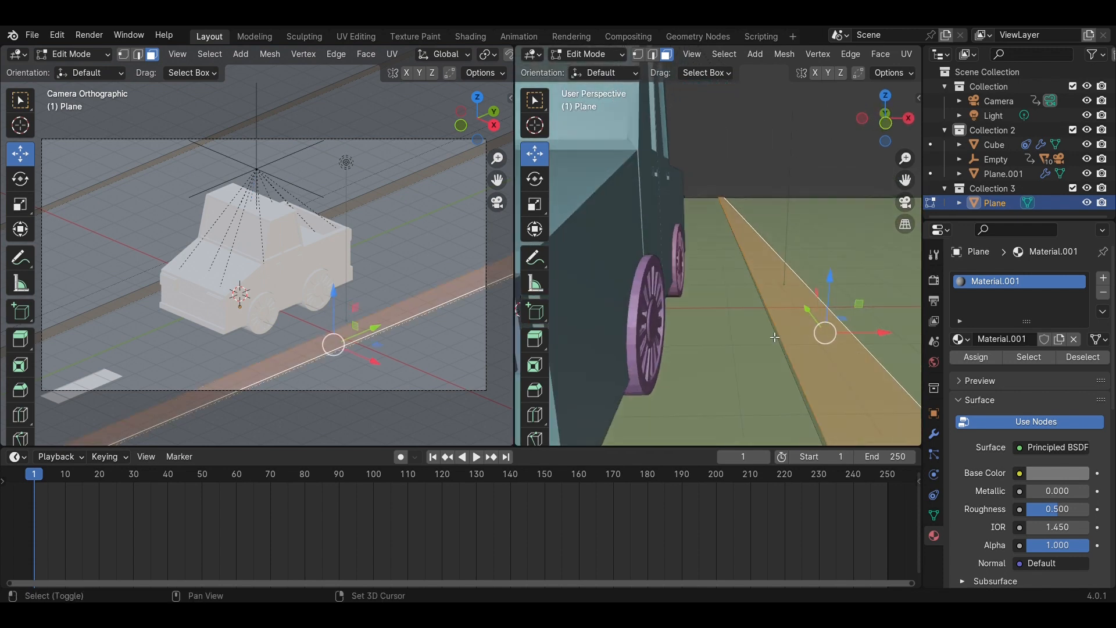
{"action": "left_click", "coordinate": [779, 335], "text": "shift"}
{"action": "left_click", "coordinate": [1103, 278]}
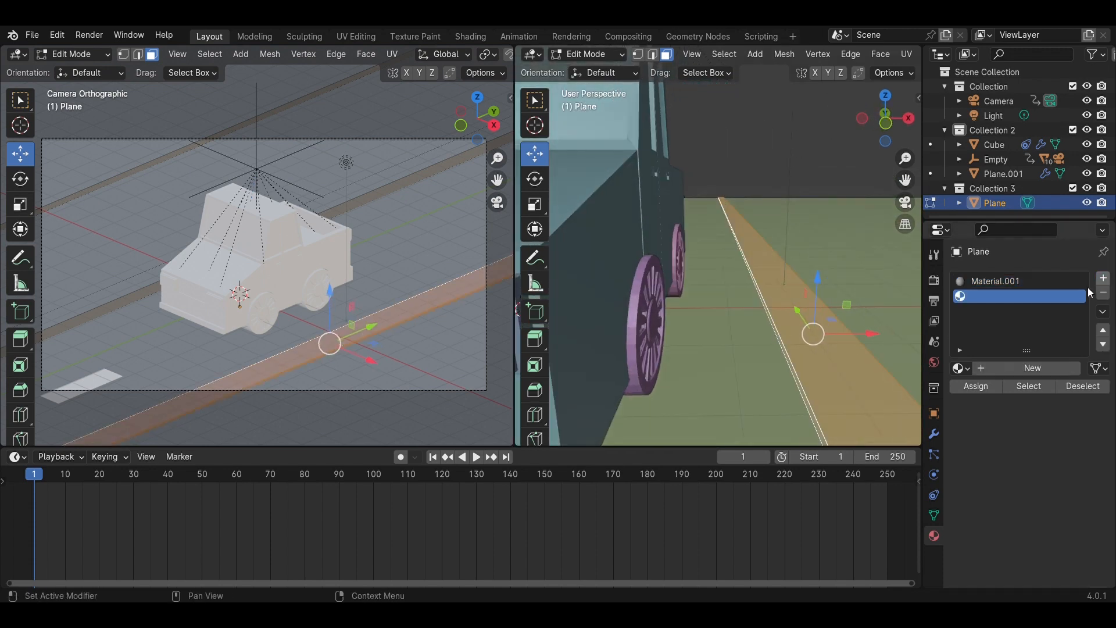
{"action": "left_click", "coordinate": [1005, 368]}
{"action": "left_click", "coordinate": [977, 387]}
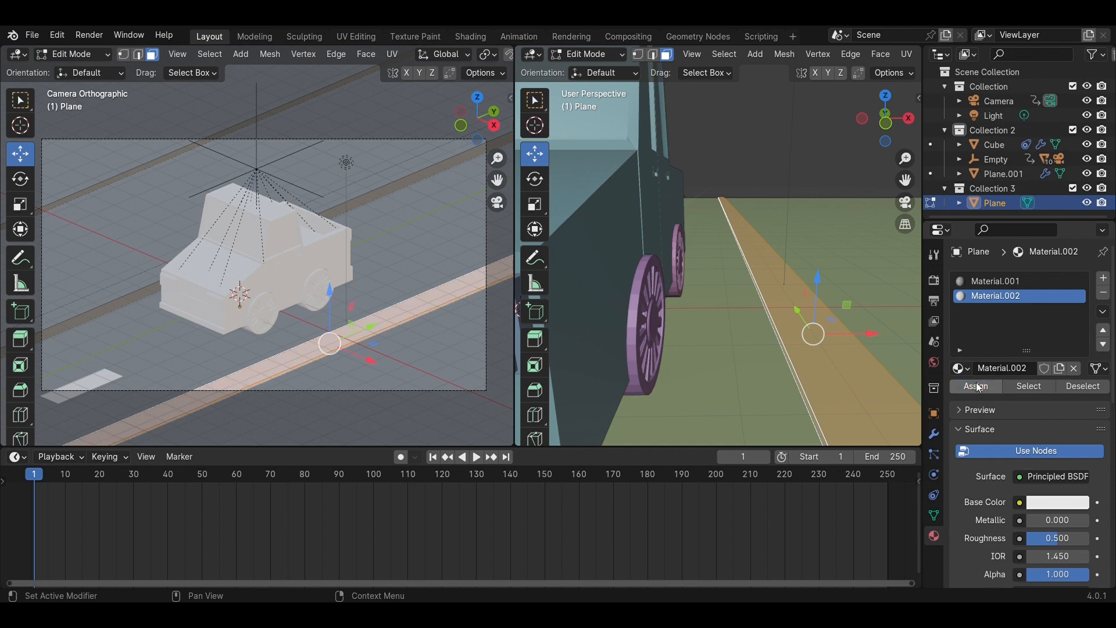
Darken the near edge strip material's base colour to value 0.030, and deselect the strip
{"action": "left_click", "coordinate": [1059, 503]}
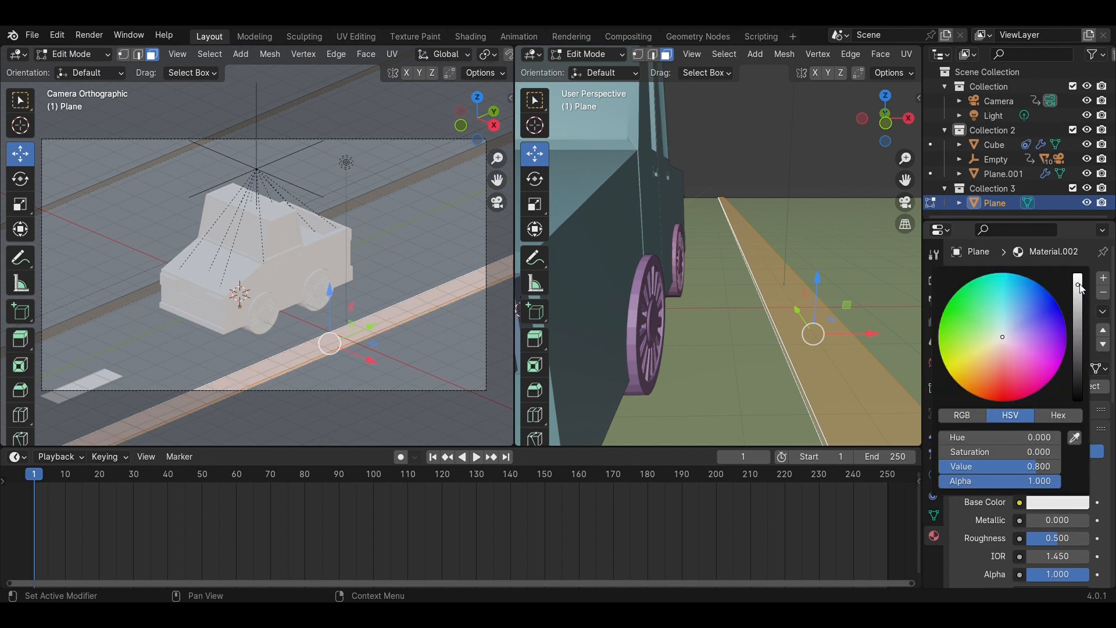
{"action": "left_click_drag", "start_coordinate": [1083, 289], "coordinate": [1078, 378]}
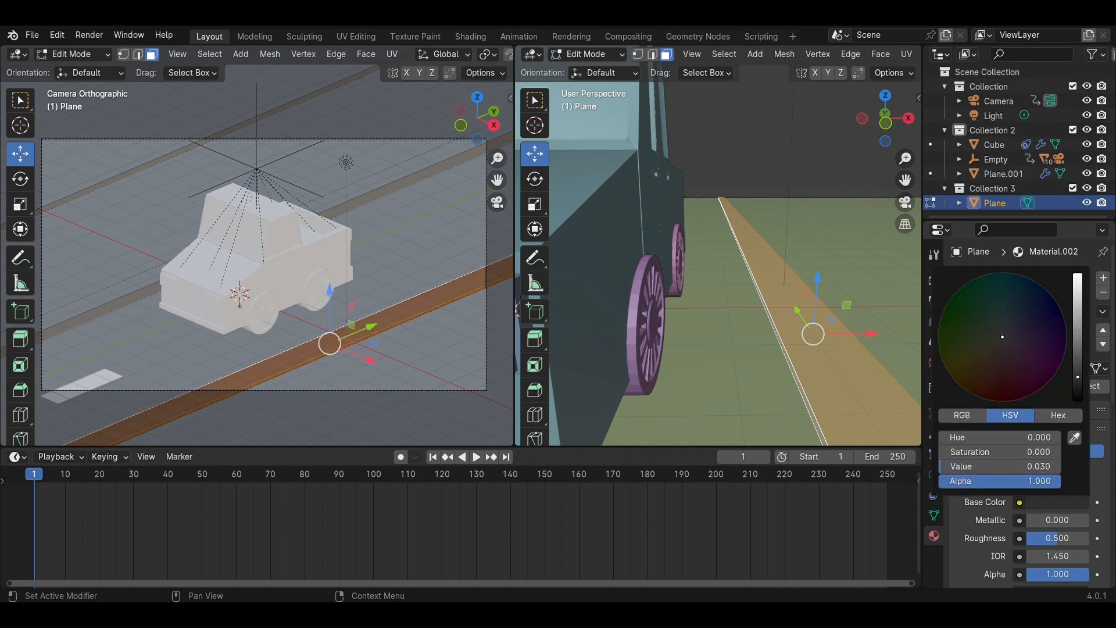
{"action": "key", "text": "Tab"}
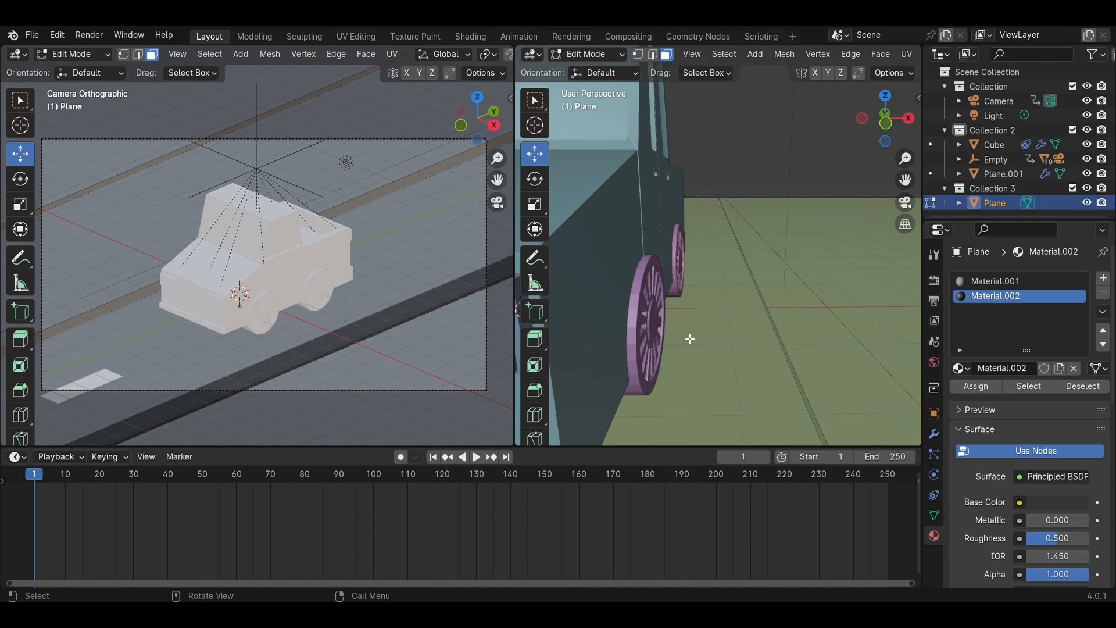
Assign a new third material to the faces of the strip along the road's far side, behind the truck
{"action": "scroll", "coordinate": [334, 274], "scroll_direction": "up", "scroll_amount": 2}
{"action": "key", "text": "Tab"}
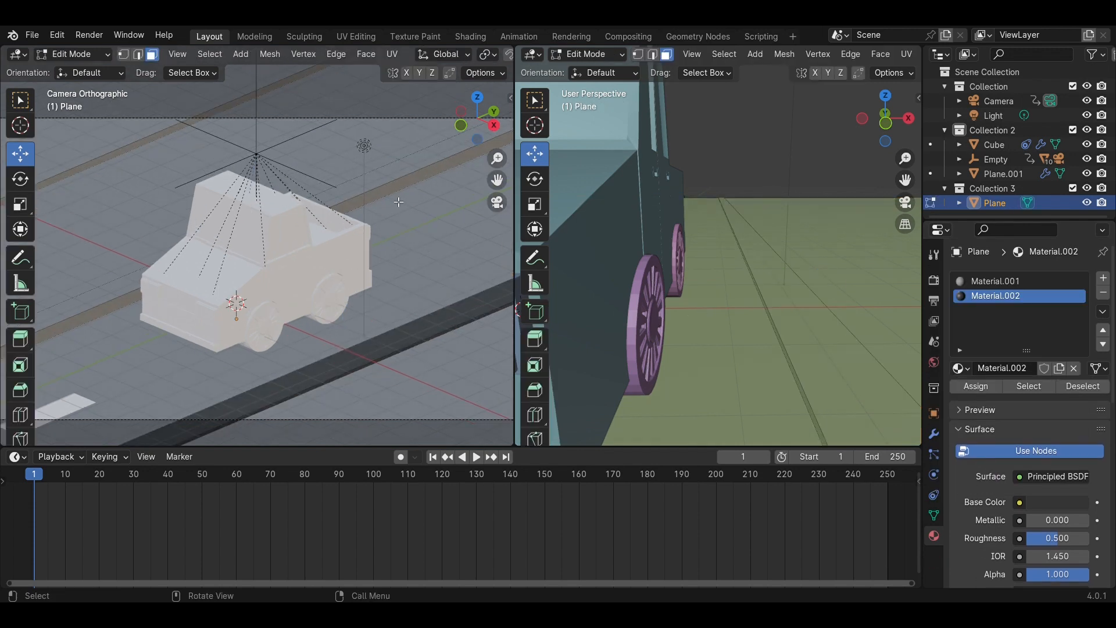
{"action": "left_click", "coordinate": [395, 196]}
{"action": "key", "text": "ctrl+l"}
{"action": "mouse_move", "coordinate": [695, 342]}
{"action": "middle_mouse_down"}
{"action": "mouse_move", "coordinate": [732, 344]}
{"action": "mouse_move", "coordinate": [710, 347]}
{"action": "middle_mouse_up"}
{"action": "left_click", "coordinate": [714, 351]}
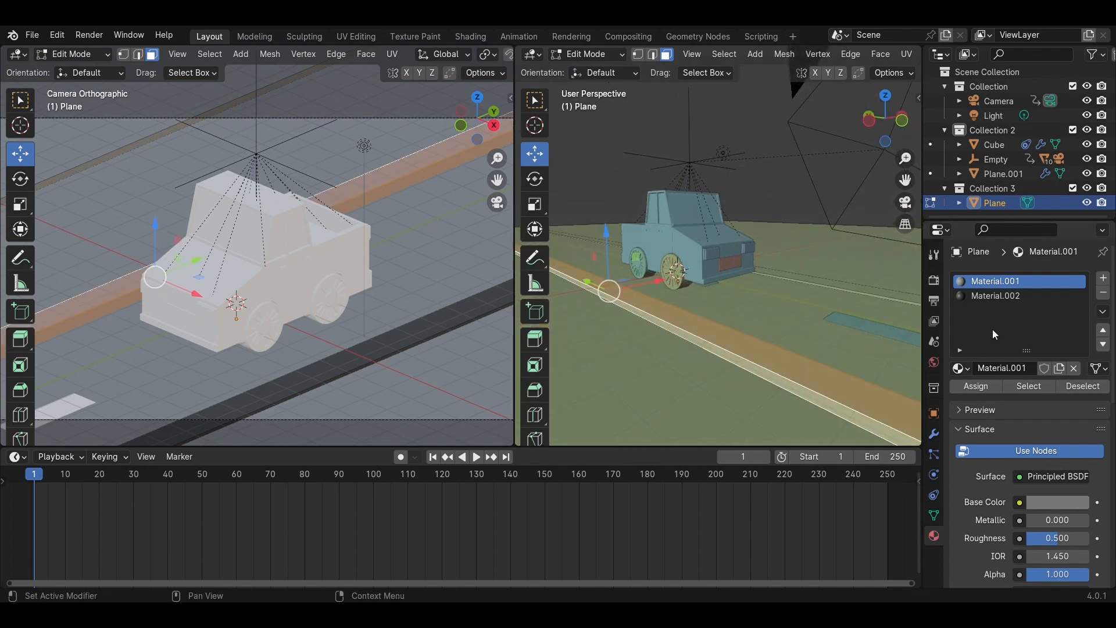
{"action": "left_click", "coordinate": [1104, 279]}
{"action": "left_click", "coordinate": [1001, 369]}
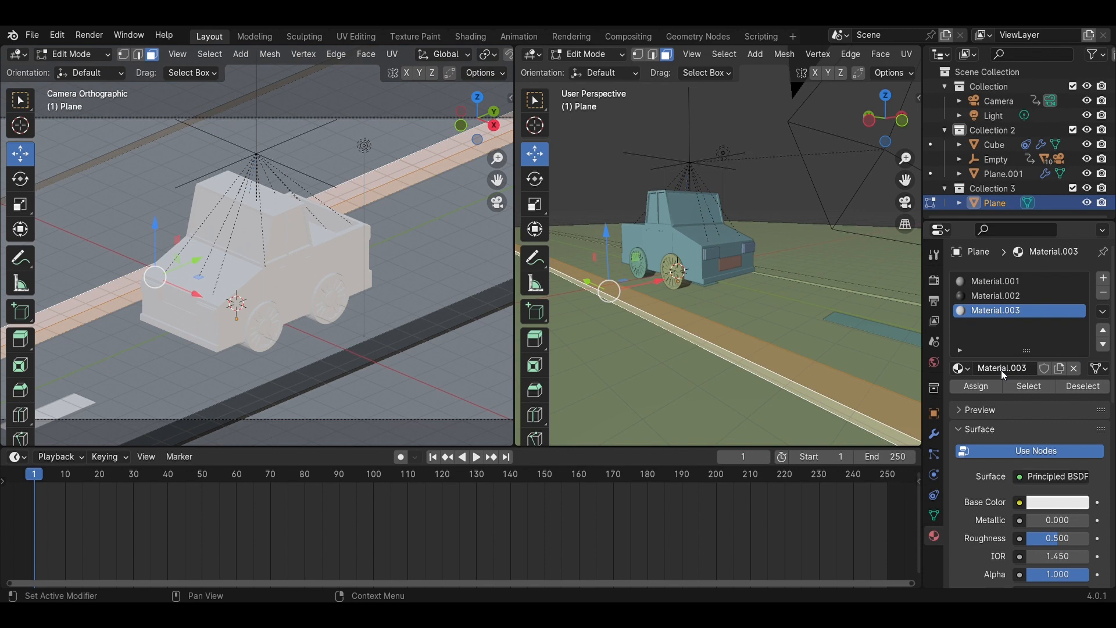
Darken the far strip material's base colour to a light grey, and leave Edit Mode
{"action": "left_click", "coordinate": [1059, 502]}
{"action": "left_click_drag", "start_coordinate": [1082, 294], "coordinate": [1081, 308]}
{"action": "key", "text": "Tab"}
{"action": "scroll", "coordinate": [462, 364], "scroll_direction": "down", "scroll_amount": 2}
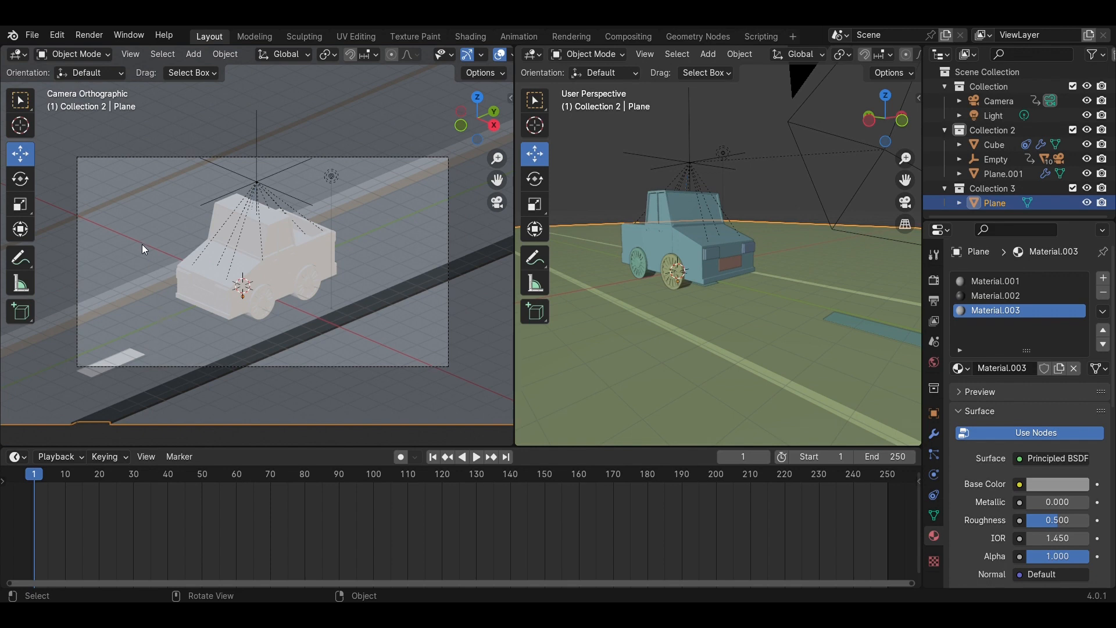
Assign Material.003 to the large ground face beyond the road's far side and to its raised side face
{"action": "key", "text": "Tab"}
{"action": "scroll", "coordinate": [772, 308], "scroll_direction": "up", "scroll_amount": 1}
{"action": "scroll", "coordinate": [773, 309], "scroll_direction": "down", "scroll_amount": 3}
{"action": "middle_click_drag", "start_coordinate": [773, 308], "coordinate": [761, 262]}
{"action": "left_click", "coordinate": [755, 285]}
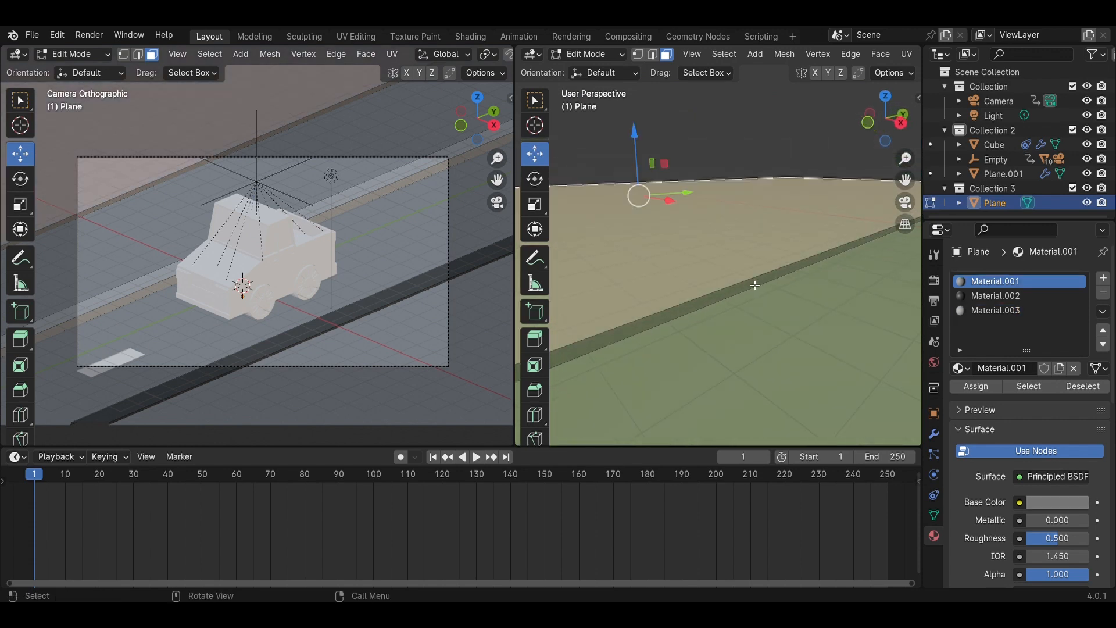
{"action": "left_click", "coordinate": [758, 286]}
{"action": "left_click", "coordinate": [743, 267], "text": "shift"}
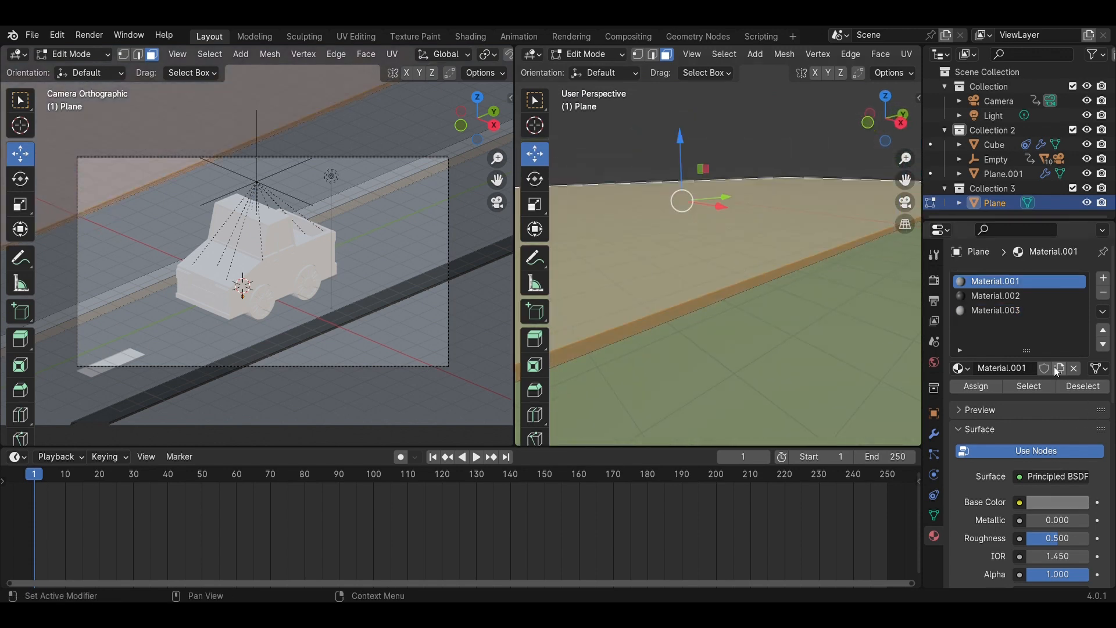
{"action": "left_click", "coordinate": [1041, 310]}
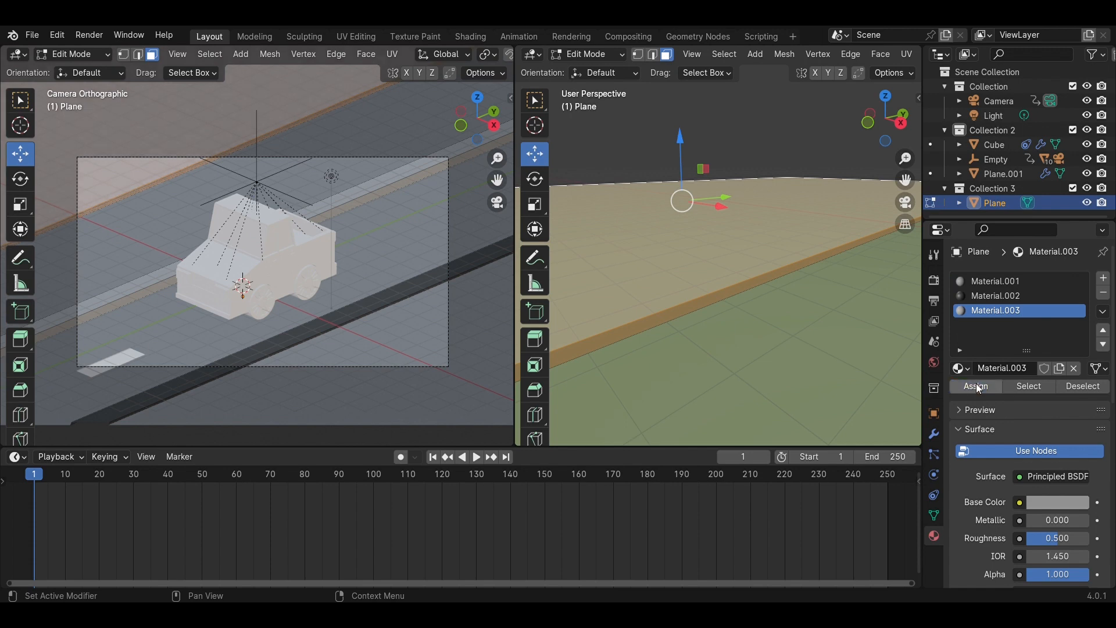
{"action": "left_click", "coordinate": [977, 387]}
{"action": "key", "text": "Tab"}
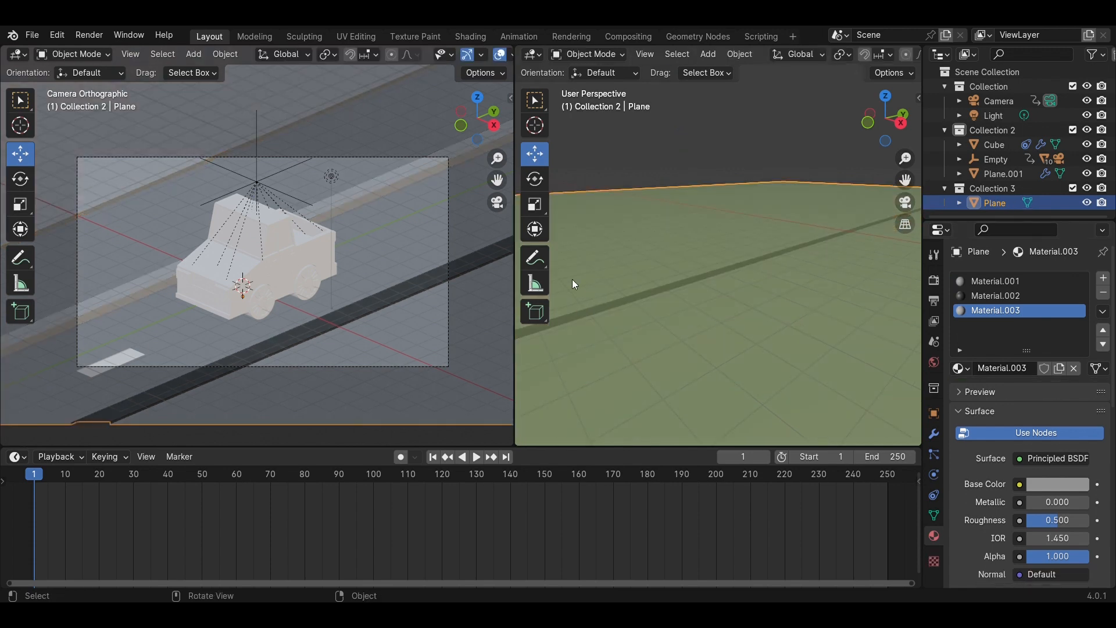
{"action": "middle_click_drag", "start_coordinate": [574, 283], "coordinate": [666, 283]}
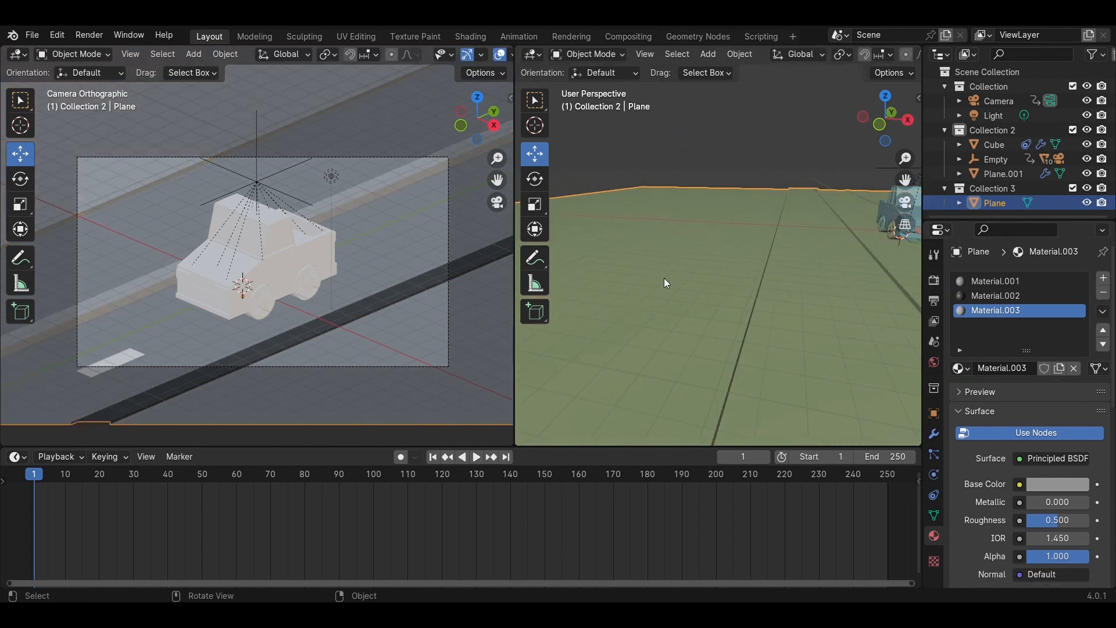
In Edit Mode, select the ground strip between the far edge strip and the outer ground, and create a fourth material in a new slot
{"action": "scroll", "coordinate": [818, 301], "scroll_direction": "down", "scroll_amount": 2}
{"action": "key", "text": "Tab"}
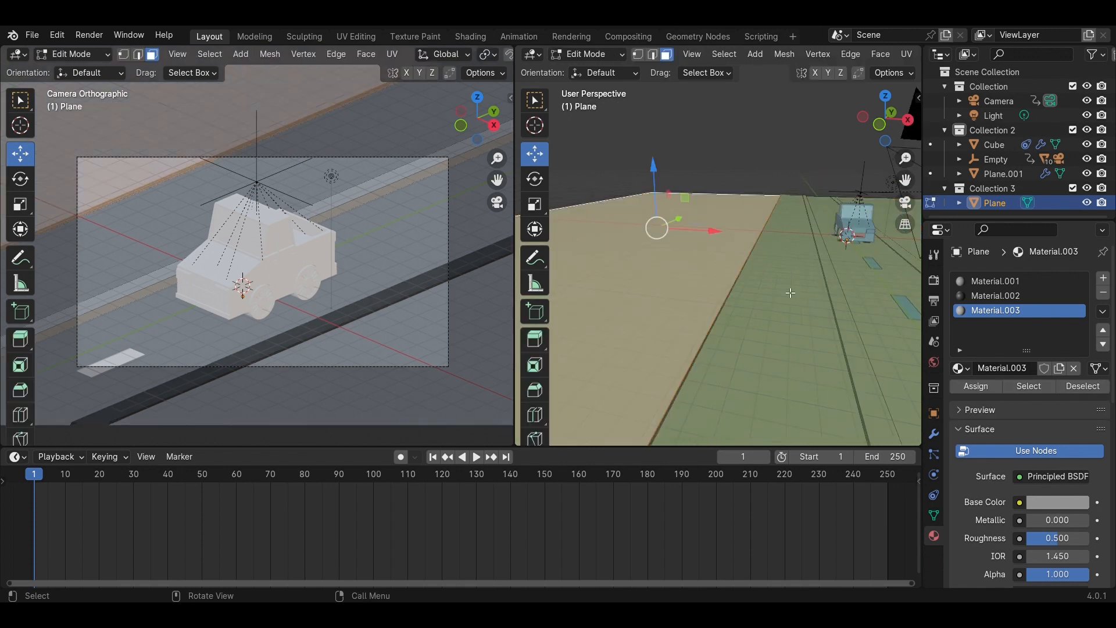
{"action": "left_click", "coordinate": [792, 292]}
{"action": "left_click", "coordinate": [1105, 279]}
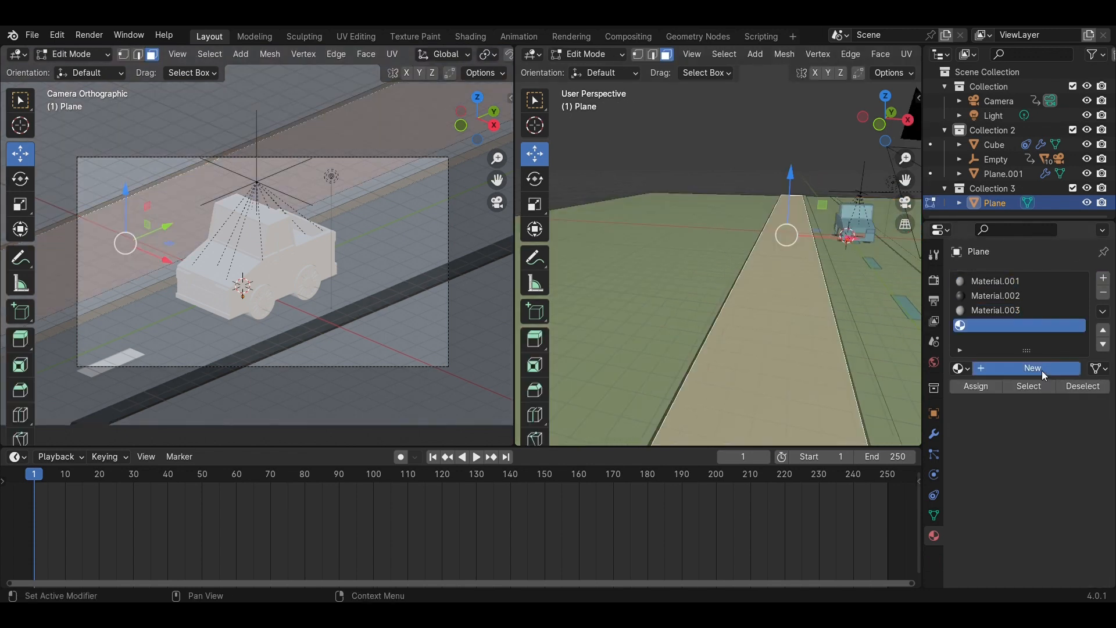
{"action": "left_click", "coordinate": [1042, 371]}
Make the new material's base colour dark green with hue 0.344, saturation 1.000 and value 0.060, and assign it to the selected strip
{"action": "left_click", "coordinate": [1057, 502]}
{"action": "left_click", "coordinate": [944, 309]}
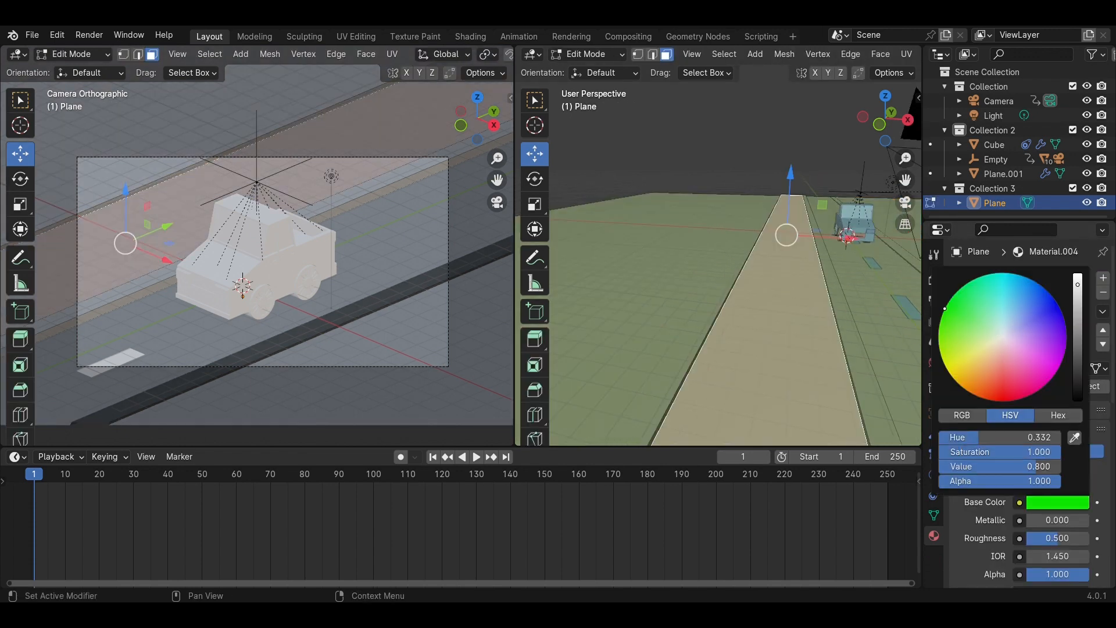
{"action": "left_click_drag", "start_coordinate": [954, 296], "coordinate": [955, 295]}
{"action": "left_click_drag", "start_coordinate": [1078, 284], "coordinate": [1078, 362]}
{"action": "scroll", "coordinate": [990, 434], "scroll_direction": "down", "scroll_amount": 1}
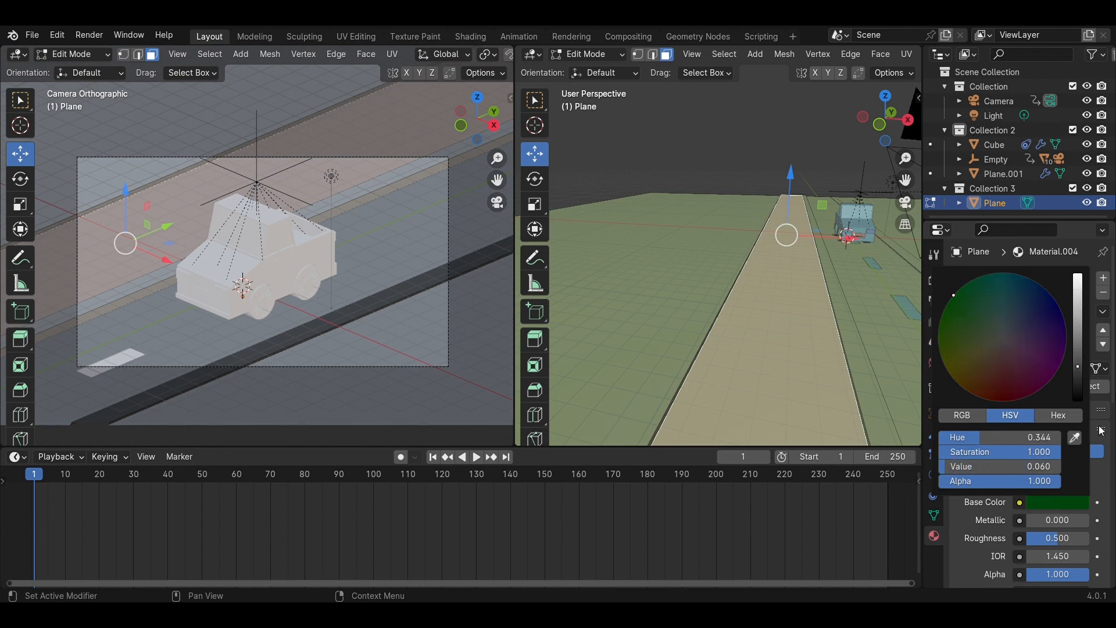
{"action": "left_click", "coordinate": [977, 387]}
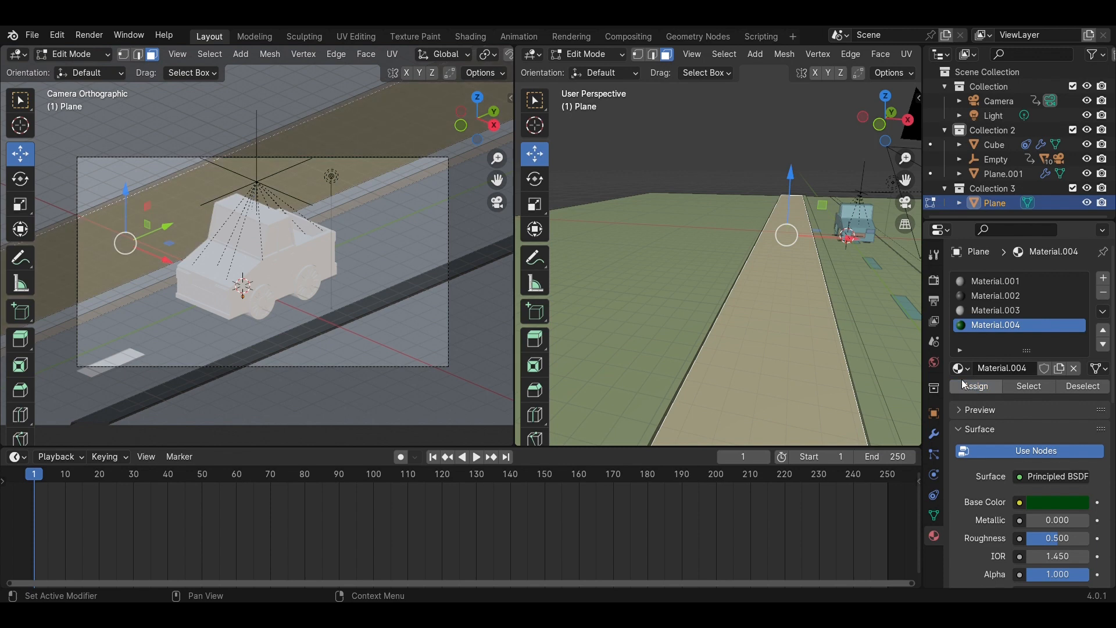
Brighten the green material's base colour, set its roughness to 1.000, and select the large outer ground face instead
{"action": "left_click", "coordinate": [1064, 502]}
{"action": "left_click_drag", "start_coordinate": [1088, 357], "coordinate": [1078, 347]}
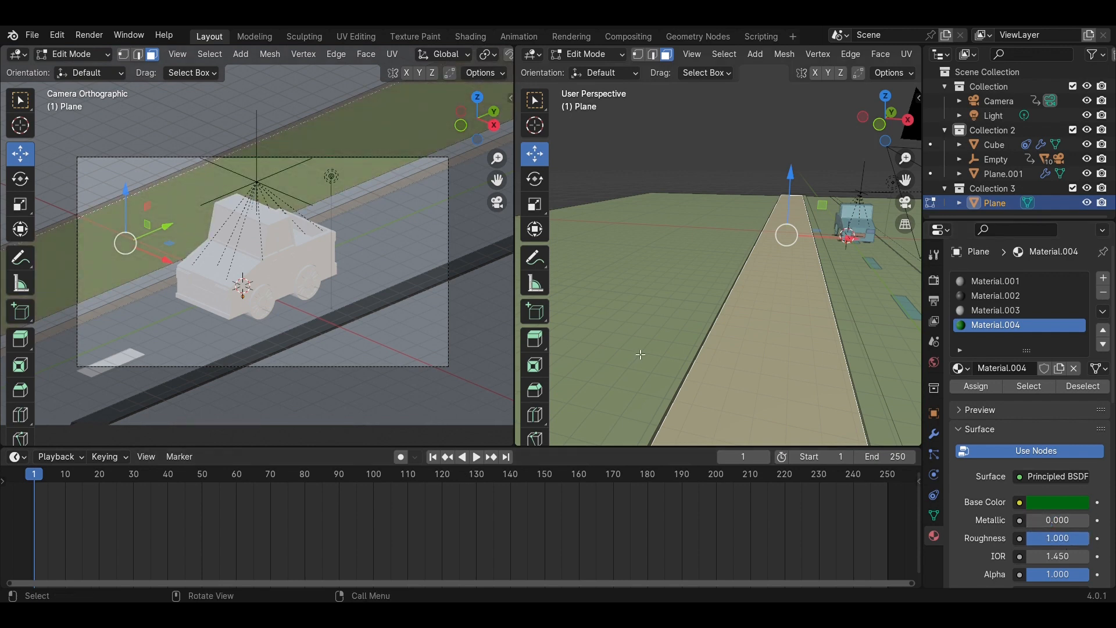
{"action": "left_click", "coordinate": [651, 378]}
{"action": "scroll", "coordinate": [201, 289], "scroll_direction": "up", "scroll_amount": 2}
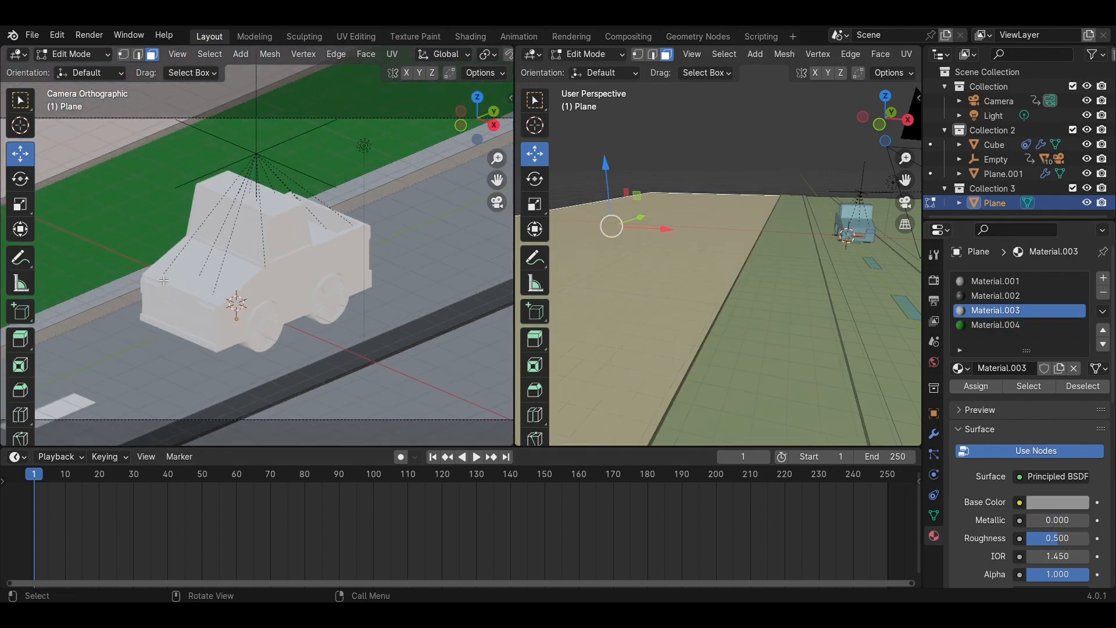
{"action": "scroll", "coordinate": [163, 281], "scroll_direction": "down", "scroll_amount": 1}
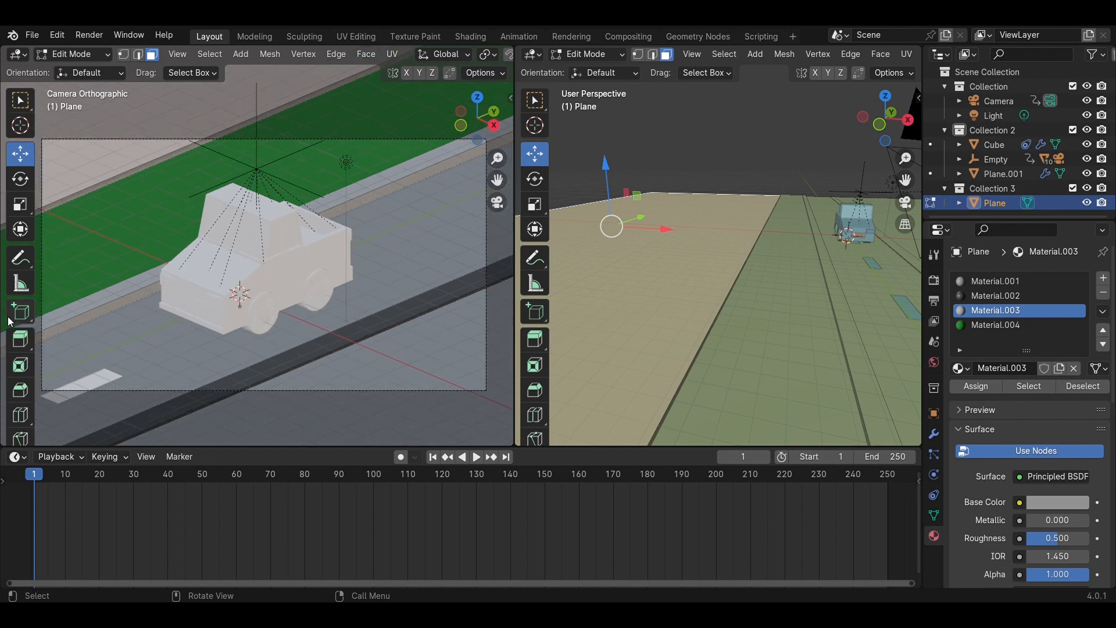
{"action": "scroll", "coordinate": [1016, 524], "scroll_direction": "down", "scroll_amount": 3}
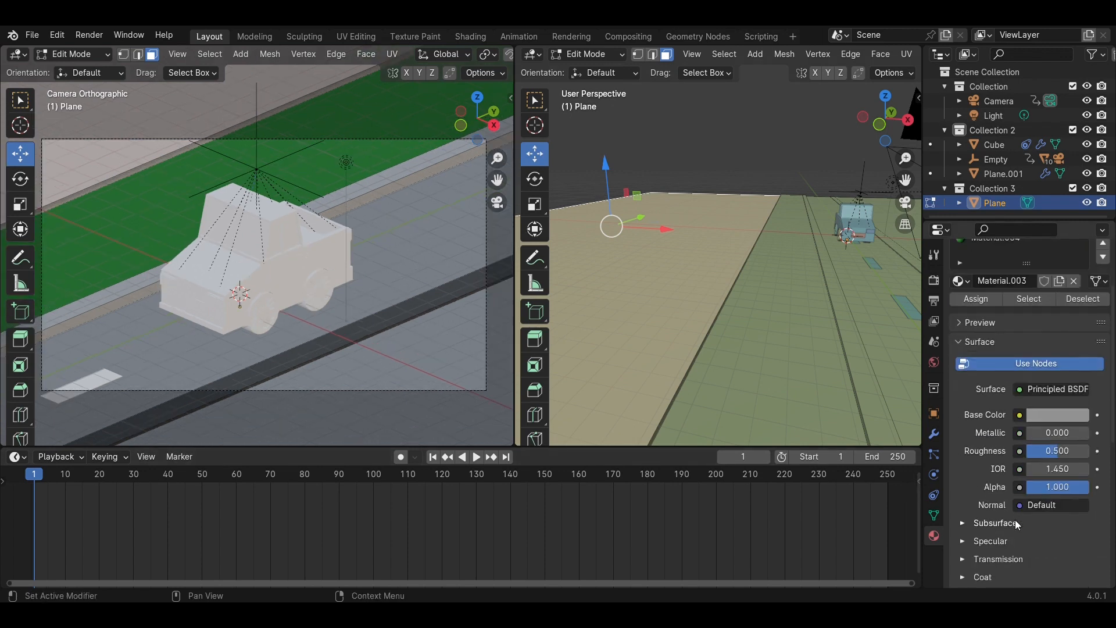
{"action": "scroll", "coordinate": [1016, 524], "scroll_direction": "up", "scroll_amount": 3}
Reselect the green ground strip and set its material's IOR to 1.000
{"action": "left_click", "coordinate": [758, 358]}
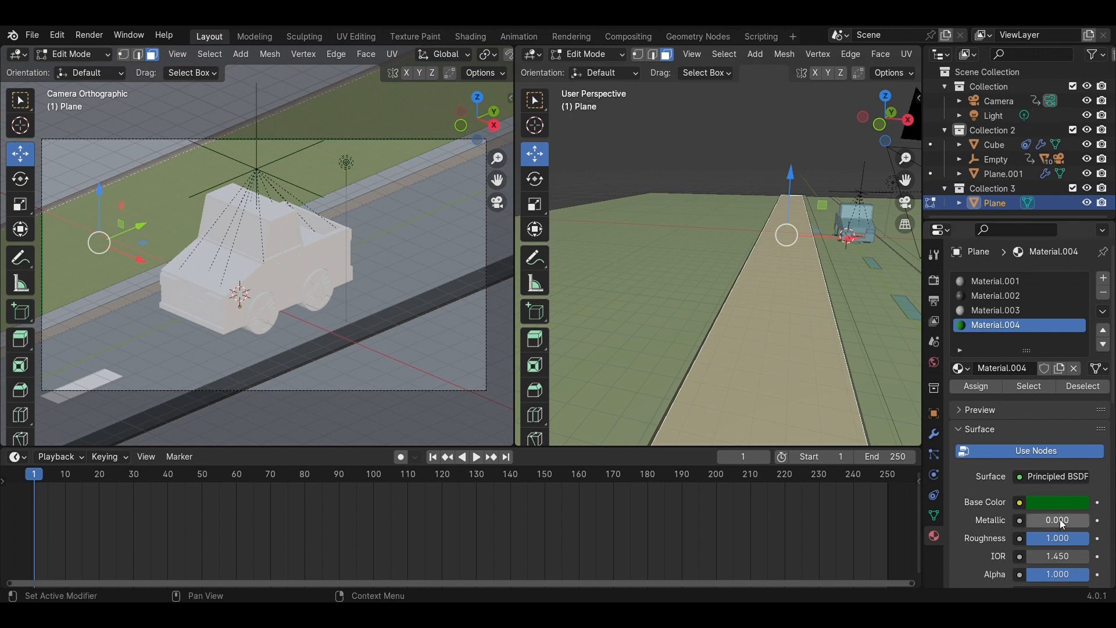
{"action": "scroll", "coordinate": [1060, 519], "scroll_direction": "down", "scroll_amount": 2}
{"action": "left_click", "coordinate": [1054, 498]}
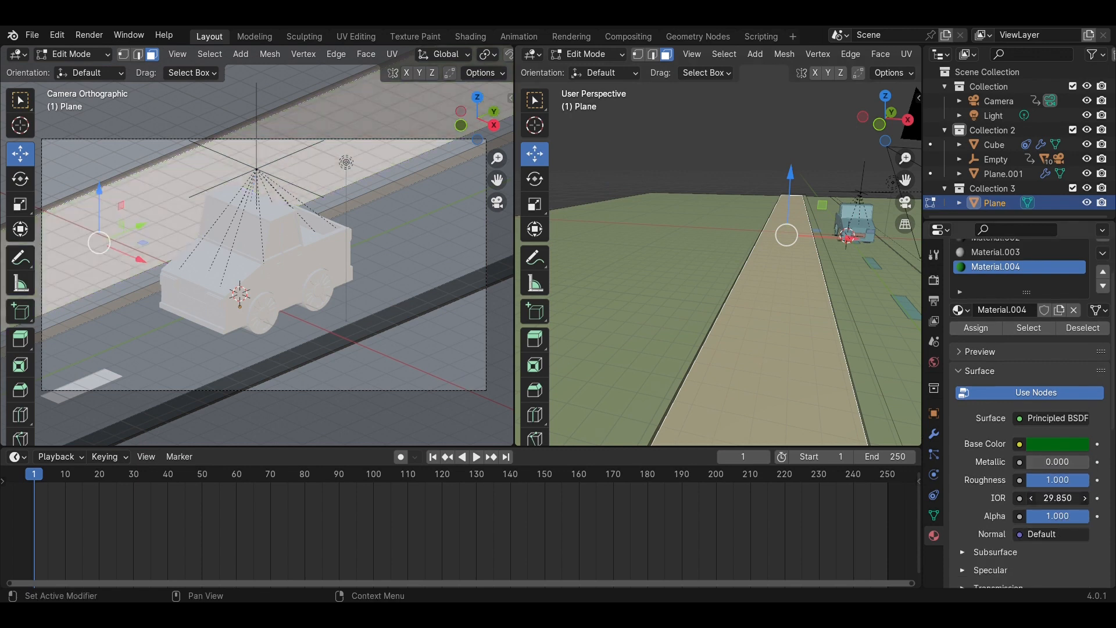
{"action": "type", "text": "1"}
{"action": "key", "text": "Return"}
Look through the green material's remaining settings, save the file, and leave Edit Mode
{"action": "scroll", "coordinate": [1051, 529], "scroll_direction": "down", "scroll_amount": 2}
{"action": "scroll", "coordinate": [1048, 530], "scroll_direction": "down", "scroll_amount": 7}
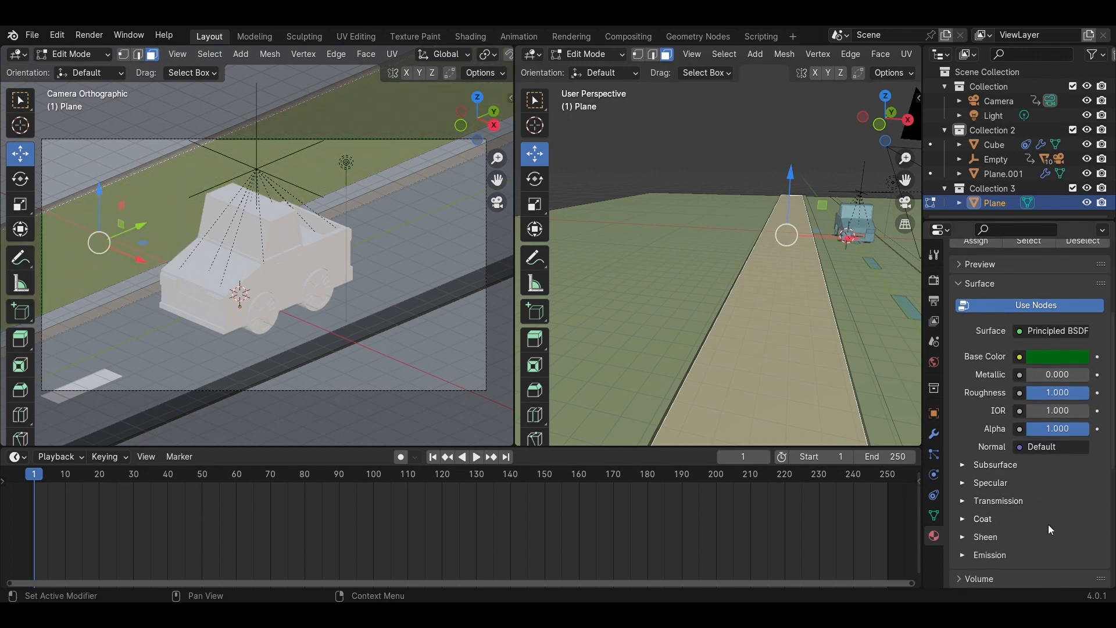
{"action": "scroll", "coordinate": [1051, 528], "scroll_direction": "down", "scroll_amount": 1}
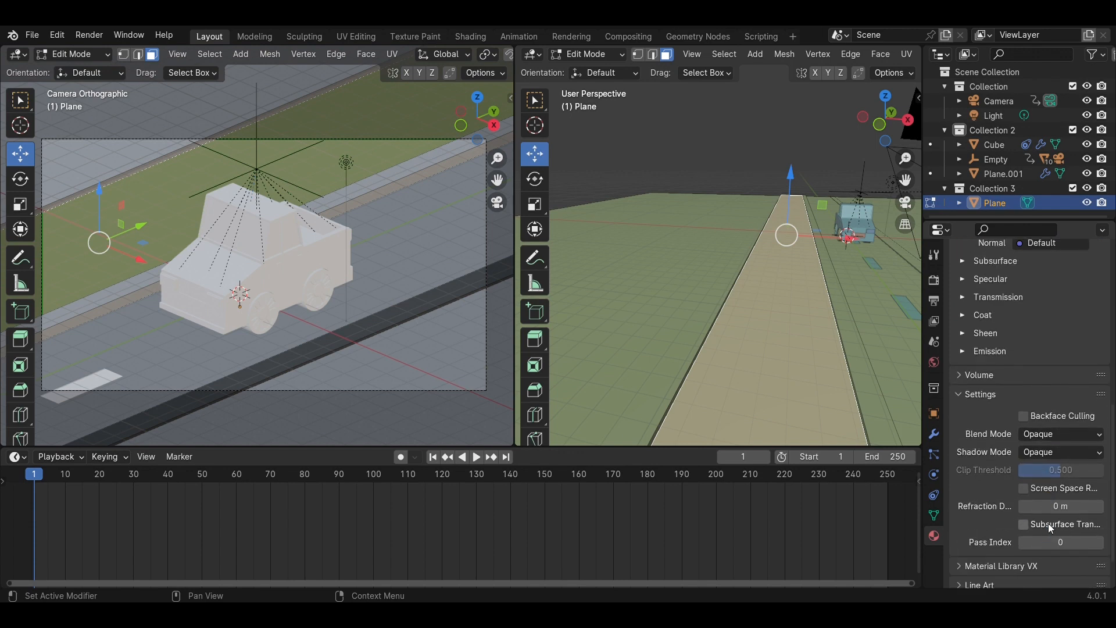
{"action": "scroll", "coordinate": [1049, 524], "scroll_direction": "down", "scroll_amount": 2}
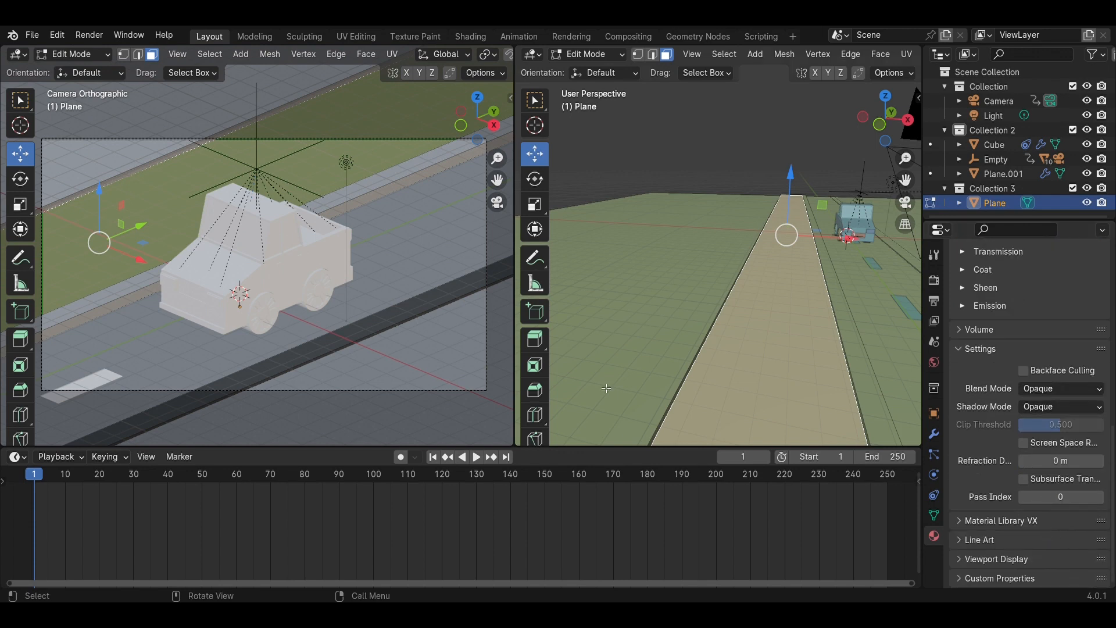
{"action": "key", "text": "ctrl+s"}
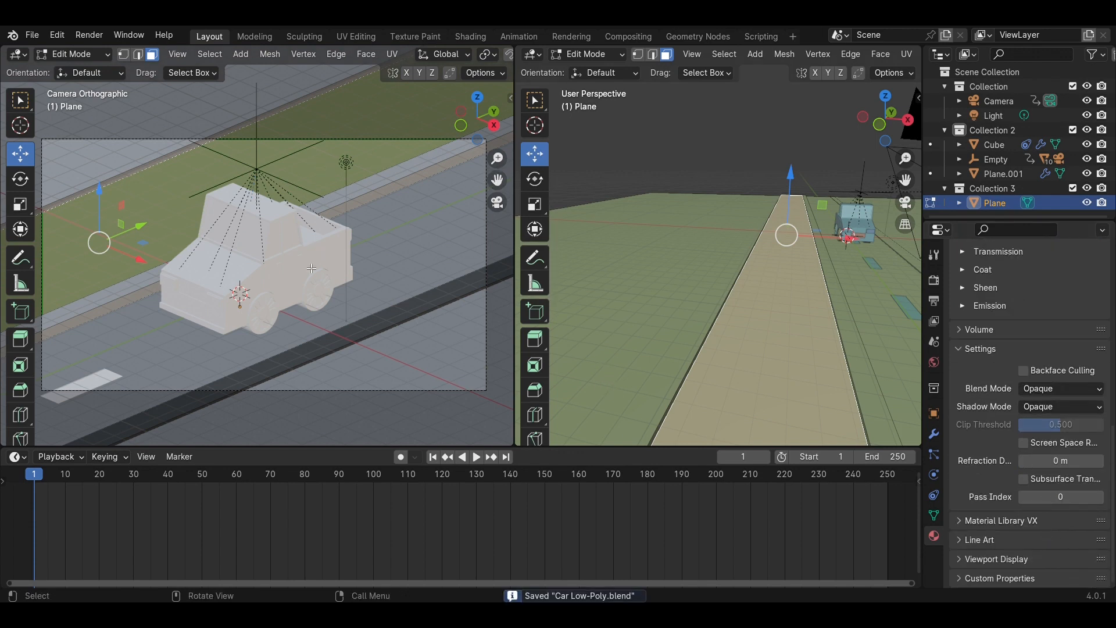
{"action": "key", "text": "Tab"}
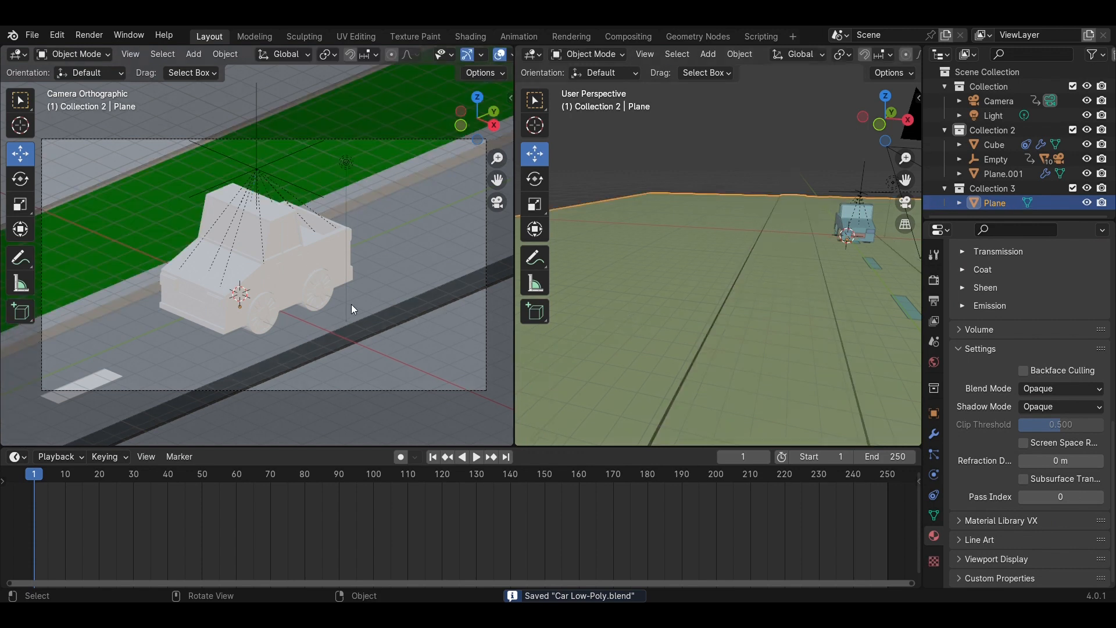
Check the camera view in rendered shading, and return it to material preview
{"action": "key", "text": "z"}
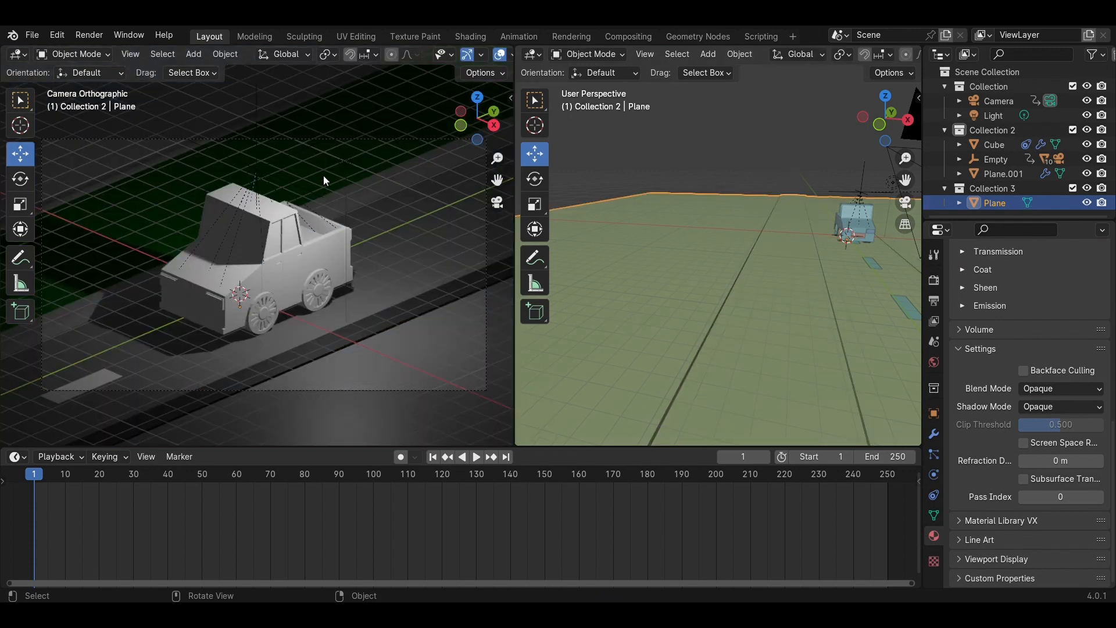
{"action": "key", "text": "z"}
{"action": "left_click", "coordinate": [324, 129]}
{"action": "scroll", "coordinate": [353, 259], "scroll_direction": "up", "scroll_amount": 1}
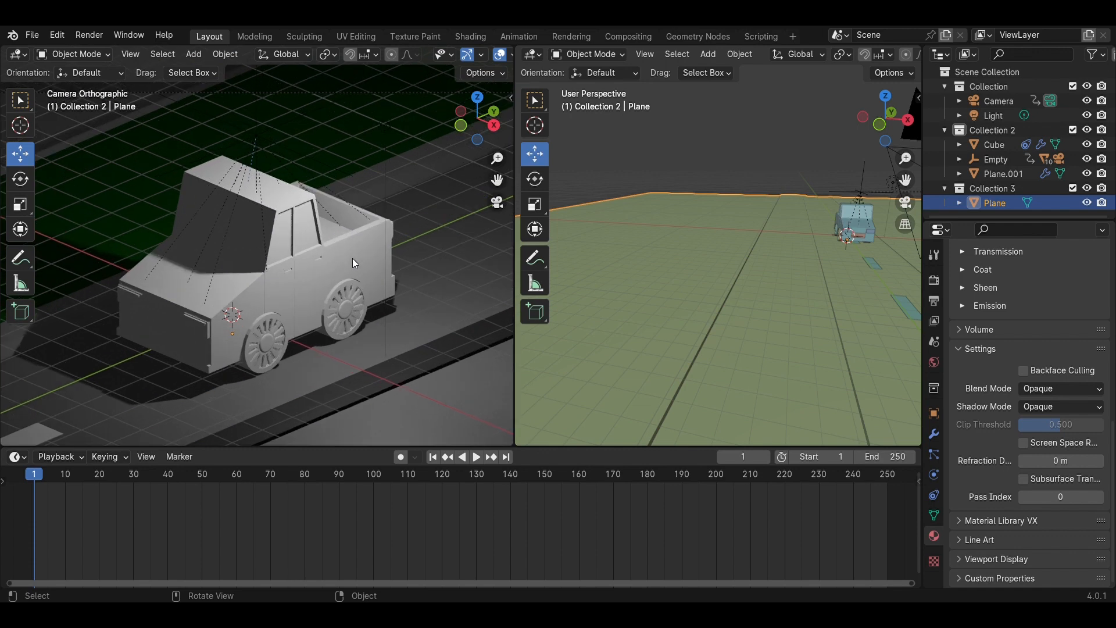
{"action": "scroll", "coordinate": [352, 258], "scroll_direction": "down", "scroll_amount": 1}
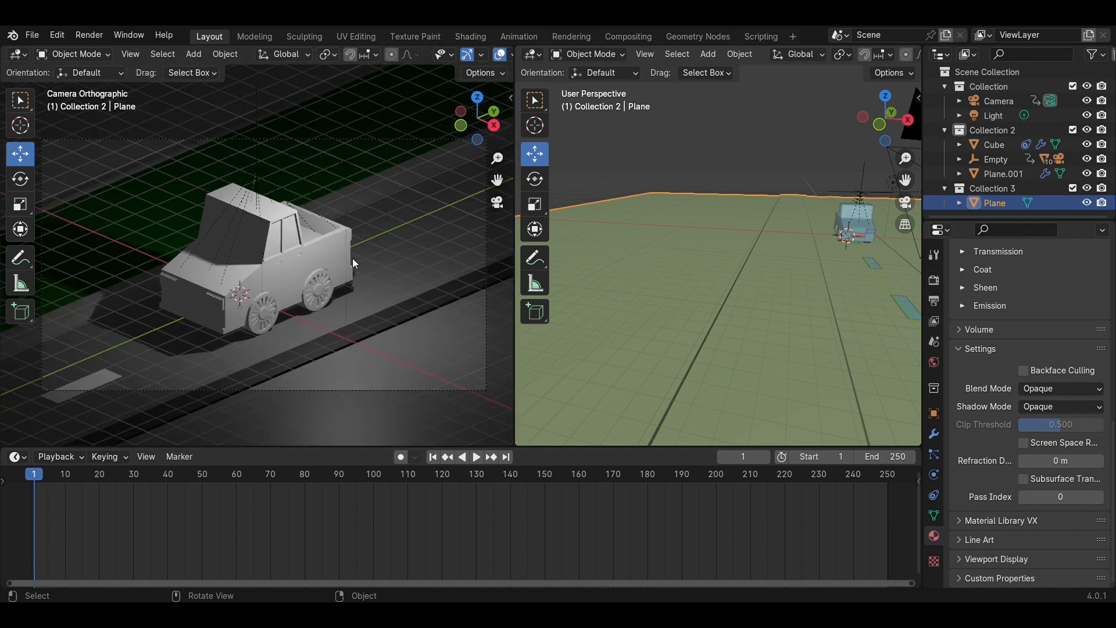
{"action": "key", "text": "z"}
{"action": "left_click", "coordinate": [209, 269]}
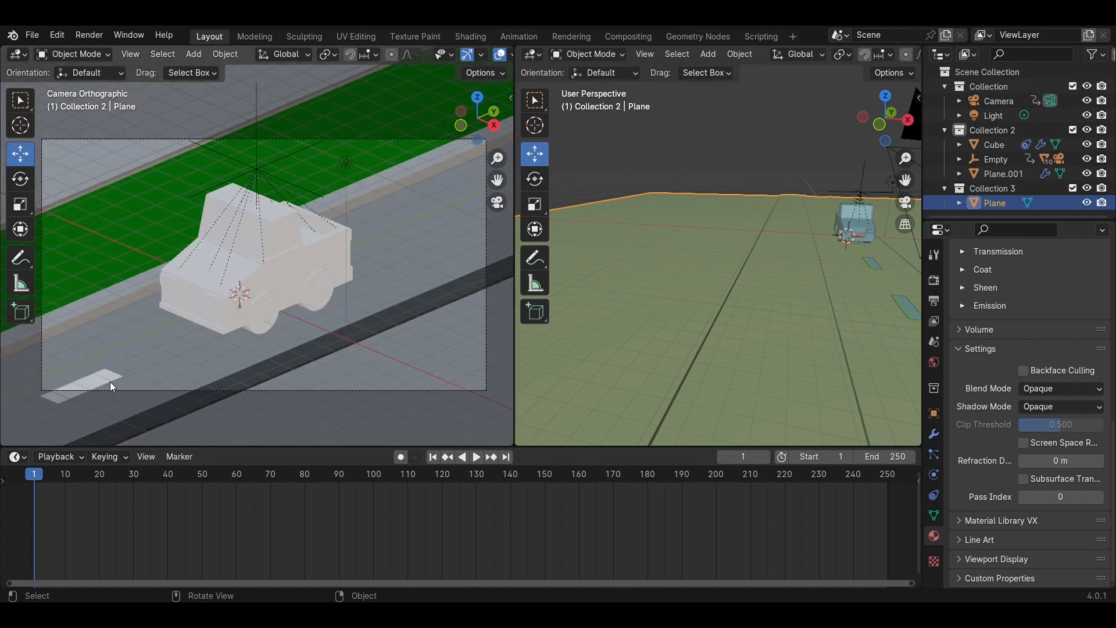
Give the road markings a new material with a bright yellow base colour, hue 0.199 and saturation 1.000, brightened to maximum
{"action": "left_click", "coordinate": [97, 373]}
{"action": "left_click", "coordinate": [992, 343]}
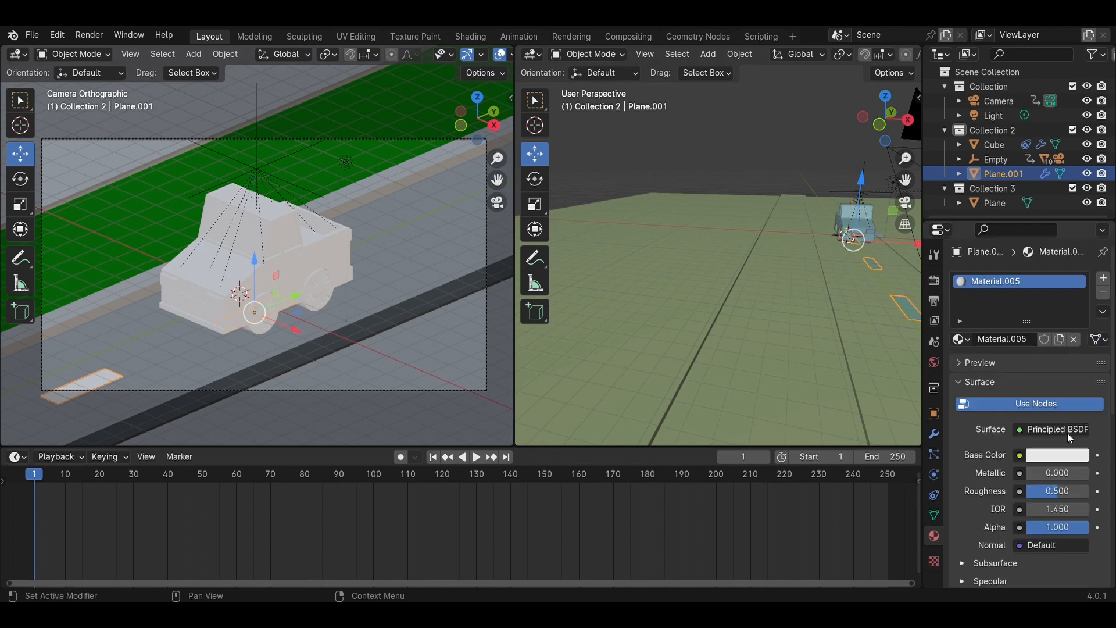
{"action": "left_click", "coordinate": [1062, 458]}
{"action": "left_click_drag", "start_coordinate": [1000, 286], "coordinate": [946, 321]}
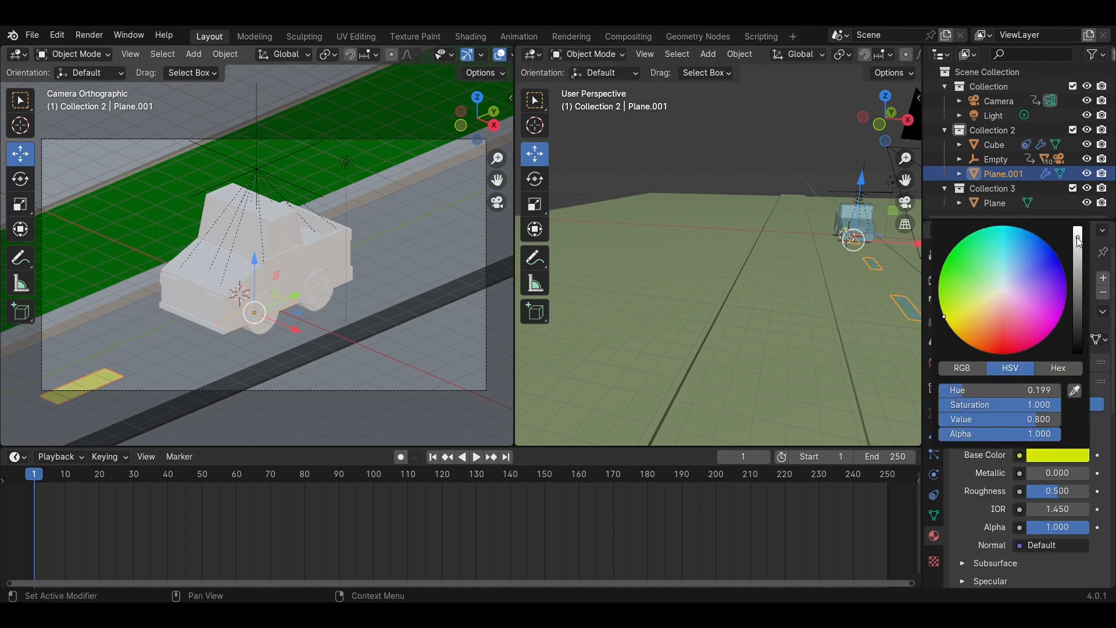
{"action": "mouse_move", "coordinate": [1079, 242]}
{"action": "left_mouse_down"}
{"action": "mouse_move", "coordinate": [1079, 256]}
{"action": "mouse_move", "coordinate": [1079, 227]}
{"action": "left_mouse_up"}
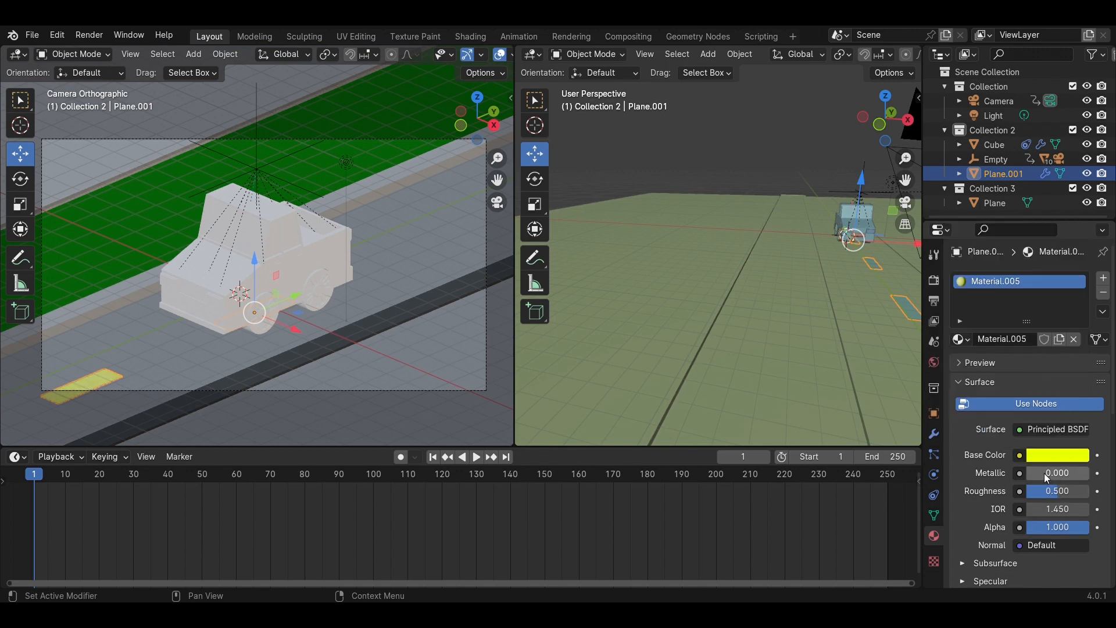
Show the yellow marking material's preview, and set its metallic to 0.000 and roughness to 1.000
{"action": "left_click_drag", "start_coordinate": [1044, 474], "coordinate": [1081, 473]}
{"action": "left_click", "coordinate": [1009, 362]}
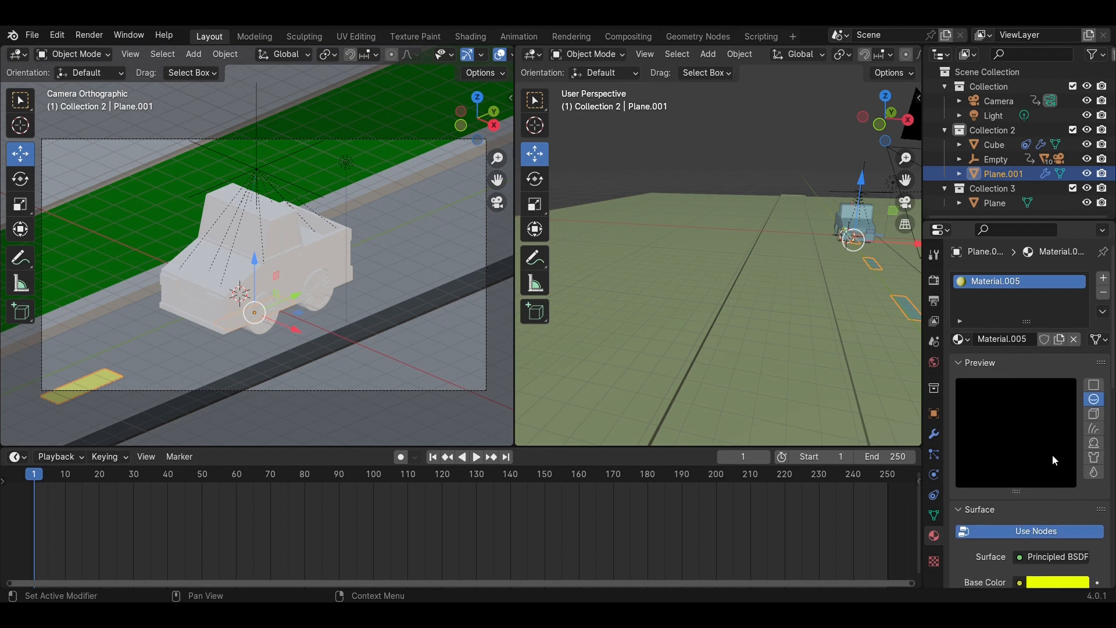
{"action": "scroll", "coordinate": [1031, 514], "scroll_direction": "down", "scroll_amount": 3}
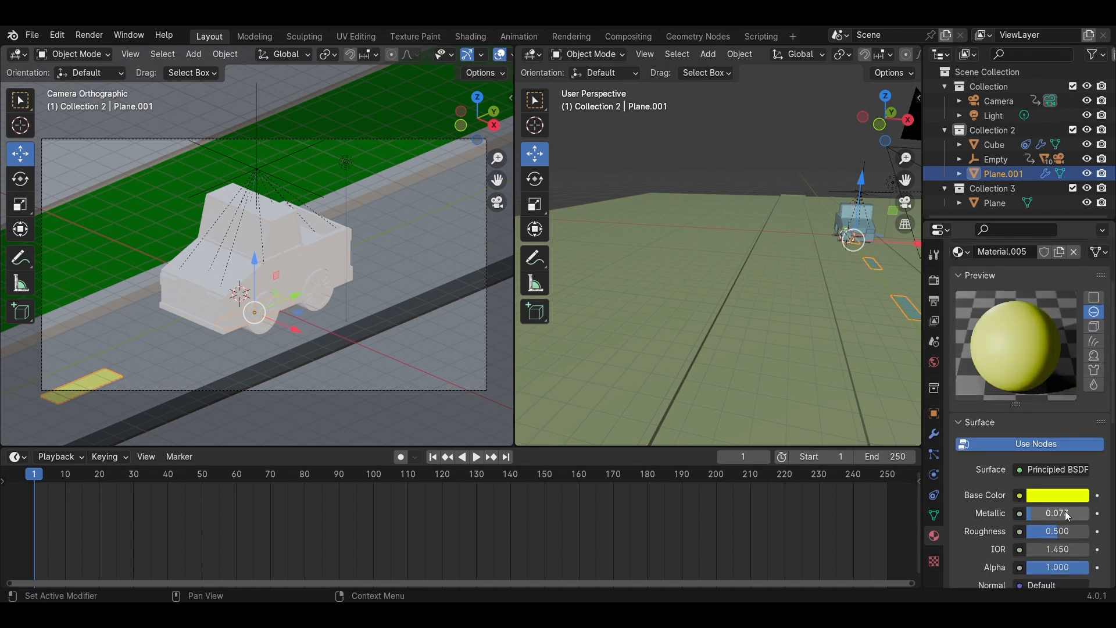
{"action": "mouse_move", "coordinate": [1029, 513]}
{"action": "left_mouse_down"}
{"action": "mouse_move", "coordinate": [1089, 513]}
{"action": "mouse_move", "coordinate": [1029, 513]}
{"action": "left_mouse_up"}
{"action": "scroll", "coordinate": [1048, 521], "scroll_direction": "down", "scroll_amount": 1}
{"action": "scroll", "coordinate": [1049, 525], "scroll_direction": "down", "scroll_amount": 1}
{"action": "left_click_drag", "start_coordinate": [1049, 472], "coordinate": [1089, 473]}
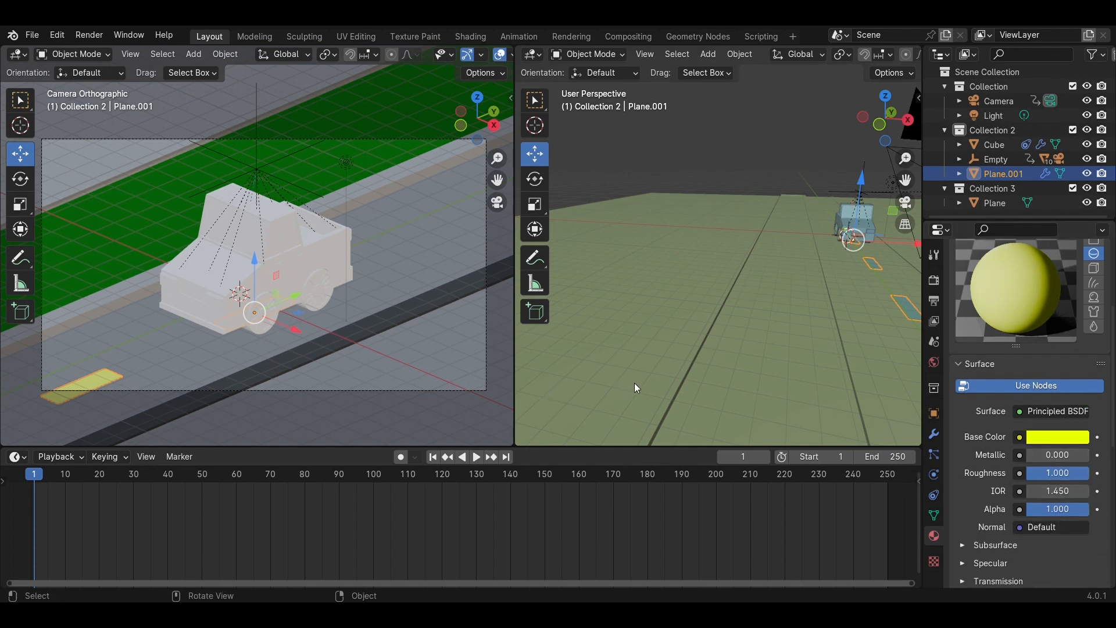
Select the truck's rear wheel on the side facing the camera
{"action": "left_click", "coordinate": [782, 394]}
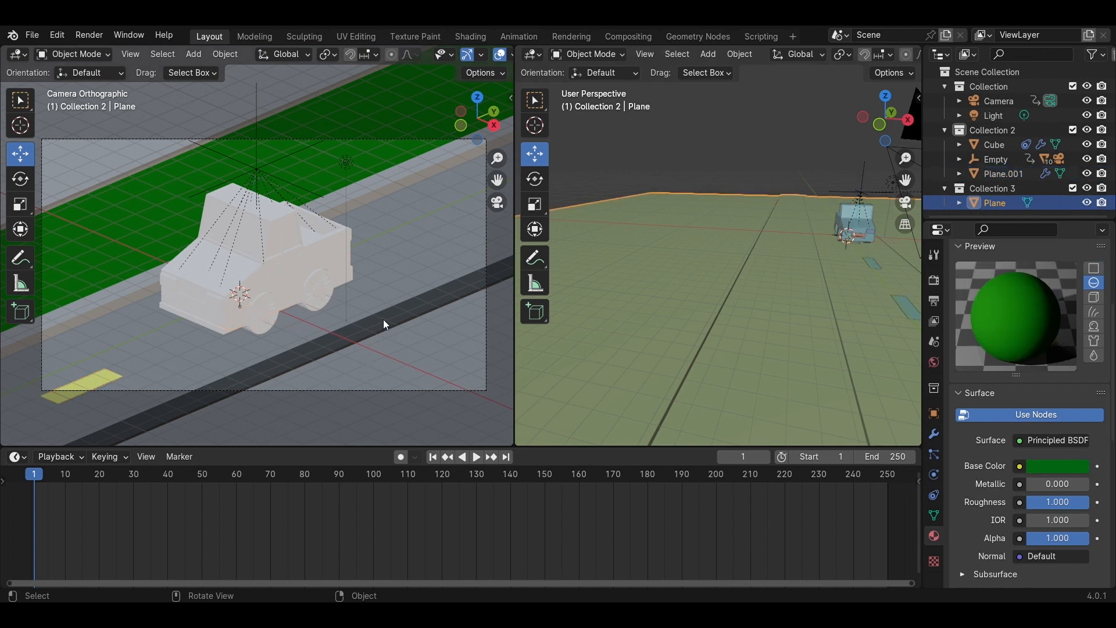
{"action": "middle_click_drag", "start_coordinate": [418, 319], "coordinate": [343, 309]}
{"action": "scroll", "coordinate": [344, 308], "scroll_direction": "up", "scroll_amount": 3}
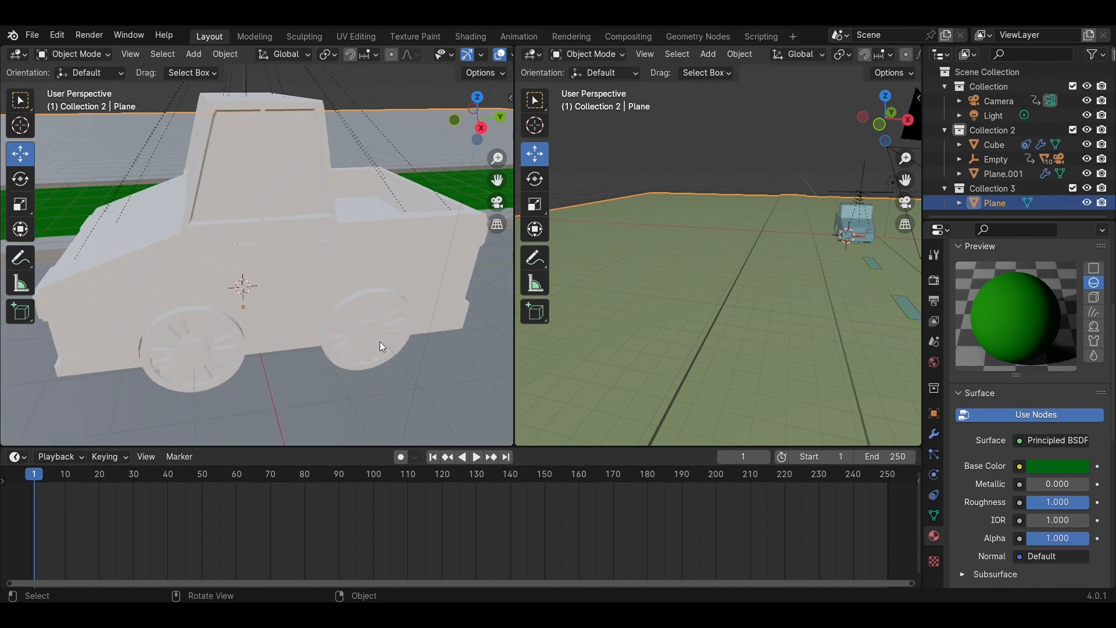
{"action": "left_click", "coordinate": [379, 341]}
{"action": "middle_click_drag", "start_coordinate": [379, 341], "coordinate": [417, 314]}
{"action": "scroll", "coordinate": [417, 314], "scroll_direction": "down", "scroll_amount": 3}
{"action": "middle_click_drag", "start_coordinate": [350, 325], "coordinate": [429, 341], "text": "shift"}
{"action": "scroll", "coordinate": [422, 338], "scroll_direction": "down", "scroll_amount": 1}
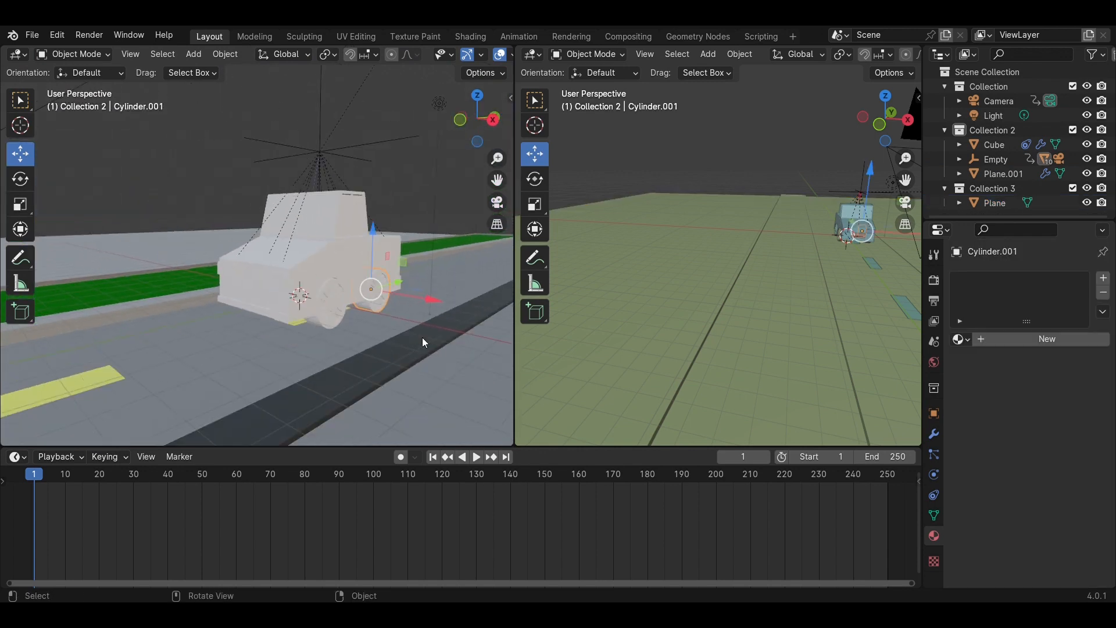
Compare the truck in solid shading, and return the viewport to material preview
{"action": "key", "text": "z"}
{"action": "left_click", "coordinate": [424, 259]}
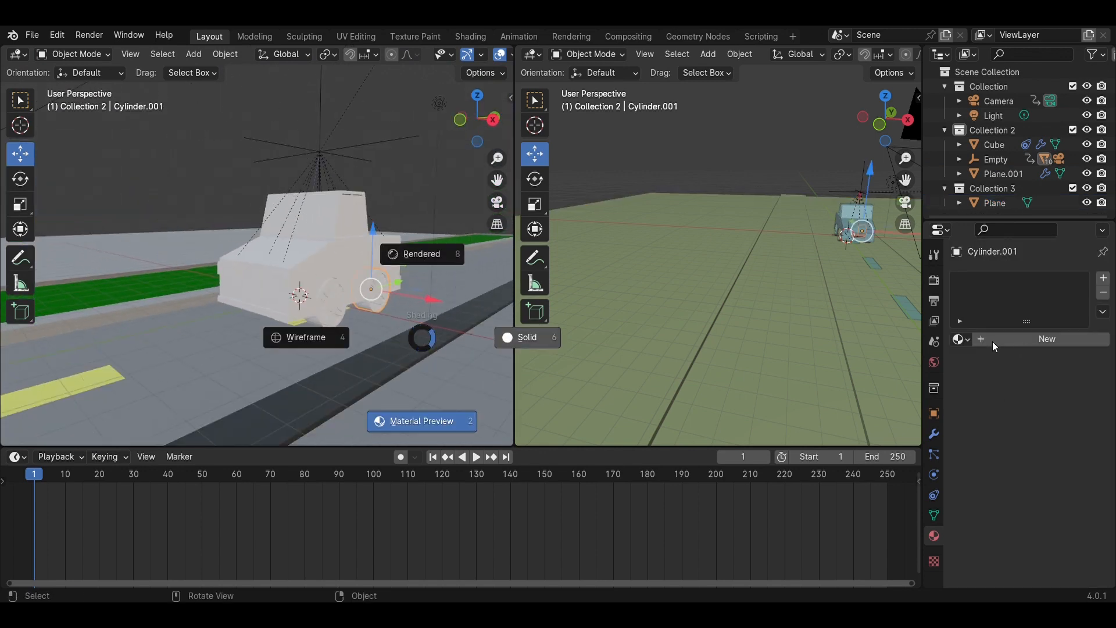
{"action": "key", "text": "z"}
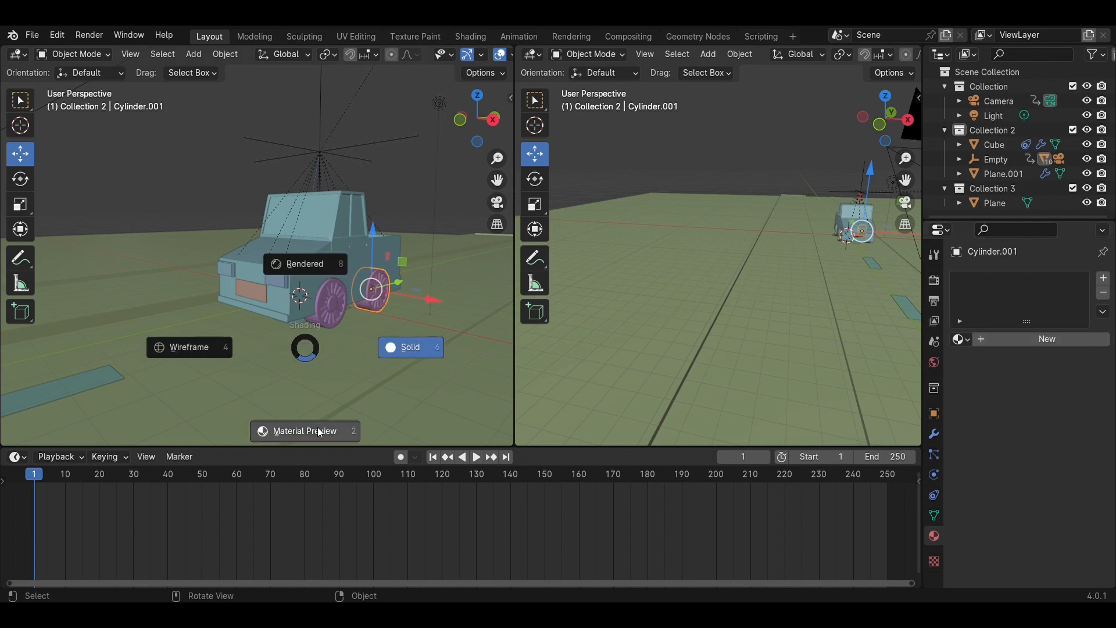
{"action": "left_click", "coordinate": [402, 322]}
Give the selected wheel a new material with the base colour darkened to black, deselect the wheel, and return to the camera view
{"action": "middle_click_drag", "start_coordinate": [402, 322], "coordinate": [495, 337]}
{"action": "left_click", "coordinate": [1006, 340]}
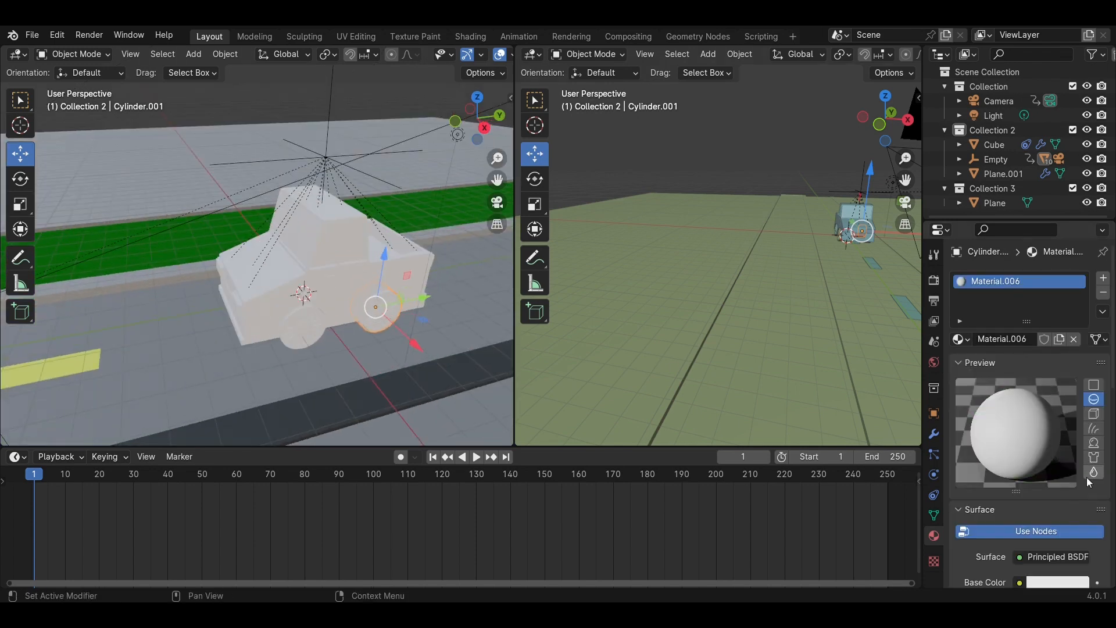
{"action": "left_click", "coordinate": [1062, 582]}
{"action": "left_click_drag", "start_coordinate": [1076, 375], "coordinate": [1077, 481]}
{"action": "left_click", "coordinate": [665, 333]}
{"action": "middle_click_drag", "start_coordinate": [349, 326], "coordinate": [2, 276]}
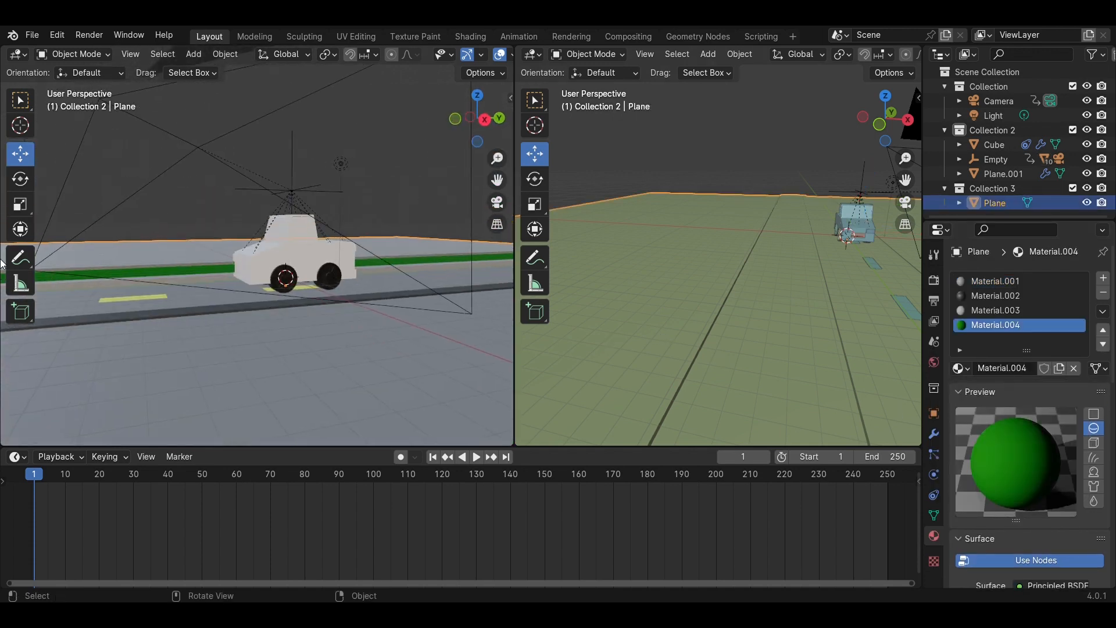
{"action": "key", "text": "KP_0"}
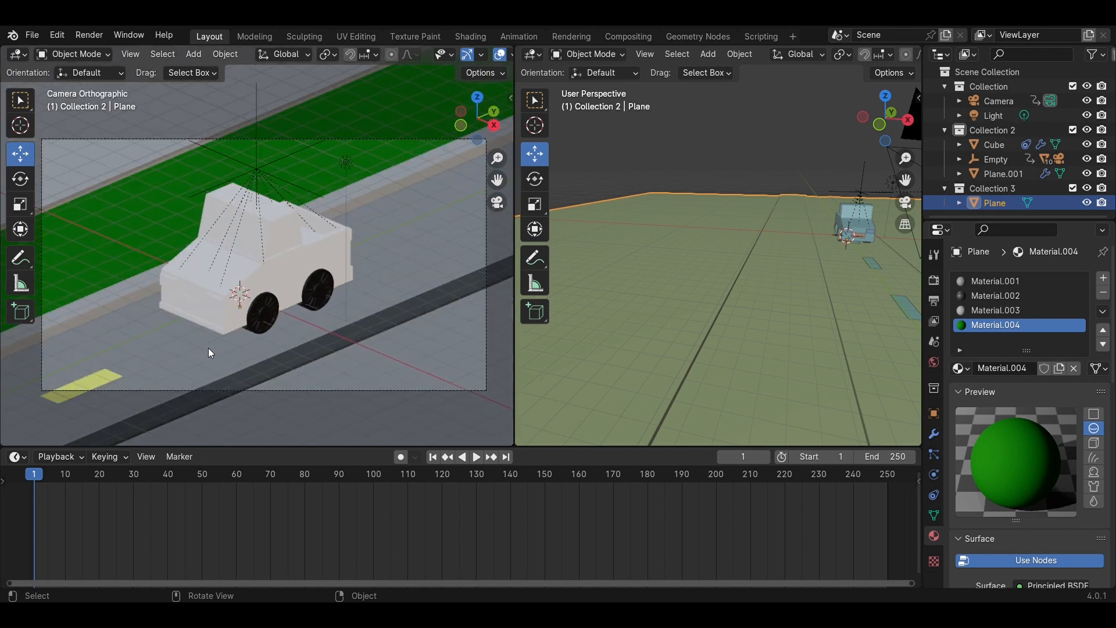
Open the truck's front wheel for mesh editing in the right orthographic view
{"action": "scroll", "coordinate": [659, 261], "scroll_direction": "down", "scroll_amount": 4}
{"action": "middle_click_drag", "start_coordinate": [661, 261], "coordinate": [670, 168]}
{"action": "scroll", "coordinate": [782, 275], "scroll_direction": "up", "scroll_amount": 8}
{"action": "middle_click_drag", "start_coordinate": [706, 200], "coordinate": [780, 300], "text": "shift"}
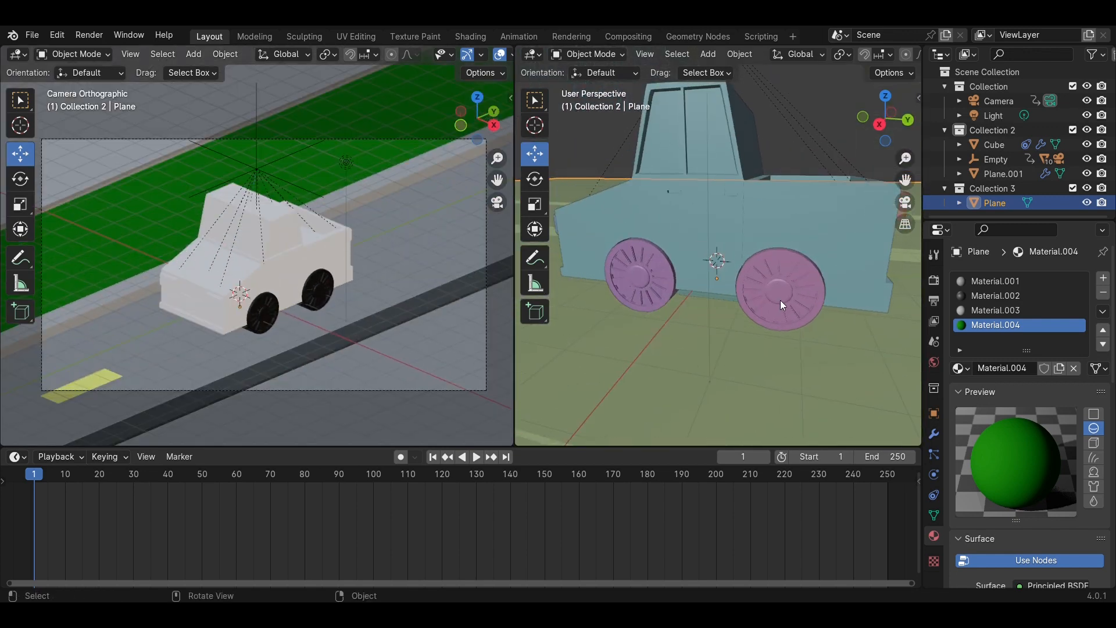
{"action": "scroll", "coordinate": [855, 169], "scroll_direction": "up", "scroll_amount": 2}
{"action": "left_click", "coordinate": [881, 123]}
{"action": "scroll", "coordinate": [835, 187], "scroll_direction": "down", "scroll_amount": 2}
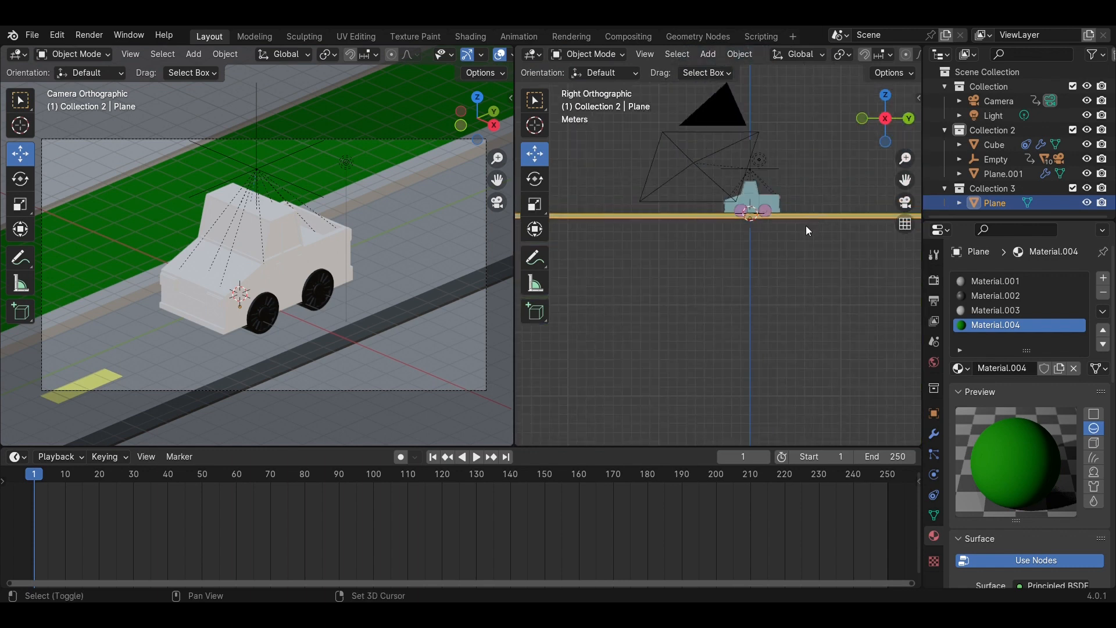
{"action": "scroll", "coordinate": [777, 272], "scroll_direction": "up", "scroll_amount": 4}
{"action": "middle_click_drag", "start_coordinate": [806, 227], "coordinate": [728, 269], "text": "shift"}
{"action": "scroll", "coordinate": [777, 272], "scroll_direction": "up", "scroll_amount": 6}
{"action": "left_click", "coordinate": [775, 273]}
{"action": "key", "text": "Tab"}
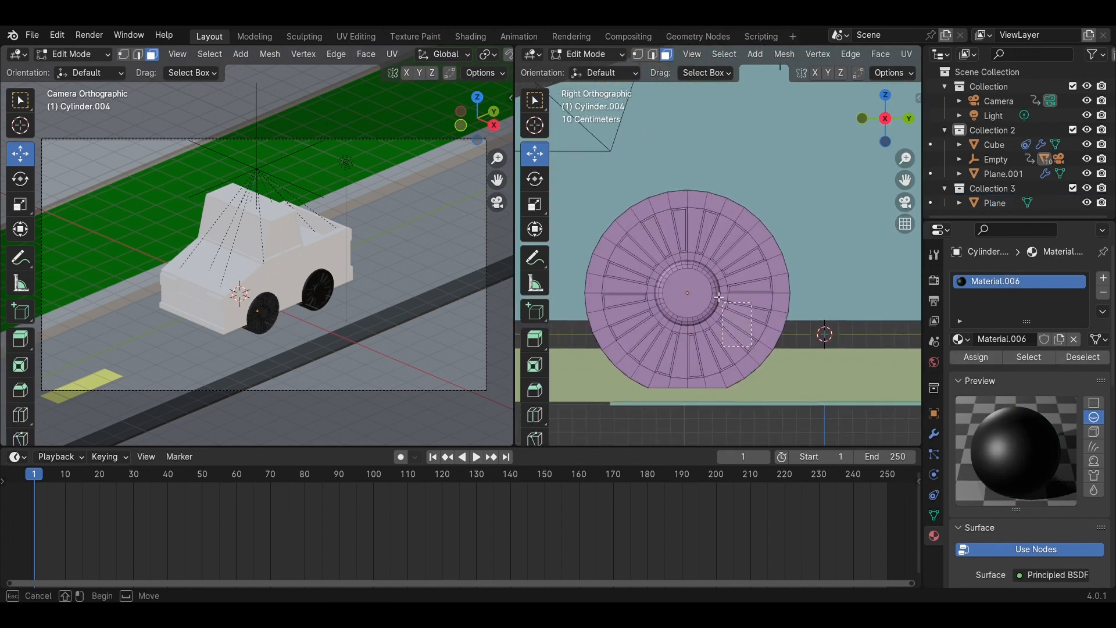
Select the front wheel's hub and spoke faces inside the outer tyre ring
{"action": "left_click_drag", "start_coordinate": [752, 347], "coordinate": [652, 243]}
{"action": "scroll", "coordinate": [606, 280], "scroll_direction": "up", "scroll_amount": 1}
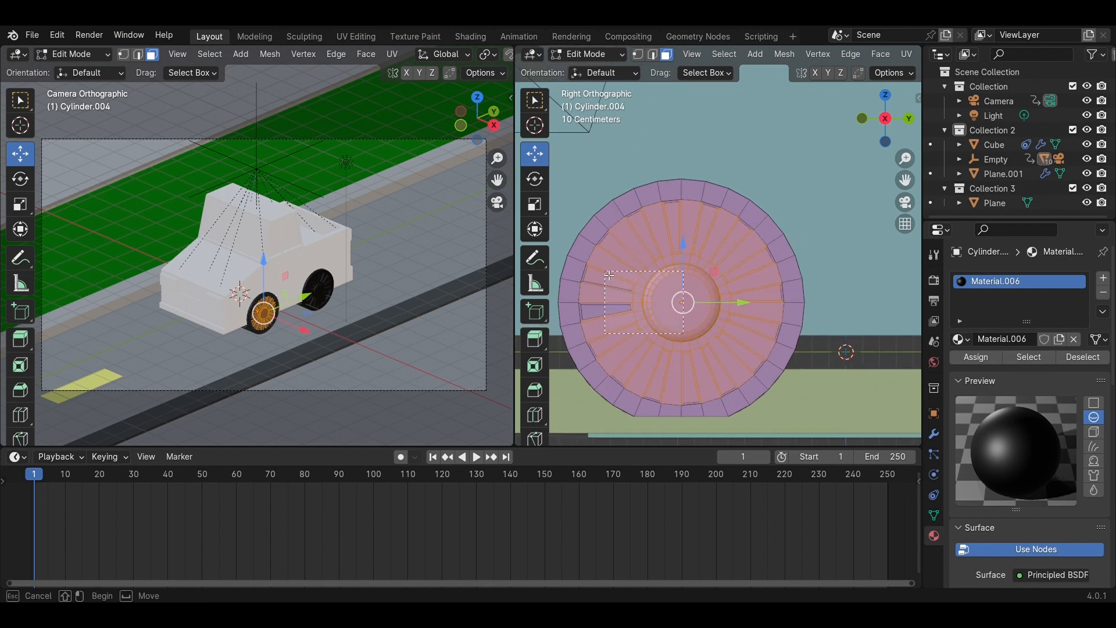
{"action": "scroll", "coordinate": [606, 281], "scroll_direction": "up", "scroll_amount": 1}
{"action": "middle_click_drag", "start_coordinate": [663, 279], "coordinate": [685, 218], "text": "shift"}
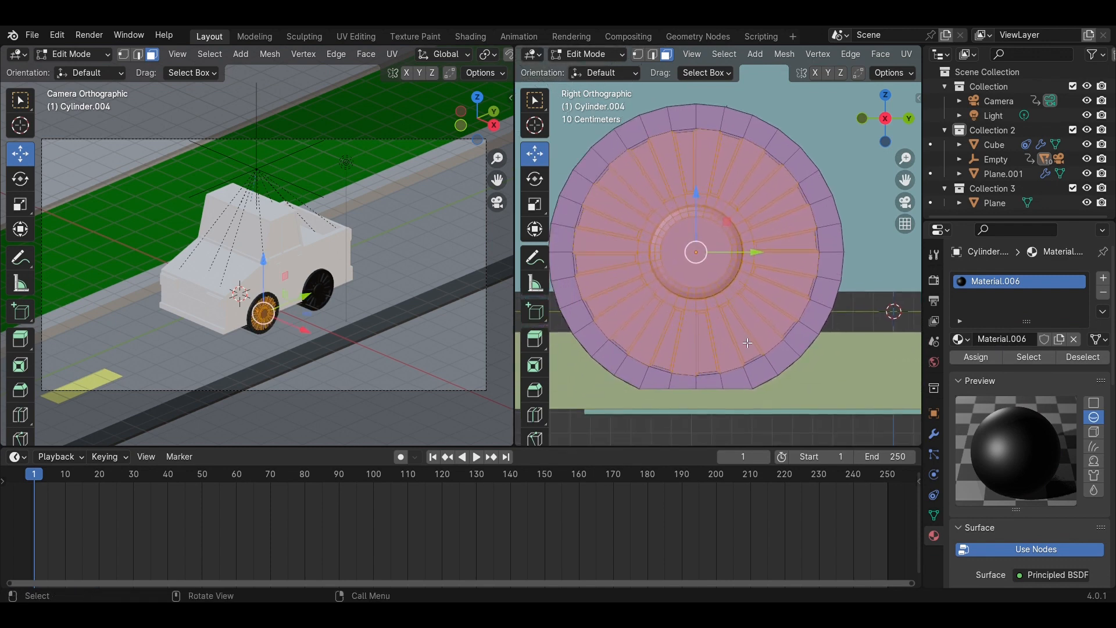
{"action": "scroll", "coordinate": [801, 357], "scroll_direction": "up", "scroll_amount": 1}
{"action": "left_click", "coordinate": [806, 351], "text": "alt+shift"}
{"action": "left_click", "coordinate": [805, 351], "text": "alt+shift"}
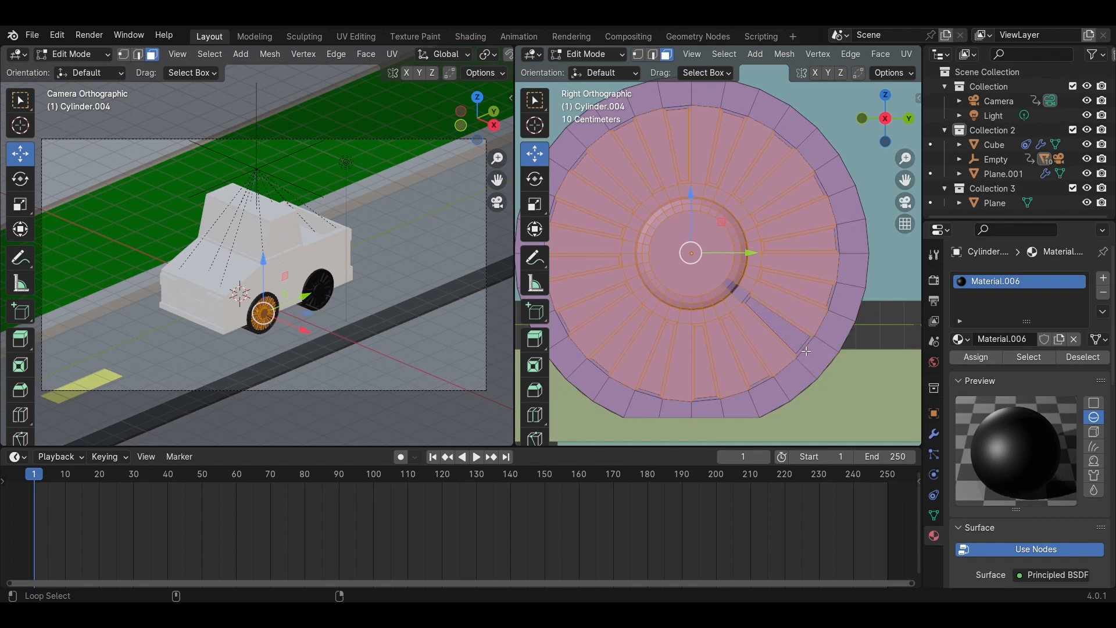
{"action": "left_click", "coordinate": [806, 351], "text": "alt+shift"}
{"action": "left_click", "coordinate": [802, 349], "text": "alt+shift"}
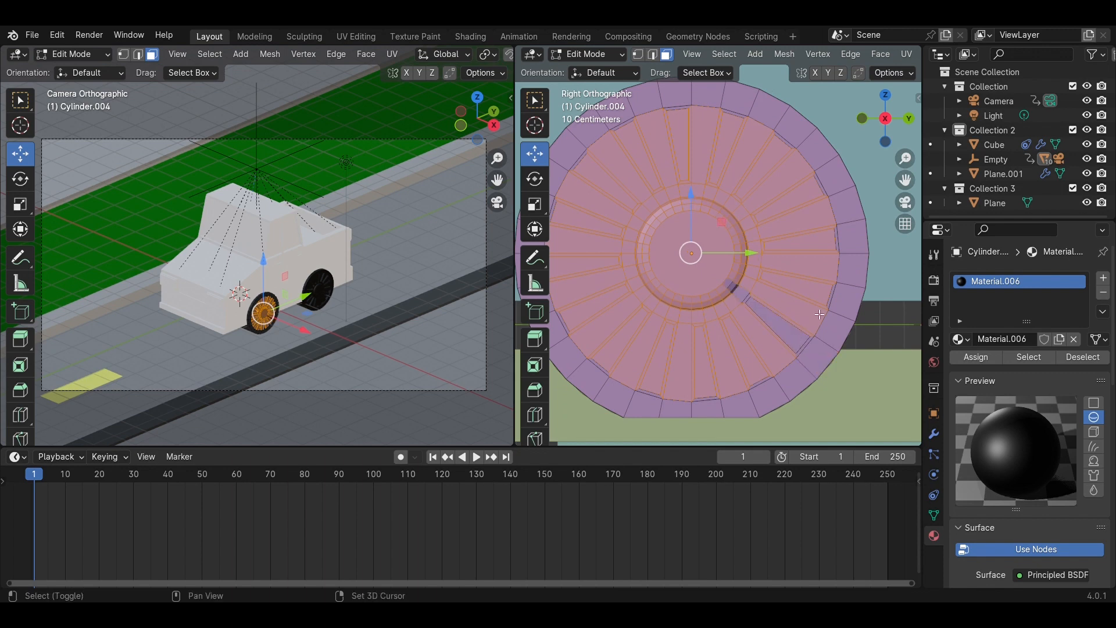
{"action": "left_click_drag", "start_coordinate": [819, 314], "coordinate": [650, 249], "text": "shift"}
{"action": "left_click", "coordinate": [810, 346], "text": "shift"}
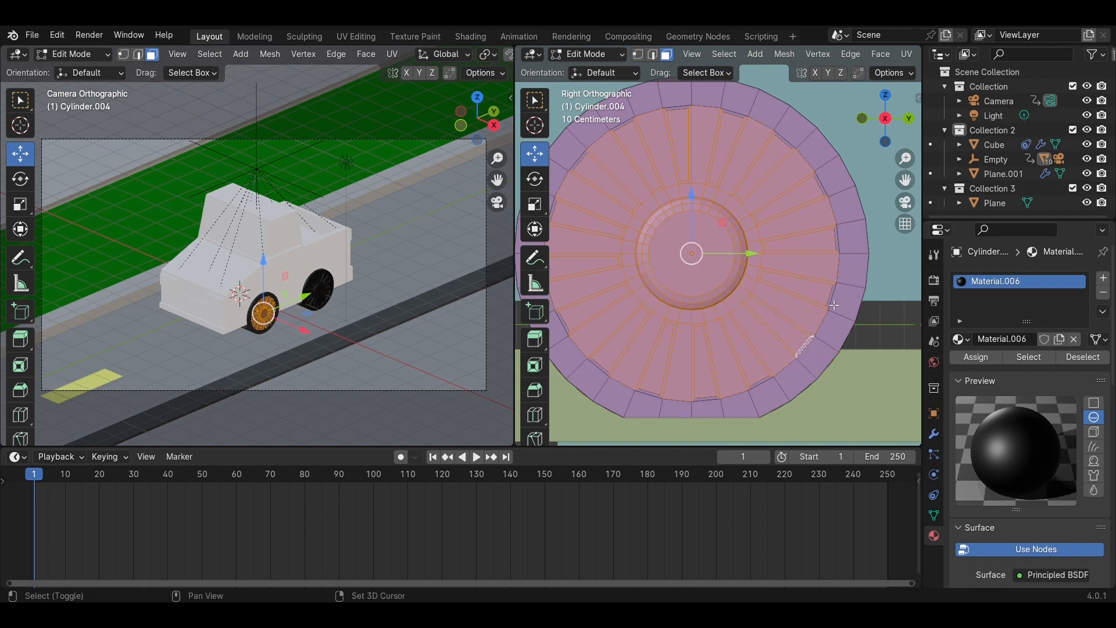
Add the missed narrow faces around the rim's edge, inside the tyre ring, to the selection
{"action": "left_click", "coordinate": [834, 305], "text": "shift"}
{"action": "left_click", "coordinate": [841, 253], "text": "shift"}
{"action": "left_click", "coordinate": [807, 170], "text": "shift"}
{"action": "left_click", "coordinate": [761, 144], "text": "shift"}
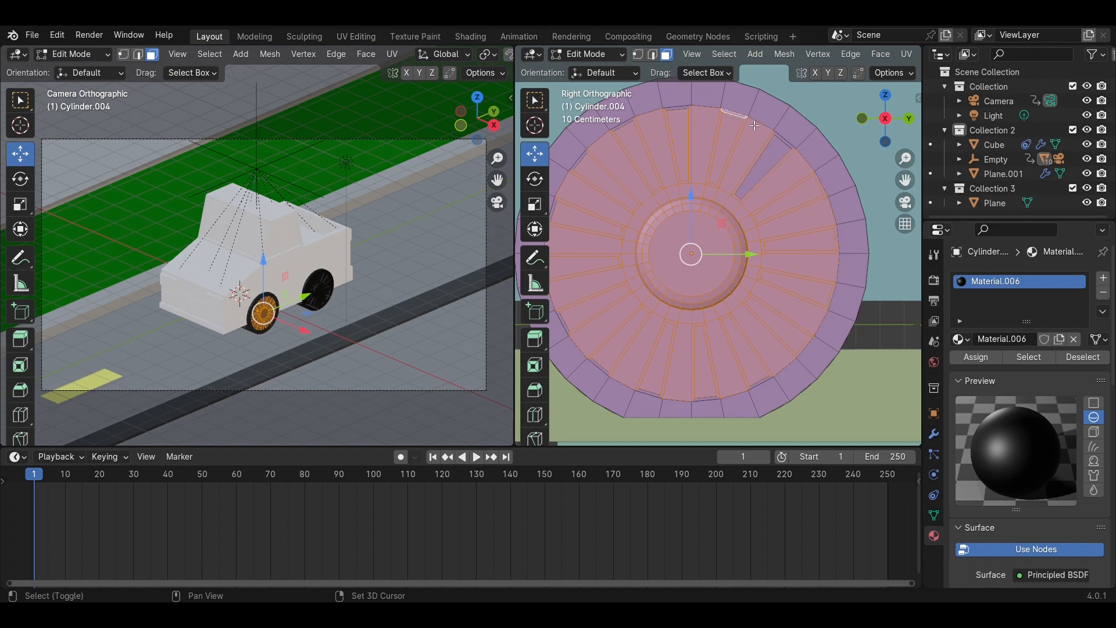
{"action": "left_click", "coordinate": [784, 144]}
{"action": "left_click", "coordinate": [682, 111]}
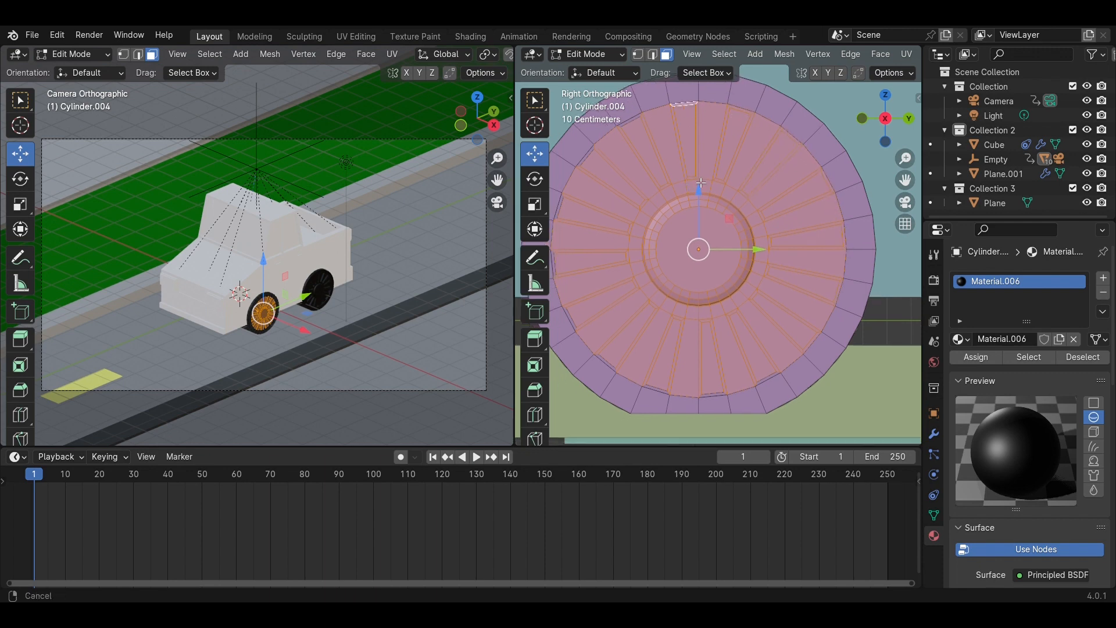
{"action": "middle_click_drag", "start_coordinate": [682, 112], "coordinate": [710, 100], "text": "shift"}
{"action": "left_click", "coordinate": [690, 112]}
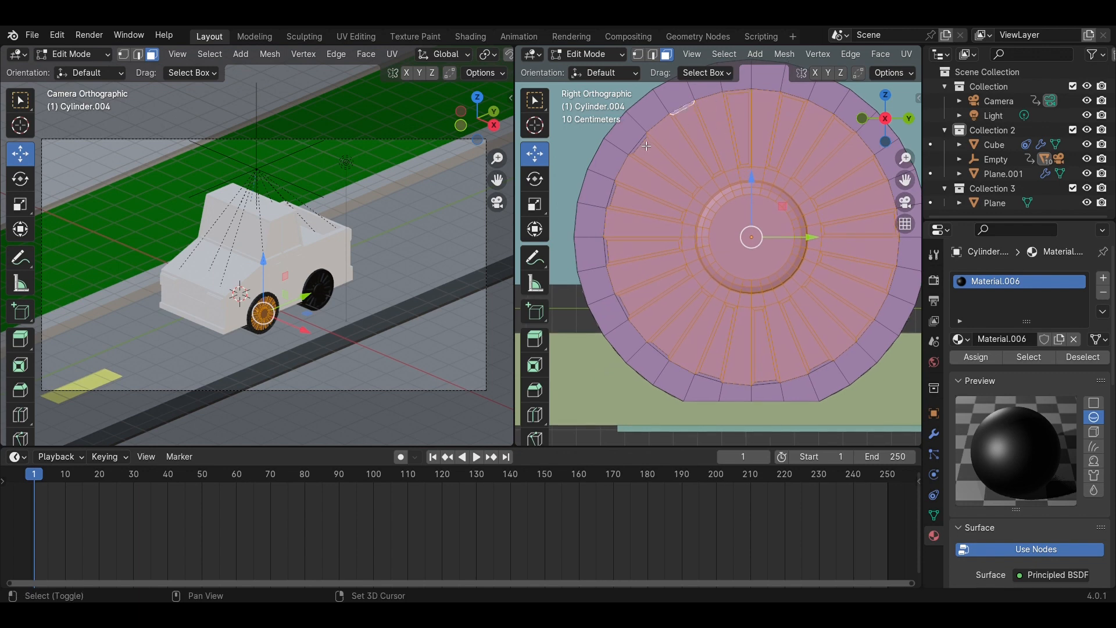
{"action": "left_click", "coordinate": [645, 146]}
{"action": "left_click", "coordinate": [617, 196]}
{"action": "left_click", "coordinate": [630, 305]}
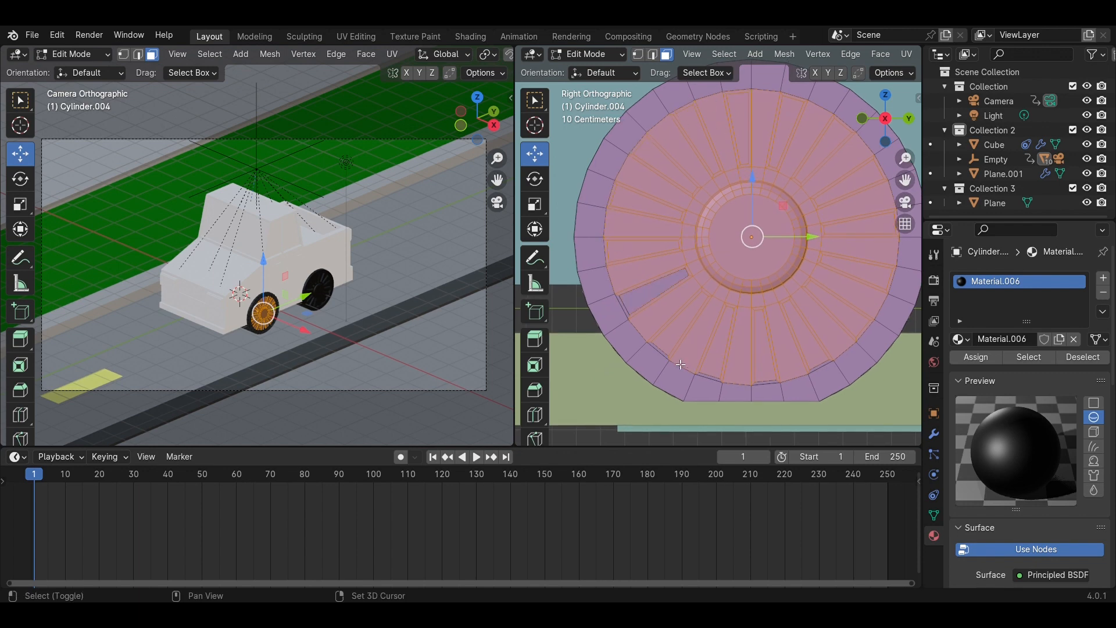
{"action": "left_click", "coordinate": [668, 308]}
{"action": "left_click", "coordinate": [651, 367], "text": "shift"}
Complete the rim selection with the remaining edge and spoke faces along the lower part of the wheel in the right view
{"action": "middle_click_drag", "start_coordinate": [631, 315], "coordinate": [770, 289]}
{"action": "scroll", "coordinate": [692, 332], "scroll_direction": "down", "scroll_amount": 5}
{"action": "scroll", "coordinate": [853, 227], "scroll_direction": "up", "scroll_amount": 4}
{"action": "left_click_drag", "start_coordinate": [771, 289], "coordinate": [706, 344], "text": "shift"}
{"action": "left_click", "coordinate": [881, 124]}
{"action": "scroll", "coordinate": [779, 288], "scroll_direction": "up", "scroll_amount": 8}
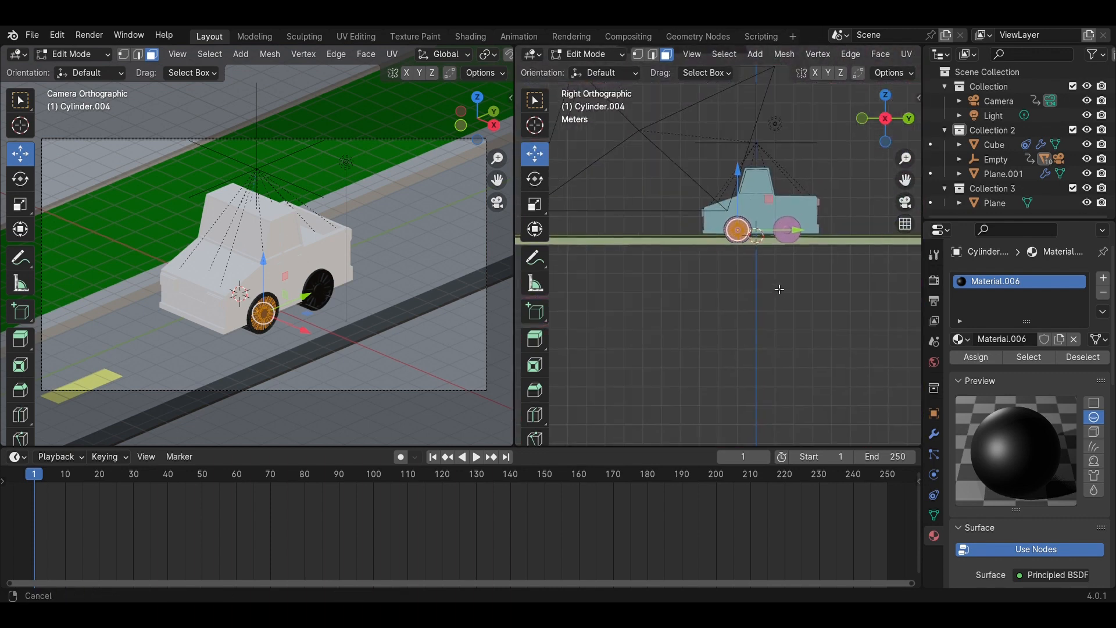
{"action": "scroll", "coordinate": [791, 260], "scroll_direction": "up", "scroll_amount": 4}
{"action": "middle_click_drag", "start_coordinate": [791, 260], "coordinate": [451, 495], "text": "shift"}
{"action": "left_click", "coordinate": [738, 377], "text": "shift"}
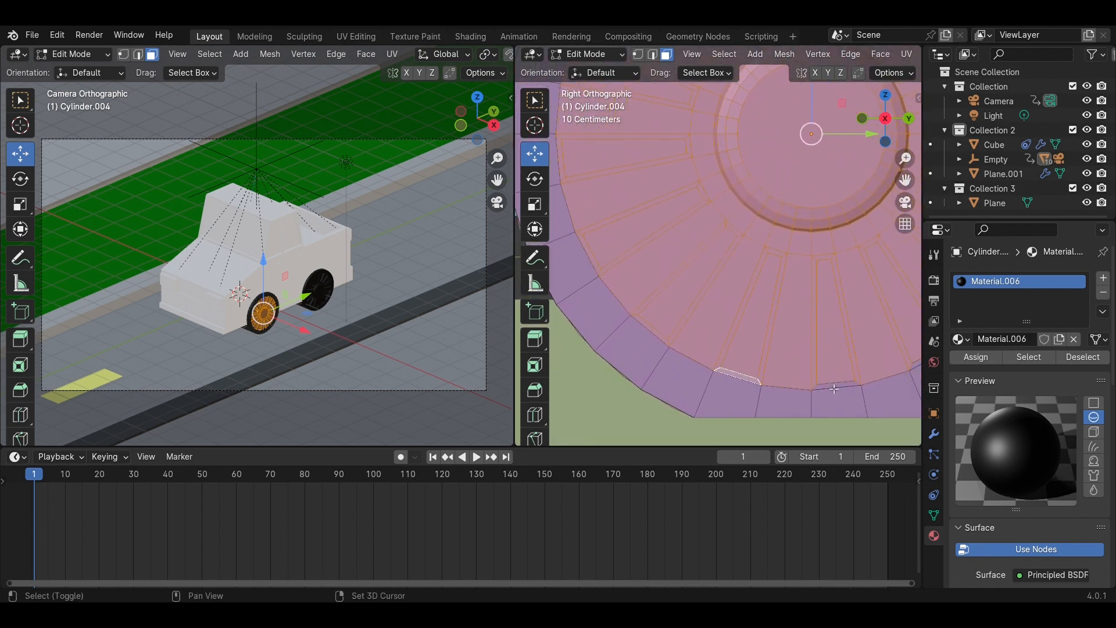
{"action": "left_click", "coordinate": [889, 296], "text": "shift"}
{"action": "middle_click_drag", "start_coordinate": [889, 296], "coordinate": [775, 296], "text": "shift"}
{"action": "left_click", "coordinate": [809, 350], "text": "shift"}
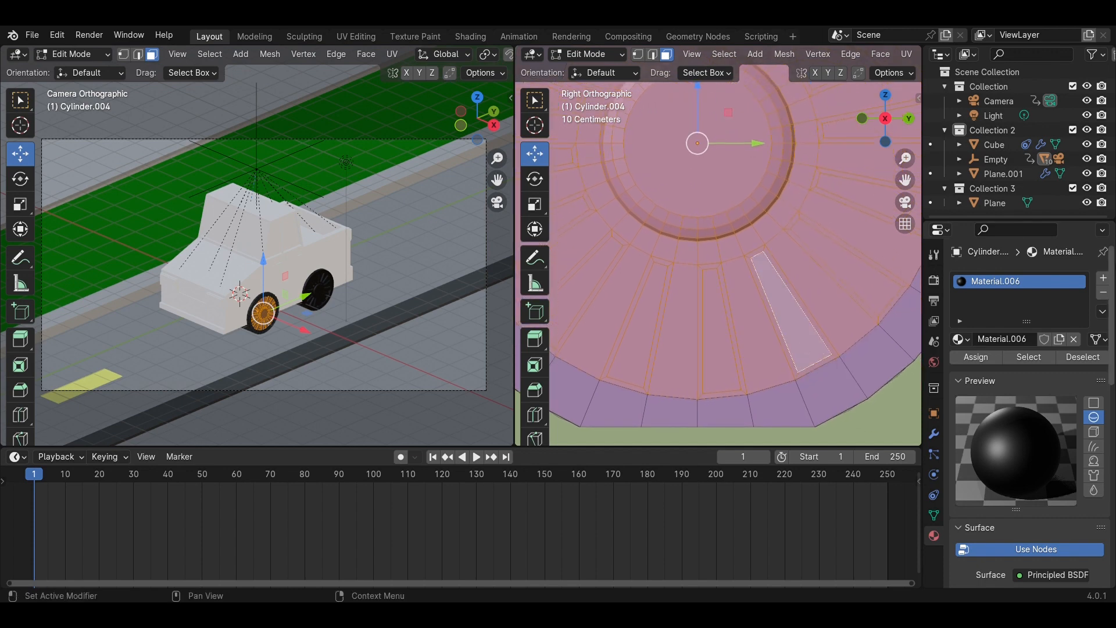
Assign a new material to the selected rim faces and set its metallic to 1.000
{"action": "left_click", "coordinate": [1103, 278]}
{"action": "left_click", "coordinate": [976, 384]}
{"action": "left_click", "coordinate": [1020, 369]}
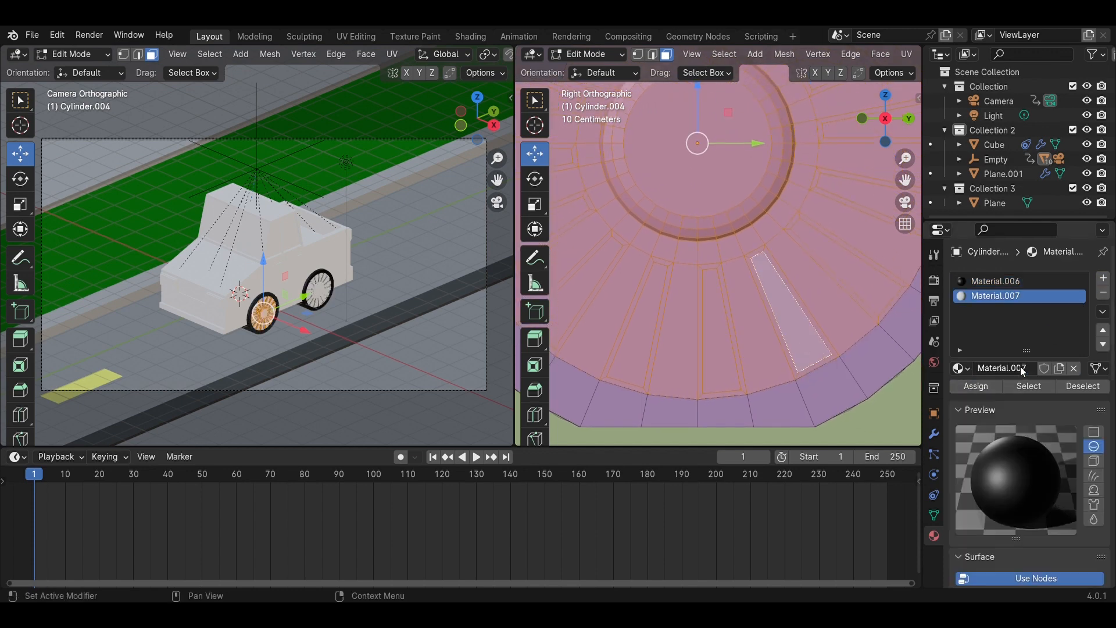
{"action": "scroll", "coordinate": [1039, 504], "scroll_direction": "down", "scroll_amount": 8}
{"action": "left_click_drag", "start_coordinate": [1035, 444], "coordinate": [1088, 445]}
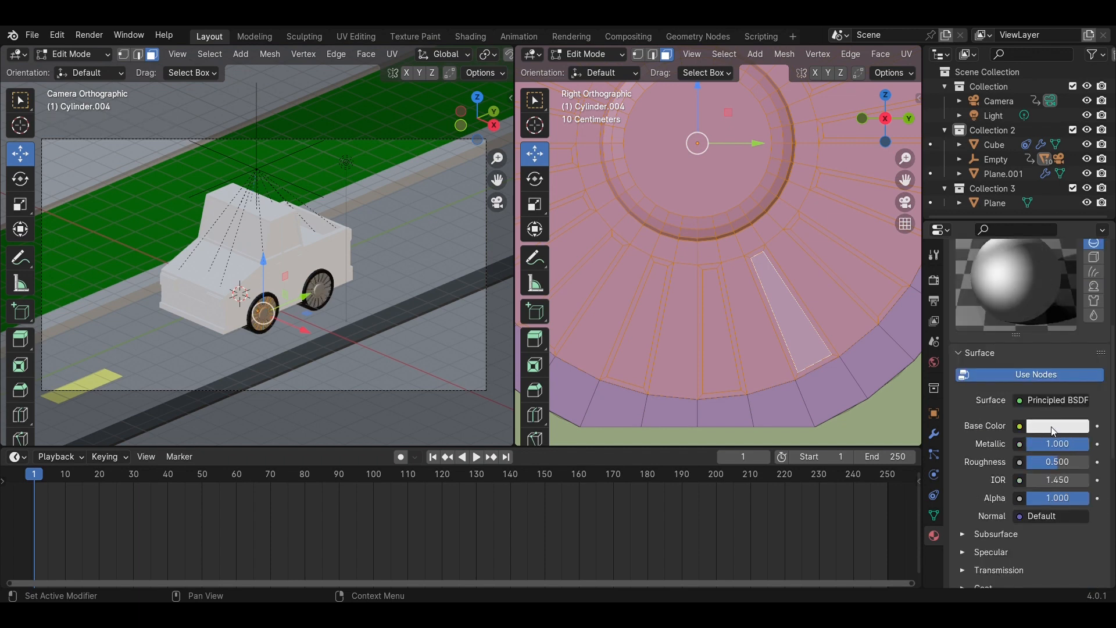
Leave mesh editing and examine the metallic rims against the black tyres in the camera and perspective views
{"action": "scroll", "coordinate": [783, 309], "scroll_direction": "down", "scroll_amount": 5}
{"action": "middle_click_drag", "start_coordinate": [768, 394], "coordinate": [603, 418]}
{"action": "scroll", "coordinate": [381, 364], "scroll_direction": "up", "scroll_amount": 3}
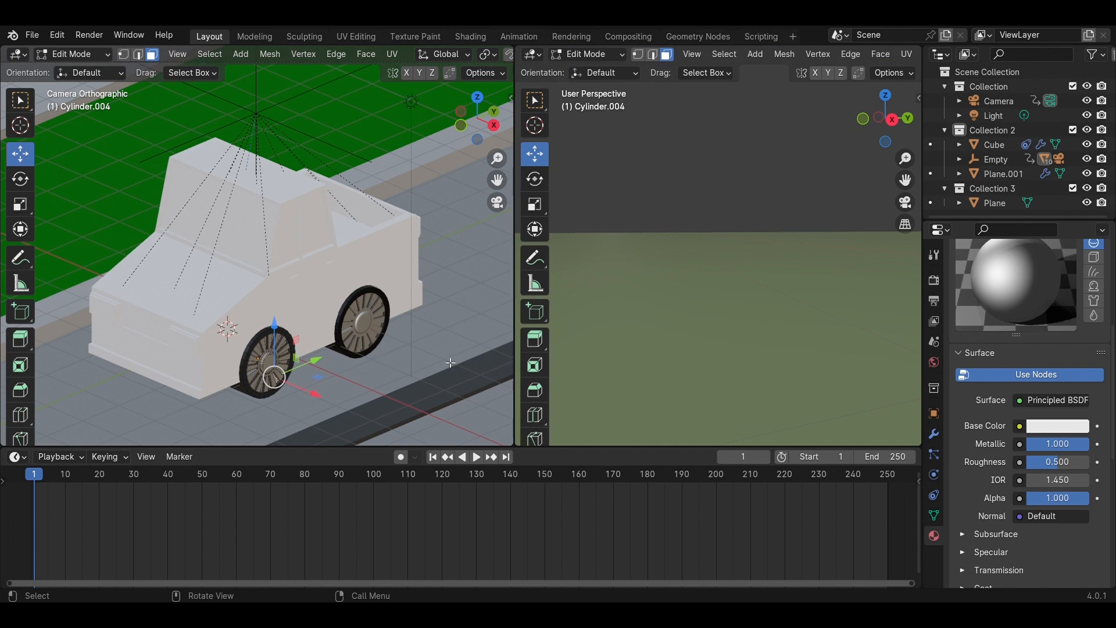
{"action": "key", "text": "Tab"}
{"action": "scroll", "coordinate": [354, 369], "scroll_direction": "up", "scroll_amount": 3}
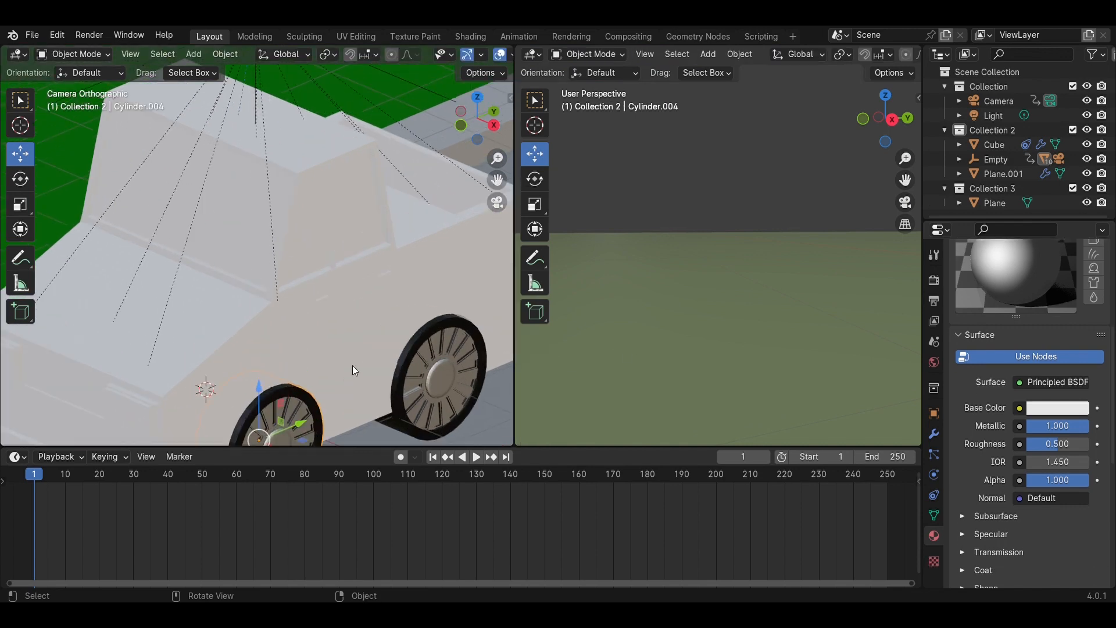
{"action": "scroll", "coordinate": [354, 343], "scroll_direction": "up", "scroll_amount": 4}
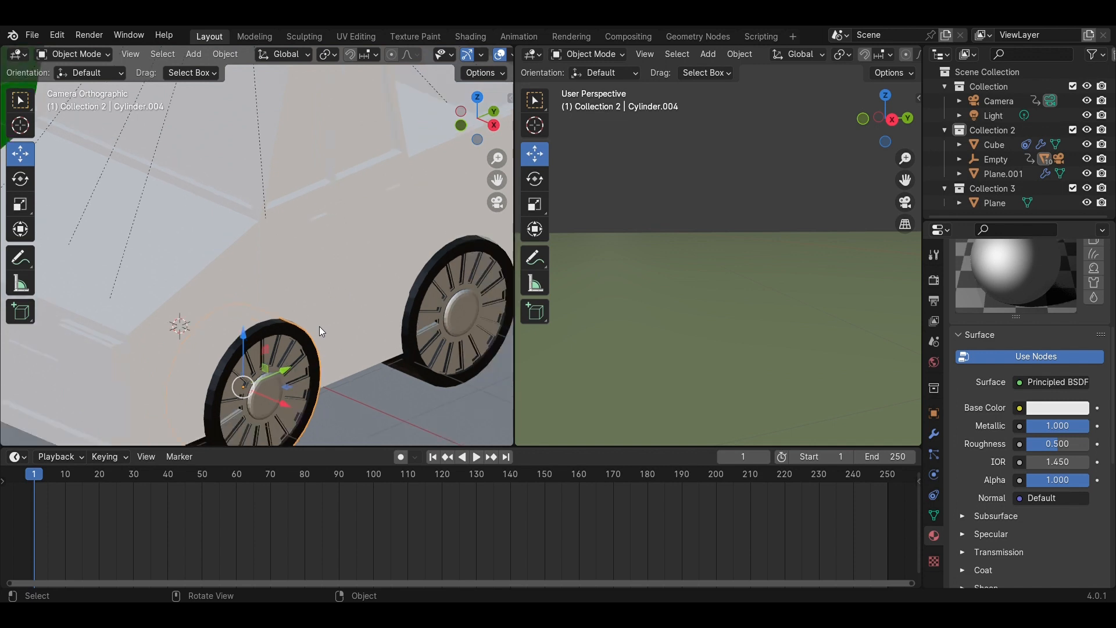
{"action": "scroll", "coordinate": [729, 328], "scroll_direction": "down", "scroll_amount": 8}
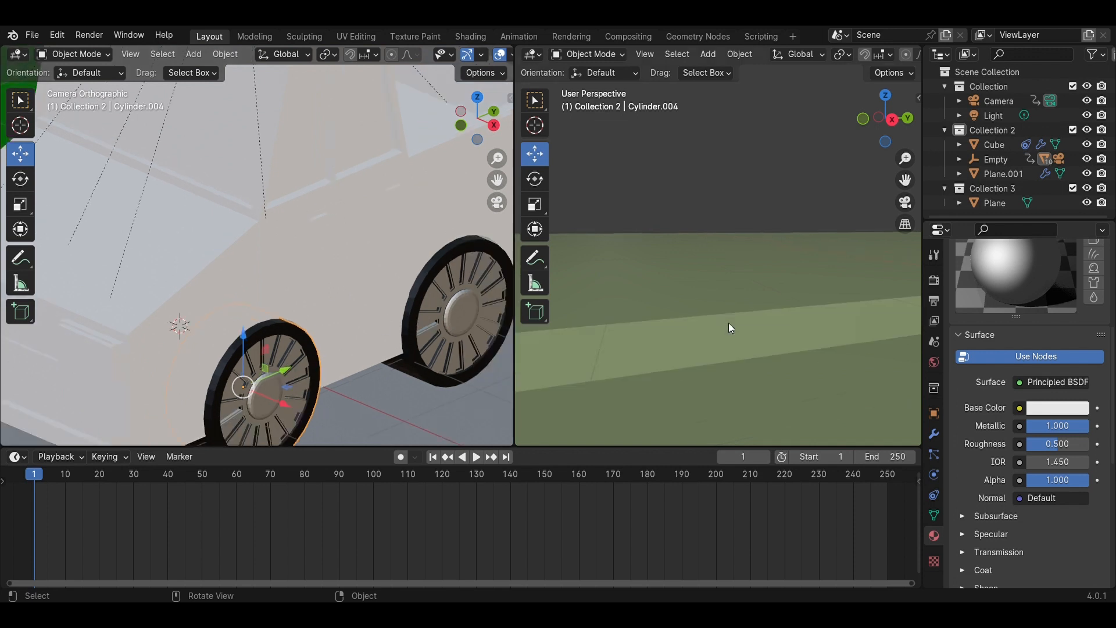
{"action": "scroll", "coordinate": [719, 315], "scroll_direction": "up", "scroll_amount": 8}
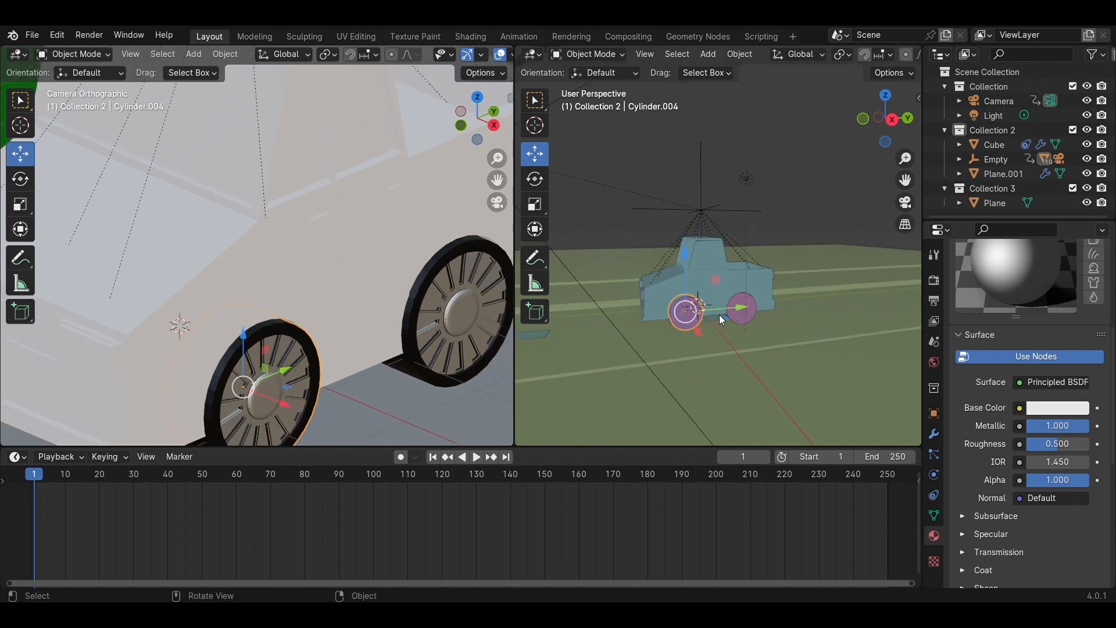
{"action": "scroll", "coordinate": [751, 295], "scroll_direction": "down", "scroll_amount": 4}
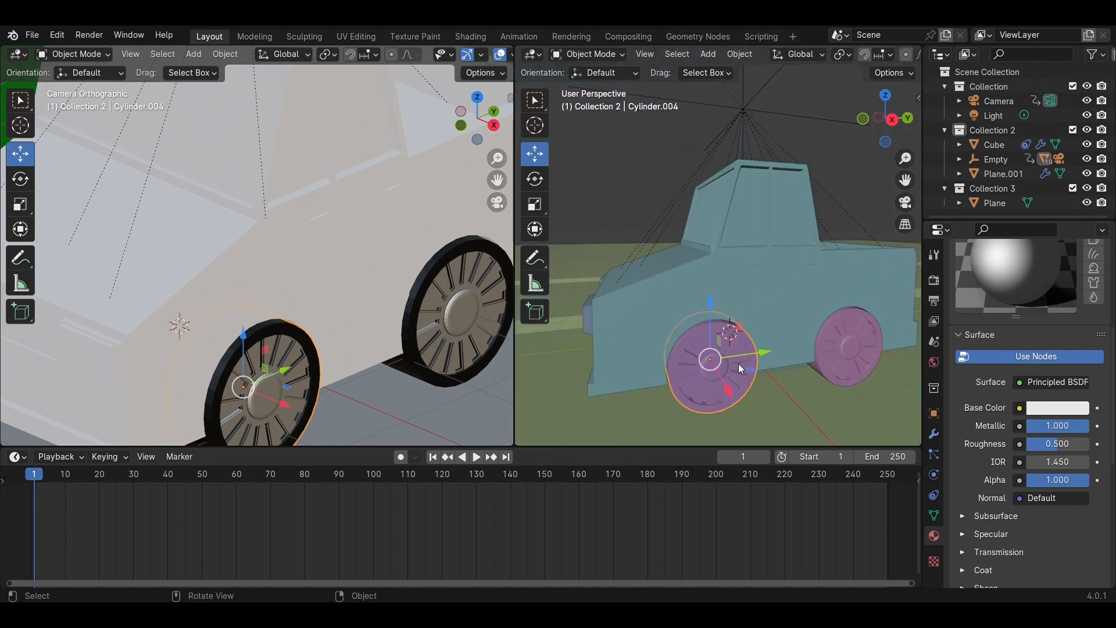
Reopen the front wheel for mesh editing in the right orthographic view, close up on its hub
{"action": "key", "text": "Tab"}
{"action": "scroll", "coordinate": [755, 299], "scroll_direction": "up", "scroll_amount": 5}
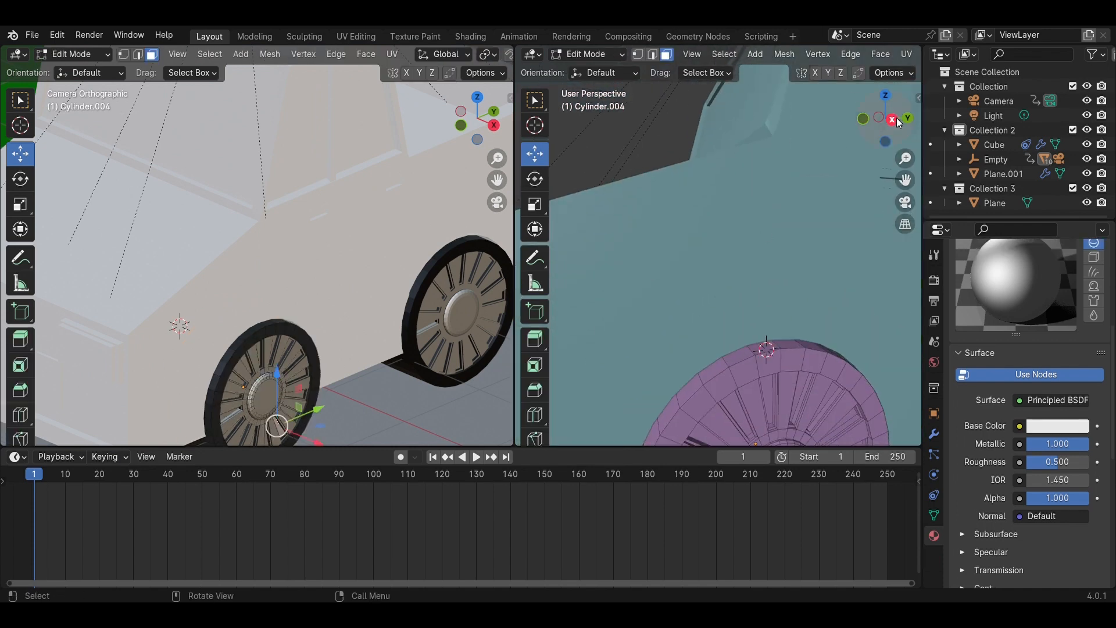
{"action": "left_click", "coordinate": [900, 123]}
{"action": "scroll", "coordinate": [768, 270], "scroll_direction": "up", "scroll_amount": 5}
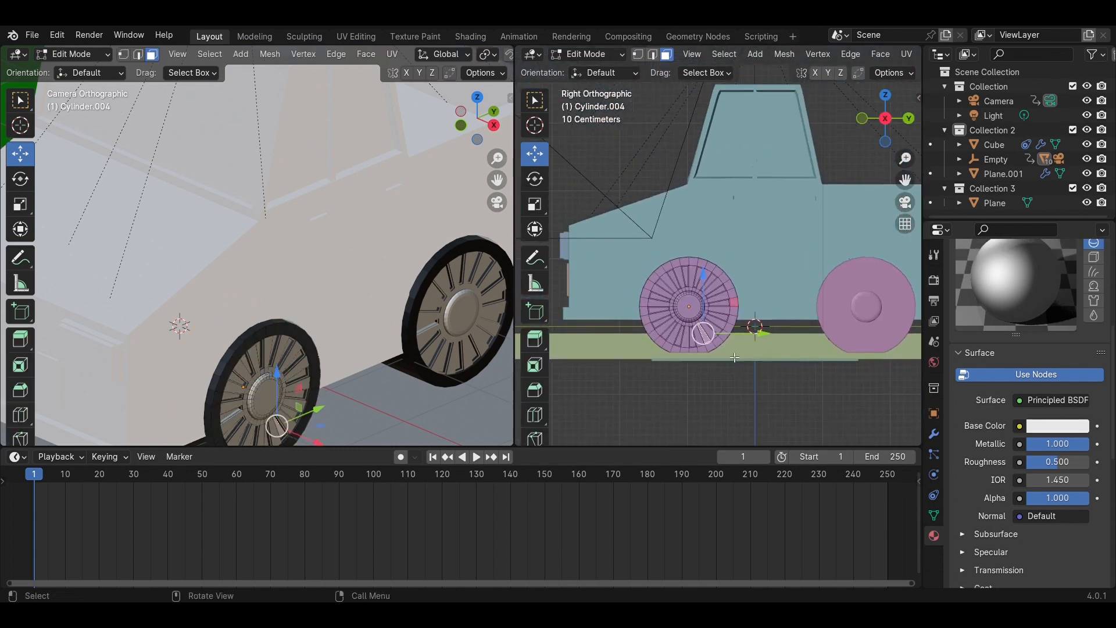
{"action": "scroll", "coordinate": [734, 358], "scroll_direction": "up", "scroll_amount": 7}
{"action": "left_click", "coordinate": [716, 264]}
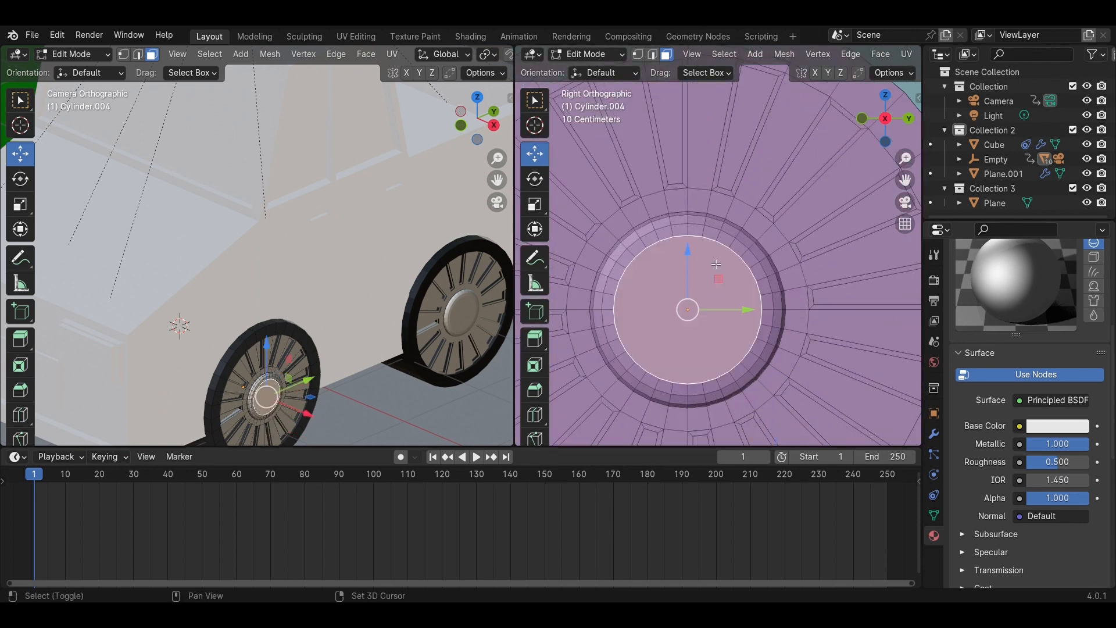
{"action": "left_click", "coordinate": [711, 235], "text": "alt"}
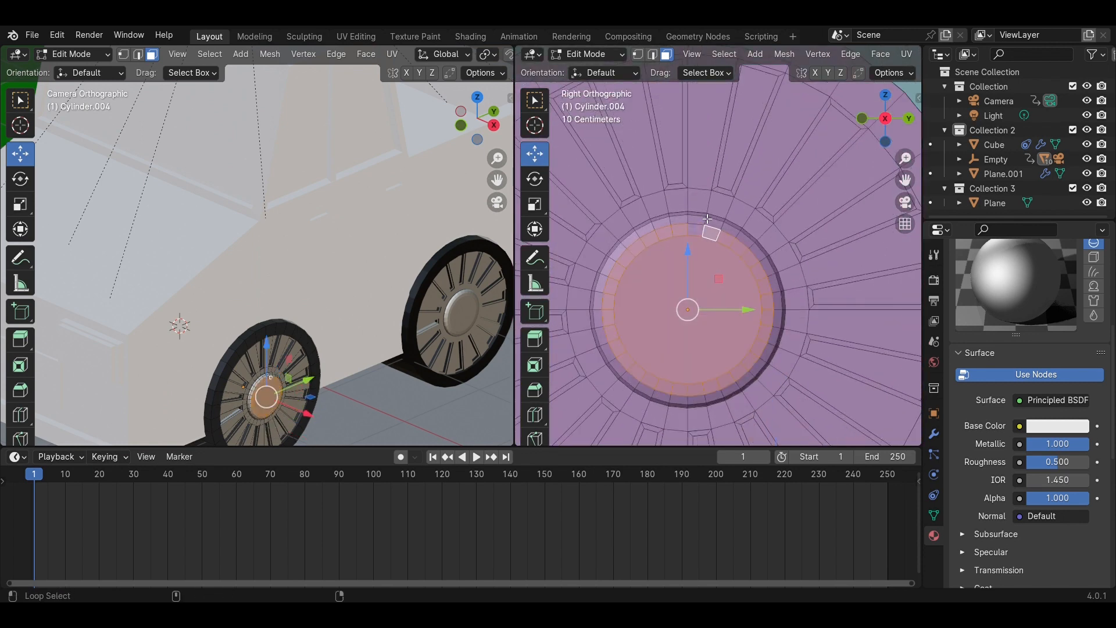
{"action": "left_click", "coordinate": [707, 220], "text": "alt+shift"}
{"action": "left_click", "coordinate": [730, 230]}
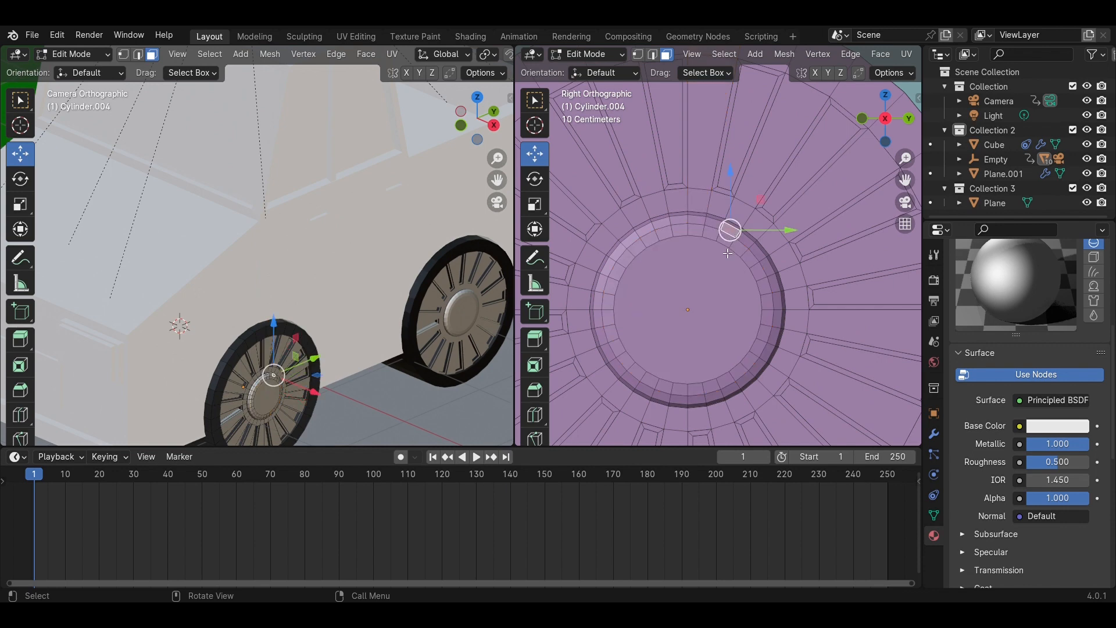
Select the wheel's raised hub, covering its central face and the rings of small faces around it
{"action": "key", "text": "b"}
{"action": "left_click_drag", "start_coordinate": [746, 379], "coordinate": [638, 240]}
{"action": "left_click_drag", "start_coordinate": [716, 400], "coordinate": [660, 381], "text": "shift"}
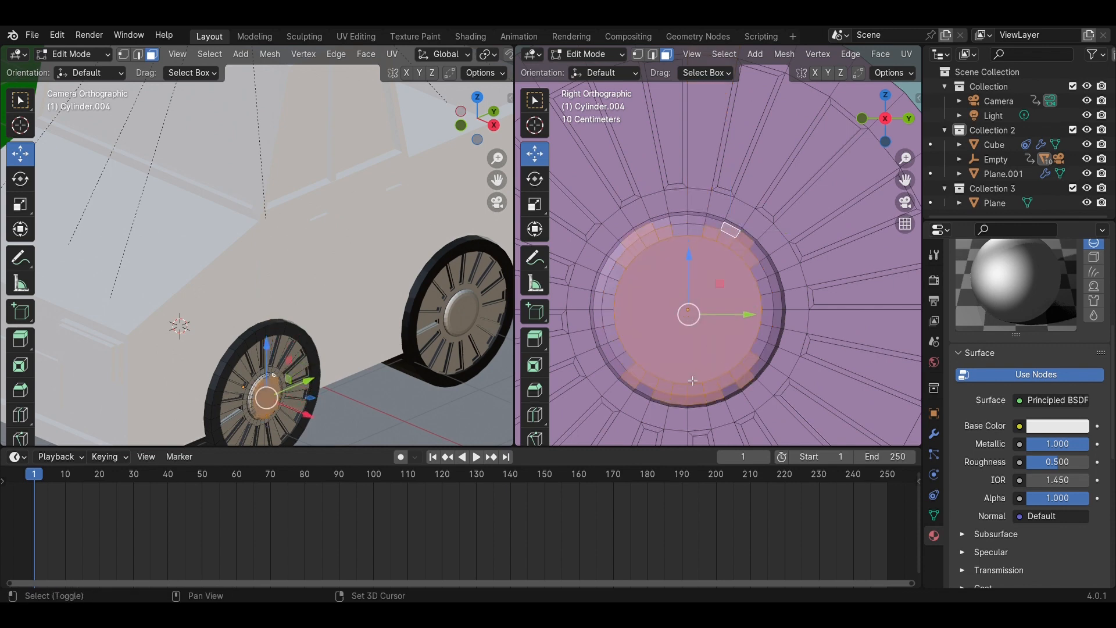
{"action": "left_click", "coordinate": [735, 394], "text": "shift"}
{"action": "left_click", "coordinate": [763, 365], "text": "shift"}
{"action": "left_click_drag", "start_coordinate": [771, 357], "coordinate": [667, 222], "text": "shift"}
{"action": "left_click", "coordinate": [776, 332], "text": "shift"}
{"action": "left_click", "coordinate": [778, 301], "text": "shift"}
{"action": "left_click", "coordinate": [761, 255], "text": "shift"}
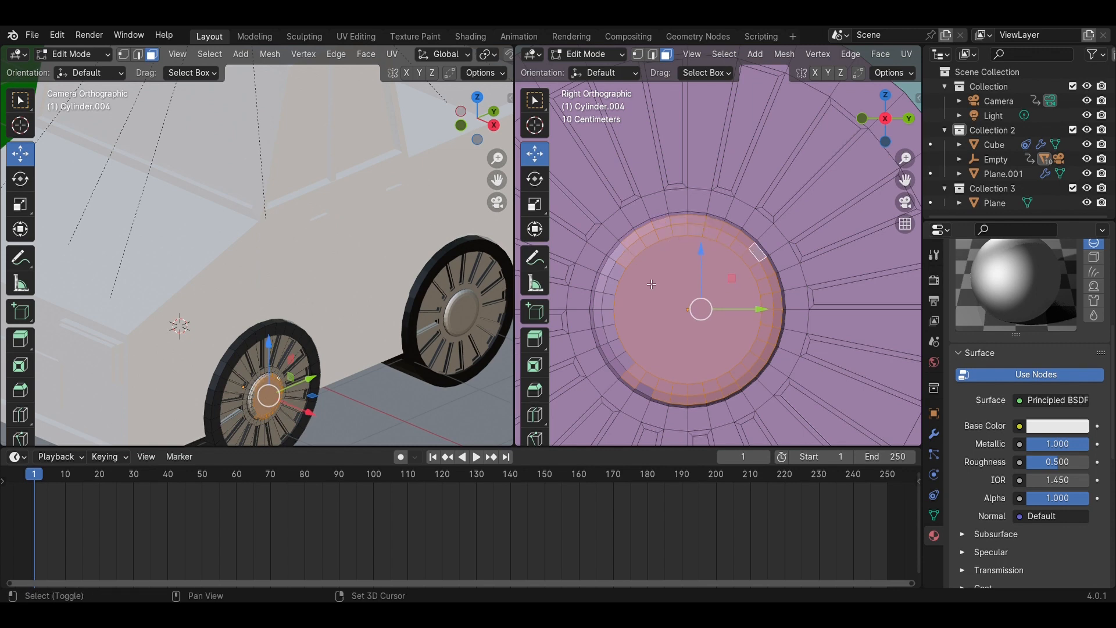
{"action": "left_click", "coordinate": [622, 273], "text": "shift"}
{"action": "left_click_drag", "start_coordinate": [623, 300], "coordinate": [602, 269], "text": "shift"}
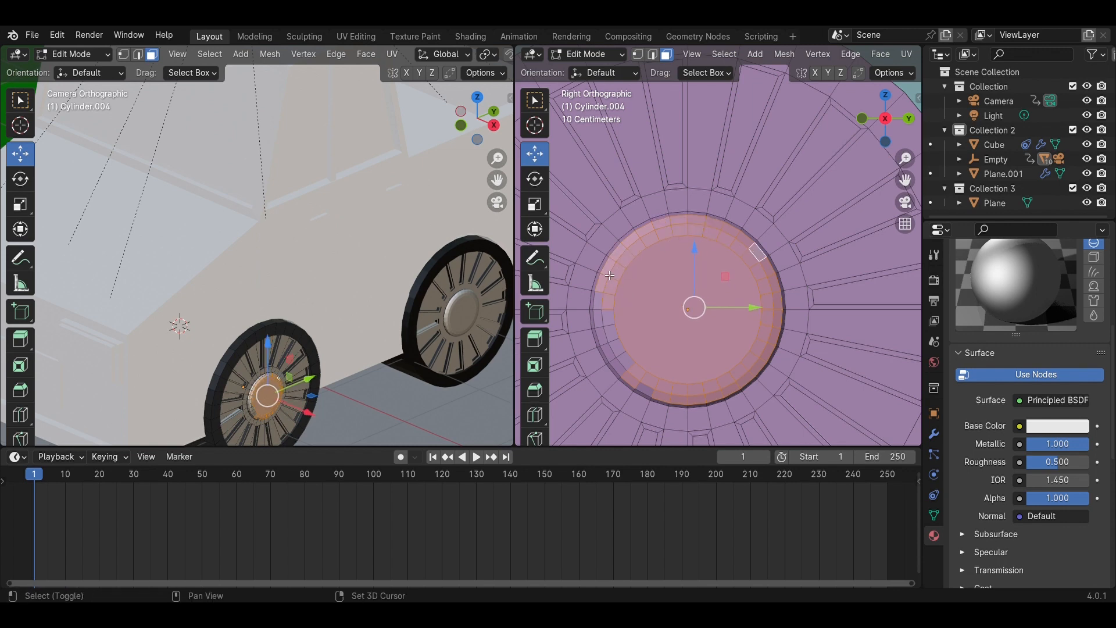
{"action": "left_click_drag", "start_coordinate": [634, 344], "coordinate": [601, 300], "text": "shift"}
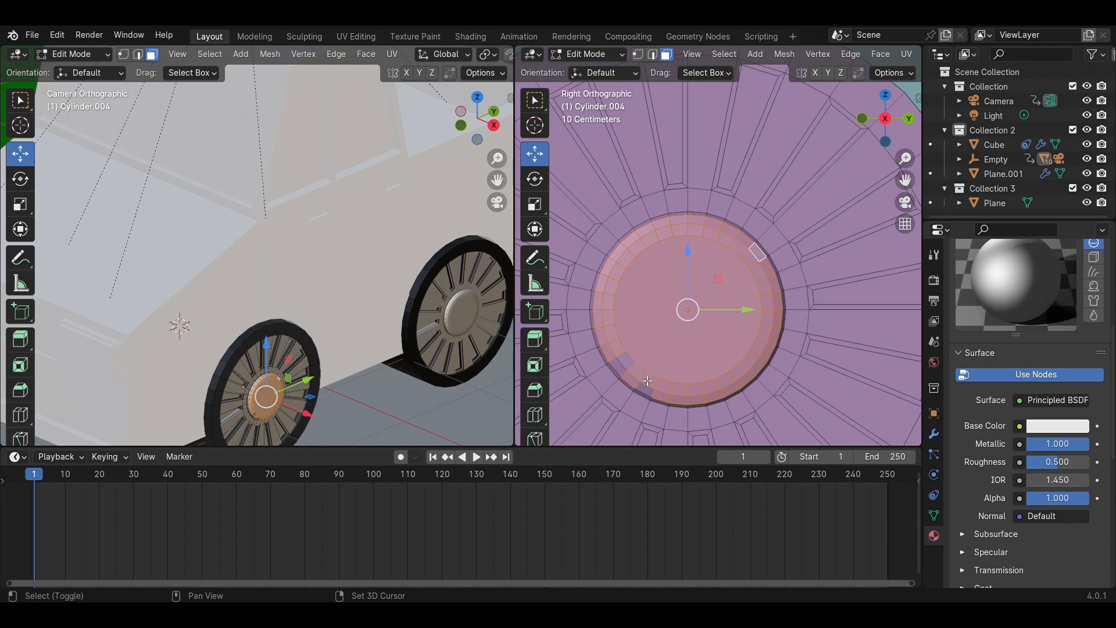
Add a third material slot to the wheel and assign it to the selected hub faces
{"action": "scroll", "coordinate": [1055, 270], "scroll_direction": "up", "scroll_amount": 2}
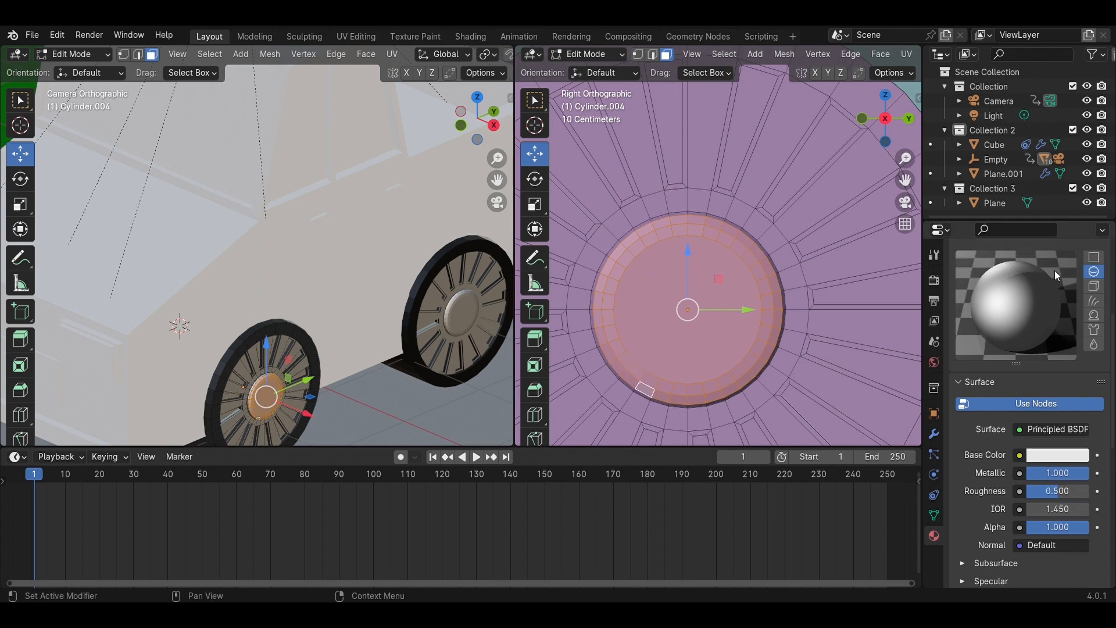
{"action": "scroll", "coordinate": [1055, 270], "scroll_direction": "up", "scroll_amount": 4}
{"action": "left_click", "coordinate": [1103, 278]}
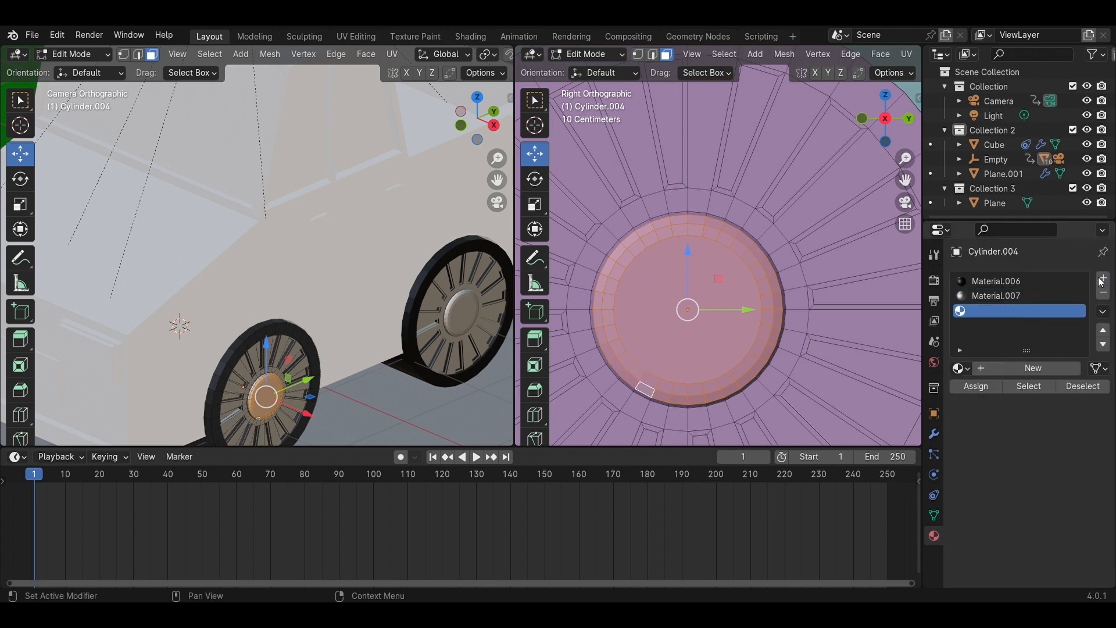
{"action": "left_click", "coordinate": [980, 387]}
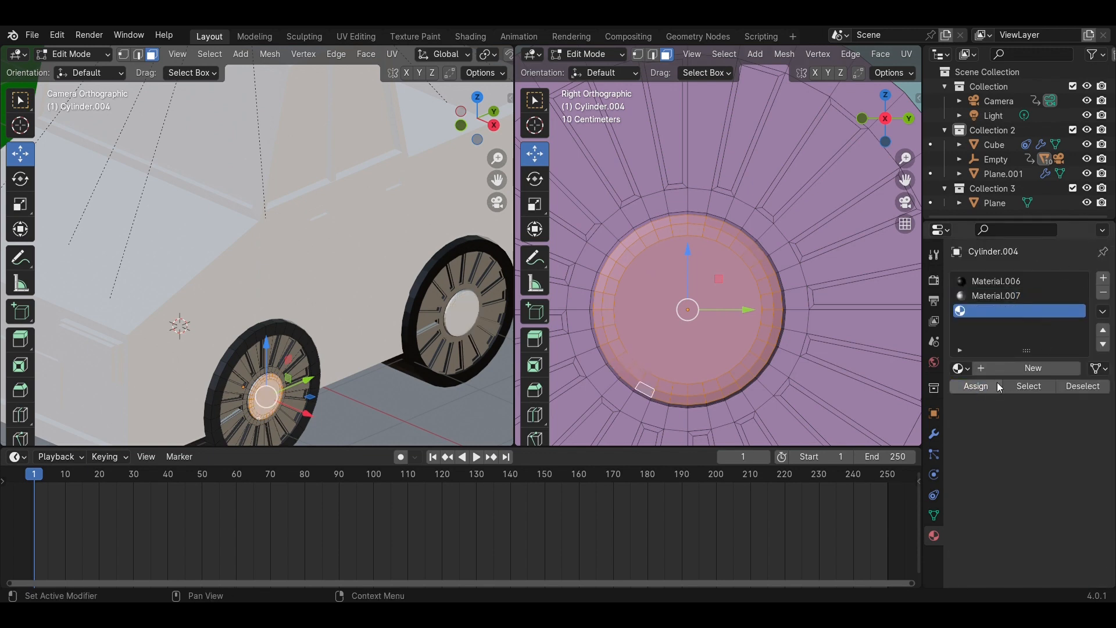
Create a new dark grey material for the wheel hub with metallic 0.587 and base colour value 0.097, and leave mesh editing
{"action": "left_click", "coordinate": [1027, 368]}
{"action": "scroll", "coordinate": [1069, 522], "scroll_direction": "down", "scroll_amount": 3}
{"action": "scroll", "coordinate": [1069, 522], "scroll_direction": "down", "scroll_amount": 3}
{"action": "mouse_move", "coordinate": [1052, 472]}
{"action": "left_mouse_down"}
{"action": "mouse_move", "coordinate": [1082, 473]}
{"action": "mouse_move", "coordinate": [1064, 473]}
{"action": "left_mouse_up"}
{"action": "left_click", "coordinate": [1065, 457]}
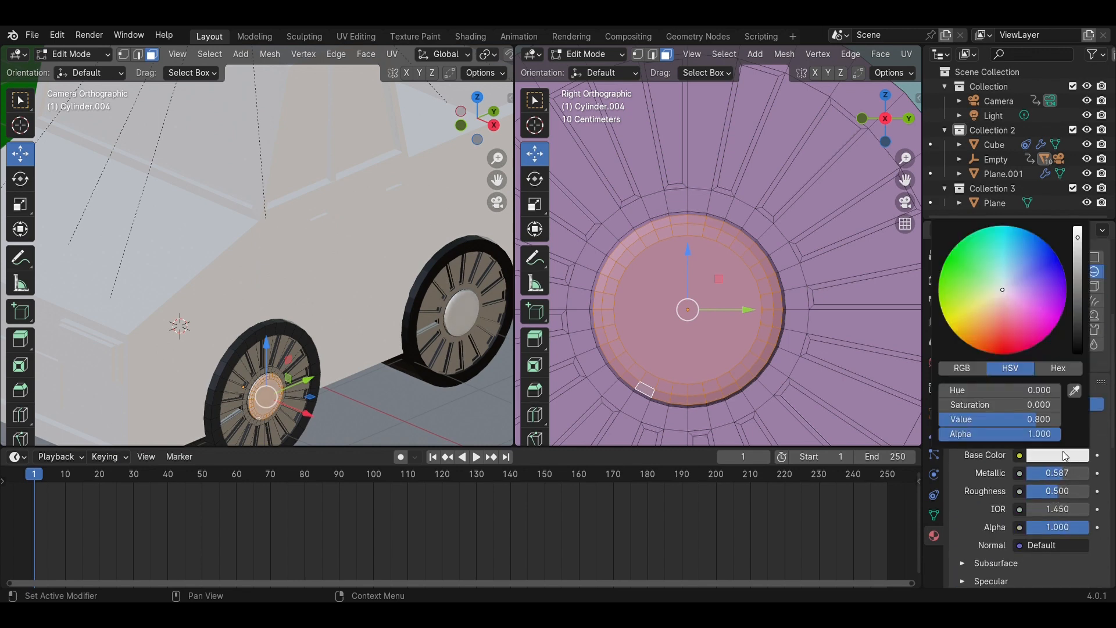
{"action": "left_click_drag", "start_coordinate": [1080, 240], "coordinate": [1078, 310]}
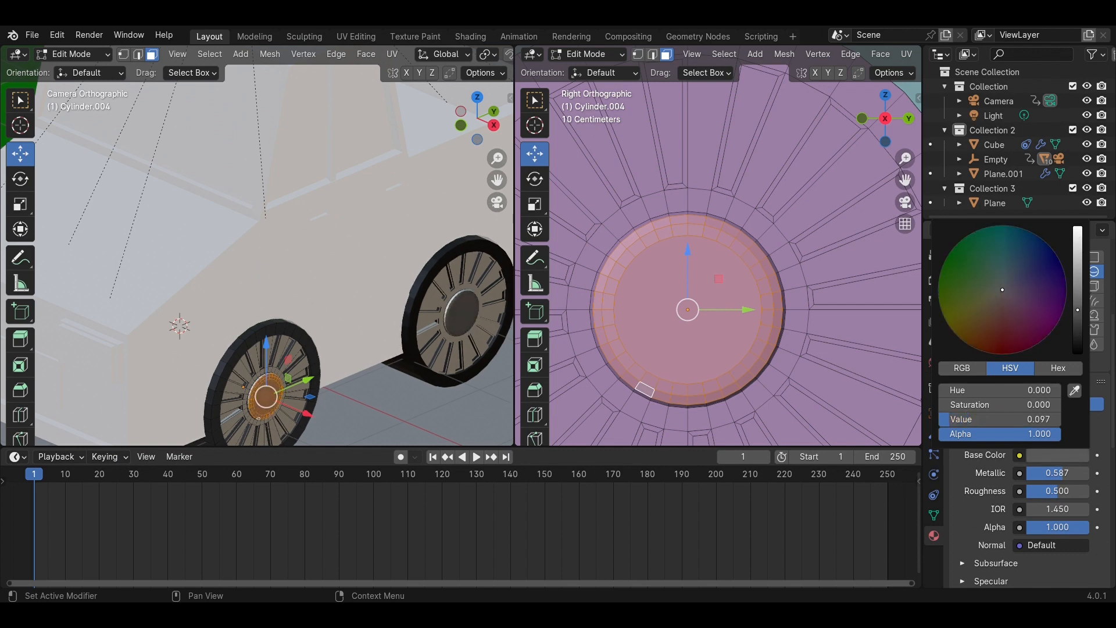
{"action": "left_click", "coordinate": [789, 358]}
{"action": "key", "text": "Tab"}
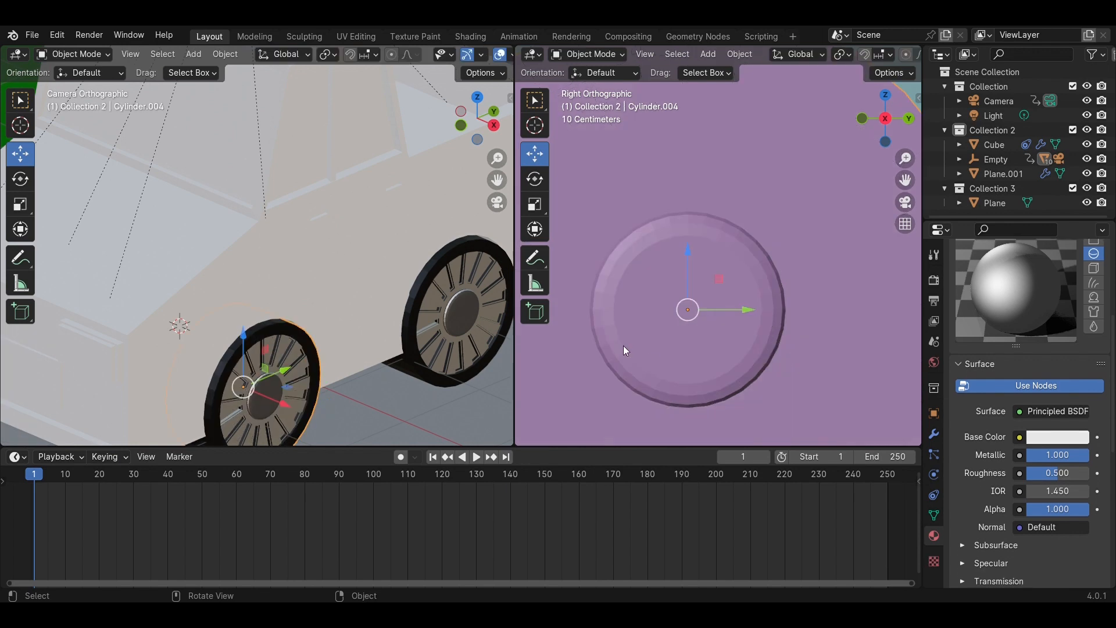
Reopen the front wheel for mesh editing, close up in an angled perspective view
{"action": "middle_click_drag", "start_coordinate": [746, 306], "coordinate": [638, 346]}
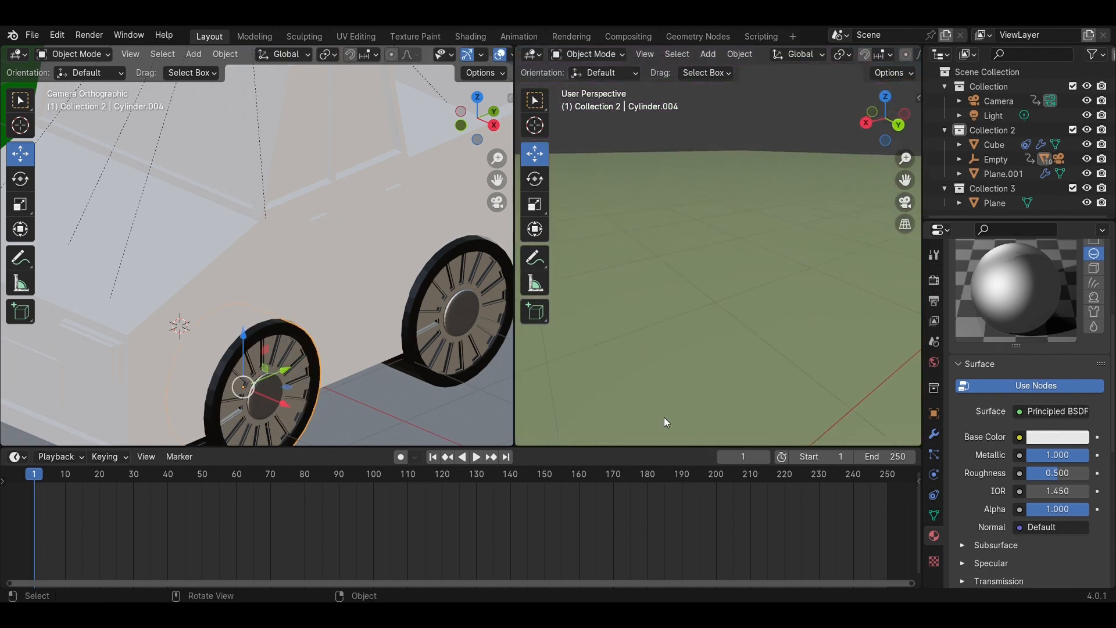
{"action": "scroll", "coordinate": [666, 339], "scroll_direction": "down", "scroll_amount": 6}
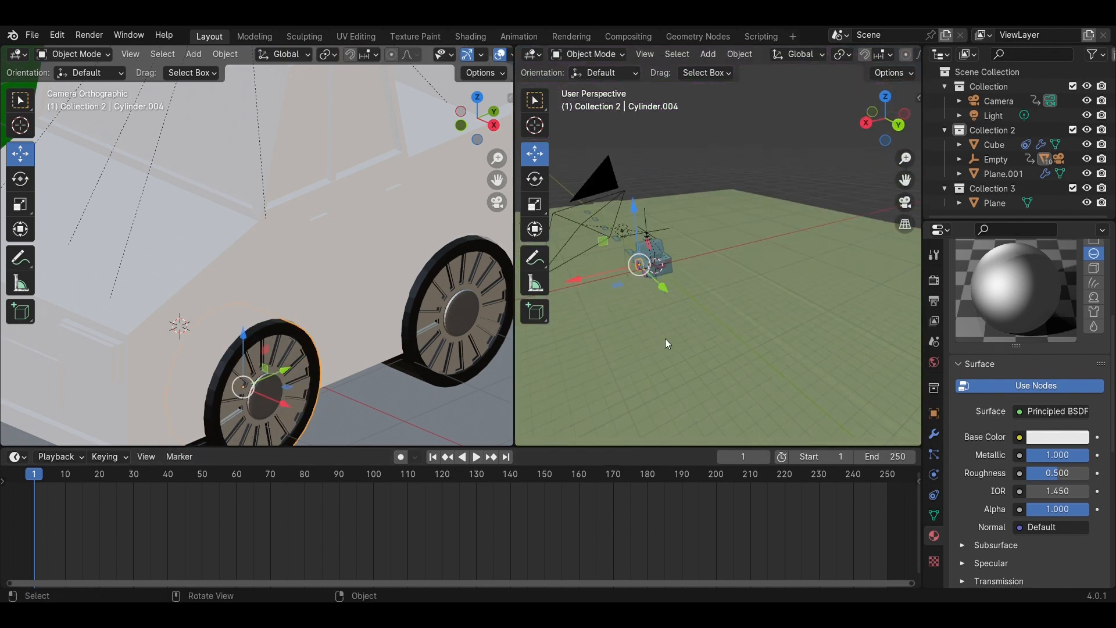
{"action": "middle_click_drag", "start_coordinate": [666, 304], "coordinate": [734, 315], "text": "shift"}
{"action": "scroll", "coordinate": [695, 315], "scroll_direction": "up", "scroll_amount": 4}
{"action": "scroll", "coordinate": [696, 316], "scroll_direction": "up", "scroll_amount": 4}
{"action": "middle_click_drag", "start_coordinate": [809, 316], "coordinate": [755, 257], "text": "shift"}
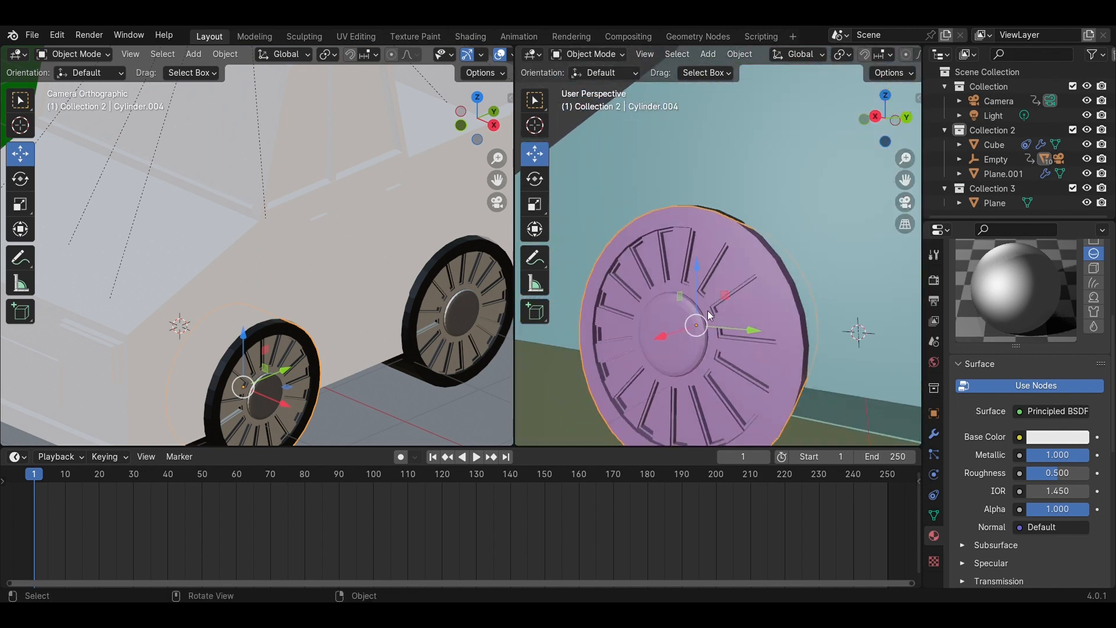
{"action": "key", "text": "Tab"}
{"action": "scroll", "coordinate": [707, 314], "scroll_direction": "up", "scroll_amount": 5}
{"action": "scroll", "coordinate": [700, 334], "scroll_direction": "down", "scroll_amount": 1}
{"action": "scroll", "coordinate": [700, 333], "scroll_direction": "down", "scroll_amount": 4}
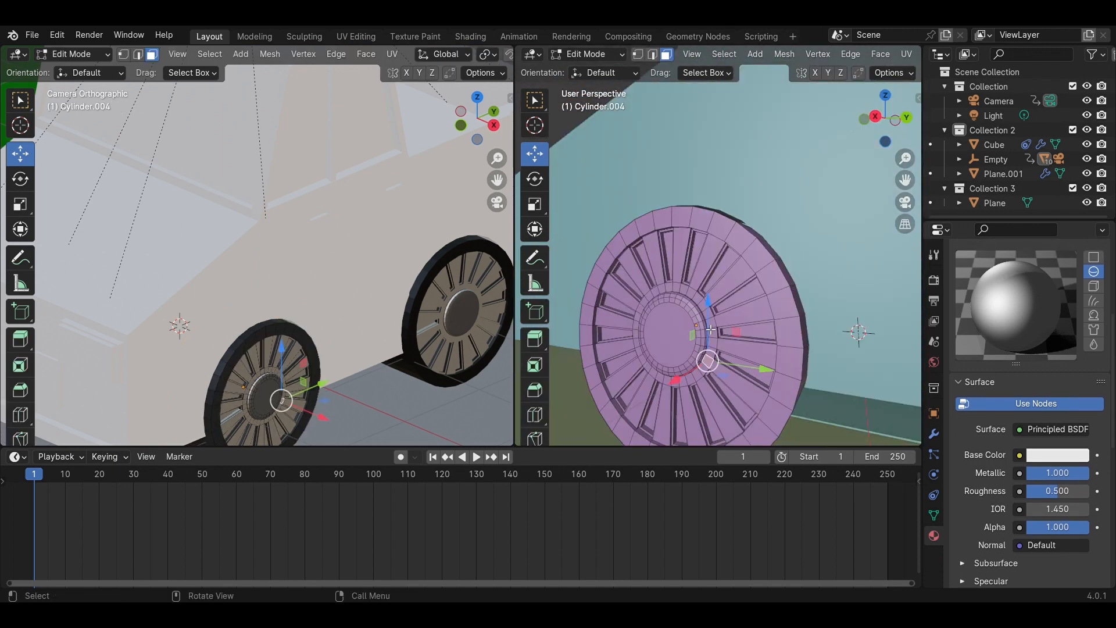
Try to loop-select the ring of narrow faces around the edge of the wheel's hub
{"action": "left_click", "coordinate": [707, 333]}
{"action": "scroll", "coordinate": [709, 337], "scroll_direction": "up", "scroll_amount": 5}
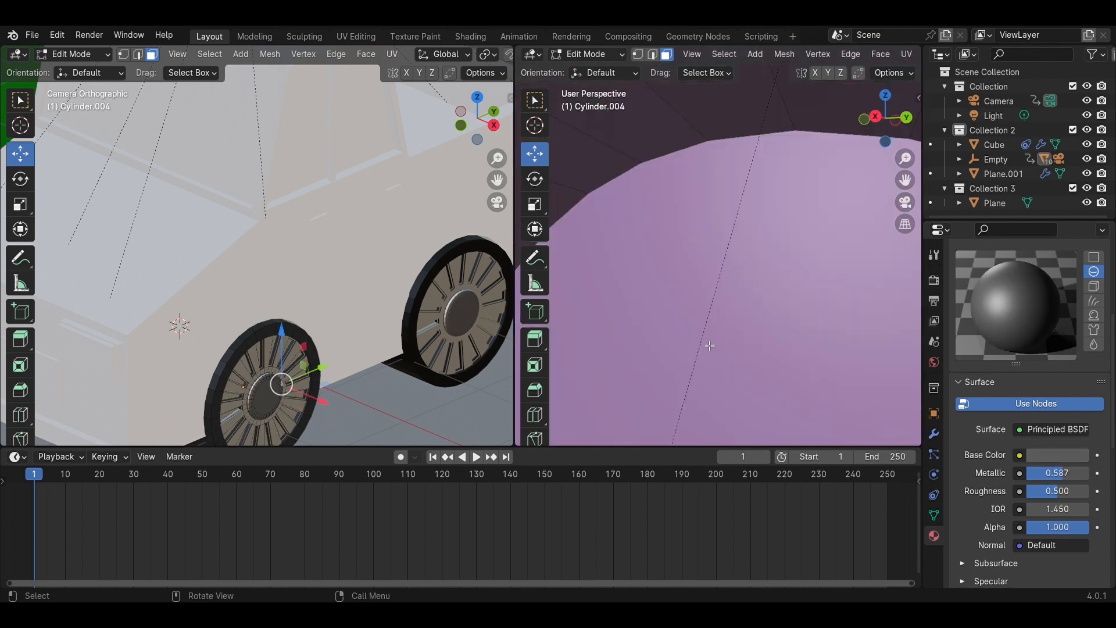
{"action": "scroll", "coordinate": [709, 343], "scroll_direction": "down", "scroll_amount": 5}
{"action": "left_click", "coordinate": [709, 349]}
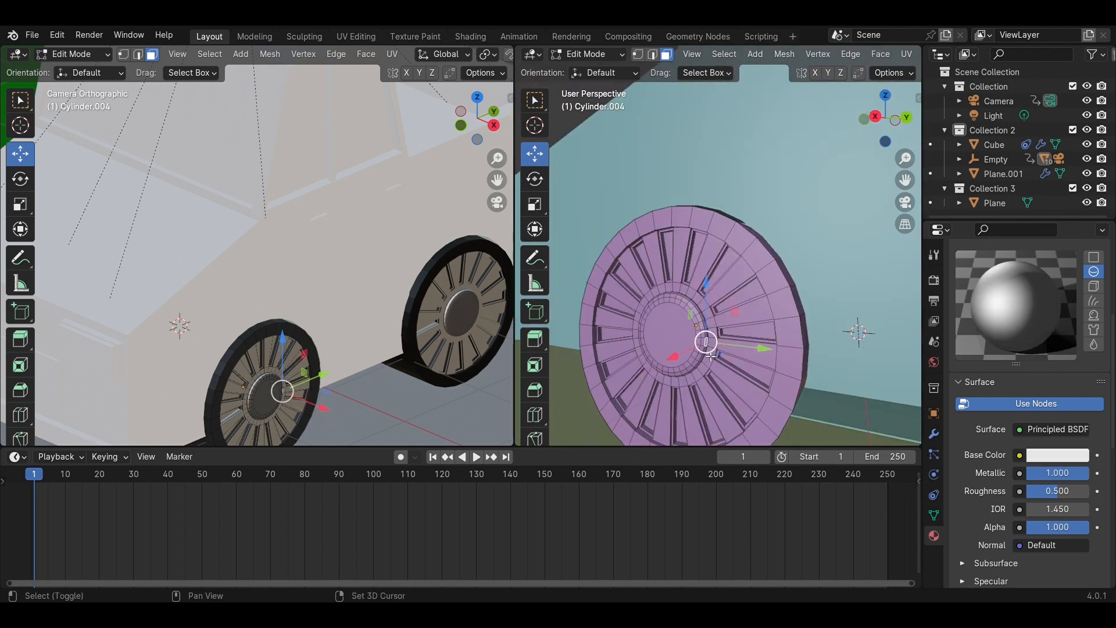
{"action": "left_click", "coordinate": [708, 356], "text": "alt"}
{"action": "key", "text": "ctrl+z"}
{"action": "left_click", "coordinate": [708, 354], "text": "alt"}
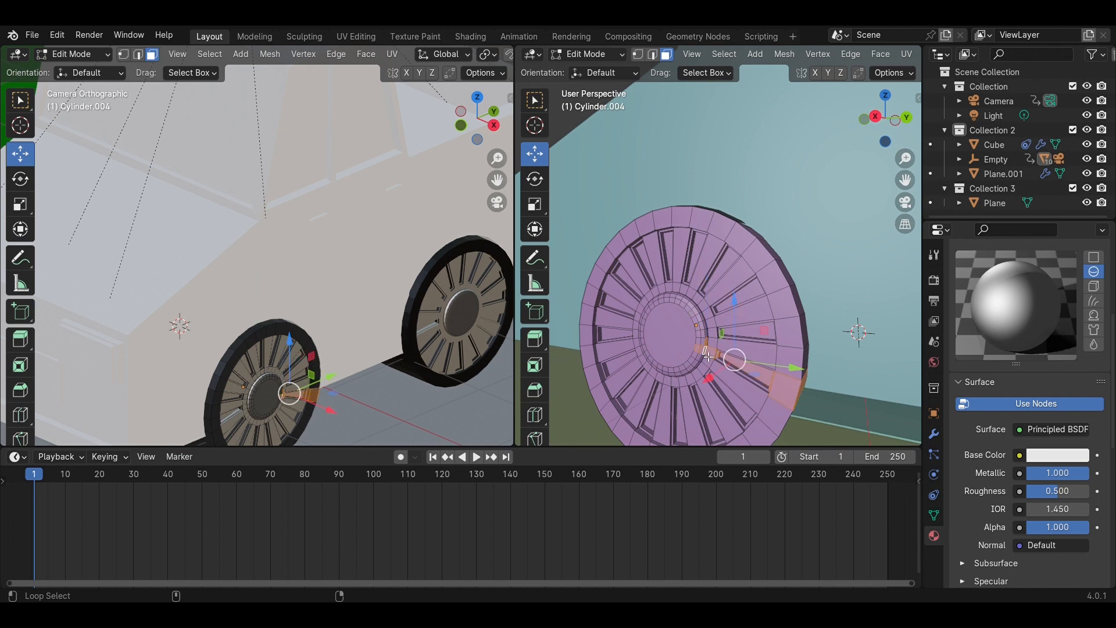
{"action": "key", "text": "ctrl+z"}
{"action": "left_click", "coordinate": [711, 341], "text": "alt"}
{"action": "left_click", "coordinate": [712, 339], "text": "alt"}
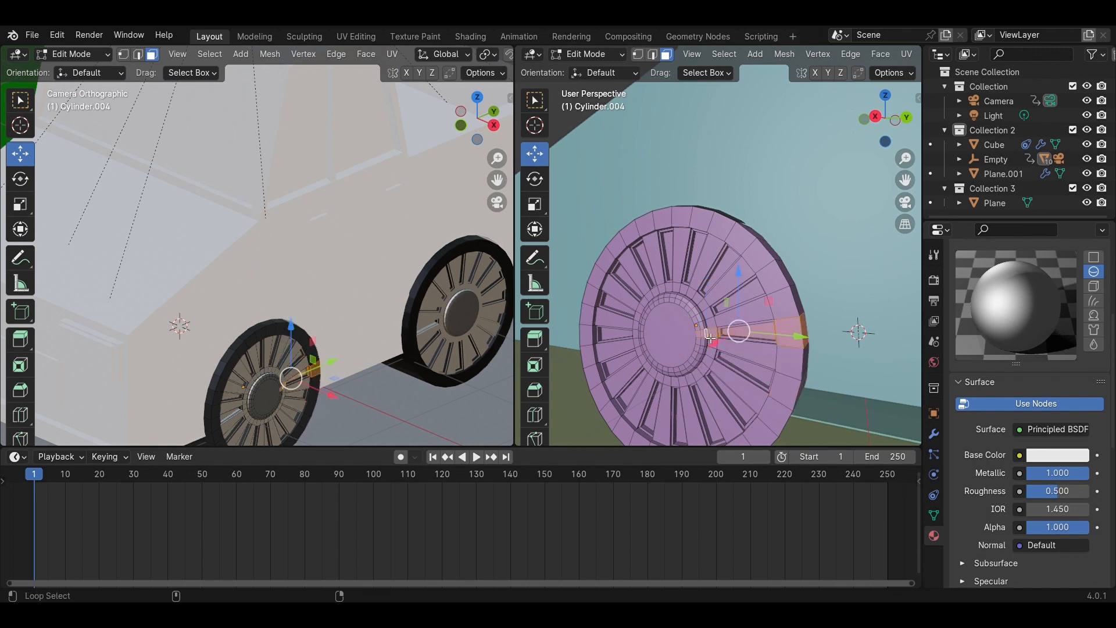
{"action": "key", "text": "ctrl+z"}
Leave mesh editing of the wheel and save the file
{"action": "scroll", "coordinate": [706, 367], "scroll_direction": "down", "scroll_amount": 5}
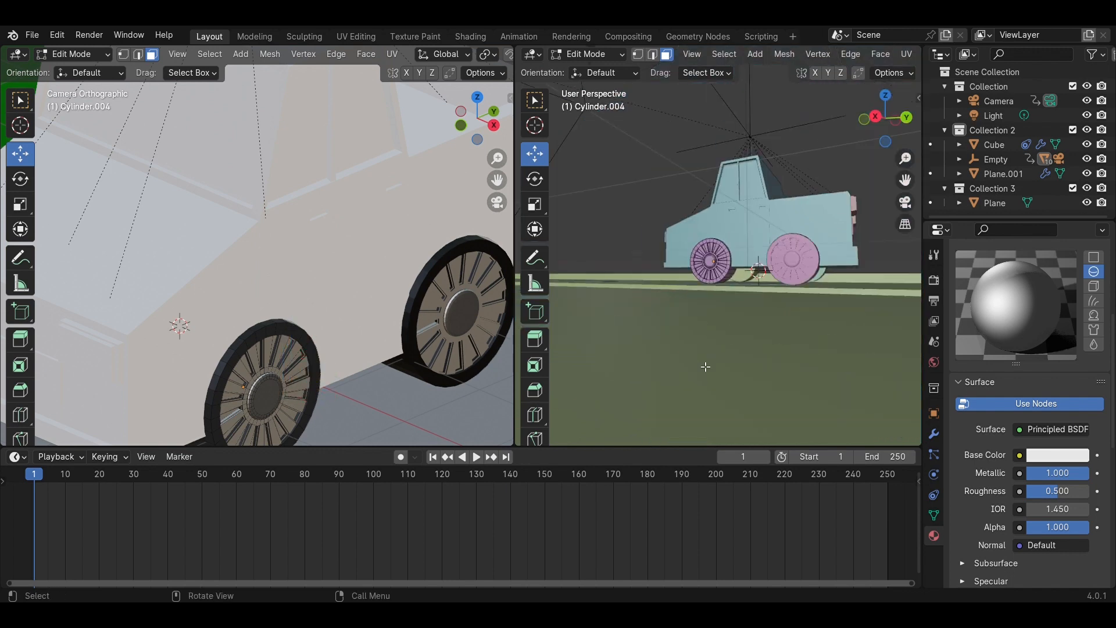
{"action": "key", "text": "Tab"}
{"action": "scroll", "coordinate": [701, 362], "scroll_direction": "down", "scroll_amount": 4}
{"action": "key", "text": "ctrl+s"}
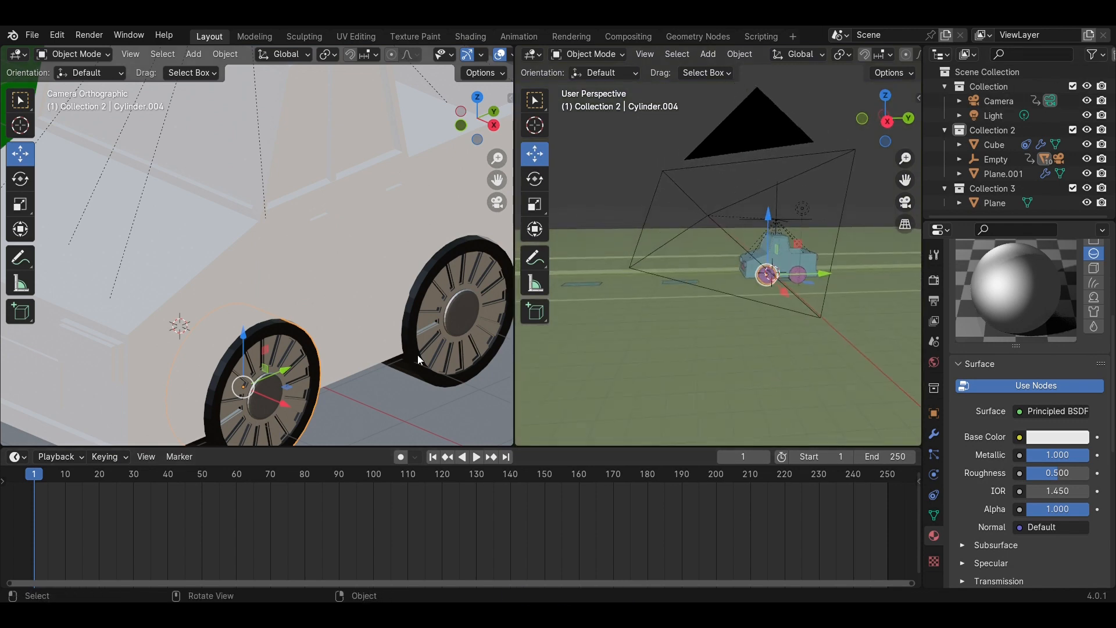
Give the truck body a new blue material with hue 0.611, saturation 1.000, value 0.753 and metallic 1.000
{"action": "middle_click_drag", "start_coordinate": [418, 354], "coordinate": [346, 305]}
{"action": "key", "text": "KP_0"}
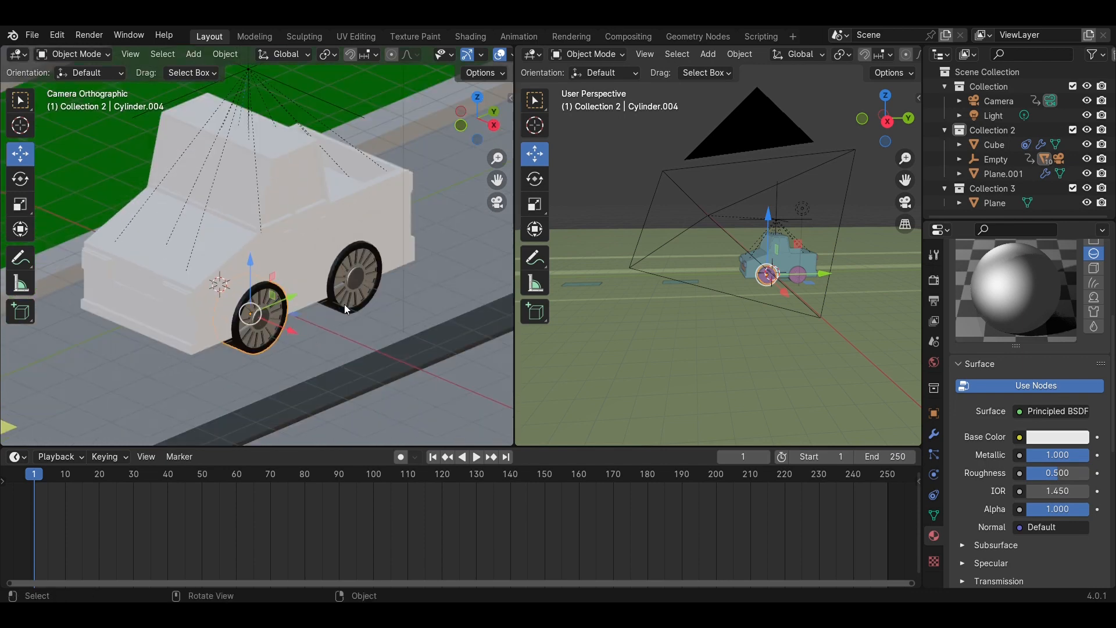
{"action": "scroll", "coordinate": [351, 303], "scroll_direction": "up", "scroll_amount": 3}
{"action": "left_click", "coordinate": [295, 237]}
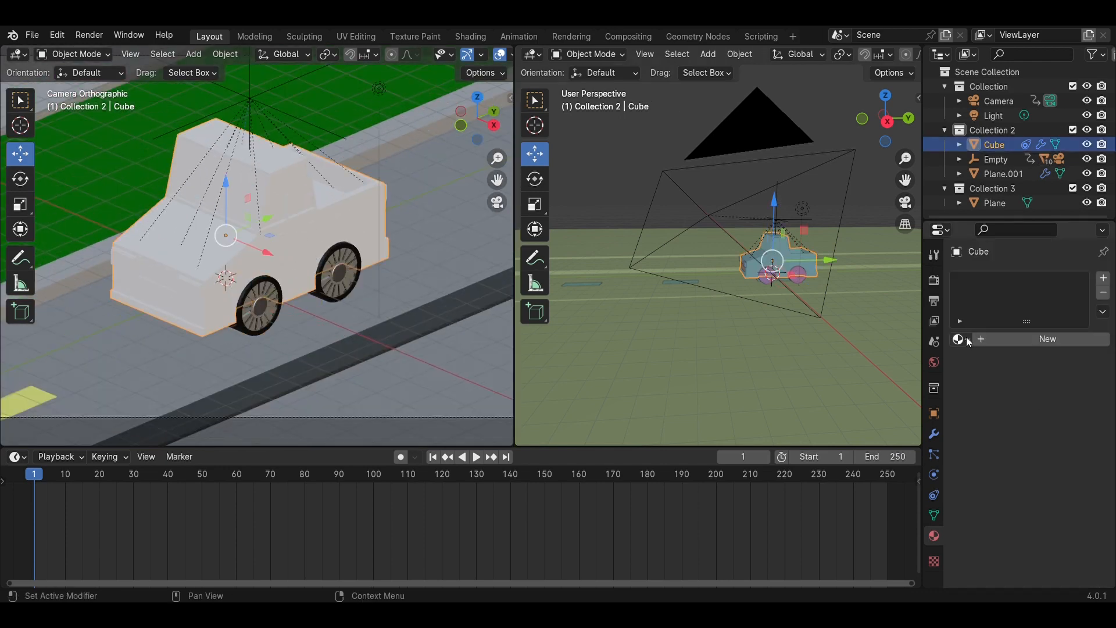
{"action": "left_click", "coordinate": [968, 342]}
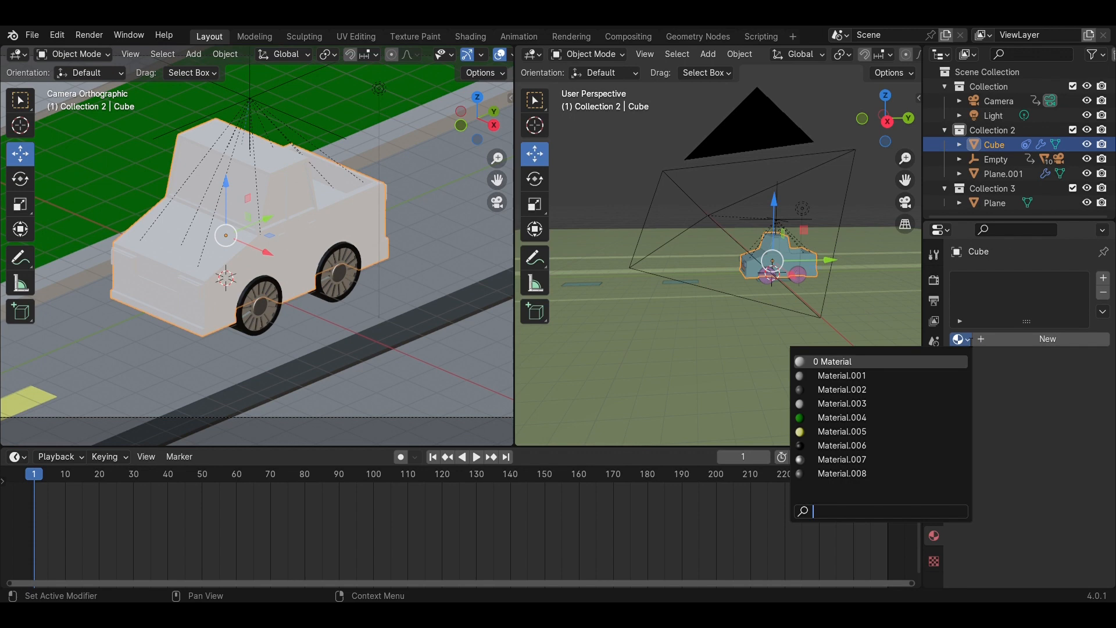
{"action": "left_click", "coordinate": [1036, 343]}
{"action": "scroll", "coordinate": [1076, 532], "scroll_direction": "down", "scroll_amount": 3}
{"action": "left_click", "coordinate": [1046, 495]}
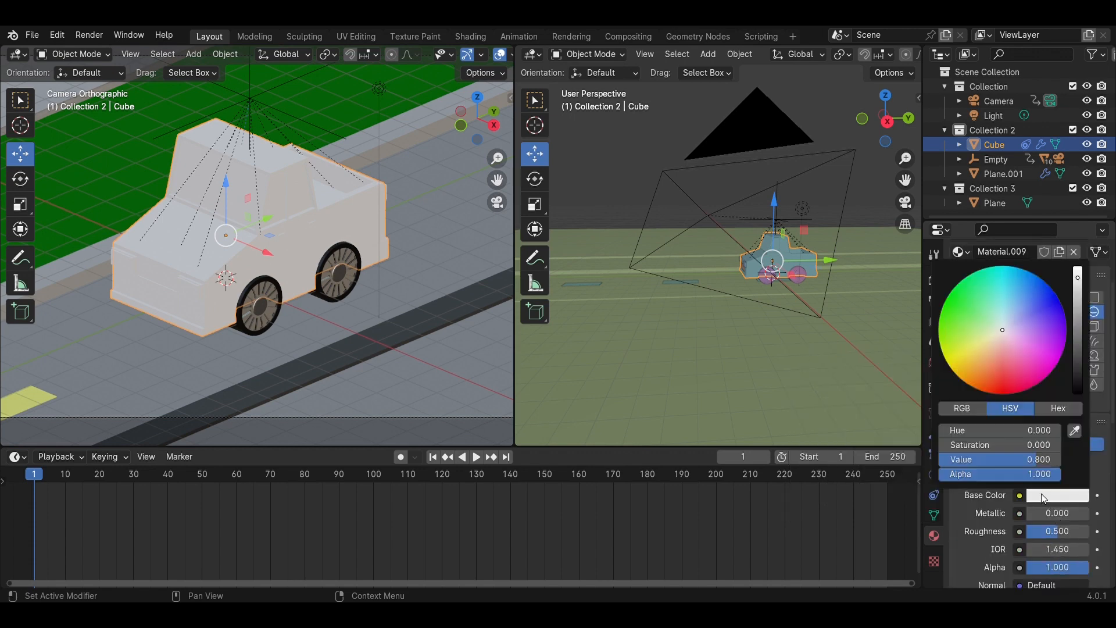
{"action": "mouse_move", "coordinate": [994, 334]}
{"action": "left_mouse_down"}
{"action": "mouse_move", "coordinate": [940, 321]}
{"action": "mouse_move", "coordinate": [1041, 357]}
{"action": "mouse_move", "coordinate": [1022, 376]}
{"action": "mouse_move", "coordinate": [1018, 343]}
{"action": "mouse_move", "coordinate": [1044, 311]}
{"action": "mouse_move", "coordinate": [1023, 268]}
{"action": "mouse_move", "coordinate": [1078, 326]}
{"action": "mouse_move", "coordinate": [1079, 281]}
{"action": "left_mouse_up"}
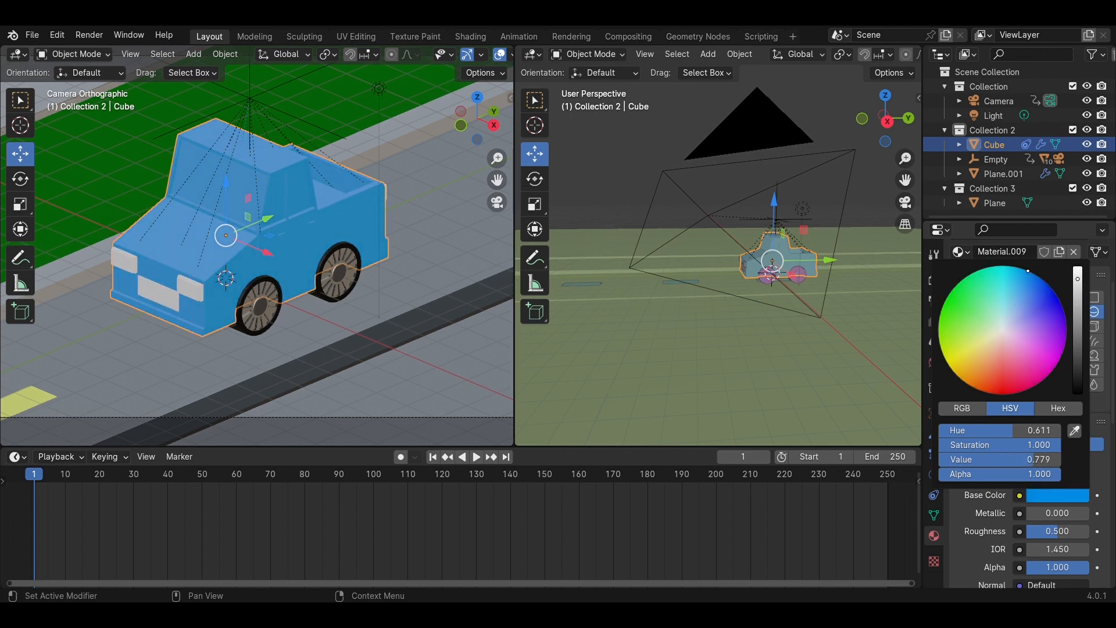
{"action": "left_click_drag", "start_coordinate": [1049, 513], "coordinate": [1093, 513]}
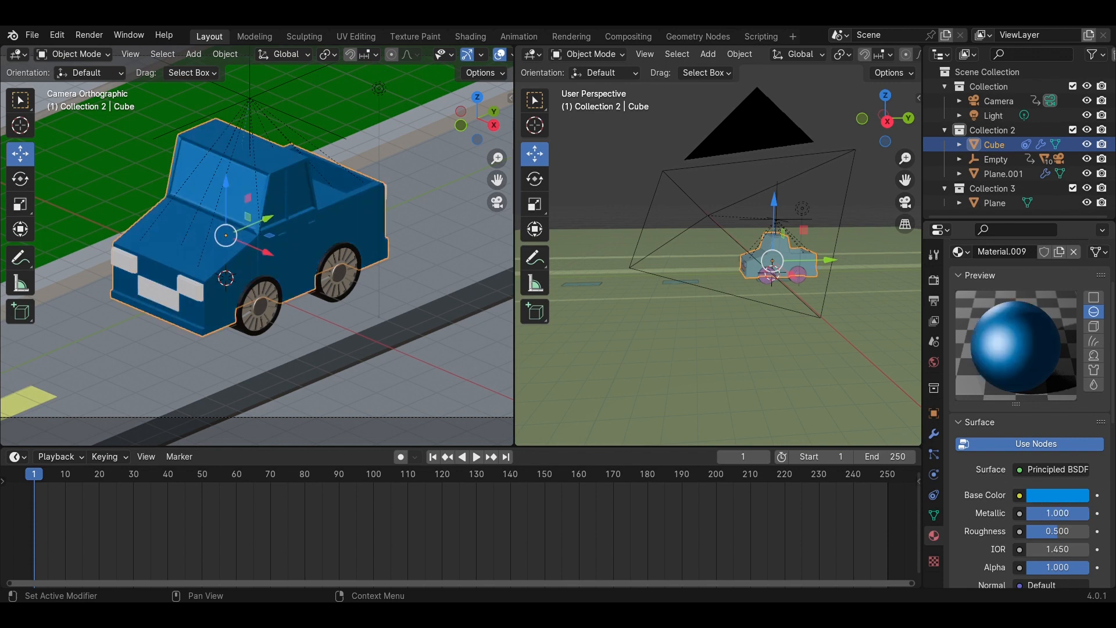
Select the truck's front and rear number plates together
{"action": "left_click", "coordinate": [333, 371]}
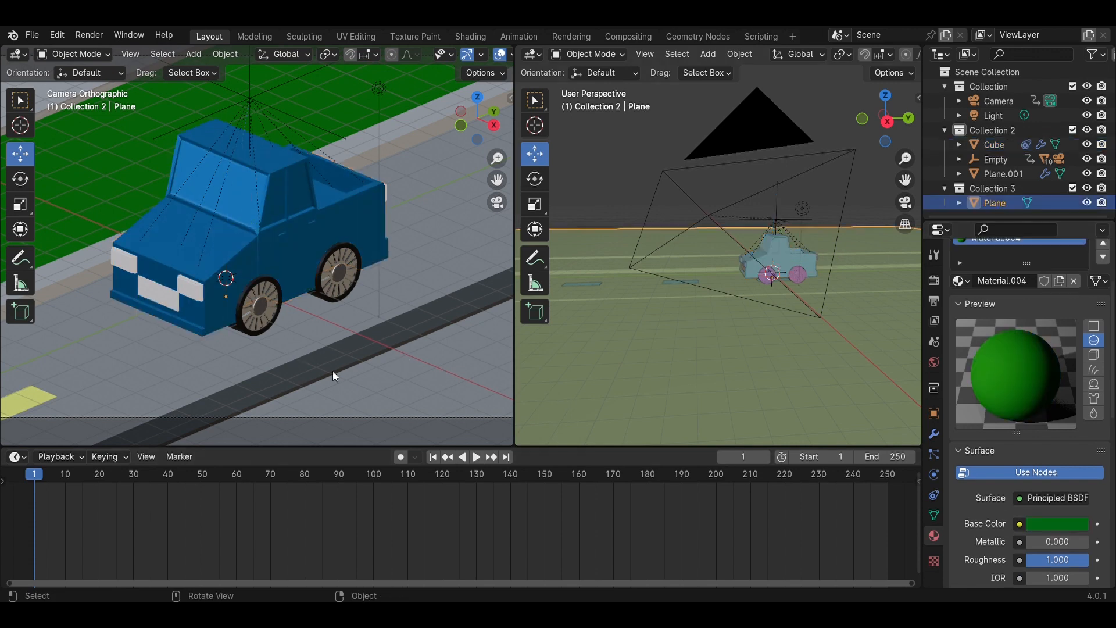
{"action": "scroll", "coordinate": [333, 371], "scroll_direction": "down", "scroll_amount": 3}
{"action": "scroll", "coordinate": [334, 373], "scroll_direction": "up", "scroll_amount": 2}
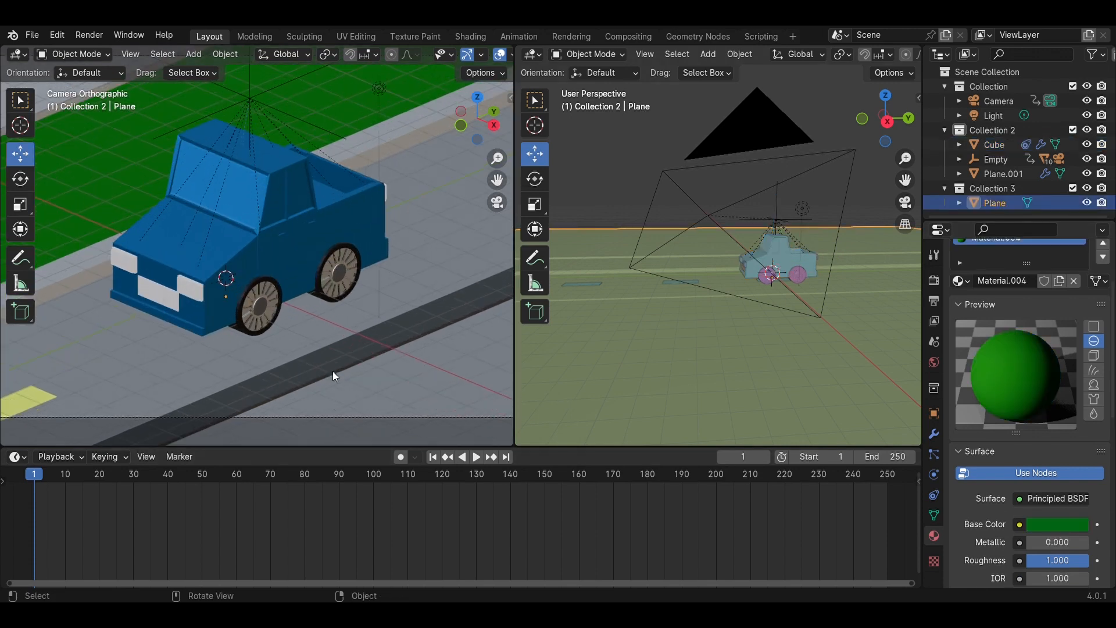
{"action": "left_click", "coordinate": [169, 303]}
{"action": "middle_click_drag", "start_coordinate": [727, 329], "coordinate": [696, 298]}
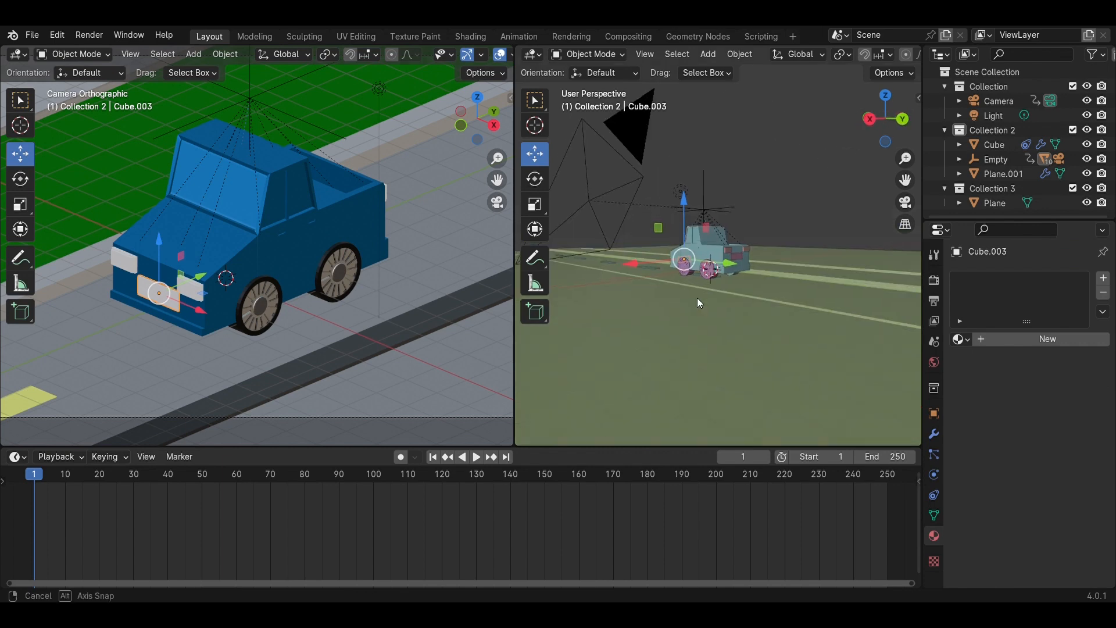
{"action": "scroll", "coordinate": [745, 269], "scroll_direction": "up", "scroll_amount": 3}
{"action": "left_click", "coordinate": [747, 266]}
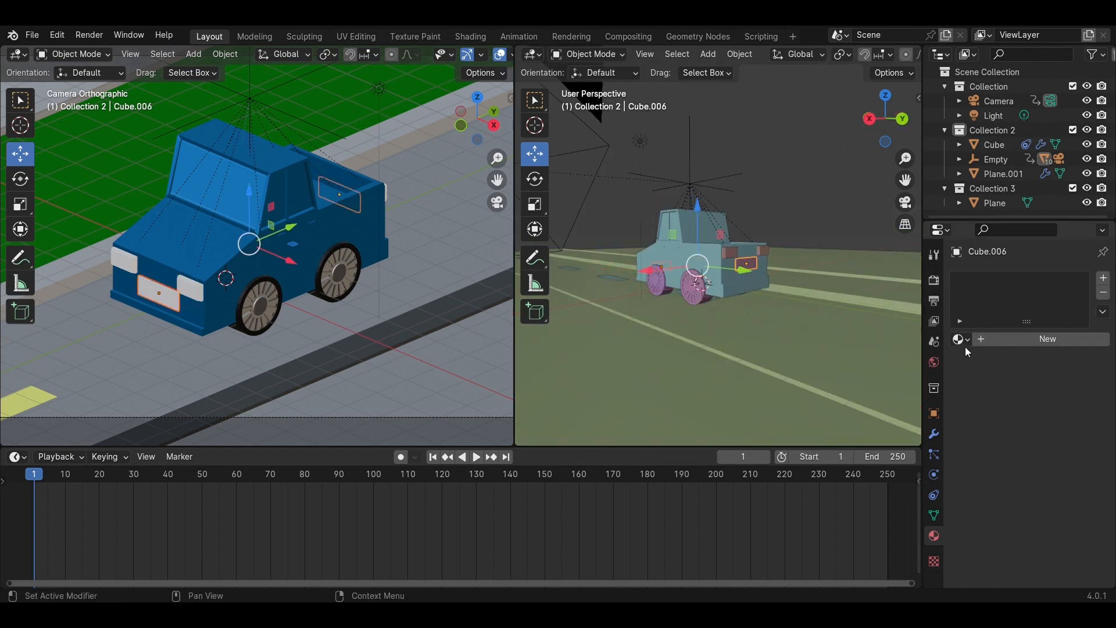
Assign the existing light metallic material Material.007 to the number plates and clear their selection
{"action": "left_click", "coordinate": [960, 339]}
{"action": "left_click", "coordinate": [891, 474]}
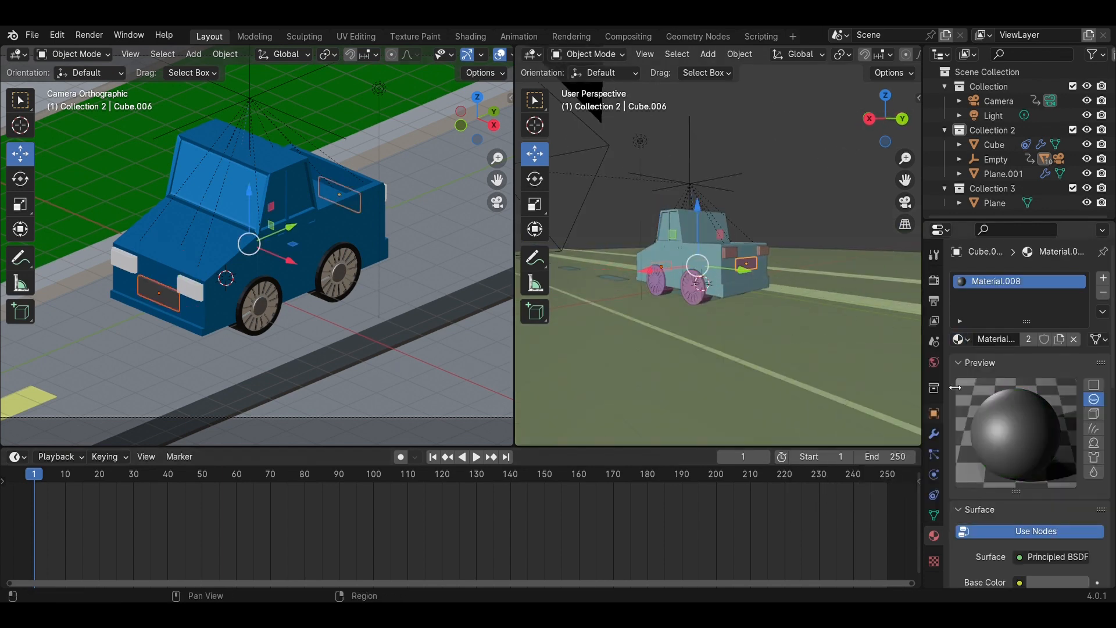
{"action": "left_click", "coordinate": [961, 339]}
{"action": "left_click", "coordinate": [871, 468]}
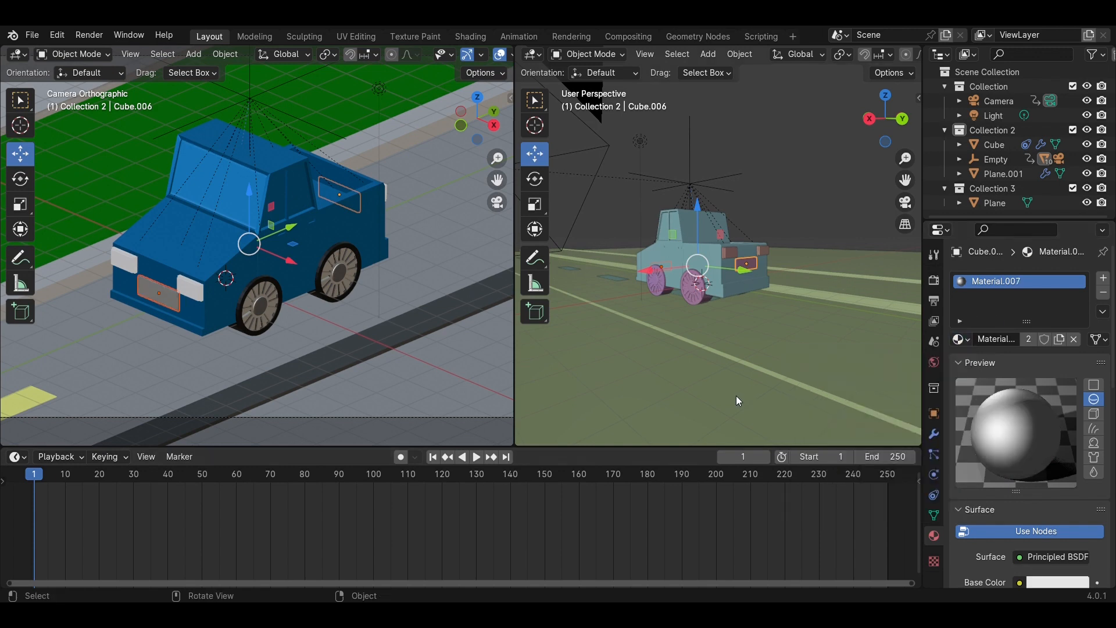
{"action": "left_click", "coordinate": [736, 396]}
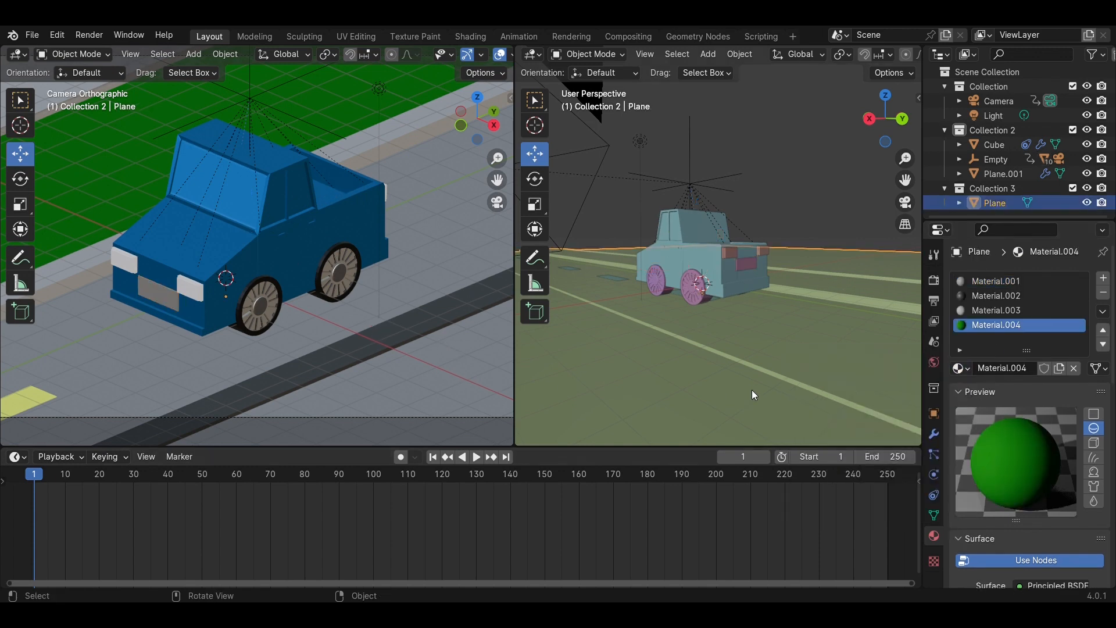
Try a dark red and a dark magenta base colour on the truck body's material
{"action": "scroll", "coordinate": [752, 389], "scroll_direction": "down", "scroll_amount": 2}
{"action": "middle_click_drag", "start_coordinate": [748, 316], "coordinate": [871, 342]}
{"action": "scroll", "coordinate": [723, 357], "scroll_direction": "up", "scroll_amount": 5}
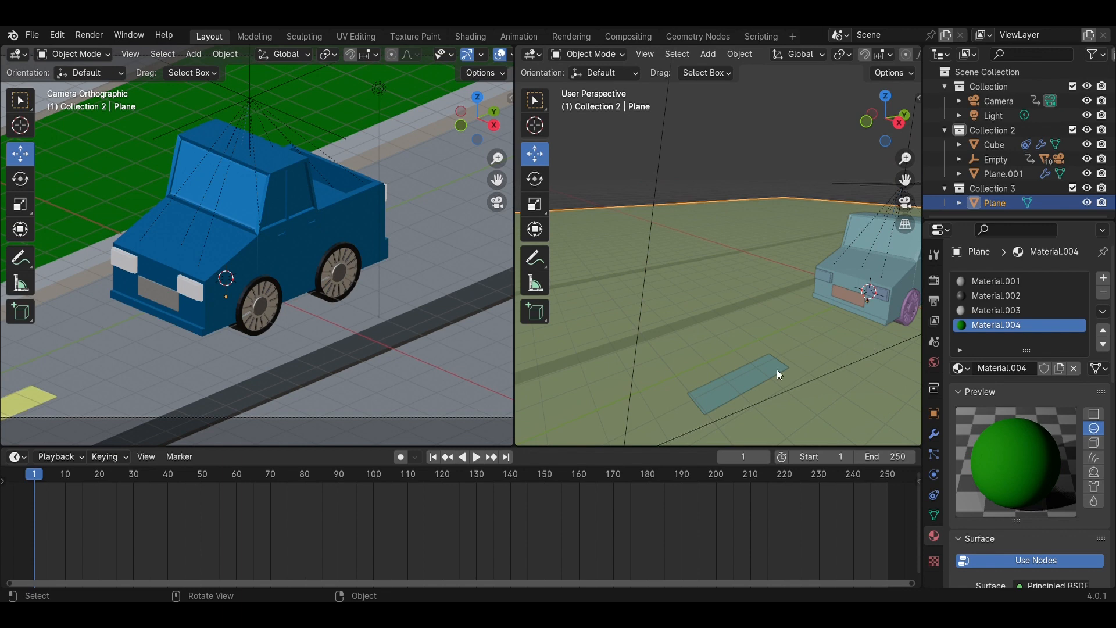
{"action": "scroll", "coordinate": [326, 375], "scroll_direction": "down", "scroll_amount": 2}
{"action": "scroll", "coordinate": [1018, 506], "scroll_direction": "down", "scroll_amount": 3}
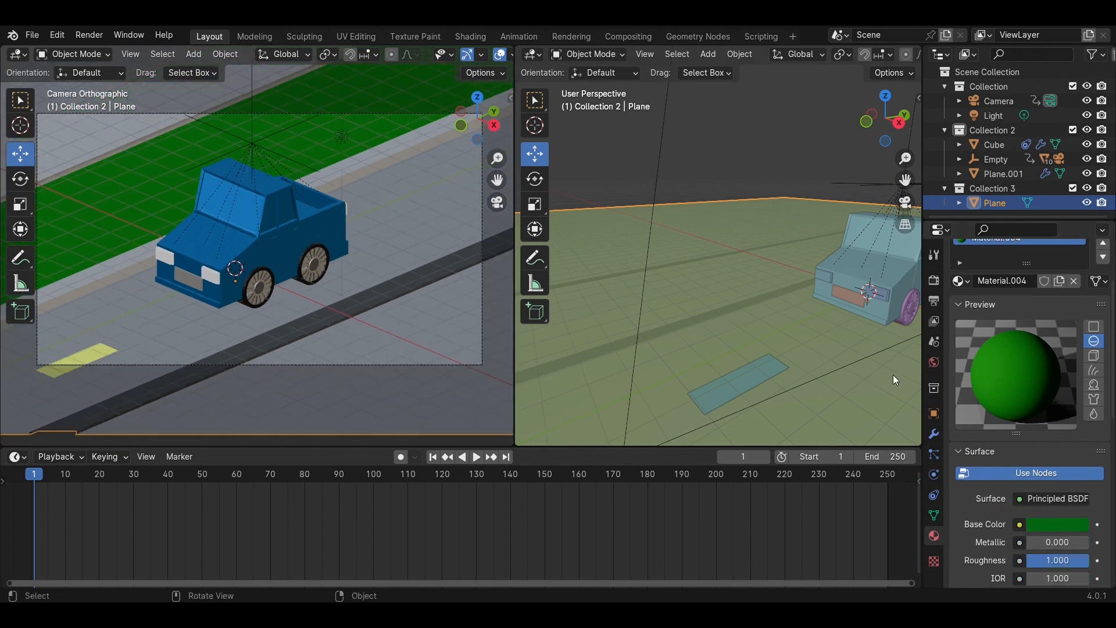
{"action": "left_click", "coordinate": [903, 285]}
{"action": "left_click", "coordinate": [1063, 467]}
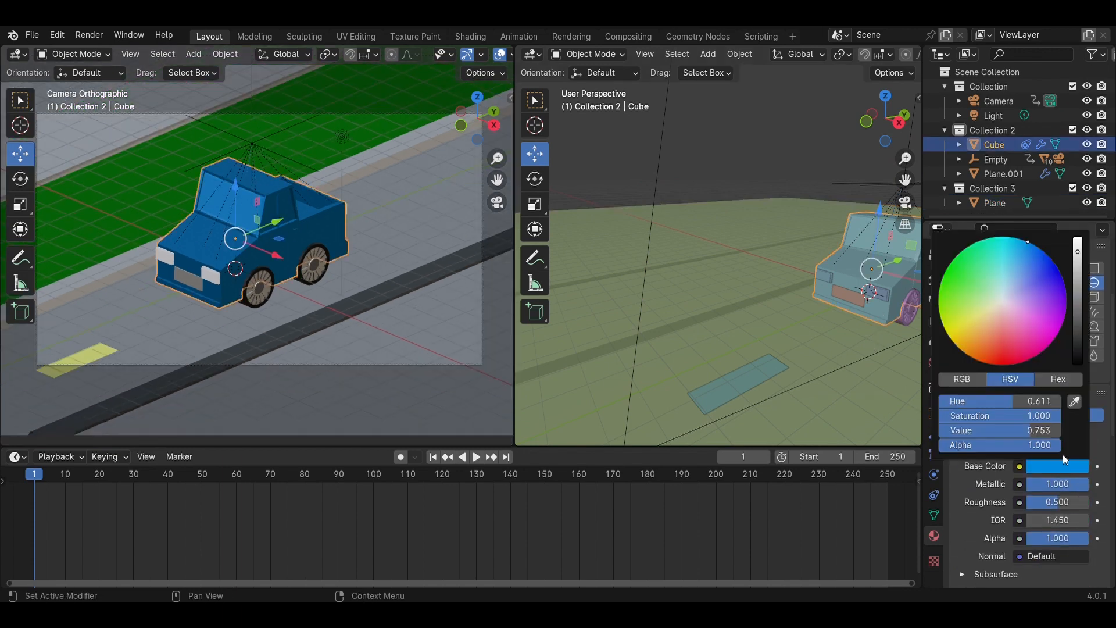
{"action": "mouse_move", "coordinate": [1030, 241]}
{"action": "left_mouse_down"}
{"action": "mouse_move", "coordinate": [953, 300]}
{"action": "mouse_move", "coordinate": [977, 357]}
{"action": "mouse_move", "coordinate": [994, 360]}
{"action": "left_mouse_up"}
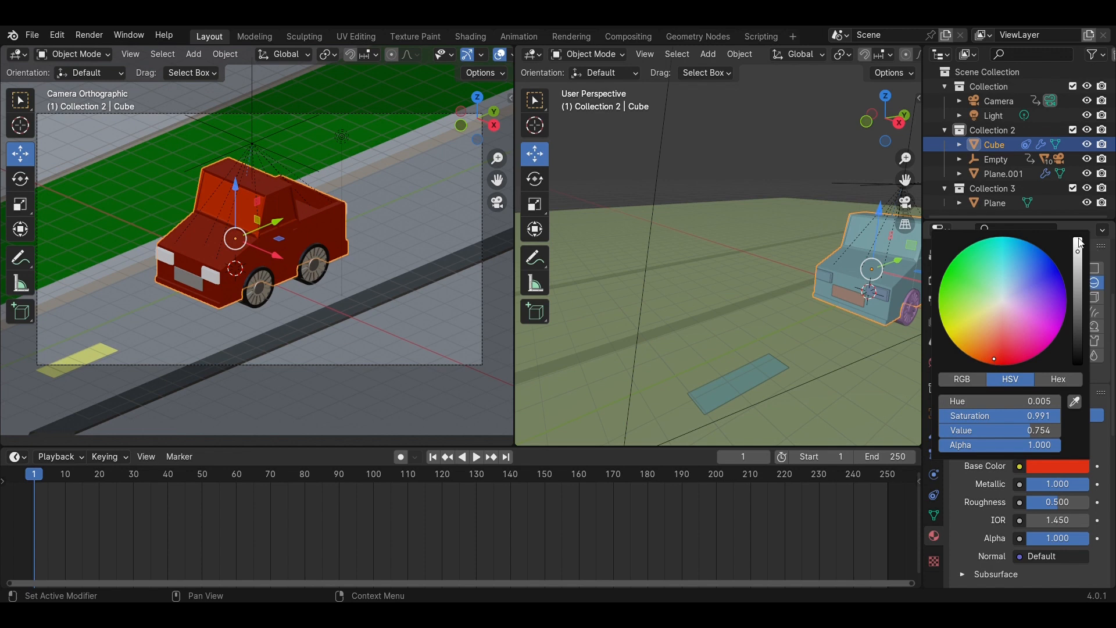
{"action": "left_click_drag", "start_coordinate": [1079, 239], "coordinate": [1078, 289]}
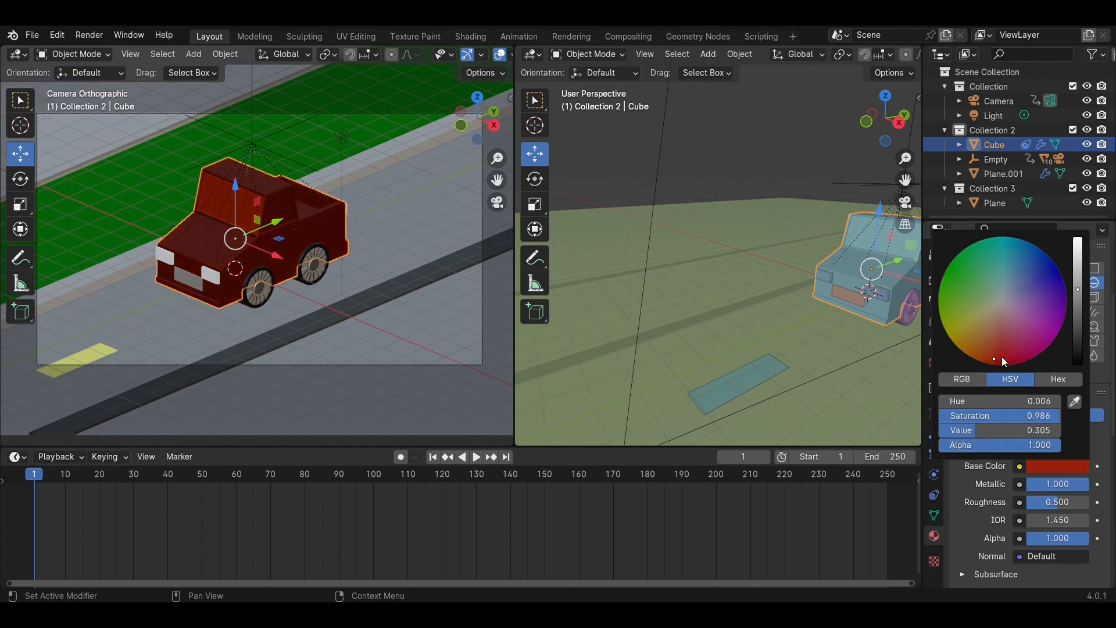
{"action": "left_click_drag", "start_coordinate": [1003, 358], "coordinate": [1058, 332]}
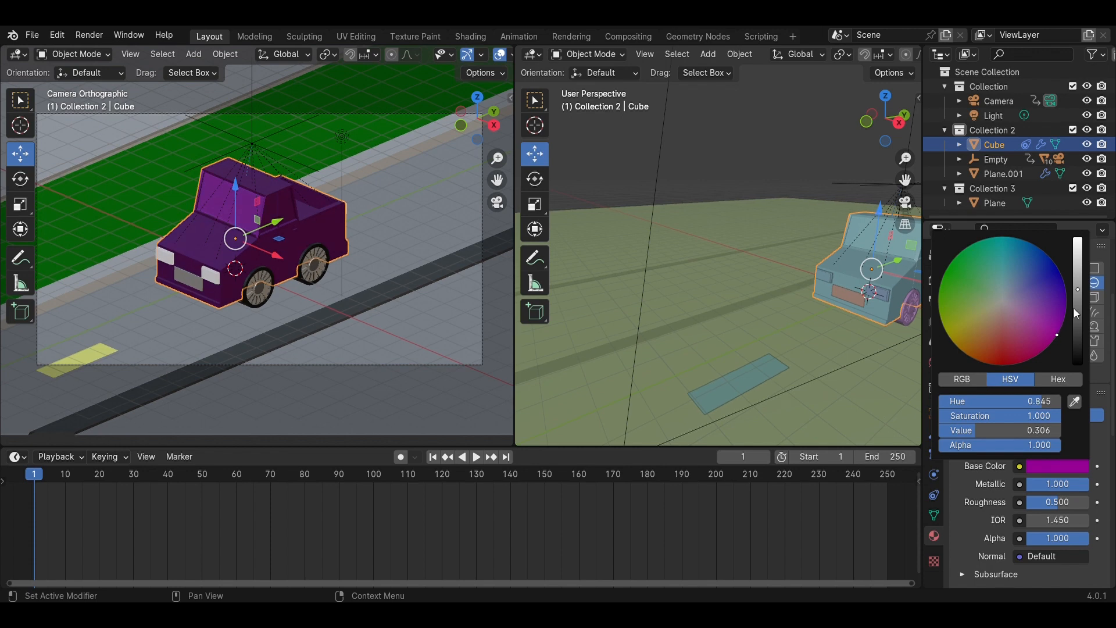
Set the truck body's base colour to a dark teal blue with hue 0.572, saturation 1.000 and value 0.135
{"action": "mouse_move", "coordinate": [1083, 287]}
{"action": "left_mouse_down"}
{"action": "mouse_move", "coordinate": [1078, 319]}
{"action": "mouse_move", "coordinate": [1026, 301]}
{"action": "mouse_move", "coordinate": [1018, 238]}
{"action": "left_mouse_up"}
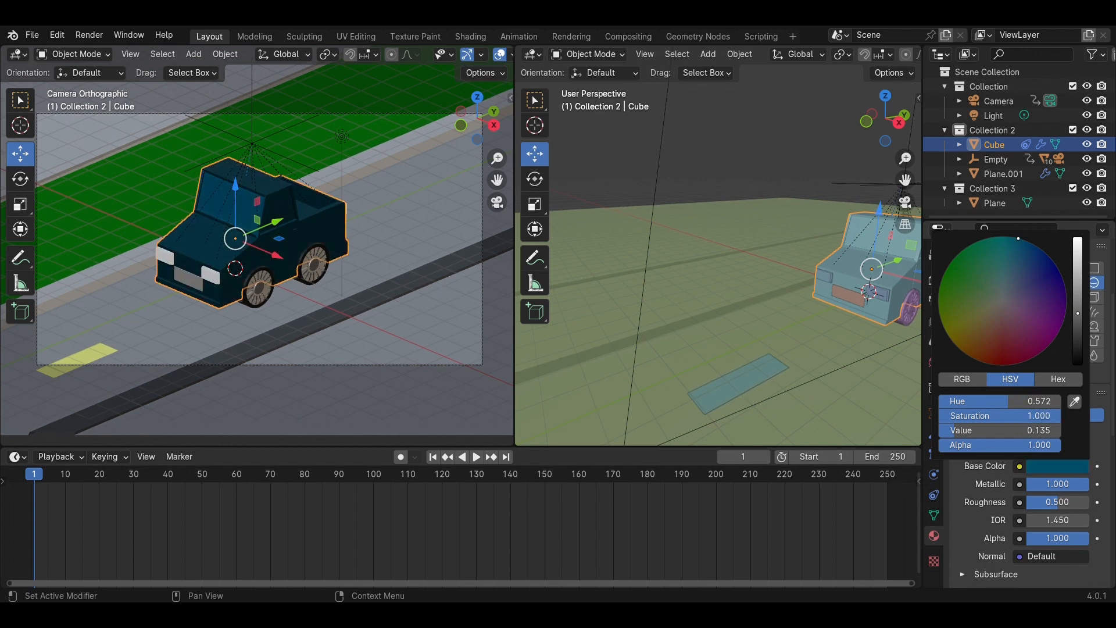
{"action": "scroll", "coordinate": [741, 357], "scroll_direction": "down", "scroll_amount": 2}
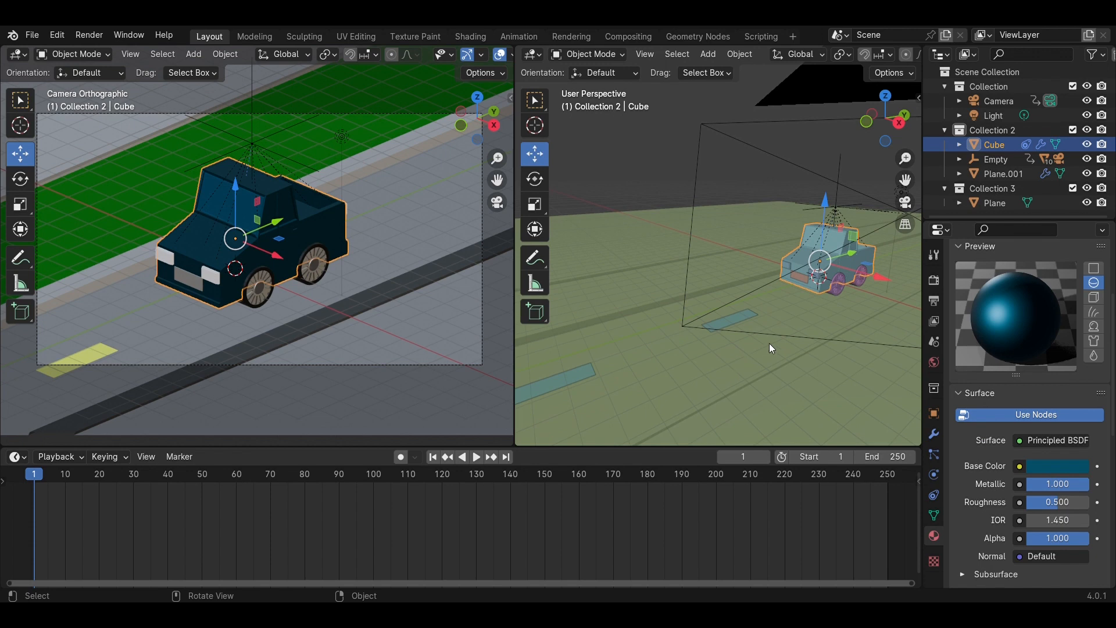
{"action": "left_click", "coordinate": [843, 329]}
{"action": "scroll", "coordinate": [843, 329], "scroll_direction": "up", "scroll_amount": 4}
{"action": "scroll", "coordinate": [881, 320], "scroll_direction": "down", "scroll_amount": 4}
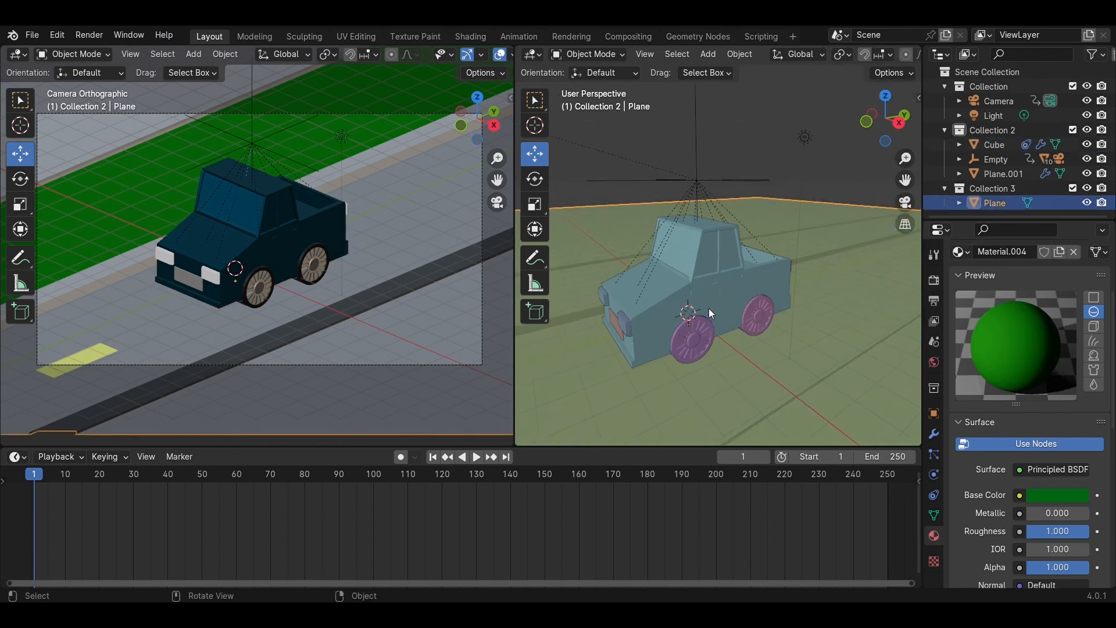
Select the truck body's windscreen and side window faces for editing
{"action": "left_click", "coordinate": [710, 312]}
{"action": "key", "text": "Tab"}
{"action": "scroll", "coordinate": [727, 252], "scroll_direction": "up", "scroll_amount": 3}
{"action": "left_click", "coordinate": [711, 259]}
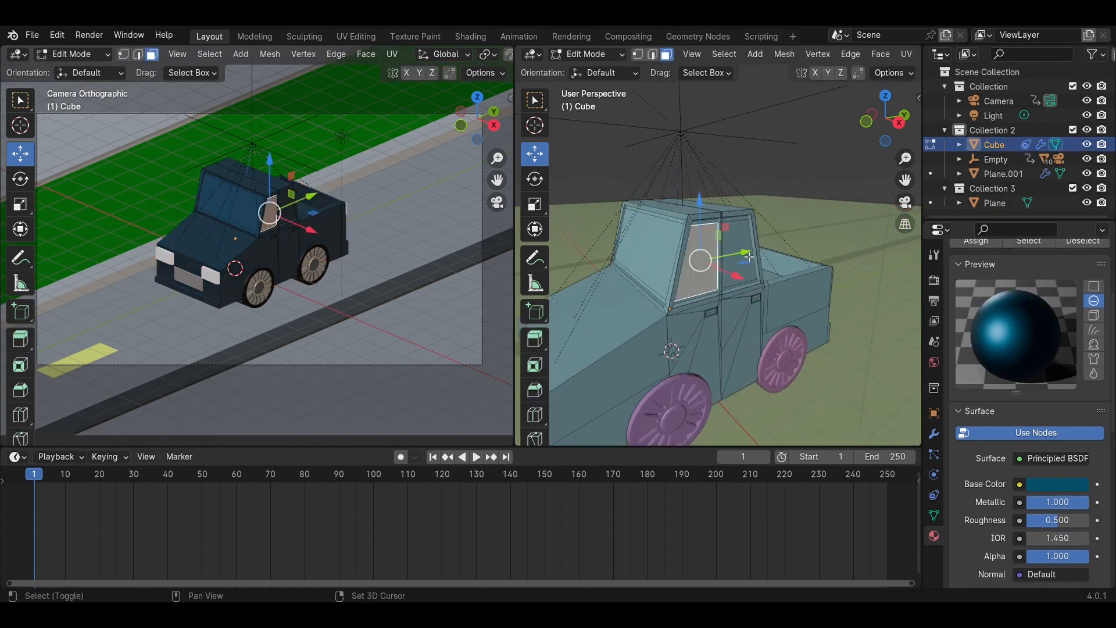
{"action": "left_click", "coordinate": [743, 228], "text": "shift"}
{"action": "left_click", "coordinate": [660, 239], "text": "shift"}
{"action": "middle_click_drag", "start_coordinate": [659, 239], "coordinate": [765, 244]}
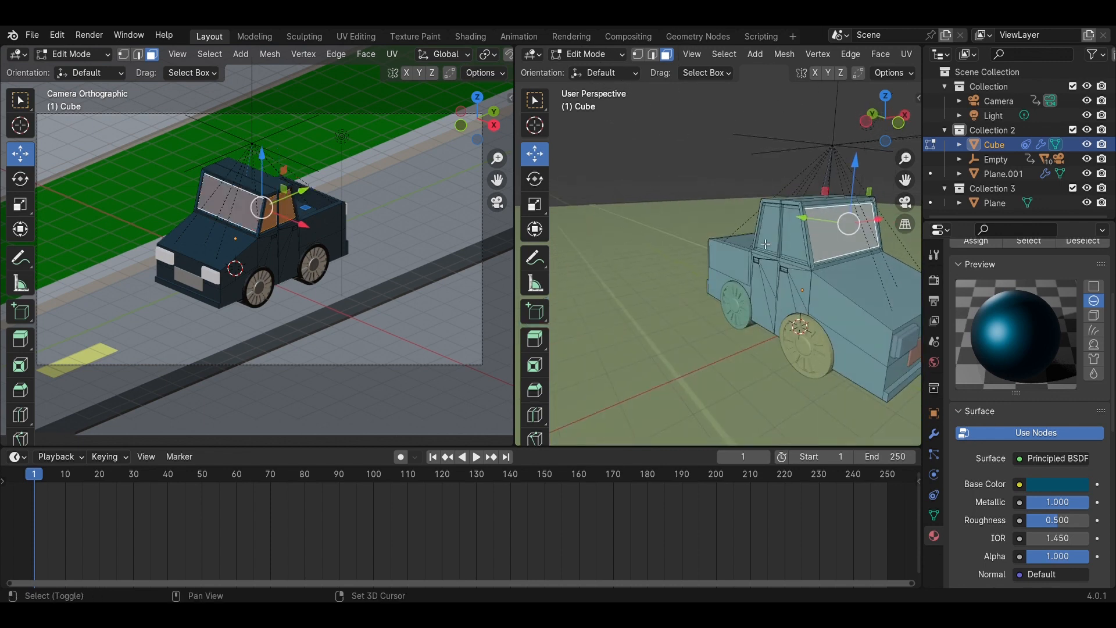
{"action": "left_click", "coordinate": [789, 239], "text": "shift"}
Try a new material in a second slot with roughness 0.000 on the window faces
{"action": "scroll", "coordinate": [1038, 486], "scroll_direction": "up", "scroll_amount": 5}
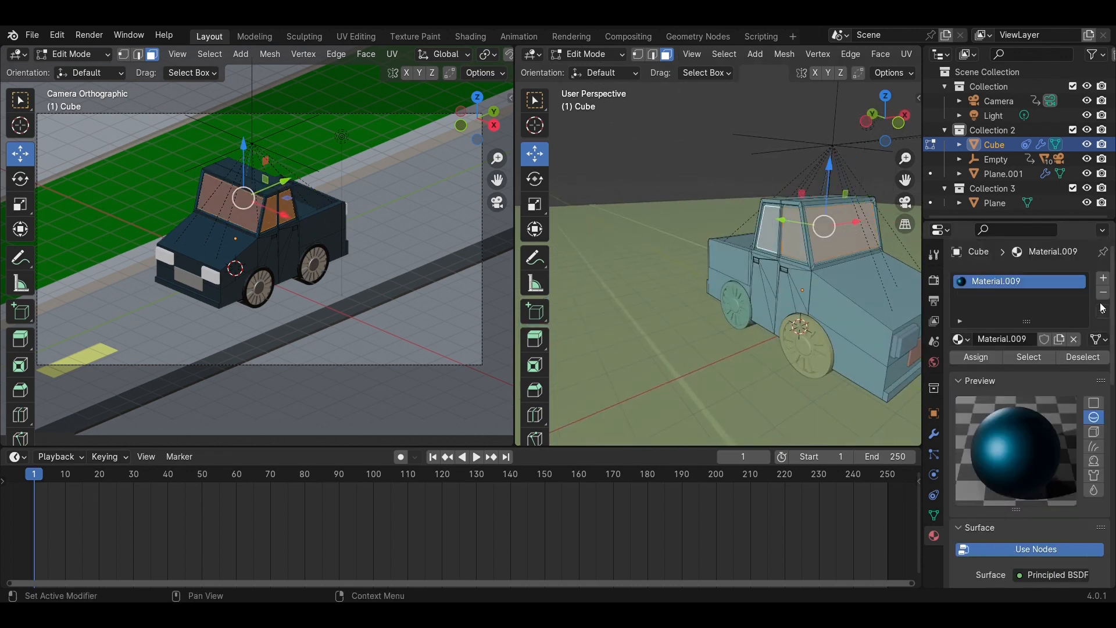
{"action": "left_click", "coordinate": [1104, 279]}
{"action": "left_click", "coordinate": [1025, 368]}
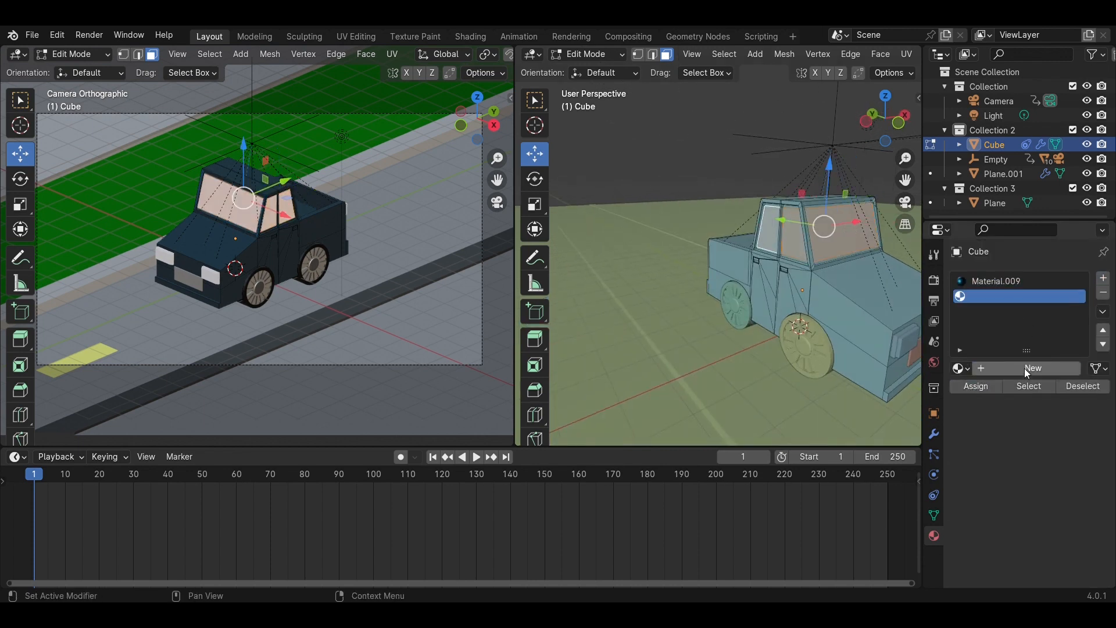
{"action": "scroll", "coordinate": [1068, 514], "scroll_direction": "down", "scroll_amount": 6}
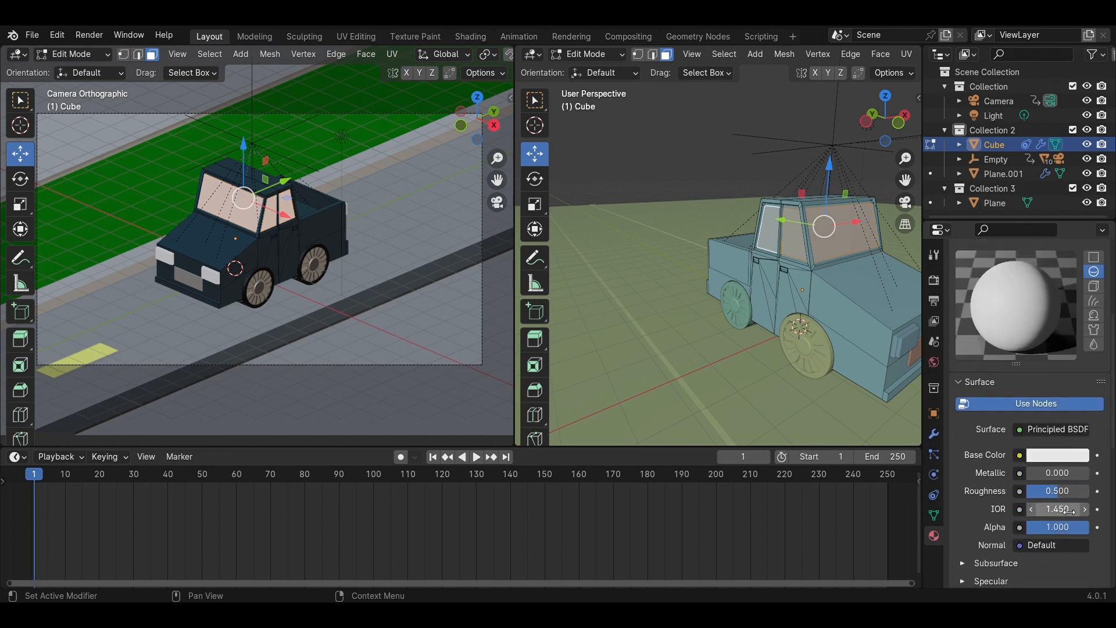
{"action": "left_click_drag", "start_coordinate": [1061, 496], "coordinate": [1027, 494]}
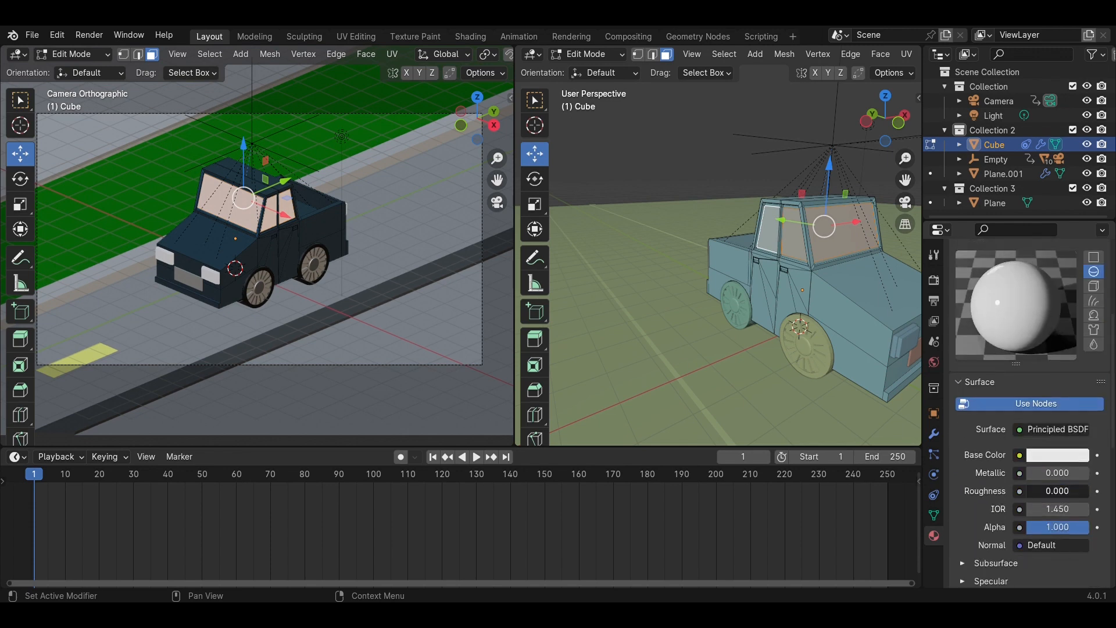
{"action": "left_click_drag", "start_coordinate": [1052, 510], "coordinate": [1105, 510]}
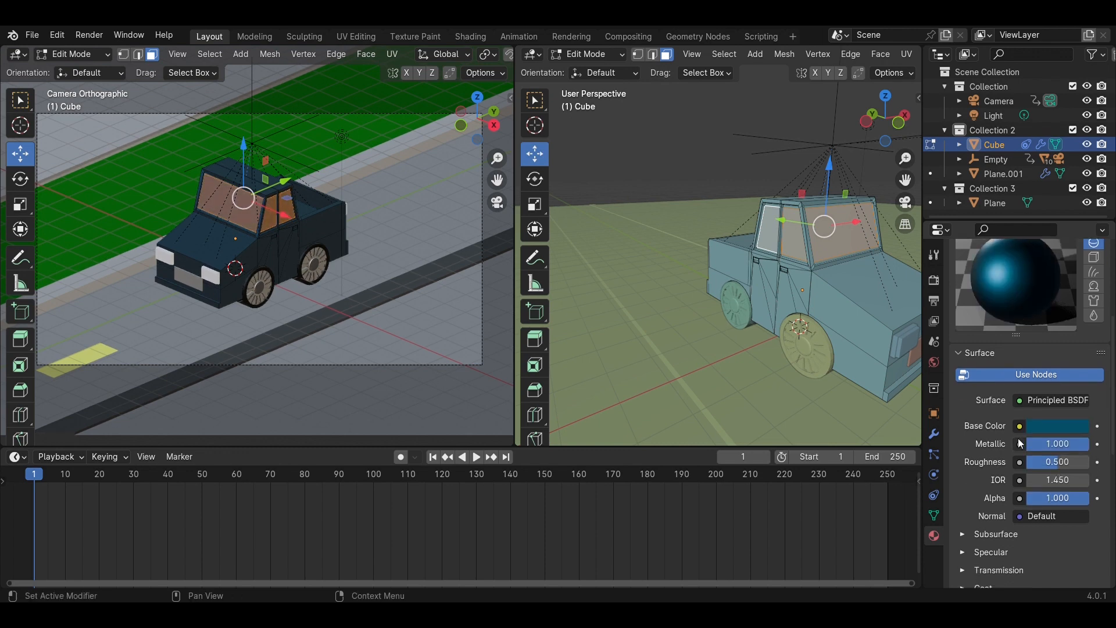
Assign a new material in a second slot to the window faces and set its roughness to 0.000
{"action": "scroll", "coordinate": [1024, 401], "scroll_direction": "up", "scroll_amount": 4}
{"action": "scroll", "coordinate": [1024, 401], "scroll_direction": "up", "scroll_amount": 3}
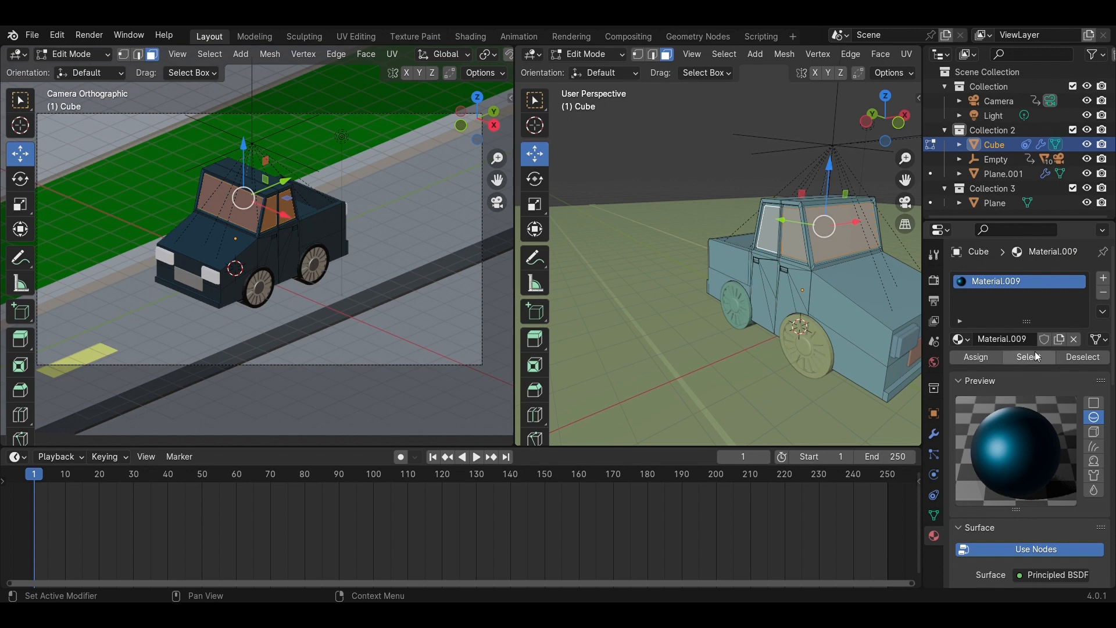
{"action": "left_click", "coordinate": [1104, 279]}
{"action": "left_click", "coordinate": [1002, 369]}
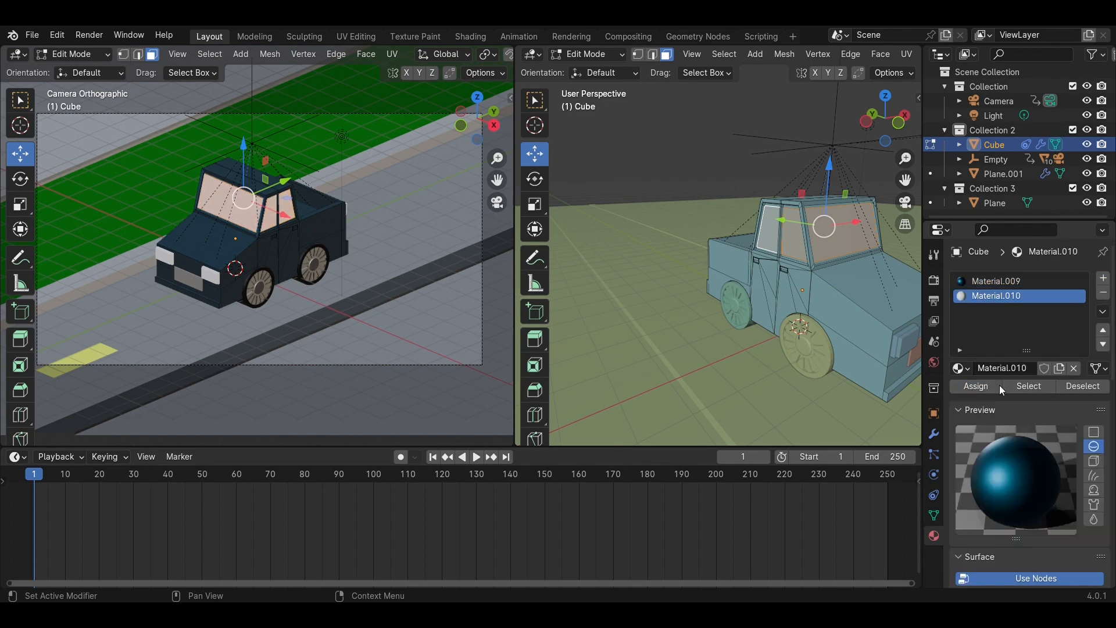
{"action": "scroll", "coordinate": [1037, 495], "scroll_direction": "down", "scroll_amount": 3}
{"action": "scroll", "coordinate": [1035, 494], "scroll_direction": "down", "scroll_amount": 4}
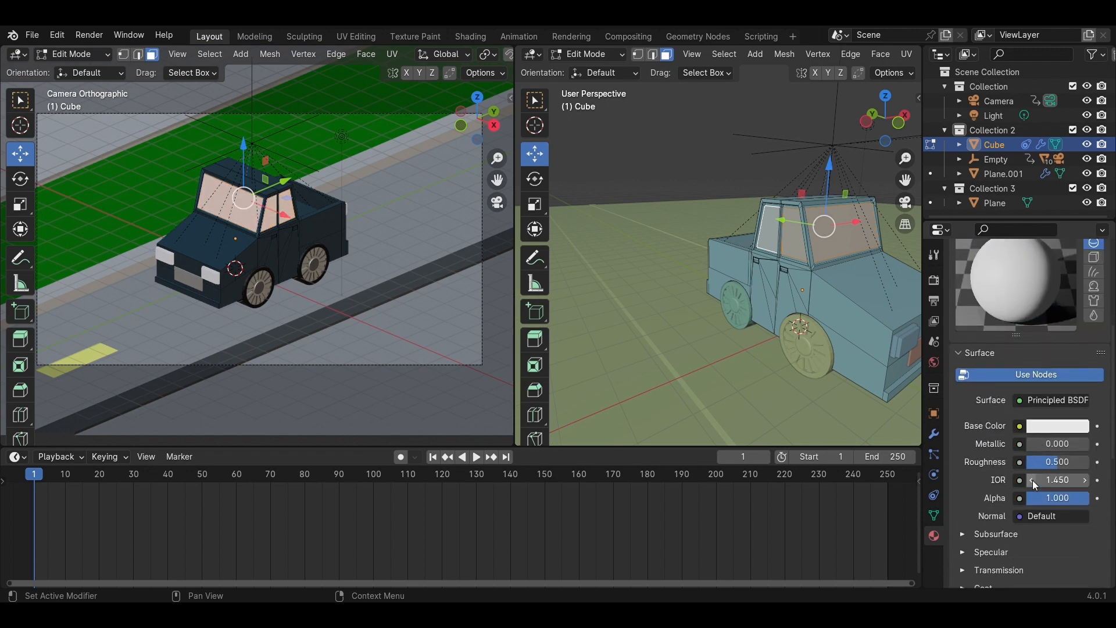
{"action": "scroll", "coordinate": [1035, 518], "scroll_direction": "down", "scroll_amount": 2}
{"action": "scroll", "coordinate": [1034, 518], "scroll_direction": "up", "scroll_amount": 1}
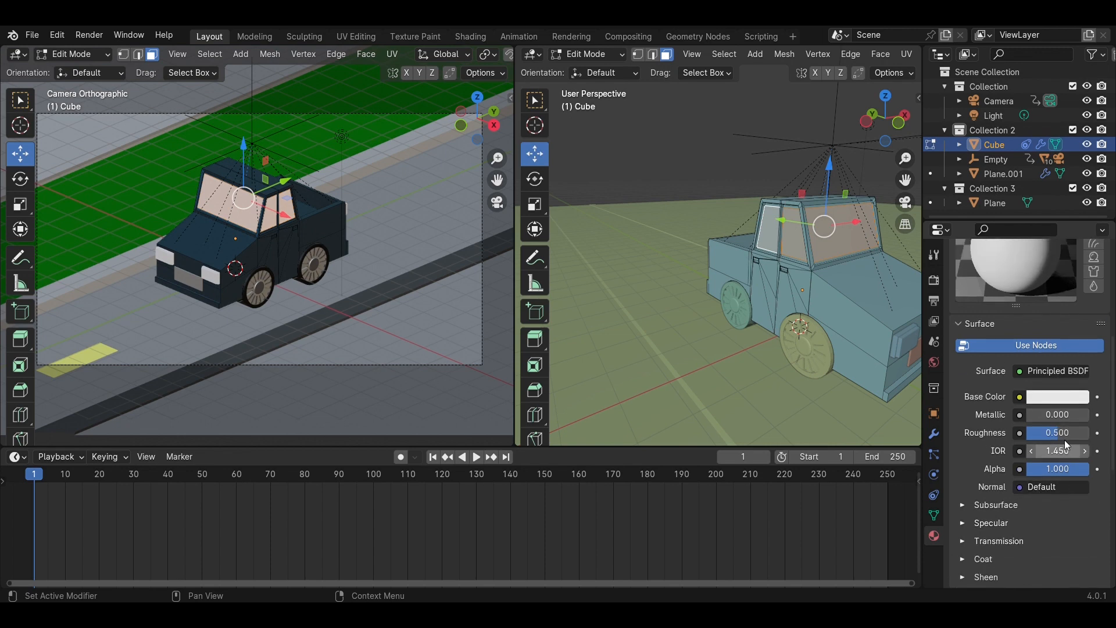
{"action": "left_click_drag", "start_coordinate": [1057, 432], "coordinate": [980, 550]}
{"action": "scroll", "coordinate": [981, 549], "scroll_direction": "up", "scroll_amount": 2}
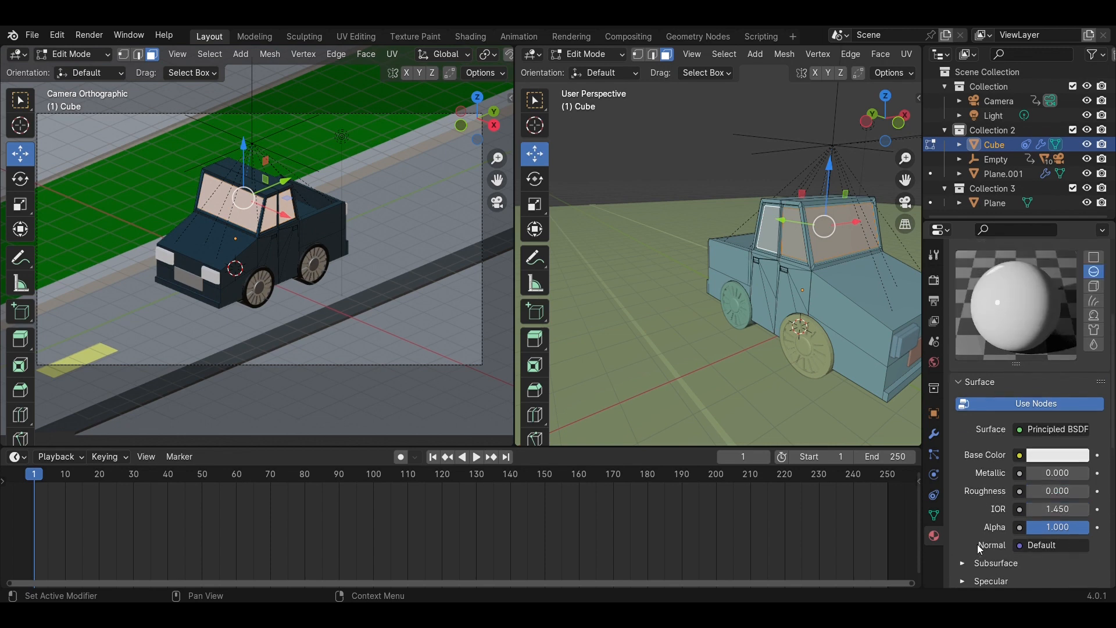
Set the window material's metallic to 1.000 and IOR to 1.000, and clear the face selection
{"action": "left_click_drag", "start_coordinate": [1045, 477], "coordinate": [1094, 474]}
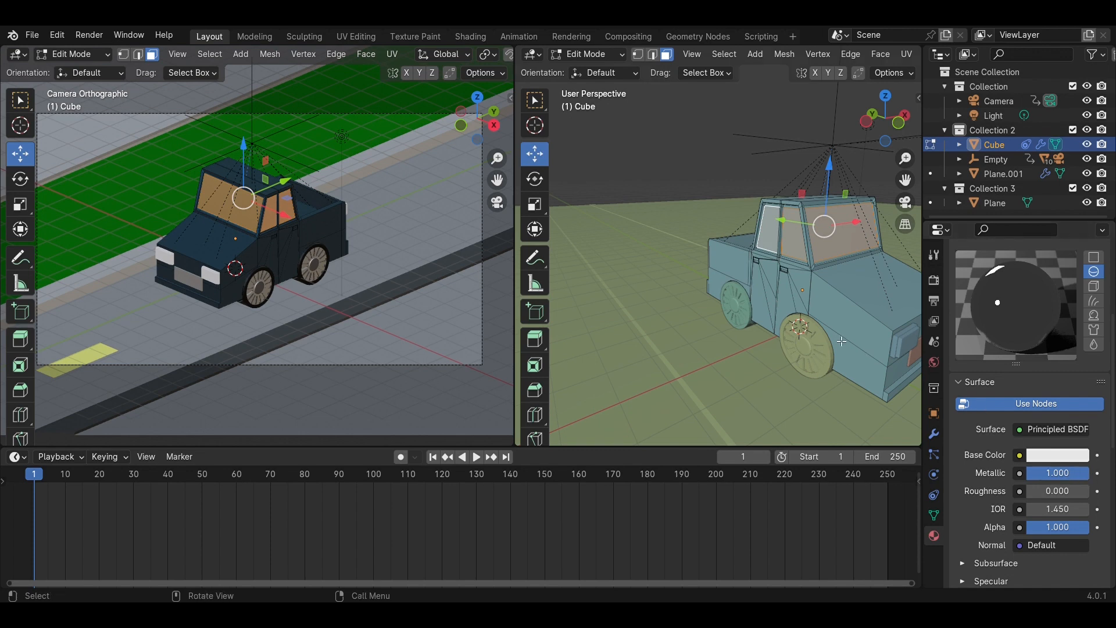
{"action": "mouse_move", "coordinate": [1028, 491]}
{"action": "left_mouse_down"}
{"action": "mouse_move", "coordinate": [1089, 491]}
{"action": "mouse_move", "coordinate": [1027, 491]}
{"action": "left_mouse_up"}
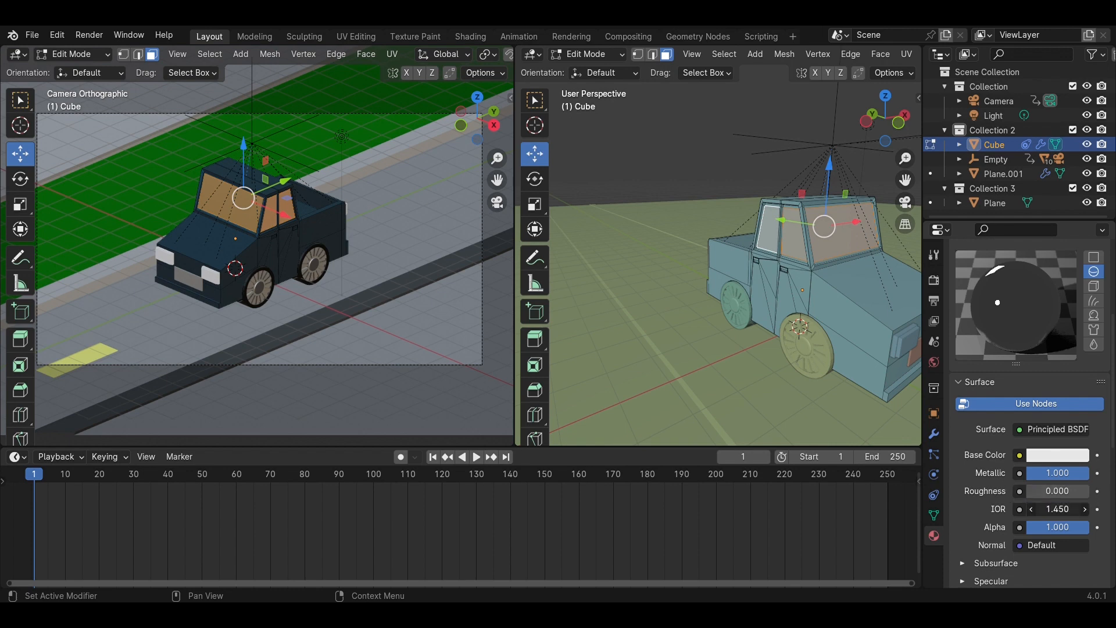
{"action": "left_click", "coordinate": [1037, 513]}
{"action": "left_click", "coordinate": [1070, 512]}
{"action": "key", "text": "Return"}
{"action": "scroll", "coordinate": [1054, 494], "scroll_direction": "down", "scroll_amount": 3}
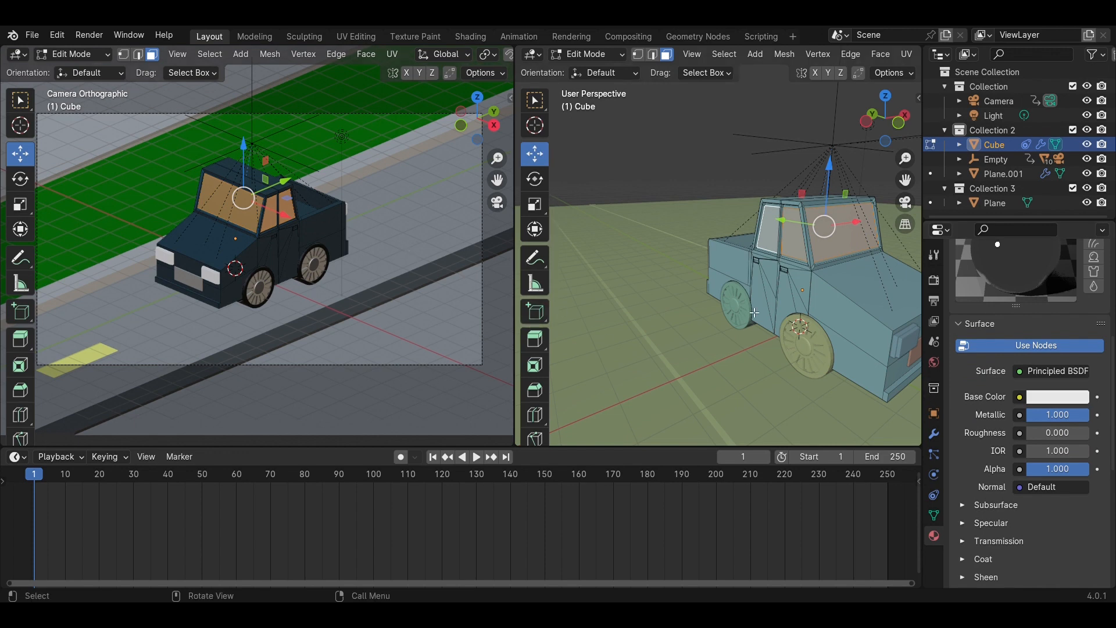
{"action": "left_click", "coordinate": [690, 336]}
Widen the perspective viewport by narrowing the camera viewport beside it
{"action": "scroll", "coordinate": [690, 337], "scroll_direction": "up", "scroll_amount": 4}
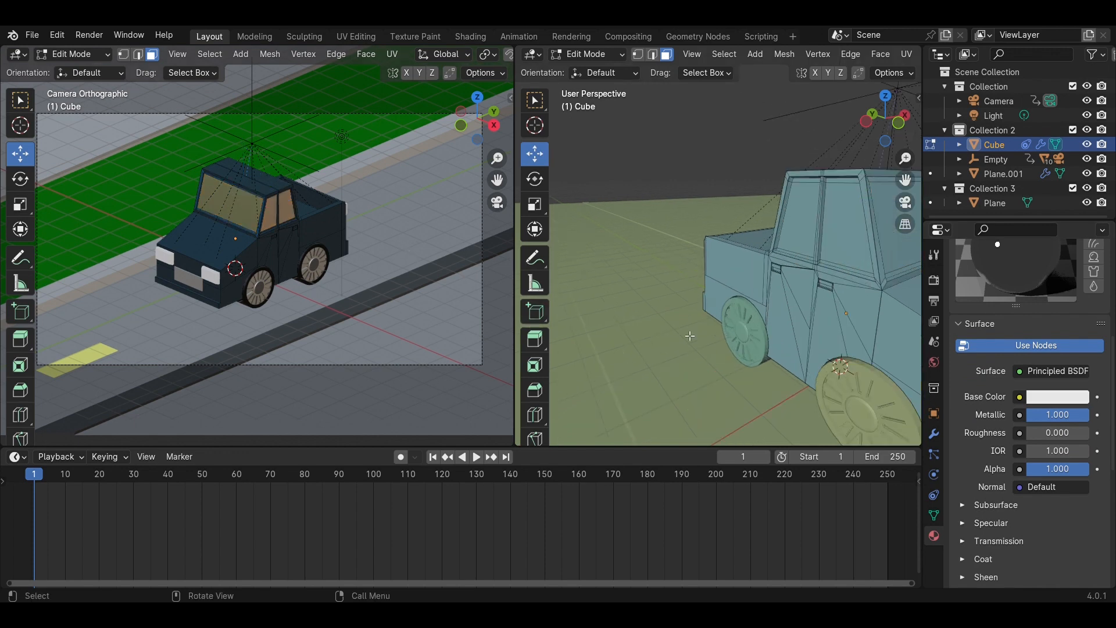
{"action": "middle_click_drag", "start_coordinate": [763, 267], "coordinate": [716, 289], "text": "shift"}
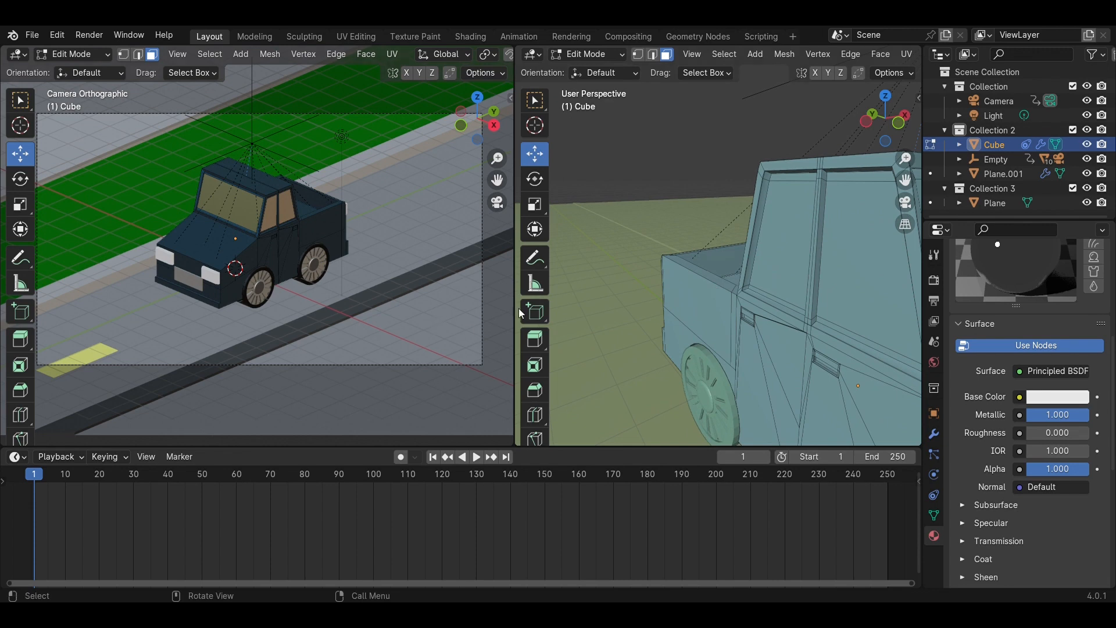
{"action": "left_click_drag", "start_coordinate": [519, 314], "coordinate": [301, 314]}
{"action": "middle_click_drag", "start_coordinate": [732, 314], "coordinate": [632, 316]}
Select both window panes on one side of the cab together with their upper and lower recess strips
{"action": "left_click", "coordinate": [627, 310]}
{"action": "left_click", "coordinate": [636, 173]}
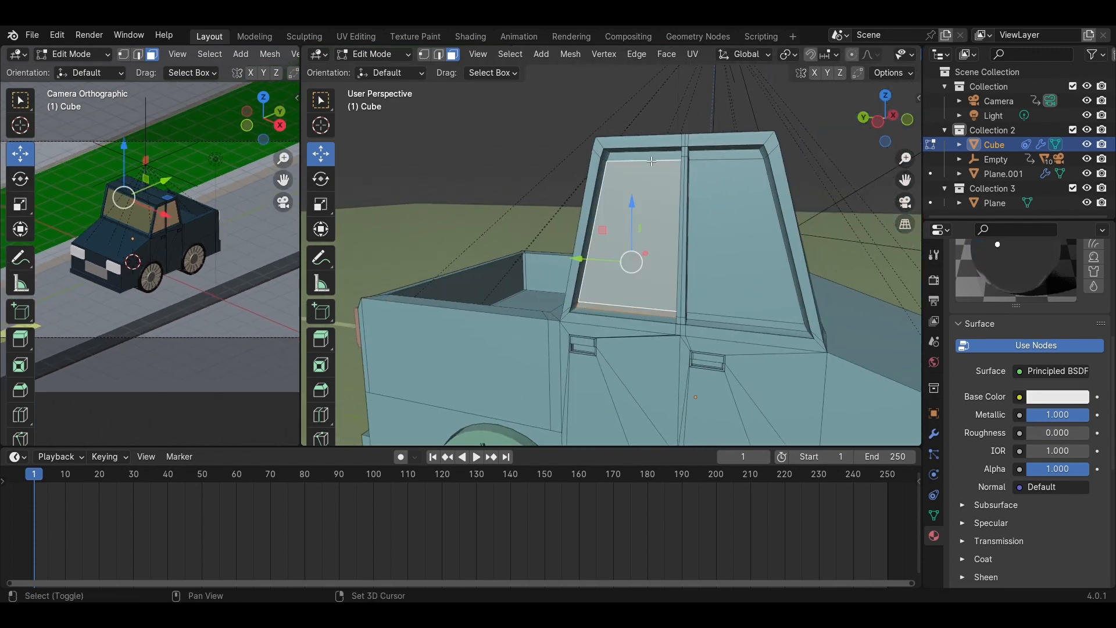
{"action": "left_click", "coordinate": [652, 157], "text": "shift"}
{"action": "left_click", "coordinate": [739, 157], "text": "shift"}
{"action": "left_click", "coordinate": [762, 271], "text": "shift"}
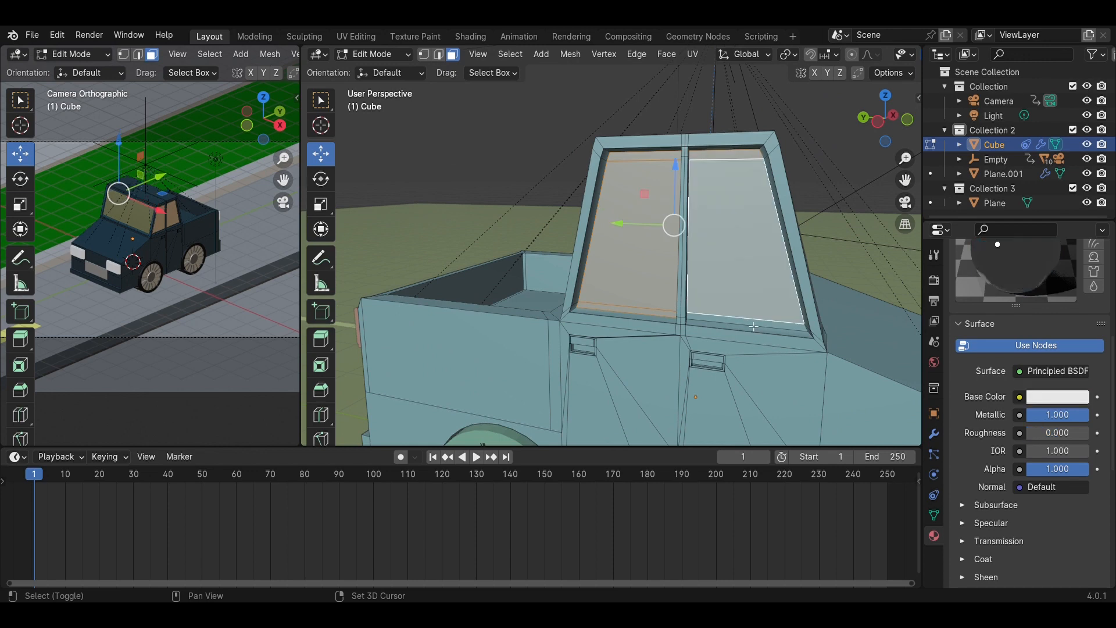
{"action": "left_click", "coordinate": [754, 327], "text": "shift"}
Try insetting the cab's rear face as a window outline and selecting the neighbouring side window with it
{"action": "middle_click_drag", "start_coordinate": [565, 298], "coordinate": [681, 302]}
{"action": "left_click", "coordinate": [646, 265], "text": "shift"}
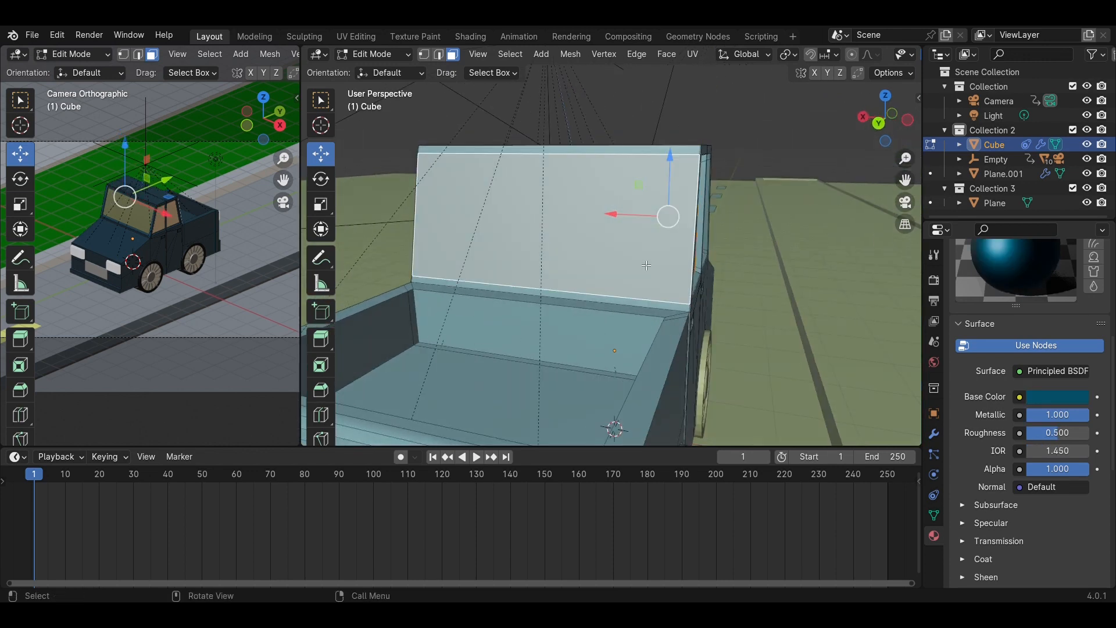
{"action": "scroll", "coordinate": [646, 265], "scroll_direction": "down", "scroll_amount": 3}
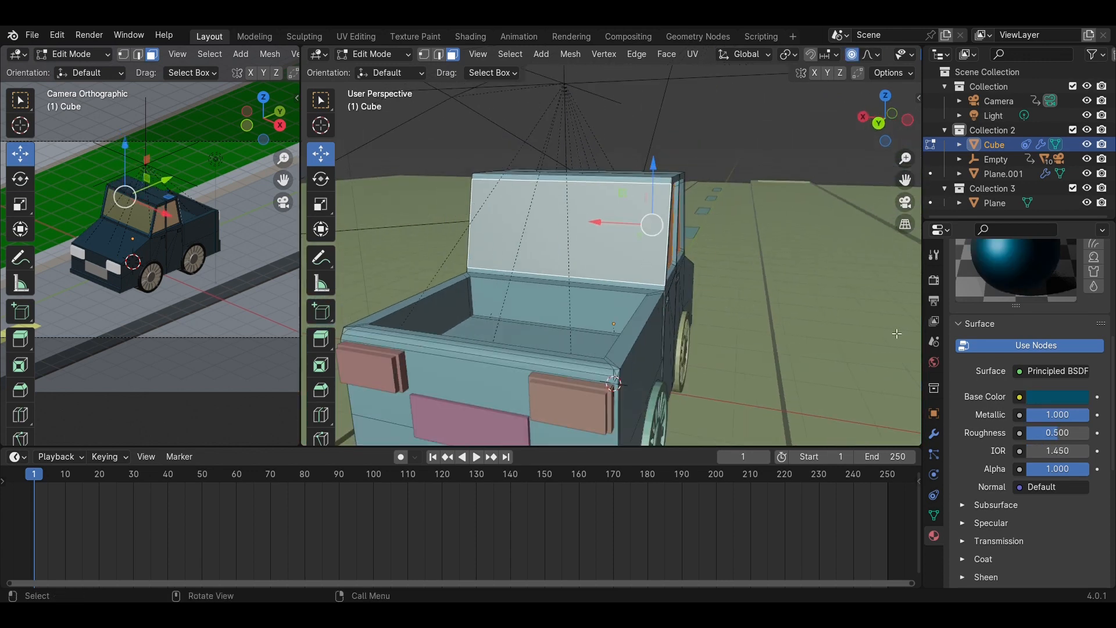
{"action": "key", "text": "i"}
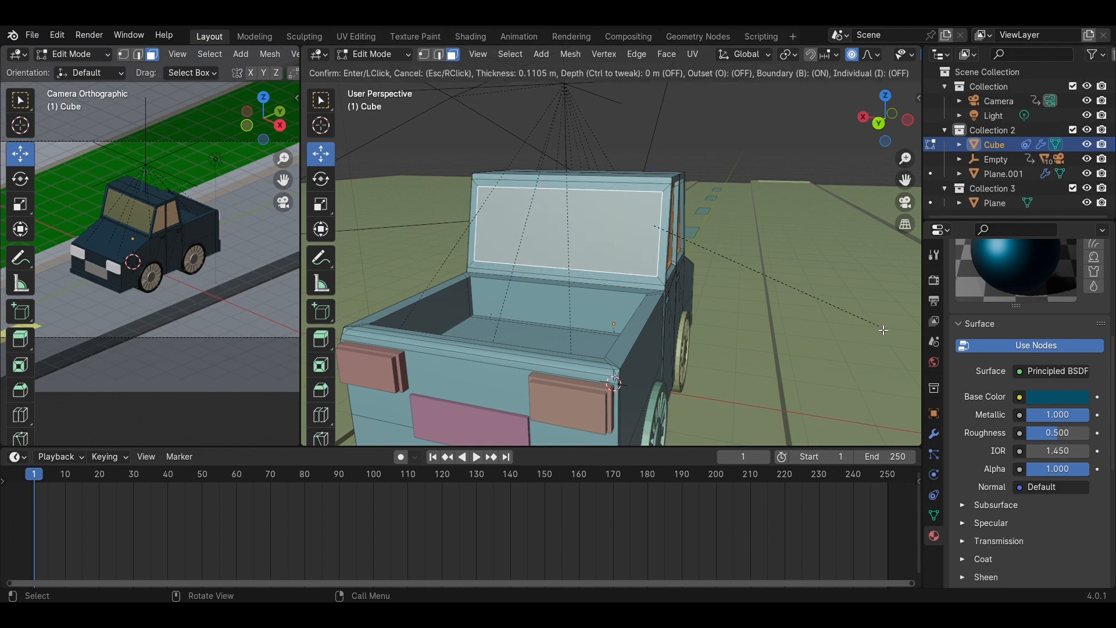
{"action": "left_click", "coordinate": [885, 330]}
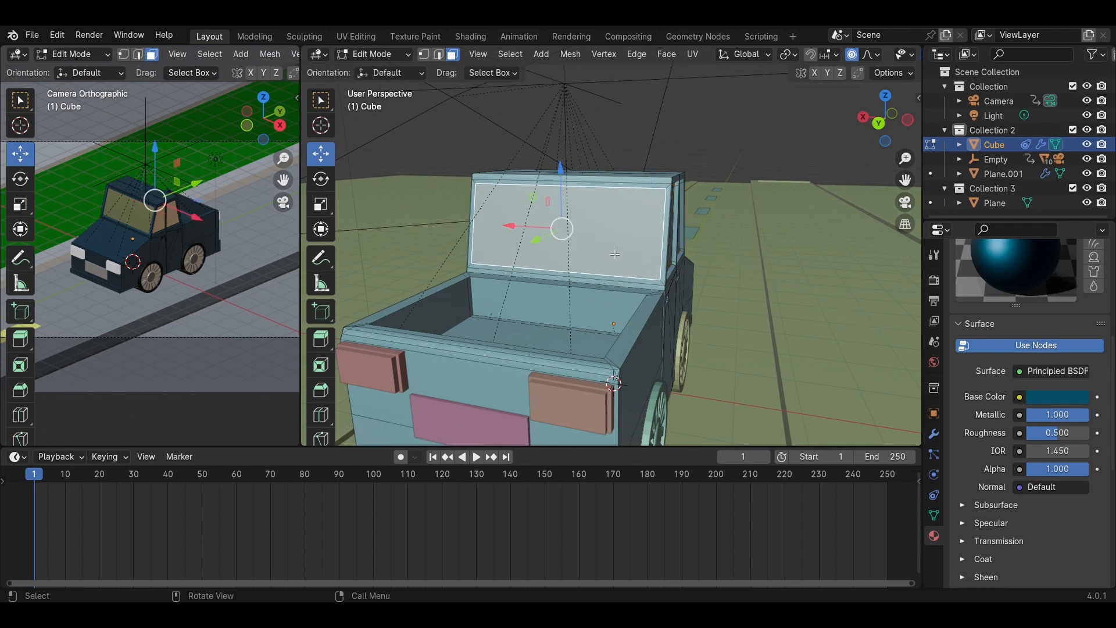
{"action": "middle_click_drag", "start_coordinate": [613, 254], "coordinate": [686, 267]}
{"action": "left_click", "coordinate": [651, 256]}
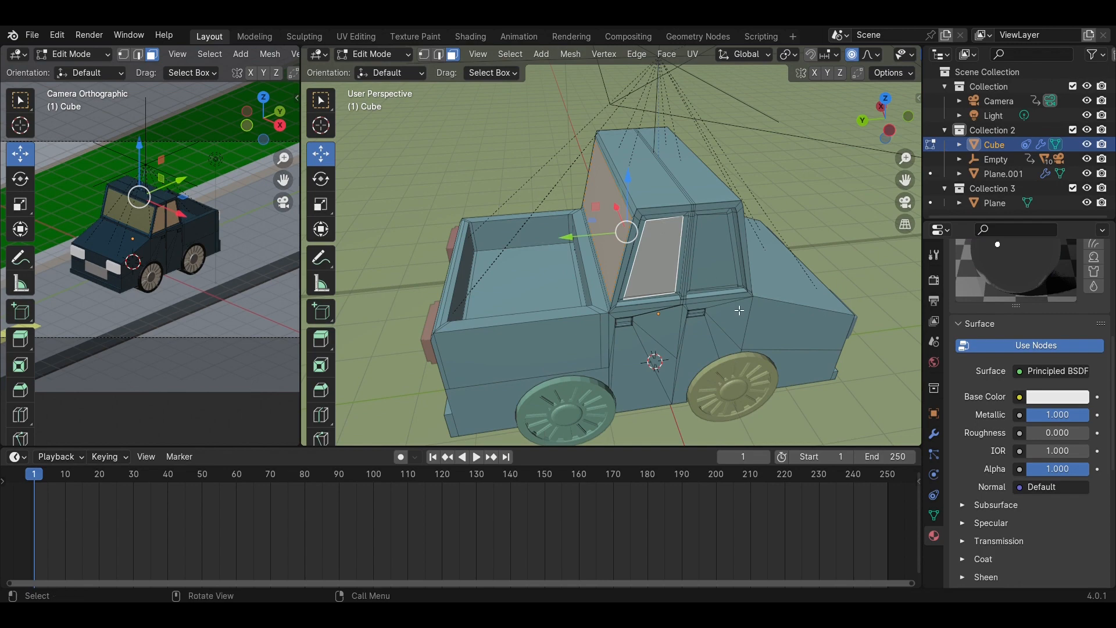
Undo the latest face selection and the inset on the cab's rear face
{"action": "scroll", "coordinate": [672, 263], "scroll_direction": "up", "scroll_amount": 3}
{"action": "scroll", "coordinate": [671, 263], "scroll_direction": "up", "scroll_amount": 3}
{"action": "mouse_move", "coordinate": [690, 289]}
{"action": "middle_mouse_down"}
{"action": "mouse_move", "coordinate": [740, 350]}
{"action": "mouse_move", "coordinate": [704, 305]}
{"action": "middle_mouse_up"}
{"action": "key", "text": "ctrl+z"}
{"action": "key", "text": "ctrl+z"}
{"action": "key", "text": "ctrl+z"}
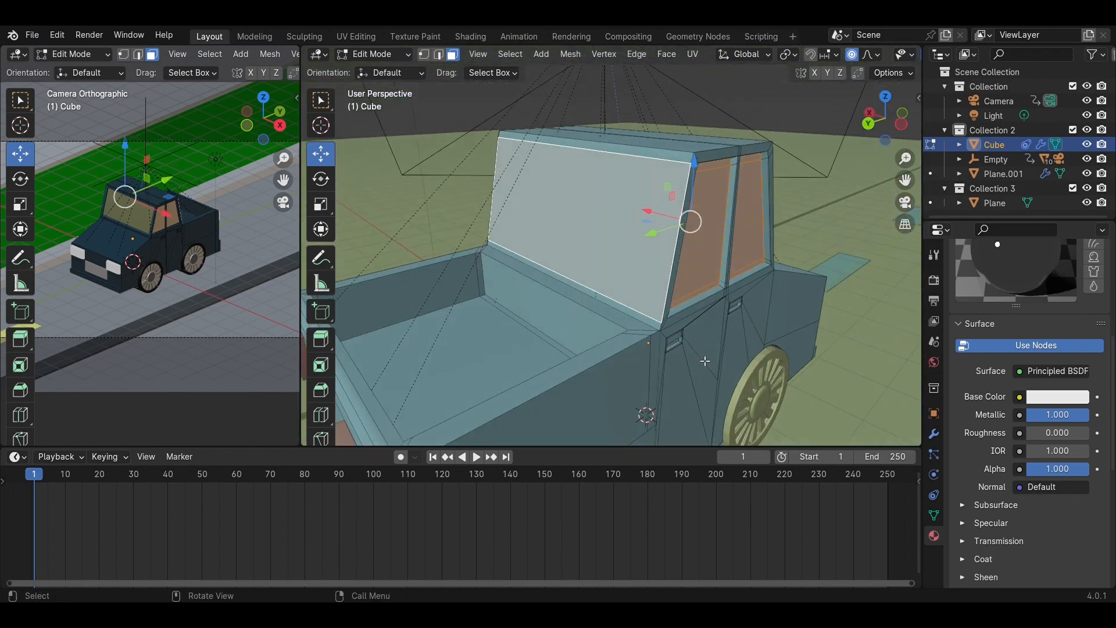
Inset the cab's rear face by about 0.08 m and extrude the inner face about 0.05 m inward
{"action": "left_click", "coordinate": [704, 305]}
{"action": "key", "text": "i"}
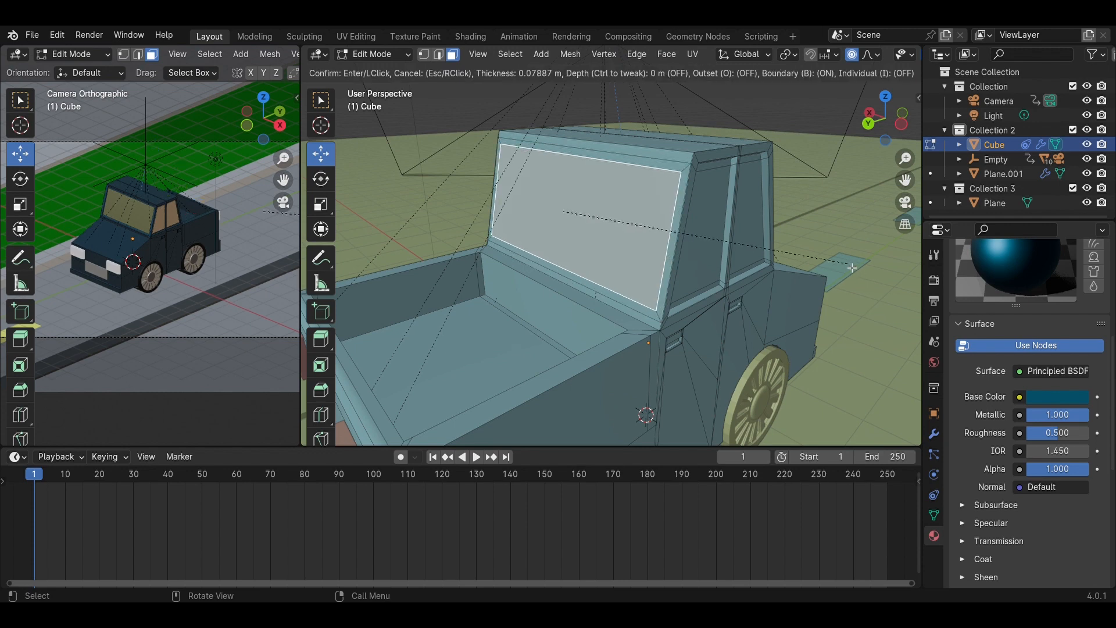
{"action": "left_click", "coordinate": [850, 269]}
{"action": "key", "text": "e"}
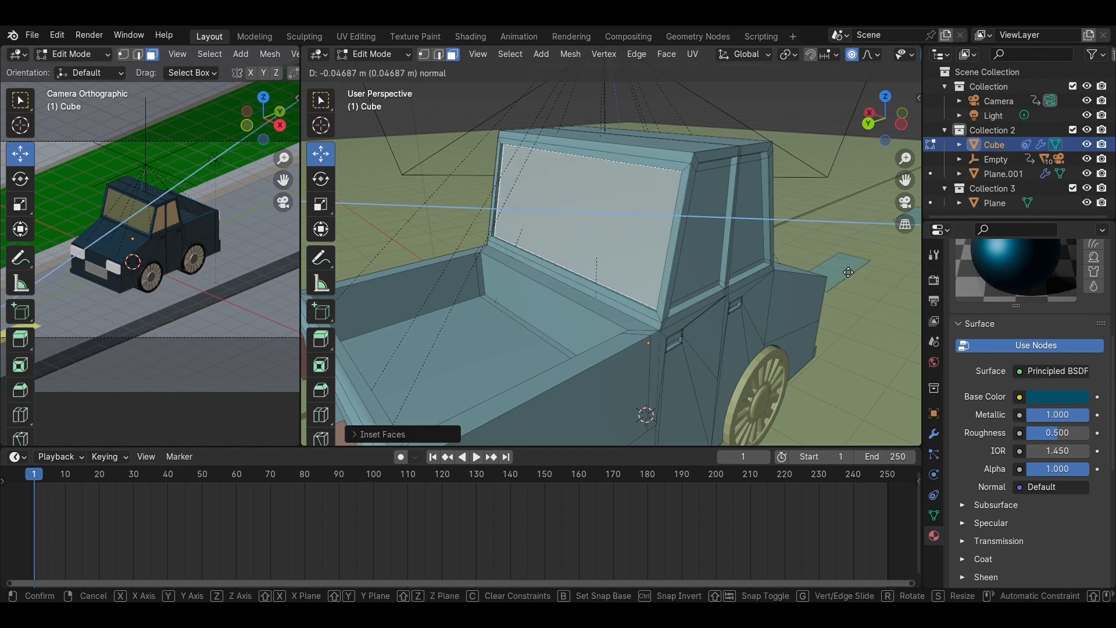
{"action": "left_click", "coordinate": [844, 271]}
Assign Material.010 to the recessed rear window face and drop its selection
{"action": "scroll", "coordinate": [999, 284], "scroll_direction": "up", "scroll_amount": 8}
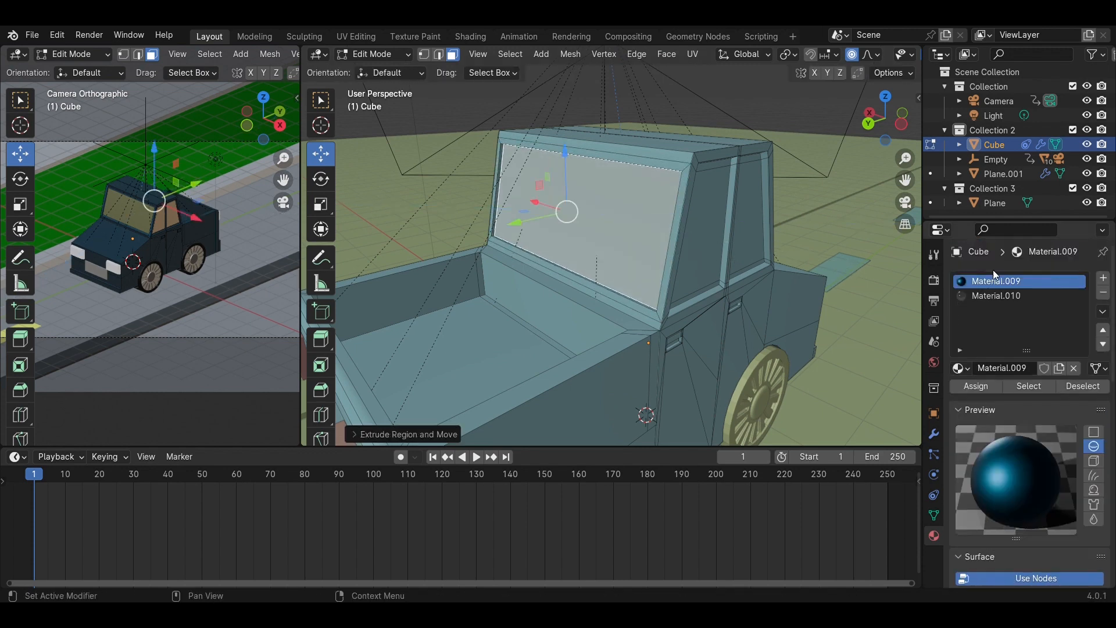
{"action": "left_click", "coordinate": [996, 297]}
{"action": "left_click", "coordinate": [977, 387]}
{"action": "left_click", "coordinate": [737, 351]}
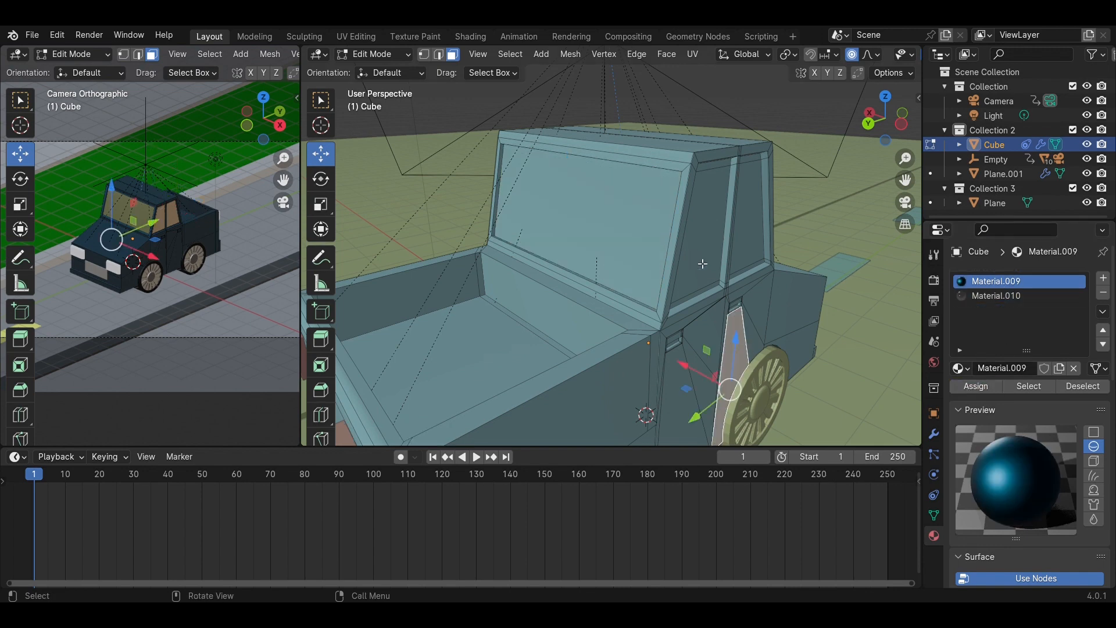
Select the narrow recess strips above and below one side's windows and the windscreen
{"action": "scroll", "coordinate": [714, 242], "scroll_direction": "up", "scroll_amount": 5}
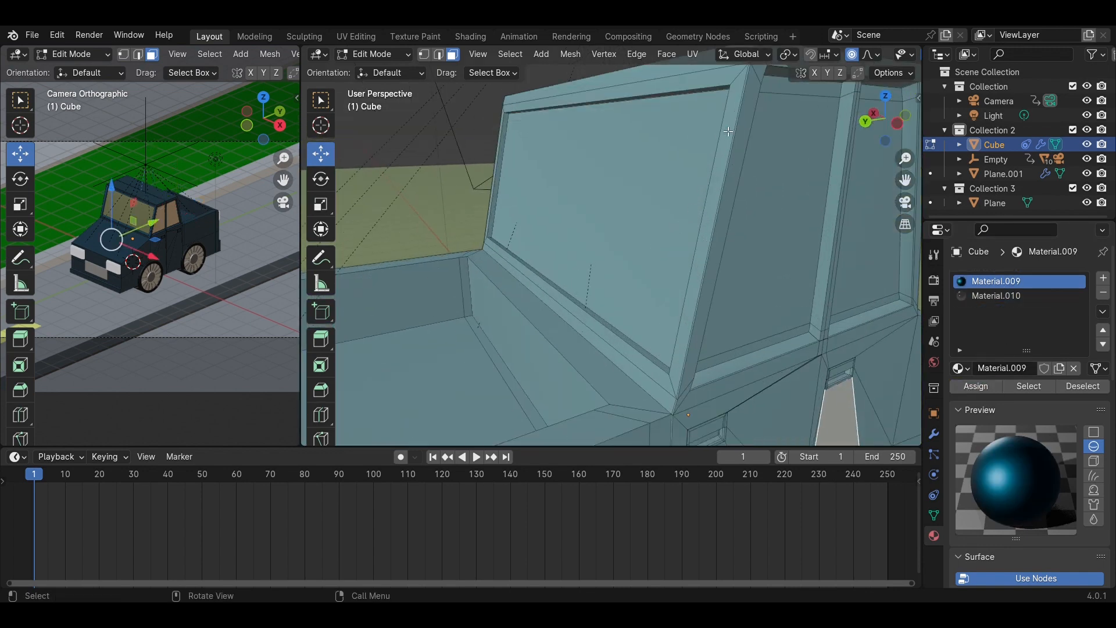
{"action": "left_click", "coordinate": [792, 96]}
{"action": "left_click", "coordinate": [763, 347], "text": "shift"}
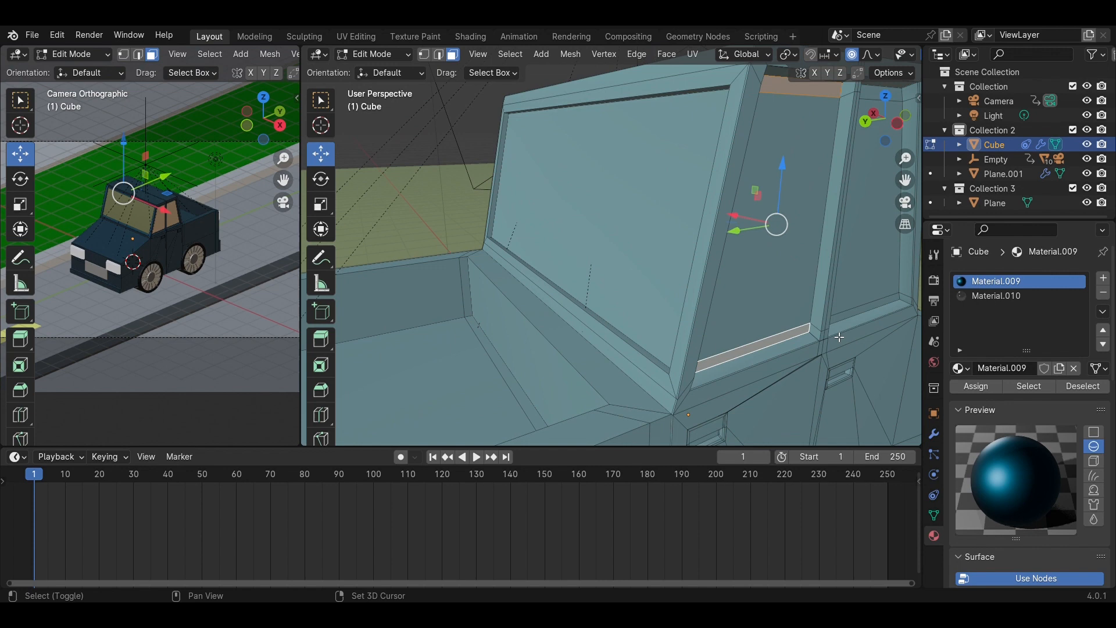
{"action": "left_click", "coordinate": [863, 311], "text": "shift"}
{"action": "middle_click_drag", "start_coordinate": [863, 311], "coordinate": [716, 207]}
{"action": "left_click", "coordinate": [739, 166], "text": "shift"}
{"action": "middle_click_drag", "start_coordinate": [854, 272], "coordinate": [732, 293]}
{"action": "scroll", "coordinate": [731, 326], "scroll_direction": "up", "scroll_amount": 4}
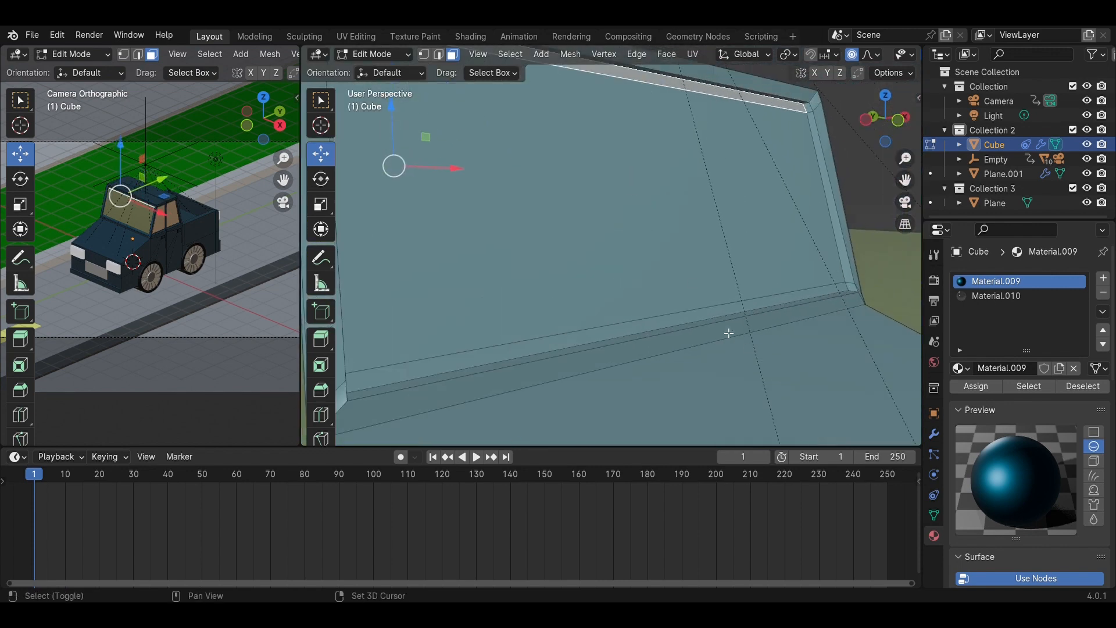
{"action": "middle_click_drag", "start_coordinate": [729, 333], "coordinate": [691, 231]}
{"action": "scroll", "coordinate": [706, 279], "scroll_direction": "down", "scroll_amount": 4}
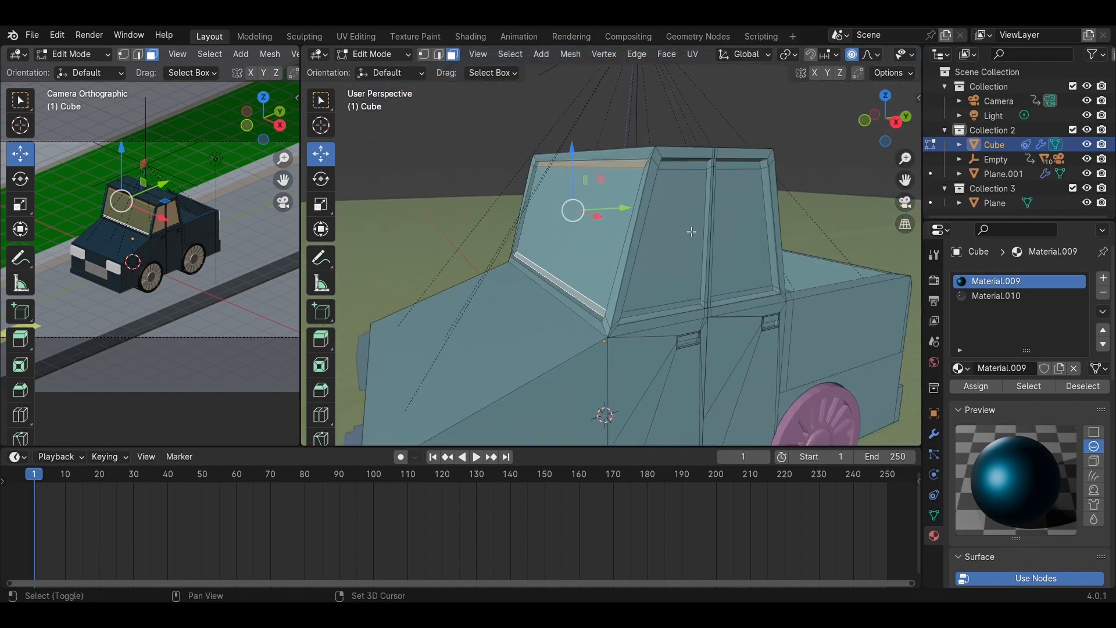
Add the side windows' upper and lower recess strips to the face selection, assign Material.010 to them all, and return to Object Mode
{"action": "left_click", "coordinate": [689, 167], "text": "shift"}
{"action": "left_click", "coordinate": [749, 166], "text": "shift"}
{"action": "left_click", "coordinate": [721, 311], "text": "shift"}
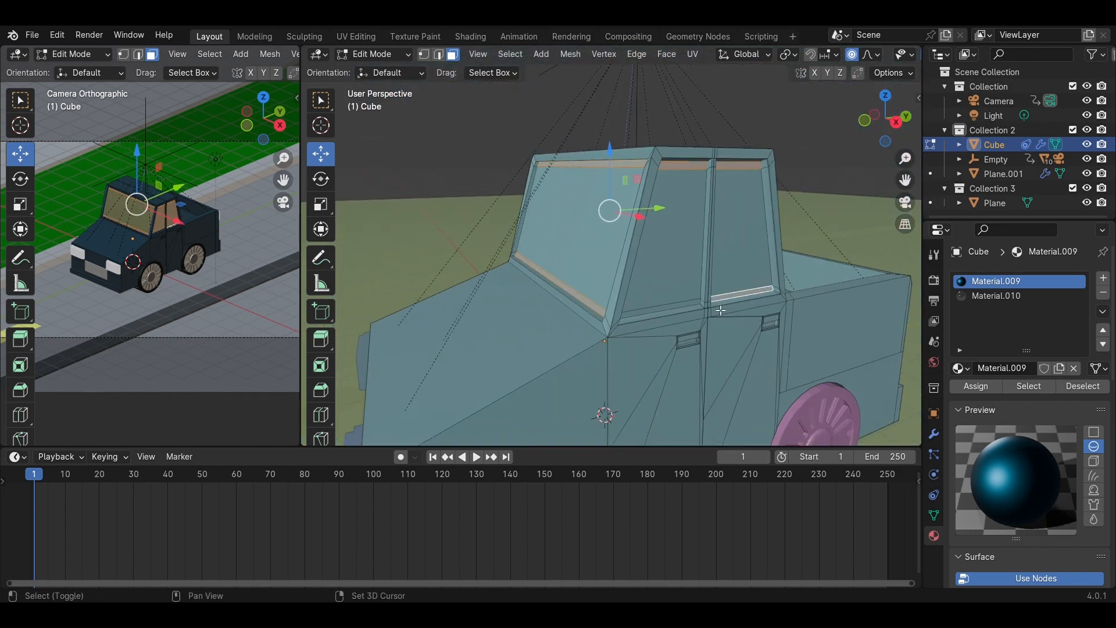
{"action": "left_click", "coordinate": [675, 309], "text": "shift"}
{"action": "left_click", "coordinate": [1012, 295]}
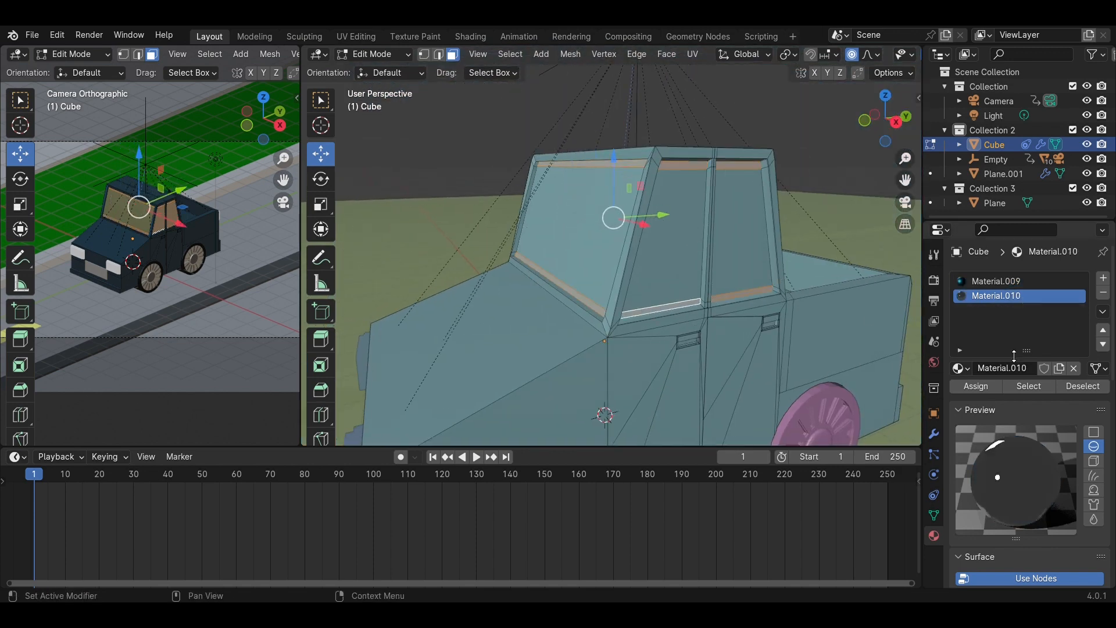
{"action": "left_click", "coordinate": [977, 387]}
{"action": "middle_click_drag", "start_coordinate": [570, 326], "coordinate": [608, 343]}
{"action": "left_click", "coordinate": [226, 309]}
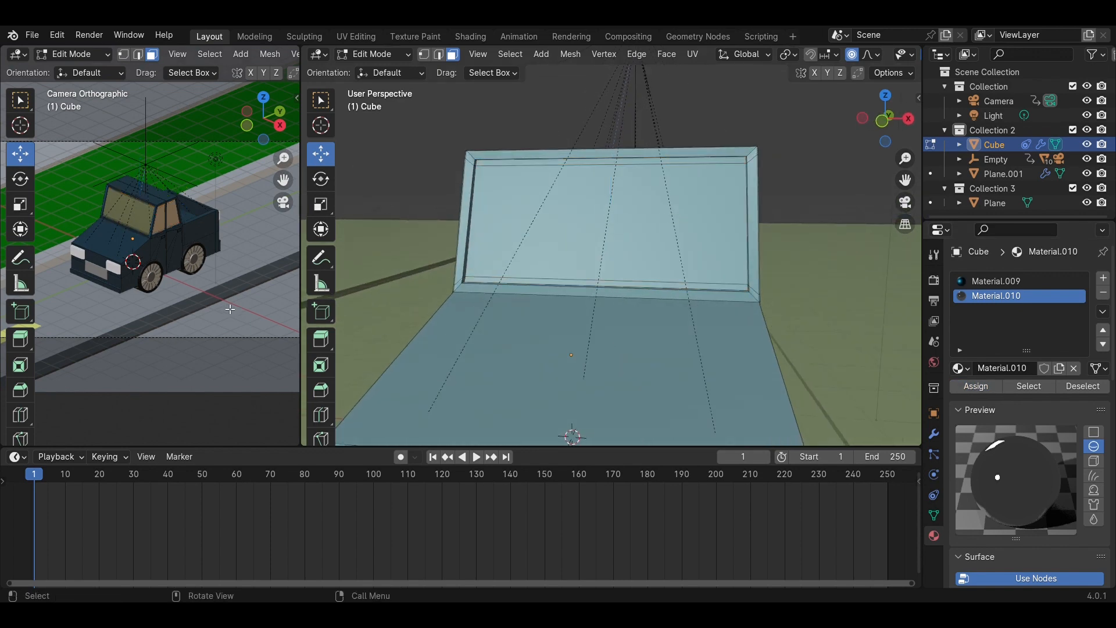
{"action": "scroll", "coordinate": [228, 307], "scroll_direction": "up", "scroll_amount": 4}
{"action": "scroll", "coordinate": [229, 306], "scroll_direction": "down", "scroll_amount": 1}
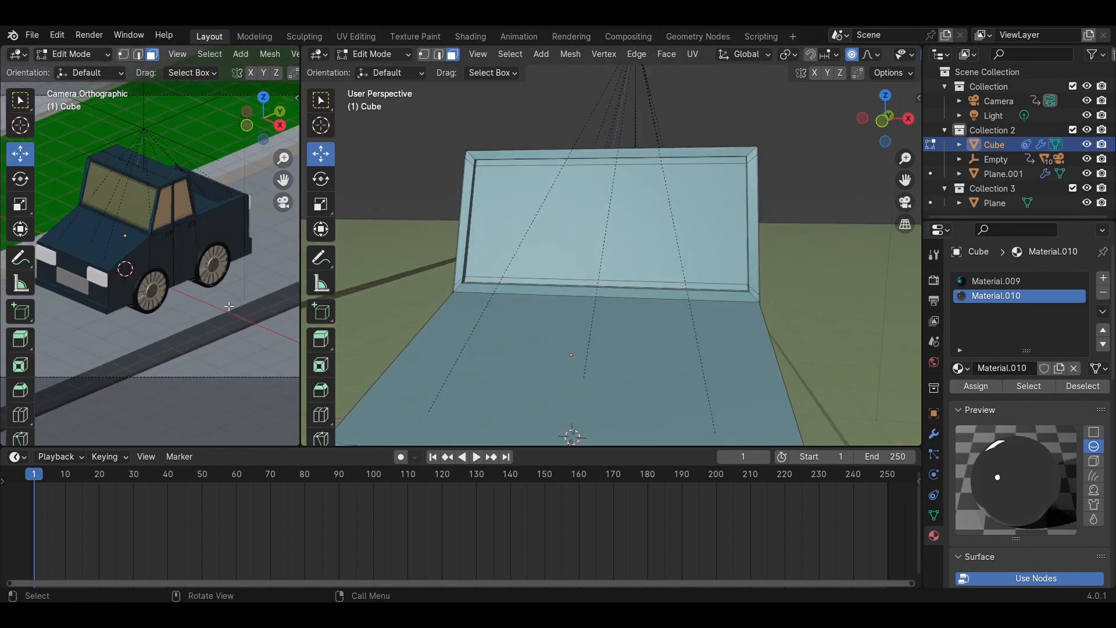
{"action": "key", "text": "Tab"}
Give one of the truck's headlights a new material with an Emission surface
{"action": "scroll", "coordinate": [557, 326], "scroll_direction": "down", "scroll_amount": 4}
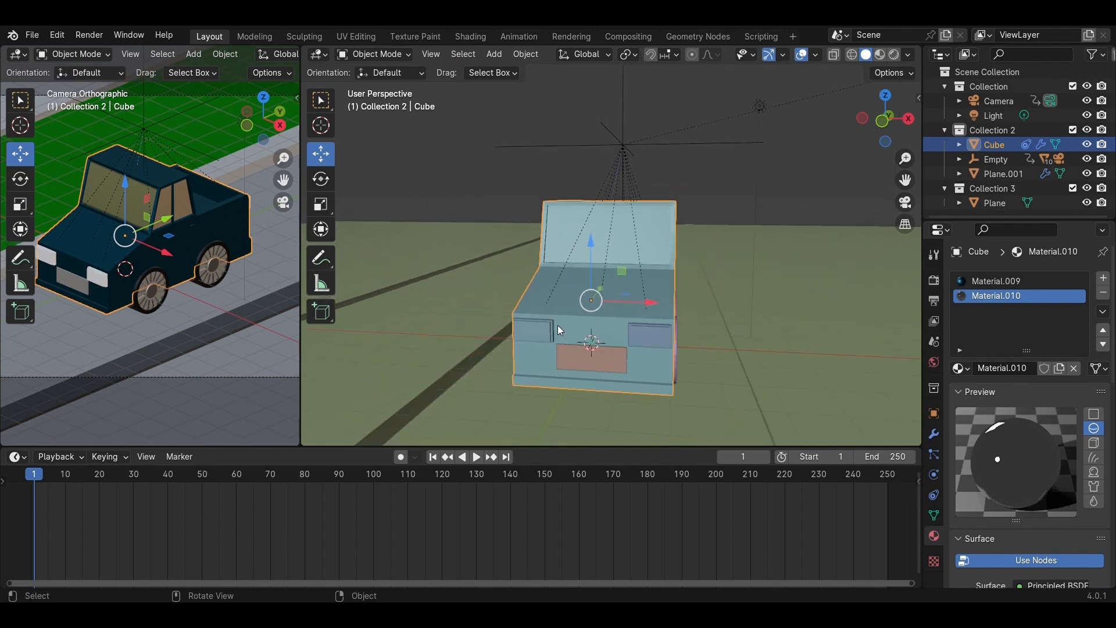
{"action": "scroll", "coordinate": [710, 386], "scroll_direction": "up", "scroll_amount": 3}
{"action": "left_click", "coordinate": [693, 388]}
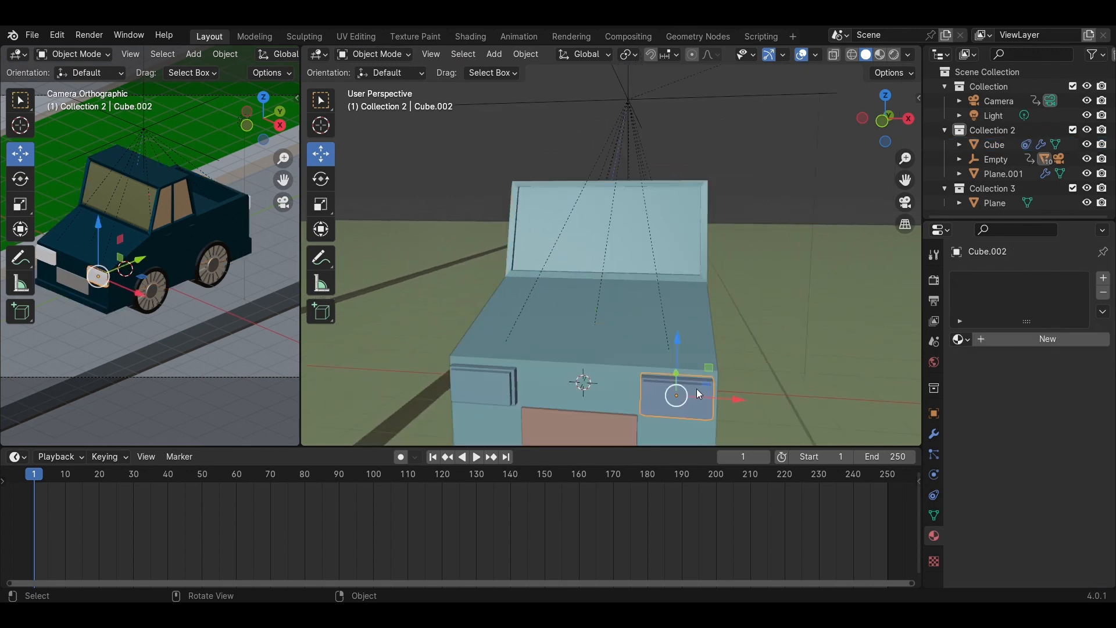
{"action": "left_click", "coordinate": [990, 343]}
{"action": "left_click", "coordinate": [1071, 559]}
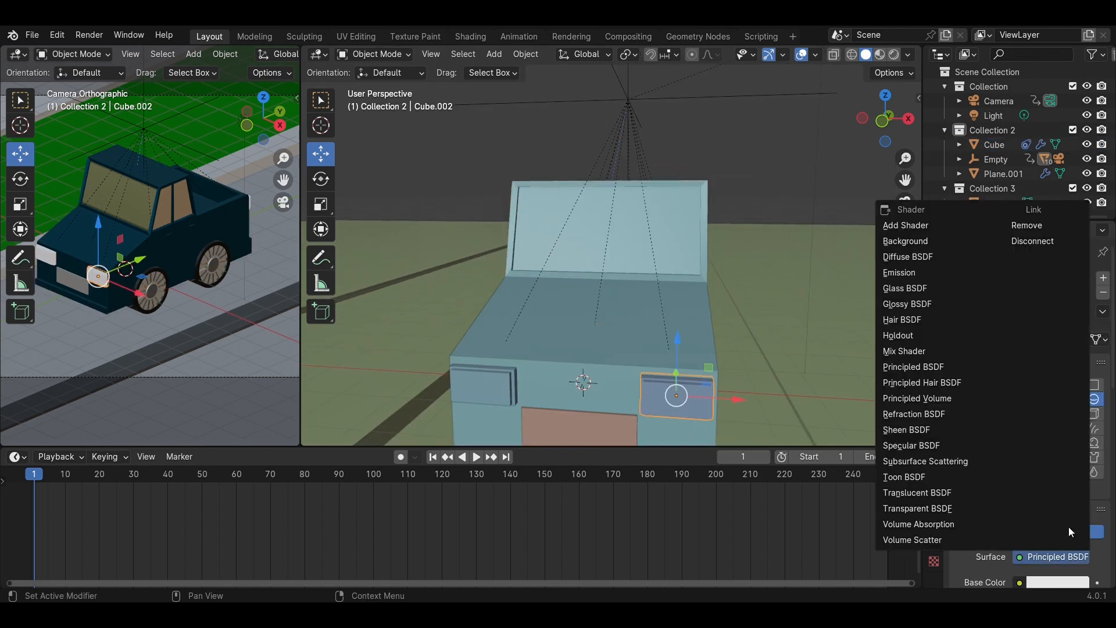
{"action": "left_click", "coordinate": [914, 271]}
Set the headlight material's emission strength to 1.3
{"action": "scroll", "coordinate": [762, 312], "scroll_direction": "down", "scroll_amount": 2}
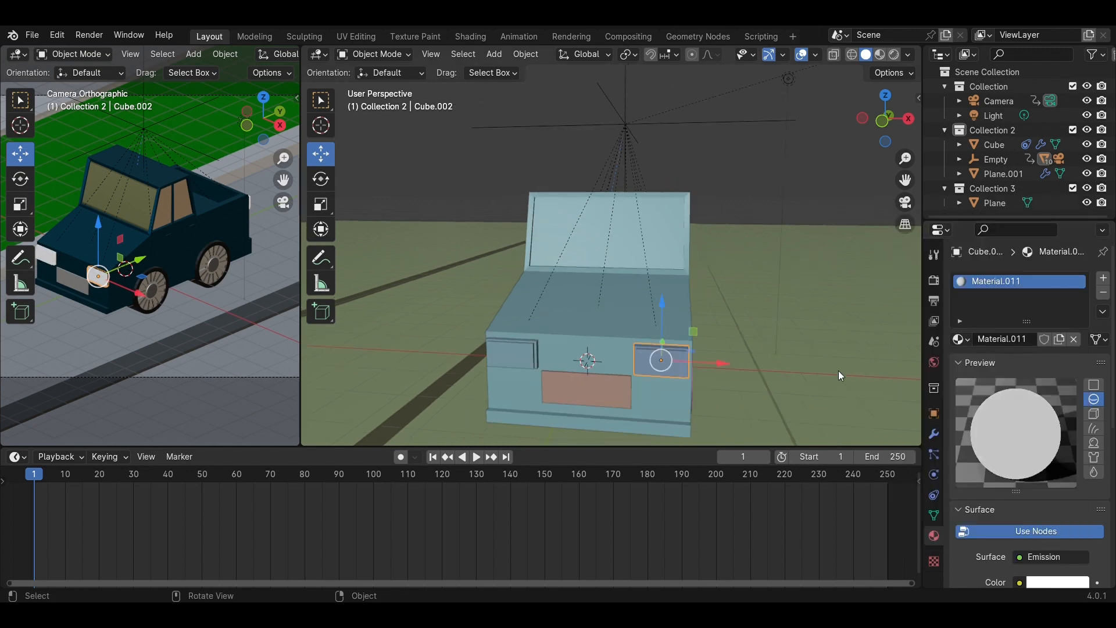
{"action": "scroll", "coordinate": [1105, 576], "scroll_direction": "down", "scroll_amount": 2}
{"action": "left_click", "coordinate": [1065, 543]}
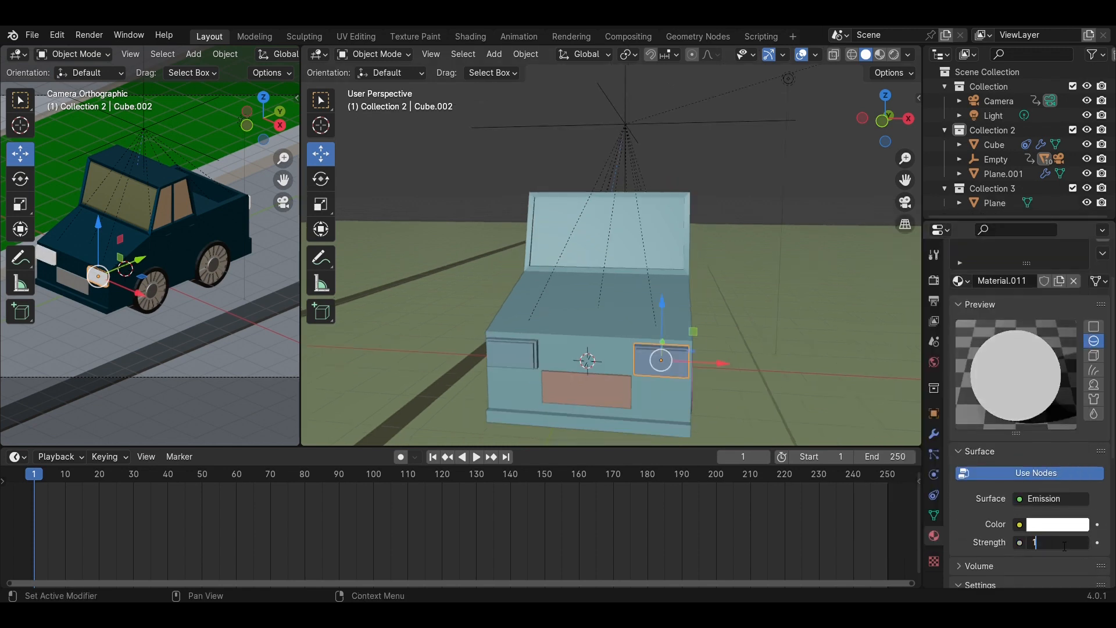
{"action": "type", "text": "1.3"}
{"action": "key", "text": "Return"}
Check the material on the opposite headlight and preview the camera view in Rendered shading
{"action": "left_click", "coordinate": [514, 356]}
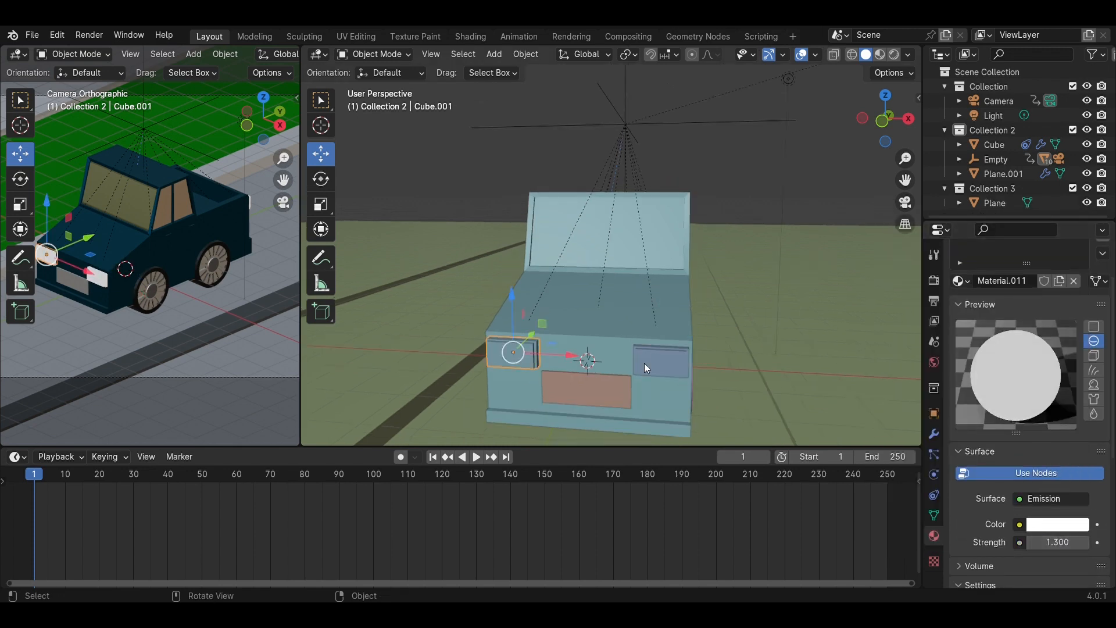
{"action": "scroll", "coordinate": [963, 407], "scroll_direction": "up", "scroll_amount": 2}
{"action": "scroll", "coordinate": [821, 368], "scroll_direction": "up", "scroll_amount": 3}
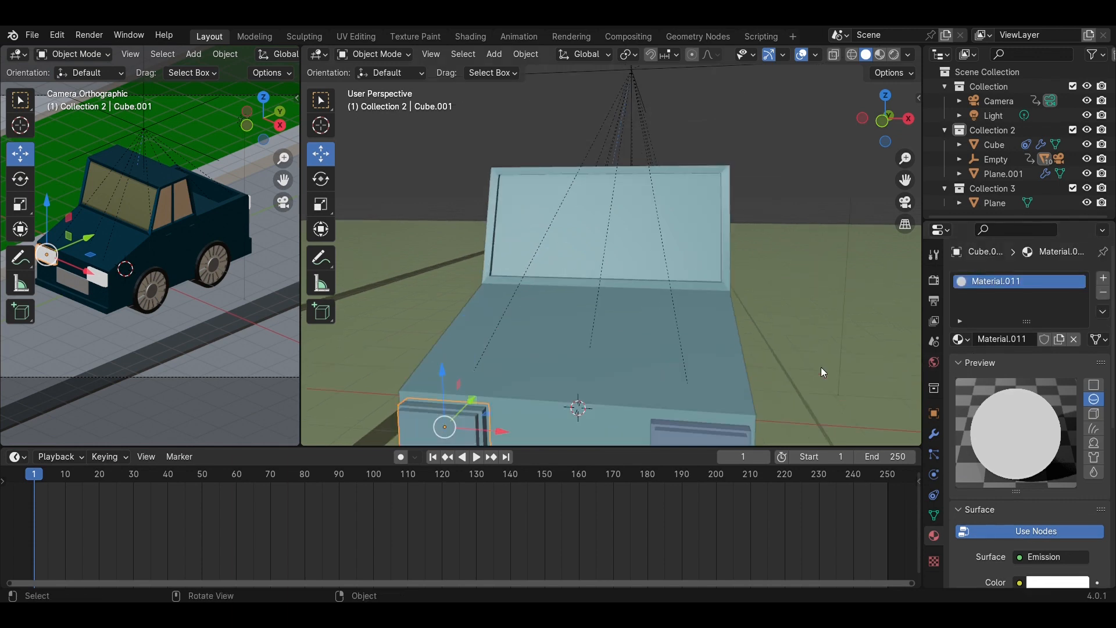
{"action": "left_click", "coordinate": [821, 367]}
{"action": "scroll", "coordinate": [152, 336], "scroll_direction": "down", "scroll_amount": 3}
{"action": "scroll", "coordinate": [165, 308], "scroll_direction": "up", "scroll_amount": 2}
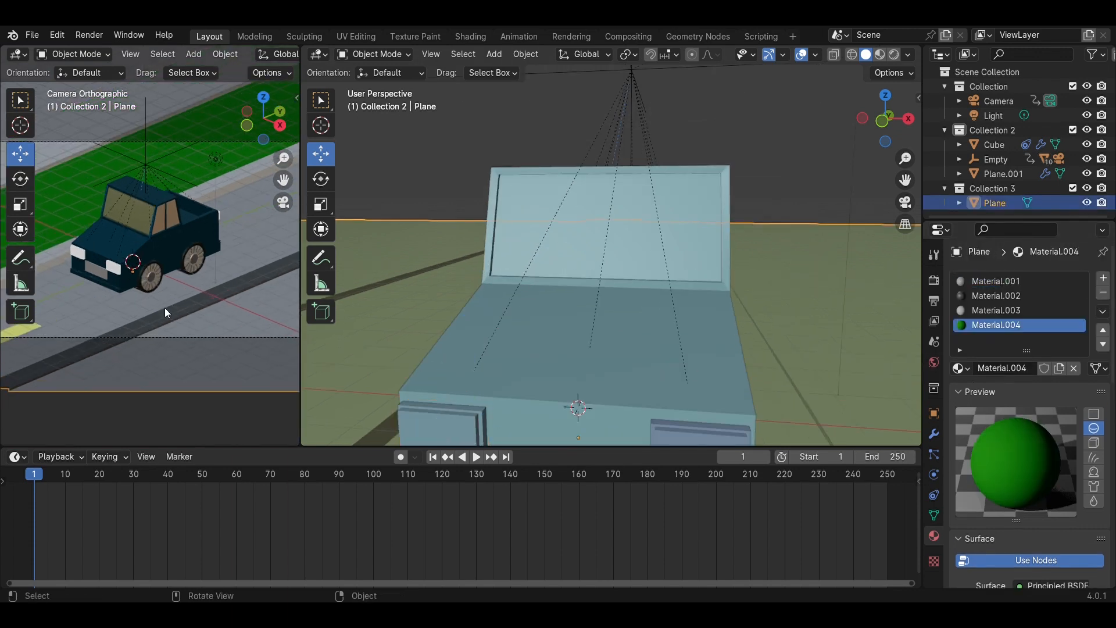
{"action": "key", "text": "z"}
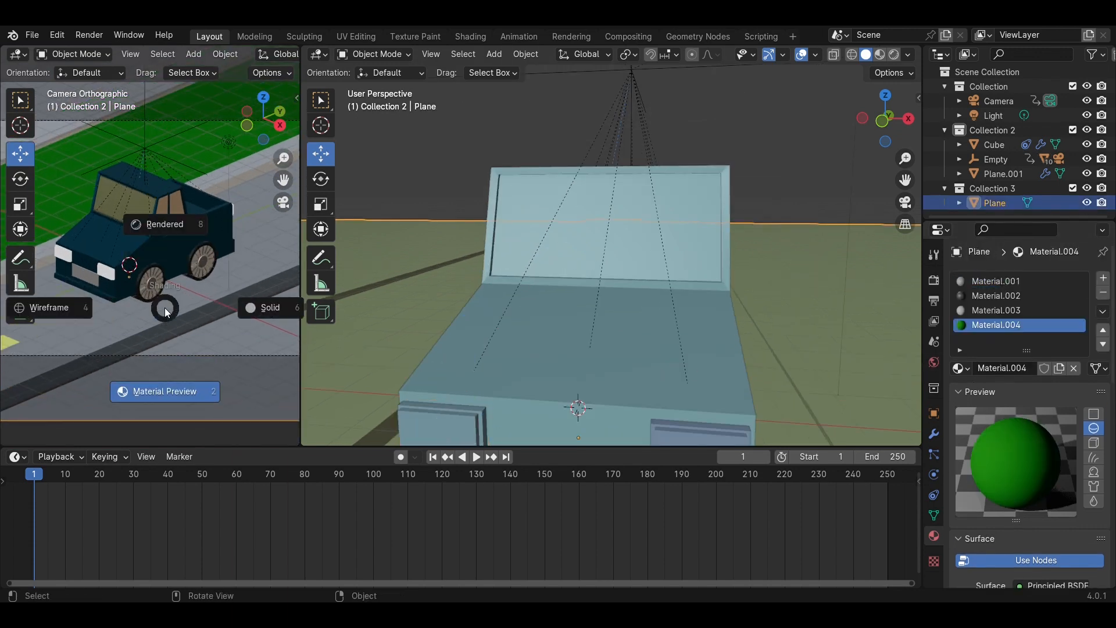
{"action": "left_click", "coordinate": [176, 239]}
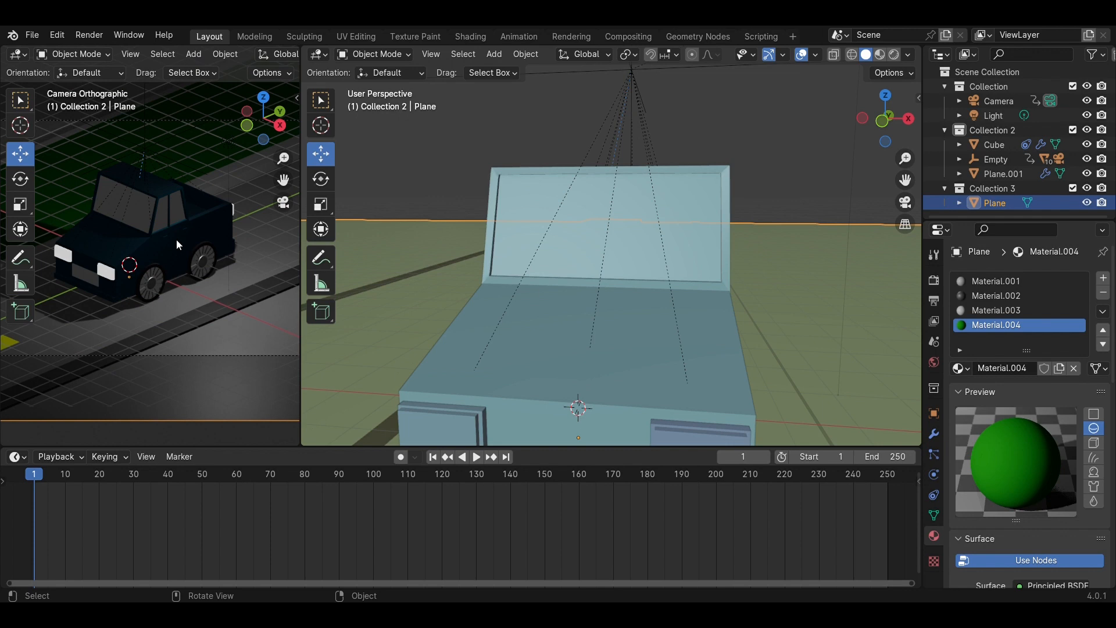
Inspect the surface settings of Material.010 on the truck body and save the file
{"action": "left_click", "coordinate": [592, 292]}
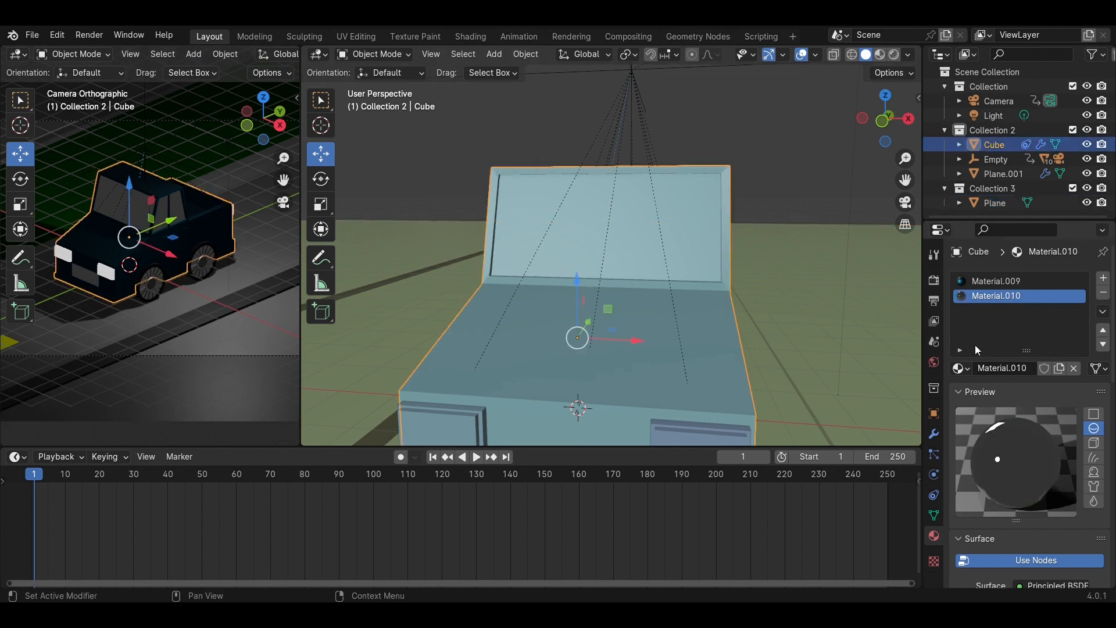
{"action": "scroll", "coordinate": [1016, 499], "scroll_direction": "down", "scroll_amount": 8}
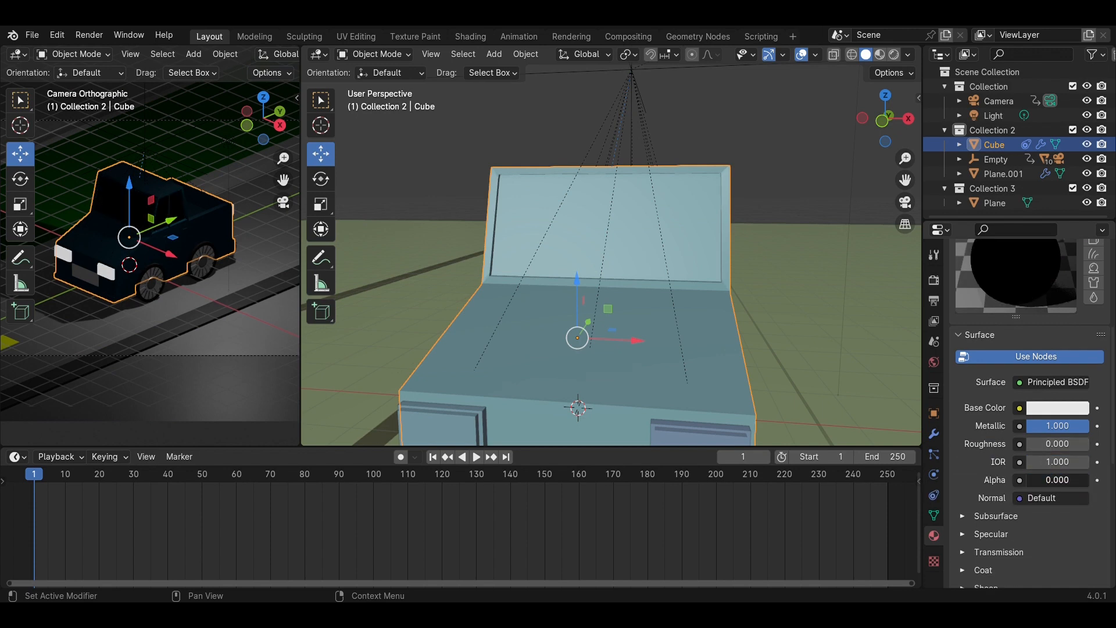
{"action": "key", "text": "ctrl+s"}
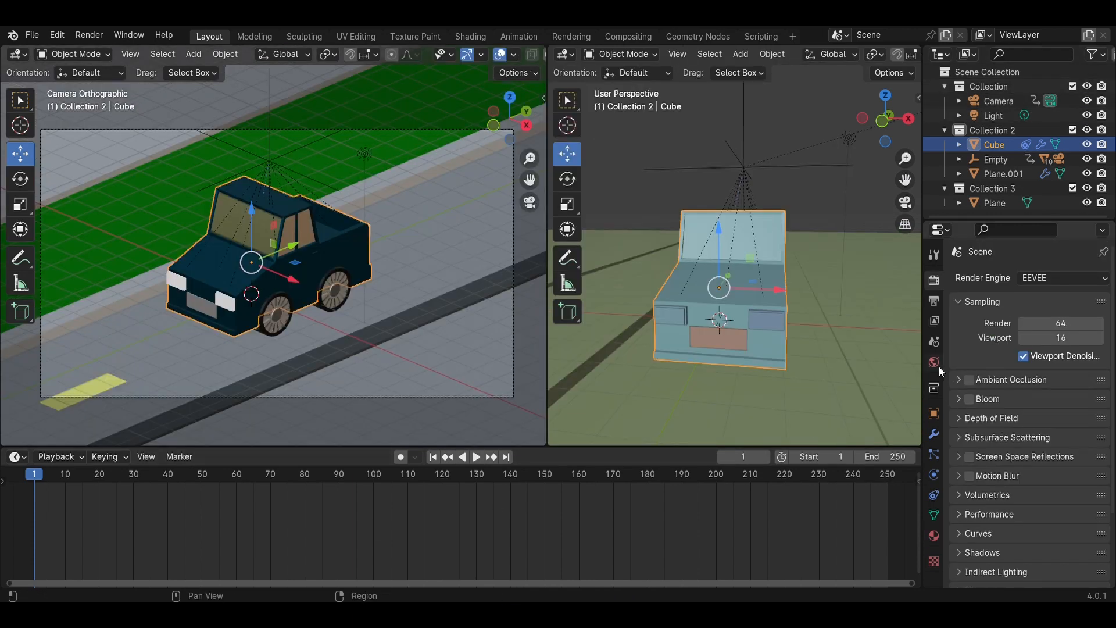
Change the world surface to Emission and give it a pale cream colour
{"action": "left_click", "coordinate": [935, 362]}
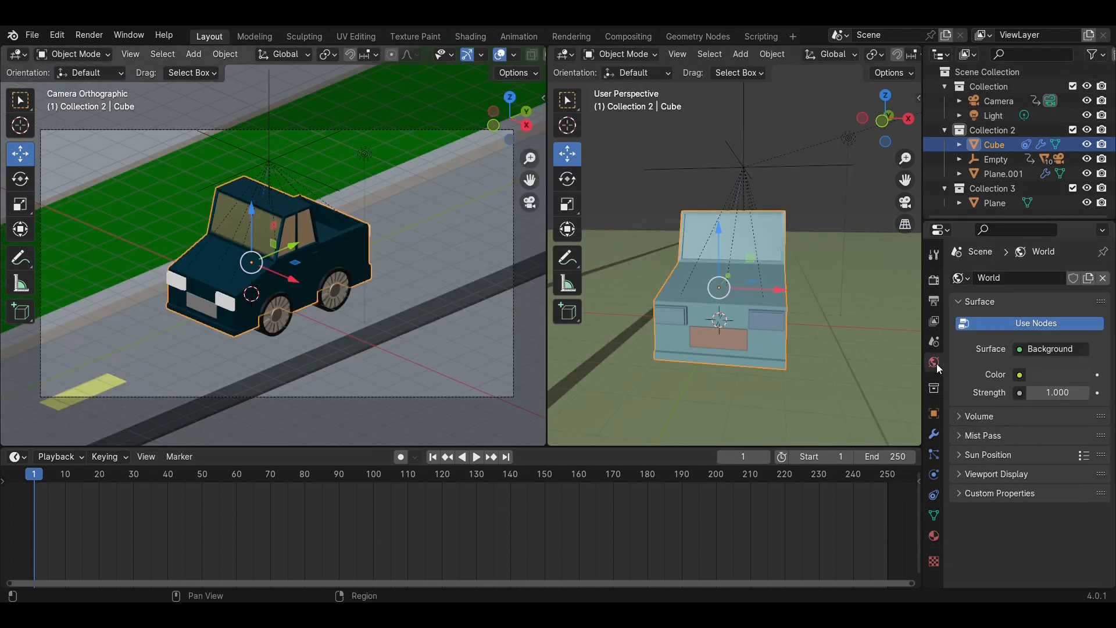
{"action": "left_click", "coordinate": [1035, 348]}
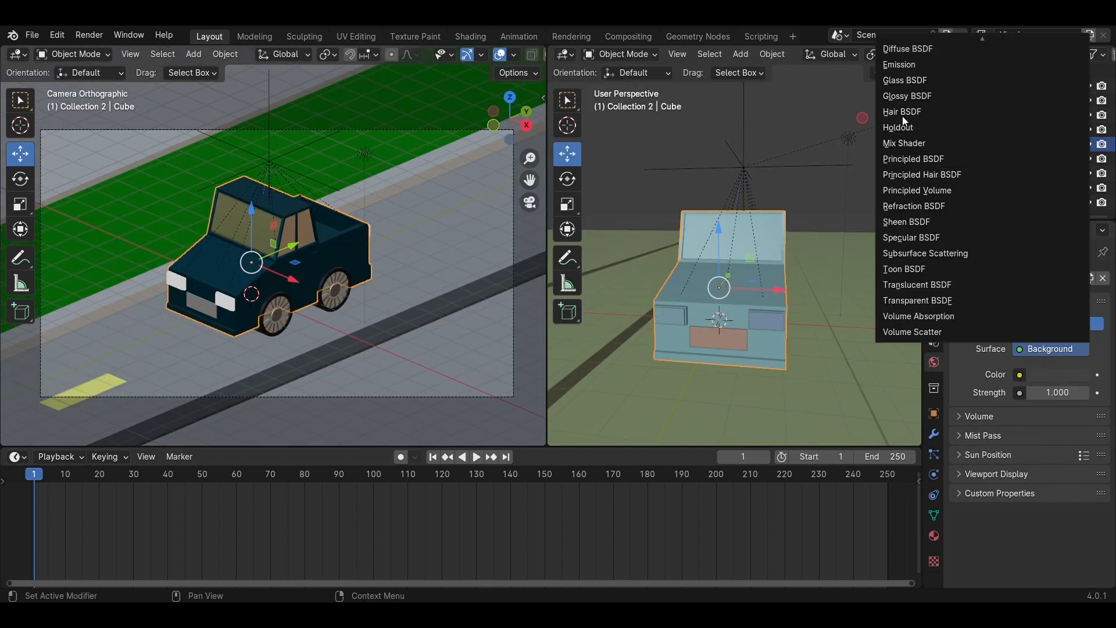
{"action": "left_click", "coordinate": [902, 64]}
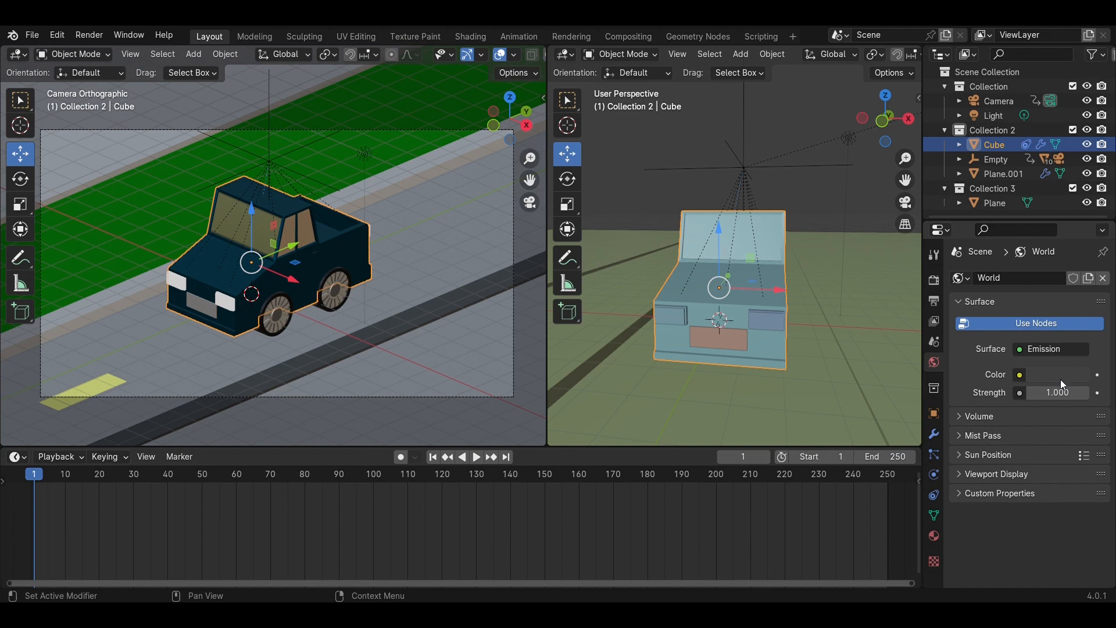
{"action": "left_click", "coordinate": [1055, 376]}
{"action": "left_click_drag", "start_coordinate": [1079, 245], "coordinate": [1079, 154]}
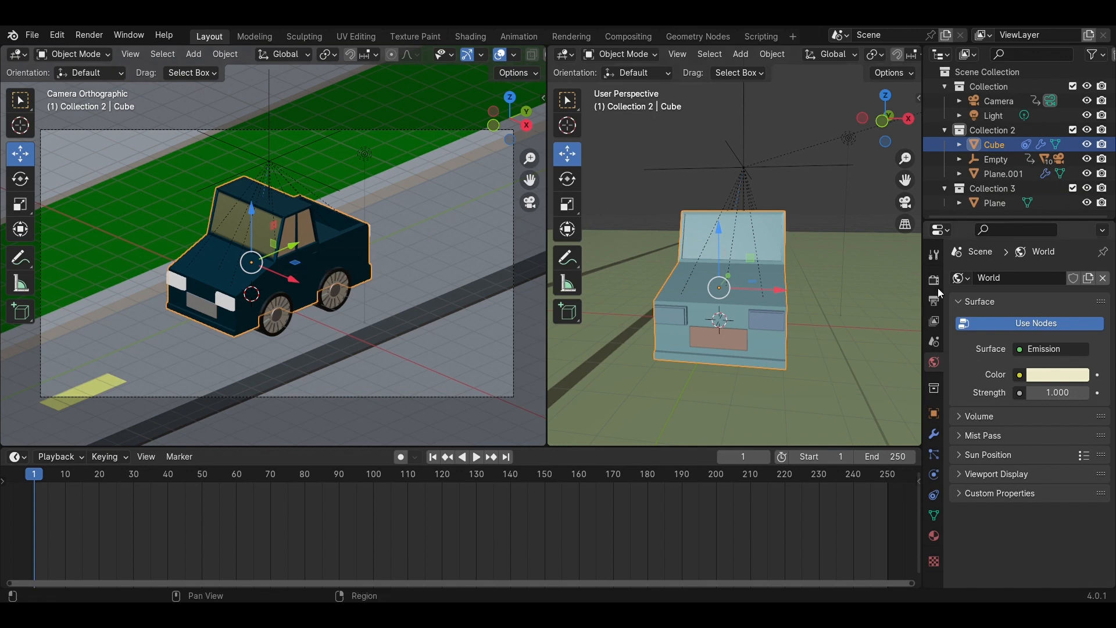
Display the camera view in Rendered shading and switch the render engine to Cycles
{"action": "left_click", "coordinate": [933, 282]}
{"action": "left_click", "coordinate": [933, 302]}
{"action": "left_click", "coordinate": [934, 282]}
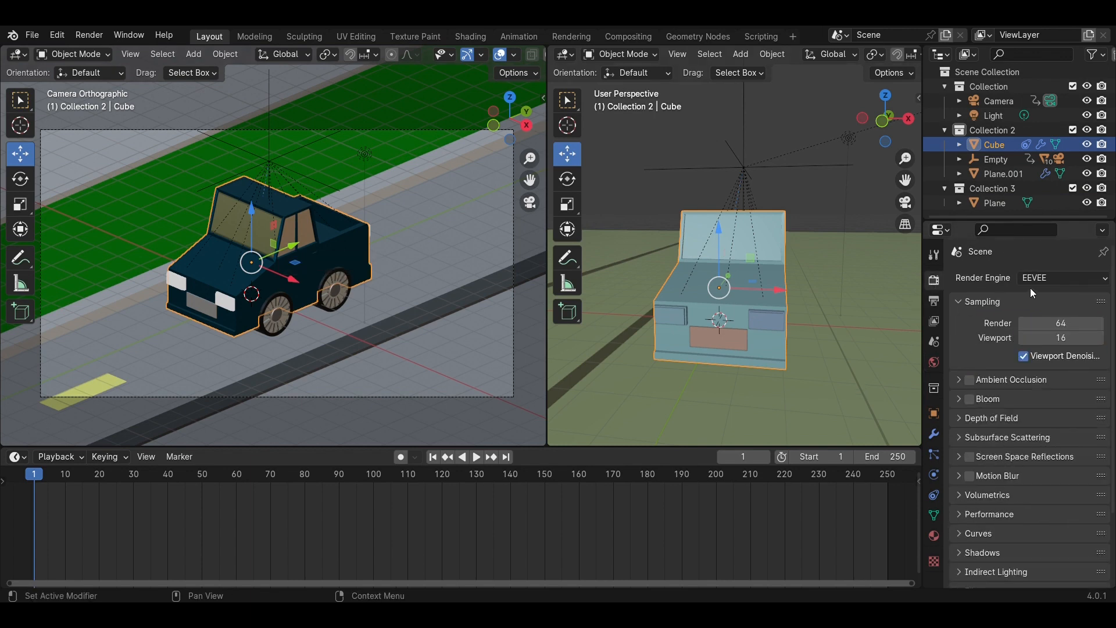
{"action": "left_click", "coordinate": [1036, 279]}
{"action": "key", "text": "z"}
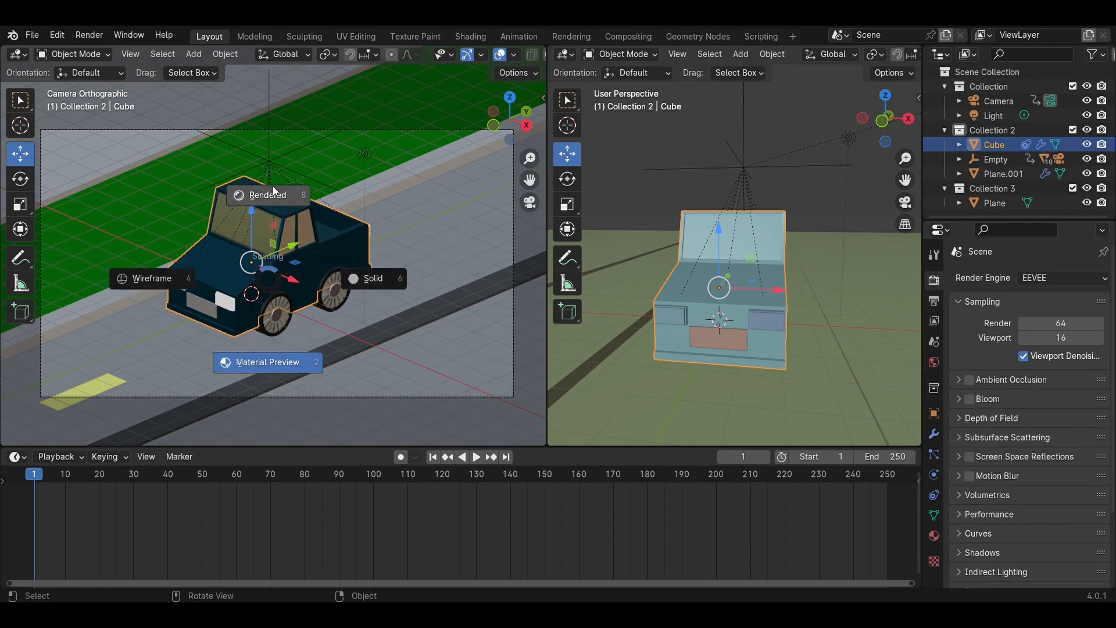
{"action": "left_click", "coordinate": [275, 193]}
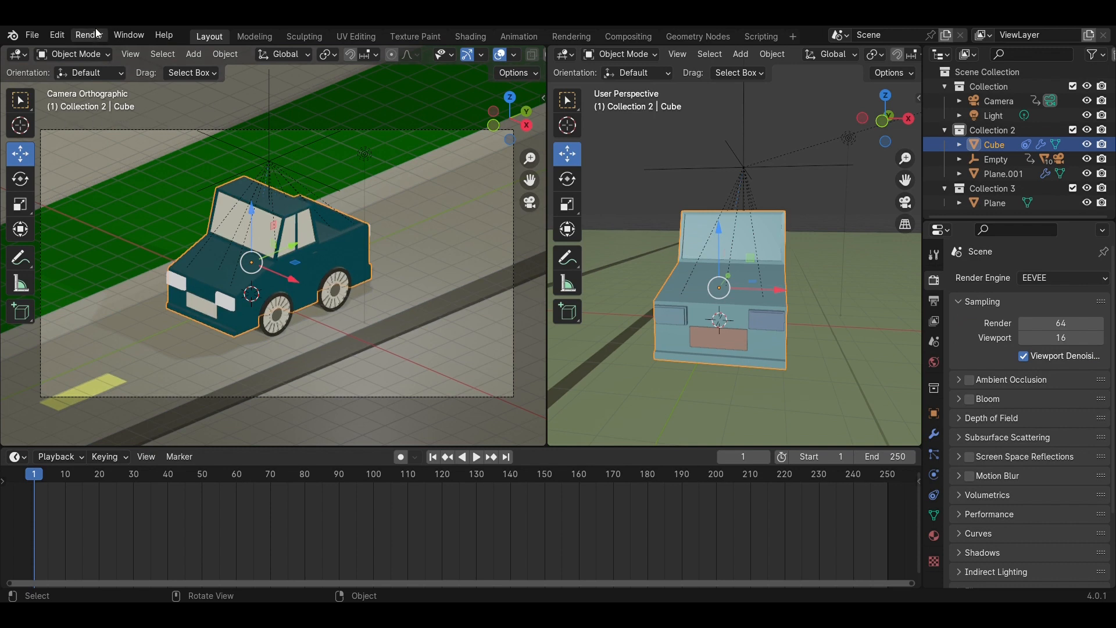
{"action": "left_click", "coordinate": [1048, 280]}
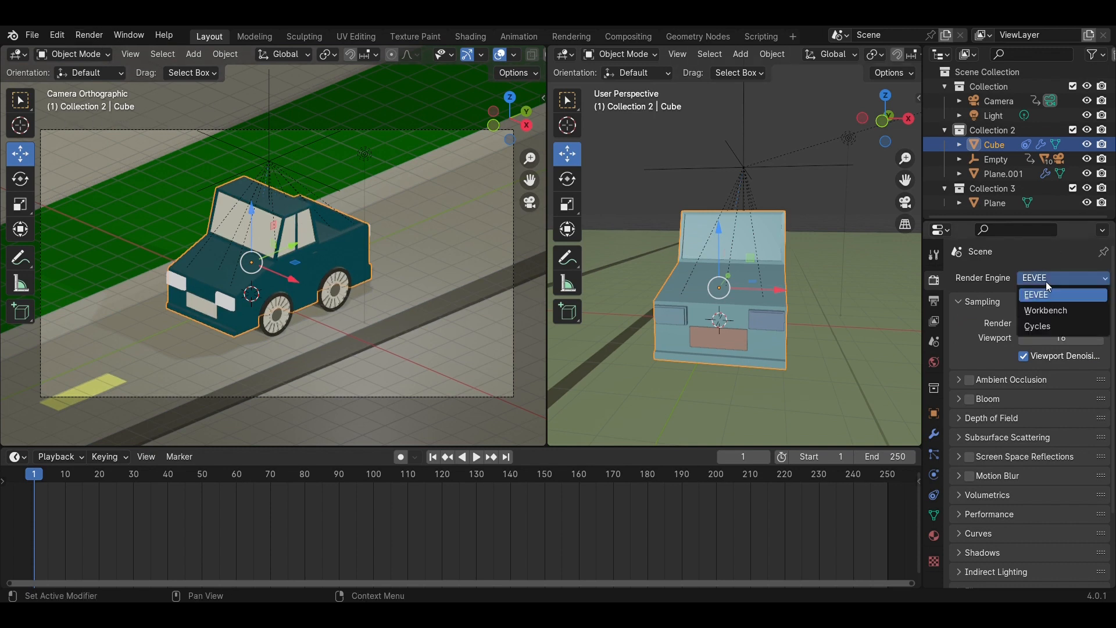
{"action": "left_click", "coordinate": [1040, 325]}
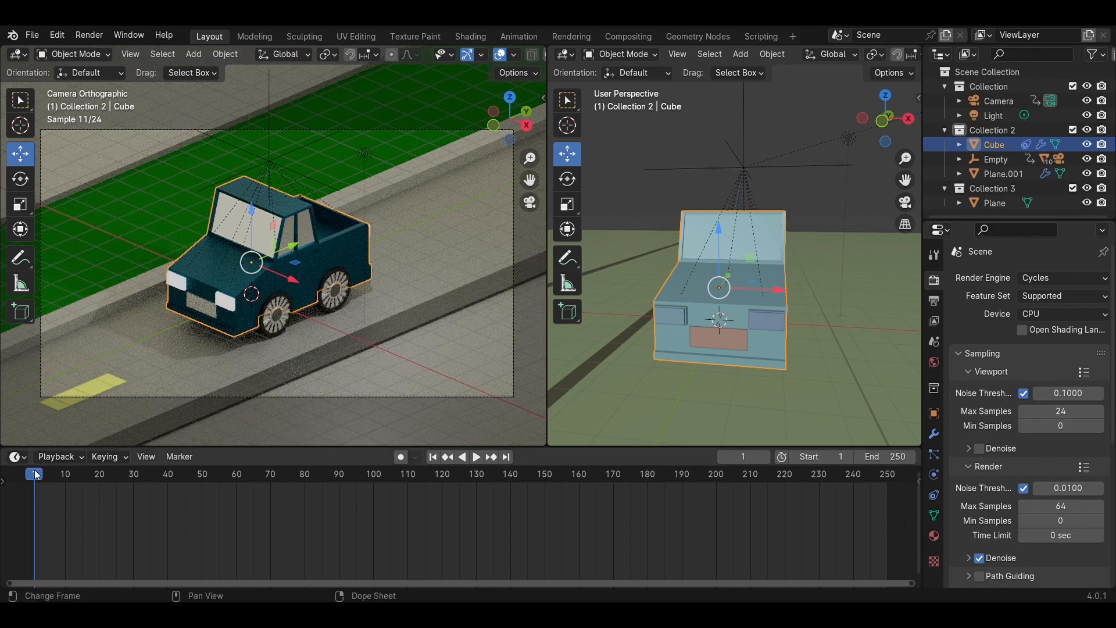
Preview the animation in the rendered camera view, return to frame 1, and save the file
{"action": "key", "text": "space"}
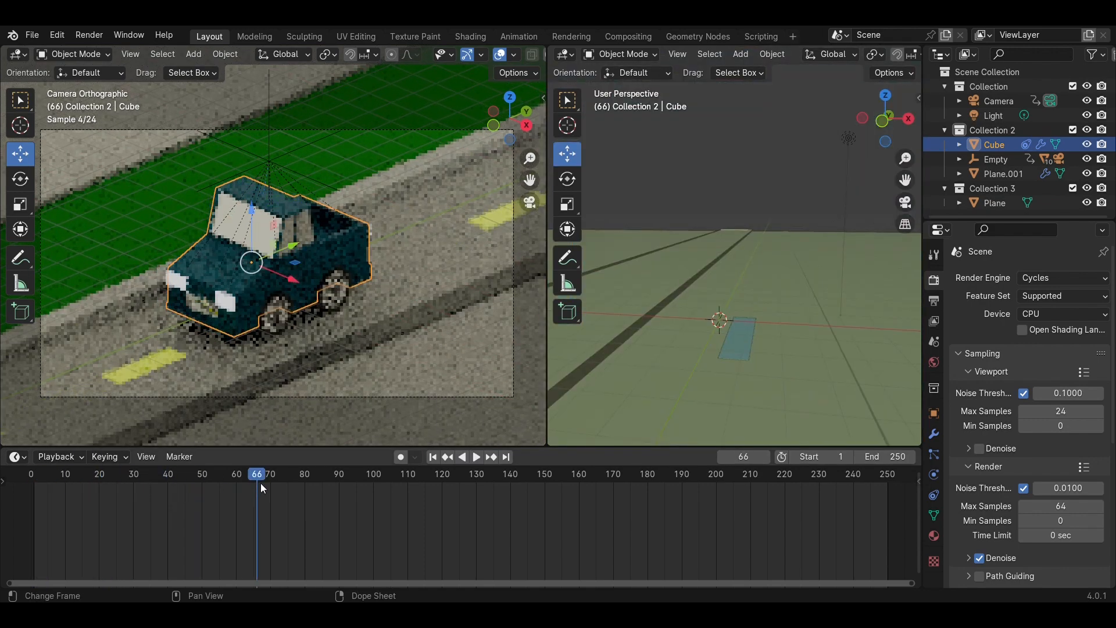
{"action": "left_click_drag", "start_coordinate": [228, 476], "coordinate": [33, 480]}
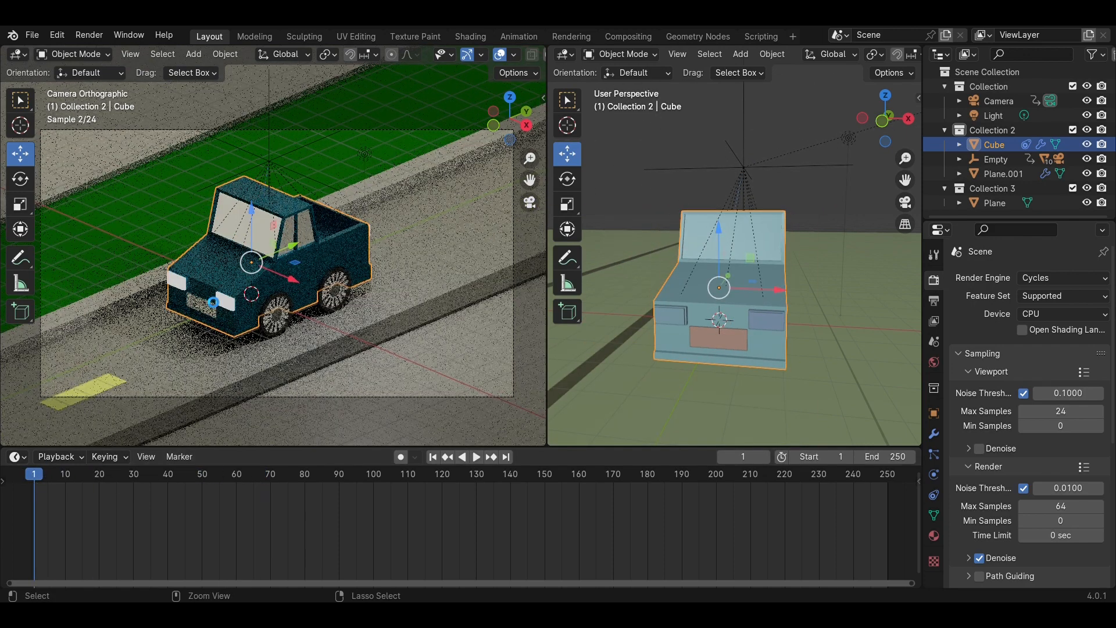
{"action": "key", "text": "ctrl+s"}
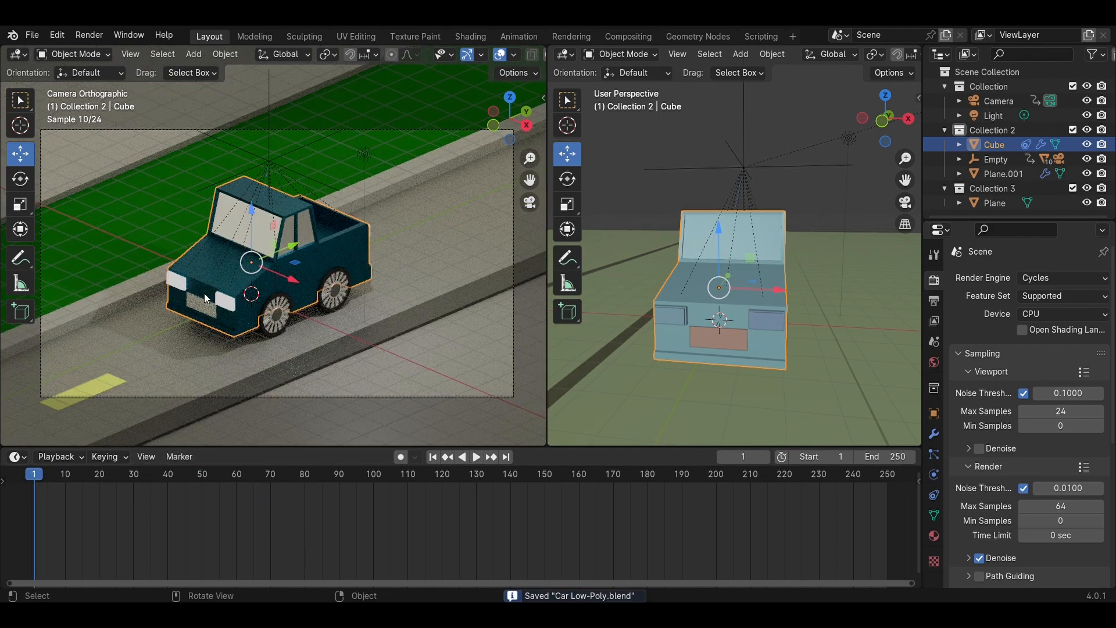